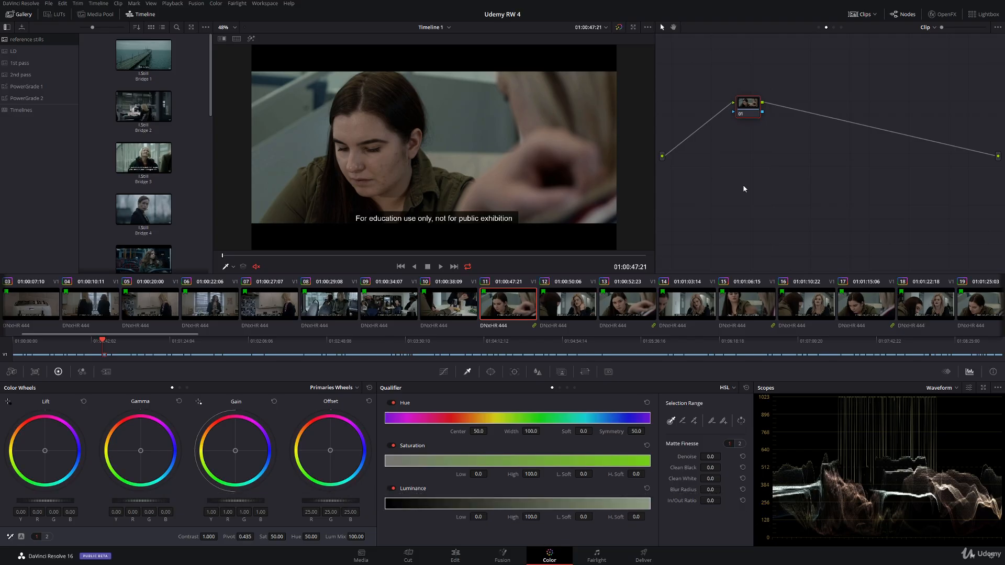
- Move node 01 closer to the graph's source input and add a splitter-combiner structure after it, ending with the splitter selected
{"action": "left_click_drag", "start_coordinate": [744, 108], "coordinate": [697, 126]}
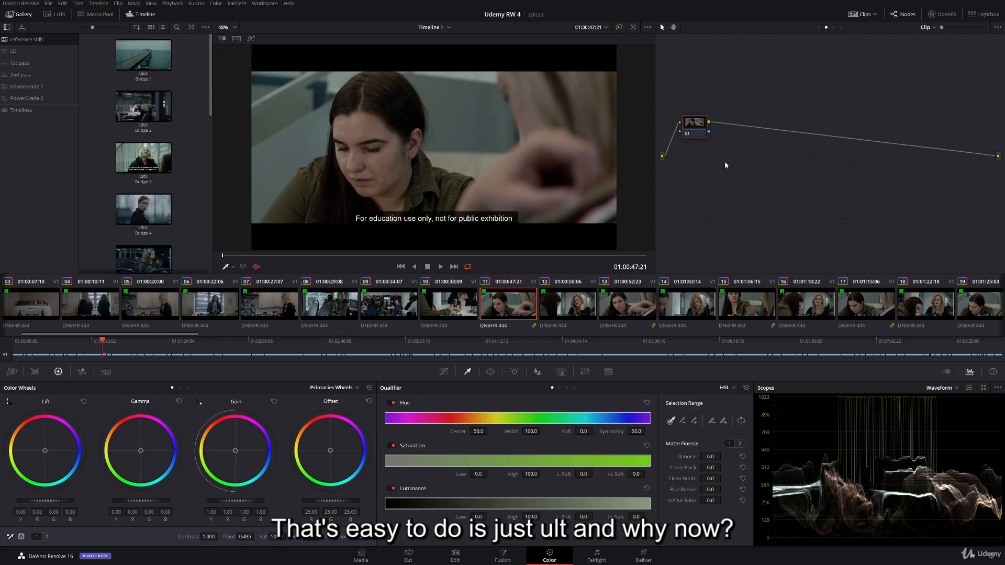
{"action": "key", "text": "alt+y"}
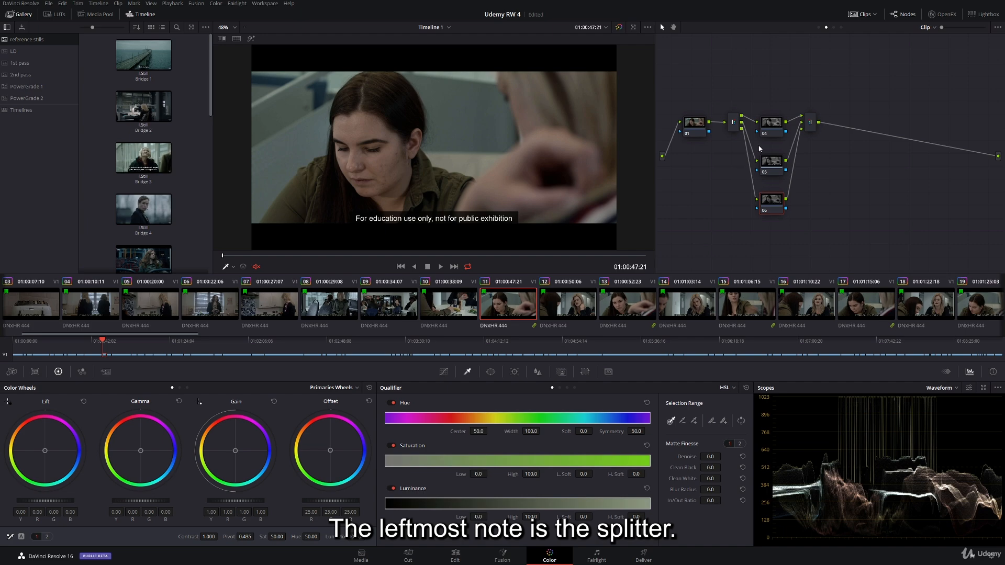
{"action": "left_click", "coordinate": [736, 124]}
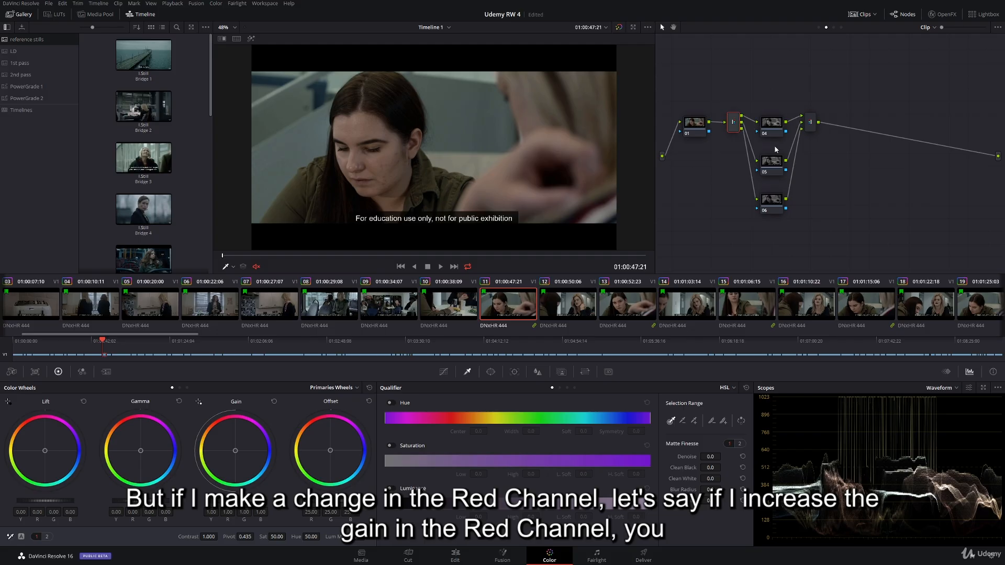
- Try raising gain to 1.22 and gamma to 0.08 on red channel node 04, and reset its primary wheels
{"action": "left_click", "coordinate": [770, 126]}
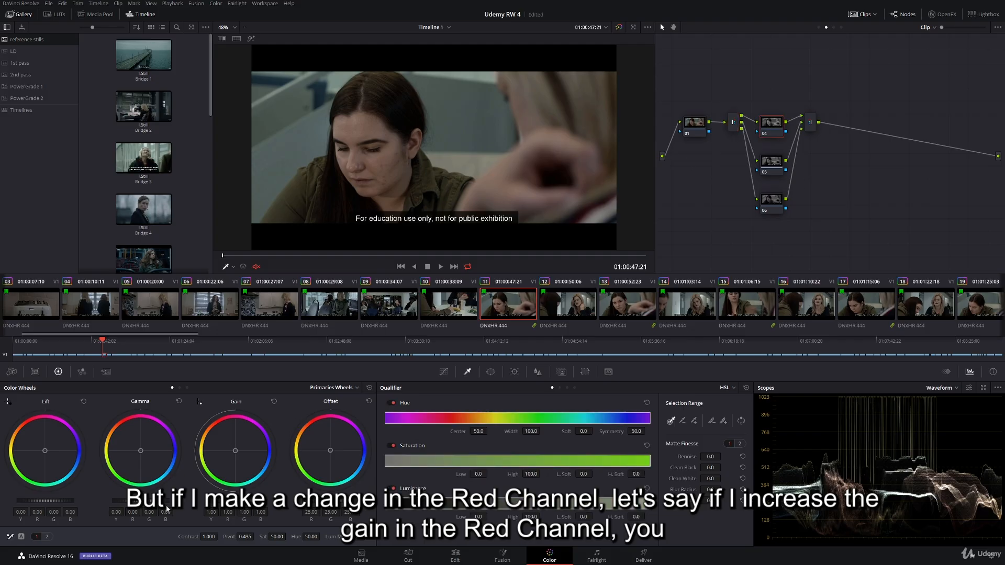
{"action": "left_click_drag", "start_coordinate": [219, 501], "coordinate": [241, 501]}
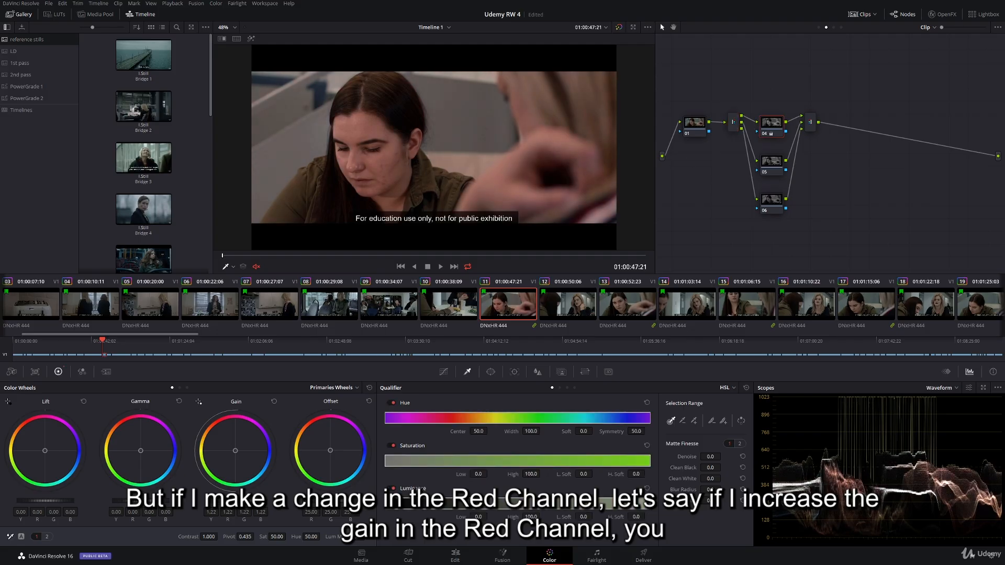
{"action": "left_click_drag", "start_coordinate": [141, 501], "coordinate": [154, 501]}
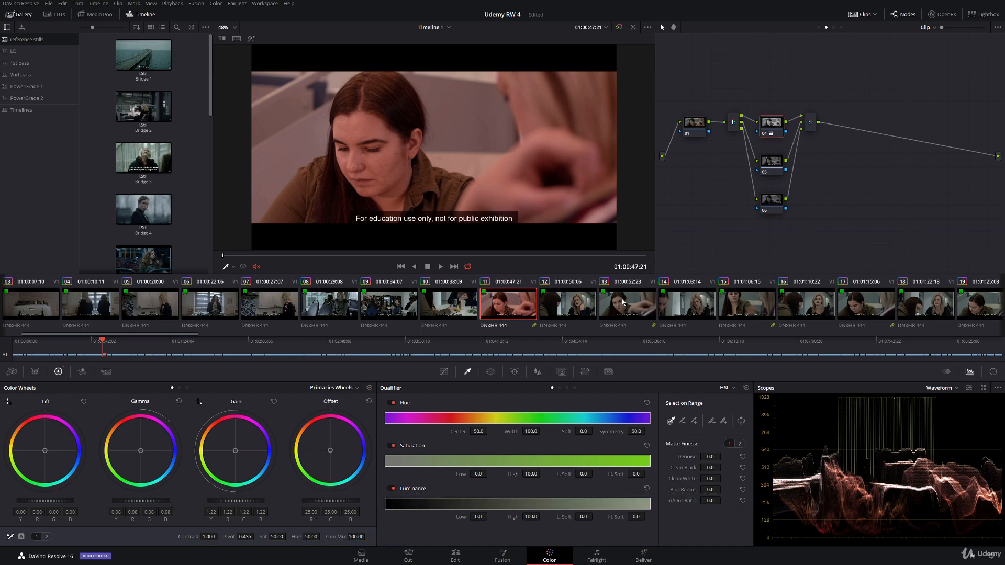
{"action": "left_click", "coordinate": [369, 387]}
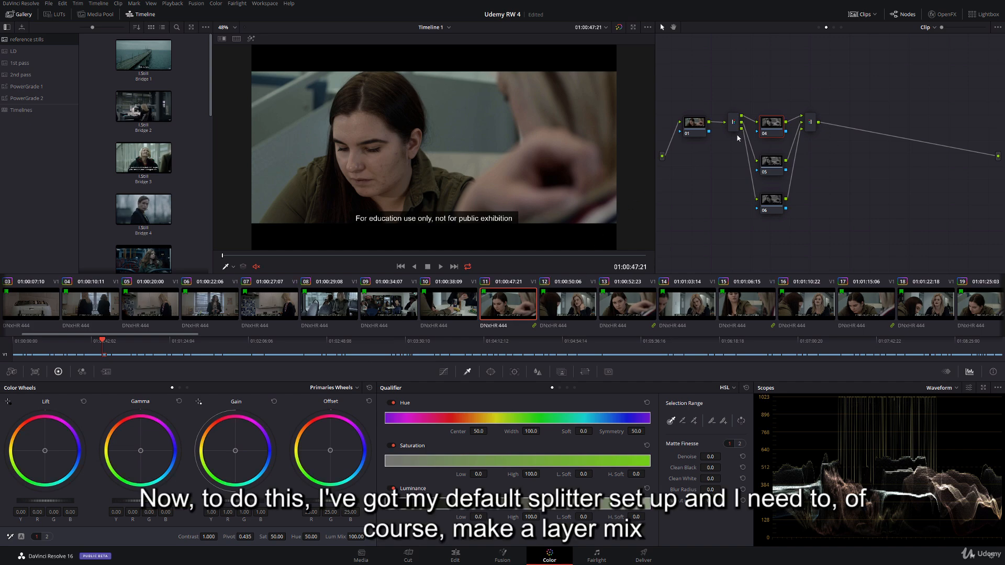
- Add a layer mixer with corrector node 07 after the combiner node
{"action": "left_click", "coordinate": [813, 130]}
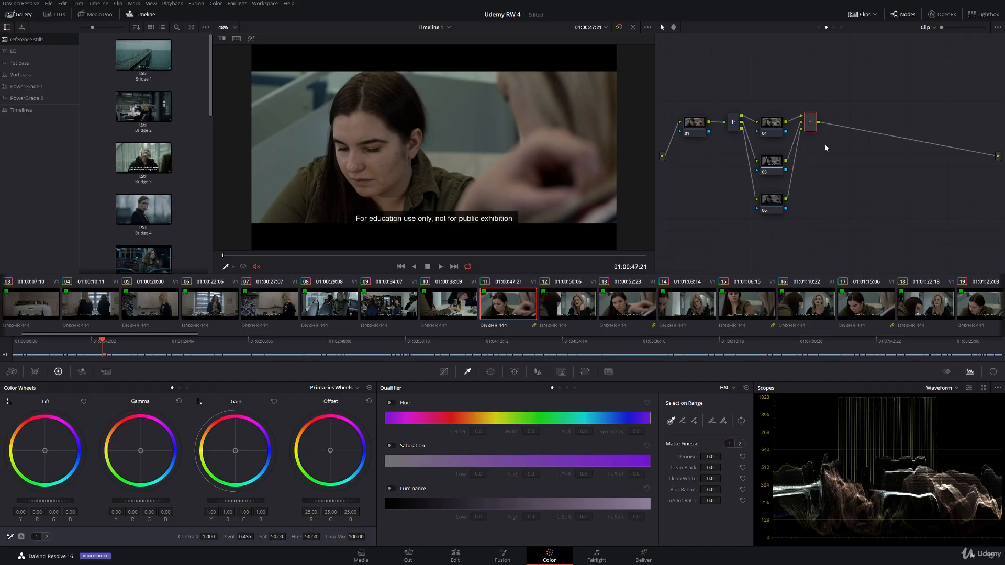
{"action": "key", "text": "alt+s"}
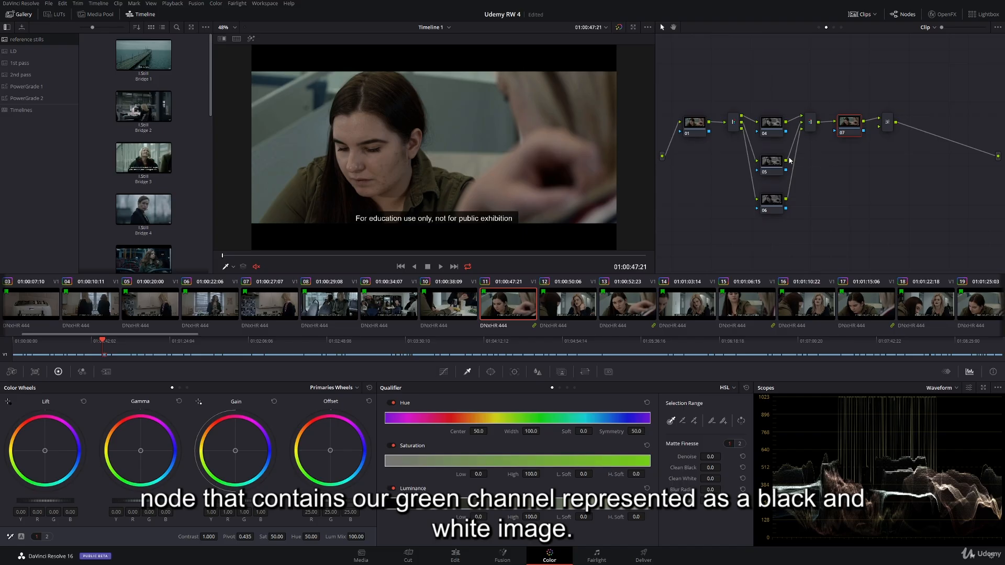
- Arrange channel nodes 04, 05 and 06 in an evenly spaced column between the splitter and the combiner
{"action": "left_click", "coordinate": [733, 124]}
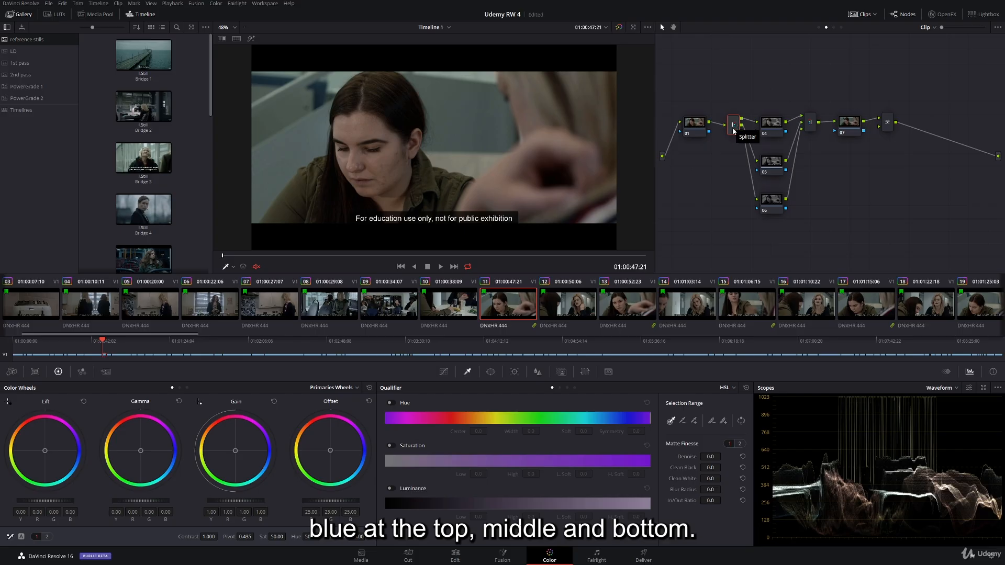
{"action": "left_click_drag", "start_coordinate": [771, 123], "coordinate": [770, 93]}
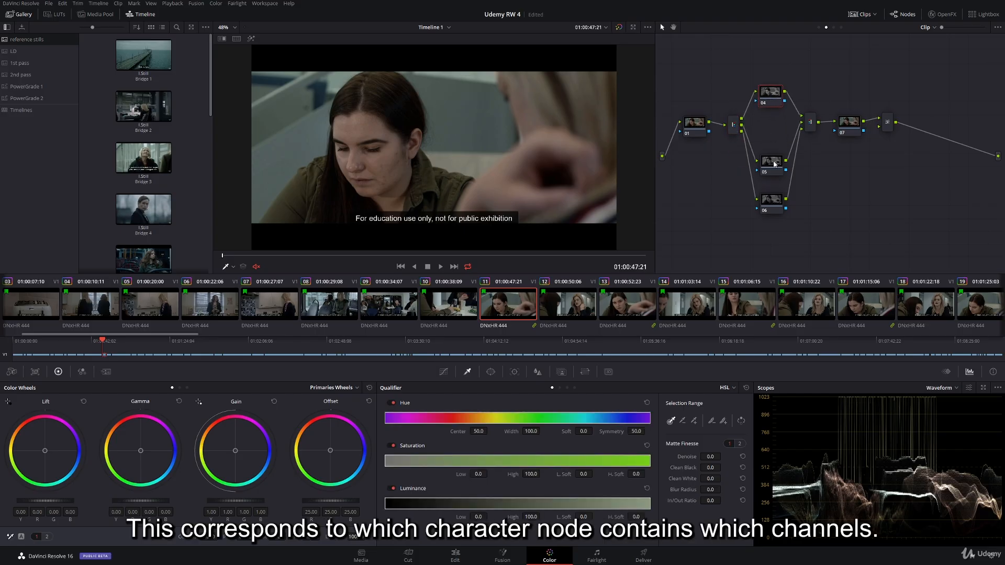
{"action": "left_click_drag", "start_coordinate": [774, 164], "coordinate": [773, 130]}
{"action": "left_click_drag", "start_coordinate": [774, 196], "coordinate": [775, 165]}
{"action": "left_click", "coordinate": [772, 97]}
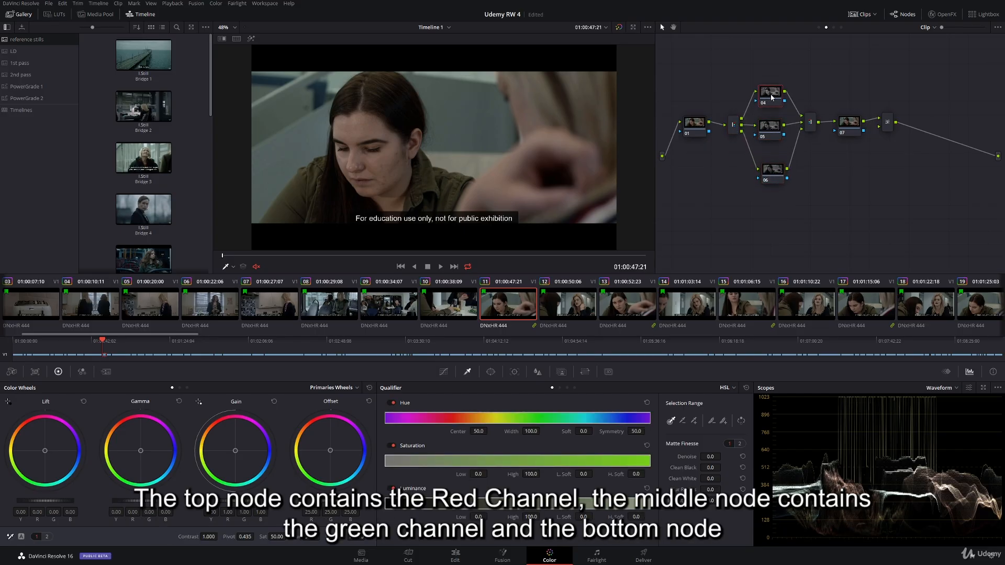
{"action": "left_click", "coordinate": [768, 129]}
{"action": "left_click_drag", "start_coordinate": [776, 175], "coordinate": [779, 182]}
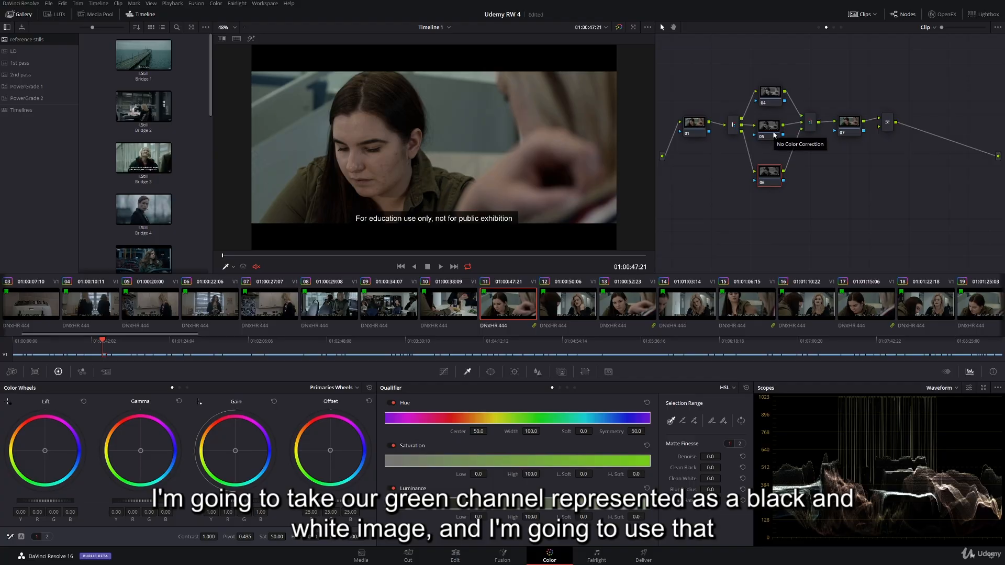
{"action": "left_click_drag", "start_coordinate": [774, 178], "coordinate": [773, 171]}
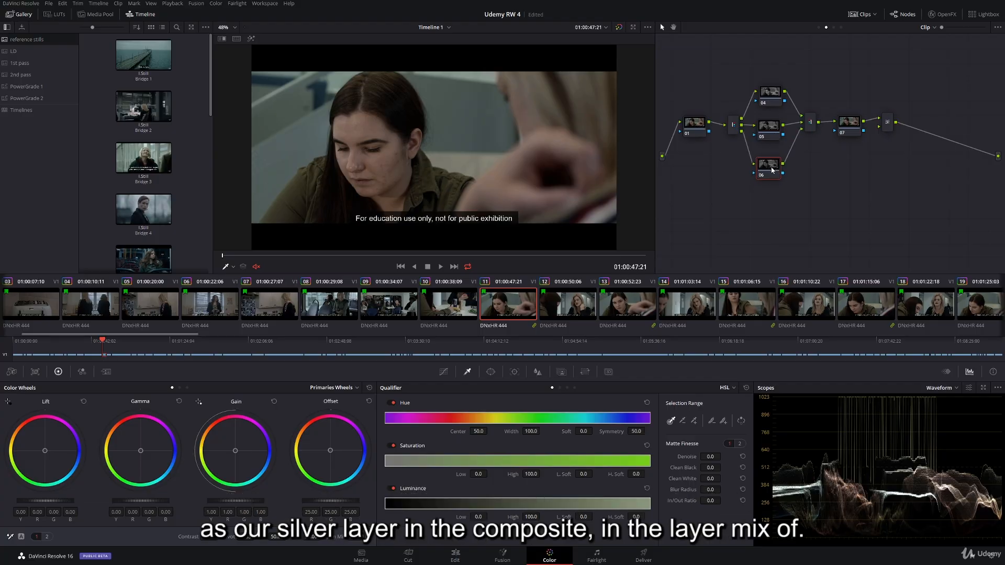
- Connect green channel node 05's output to the layer mixer's lower input and place the node beneath node 07
{"action": "left_click_drag", "start_coordinate": [769, 132], "coordinate": [879, 133]}
{"action": "left_click_drag", "start_coordinate": [808, 179], "coordinate": [829, 167]}
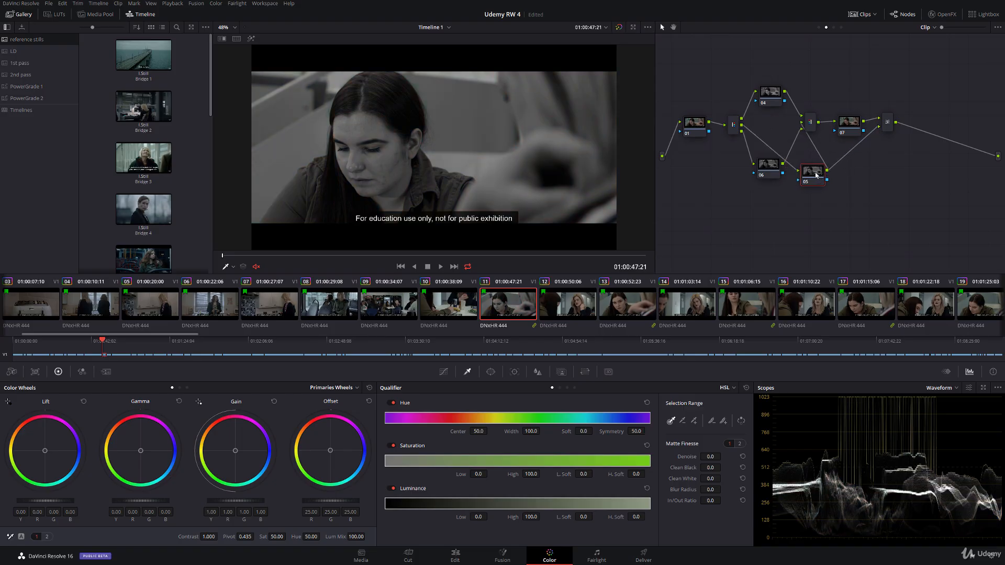
{"action": "left_click_drag", "start_coordinate": [768, 166], "coordinate": [773, 174]}
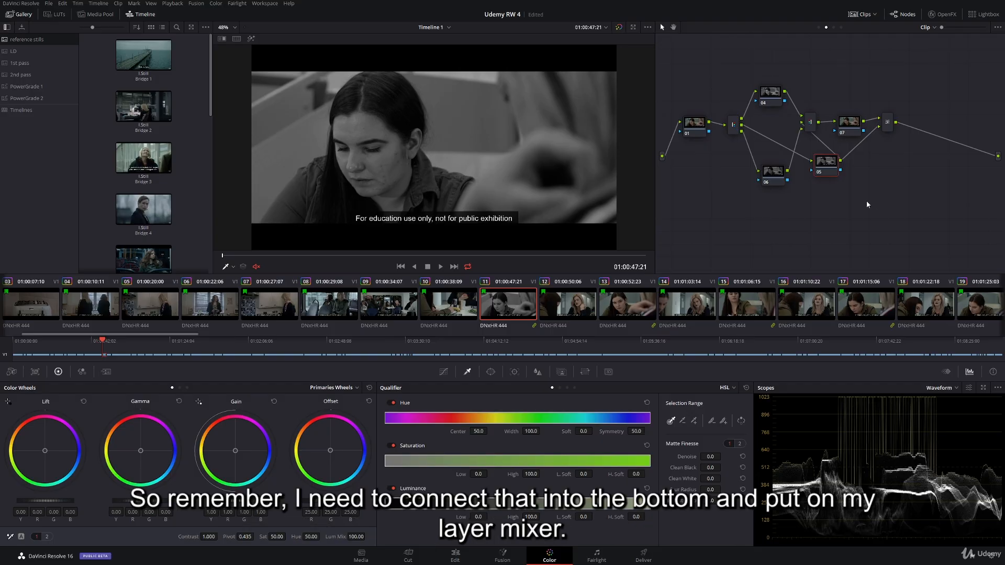
{"action": "left_click", "coordinate": [873, 135]}
{"action": "mouse_move", "coordinate": [826, 165]}
{"action": "left_mouse_down"}
{"action": "mouse_move", "coordinate": [822, 173]}
{"action": "mouse_move", "coordinate": [881, 126]}
{"action": "mouse_move", "coordinate": [842, 160]}
{"action": "left_mouse_up"}
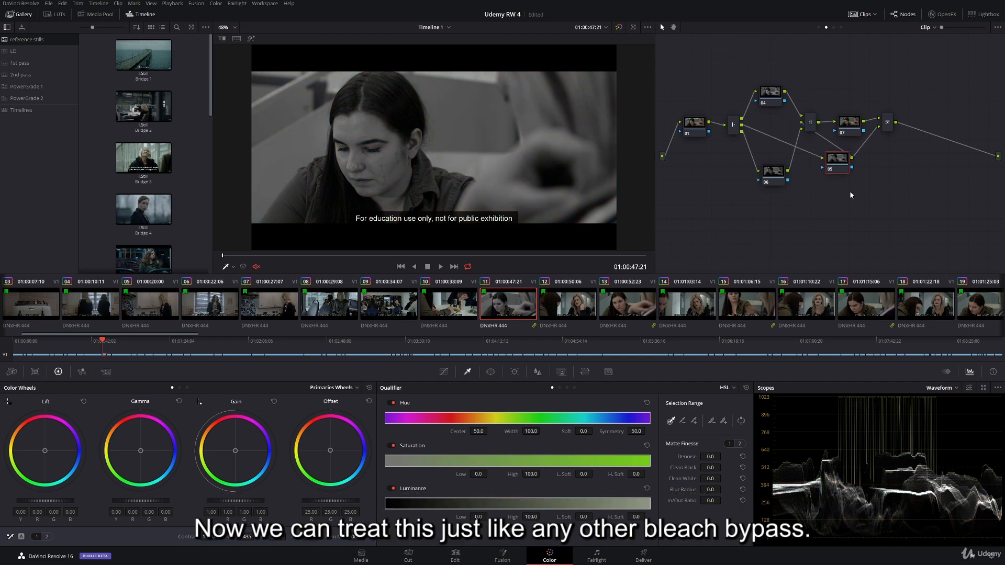
- Set the layer mixer's composite mode to Overlay
{"action": "right_click", "coordinate": [888, 123]}
{"action": "mouse_move", "coordinate": [917, 178]}
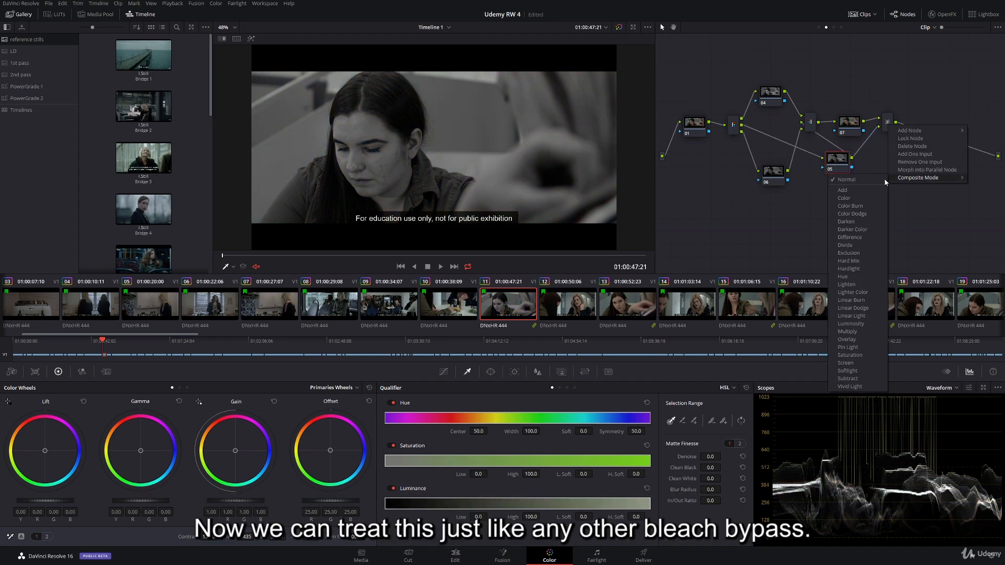
{"action": "left_click", "coordinate": [847, 339]}
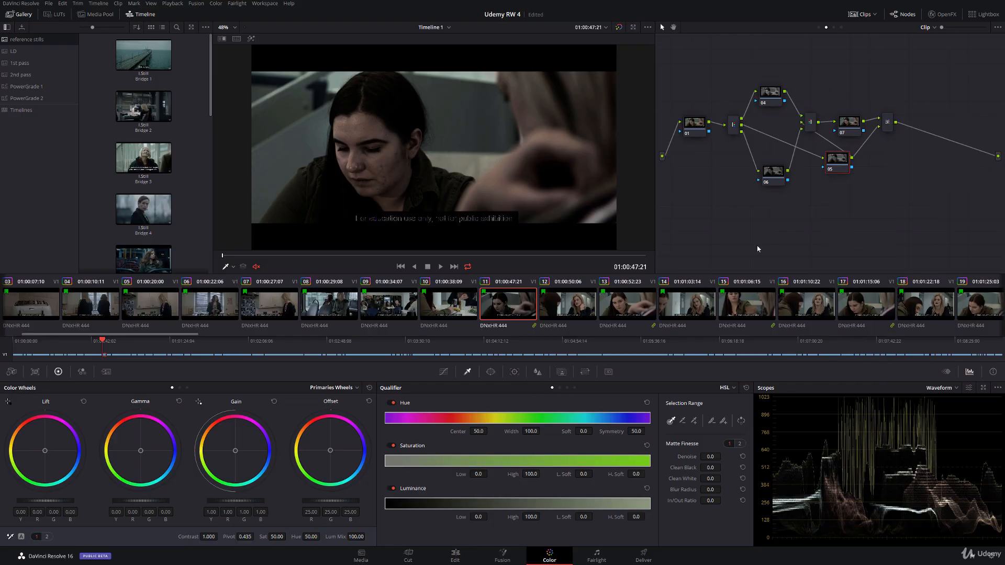
- Lower the key output gain of green channel node 05 to 0.567 to soften the bleach bypass
{"action": "left_click_drag", "start_coordinate": [839, 164], "coordinate": [833, 166]}
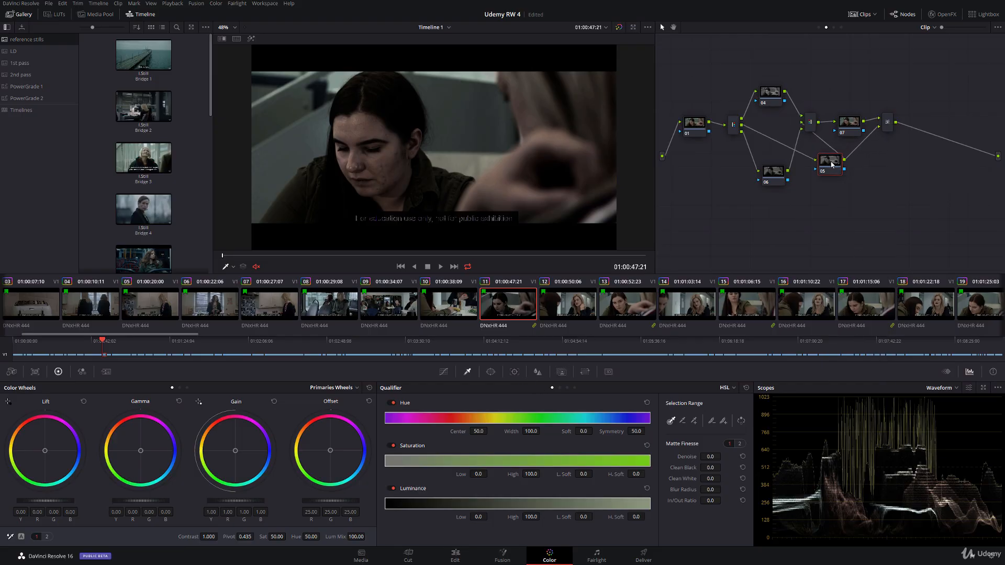
{"action": "left_click", "coordinate": [562, 372]}
{"action": "left_click_drag", "start_coordinate": [665, 468], "coordinate": [620, 468]}
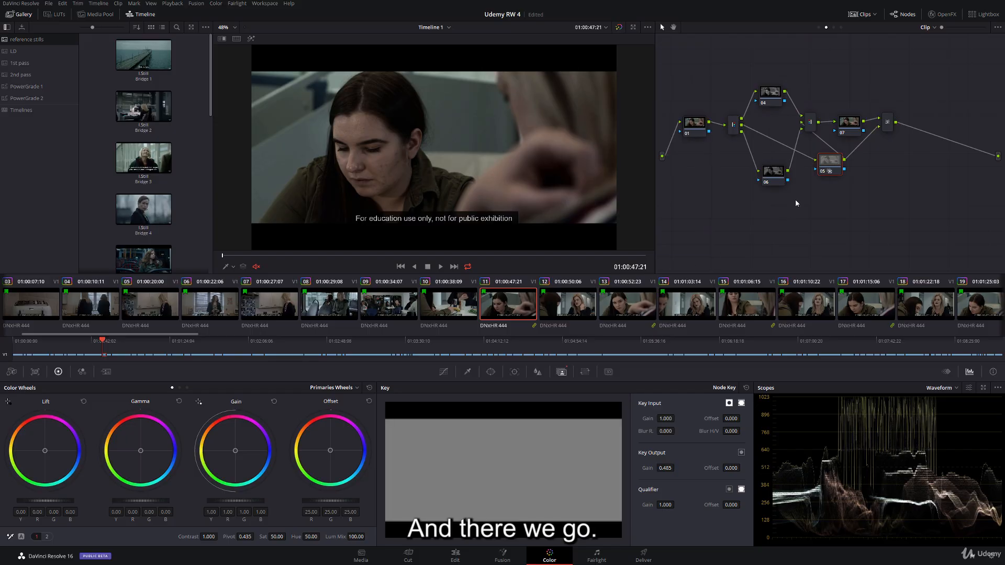
{"action": "left_click", "coordinate": [849, 126]}
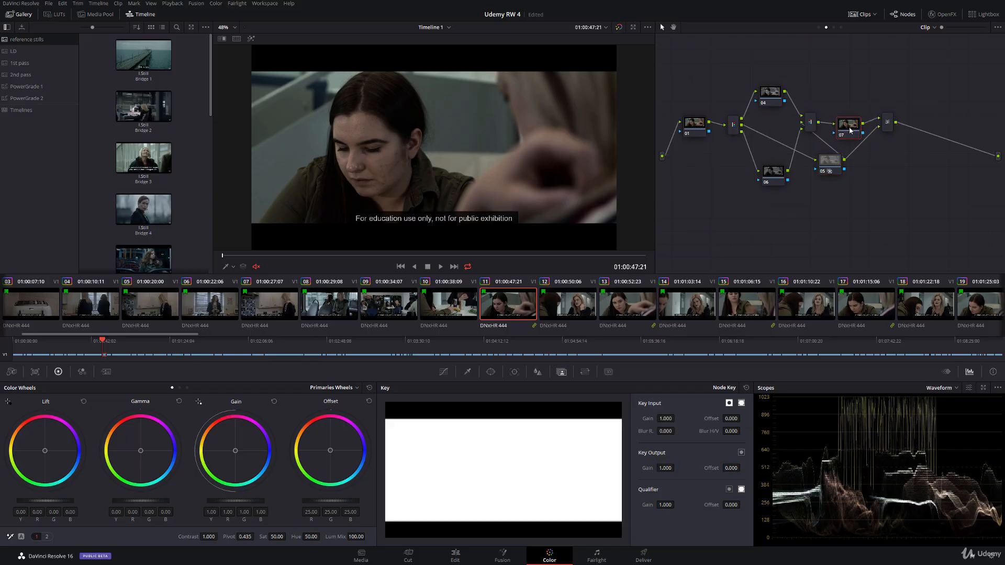
{"action": "left_click", "coordinate": [887, 127]}
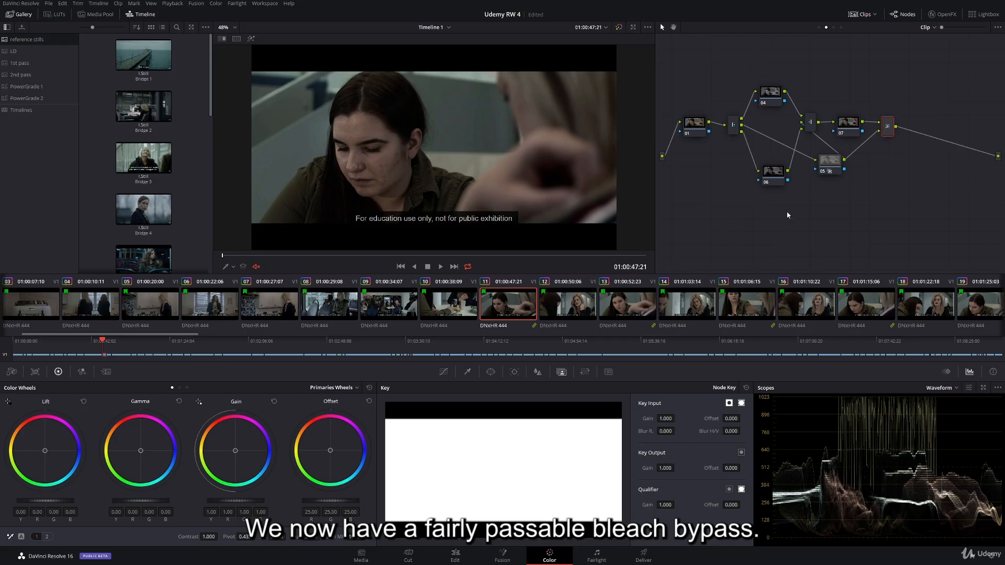
{"action": "left_click", "coordinate": [830, 160]}
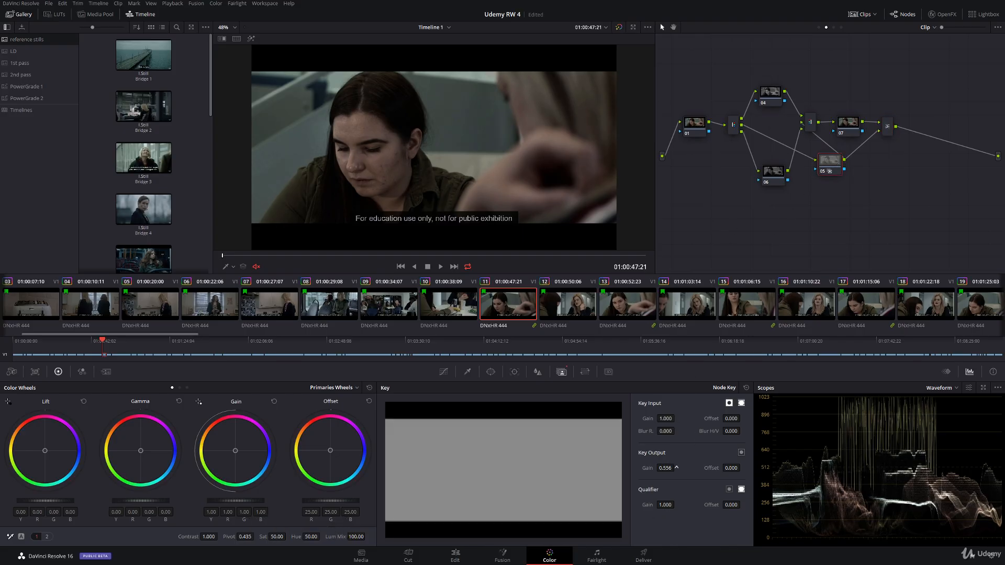
{"action": "left_click_drag", "start_coordinate": [677, 468], "coordinate": [682, 468]}
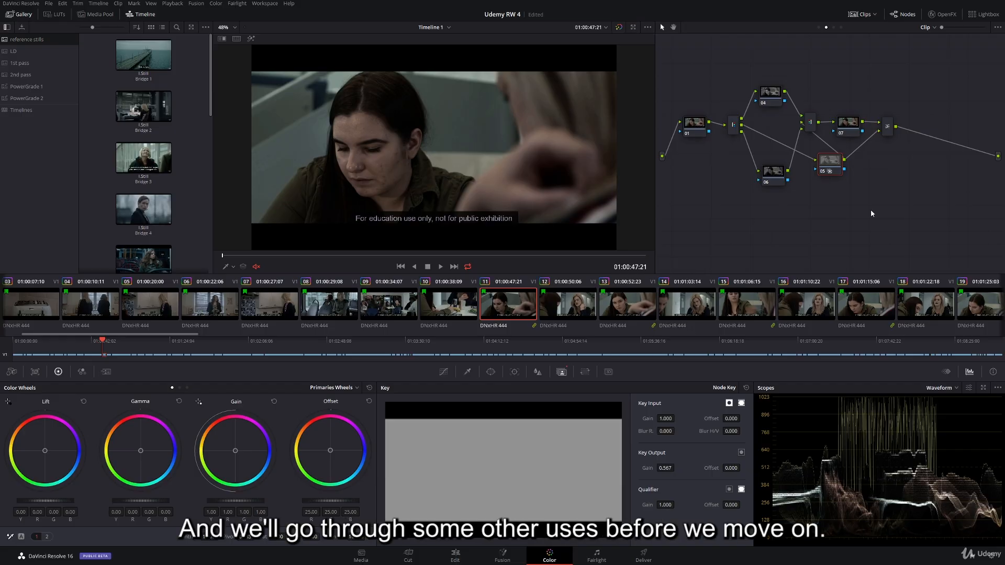
- Remove the layer mixer and node 07, and return green channel node 05 to its uncorrected state between splitter and combiner
{"action": "left_click", "coordinate": [890, 129]}
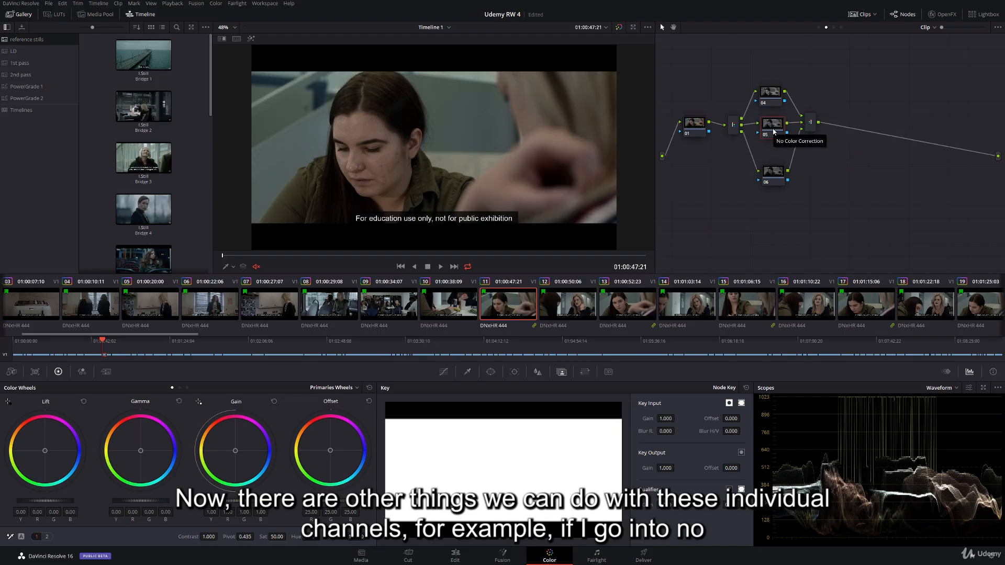
- Set the node sizing zoom to 1.046 on red channel node 04 and 1.032 on blue channel node 06, and slightly adjust green channel node 05
{"action": "left_click", "coordinate": [771, 94]}
{"action": "left_click", "coordinate": [585, 371]}
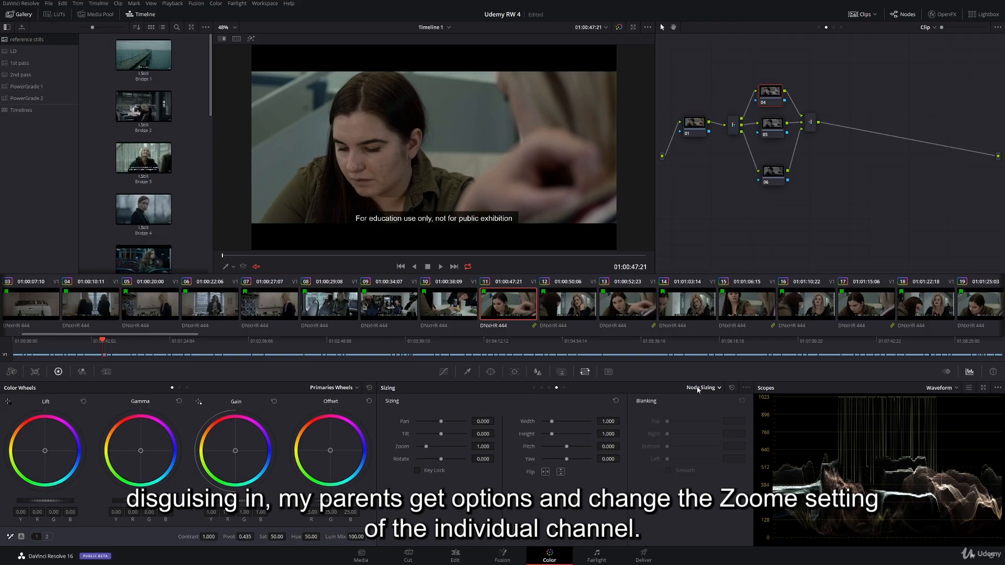
{"action": "left_click_drag", "start_coordinate": [482, 448], "coordinate": [497, 446]}
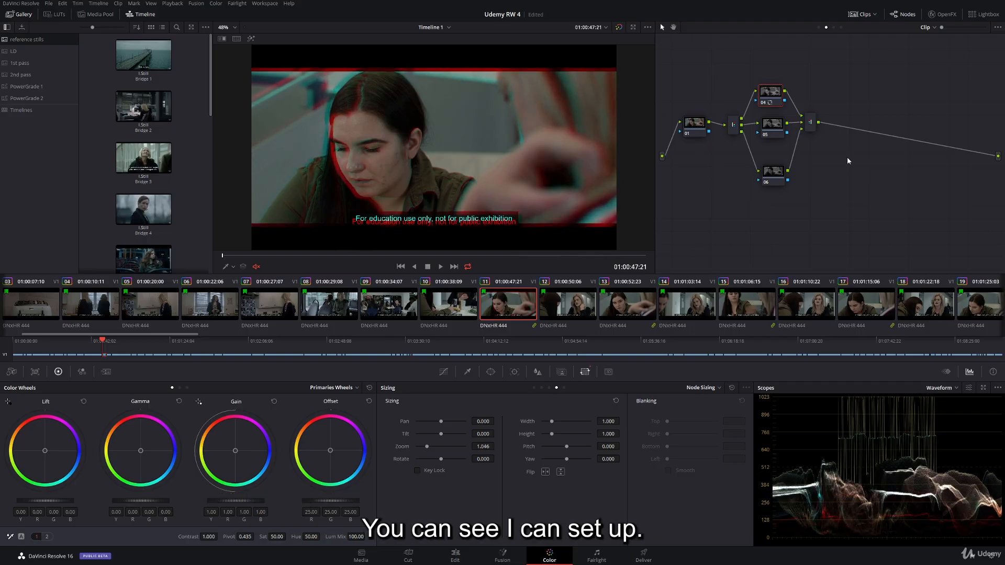
{"action": "left_click", "coordinate": [774, 171]}
{"action": "left_click_drag", "start_coordinate": [484, 447], "coordinate": [497, 446]}
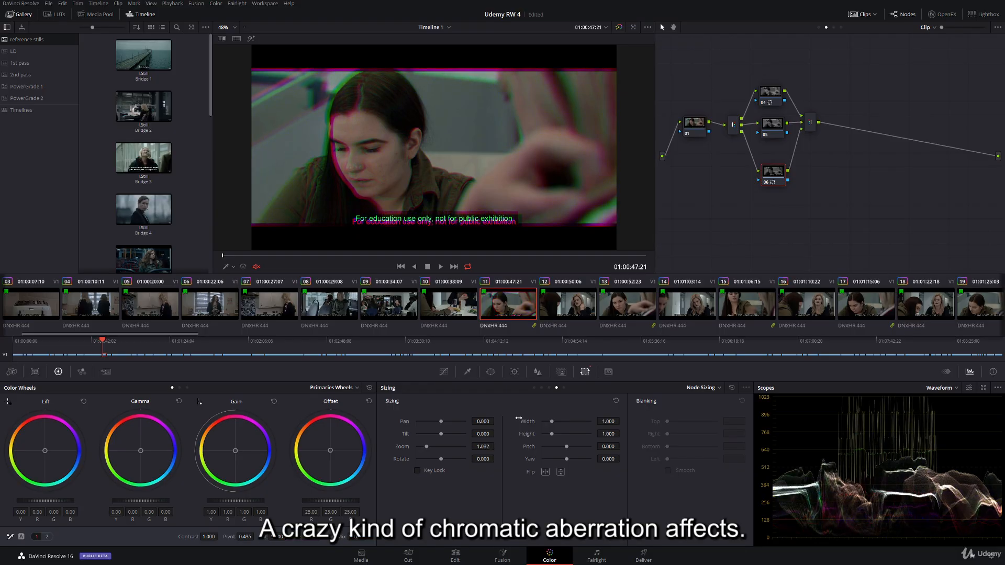
{"action": "left_click", "coordinate": [772, 131]}
{"action": "left_click_drag", "start_coordinate": [481, 446], "coordinate": [480, 409]}
- Try a different blur radius on green channel node 05, and reset its blur settings
{"action": "left_click", "coordinate": [537, 372]}
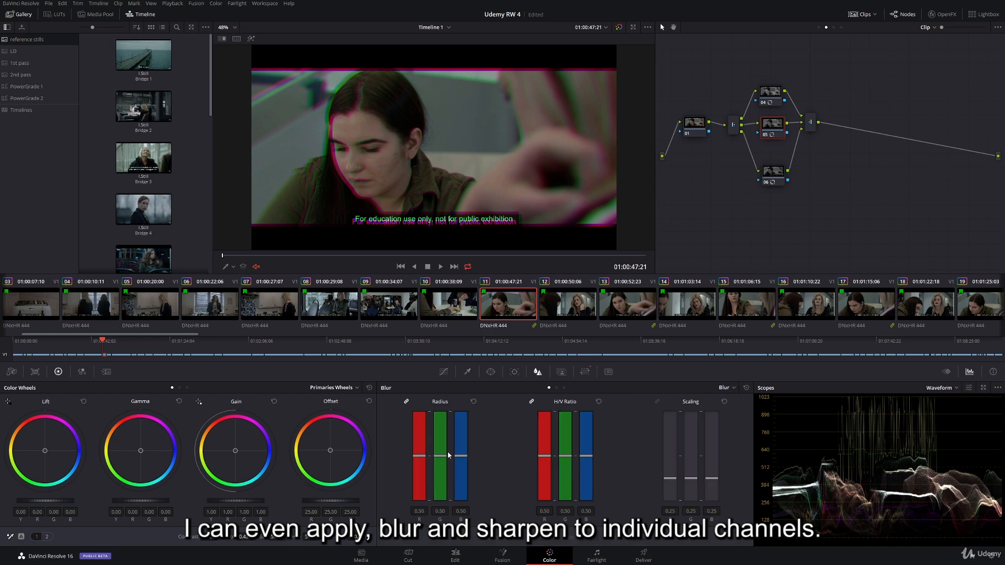
{"action": "left_click_drag", "start_coordinate": [440, 456], "coordinate": [445, 432]}
{"action": "left_click", "coordinate": [747, 389]}
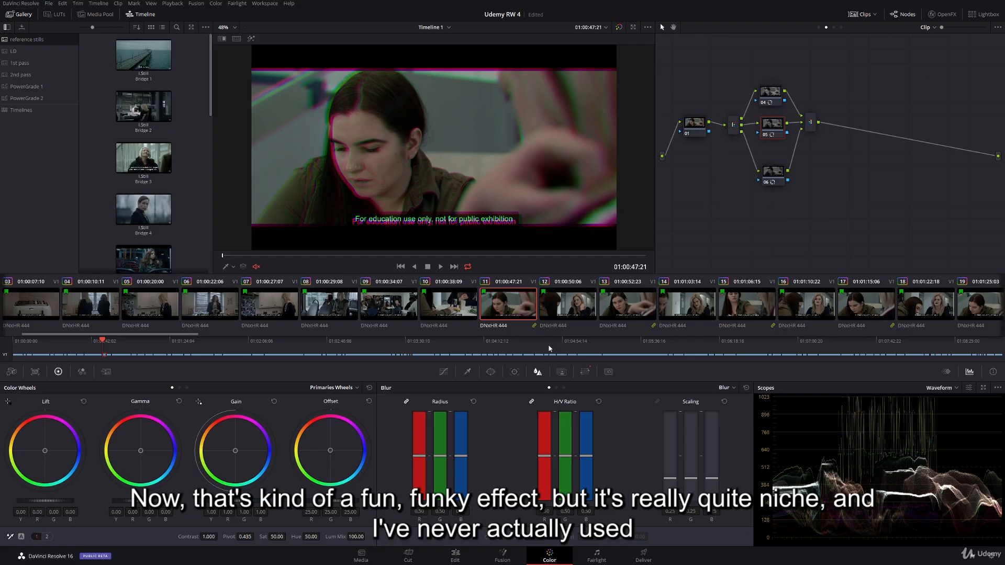
- Reset the node sizing of channel nodes 06, 05 and 04, and reselect green channel node 05
{"action": "left_click", "coordinate": [772, 172]}
{"action": "left_click", "coordinate": [585, 372]}
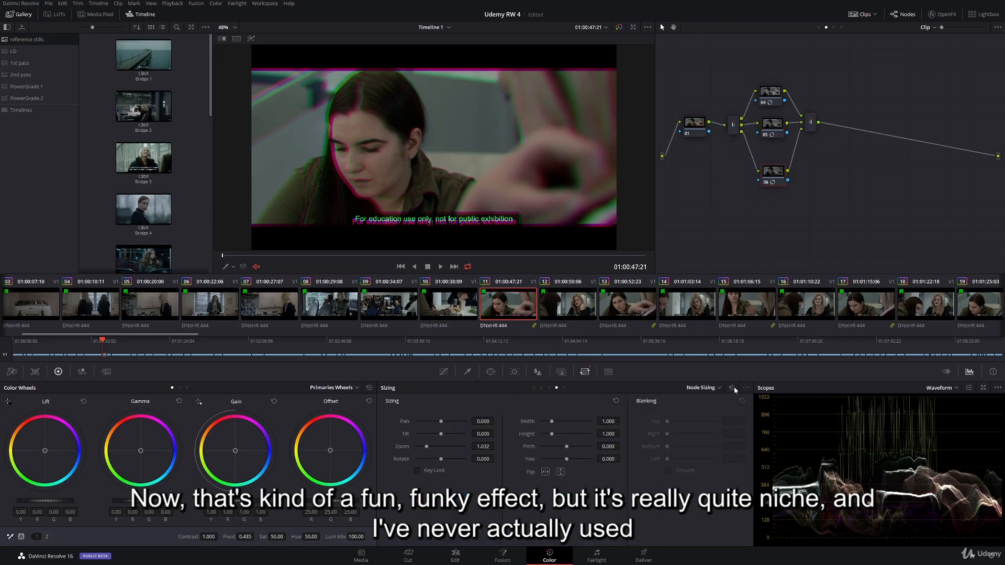
{"action": "left_click", "coordinate": [732, 387]}
{"action": "left_click", "coordinate": [772, 127]}
{"action": "left_click", "coordinate": [731, 388]}
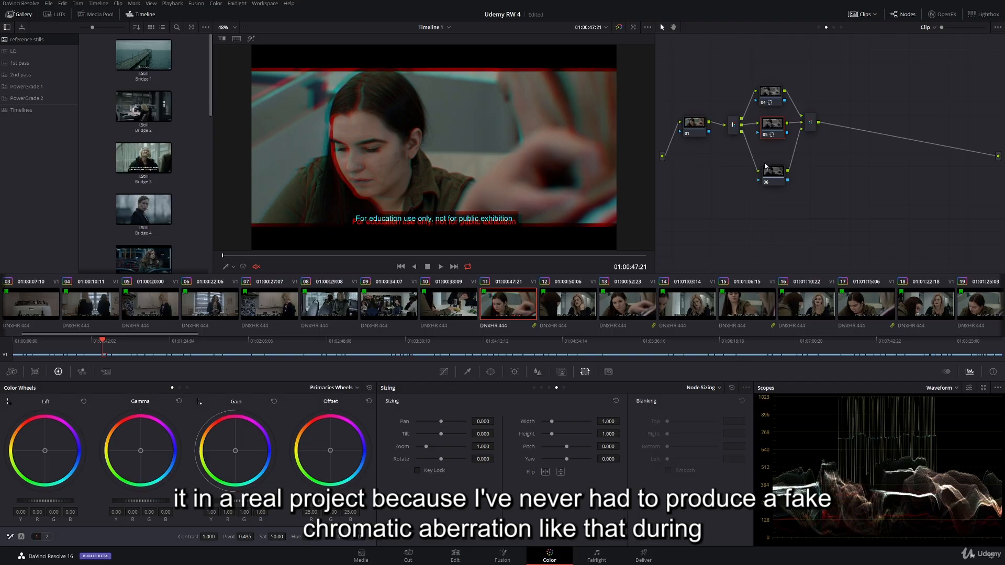
{"action": "left_click", "coordinate": [770, 103]}
{"action": "left_click", "coordinate": [732, 388]}
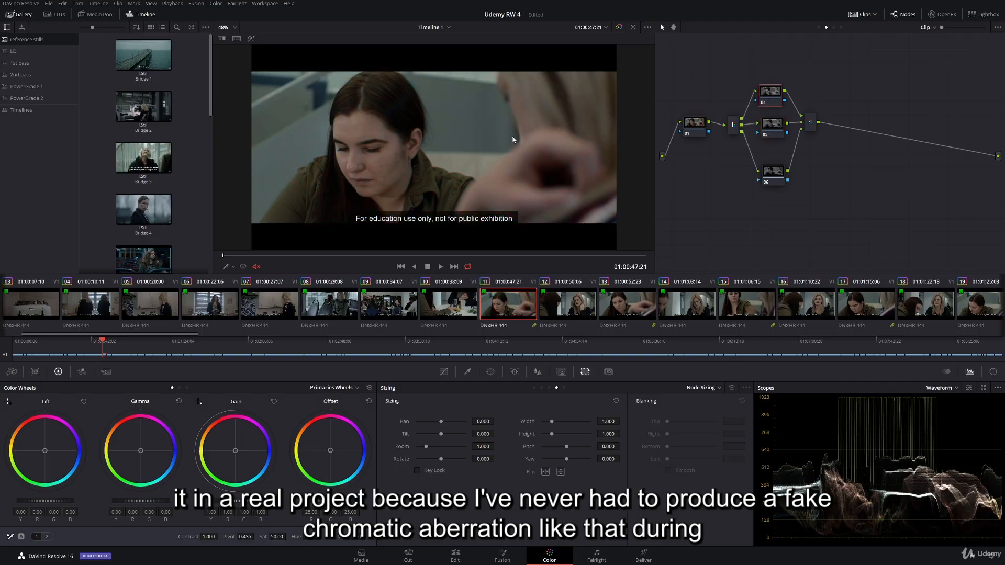
{"action": "left_click", "coordinate": [772, 128]}
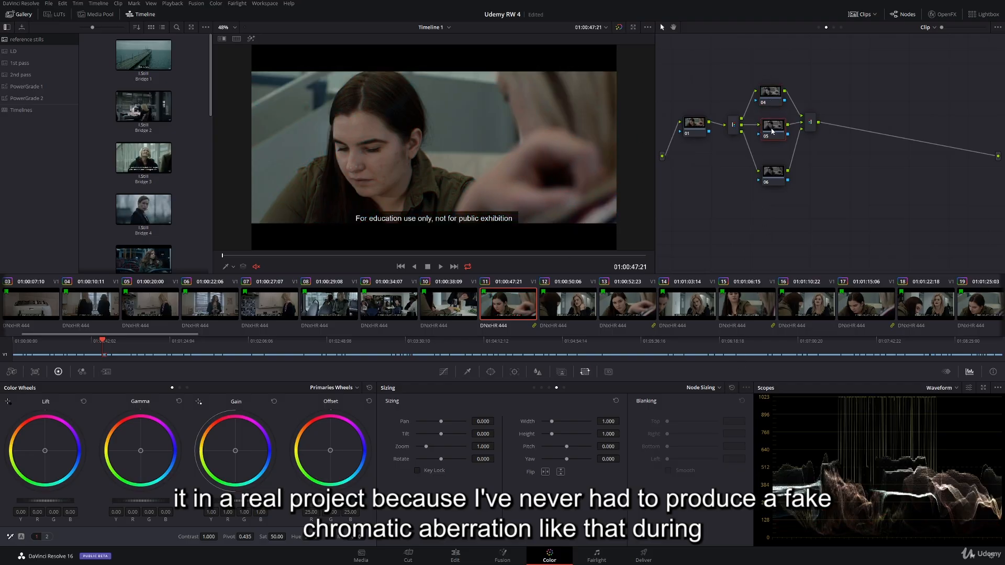
- Tidy the channel node layout by moving blue channel node 06 closer beneath green channel node 05, and select node 06
{"action": "left_click", "coordinate": [769, 176]}
{"action": "left_click_drag", "start_coordinate": [768, 173], "coordinate": [767, 161]}
{"action": "left_click_drag", "start_coordinate": [772, 127], "coordinate": [775, 99]}
{"action": "left_click", "coordinate": [773, 128]}
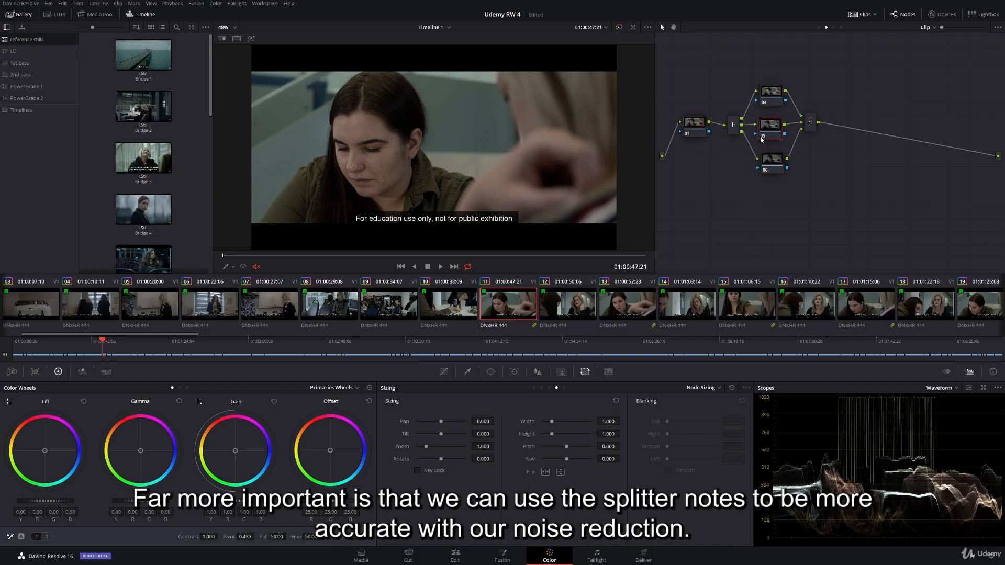
{"action": "left_click", "coordinate": [774, 163]}
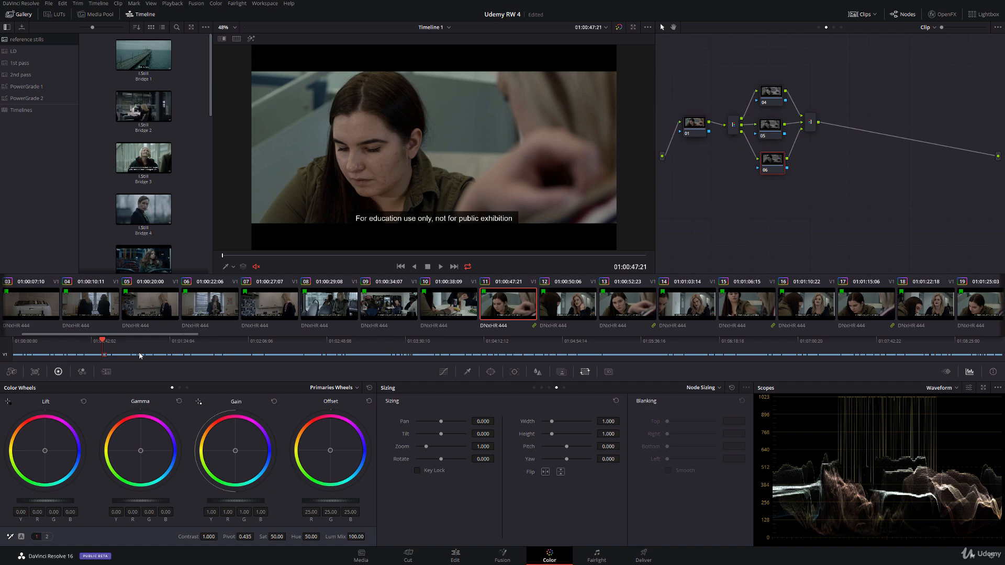
- Apply noise reduction to node 06: spatial luma and chroma thresholds 5.0, 2 temporal frames, and Better motion estimation
{"action": "left_click", "coordinate": [106, 372]}
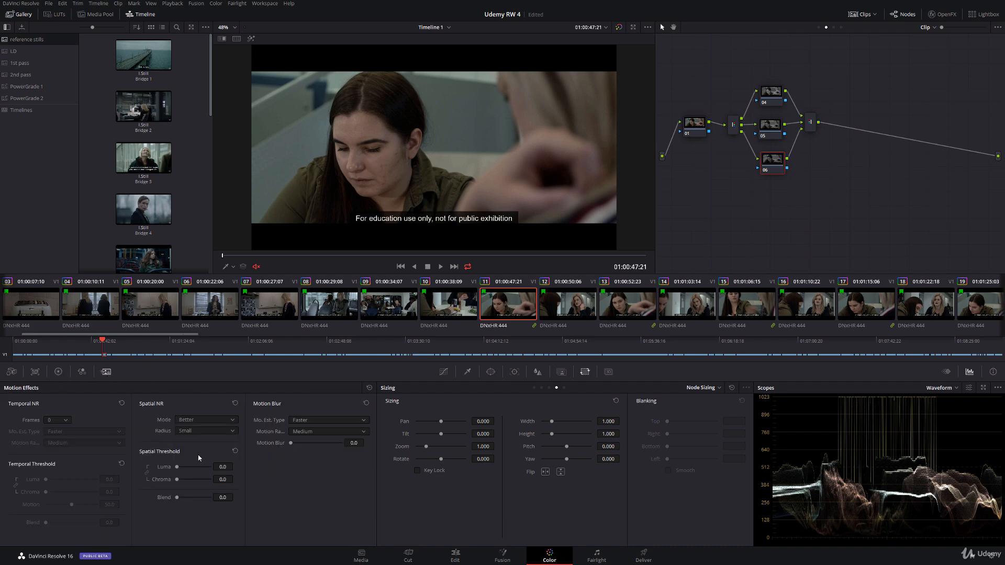
{"action": "left_click_drag", "start_coordinate": [223, 467], "coordinate": [235, 467]}
{"action": "left_click", "coordinate": [58, 420]}
{"action": "left_click", "coordinate": [55, 444]}
{"action": "left_click", "coordinate": [77, 433]}
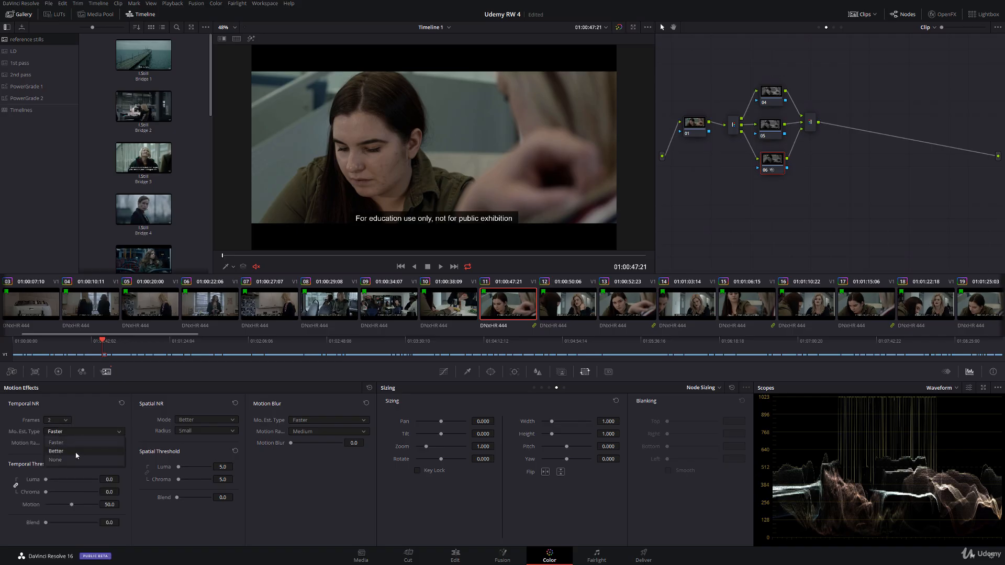
{"action": "left_click", "coordinate": [76, 451]}
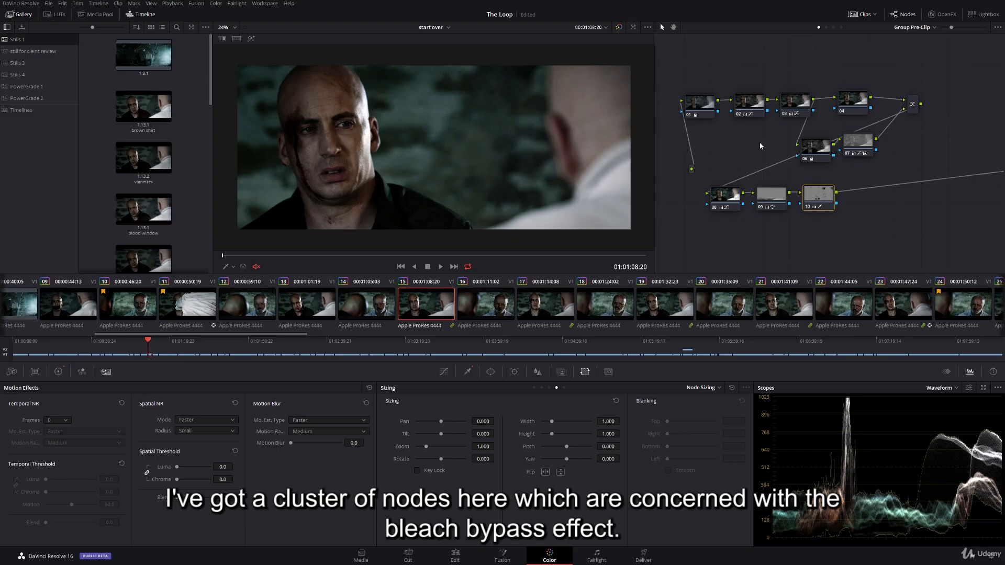
- Combine bleach bypass nodes 03, 04, 06, 07 and their layer mixer into one compound node
{"action": "left_click_drag", "start_coordinate": [791, 77], "coordinate": [931, 166]}
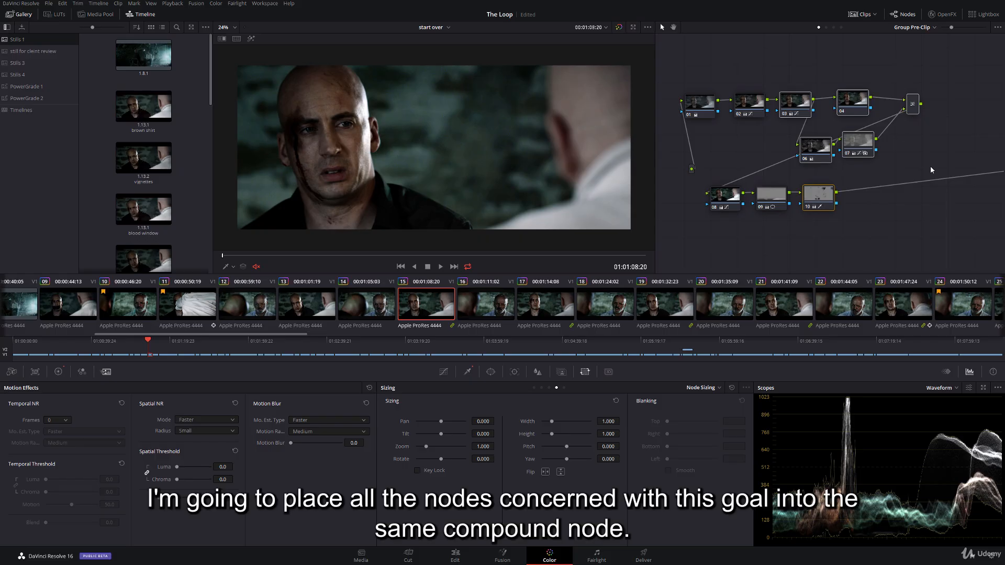
{"action": "left_click", "coordinate": [931, 165]}
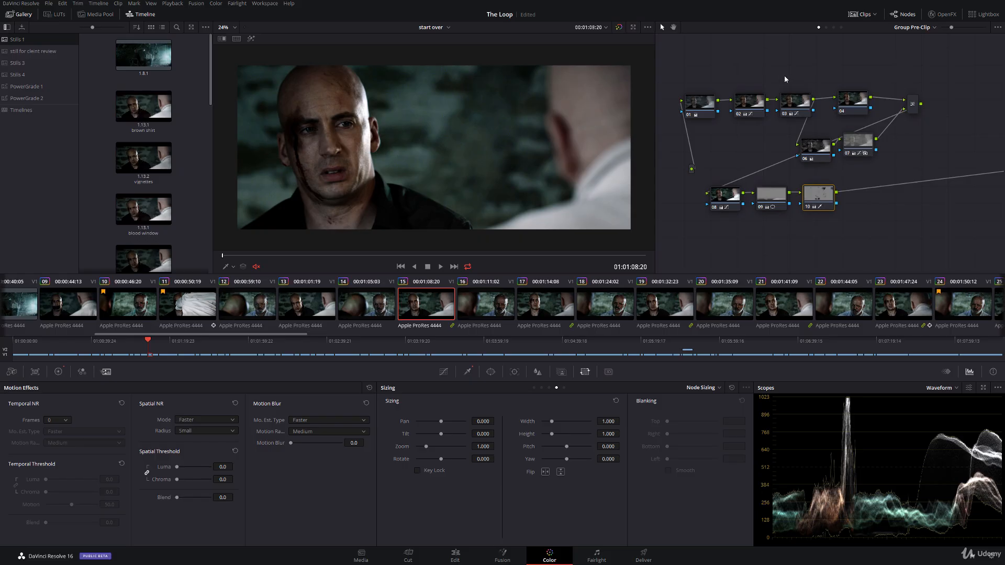
{"action": "left_click_drag", "start_coordinate": [783, 75], "coordinate": [925, 164]}
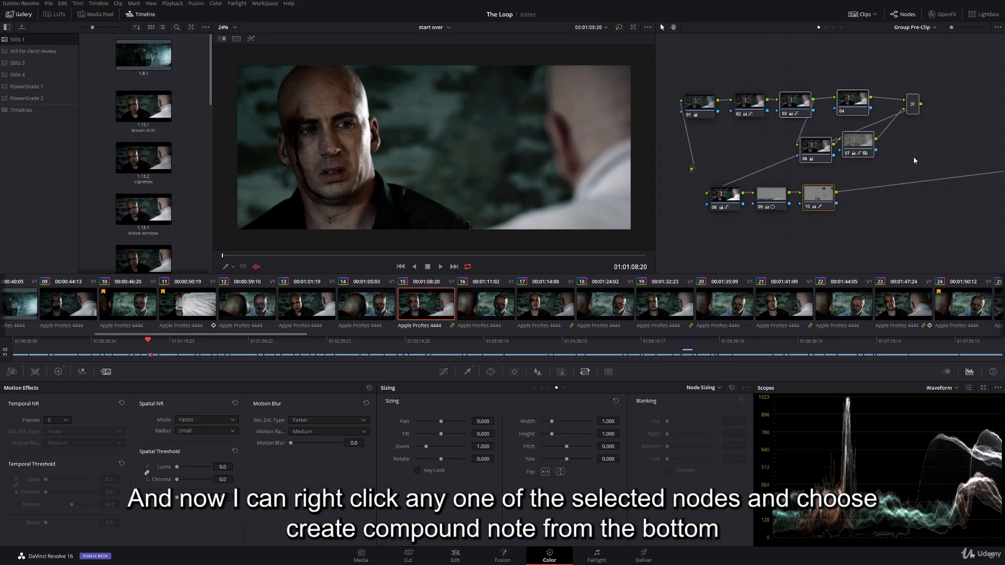
{"action": "right_click", "coordinate": [861, 147]}
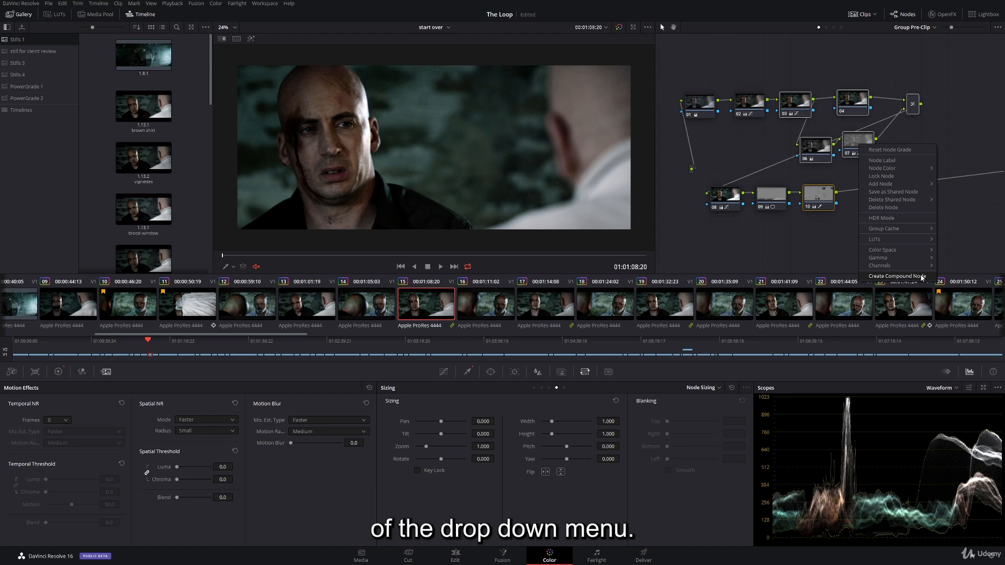
{"action": "left_click", "coordinate": [923, 277]}
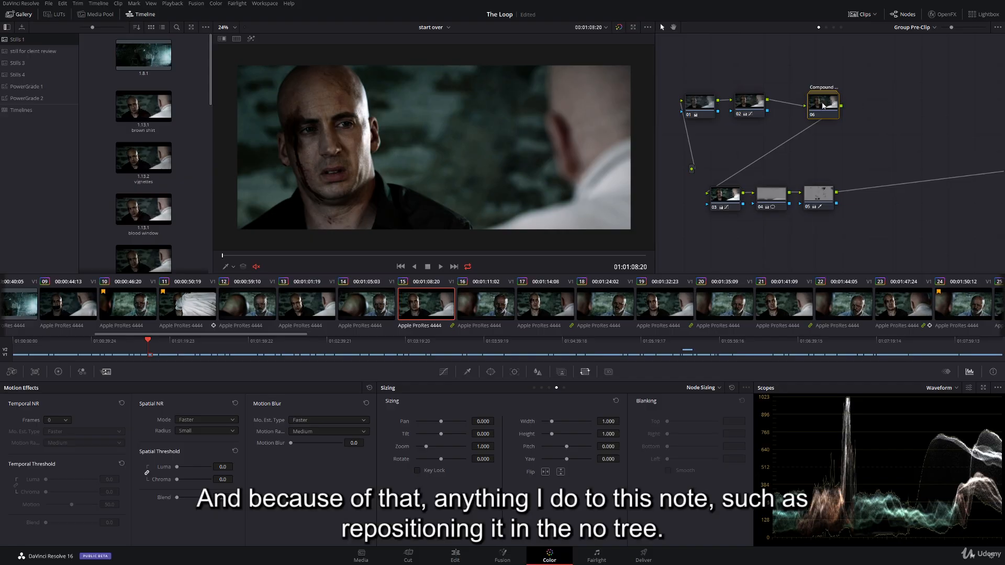
- Disconnect the compound node, link node 02 directly to node 03, and insert the compound node between nodes 04 and 05
{"action": "left_click", "coordinate": [793, 104]}
{"action": "left_click", "coordinate": [763, 156]}
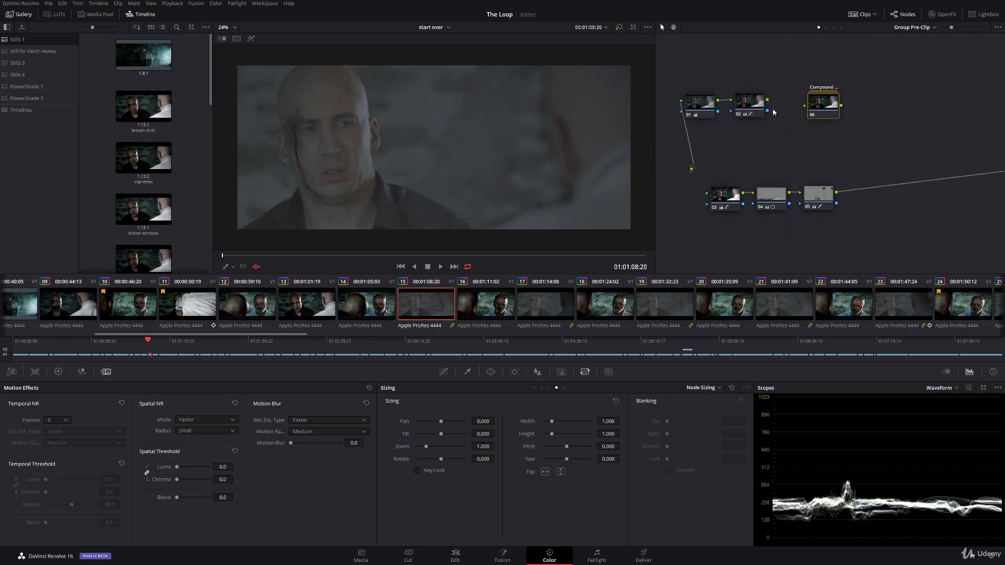
{"action": "left_click_drag", "start_coordinate": [768, 110], "coordinate": [708, 193]}
{"action": "left_click_drag", "start_coordinate": [824, 102], "coordinate": [826, 196]}
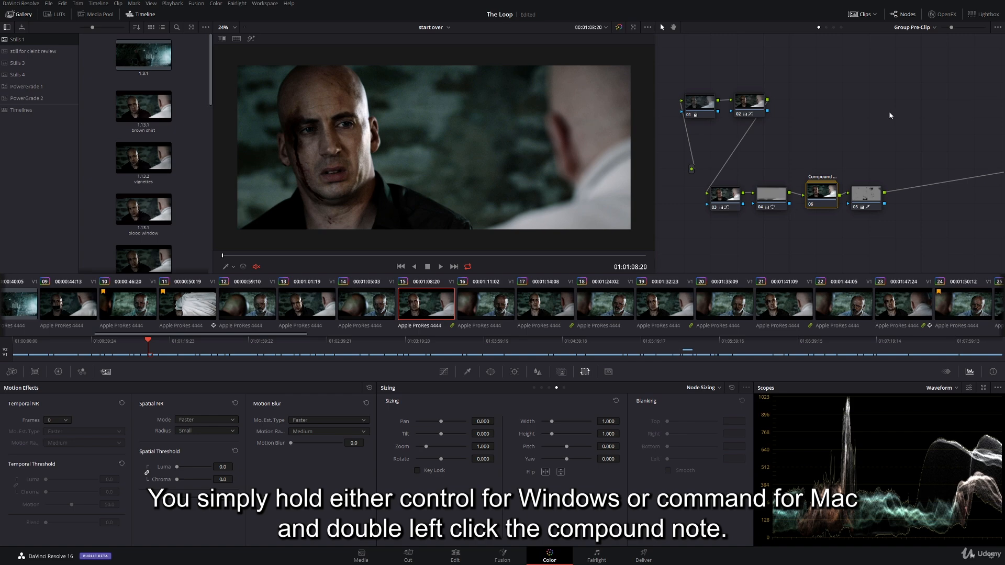
- Go inside the compound node, move its node 01 further away from node 02, and return to the top-level node tree
{"action": "double_click", "coordinate": [823, 196], "text": "ctrl"}
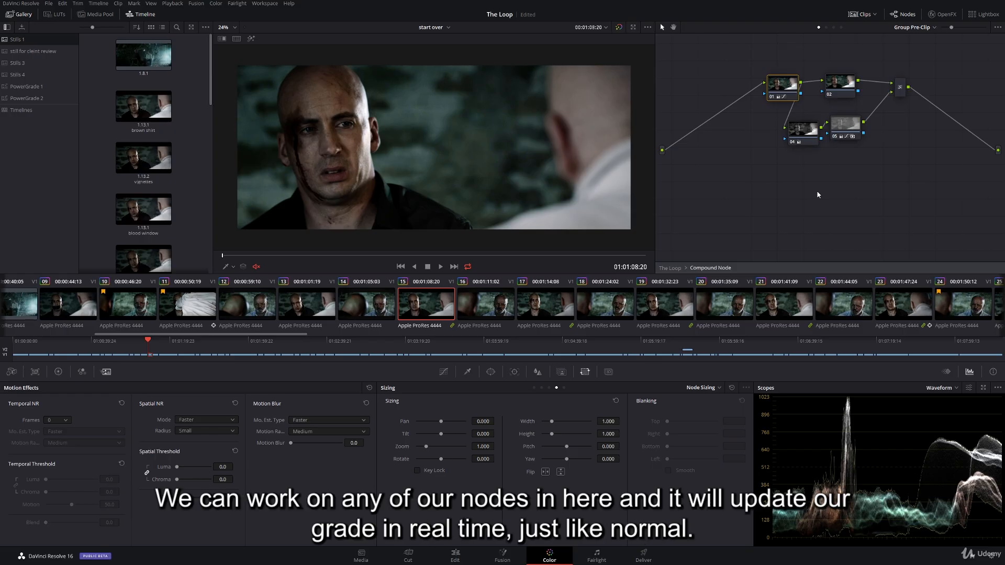
{"action": "left_click_drag", "start_coordinate": [783, 86], "coordinate": [753, 86]}
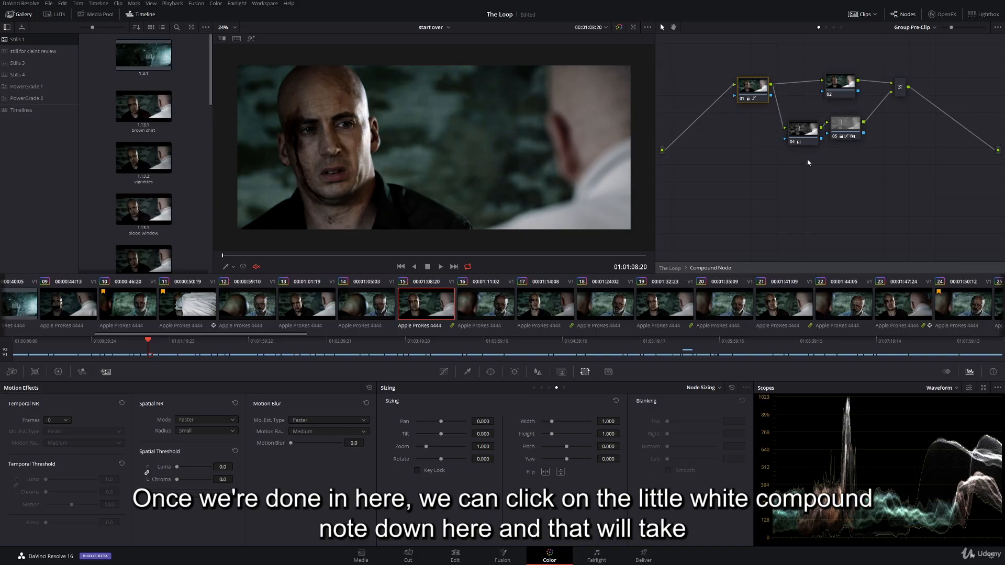
{"action": "left_click", "coordinate": [720, 268]}
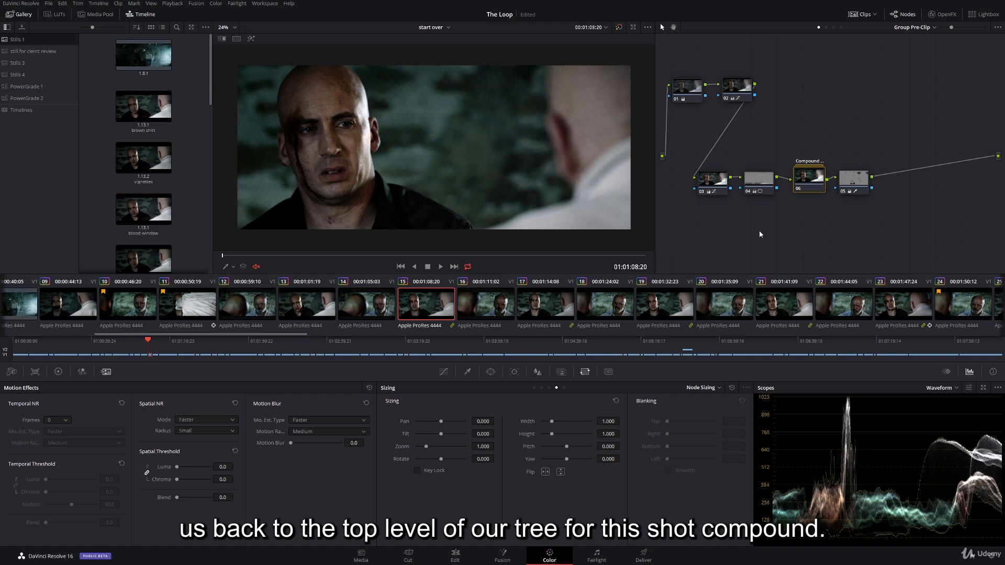
{"action": "double_click", "coordinate": [803, 193]}
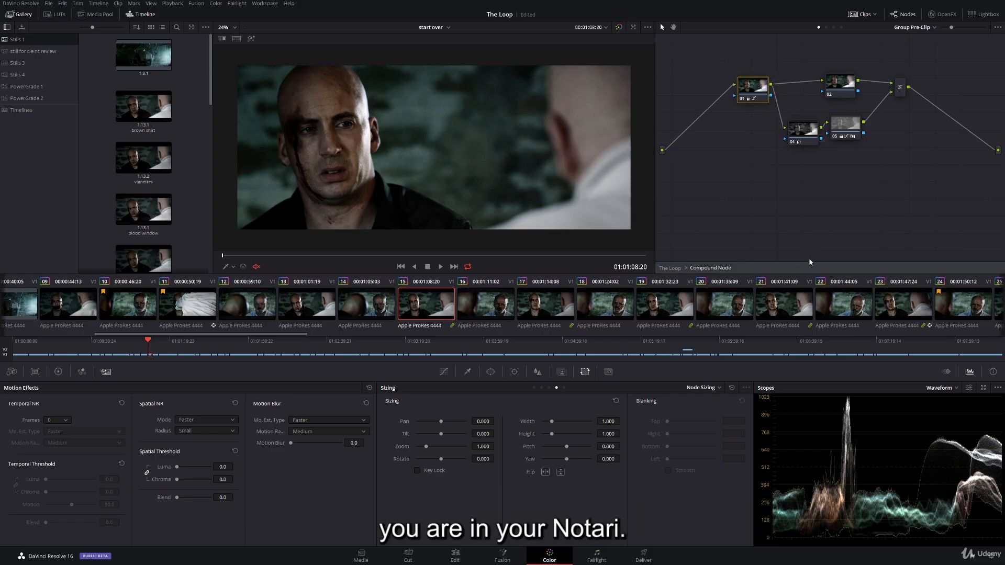
{"action": "left_click", "coordinate": [717, 268]}
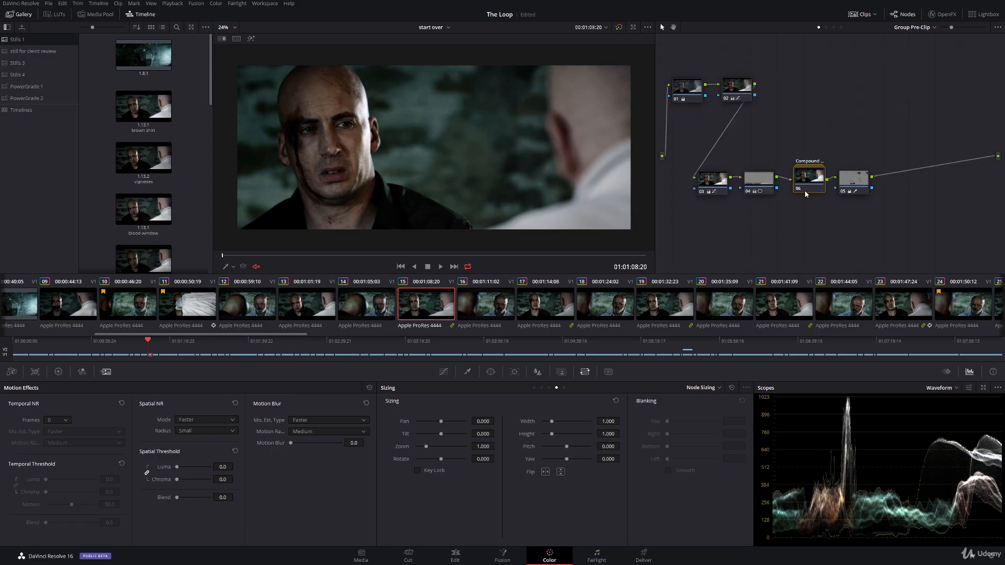
- Label the compound node "Bleach bundle"
{"action": "right_click", "coordinate": [823, 169]}
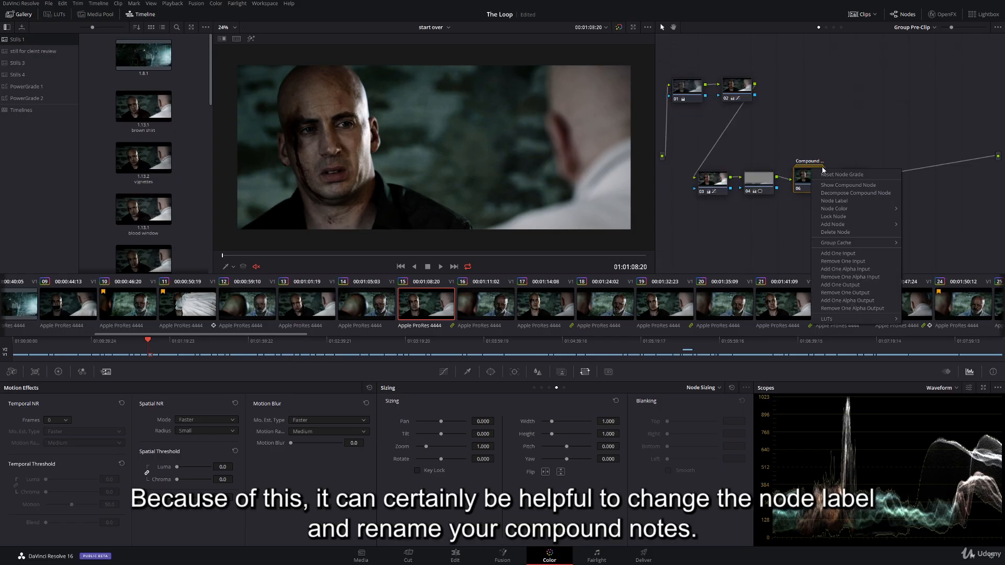
{"action": "left_click", "coordinate": [848, 201]}
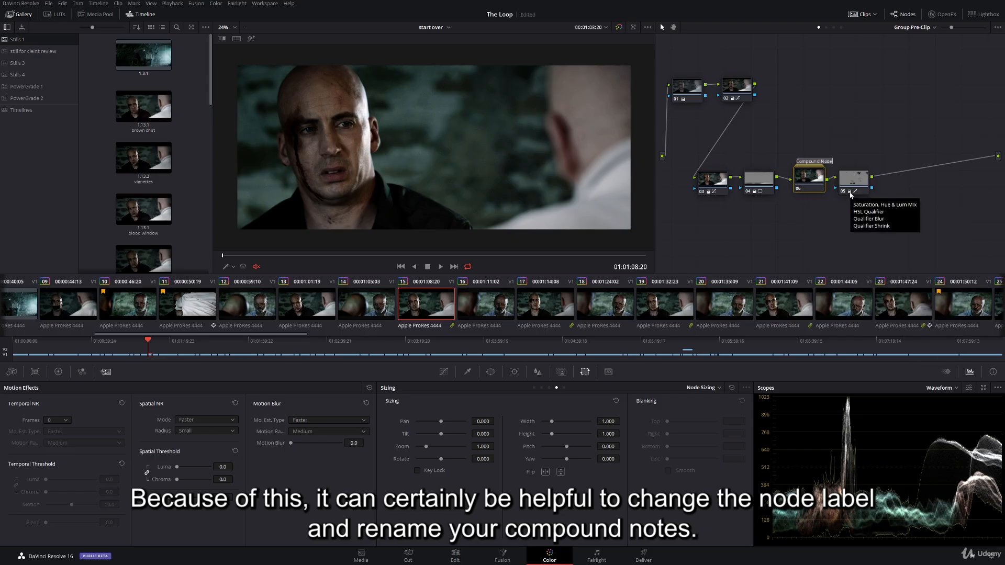
{"action": "type", "text": "Bleach bundle"}
{"action": "key", "text": "Return"}
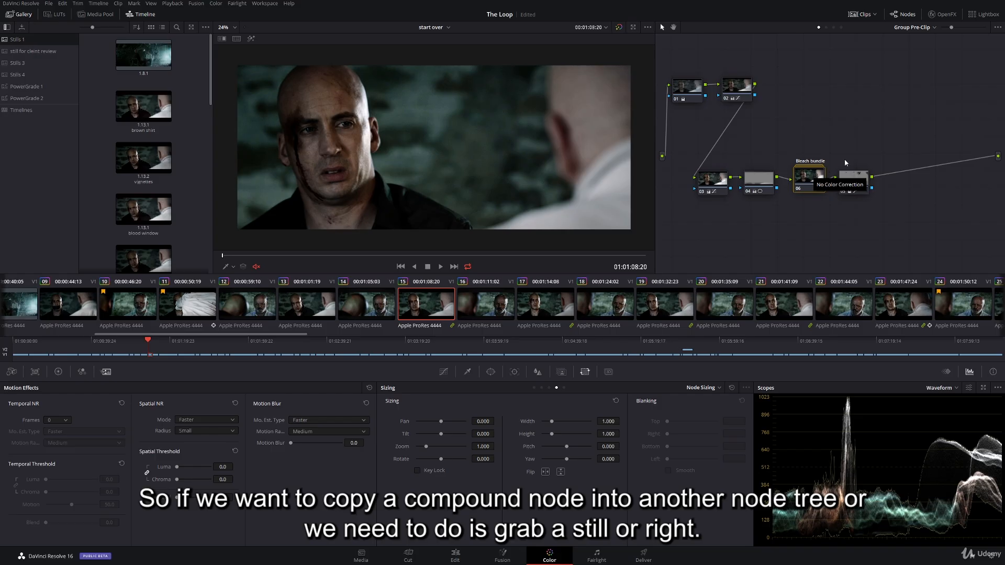
- Create a new stills album in the gallery and grab a still of the current shot into it
{"action": "right_click", "coordinate": [453, 135]}
{"action": "left_click", "coordinate": [22, 65]}
{"action": "right_click", "coordinate": [21, 42]}
{"action": "left_click", "coordinate": [28, 46]}
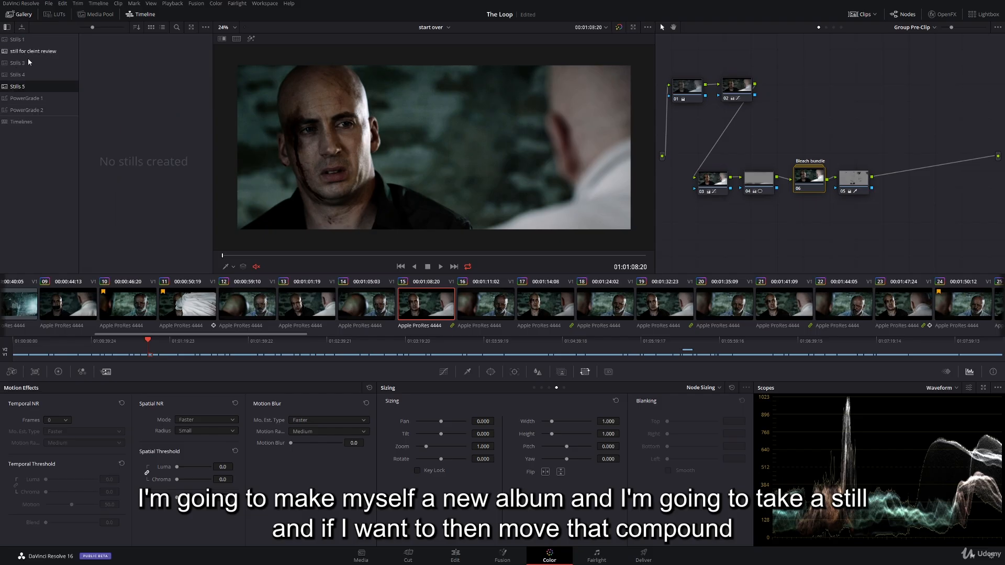
{"action": "right_click", "coordinate": [470, 142]}
{"action": "left_click", "coordinate": [490, 145]}
- Select clip 28, show its clip-level node tree, and reset it to a single node
{"action": "scroll", "coordinate": [661, 313], "scroll_direction": "right", "scroll_amount": 5}
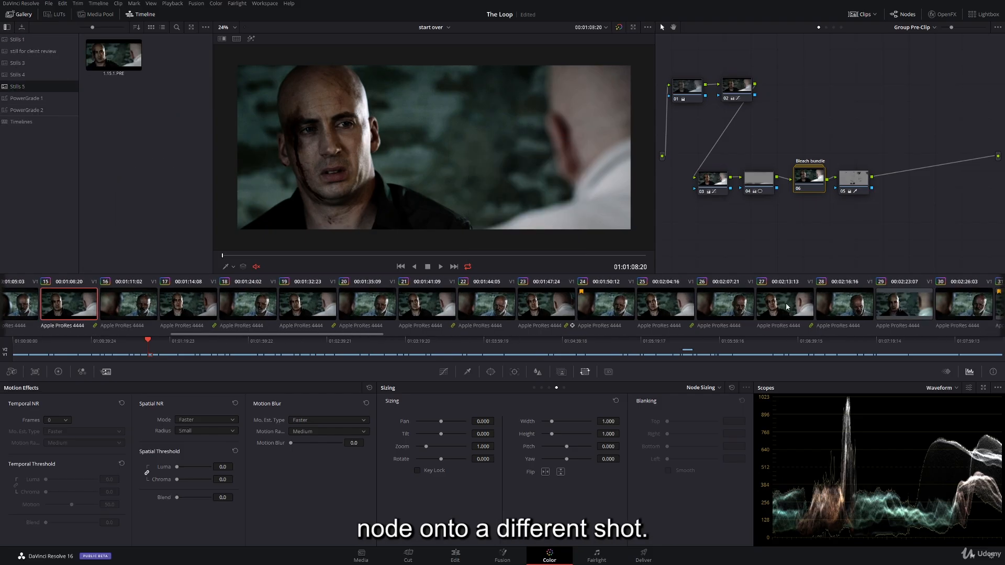
{"action": "left_click", "coordinate": [786, 303]}
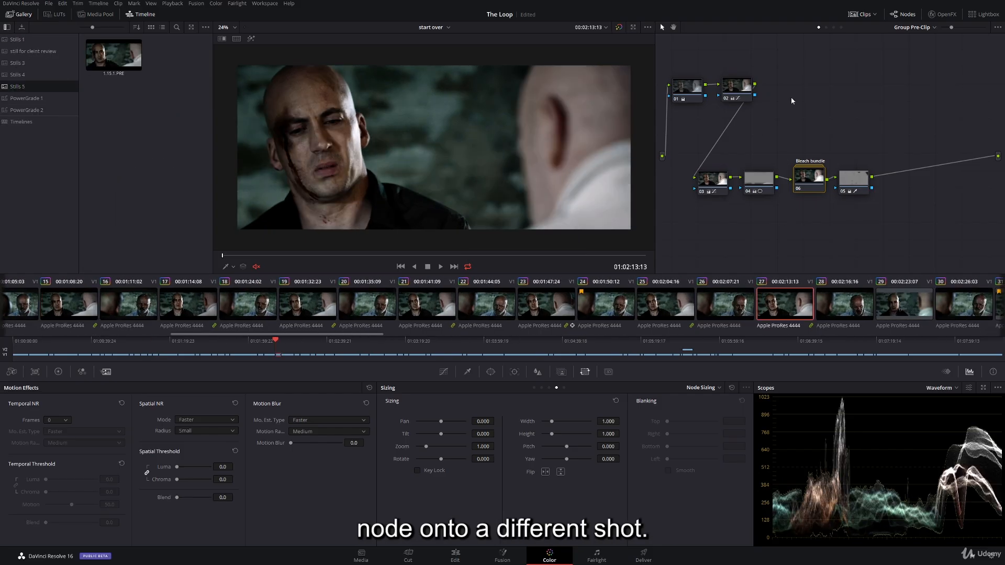
{"action": "left_click", "coordinate": [857, 309]}
{"action": "left_click", "coordinate": [828, 28]}
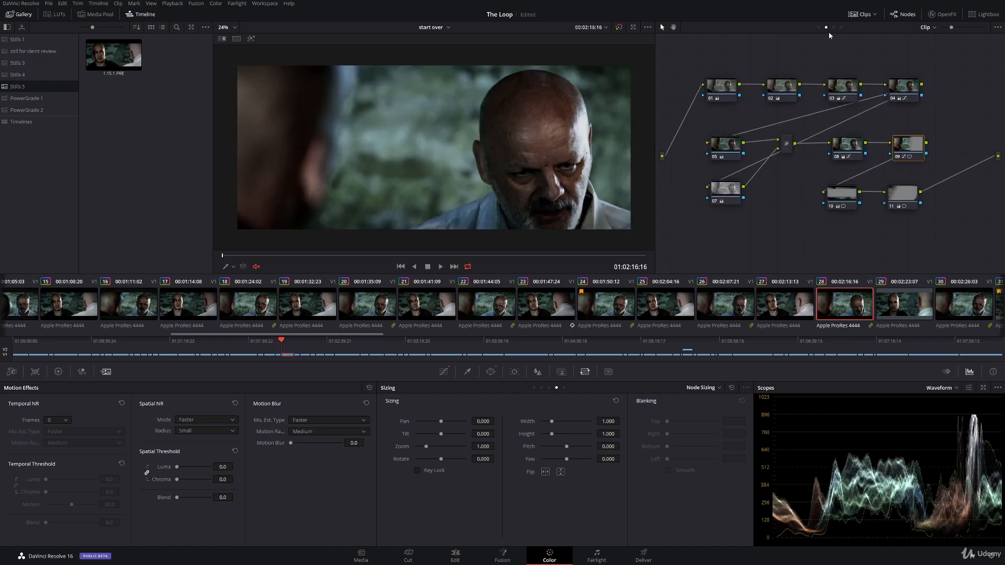
- Copy the Bleach bundle compound node from the still's node graph into clip 28 after node 01, and look inside it
{"action": "right_click", "coordinate": [139, 72]}
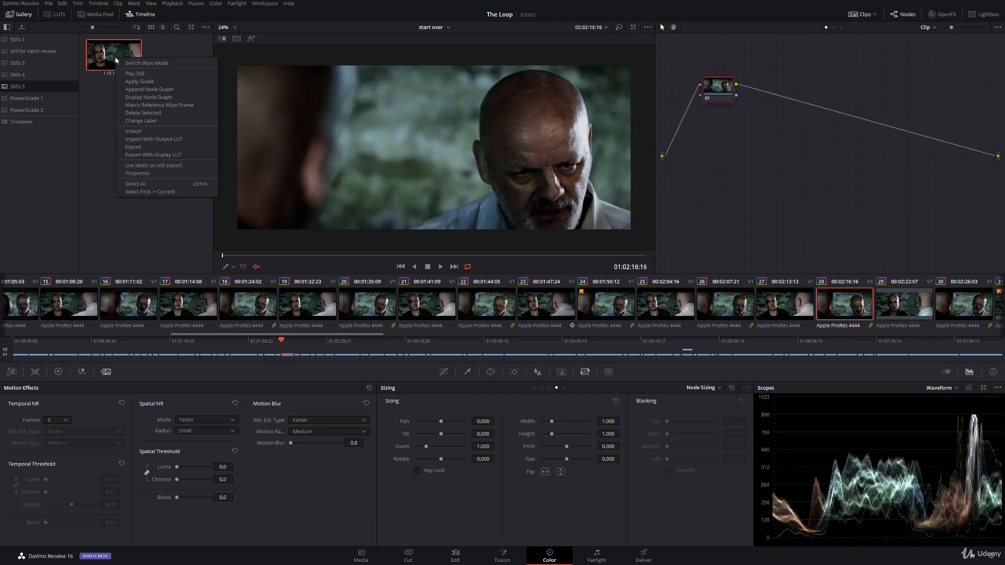
{"action": "left_click", "coordinate": [157, 97]}
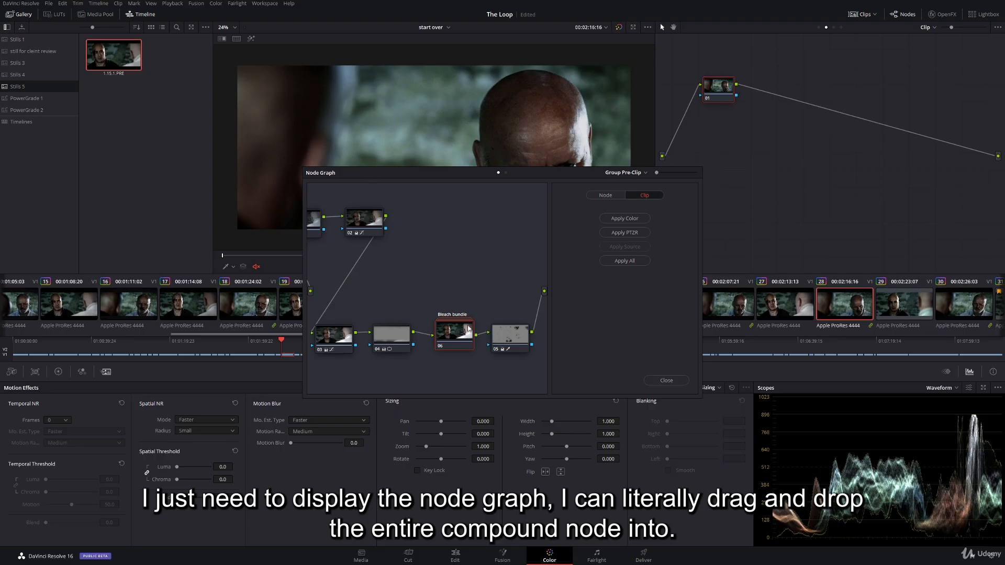
{"action": "left_click_drag", "start_coordinate": [468, 326], "coordinate": [798, 105]}
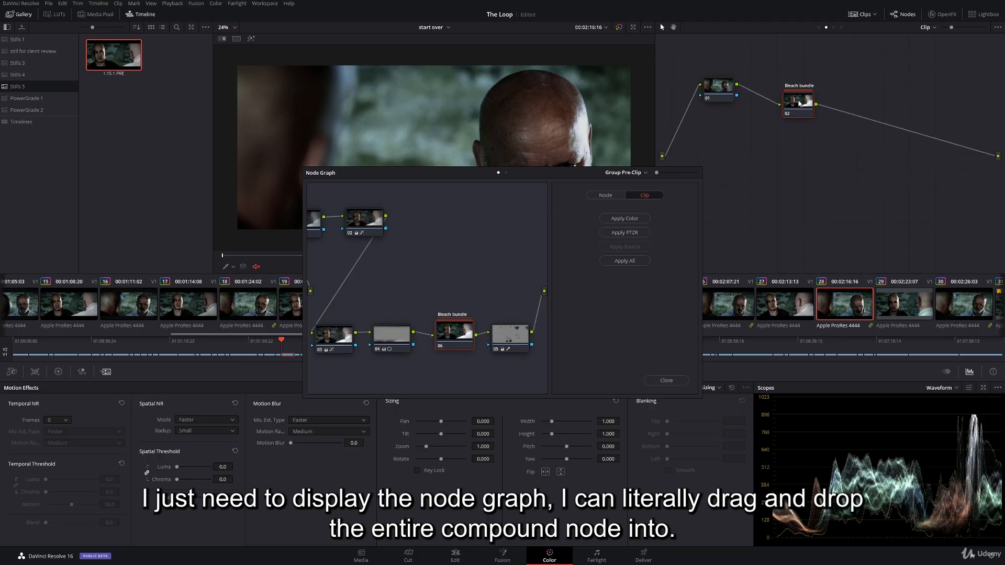
{"action": "left_click", "coordinate": [667, 381]}
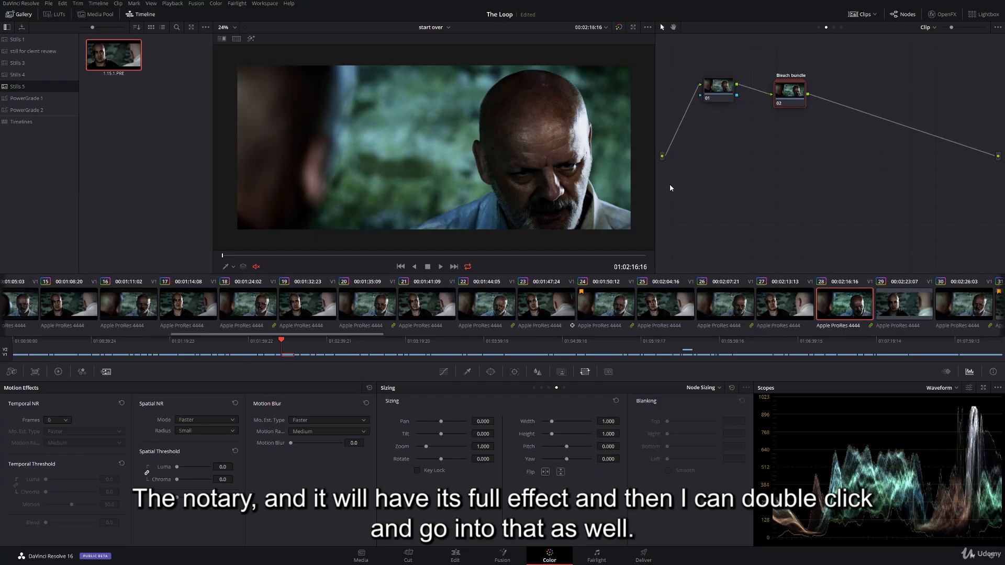
{"action": "double_click", "coordinate": [793, 91]}
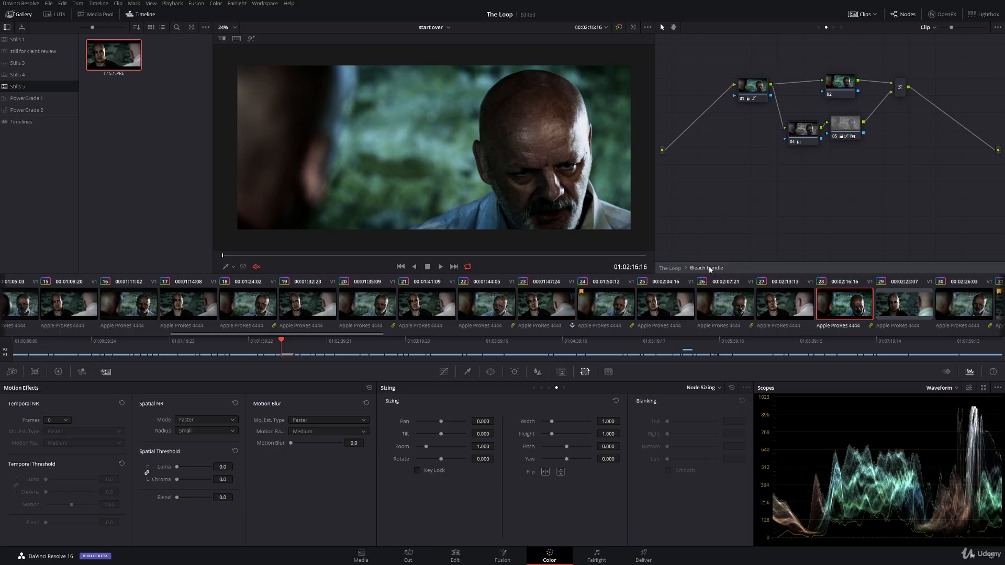
{"action": "left_click", "coordinate": [670, 268]}
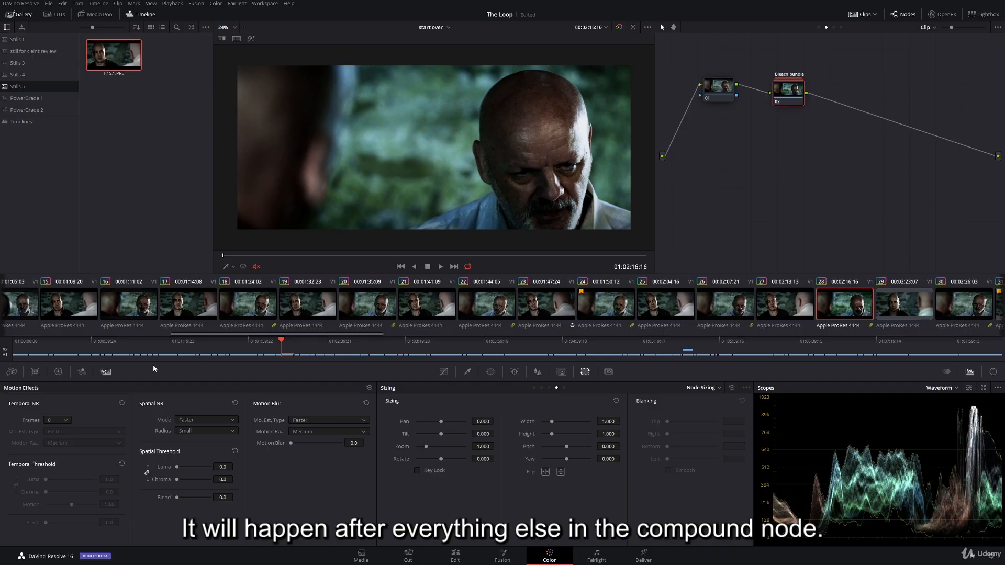
- Try a slight gamma colour shift on the Bleach bundle node as a whole, and undo it
{"action": "left_click", "coordinate": [58, 372]}
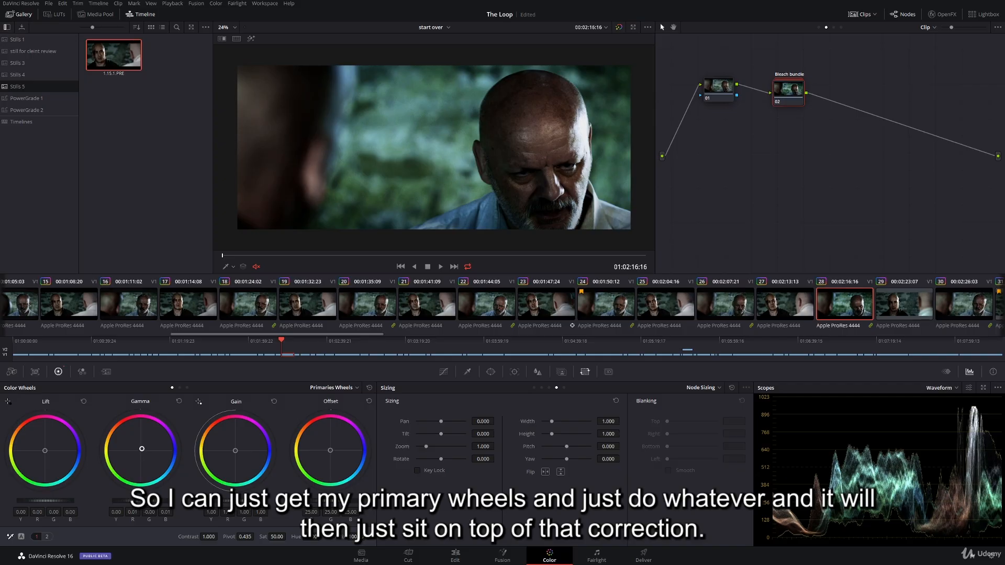
{"action": "mouse_move", "coordinate": [140, 450]}
{"action": "left_mouse_down"}
{"action": "mouse_move", "coordinate": [150, 442]}
{"action": "mouse_move", "coordinate": [134, 455]}
{"action": "mouse_move", "coordinate": [143, 449]}
{"action": "left_mouse_up"}
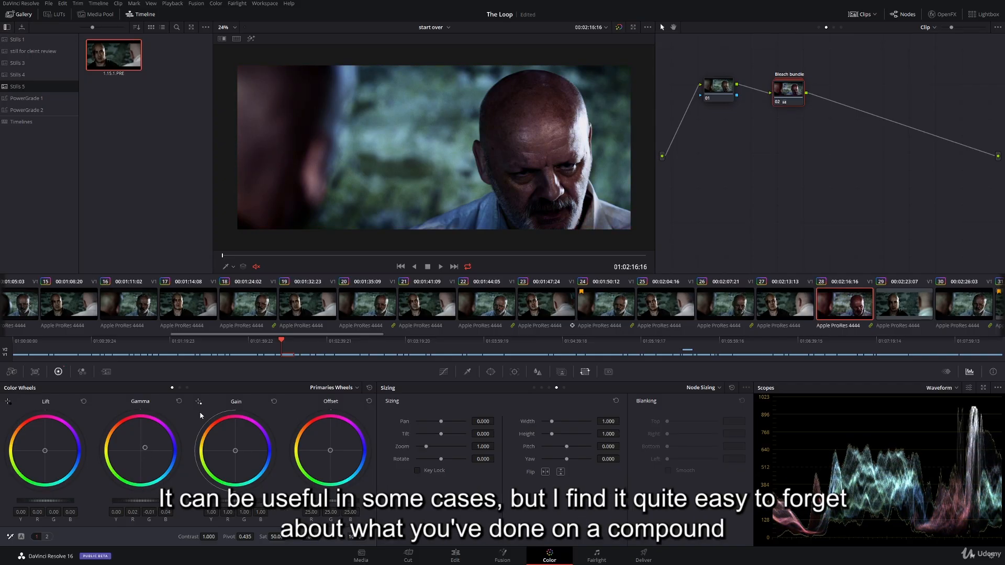
{"action": "key", "text": "ctrl+z"}
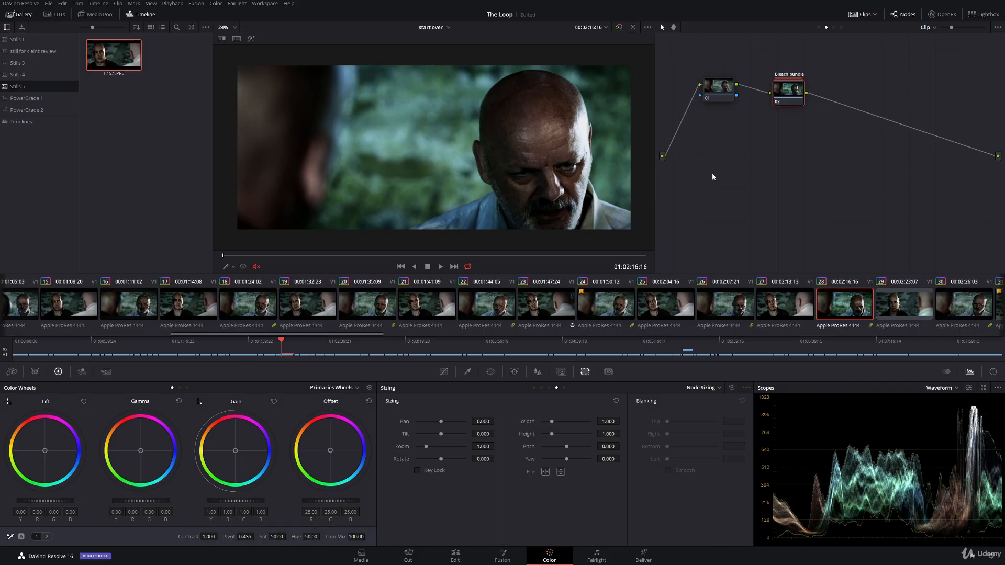
- Decompose the Bleach bundle compound node in clip 28 into its individual nodes
{"action": "right_click", "coordinate": [789, 96]}
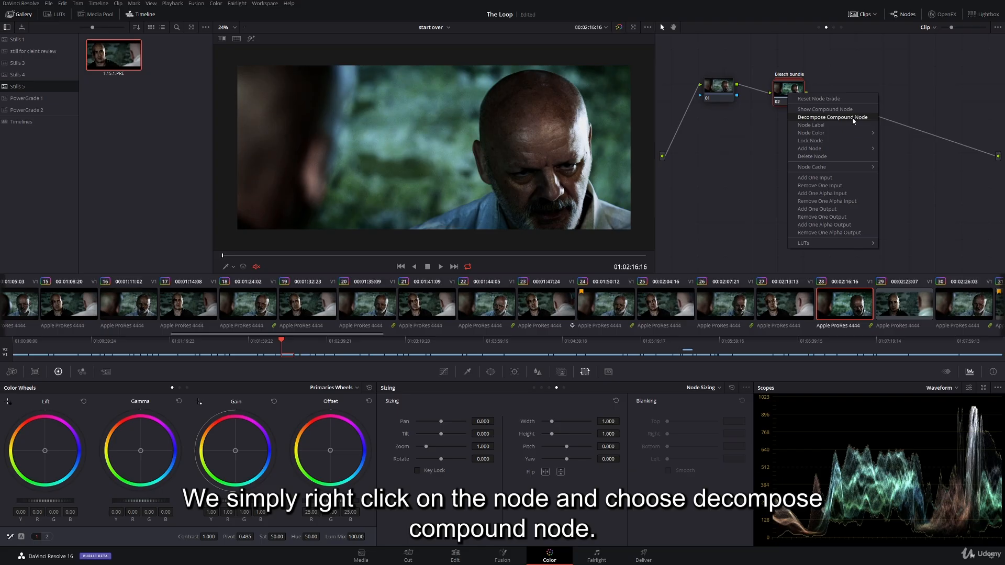
{"action": "left_click", "coordinate": [854, 117]}
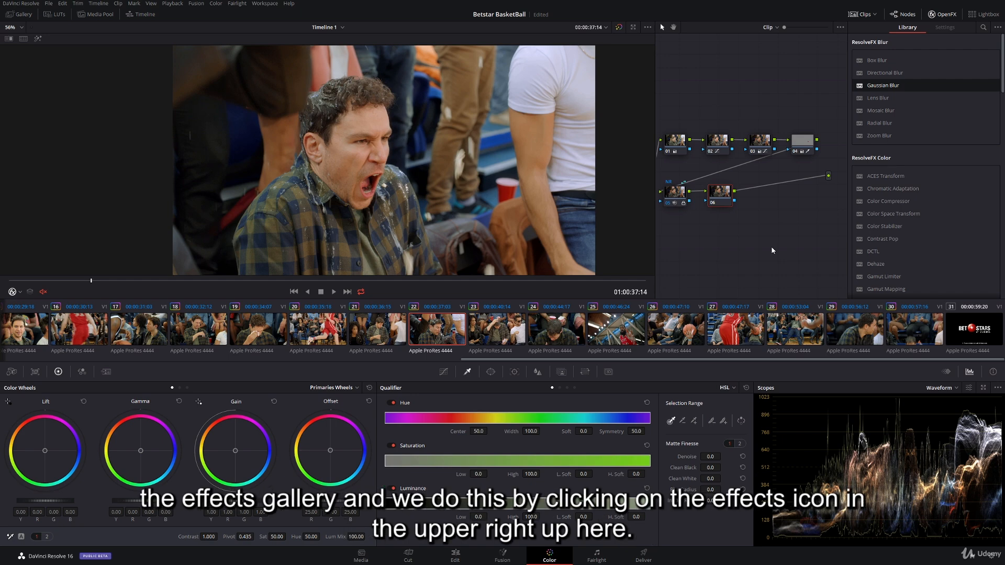
- Apply the Gaussian Blur effect to the empty node 06, and remove the plugin from the node
{"action": "left_click", "coordinate": [939, 16]}
{"action": "left_click", "coordinate": [939, 16]}
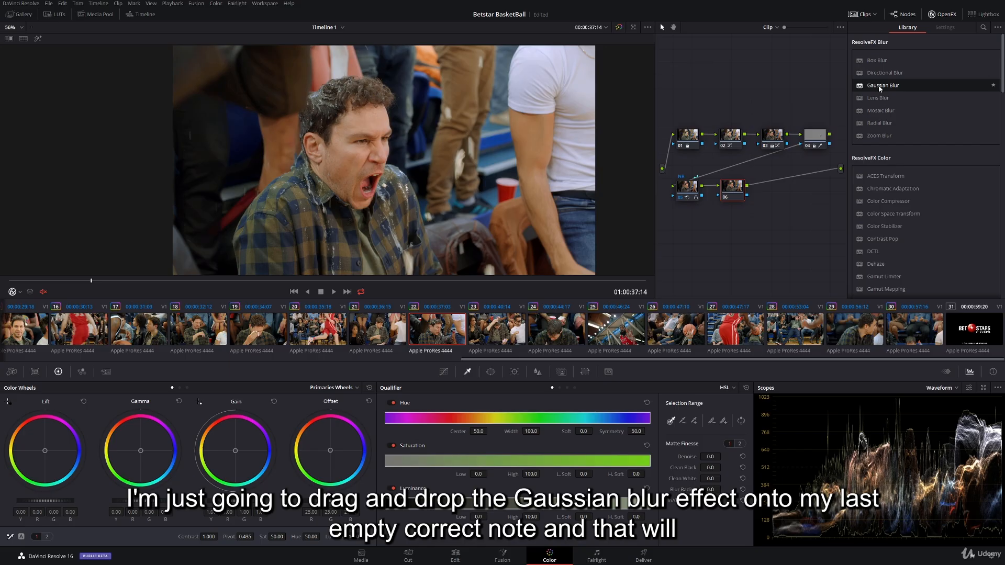
{"action": "left_click_drag", "start_coordinate": [879, 88], "coordinate": [736, 194]}
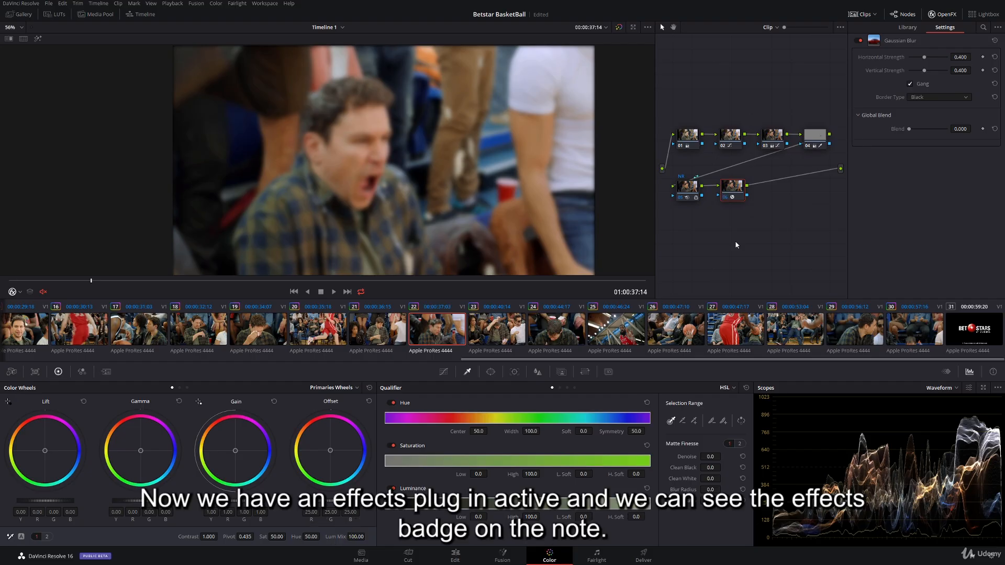
{"action": "right_click", "coordinate": [733, 187]}
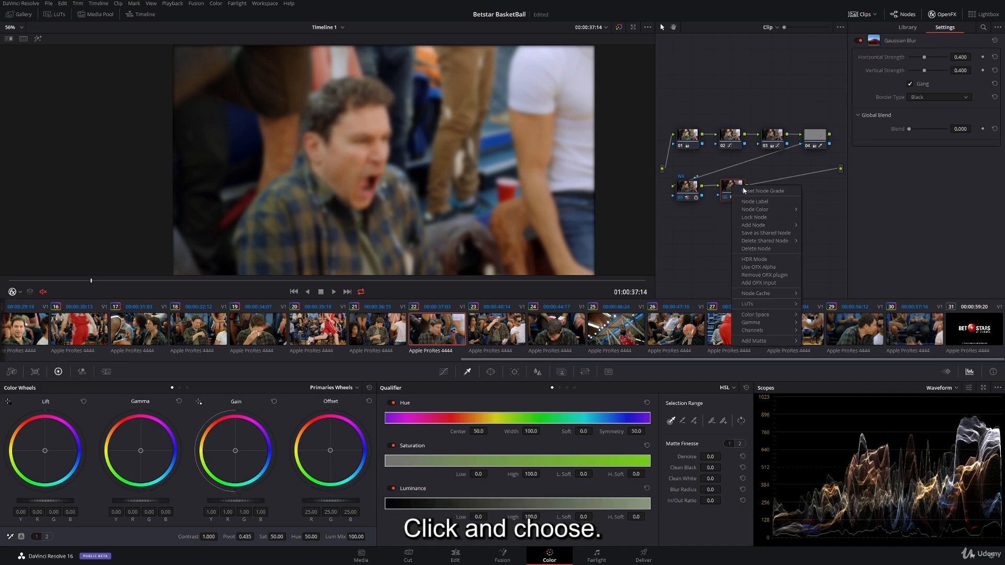
{"action": "left_click", "coordinate": [775, 276]}
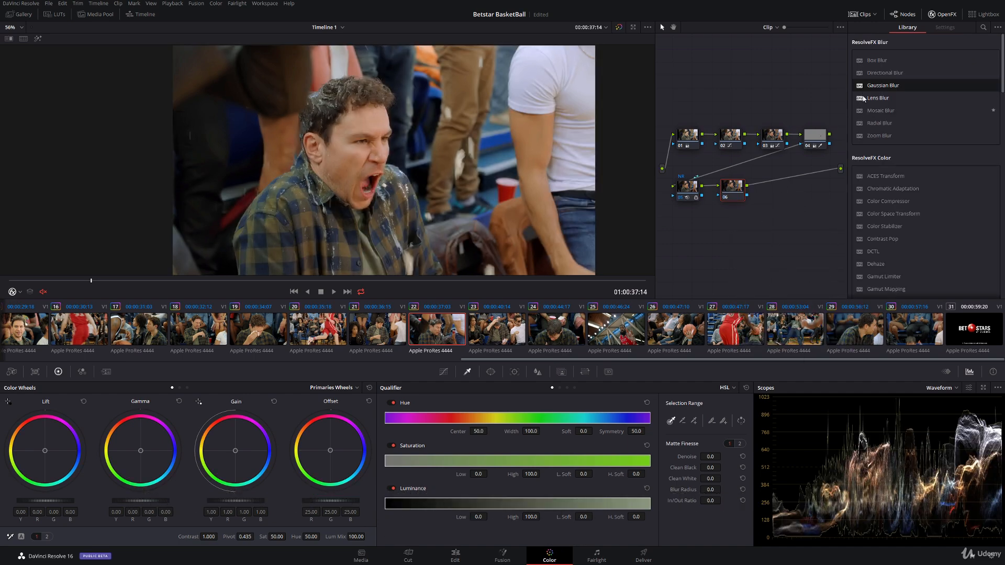
- Apply Gaussian Blur to node 06 and restrict it with a circular power window
{"action": "left_click_drag", "start_coordinate": [727, 196], "coordinate": [729, 194]}
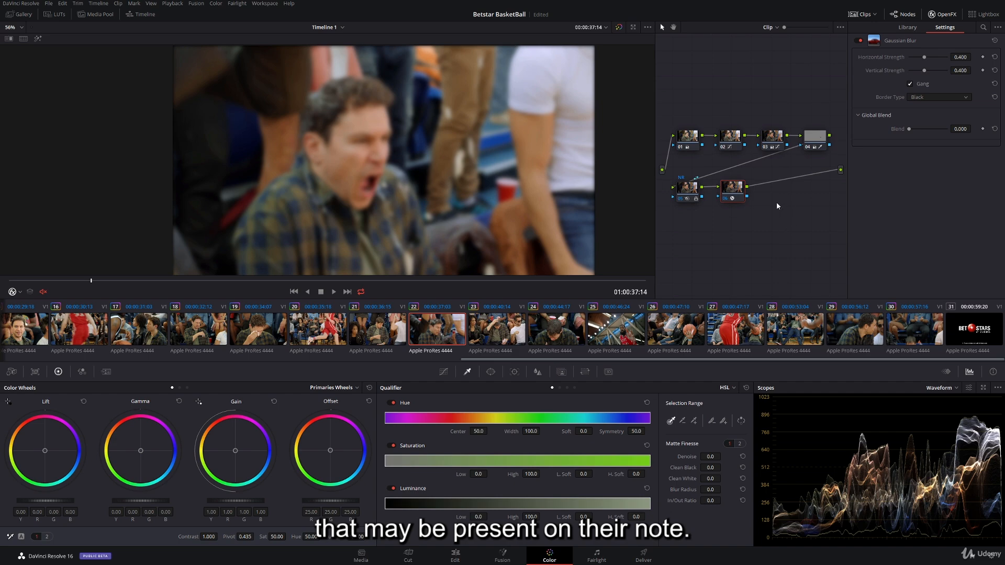
{"action": "left_click", "coordinate": [489, 372]}
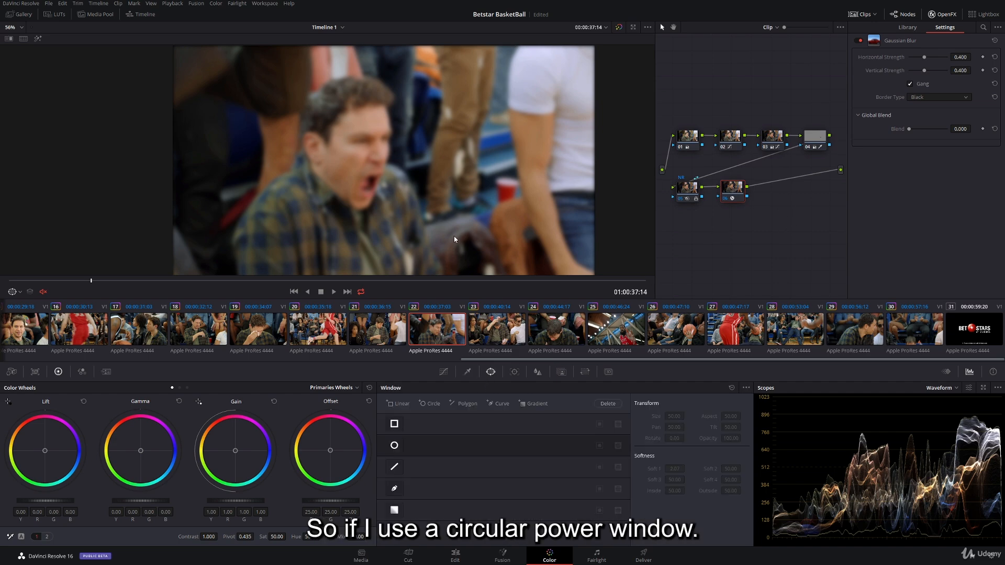
{"action": "left_click", "coordinate": [395, 445]}
{"action": "scroll", "coordinate": [322, 224], "scroll_direction": "down", "scroll_amount": 1}
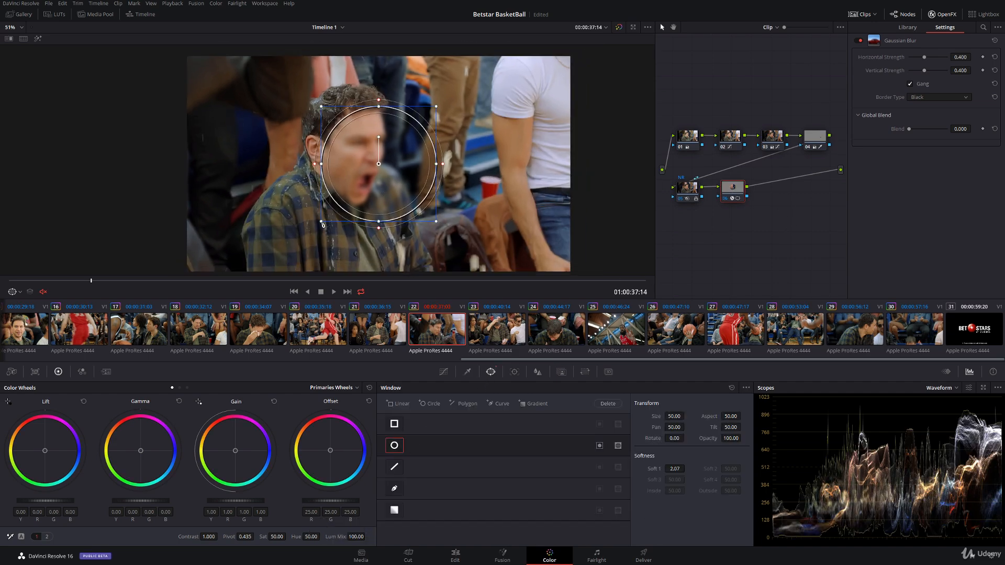
- Shape the circular window into a wide inverted oval with aspect 69.07 and softness 5.05, and hide its overlay
{"action": "left_click_drag", "start_coordinate": [321, 221], "coordinate": [265, 276]}
{"action": "left_click_drag", "start_coordinate": [265, 163], "coordinate": [195, 163]}
{"action": "left_click", "coordinate": [600, 446]}
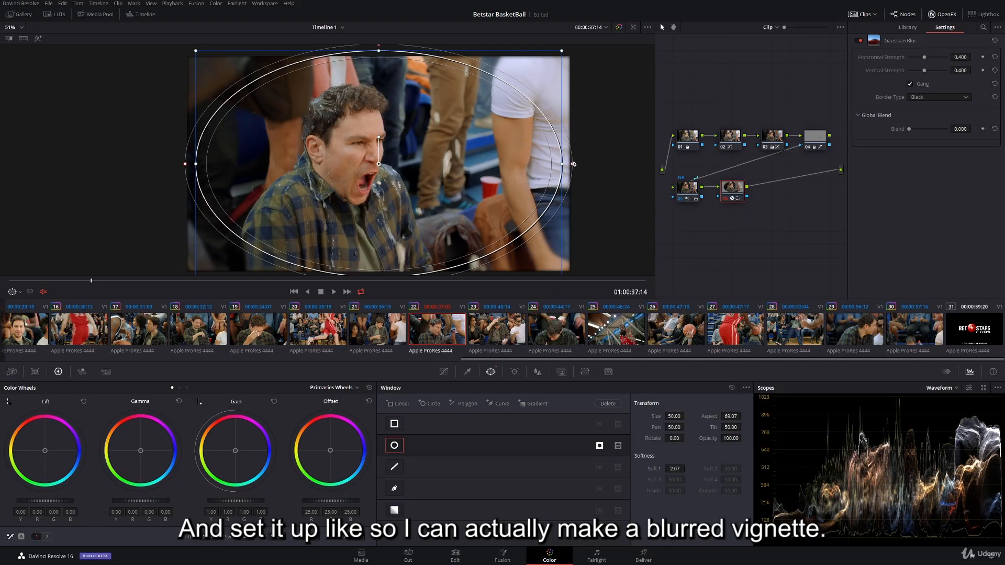
{"action": "left_click_drag", "start_coordinate": [574, 163], "coordinate": [588, 164]}
{"action": "left_click", "coordinate": [16, 292]}
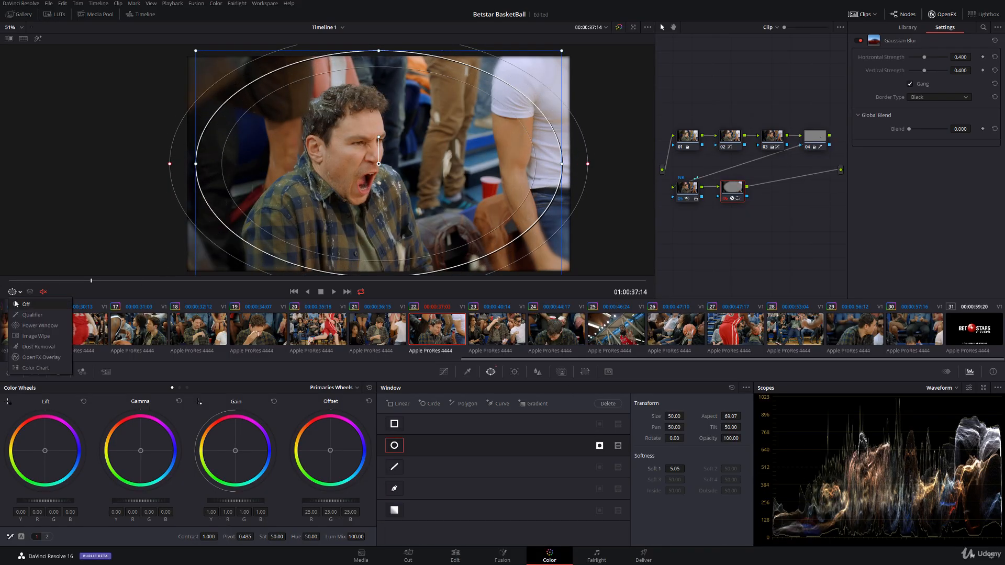
{"action": "left_click", "coordinate": [15, 305]}
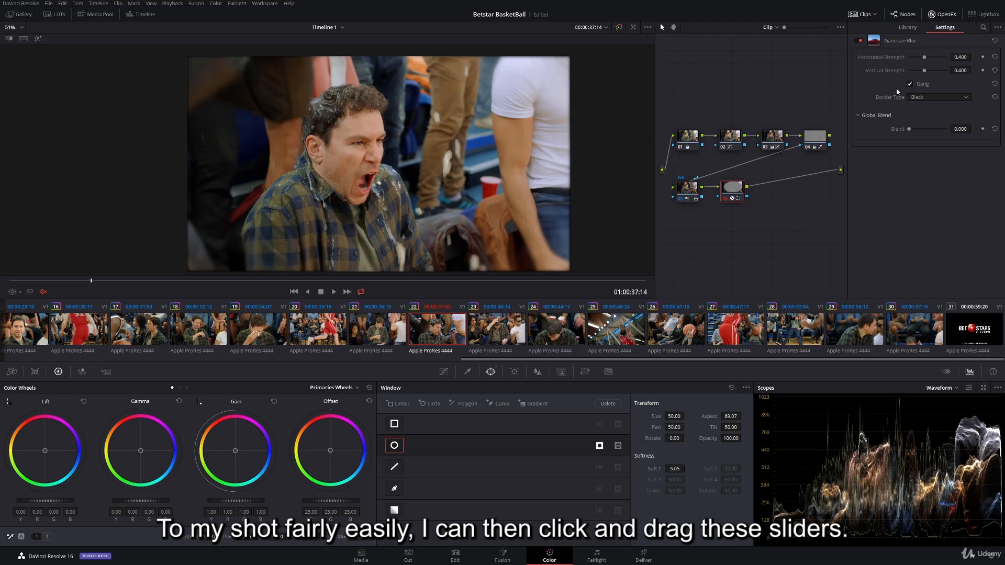
- Set both Gaussian Blur strengths to 0.653 and the border type to Replicate
{"action": "mouse_move", "coordinate": [930, 60]}
{"action": "left_mouse_down"}
{"action": "mouse_move", "coordinate": [938, 56]}
{"action": "mouse_move", "coordinate": [897, 60]}
{"action": "mouse_move", "coordinate": [934, 57]}
{"action": "left_mouse_up"}
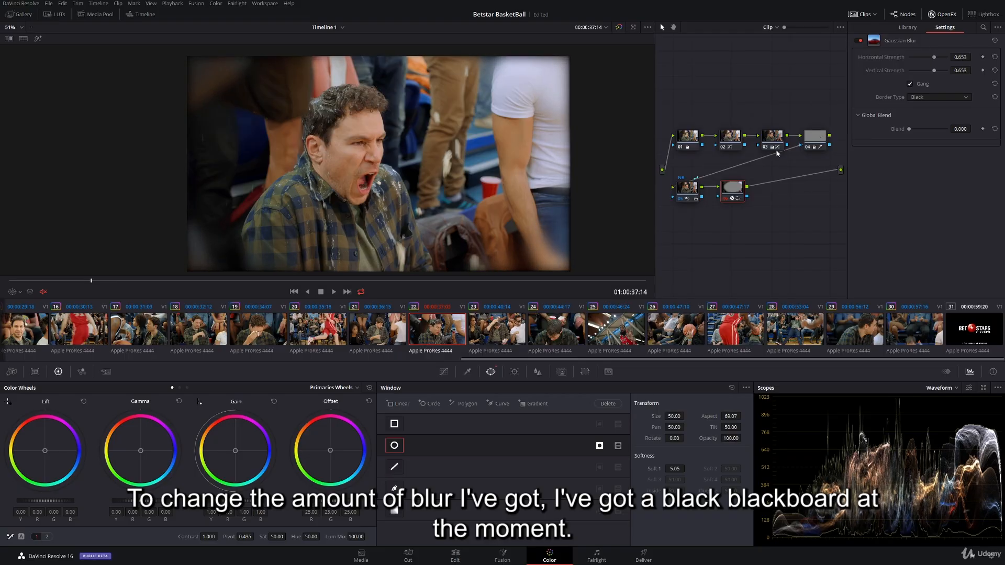
{"action": "left_click", "coordinate": [958, 97]}
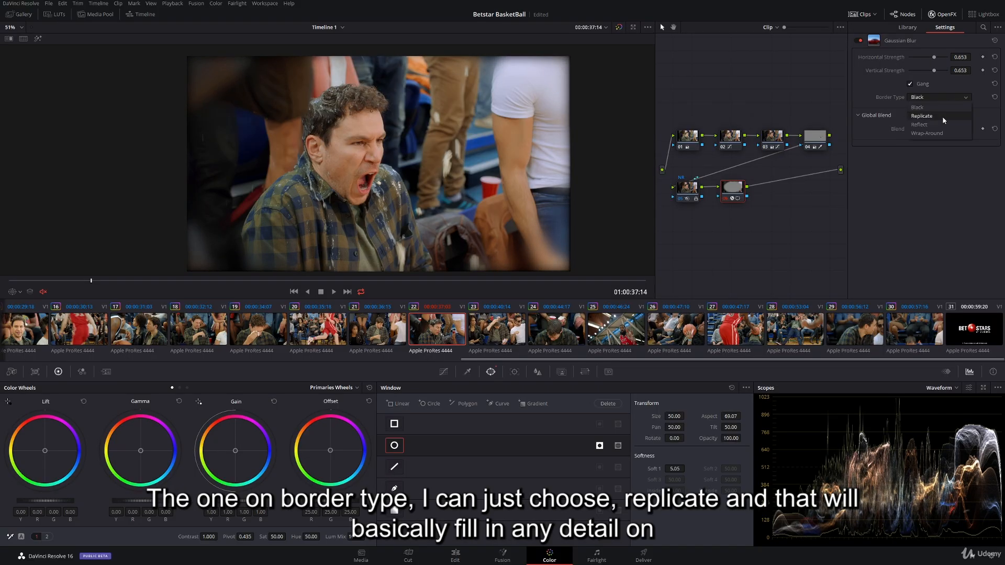
{"action": "left_click", "coordinate": [941, 116]}
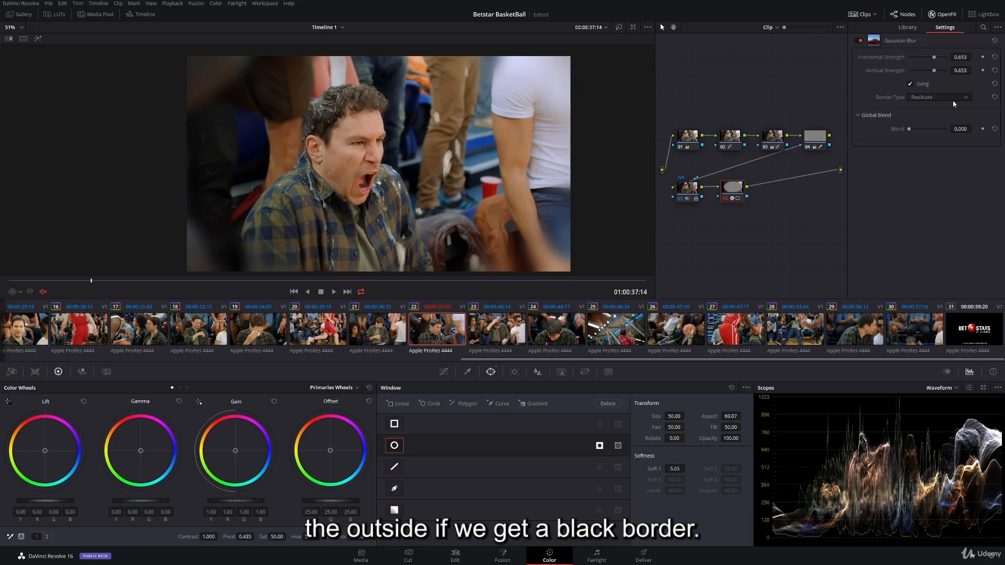
- Ungang the blur strengths, set horizontal to 0.419 and vertical to 0.745, and adjust the global blend
{"action": "left_click", "coordinate": [910, 85]}
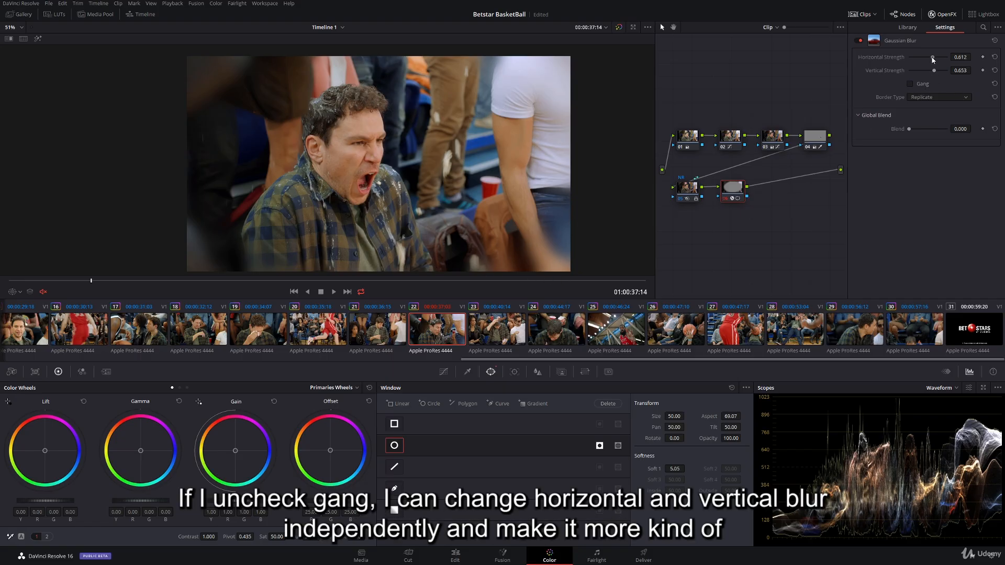
{"action": "mouse_move", "coordinate": [934, 57]}
{"action": "left_mouse_down"}
{"action": "mouse_move", "coordinate": [902, 60]}
{"action": "mouse_move", "coordinate": [931, 63]}
{"action": "mouse_move", "coordinate": [923, 74]}
{"action": "mouse_move", "coordinate": [883, 77]}
{"action": "mouse_move", "coordinate": [949, 58]}
{"action": "mouse_move", "coordinate": [929, 59]}
{"action": "mouse_move", "coordinate": [944, 71]}
{"action": "mouse_move", "coordinate": [925, 58]}
{"action": "mouse_move", "coordinate": [943, 71]}
{"action": "left_mouse_up"}
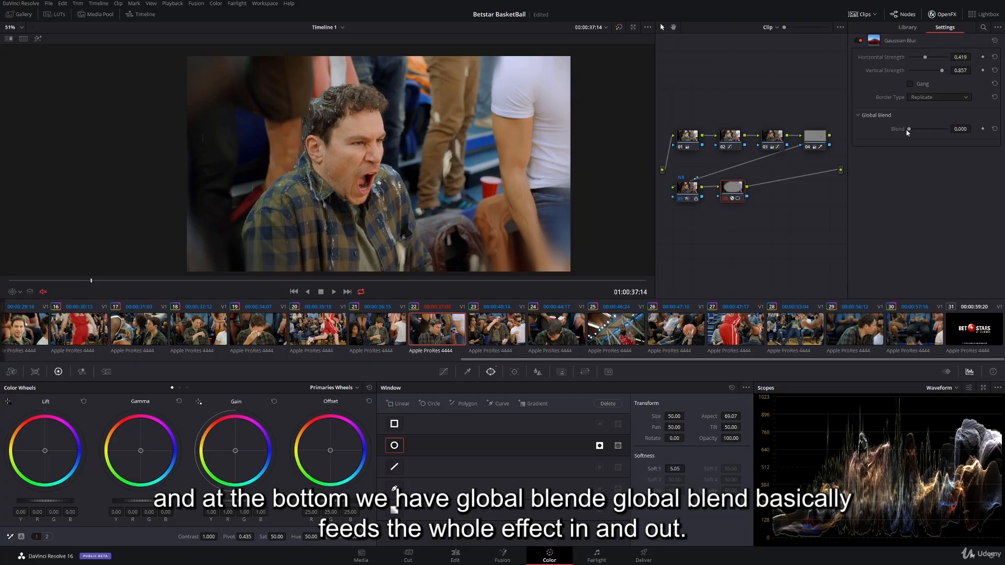
{"action": "mouse_move", "coordinate": [911, 131]}
{"action": "left_mouse_down"}
{"action": "mouse_move", "coordinate": [947, 133]}
{"action": "mouse_move", "coordinate": [901, 130]}
{"action": "mouse_move", "coordinate": [958, 133]}
{"action": "mouse_move", "coordinate": [897, 127]}
{"action": "mouse_move", "coordinate": [945, 127]}
{"action": "mouse_move", "coordinate": [909, 129]}
{"action": "left_mouse_up"}
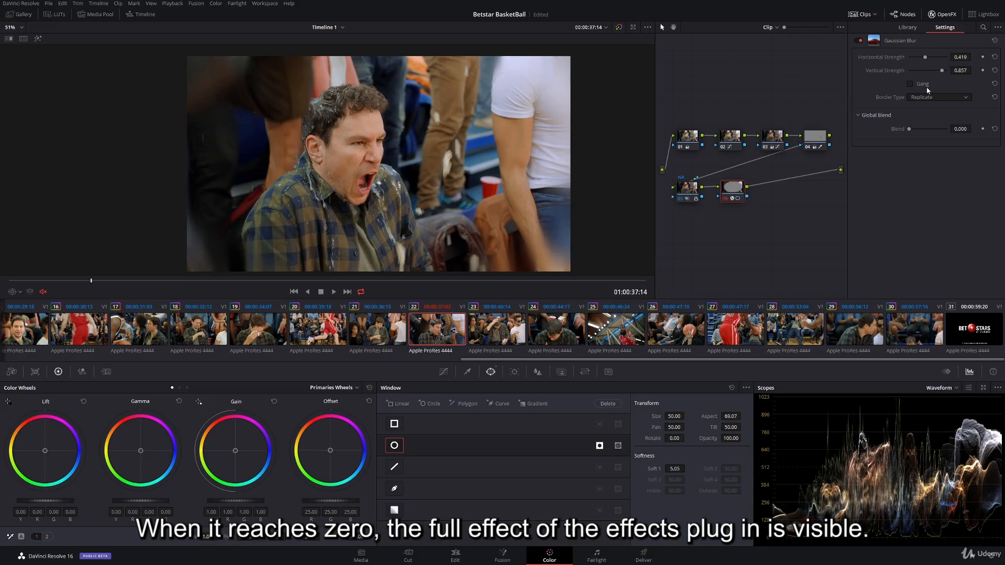
{"action": "left_click_drag", "start_coordinate": [911, 130], "coordinate": [921, 129]}
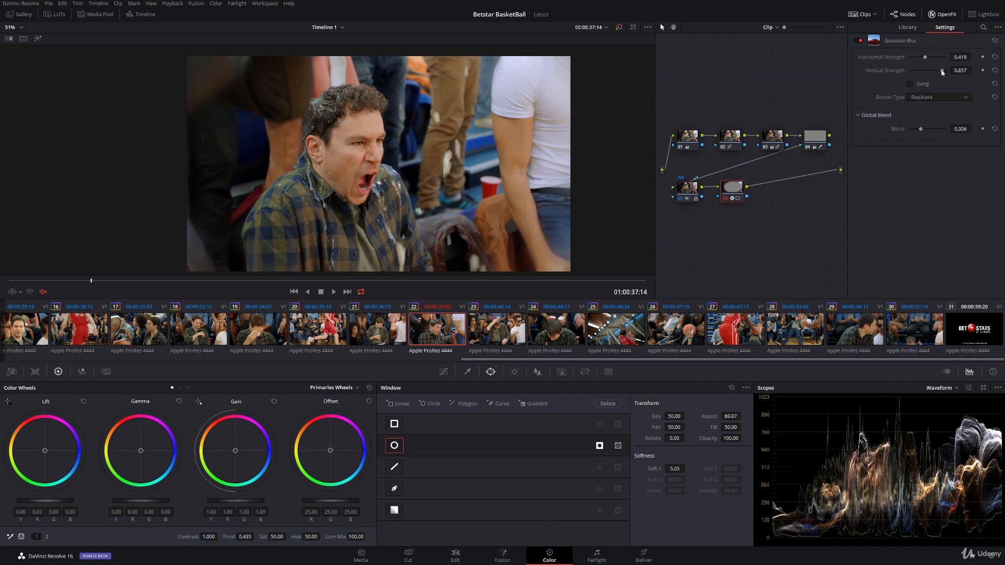
{"action": "left_click_drag", "start_coordinate": [943, 72], "coordinate": [937, 80]}
{"action": "left_click", "coordinate": [921, 130]}
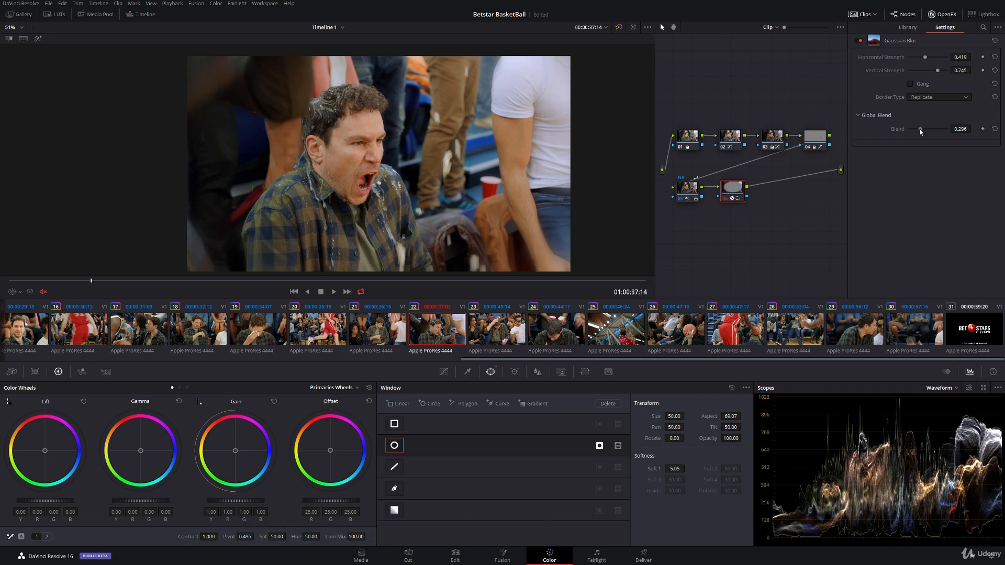
{"action": "left_click_drag", "start_coordinate": [920, 131], "coordinate": [916, 132]}
- Replace the Gaussian Blur on node 06 with Radial Blur and turn off the node's circular window
{"action": "left_click", "coordinate": [907, 27]}
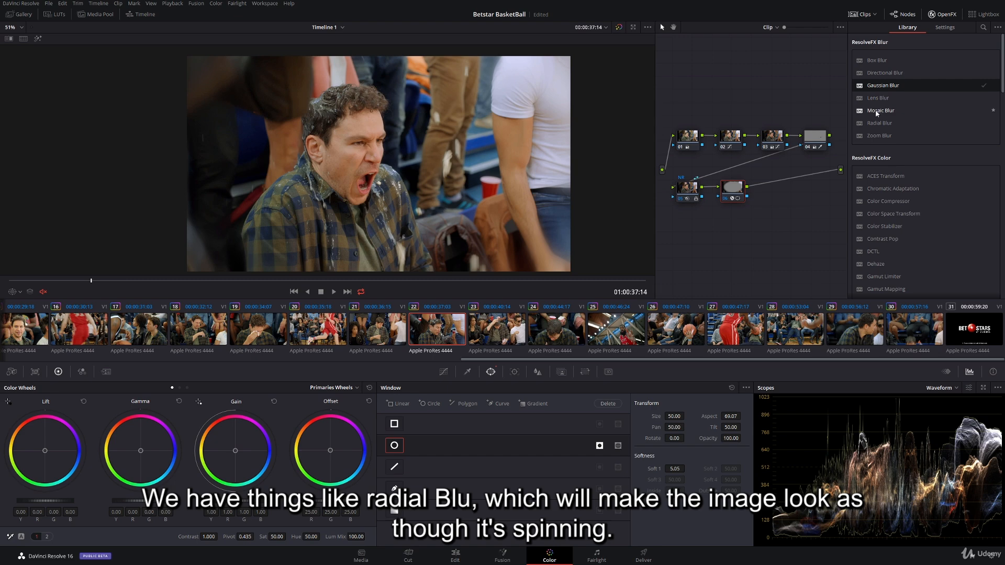
{"action": "left_click_drag", "start_coordinate": [878, 122], "coordinate": [739, 197]}
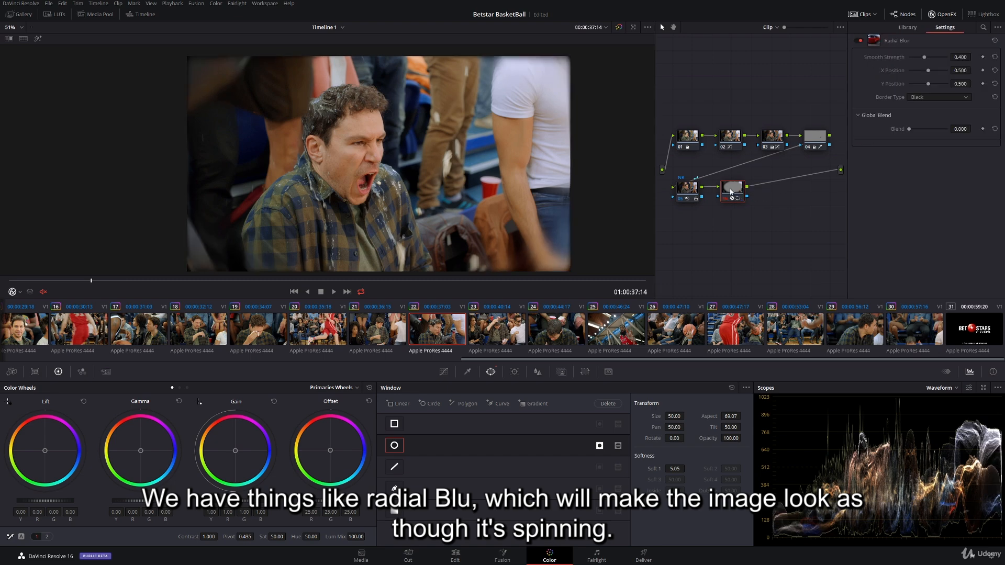
{"action": "left_click", "coordinate": [394, 445]}
- Replace the Radial Blur on node 06 with Zoom Blur, using smooth strength 0.398 and X position 0.510
{"action": "left_click", "coordinate": [908, 27]}
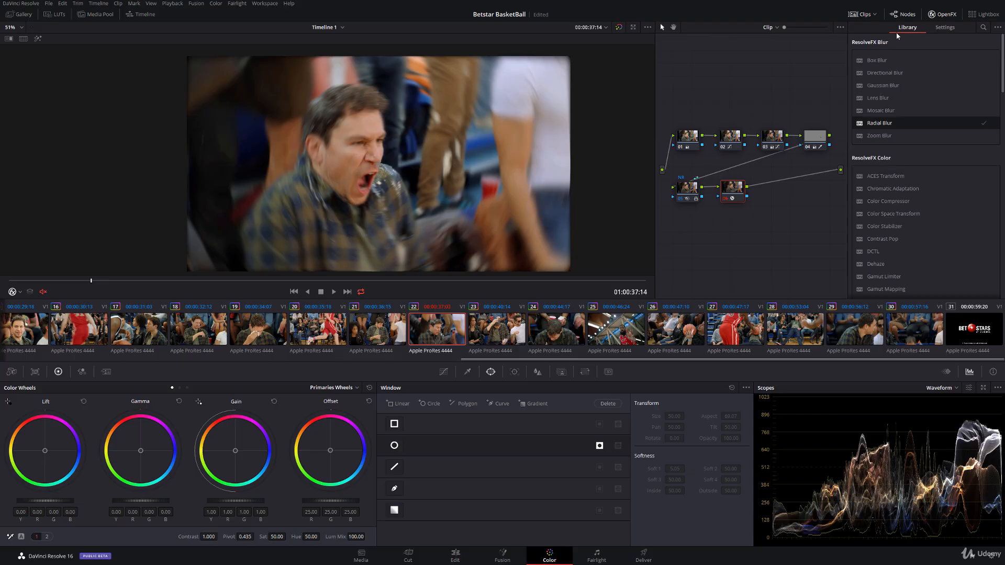
{"action": "left_click_drag", "start_coordinate": [885, 135], "coordinate": [738, 195]}
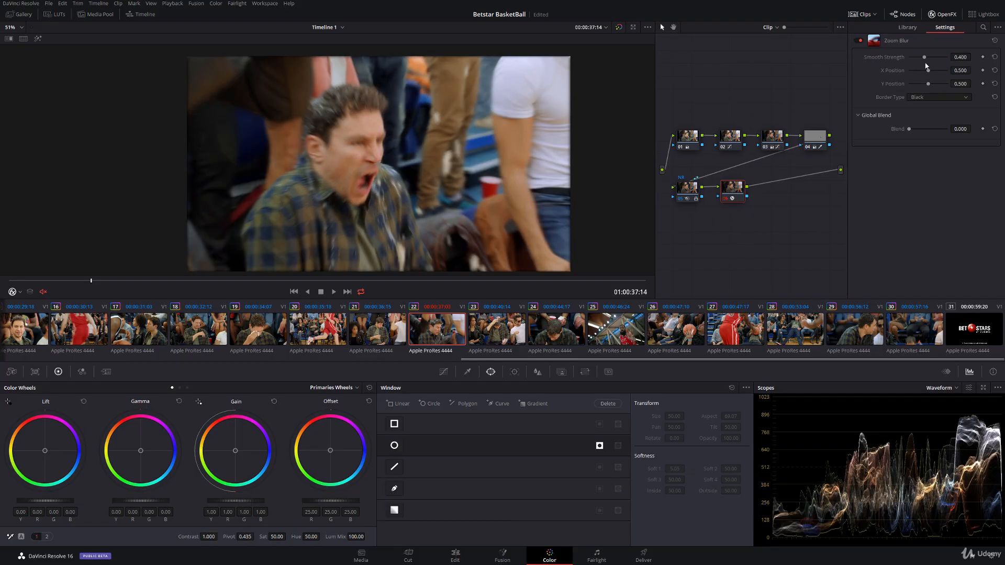
{"action": "left_click_drag", "start_coordinate": [933, 69], "coordinate": [925, 58]}
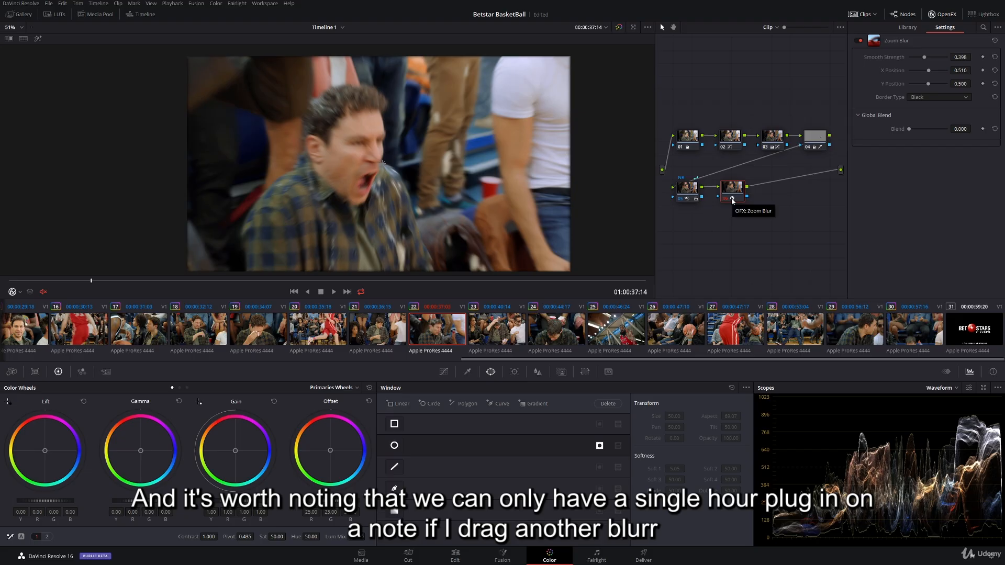
- Replace the Zoom Blur on node 06 with Directional Blur and try out its blur strength and angle
{"action": "left_click", "coordinate": [908, 28]}
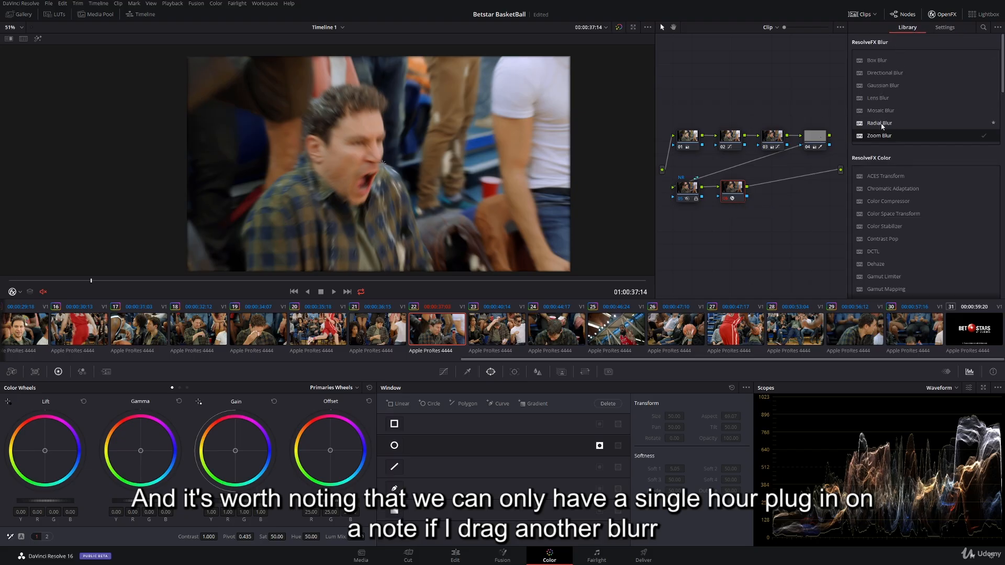
{"action": "left_click", "coordinate": [882, 98]}
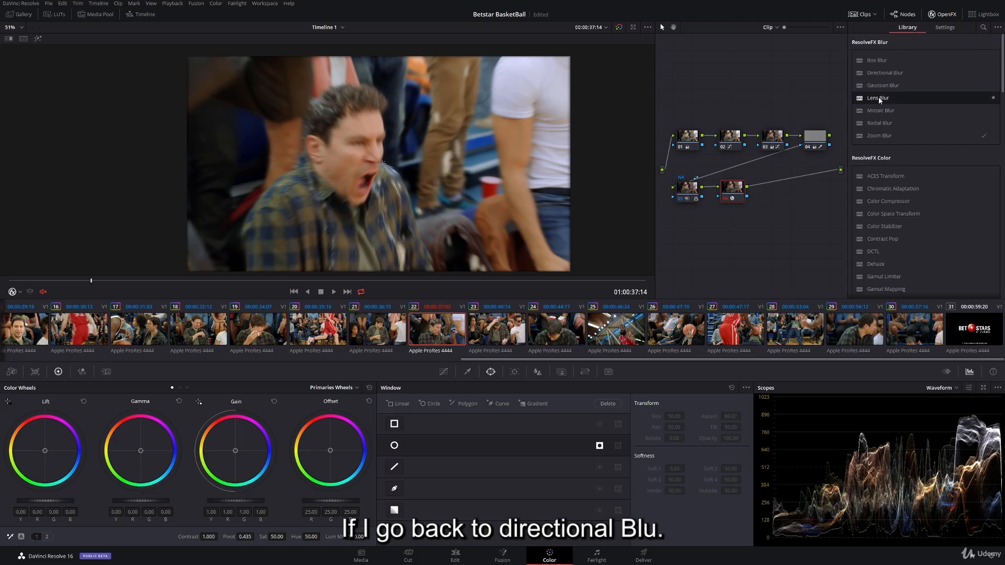
{"action": "left_click_drag", "start_coordinate": [882, 72], "coordinate": [733, 192]}
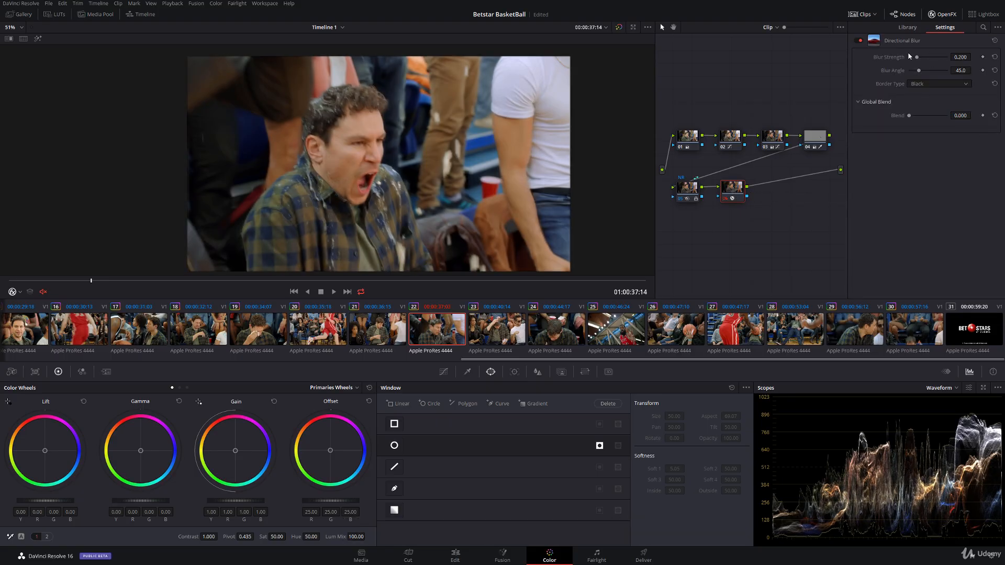
{"action": "mouse_move", "coordinate": [917, 57]}
{"action": "left_mouse_down"}
{"action": "mouse_move", "coordinate": [930, 59]}
{"action": "mouse_move", "coordinate": [929, 73]}
{"action": "mouse_move", "coordinate": [957, 72]}
{"action": "mouse_move", "coordinate": [909, 70]}
{"action": "left_mouse_up"}
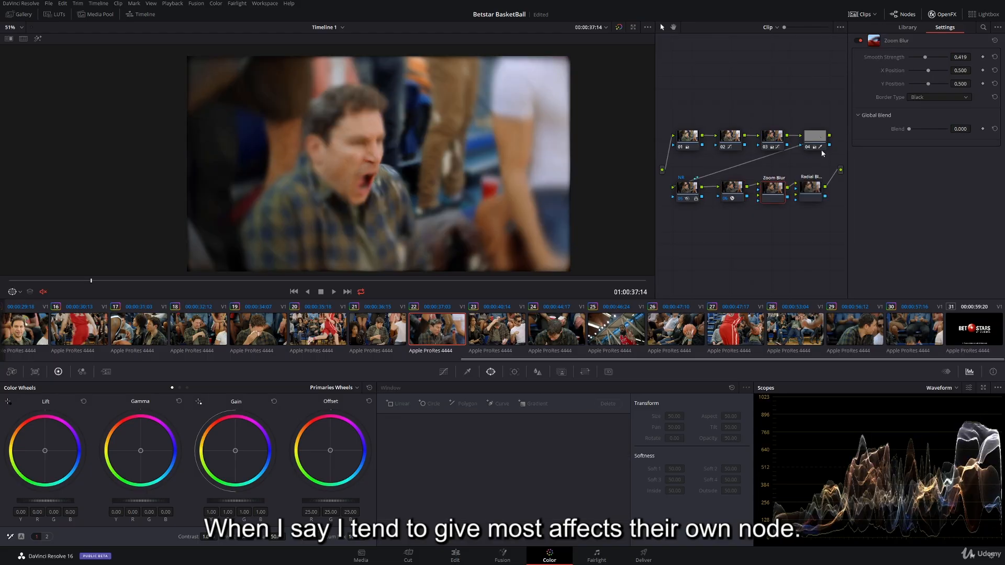
- Compare the effect settings of the Directional Blur corrector node with the standalone Zoom Blur and Radial Blur nodes
{"action": "left_click", "coordinate": [734, 192]}
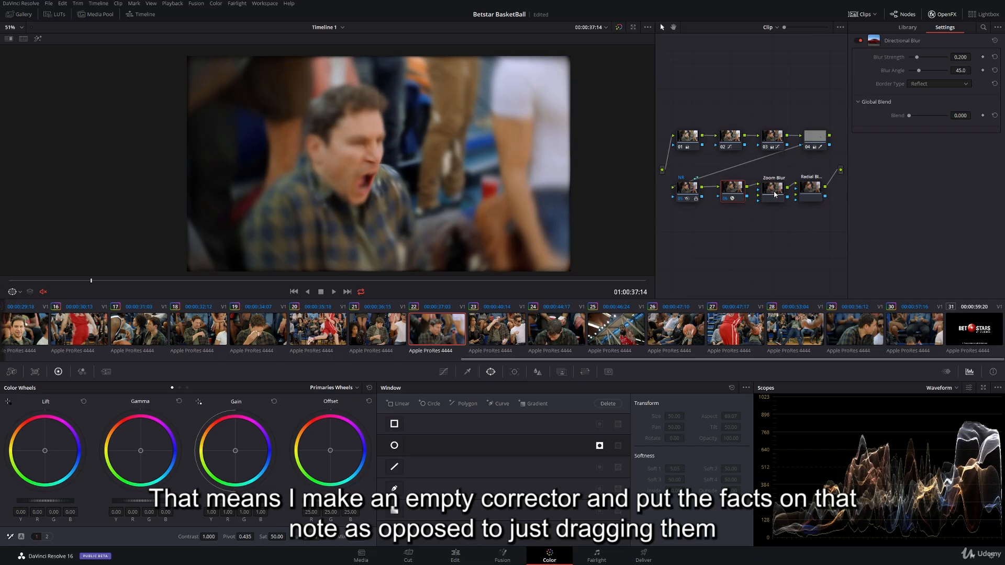
{"action": "left_click_drag", "start_coordinate": [775, 189], "coordinate": [774, 193]}
{"action": "left_click", "coordinate": [811, 188]}
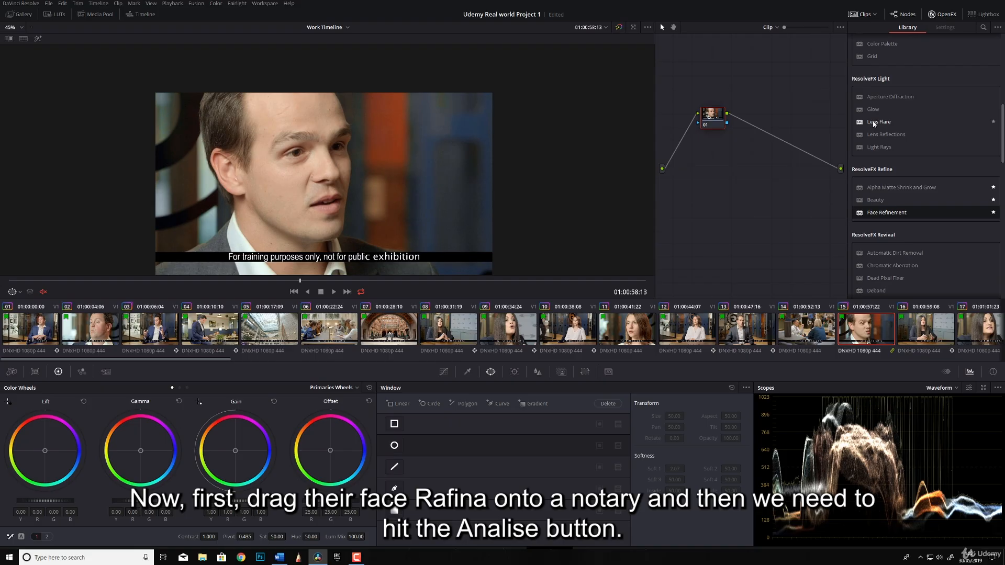
- Apply Face Refinement to node 01 of clip 15, analyze the face, and turn off the viewer overlay
{"action": "left_click_drag", "start_coordinate": [885, 216], "coordinate": [711, 117]}
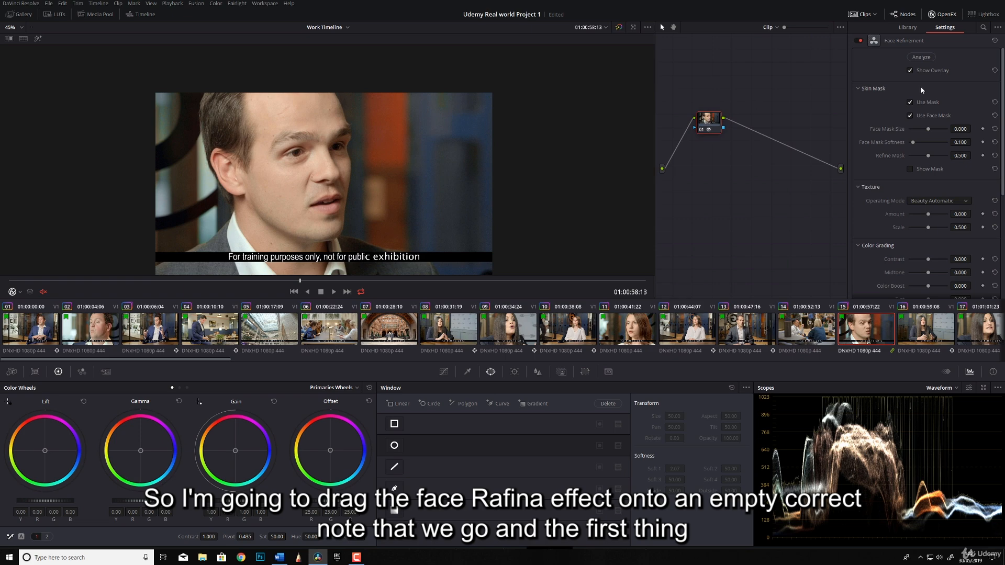
{"action": "left_click", "coordinate": [922, 57]}
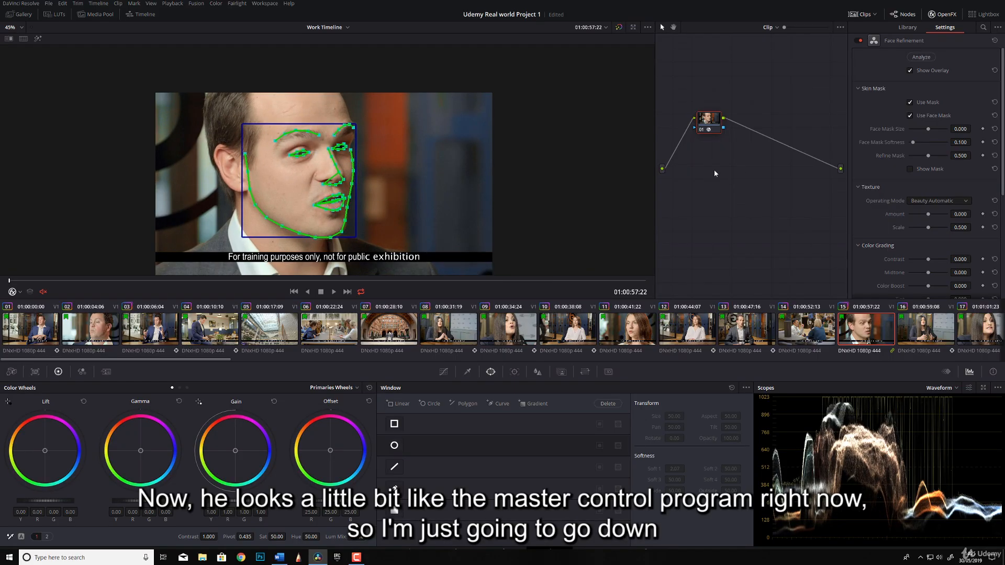
{"action": "left_click", "coordinate": [21, 293]}
{"action": "left_click", "coordinate": [28, 306]}
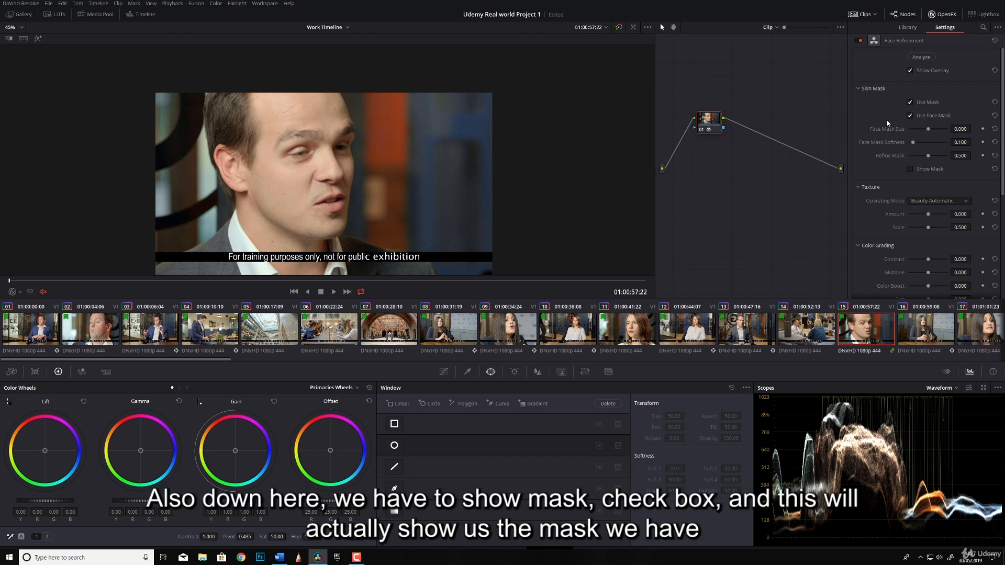
- Display the skin mask and set its face mask size to 0.265, face mask softness to 0.398 and refine mask to 0.745
{"action": "left_click", "coordinate": [910, 170]}
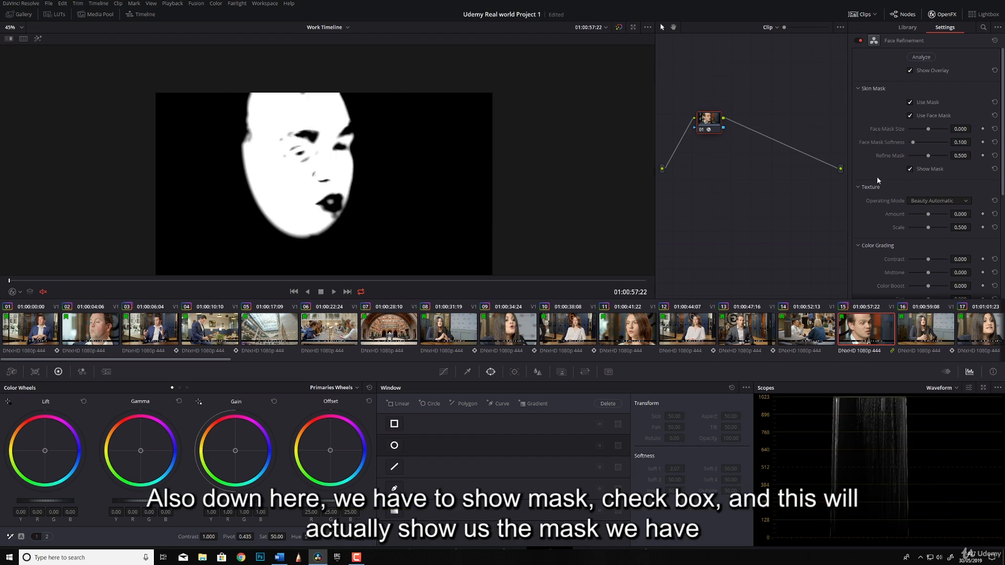
{"action": "left_click", "coordinate": [910, 168]}
{"action": "left_click", "coordinate": [910, 167]}
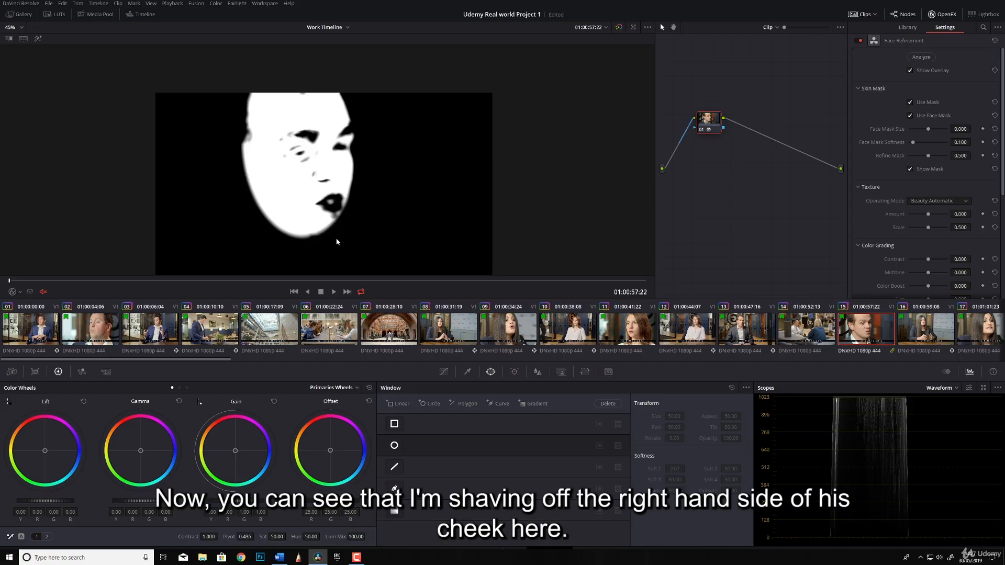
{"action": "left_click_drag", "start_coordinate": [931, 130], "coordinate": [925, 144]}
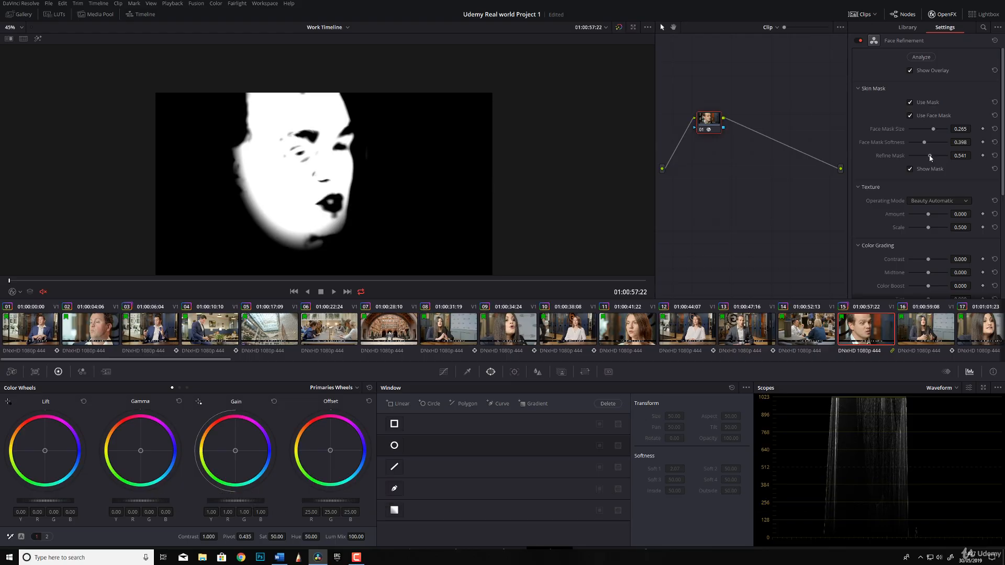
{"action": "left_click_drag", "start_coordinate": [931, 155], "coordinate": [935, 156]}
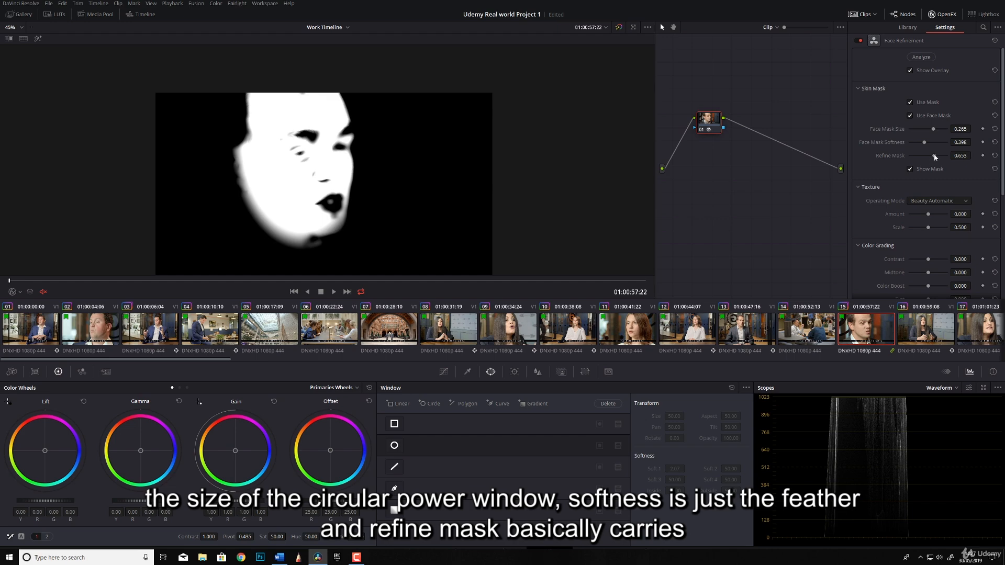
{"action": "left_click_drag", "start_coordinate": [934, 154], "coordinate": [937, 155]}
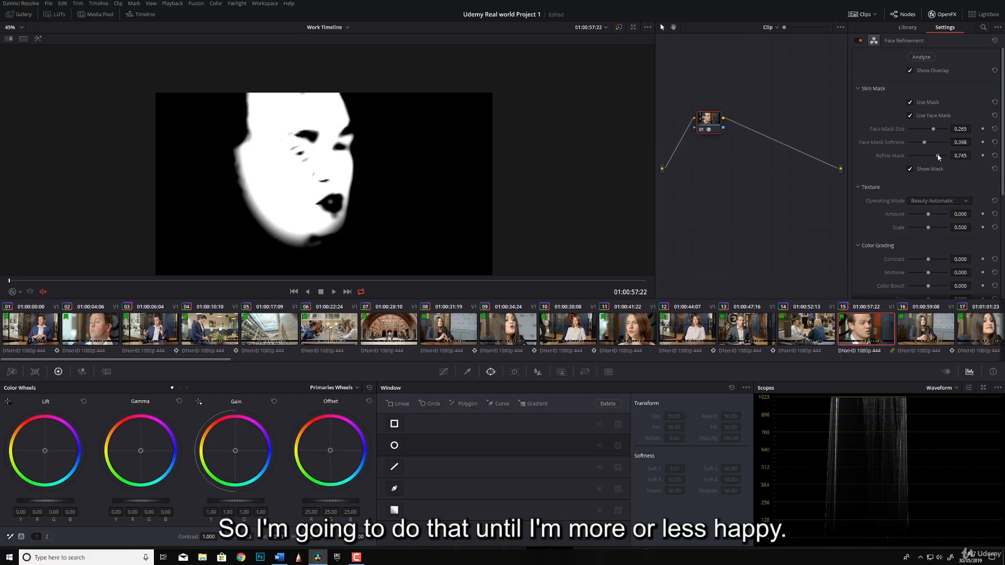
- Reduce the face mask size to 0.163 to exclude the lapel area, and turn off the mask display
{"action": "left_click_drag", "start_coordinate": [935, 129], "coordinate": [932, 129]}
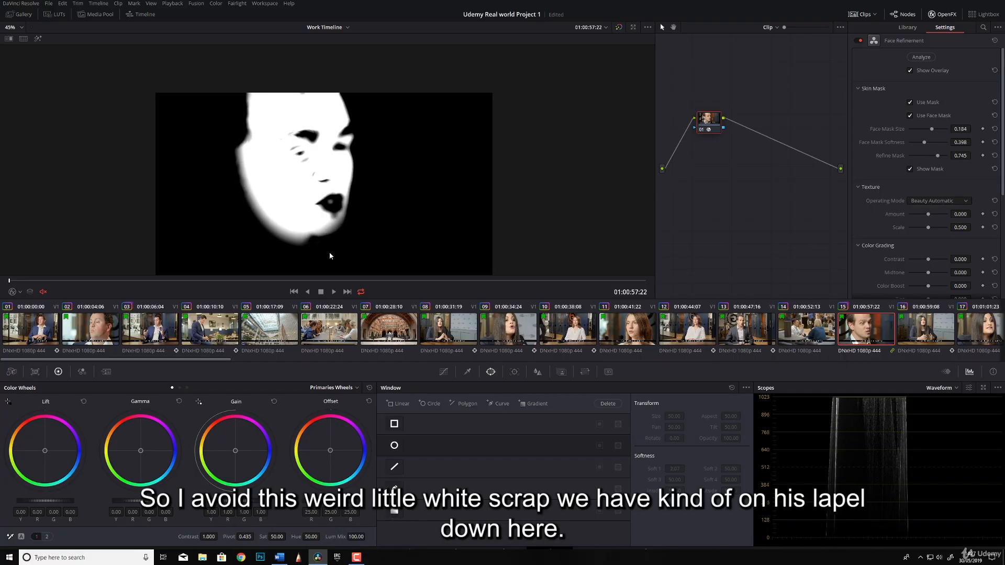
{"action": "left_click_drag", "start_coordinate": [932, 128], "coordinate": [923, 131]}
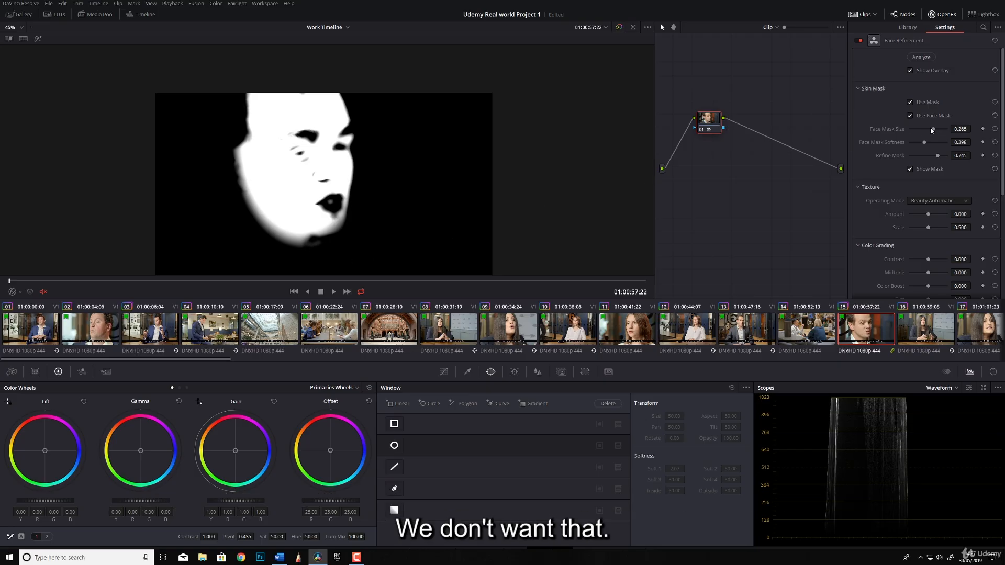
{"action": "left_click_drag", "start_coordinate": [936, 130], "coordinate": [933, 131]}
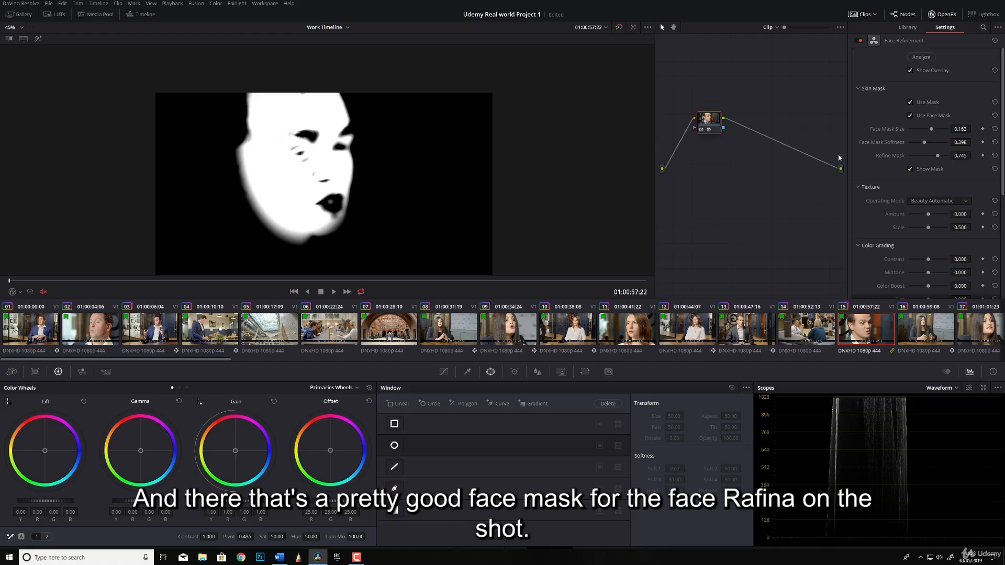
{"action": "left_click", "coordinate": [910, 170]}
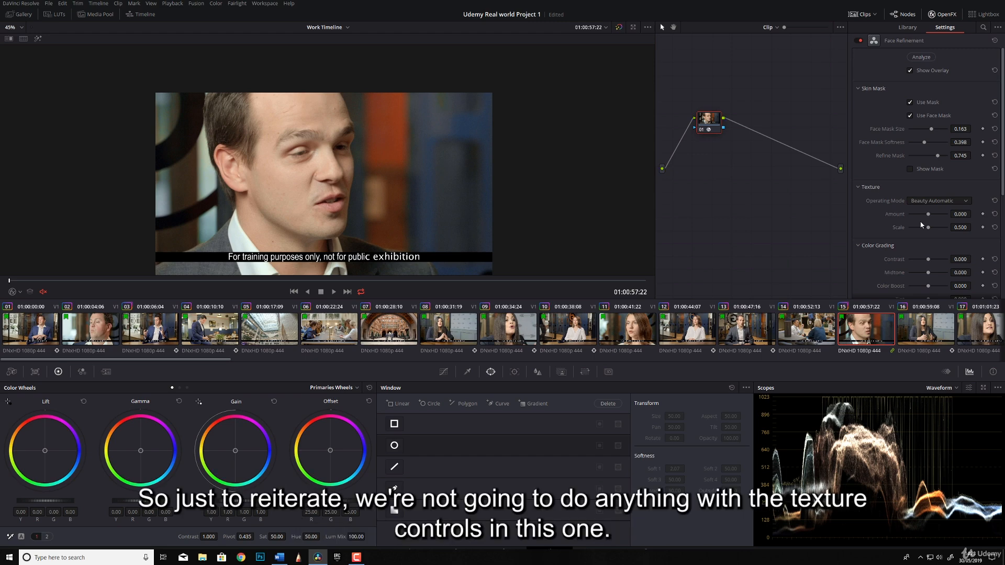
- Collapse the Texture settings and set the Face Refinement color grading contrast to 0.163
{"action": "left_click", "coordinate": [858, 187]}
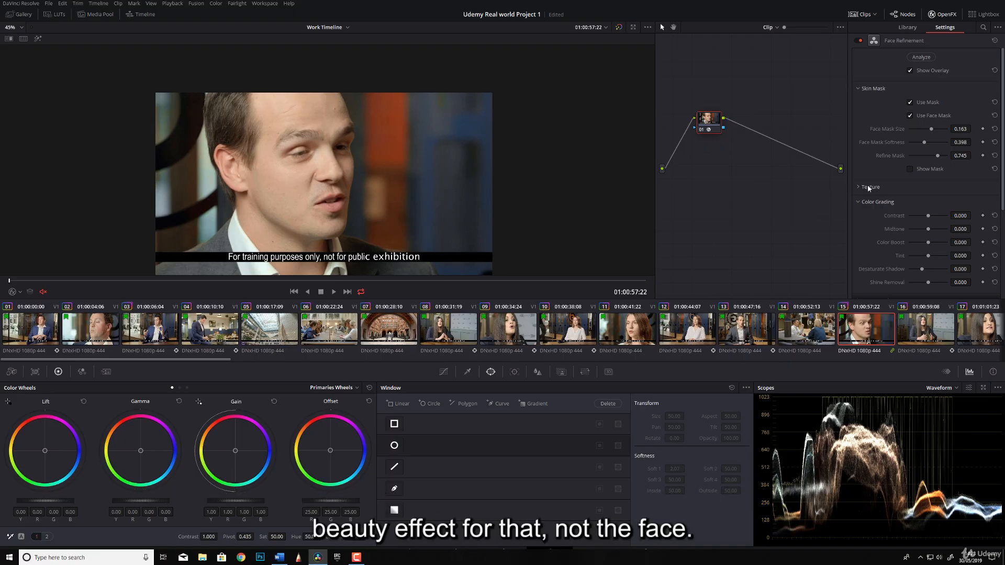
{"action": "scroll", "coordinate": [891, 179], "scroll_direction": "down", "scroll_amount": 1}
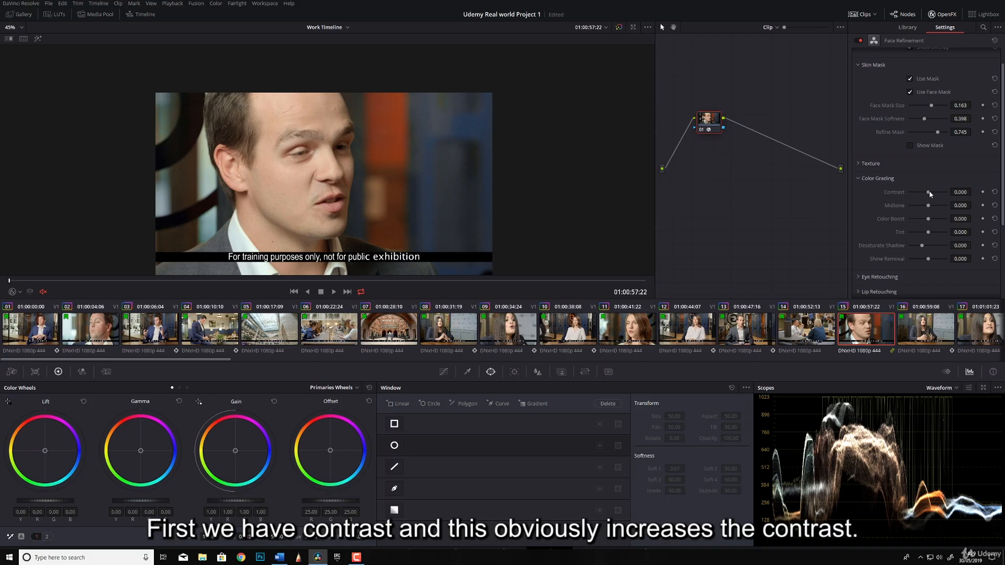
{"action": "mouse_move", "coordinate": [930, 193]}
{"action": "left_mouse_down"}
{"action": "mouse_move", "coordinate": [877, 195]}
{"action": "mouse_move", "coordinate": [932, 204]}
{"action": "left_mouse_up"}
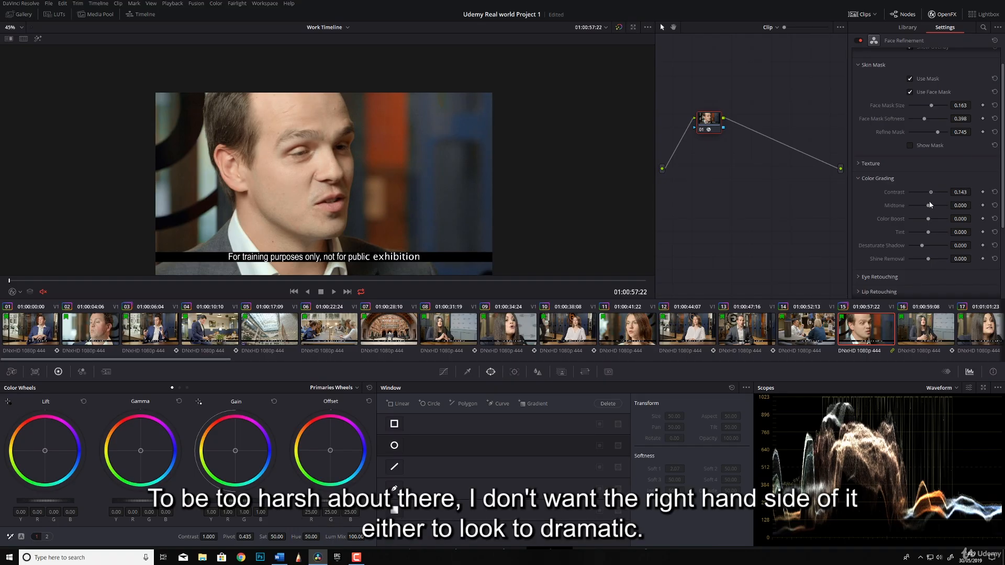
{"action": "left_click_drag", "start_coordinate": [932, 204], "coordinate": [933, 204]}
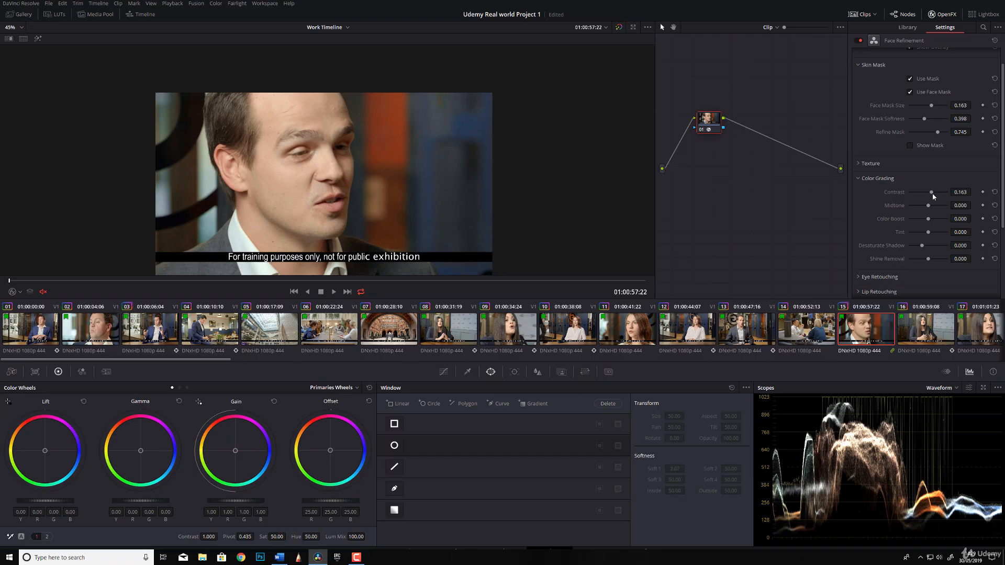
{"action": "left_click_drag", "start_coordinate": [932, 192], "coordinate": [932, 194]}
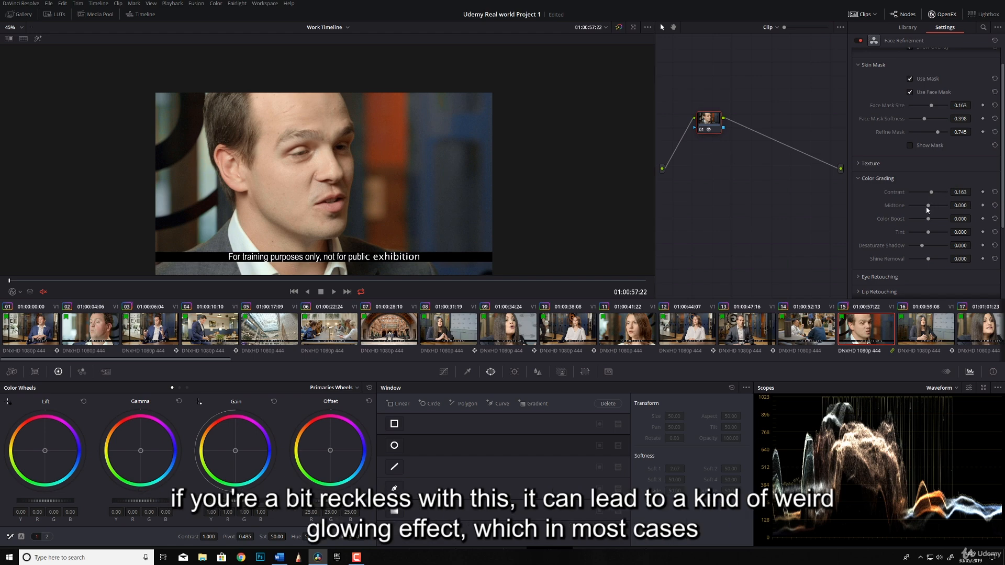
- Try out a brighter midtone and reset it, and set the midtone to -0.122 and the contrast to 0.184
{"action": "left_click_drag", "start_coordinate": [929, 206], "coordinate": [937, 208]}
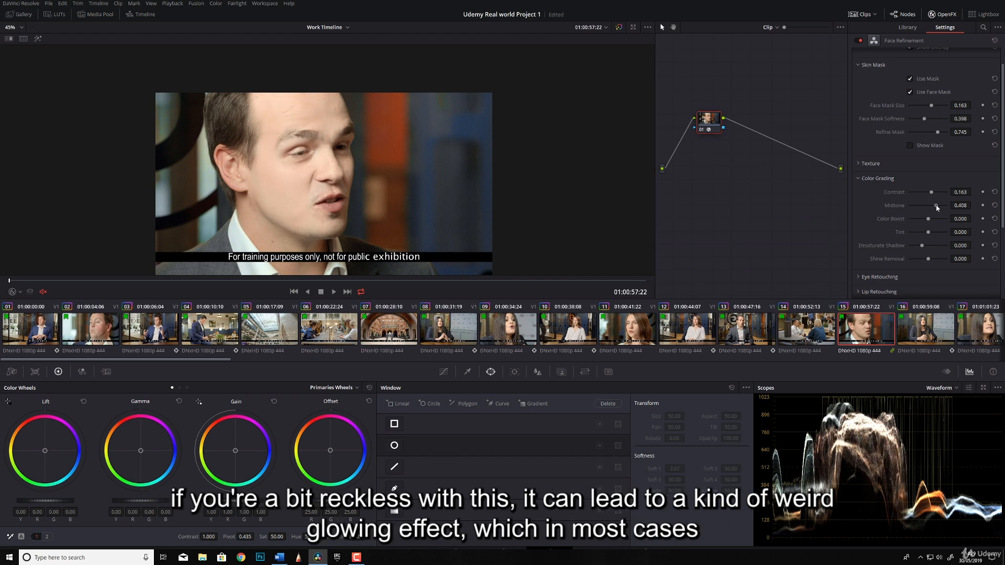
{"action": "left_click", "coordinate": [995, 206]}
{"action": "left_click_drag", "start_coordinate": [928, 206], "coordinate": [927, 211]}
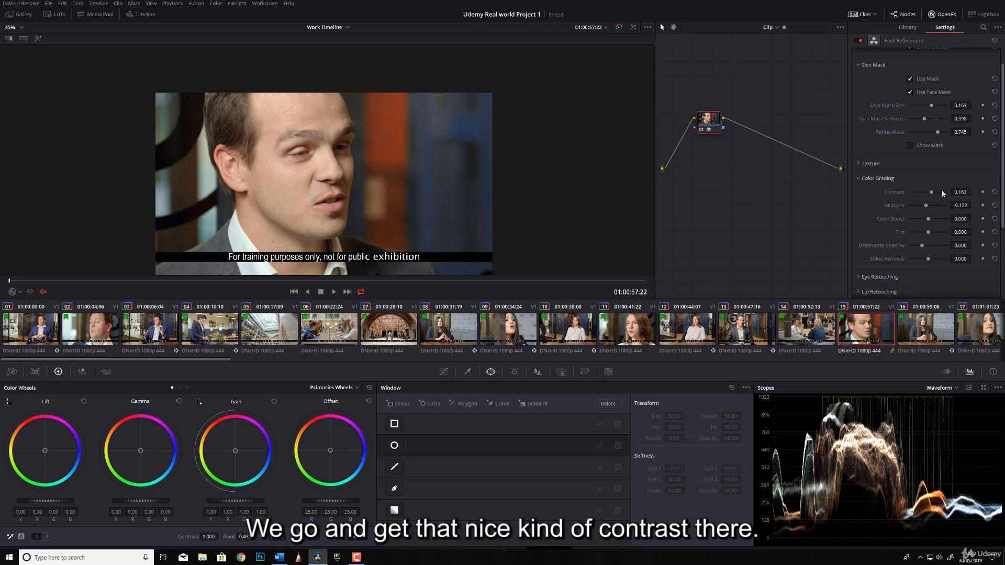
{"action": "left_click_drag", "start_coordinate": [932, 192], "coordinate": [933, 194]}
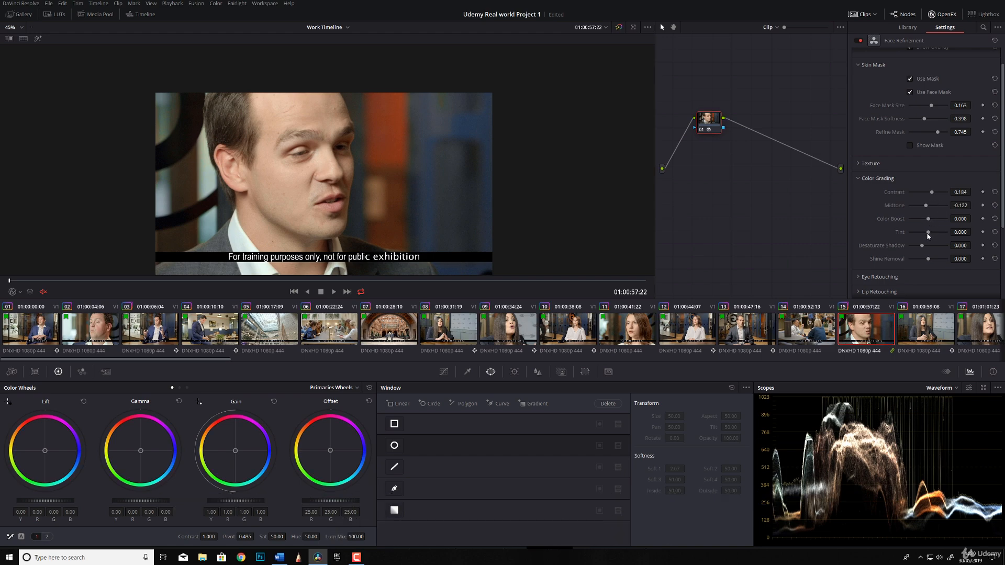
- Set the face tint to 0.286 and switch the scope from Waveform to Vectorscope to judge the skin tone
{"action": "mouse_move", "coordinate": [928, 235]}
{"action": "left_mouse_down"}
{"action": "mouse_move", "coordinate": [939, 235]}
{"action": "mouse_move", "coordinate": [884, 234]}
{"action": "mouse_move", "coordinate": [962, 237]}
{"action": "mouse_move", "coordinate": [929, 238]}
{"action": "left_mouse_up"}
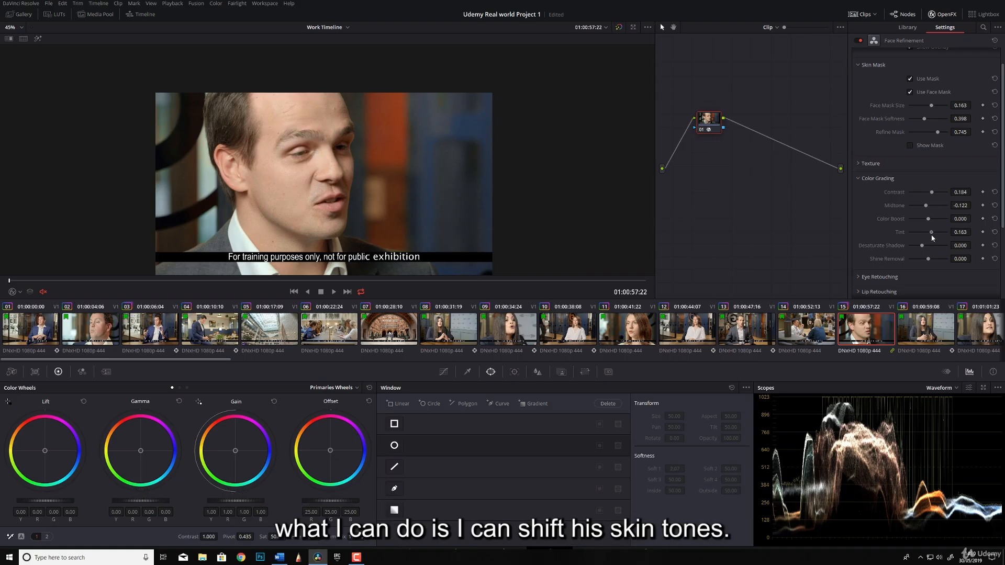
{"action": "left_click_drag", "start_coordinate": [932, 235], "coordinate": [936, 238]}
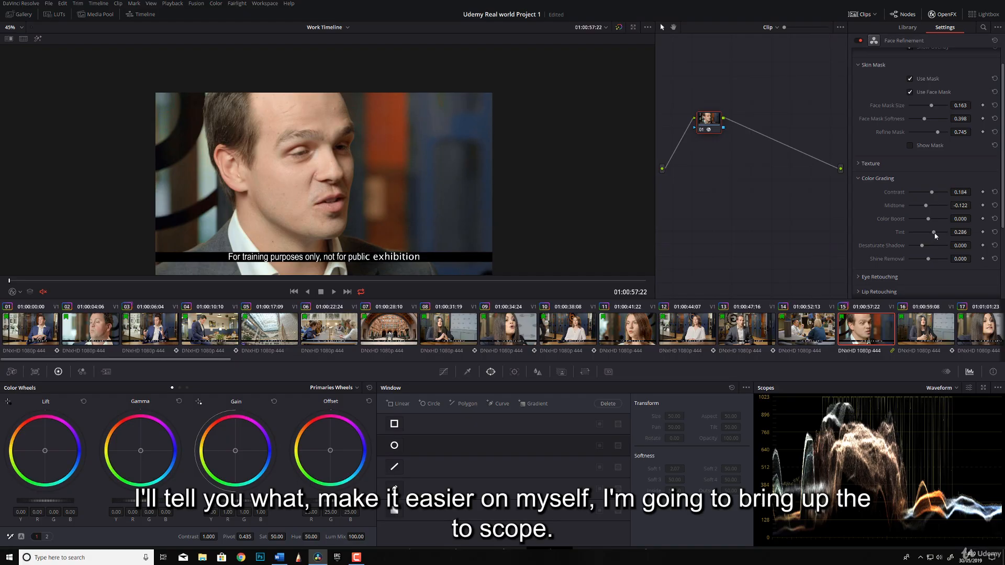
{"action": "left_click", "coordinate": [954, 389]}
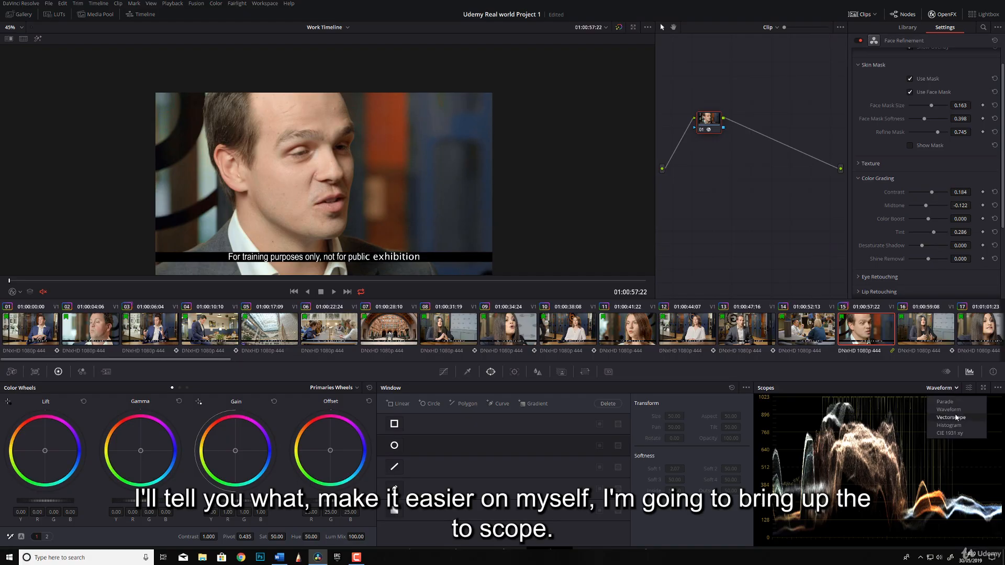
{"action": "left_click", "coordinate": [951, 414]}
{"action": "mouse_move", "coordinate": [934, 233]}
{"action": "left_mouse_down"}
{"action": "mouse_move", "coordinate": [922, 237]}
{"action": "mouse_move", "coordinate": [996, 244]}
{"action": "mouse_move", "coordinate": [935, 250]}
{"action": "left_mouse_up"}
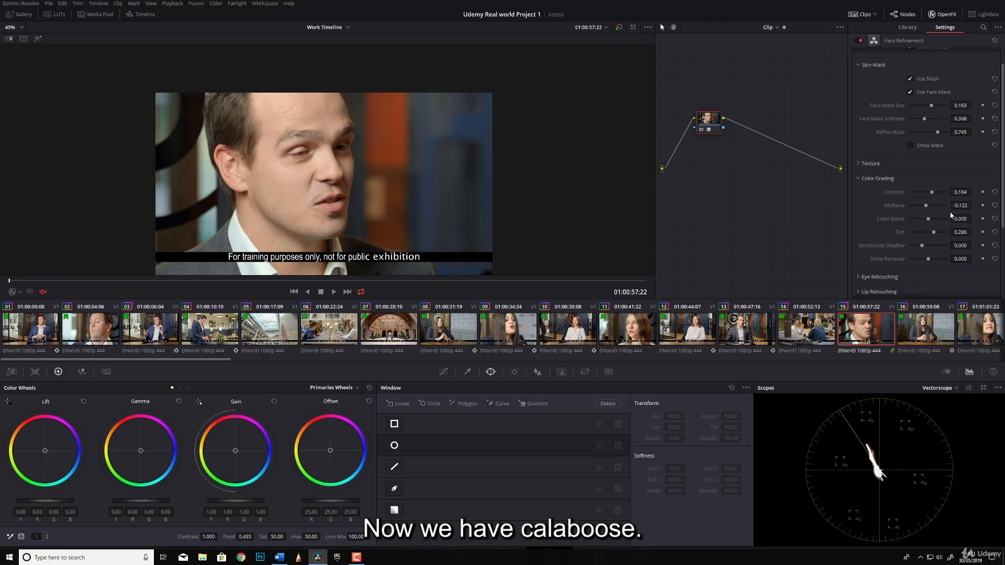
- Set the face color boost to 0.110 and lower the tint to 0.209
{"action": "mouse_move", "coordinate": [932, 222]}
{"action": "left_mouse_down"}
{"action": "mouse_move", "coordinate": [950, 221]}
{"action": "mouse_move", "coordinate": [923, 223]}
{"action": "mouse_move", "coordinate": [936, 222]}
{"action": "left_mouse_up"}
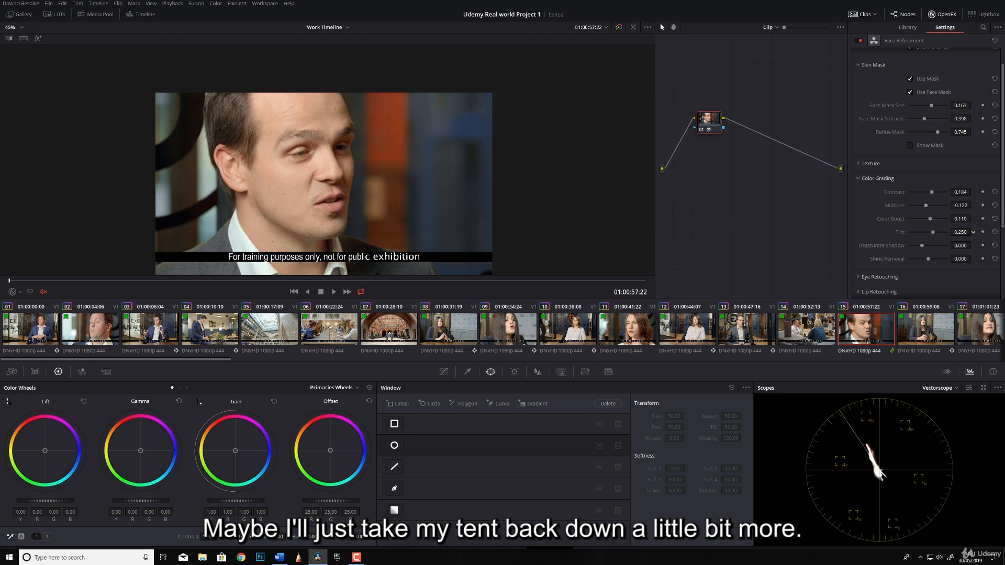
{"action": "left_click_drag", "start_coordinate": [960, 232], "coordinate": [951, 232]}
{"action": "left_click_drag", "start_coordinate": [973, 232], "coordinate": [974, 231]}
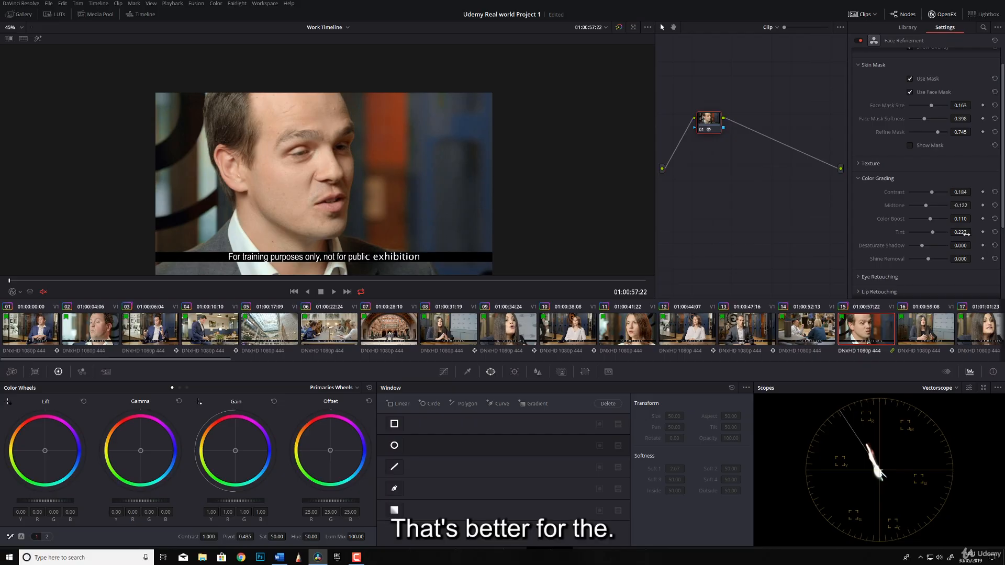
{"action": "left_click_drag", "start_coordinate": [973, 232], "coordinate": [973, 233]}
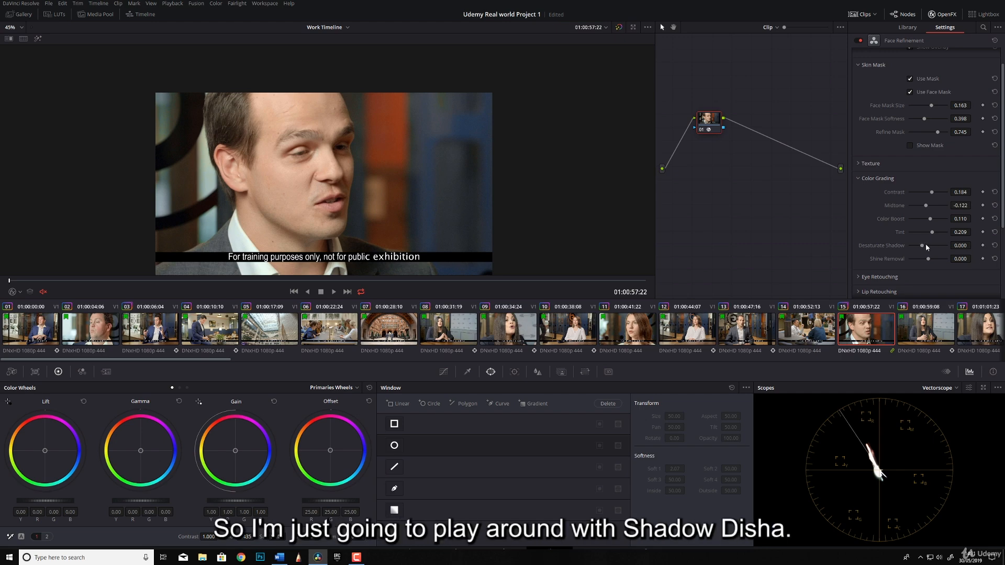
- Set Desaturate Shadow to 0.102 to tone down the color in the face's shadows
{"action": "mouse_move", "coordinate": [923, 245]}
{"action": "left_mouse_down"}
{"action": "mouse_move", "coordinate": [968, 252]}
{"action": "mouse_move", "coordinate": [897, 252]}
{"action": "mouse_move", "coordinate": [926, 253]}
{"action": "left_mouse_up"}
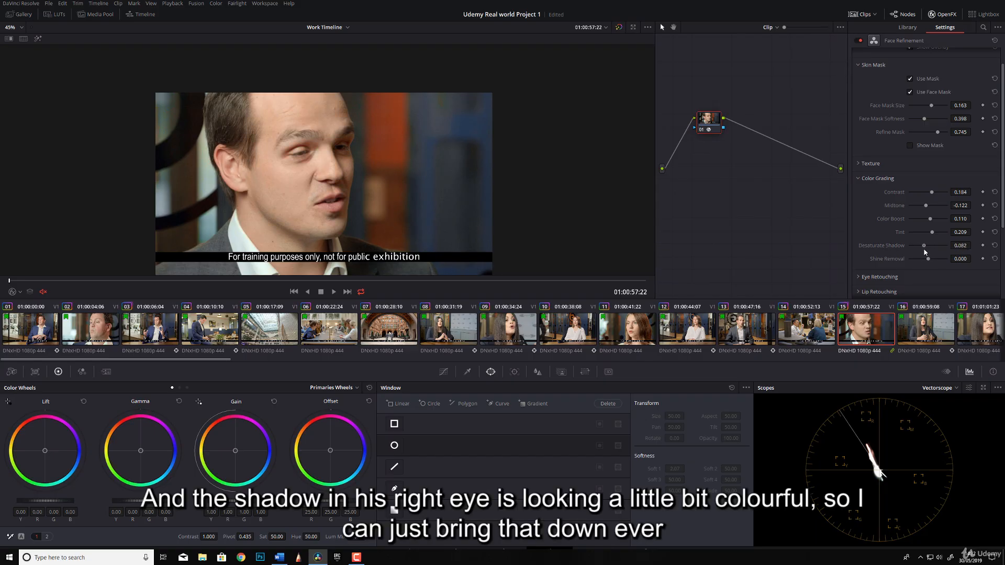
{"action": "left_click_drag", "start_coordinate": [925, 253], "coordinate": [916, 253]}
{"action": "double_click", "coordinate": [916, 251]}
{"action": "left_click_drag", "start_coordinate": [924, 247], "coordinate": [972, 246]}
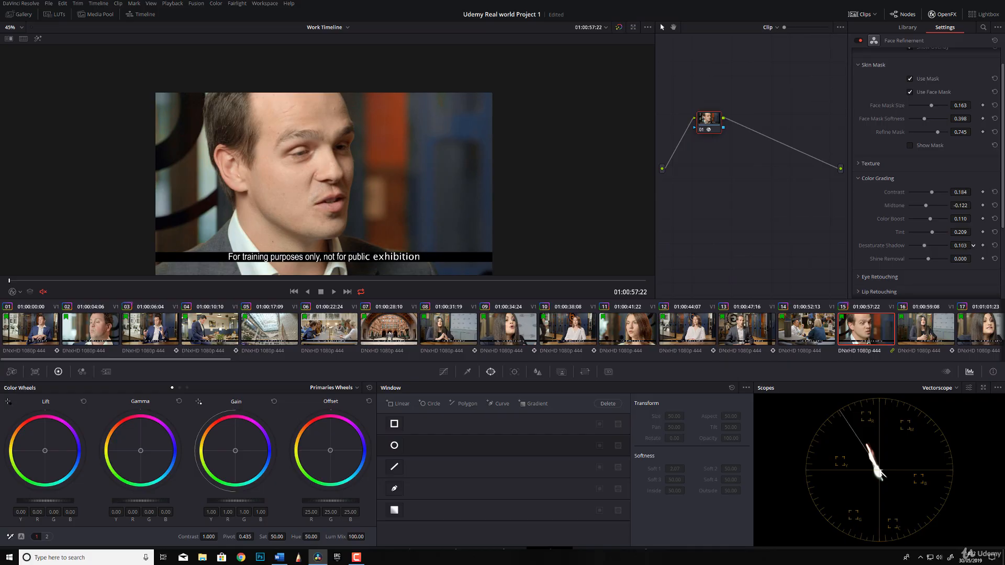
{"action": "left_click_drag", "start_coordinate": [973, 245], "coordinate": [970, 245]}
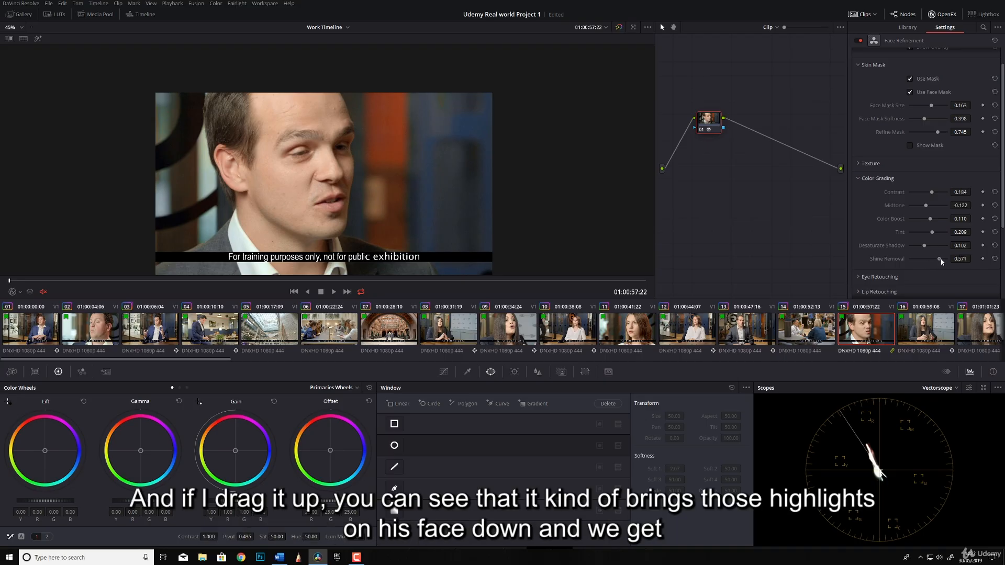
- Try out high and low shine removal amounts, reset the setting, and set Shine Removal to -0.158
{"action": "left_click_drag", "start_coordinate": [930, 259], "coordinate": [891, 262]}
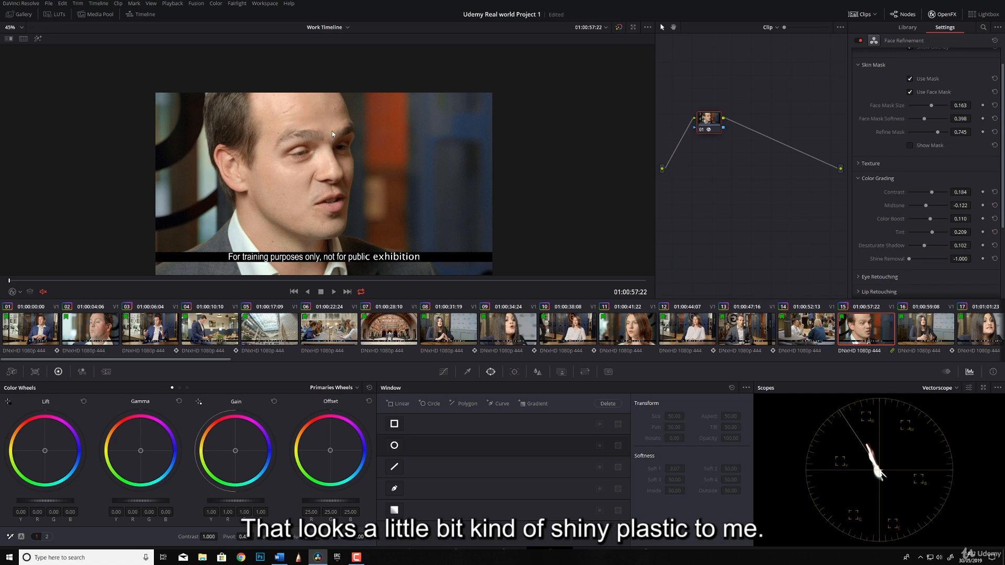
{"action": "left_click", "coordinate": [994, 259]}
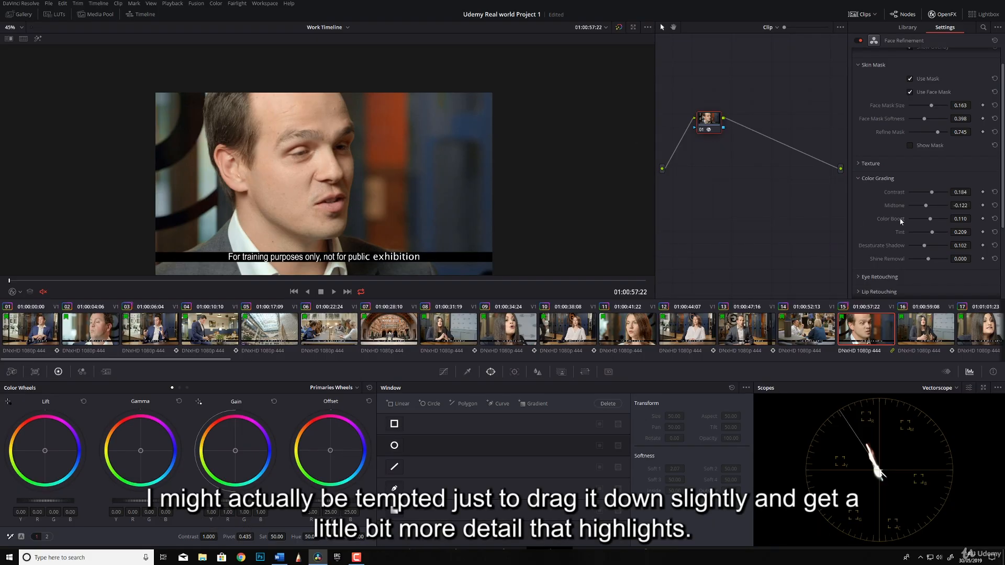
{"action": "left_click_drag", "start_coordinate": [958, 259], "coordinate": [963, 258]}
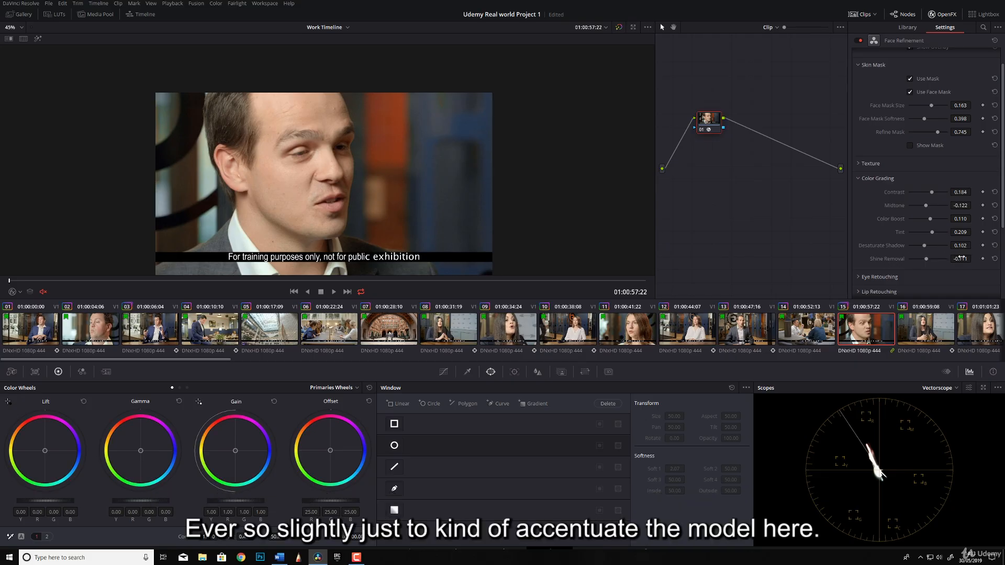
{"action": "left_click_drag", "start_coordinate": [961, 259], "coordinate": [950, 259]}
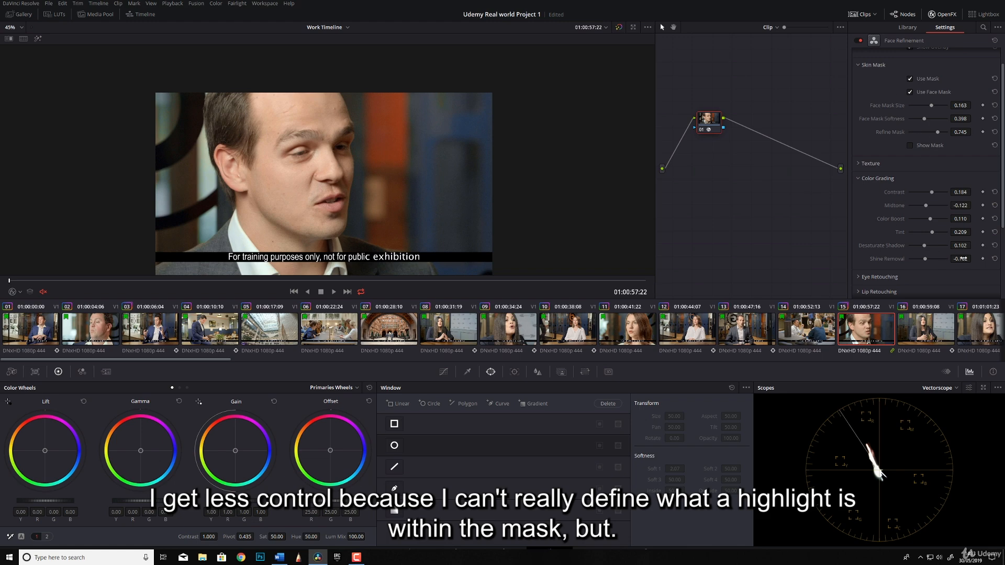
{"action": "left_click_drag", "start_coordinate": [963, 259], "coordinate": [973, 258]}
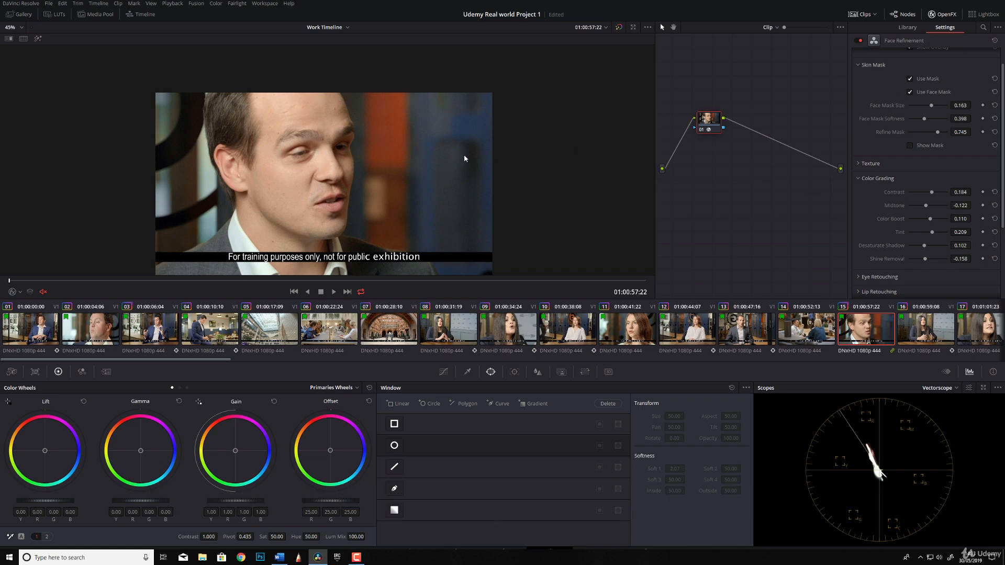
- Disable and re-enable node 01 to compare the face before and after the refinement
{"action": "left_click", "coordinate": [703, 130]}
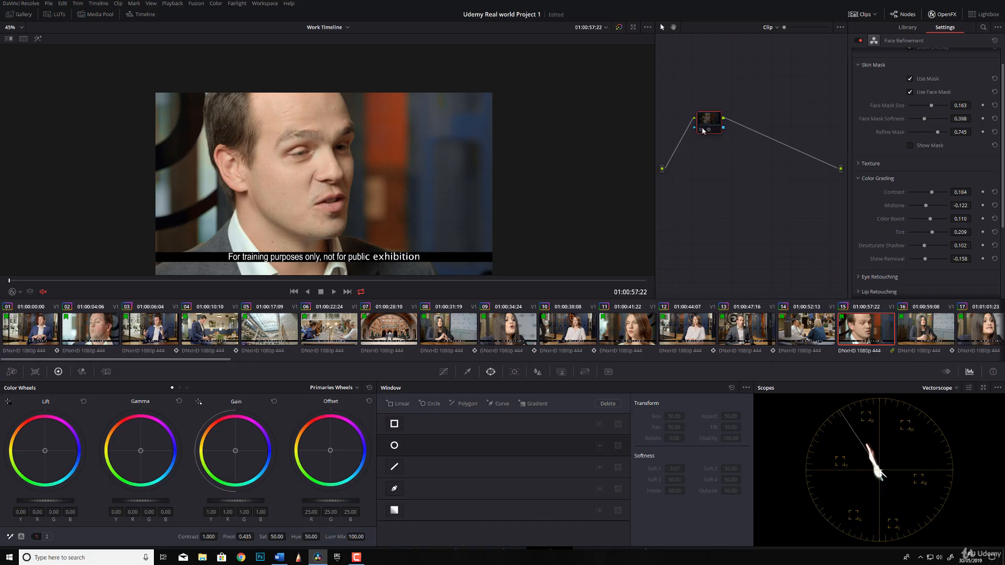
{"action": "left_click", "coordinate": [703, 131]}
{"action": "left_click", "coordinate": [704, 131]}
{"action": "left_click", "coordinate": [703, 131]}
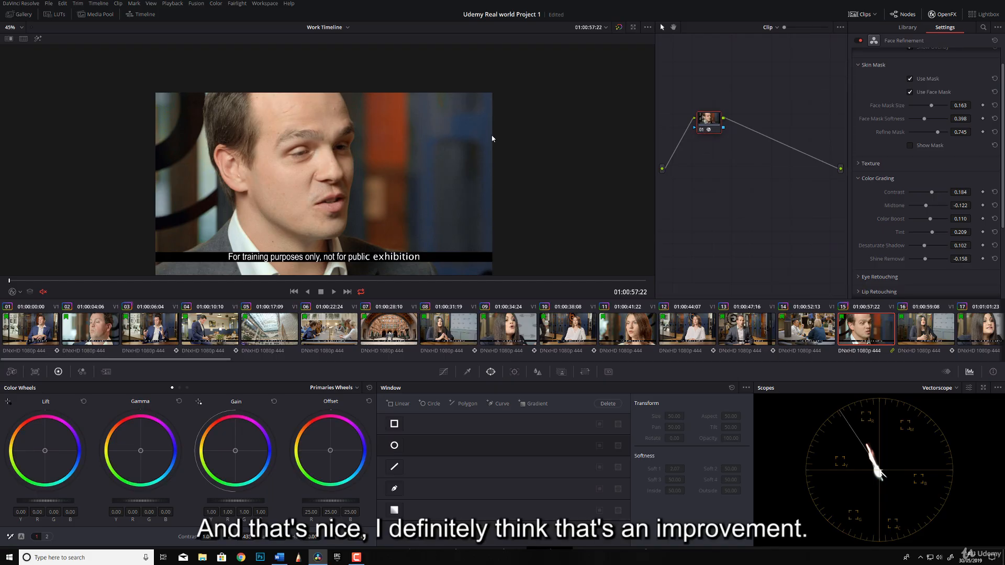
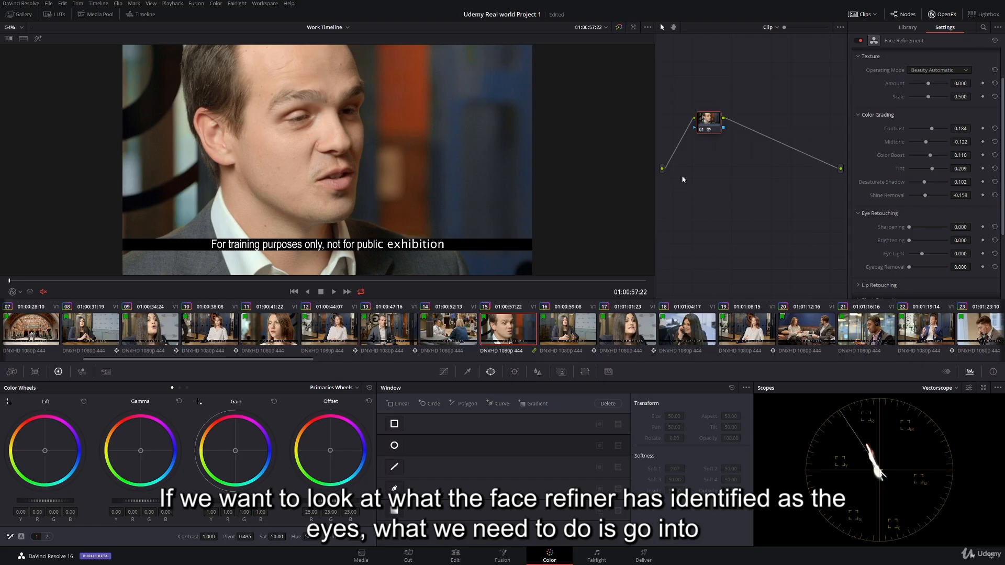
- Show the OpenFX overlay on the viewer, scrub the clip to check the tracked face outline, and turn the overlay off
{"action": "left_click", "coordinate": [18, 293]}
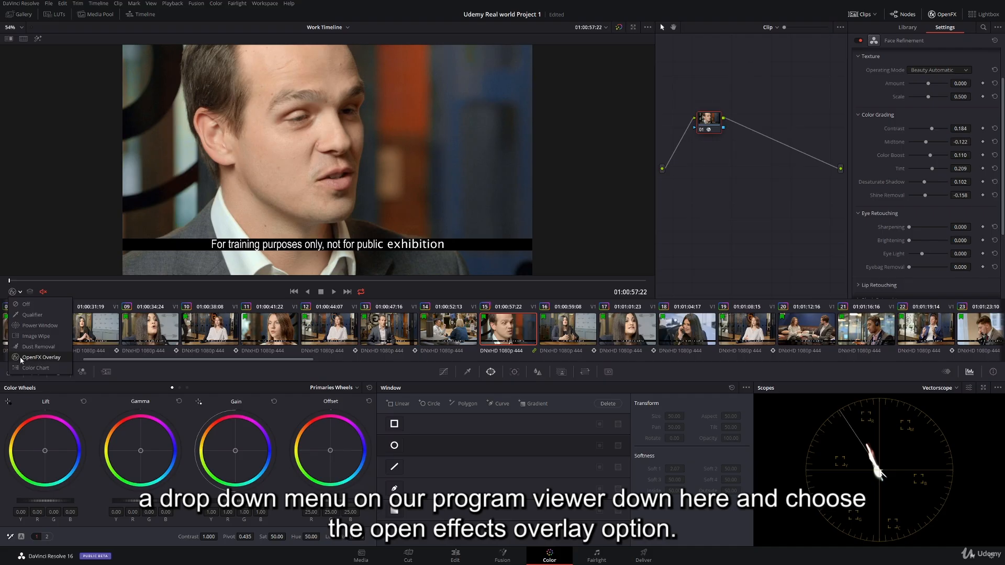
{"action": "left_click", "coordinate": [39, 358]}
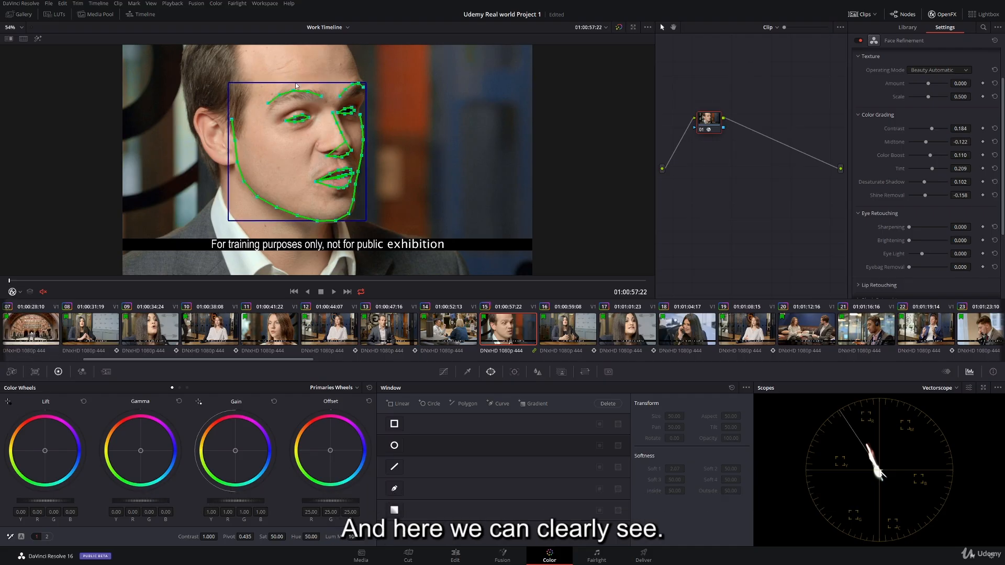
{"action": "left_click", "coordinate": [119, 281]}
{"action": "left_click_drag", "start_coordinate": [121, 281], "coordinate": [9, 282]}
{"action": "left_click", "coordinate": [16, 292]}
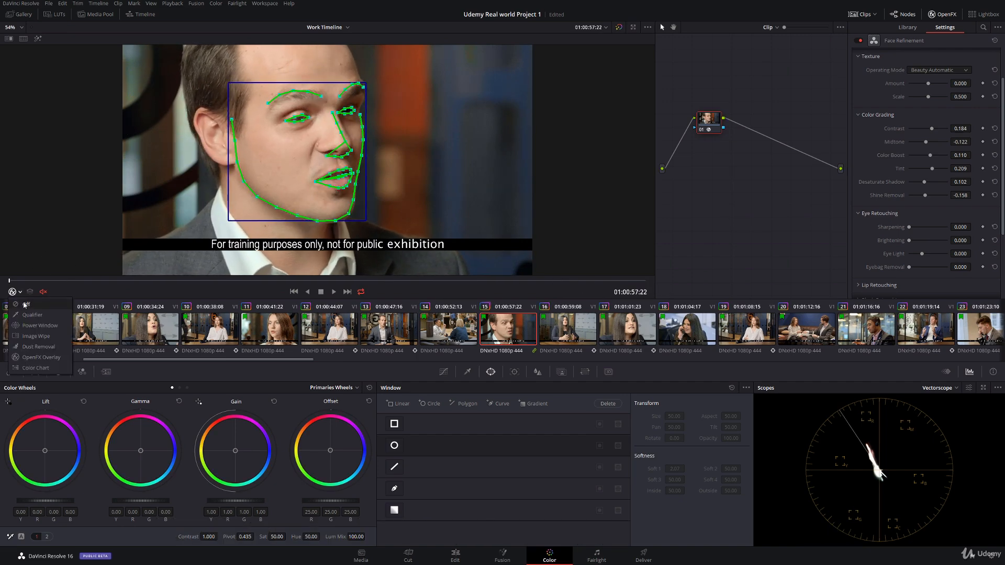
{"action": "left_click", "coordinate": [24, 304]}
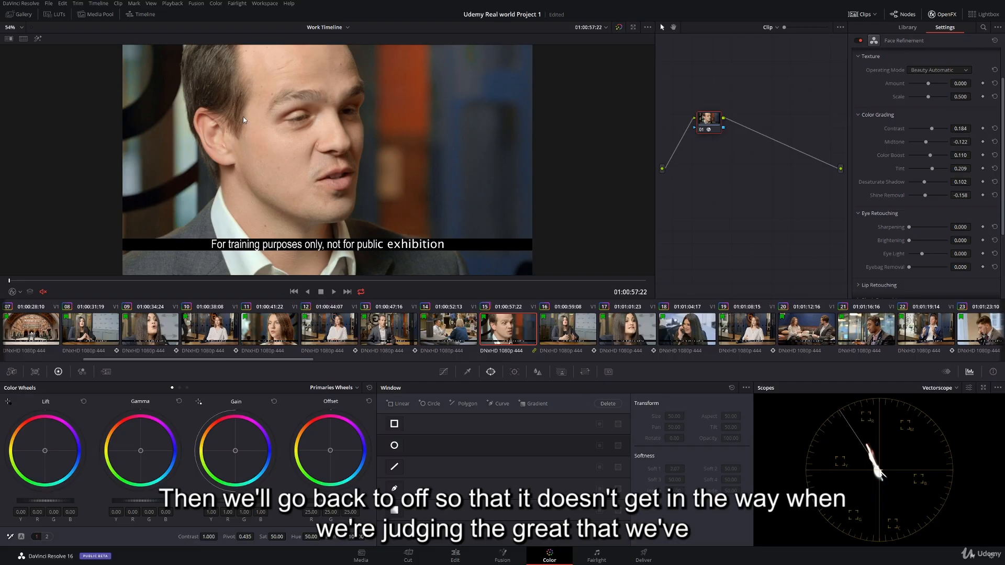
- Zoom in on the eyes at 01:00:58:11, try eye Sharpening at 1.000, and reset it
{"action": "scroll", "coordinate": [304, 117], "scroll_direction": "up", "scroll_amount": 6}
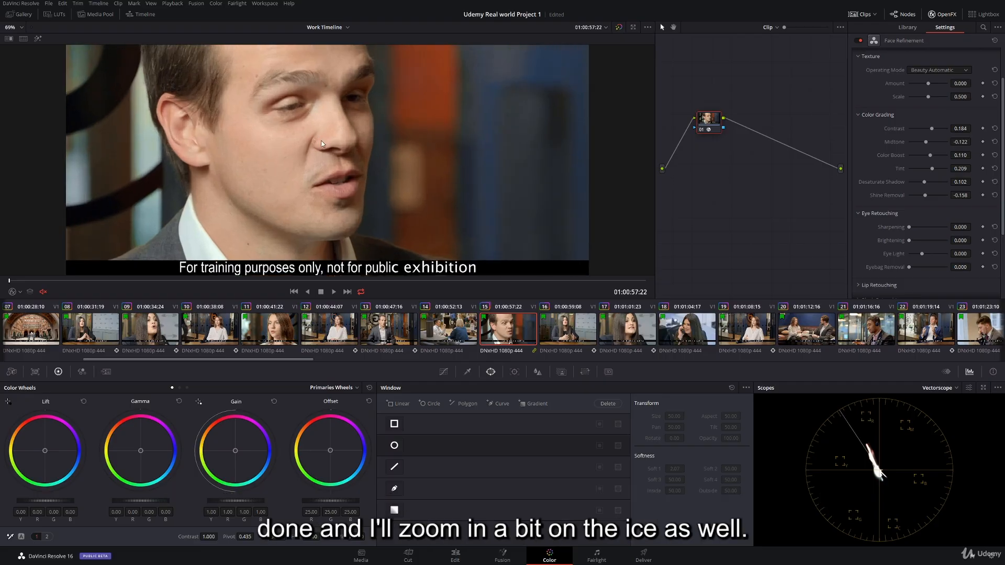
{"action": "scroll", "coordinate": [300, 182], "scroll_direction": "up", "scroll_amount": 1}
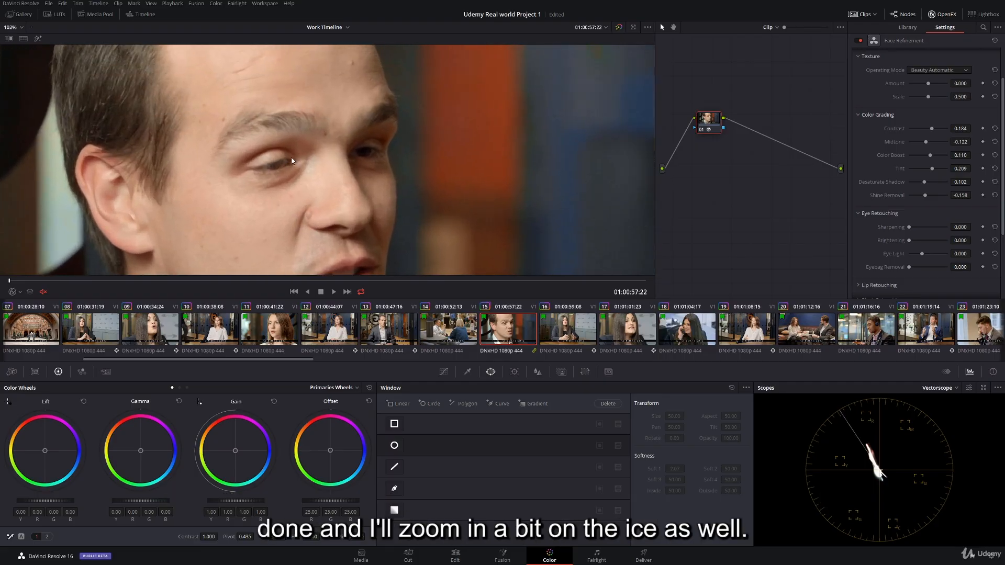
{"action": "left_click_drag", "start_coordinate": [245, 281], "coordinate": [267, 283]}
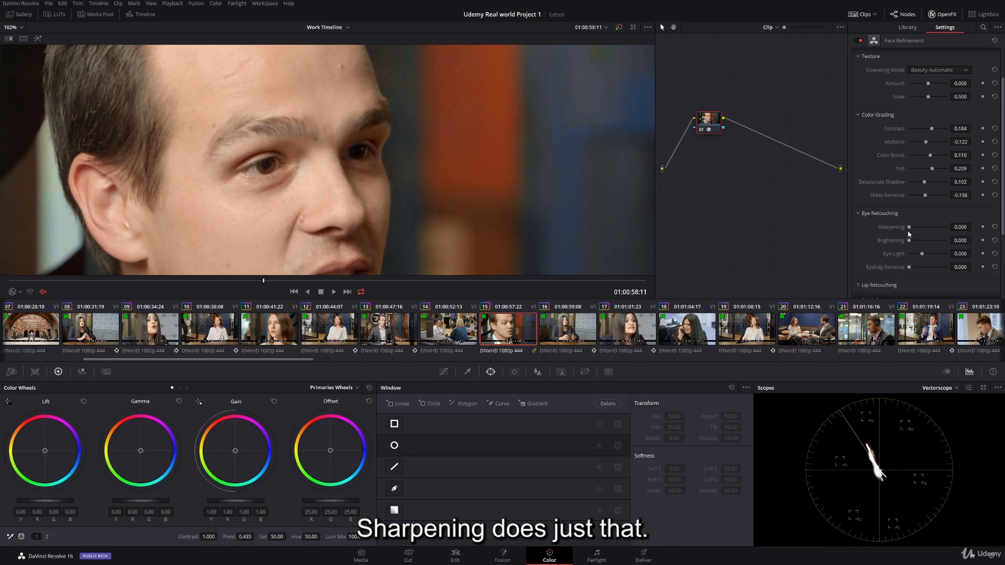
{"action": "mouse_move", "coordinate": [909, 228]}
{"action": "left_mouse_down"}
{"action": "mouse_move", "coordinate": [928, 231]}
{"action": "mouse_move", "coordinate": [910, 228]}
{"action": "left_mouse_up"}
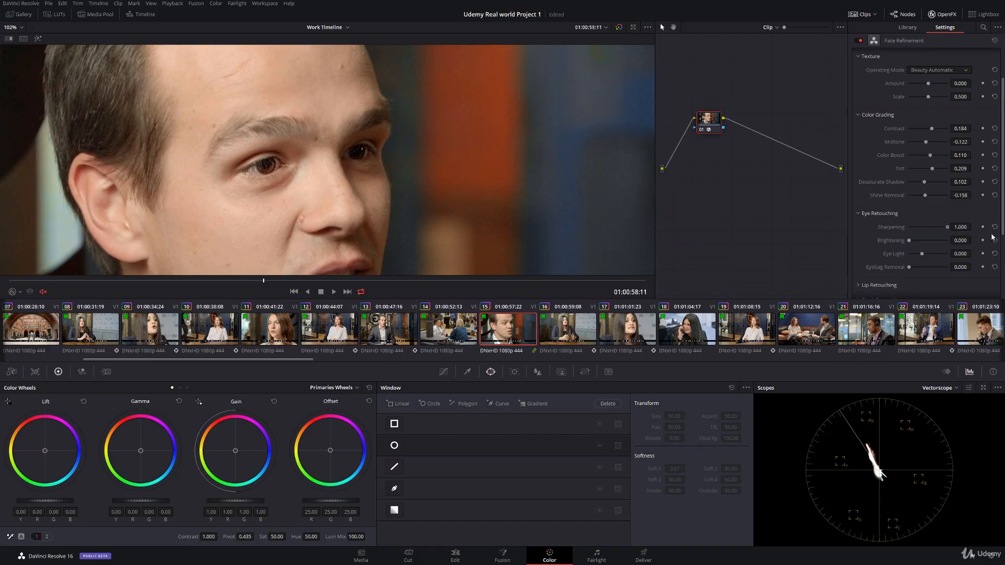
{"action": "left_click_drag", "start_coordinate": [909, 228], "coordinate": [938, 230]}
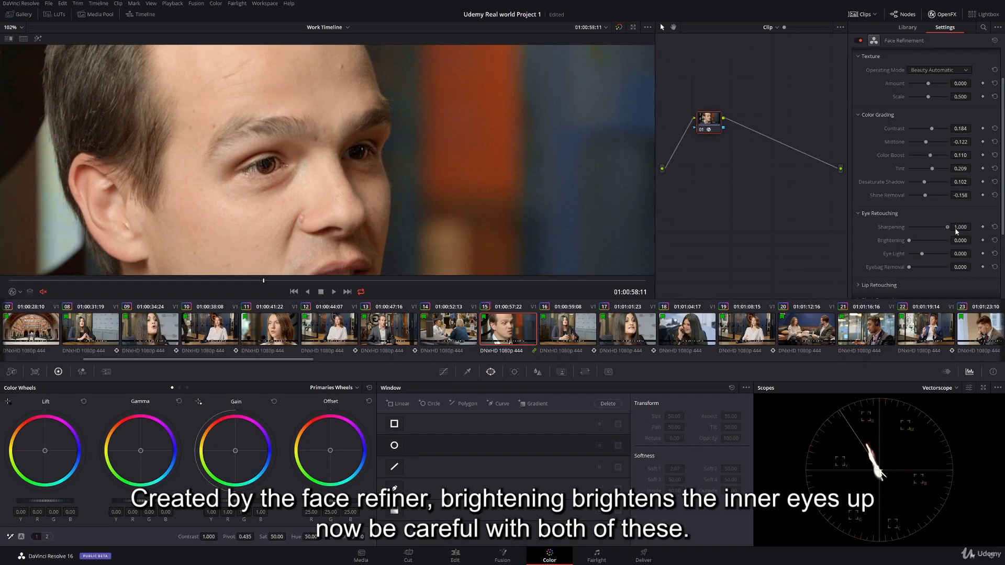
{"action": "left_click", "coordinate": [995, 227]}
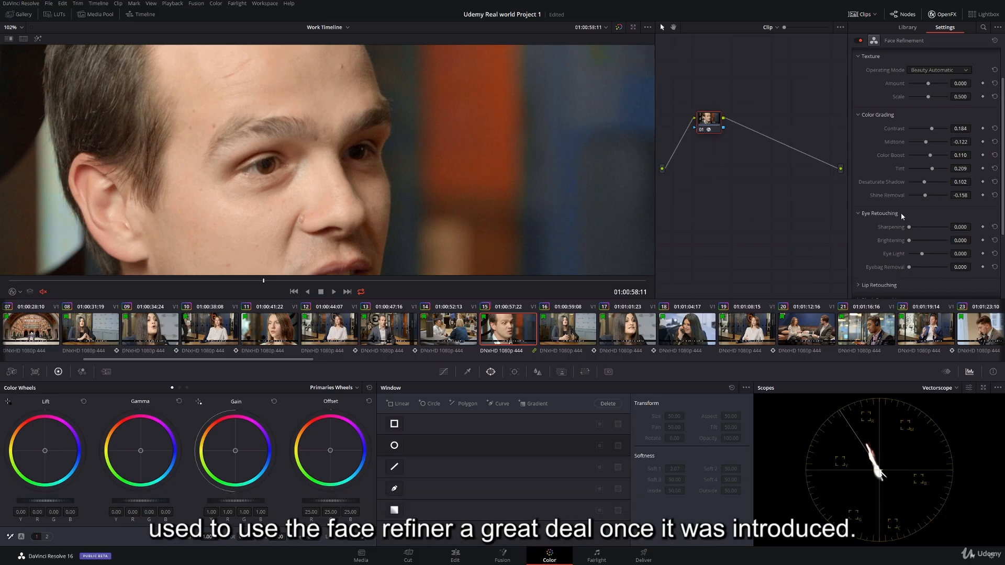
- Test eye Brightening at 1.000 during looped playback, and set Brightening to 0.317 and Sharpening to 0.112
{"action": "left_click_drag", "start_coordinate": [912, 237], "coordinate": [962, 240]}
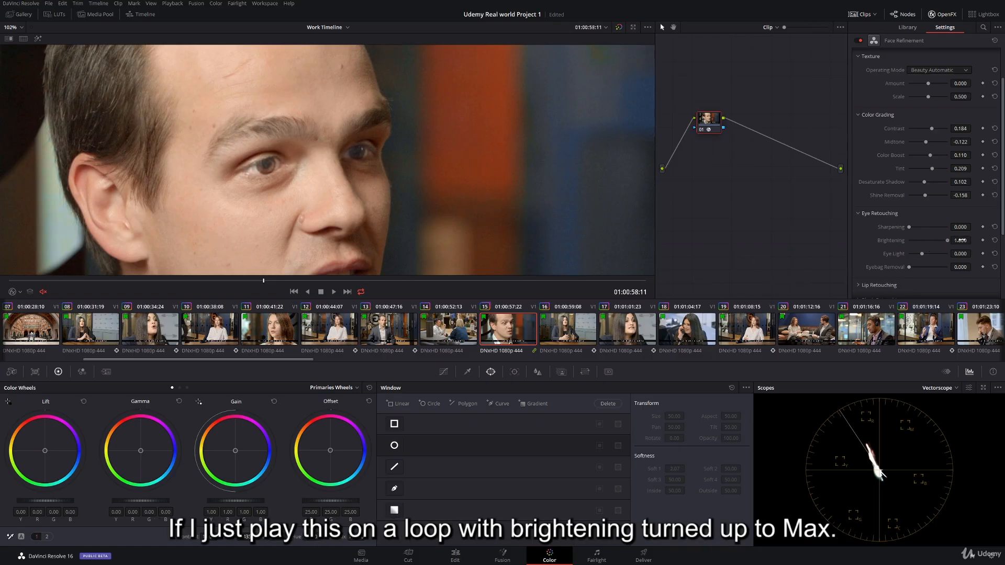
{"action": "left_click", "coordinate": [335, 292]}
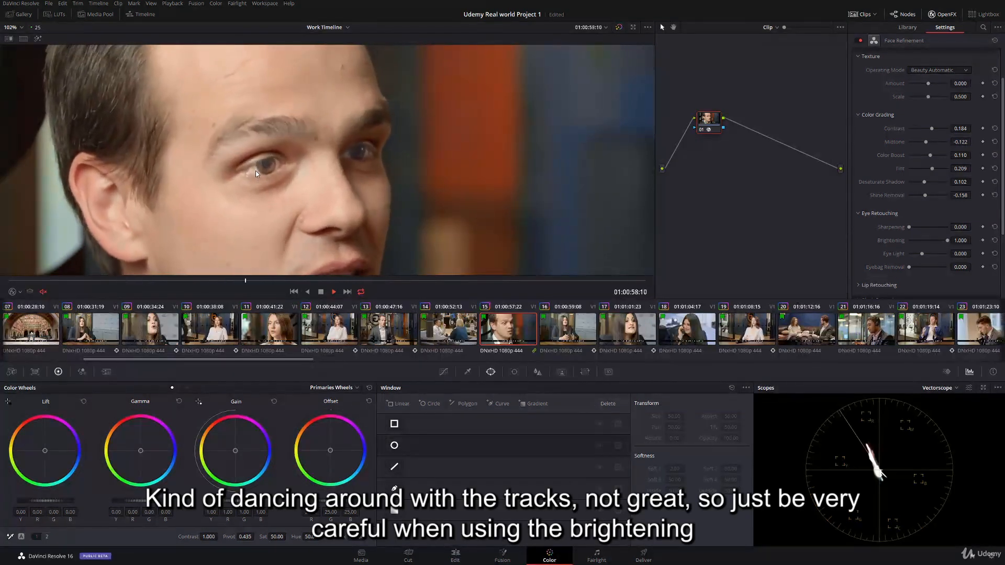
{"action": "left_click", "coordinate": [321, 292]}
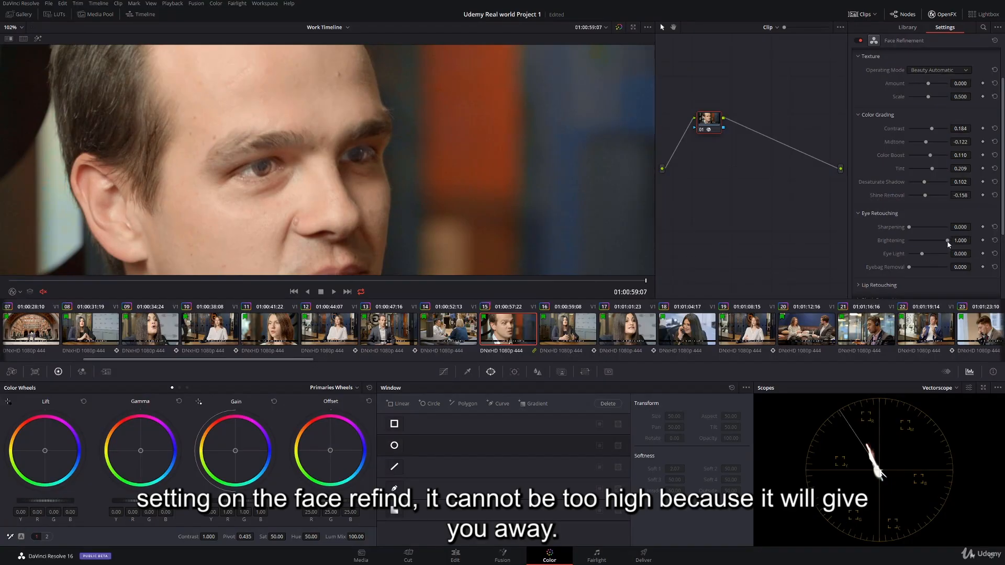
{"action": "mouse_move", "coordinate": [948, 240]}
{"action": "left_mouse_down"}
{"action": "mouse_move", "coordinate": [914, 243]}
{"action": "mouse_move", "coordinate": [924, 245]}
{"action": "mouse_move", "coordinate": [915, 231]}
{"action": "left_mouse_up"}
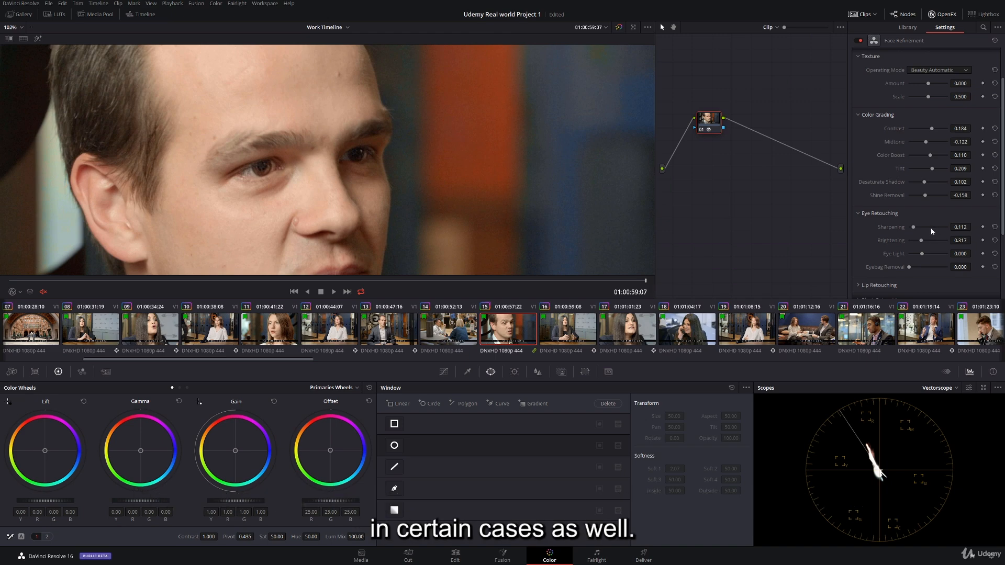
- Try Eye Light at -0.500, reset it, and set Eye Light to 0.250
{"action": "mouse_move", "coordinate": [923, 254]}
{"action": "left_mouse_down"}
{"action": "mouse_move", "coordinate": [890, 258]}
{"action": "mouse_move", "coordinate": [997, 267]}
{"action": "mouse_move", "coordinate": [903, 256]}
{"action": "left_mouse_up"}
{"action": "left_click", "coordinate": [995, 253]}
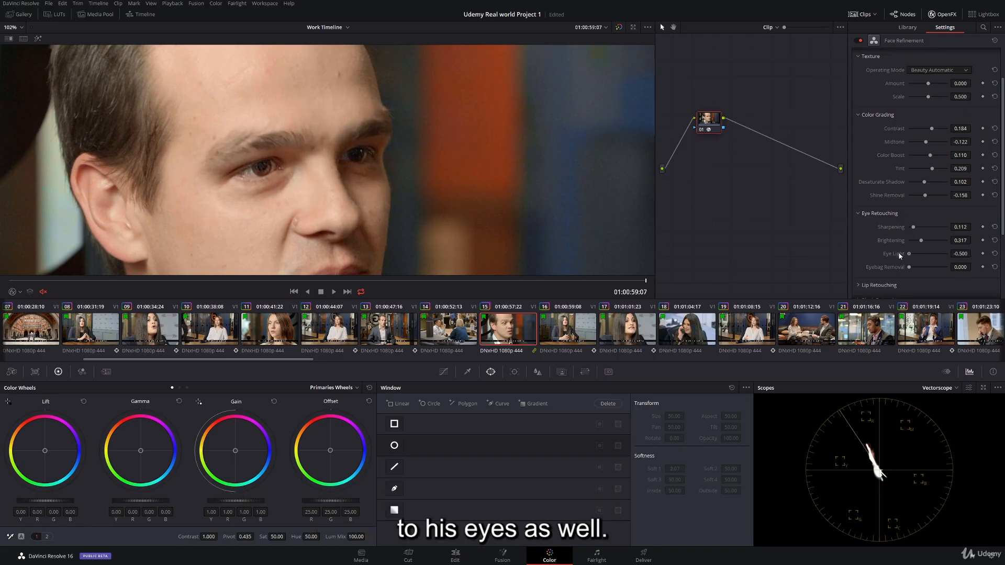
{"action": "left_click", "coordinate": [995, 253]}
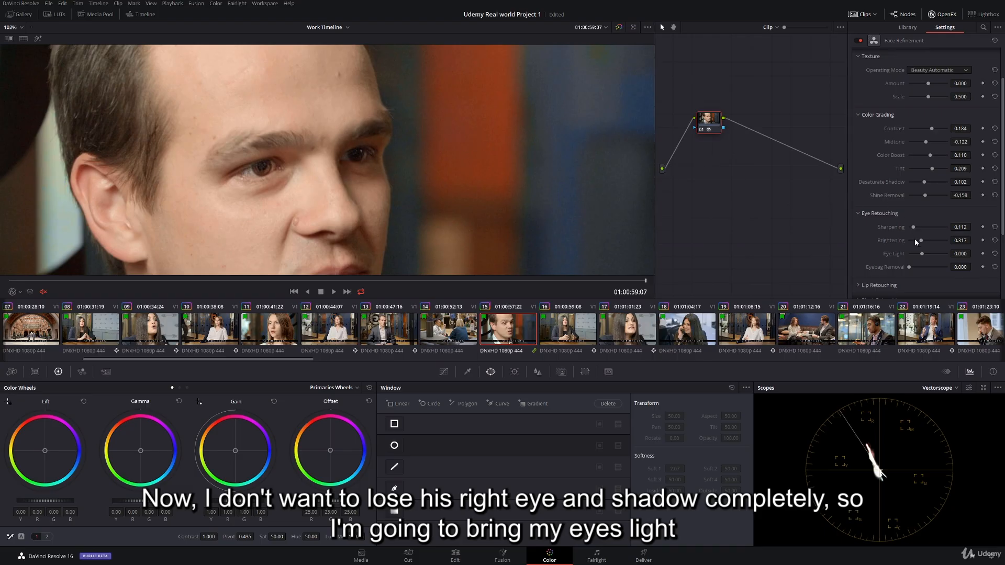
{"action": "left_click_drag", "start_coordinate": [924, 254], "coordinate": [929, 255]}
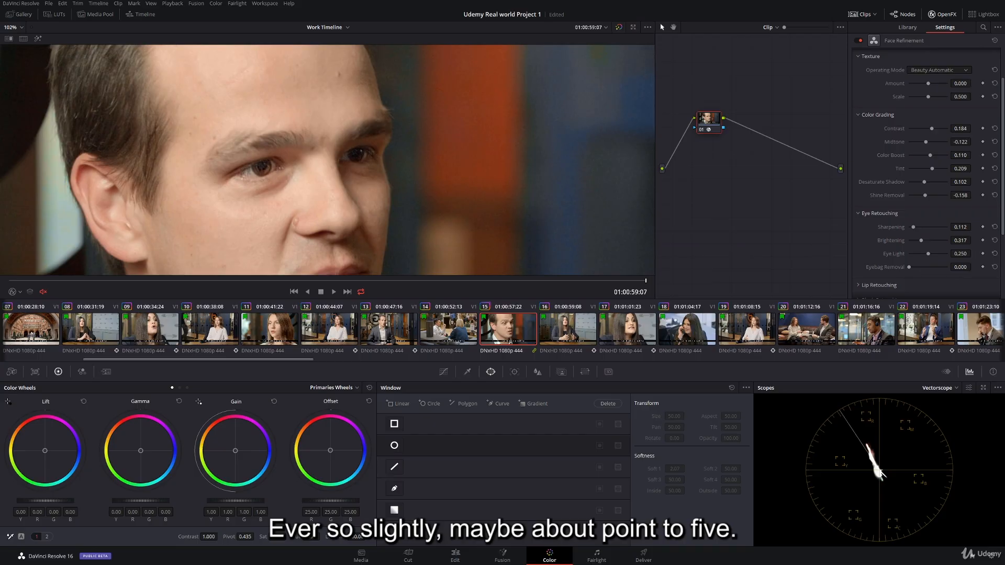
- Lower eye Sharpening to 0.041, comparing the face with node 01 disabled and enabled before and after the change
{"action": "left_click", "coordinate": [702, 130]}
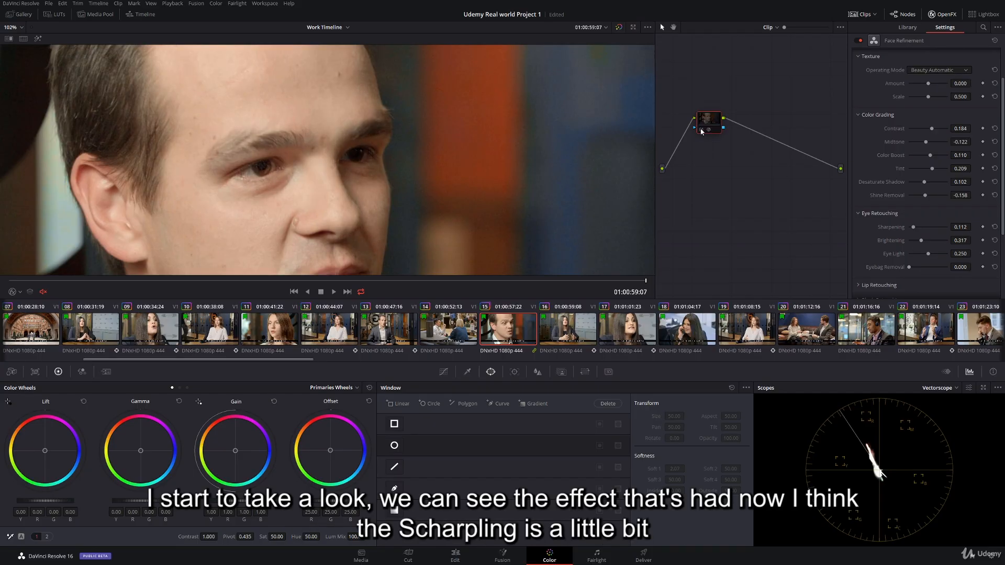
{"action": "left_click", "coordinate": [702, 131]}
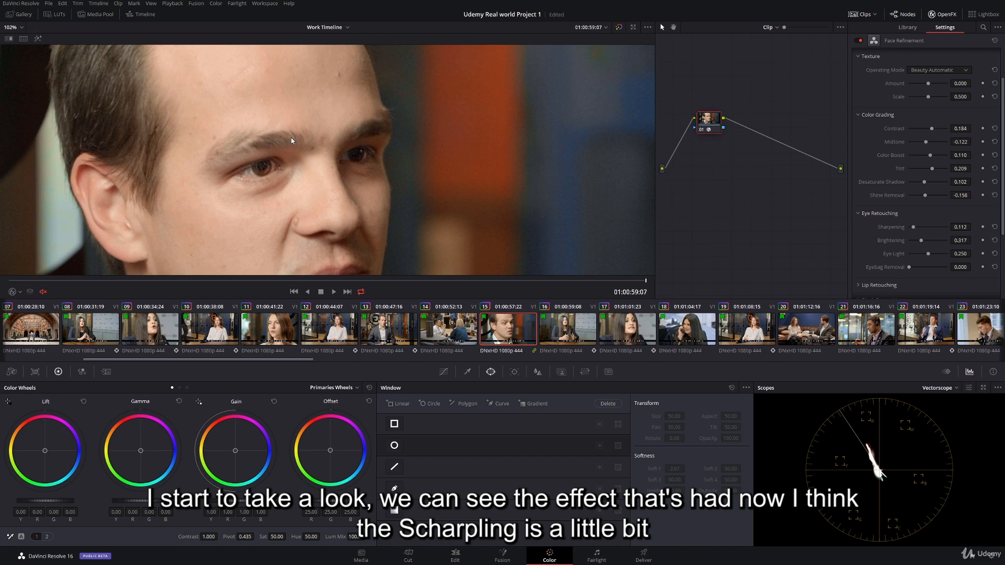
{"action": "left_click_drag", "start_coordinate": [964, 227], "coordinate": [959, 227]}
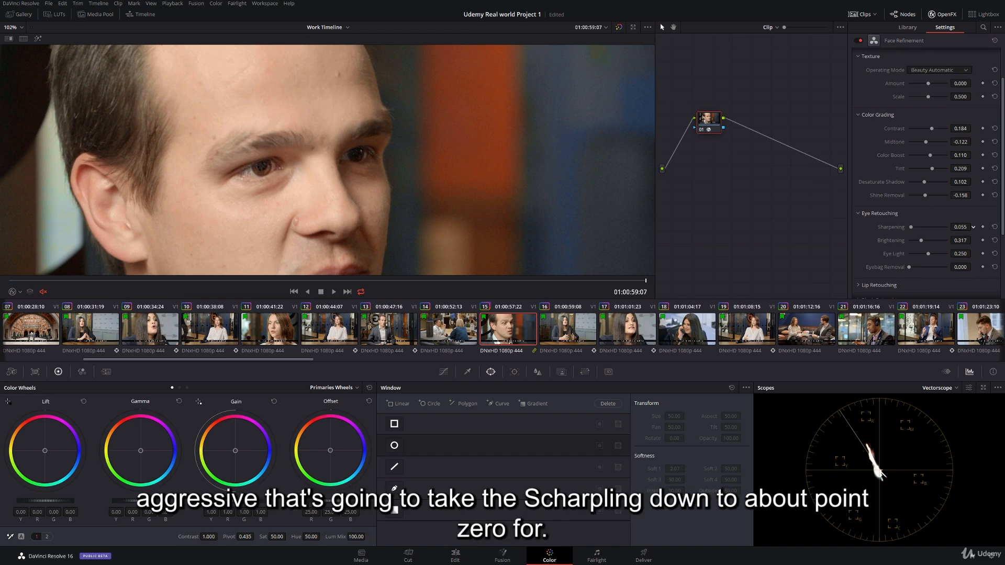
{"action": "left_click_drag", "start_coordinate": [973, 227], "coordinate": [973, 228]}
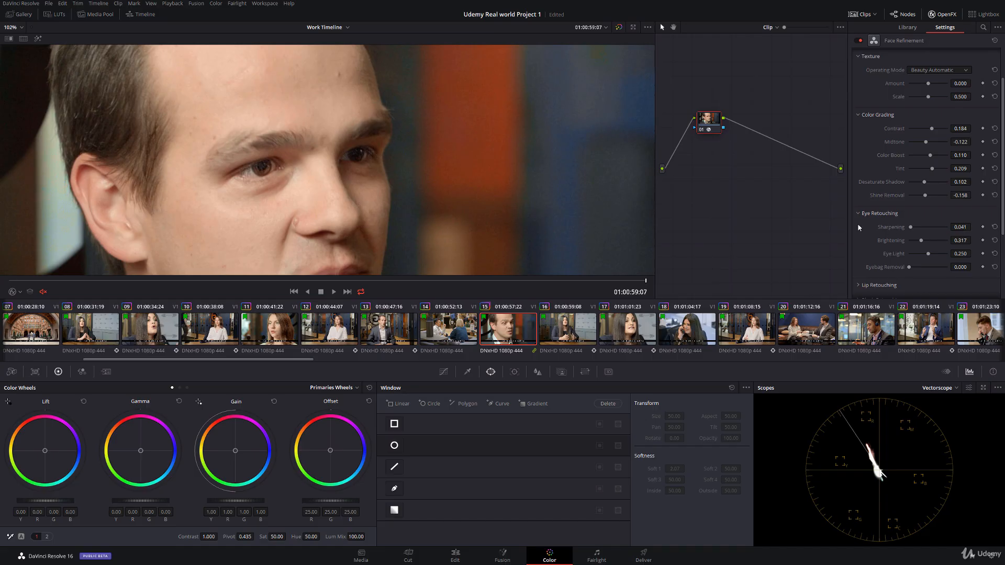
{"action": "left_click", "coordinate": [703, 132]}
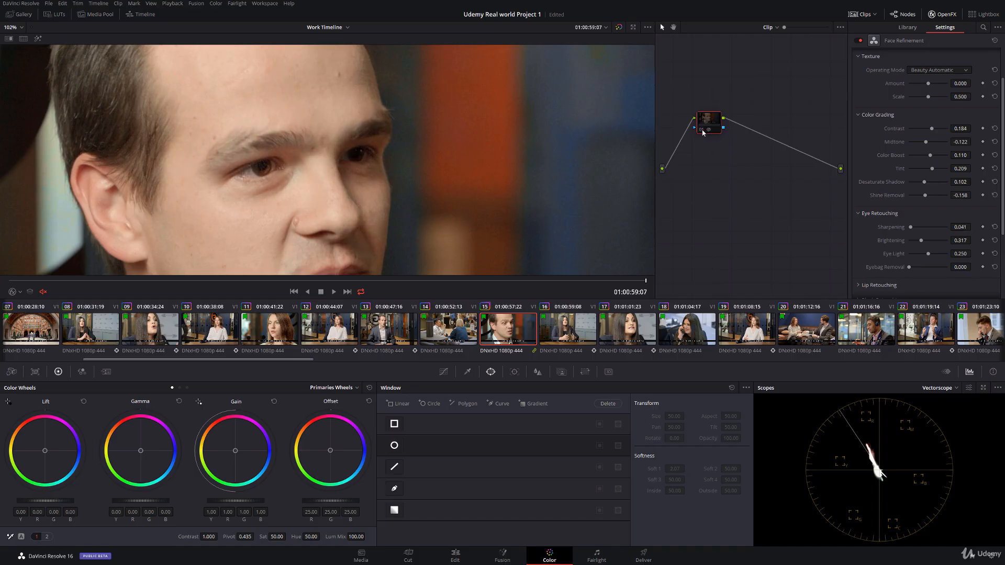
{"action": "left_click", "coordinate": [703, 132]}
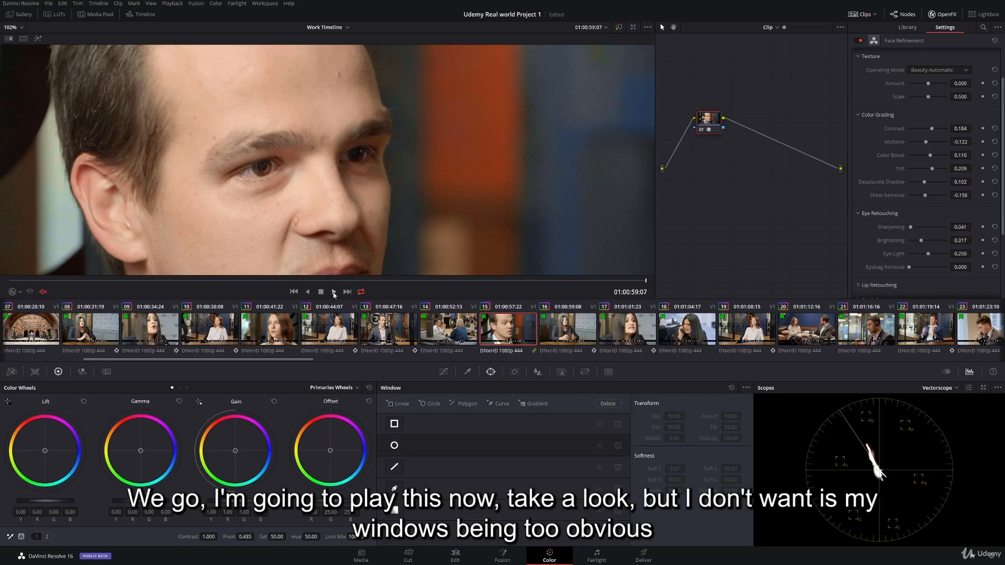
- Play the clip close up and zoomed out to check that the eye retouching looks natural
{"action": "left_click", "coordinate": [334, 293]}
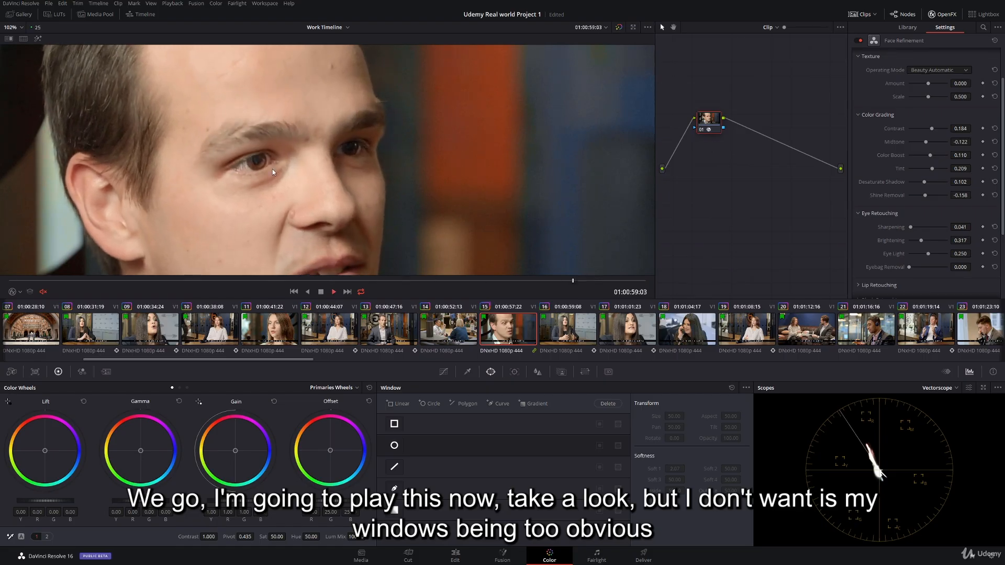
{"action": "key", "text": "space"}
{"action": "scroll", "coordinate": [305, 171], "scroll_direction": "down", "scroll_amount": 3}
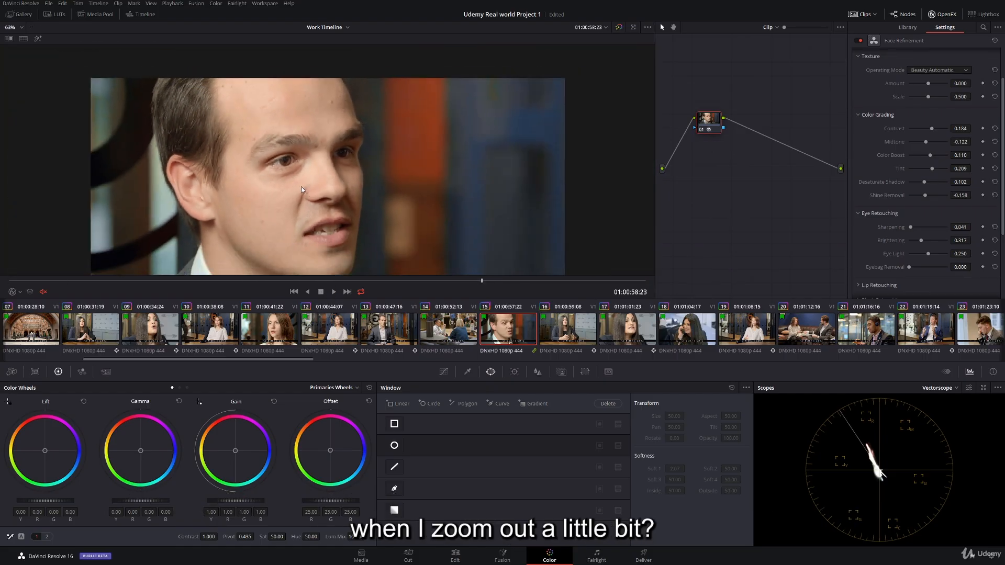
{"action": "left_click", "coordinate": [333, 292]}
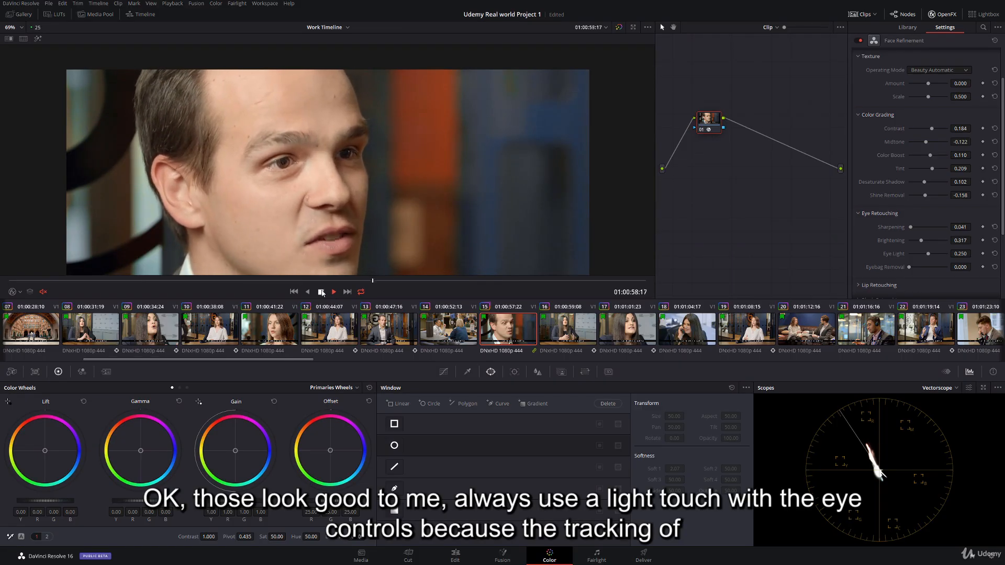
{"action": "left_click", "coordinate": [333, 292]}
- Try Eyebag Removal at 0.704, reduce it to 0.408, and compare the face with node 01 disabled and enabled
{"action": "scroll", "coordinate": [330, 211], "scroll_direction": "up", "scroll_amount": 1}
{"action": "scroll", "coordinate": [331, 212], "scroll_direction": "up", "scroll_amount": 4}
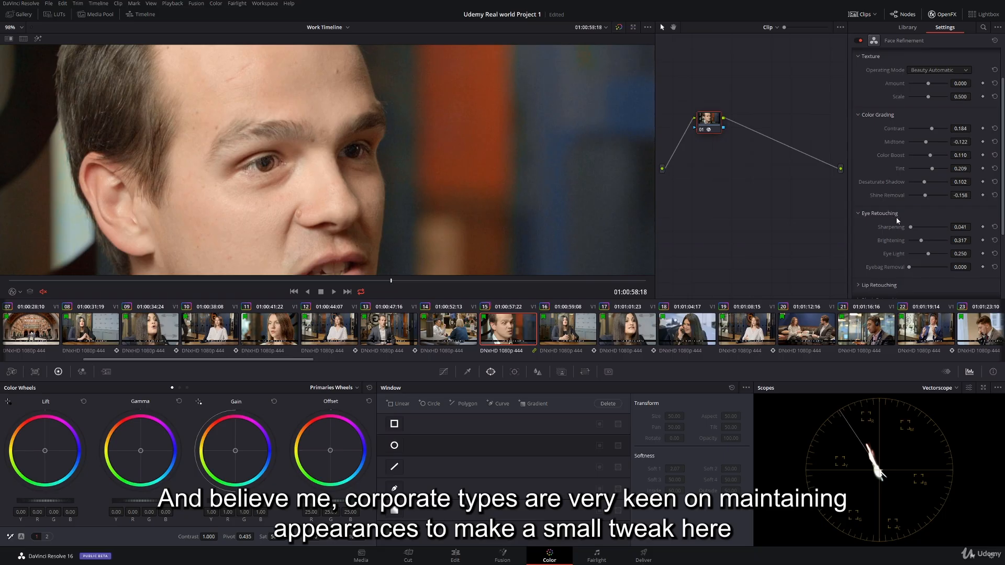
{"action": "left_click_drag", "start_coordinate": [911, 270], "coordinate": [984, 272]}
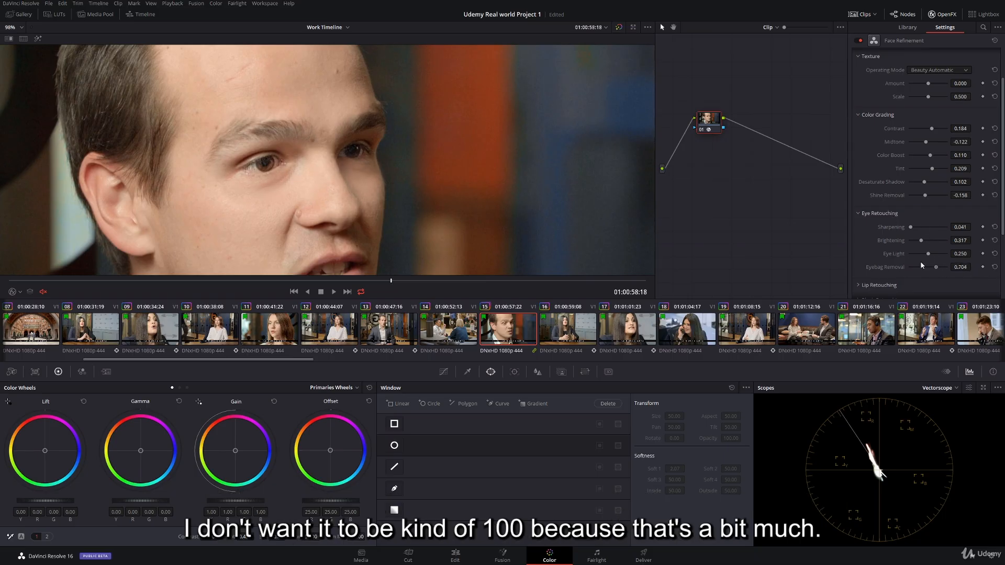
{"action": "mouse_move", "coordinate": [921, 262]}
{"action": "left_mouse_down"}
{"action": "mouse_move", "coordinate": [887, 262]}
{"action": "mouse_move", "coordinate": [1003, 266]}
{"action": "mouse_move", "coordinate": [907, 267]}
{"action": "mouse_move", "coordinate": [925, 273]}
{"action": "left_mouse_up"}
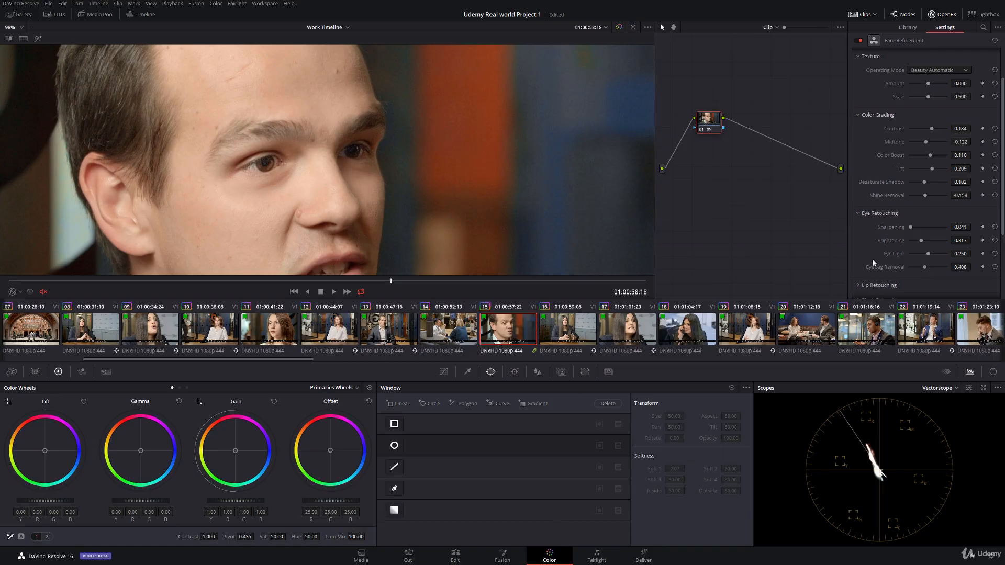
{"action": "scroll", "coordinate": [406, 176], "scroll_direction": "down", "scroll_amount": 5}
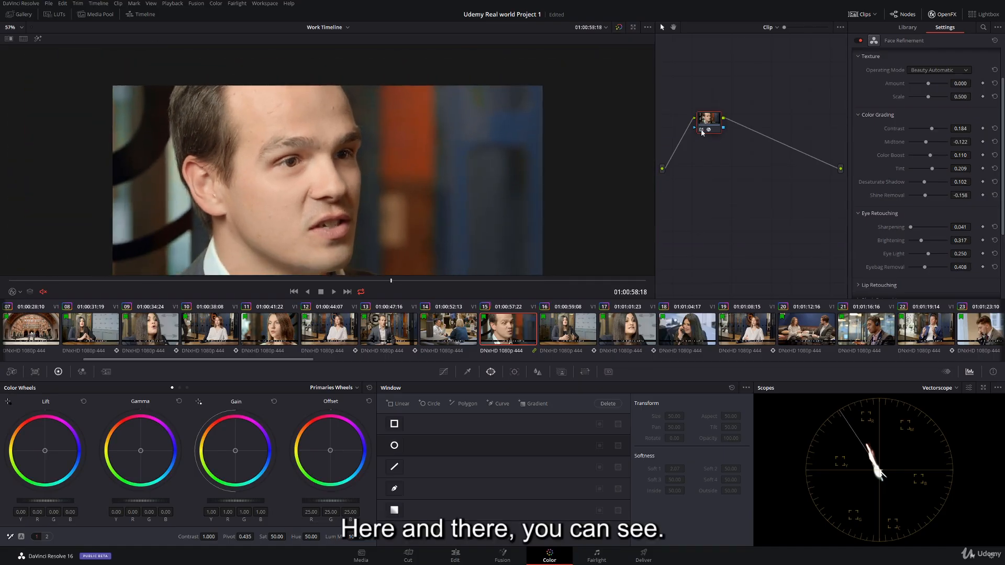
{"action": "left_click", "coordinate": [702, 131]}
{"action": "left_click", "coordinate": [701, 129]}
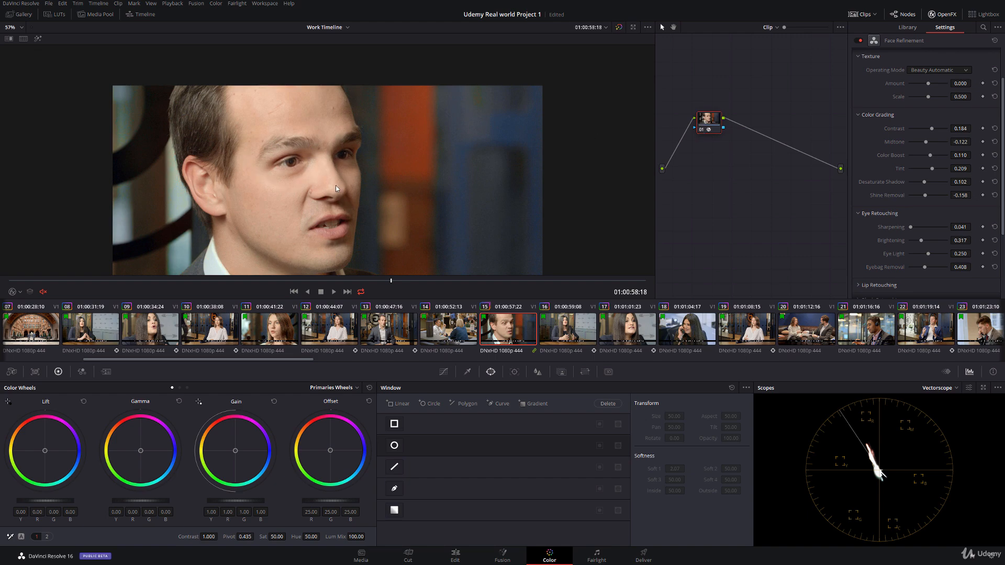
- Play back the clip close up to judge the eyebags, lowering Eyebag Removal to 0.330 and on to 0.283
{"action": "scroll", "coordinate": [293, 152], "scroll_direction": "up", "scroll_amount": 5}
{"action": "left_click", "coordinate": [335, 292]}
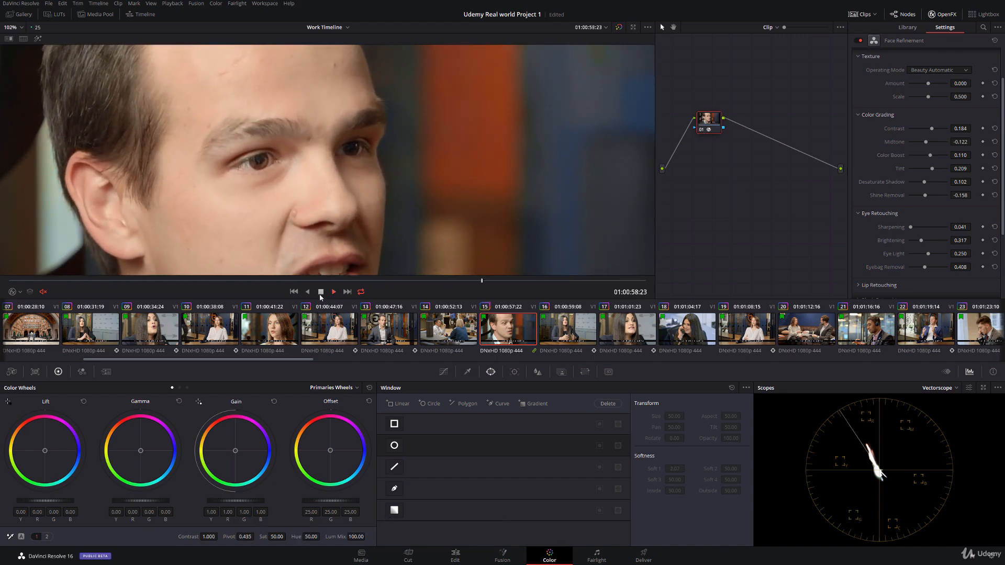
{"action": "left_click", "coordinate": [321, 293]}
{"action": "left_click_drag", "start_coordinate": [965, 271], "coordinate": [974, 267]}
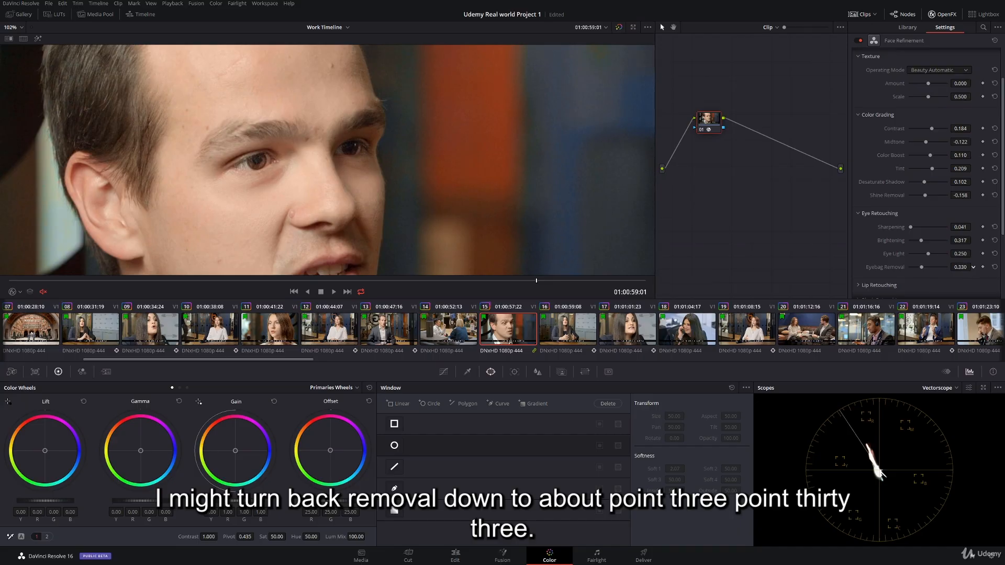
{"action": "left_click", "coordinate": [334, 292]}
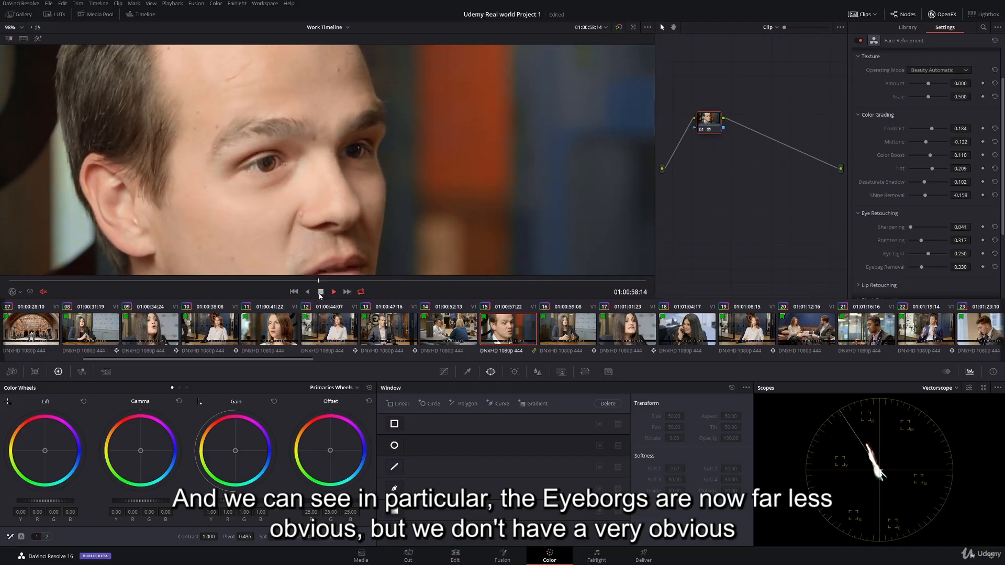
{"action": "scroll", "coordinate": [270, 198], "scroll_direction": "down", "scroll_amount": 3}
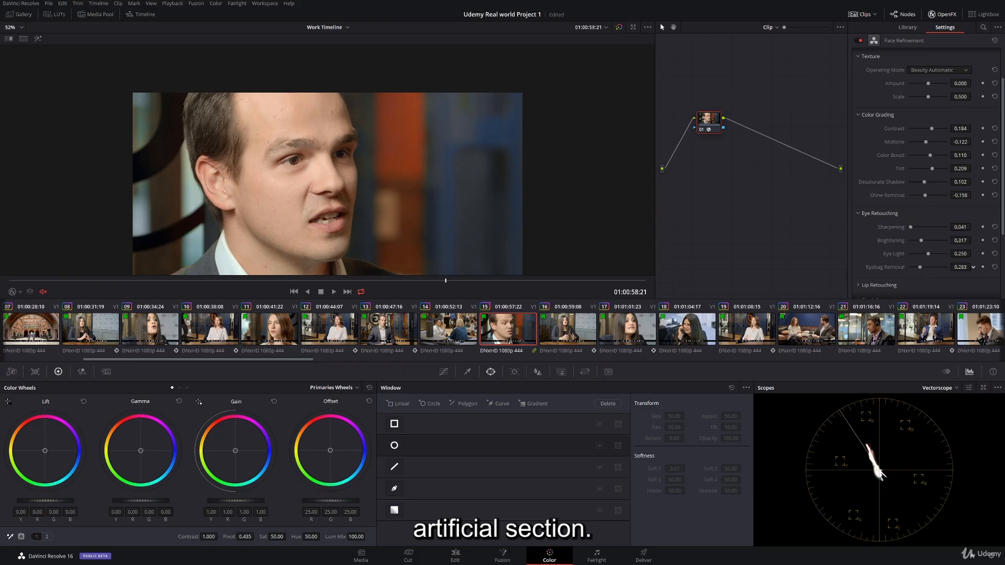
- Raise Eyebag Removal to 0.320 while judging the eyes close up
{"action": "left_click_drag", "start_coordinate": [972, 267], "coordinate": [973, 267]}
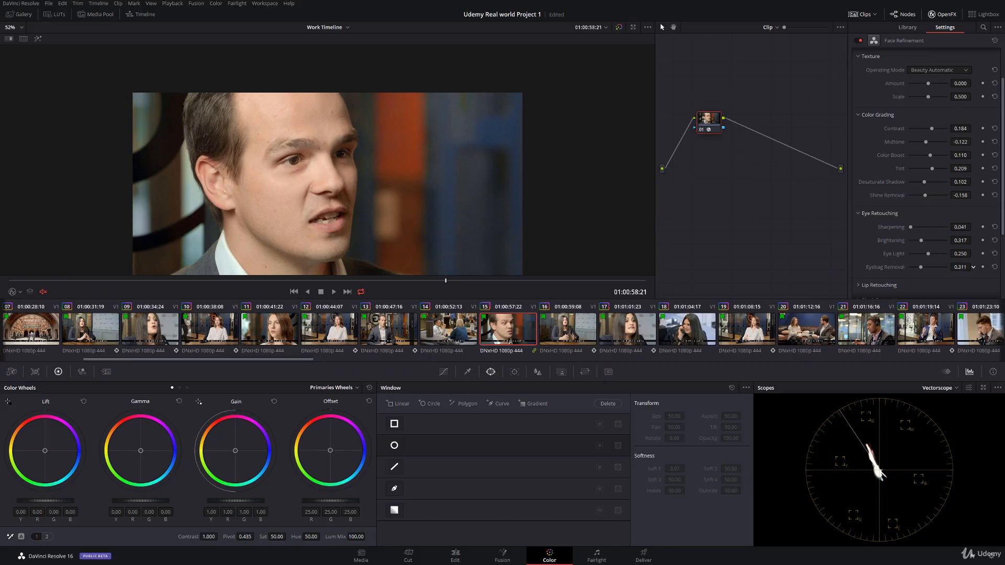
{"action": "scroll", "coordinate": [340, 144], "scroll_direction": "up", "scroll_amount": 3}
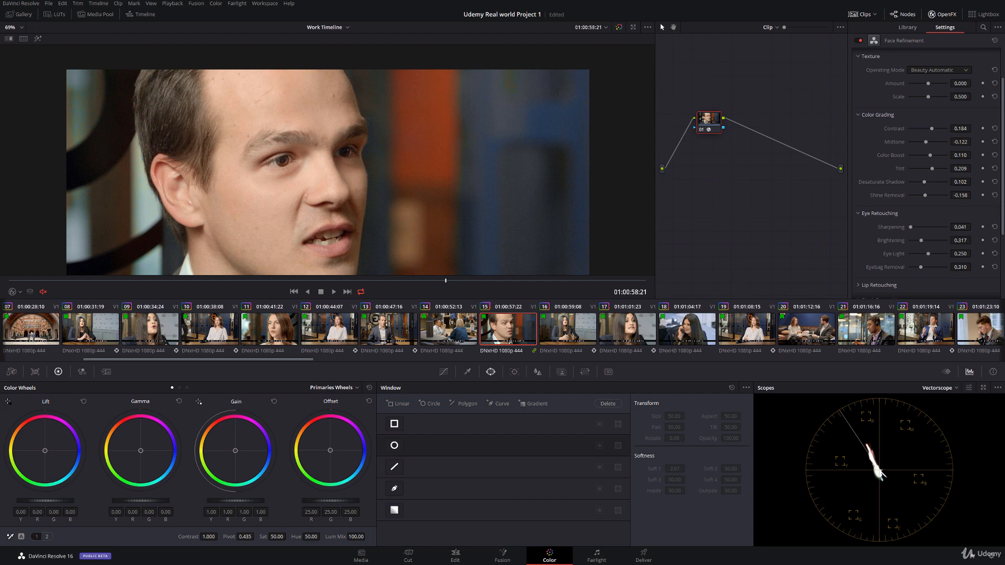
{"action": "mouse_move", "coordinate": [960, 267]}
{"action": "left_mouse_down"}
{"action": "mouse_move", "coordinate": [977, 267]}
{"action": "mouse_move", "coordinate": [959, 267]}
{"action": "left_mouse_up"}
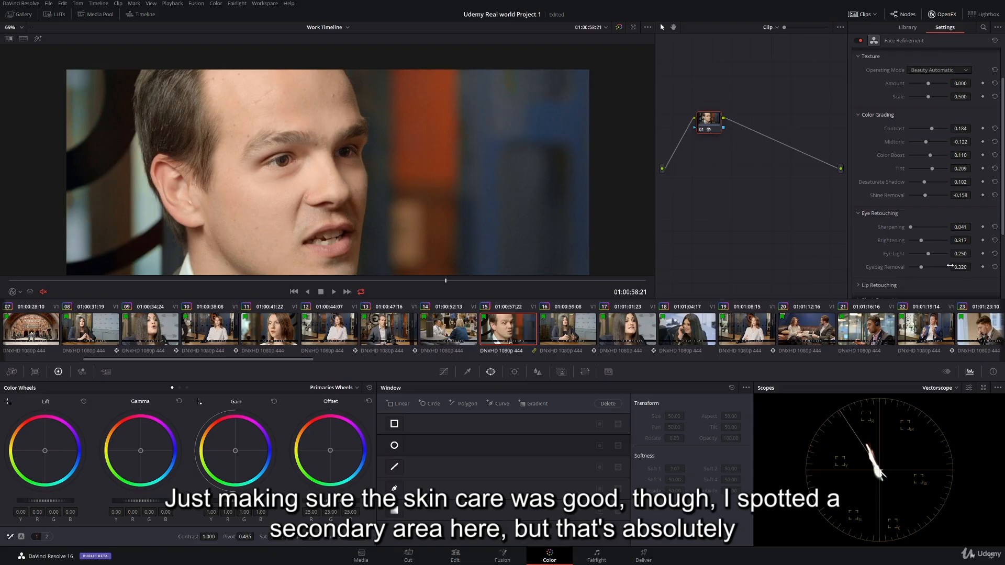
{"action": "scroll", "coordinate": [281, 168], "scroll_direction": "down", "scroll_amount": 1}
{"action": "scroll", "coordinate": [328, 177], "scroll_direction": "up", "scroll_amount": 1}
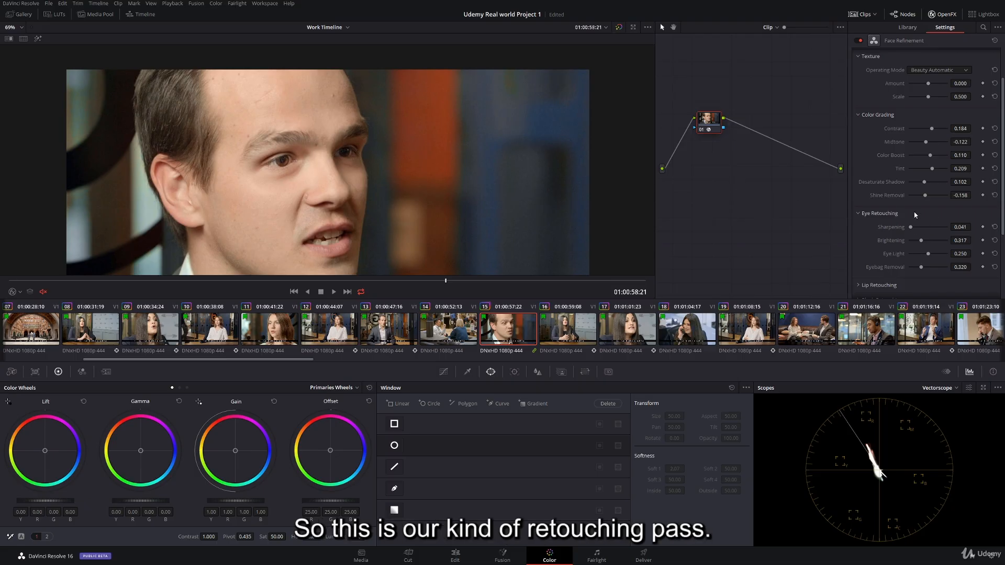
- Play back the clip, stop it, and compare the face with node 01 disabled and enabled
{"action": "left_click", "coordinate": [334, 292]}
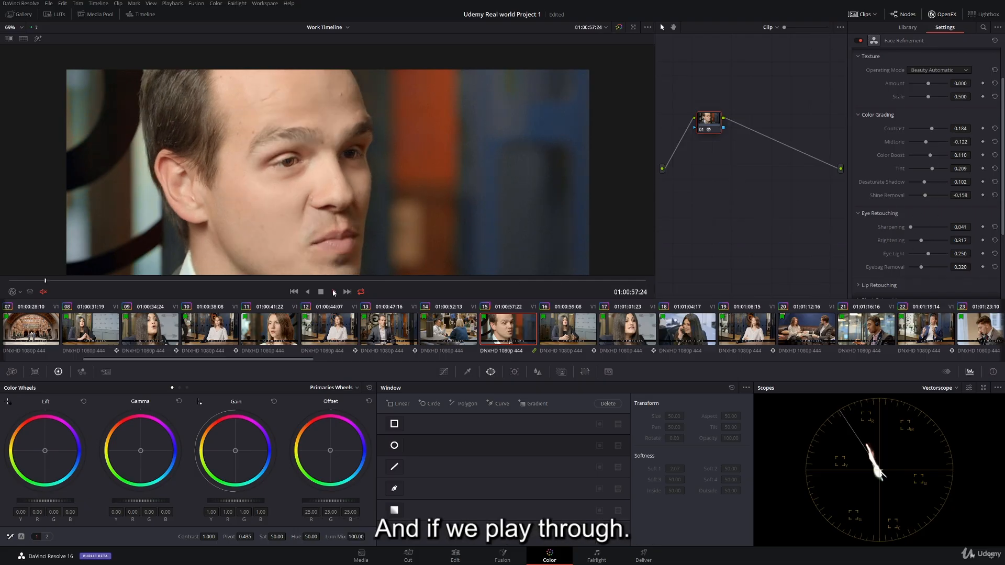
{"action": "left_click", "coordinate": [320, 292]}
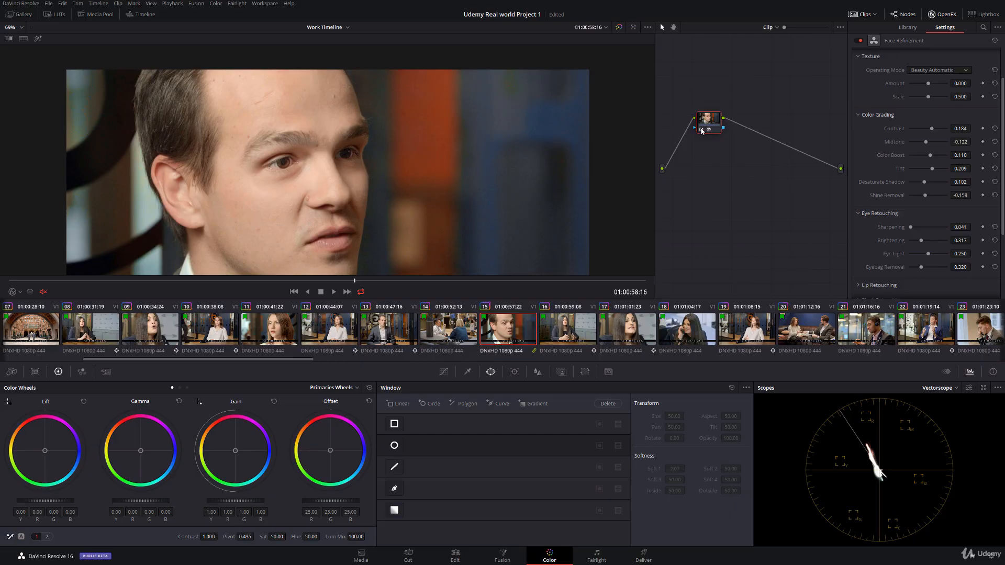
{"action": "left_click", "coordinate": [703, 131]}
{"action": "left_click", "coordinate": [703, 132]}
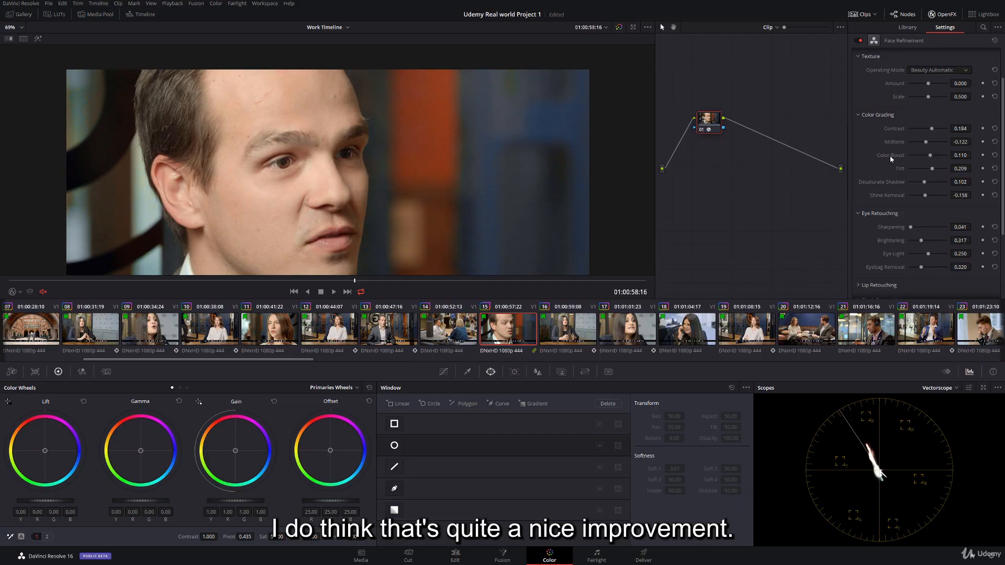
{"action": "left_click", "coordinate": [860, 214]}
{"action": "left_click", "coordinate": [860, 214]}
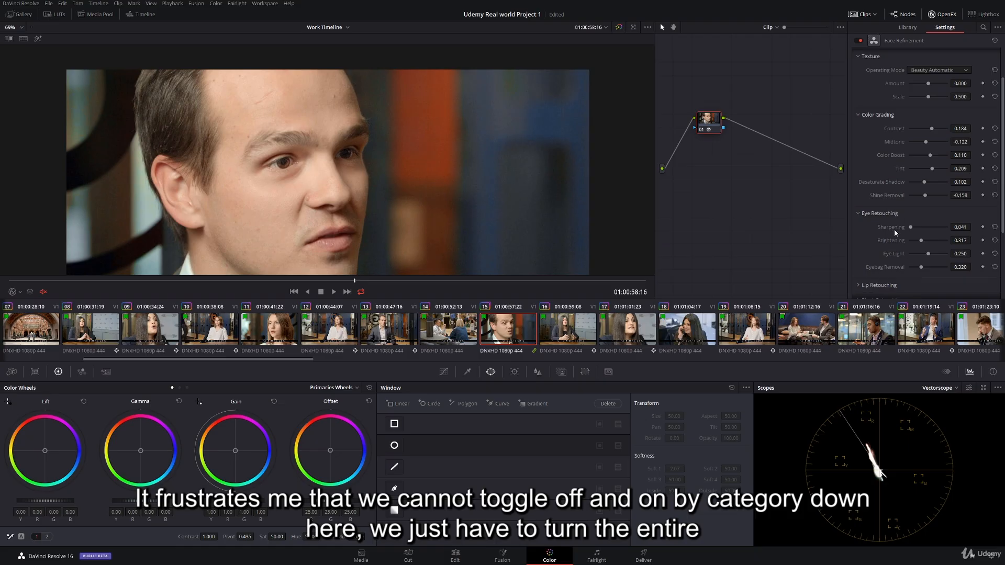
{"action": "left_click", "coordinate": [704, 131]}
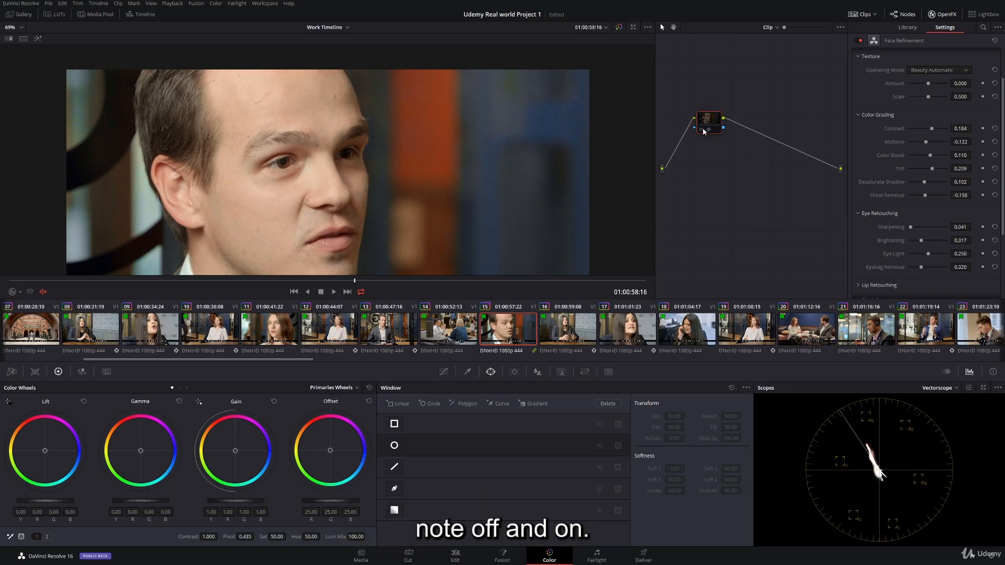
{"action": "left_click", "coordinate": [703, 131]}
{"action": "left_click", "coordinate": [702, 131]}
{"action": "left_click", "coordinate": [701, 131]}
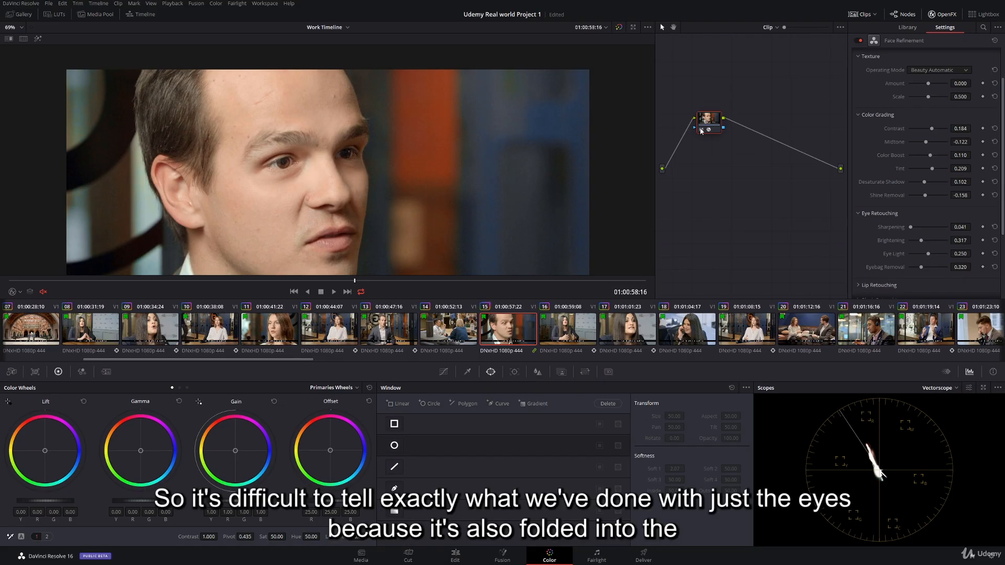
{"action": "left_click", "coordinate": [702, 131]}
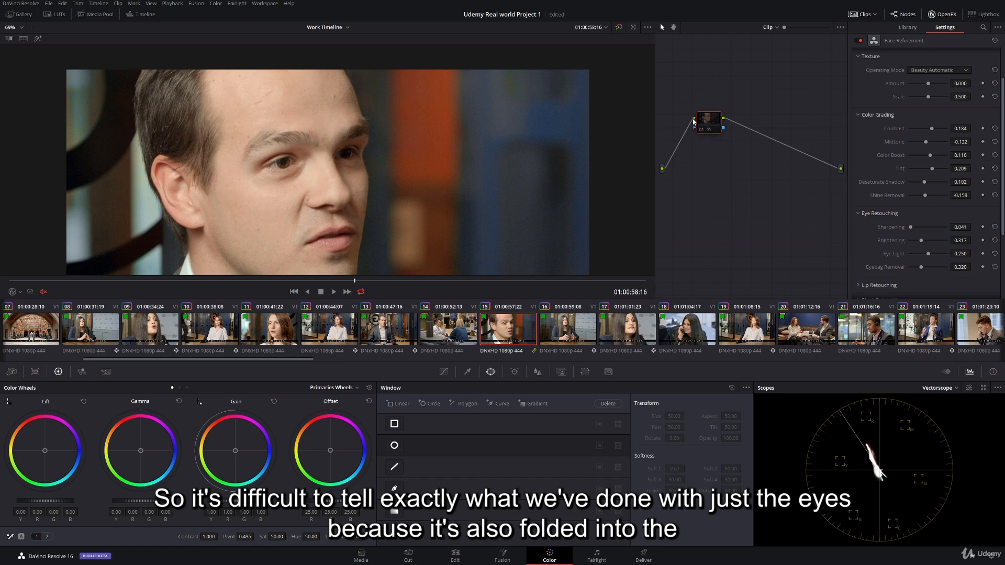
{"action": "left_click", "coordinate": [703, 132]}
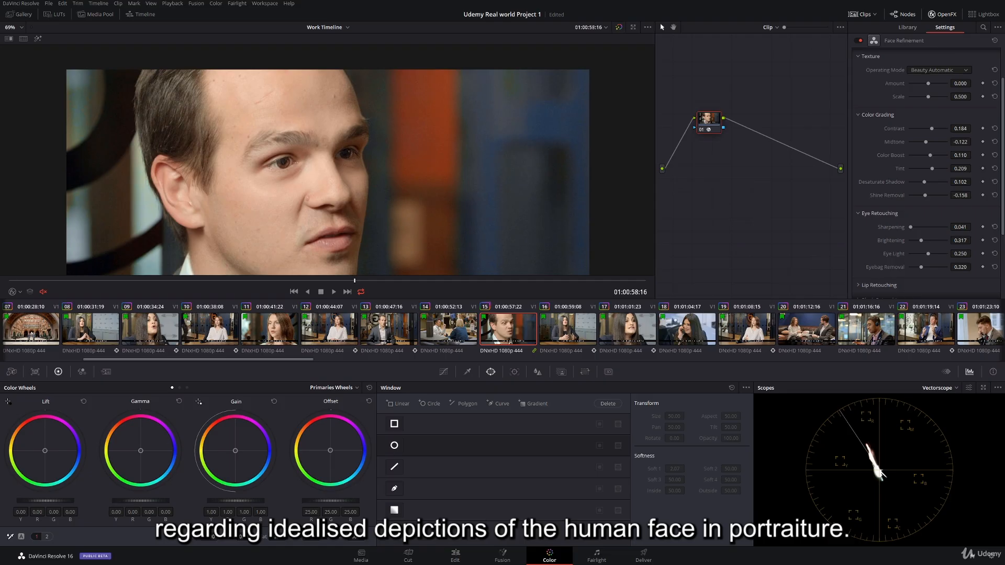
- Load local Version 1 of clip 15, turn off the window outlines in the viewer and frame the whole face
{"action": "right_click", "coordinate": [504, 329]}
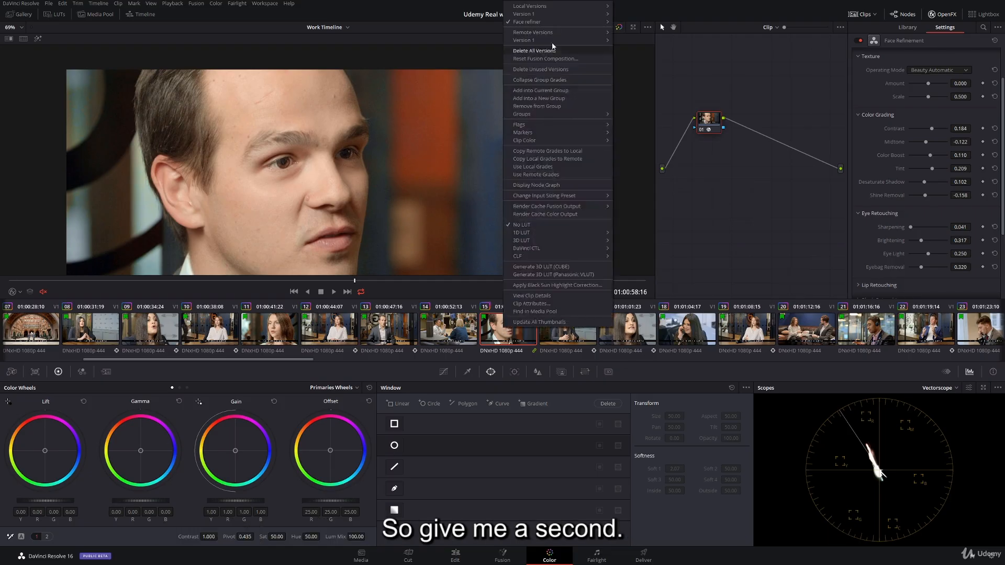
{"action": "mouse_move", "coordinate": [605, 14]}
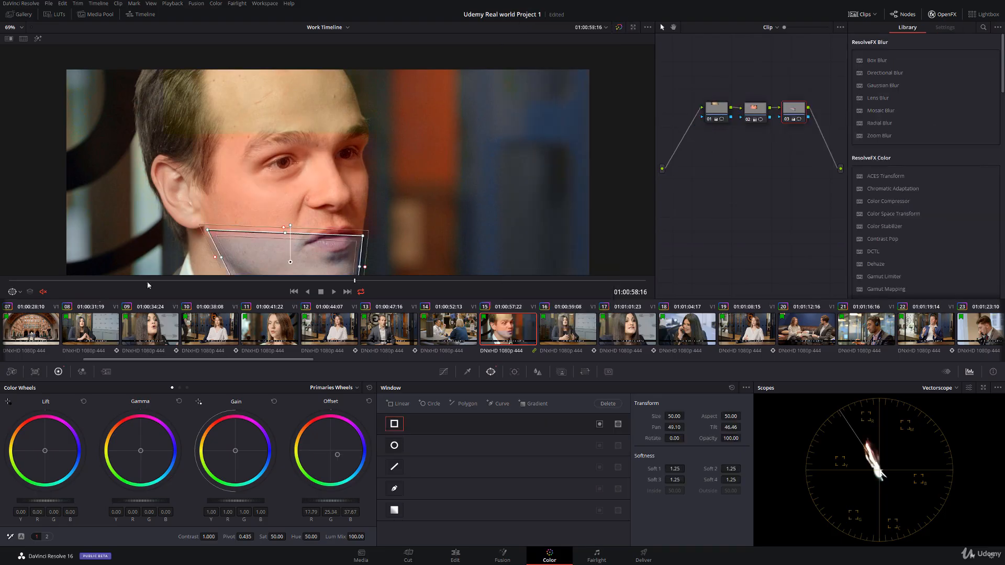
{"action": "left_click", "coordinate": [51, 306]}
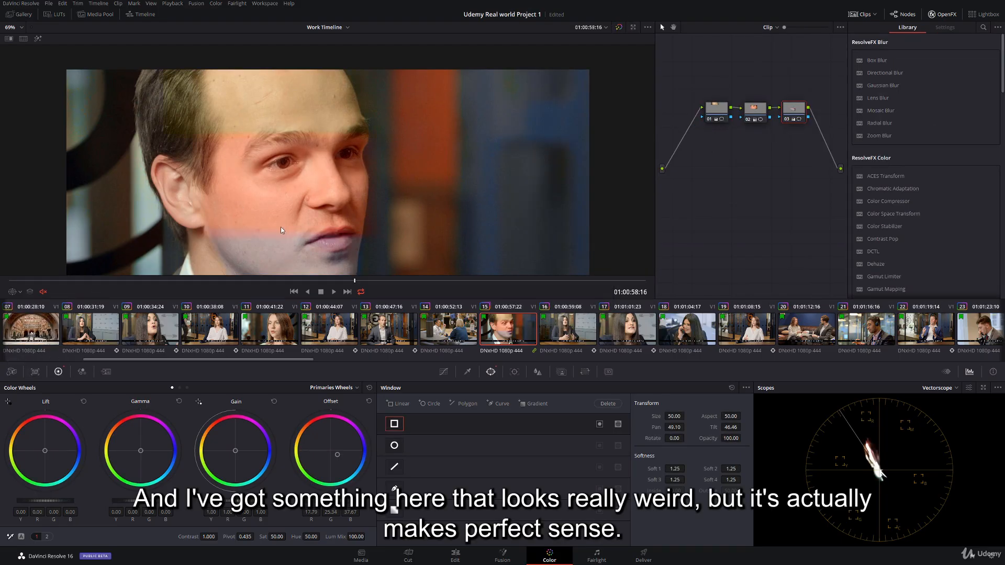
{"action": "scroll", "coordinate": [310, 209], "scroll_direction": "down", "scroll_amount": 4}
{"action": "scroll", "coordinate": [407, 181], "scroll_direction": "up", "scroll_amount": 2}
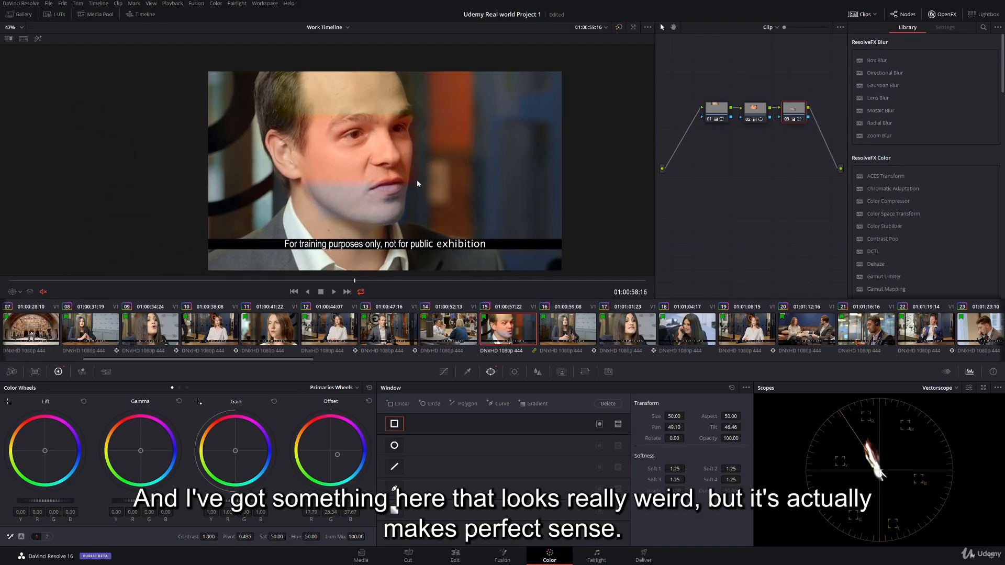
{"action": "left_click_drag", "start_coordinate": [431, 168], "coordinate": [429, 161]}
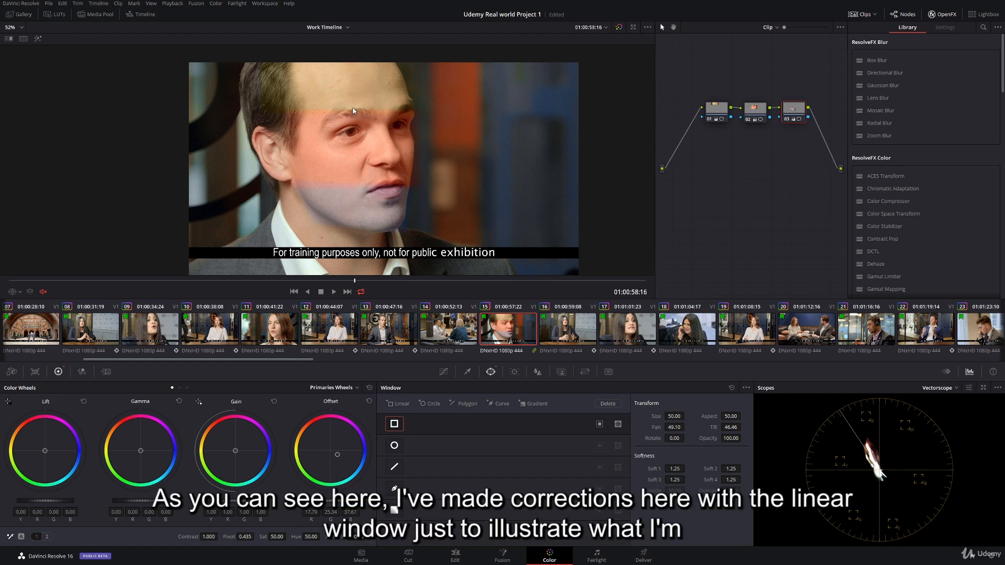
- Disable nodes 03 and 02, then re-enable them one at a time to examine the forehead, cheek and chin color zones
{"action": "left_click", "coordinate": [787, 119]}
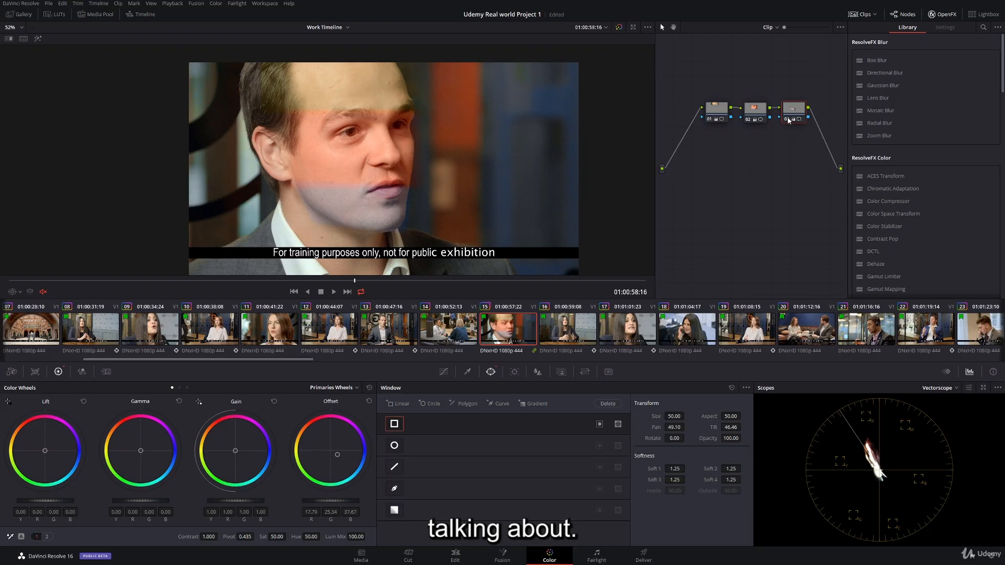
{"action": "left_click", "coordinate": [751, 119]}
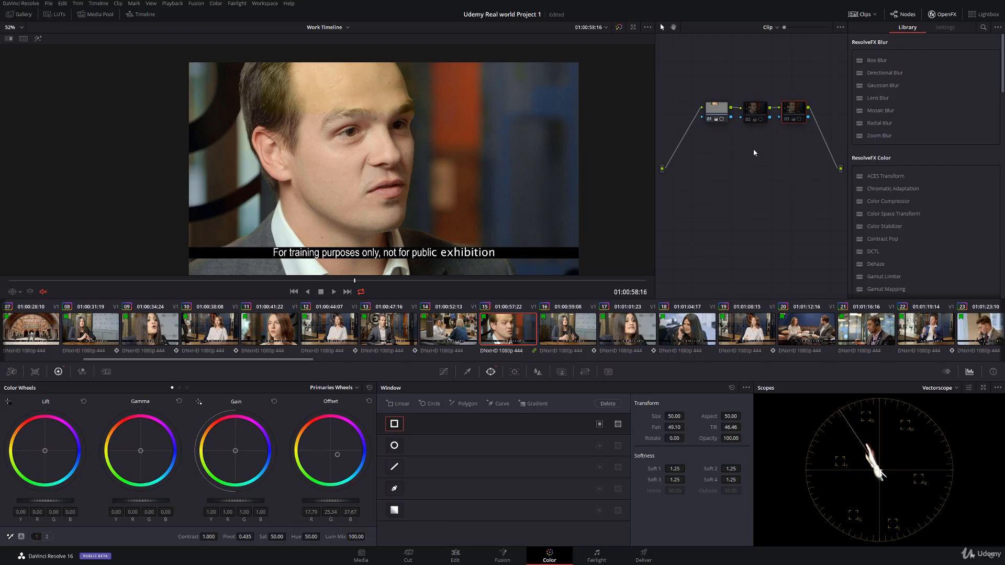
{"action": "left_click", "coordinate": [747, 120]}
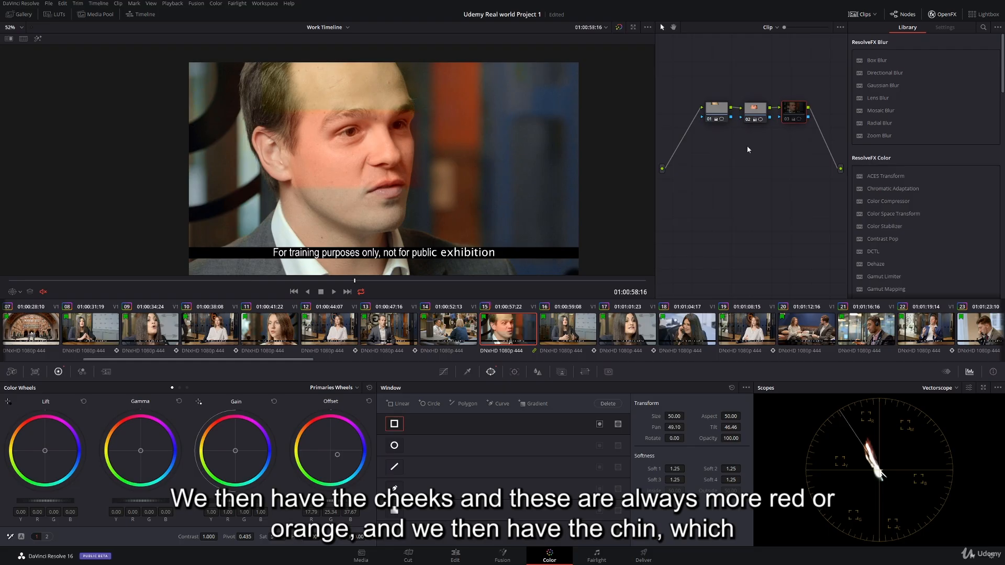
{"action": "left_click", "coordinate": [789, 121]}
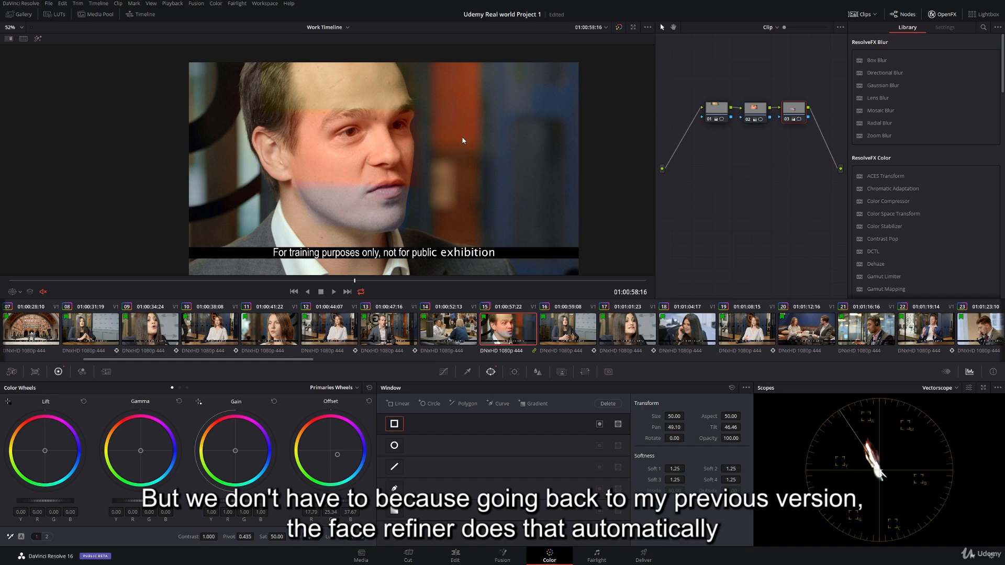
- Load the Face refiner local version of clip 15
{"action": "right_click", "coordinate": [502, 318]}
{"action": "mouse_move", "coordinate": [576, 22]}
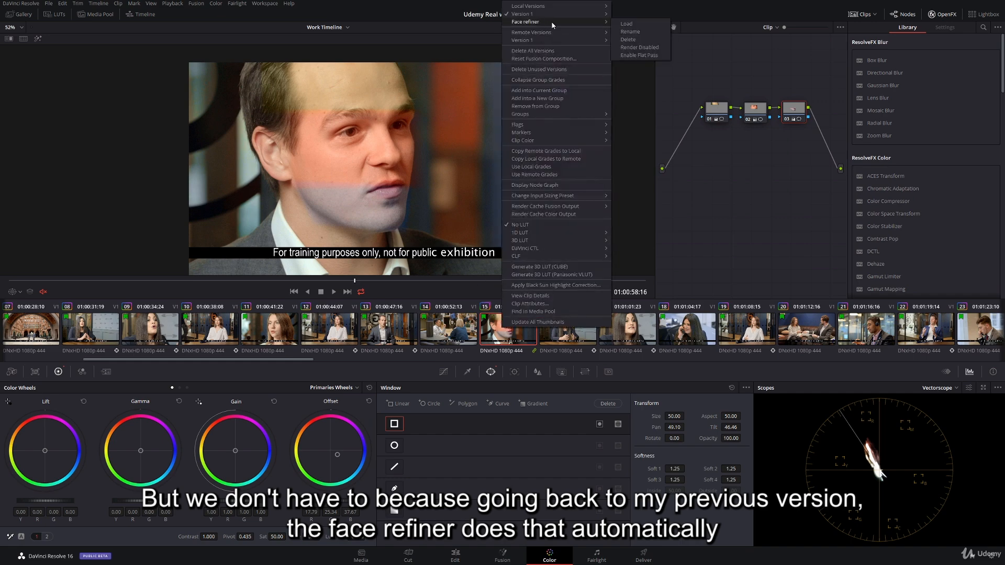
{"action": "left_click", "coordinate": [628, 27]}
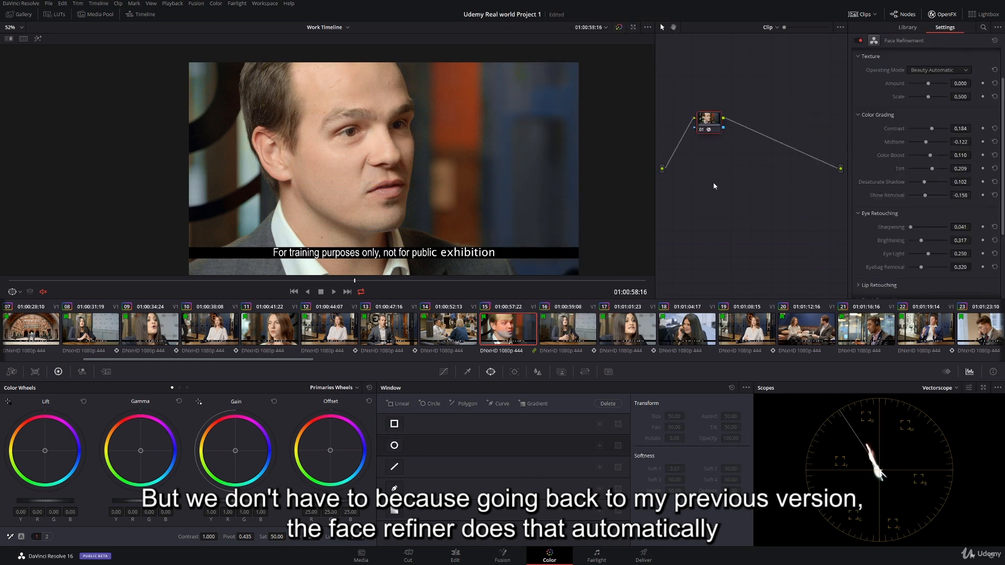
- Collapse the Eye Retouching and Color Grading settings and set the viewer's on-screen controls to OpenFX Overlay
{"action": "left_click", "coordinate": [859, 213]}
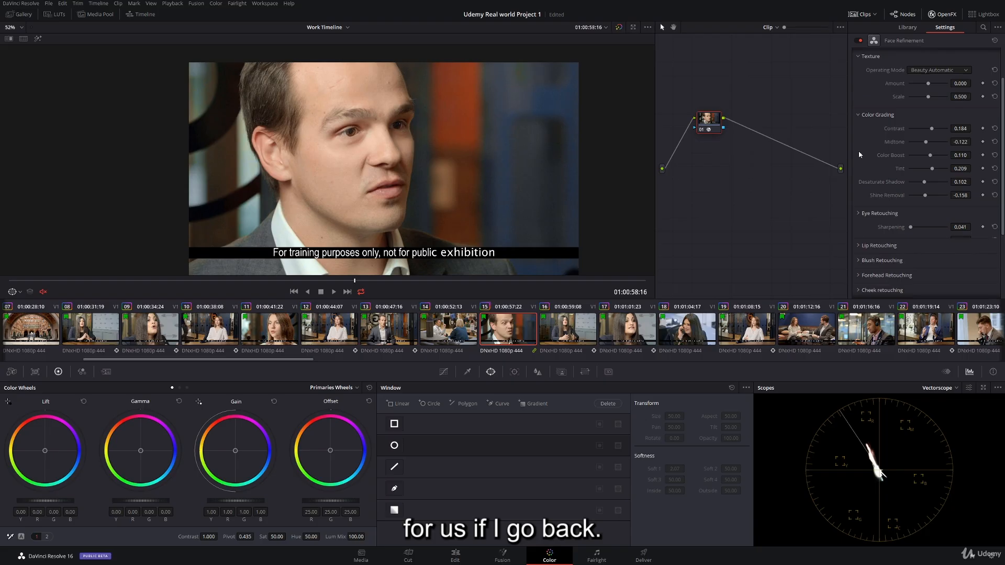
{"action": "left_click", "coordinate": [857, 115]}
{"action": "left_click", "coordinate": [16, 292]}
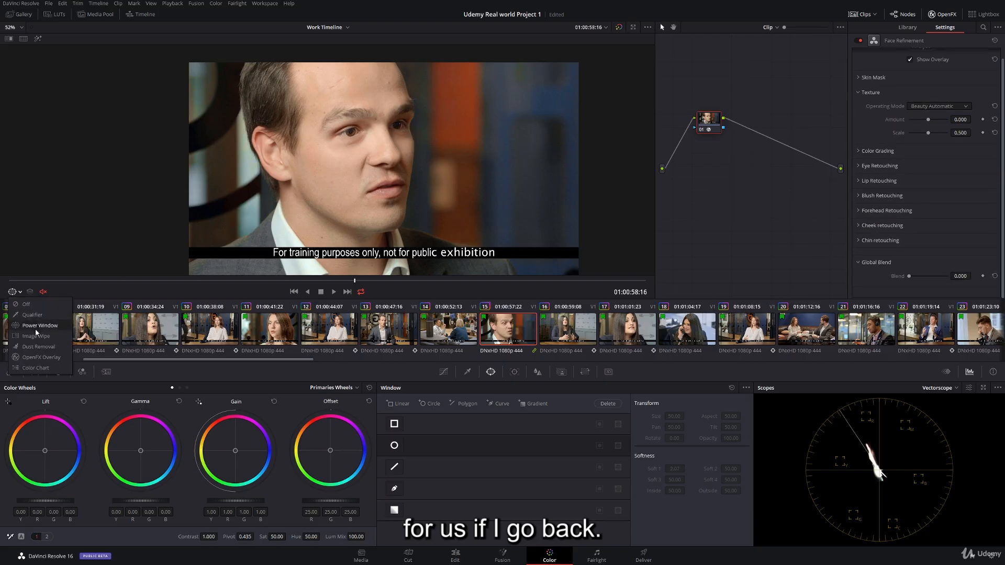
{"action": "left_click", "coordinate": [42, 357]}
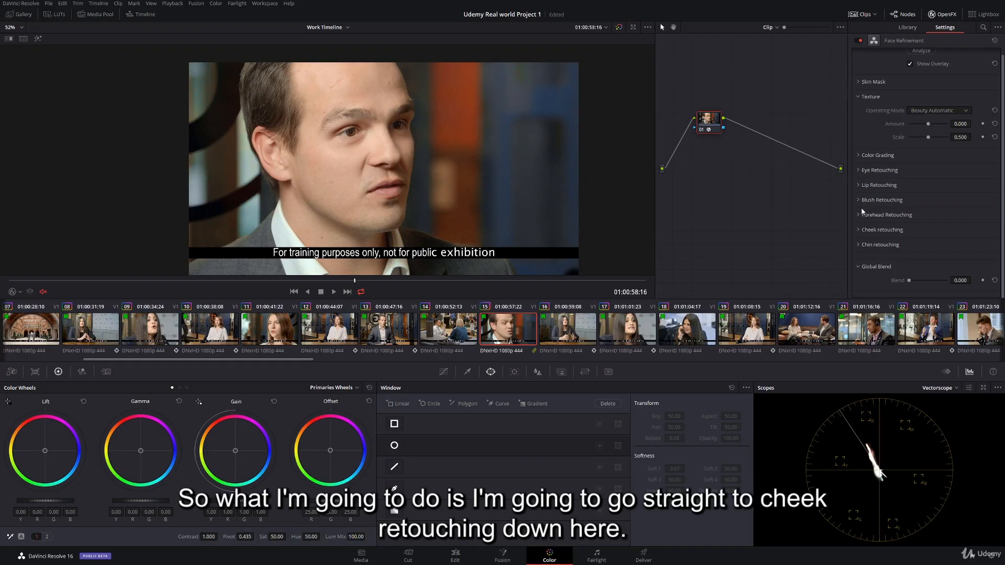
- Expand the Forehead, Cheek and Chin retouching settings of Face Refinement
{"action": "left_click", "coordinate": [863, 230]}
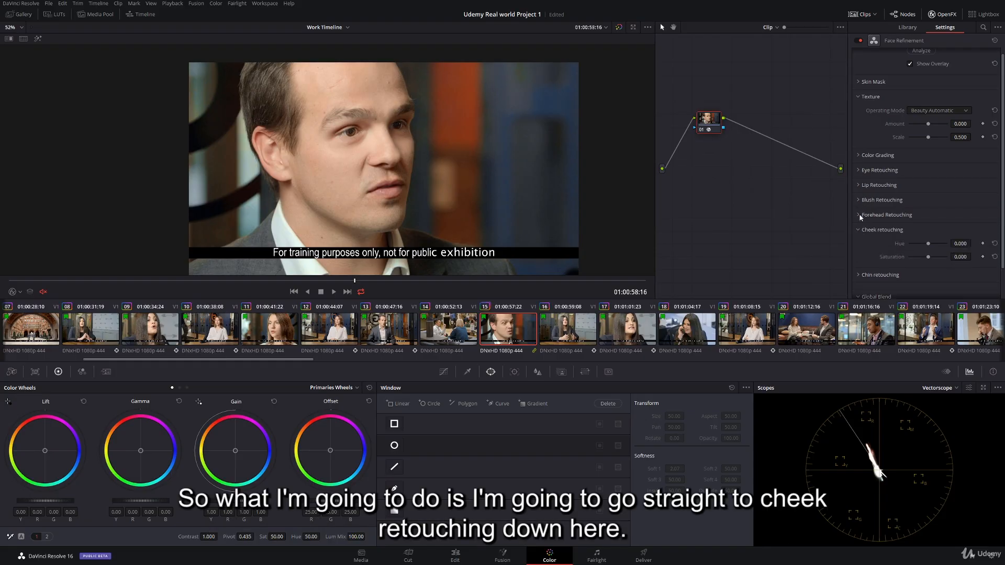
{"action": "left_click", "coordinate": [859, 215]}
{"action": "scroll", "coordinate": [886, 196], "scroll_direction": "down", "scroll_amount": 1}
{"action": "scroll", "coordinate": [888, 197], "scroll_direction": "down", "scroll_amount": 1}
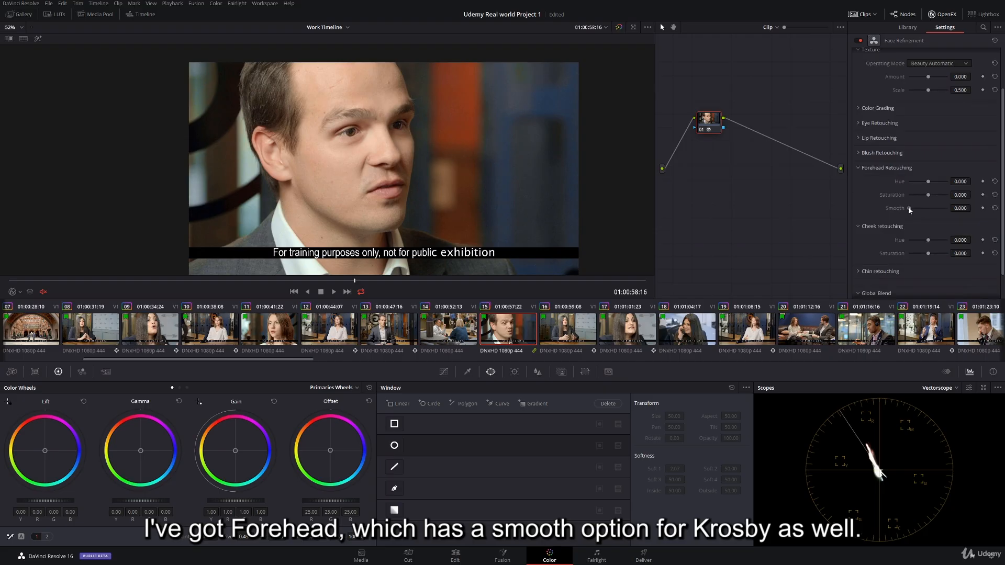
{"action": "left_click", "coordinate": [859, 168]}
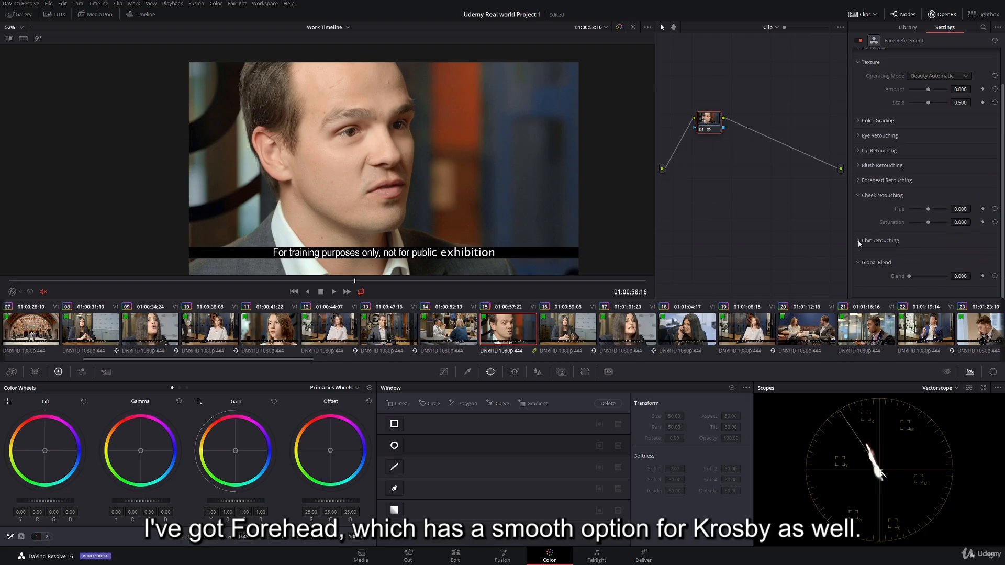
{"action": "left_click", "coordinate": [859, 240]}
{"action": "left_click", "coordinate": [859, 181]}
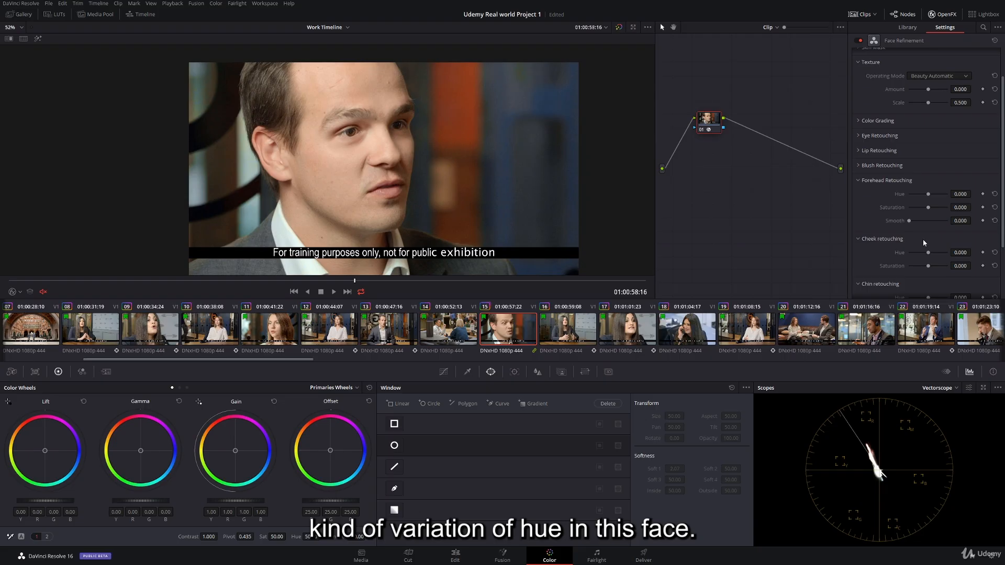
- Adjust Cheek retouching by setting Hue to 0.221 and Saturation to 0.105 for slightly warmer cheeks
{"action": "mouse_move", "coordinate": [924, 254]}
{"action": "left_mouse_down"}
{"action": "mouse_move", "coordinate": [904, 255]}
{"action": "mouse_move", "coordinate": [974, 254]}
{"action": "mouse_move", "coordinate": [934, 254]}
{"action": "left_mouse_up"}
{"action": "left_click", "coordinate": [992, 254]}
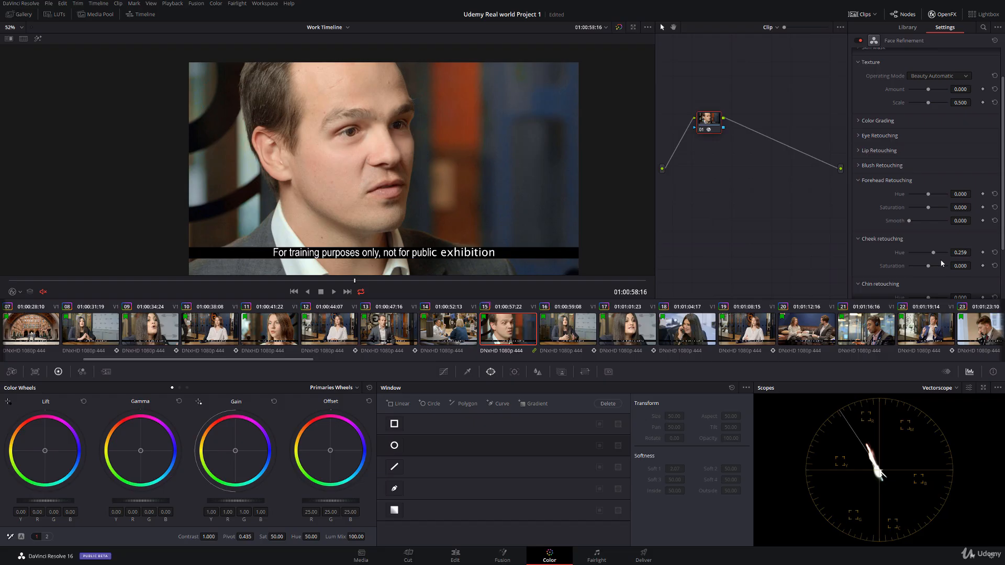
{"action": "left_click_drag", "start_coordinate": [928, 266], "coordinate": [973, 266]}
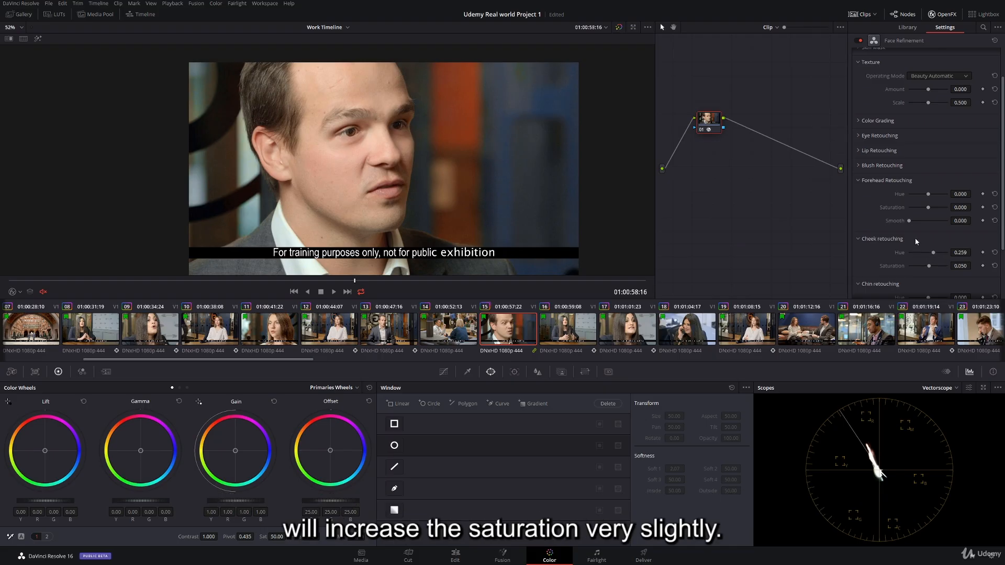
{"action": "left_click_drag", "start_coordinate": [970, 253], "coordinate": [974, 253]}
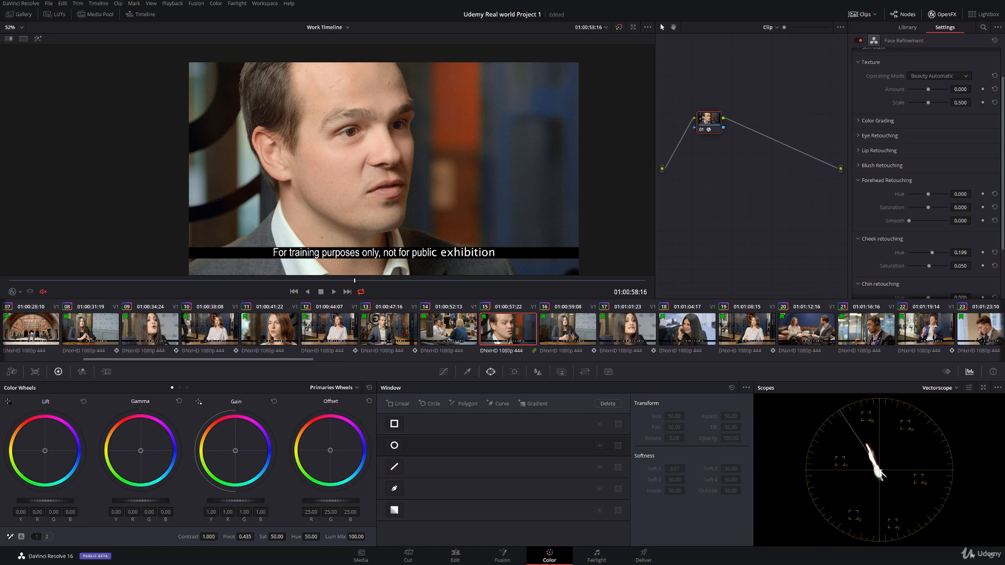
{"action": "left_click_drag", "start_coordinate": [972, 253], "coordinate": [973, 253]}
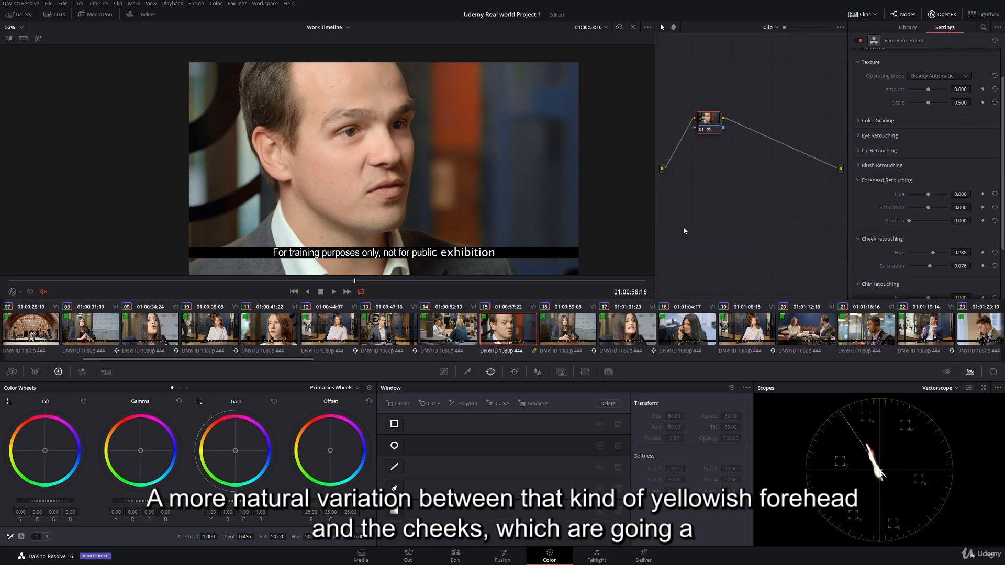
{"action": "mouse_move", "coordinate": [966, 254]}
{"action": "left_mouse_down"}
{"action": "mouse_move", "coordinate": [974, 265]}
{"action": "mouse_move", "coordinate": [973, 253]}
{"action": "left_mouse_up"}
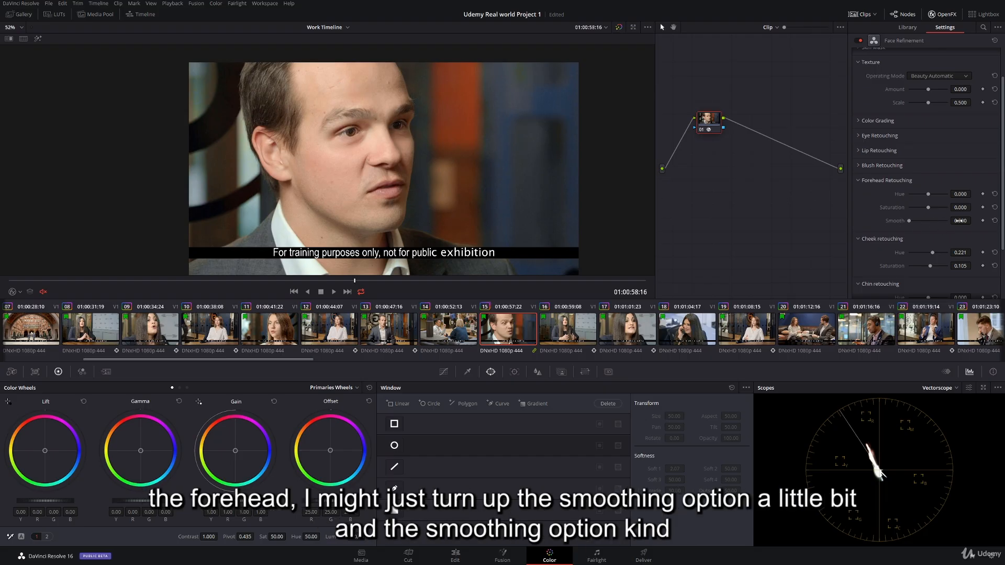
- Set Forehead Retouching Smooth to 0.296, then try its Saturation and Hue and reset both to their defaults
{"action": "left_click_drag", "start_coordinate": [957, 220], "coordinate": [974, 220]}
{"action": "mouse_move", "coordinate": [973, 221]}
{"action": "left_mouse_down"}
{"action": "mouse_move", "coordinate": [959, 220]}
{"action": "mouse_move", "coordinate": [973, 221]}
{"action": "left_mouse_up"}
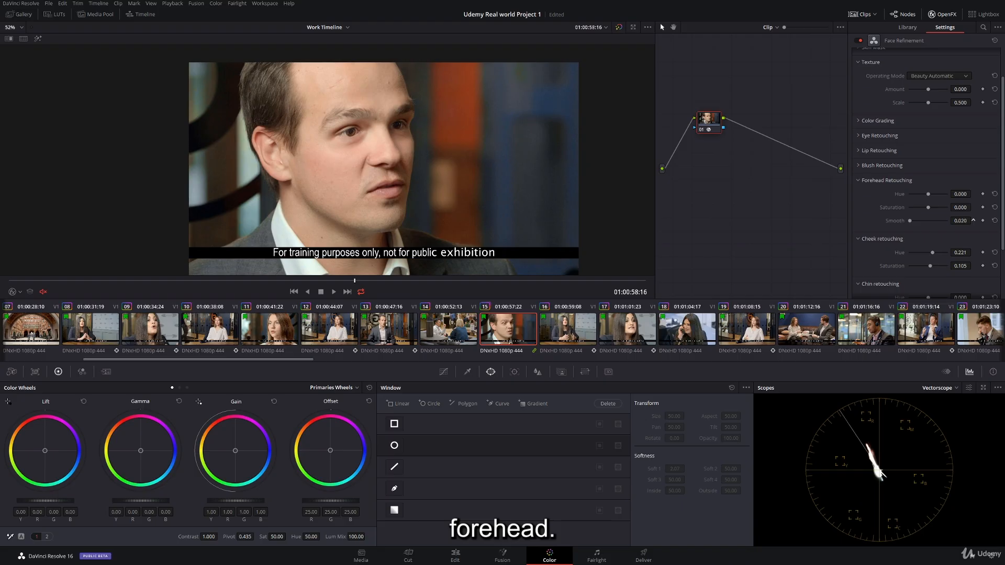
{"action": "mouse_move", "coordinate": [963, 220]}
{"action": "left_mouse_down"}
{"action": "mouse_move", "coordinate": [973, 220]}
{"action": "mouse_move", "coordinate": [921, 224]}
{"action": "left_mouse_up"}
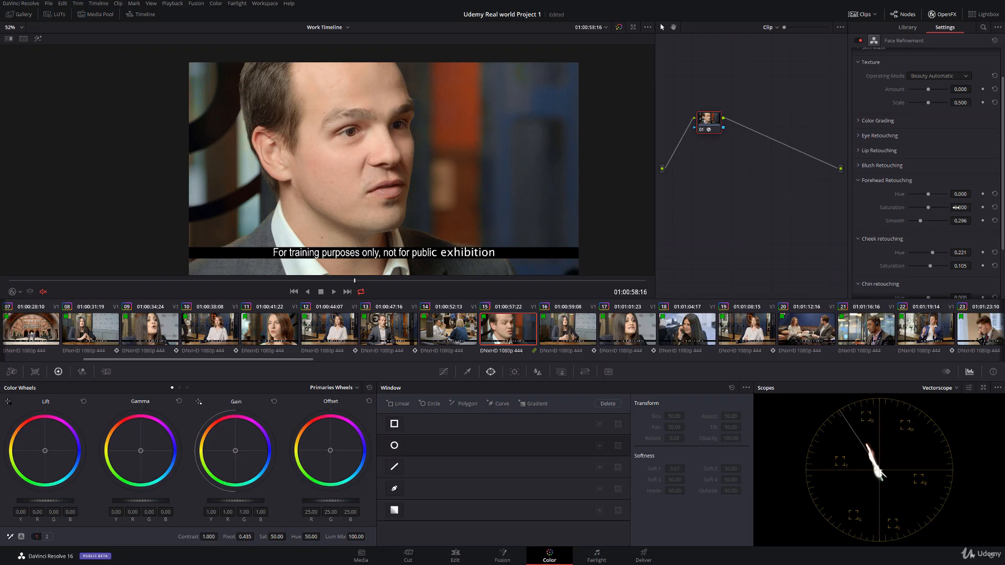
{"action": "mouse_move", "coordinate": [974, 207]}
{"action": "left_mouse_down"}
{"action": "mouse_move", "coordinate": [990, 207]}
{"action": "mouse_move", "coordinate": [973, 208]}
{"action": "mouse_move", "coordinate": [973, 194]}
{"action": "left_mouse_up"}
{"action": "left_click_drag", "start_coordinate": [973, 194], "coordinate": [973, 194]}
{"action": "left_click", "coordinate": [995, 207]}
{"action": "left_click", "coordinate": [995, 193]}
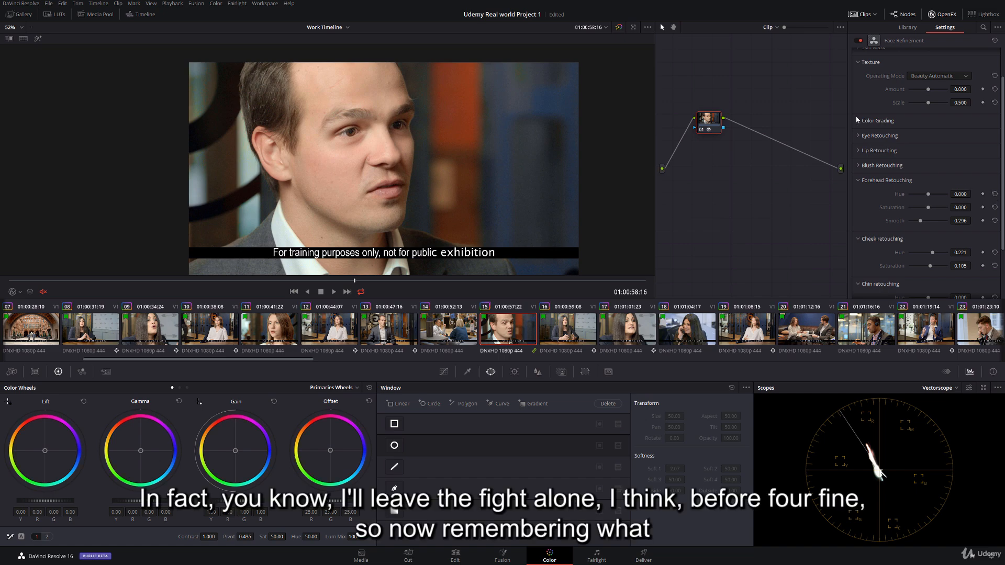
- Cool and desaturate the chin by setting Chin retouching Hue to -0.101 and Saturation to -0.137
{"action": "scroll", "coordinate": [885, 186], "scroll_direction": "down", "scroll_amount": 2}
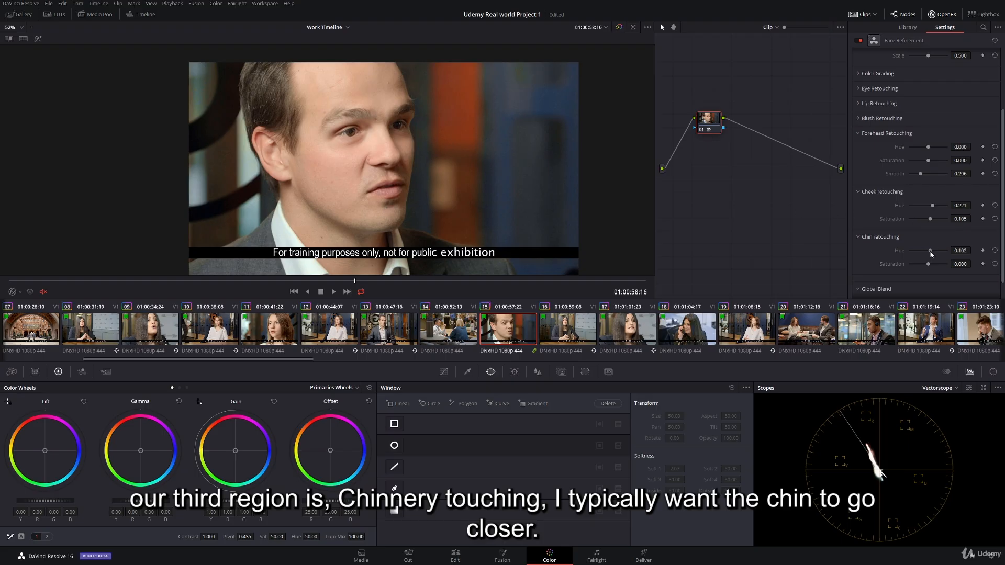
{"action": "mouse_move", "coordinate": [930, 252]}
{"action": "left_mouse_down"}
{"action": "mouse_move", "coordinate": [914, 253]}
{"action": "mouse_move", "coordinate": [938, 254]}
{"action": "mouse_move", "coordinate": [929, 254]}
{"action": "left_mouse_up"}
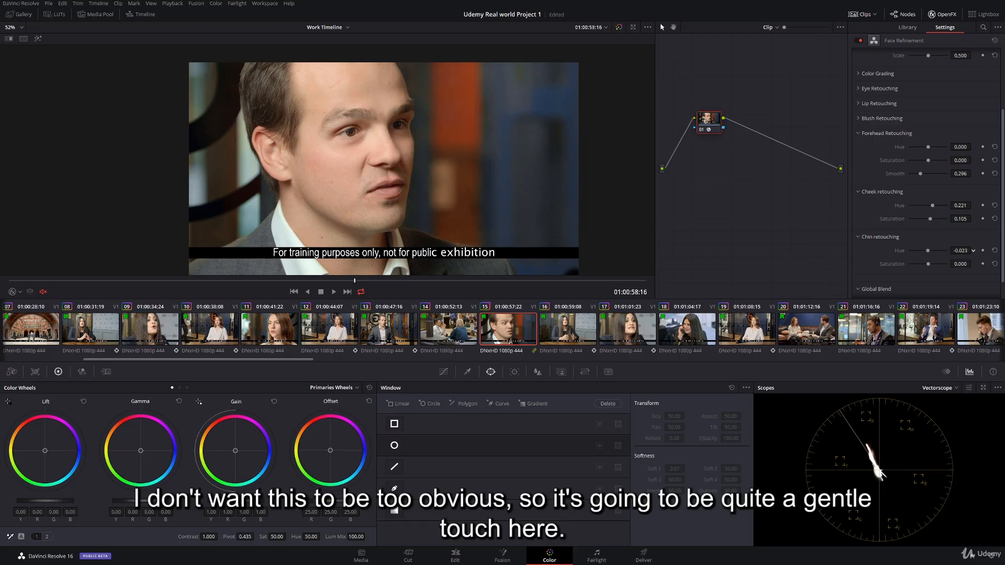
{"action": "mouse_move", "coordinate": [926, 251]}
{"action": "left_mouse_down"}
{"action": "mouse_move", "coordinate": [911, 251]}
{"action": "mouse_move", "coordinate": [996, 264]}
{"action": "mouse_move", "coordinate": [935, 264]}
{"action": "left_mouse_up"}
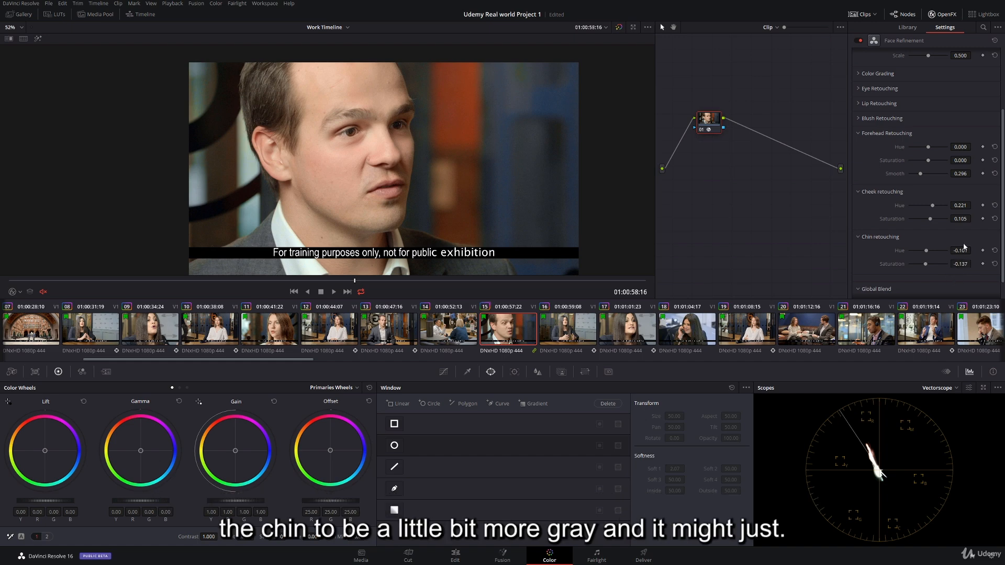
- Refine Cheek retouching by setting both Hue and Saturation to 0.100 for a subtle, healthier complexion
{"action": "mouse_move", "coordinate": [961, 205]}
{"action": "left_mouse_down"}
{"action": "mouse_move", "coordinate": [973, 205]}
{"action": "mouse_move", "coordinate": [974, 219]}
{"action": "mouse_move", "coordinate": [936, 223]}
{"action": "mouse_move", "coordinate": [973, 219]}
{"action": "left_mouse_up"}
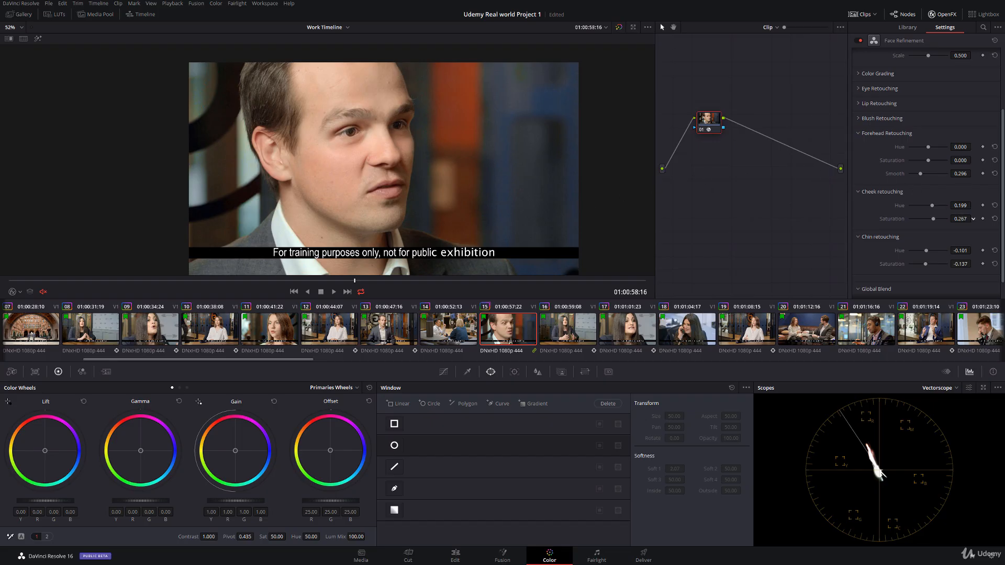
{"action": "left_click_drag", "start_coordinate": [973, 219], "coordinate": [974, 219]}
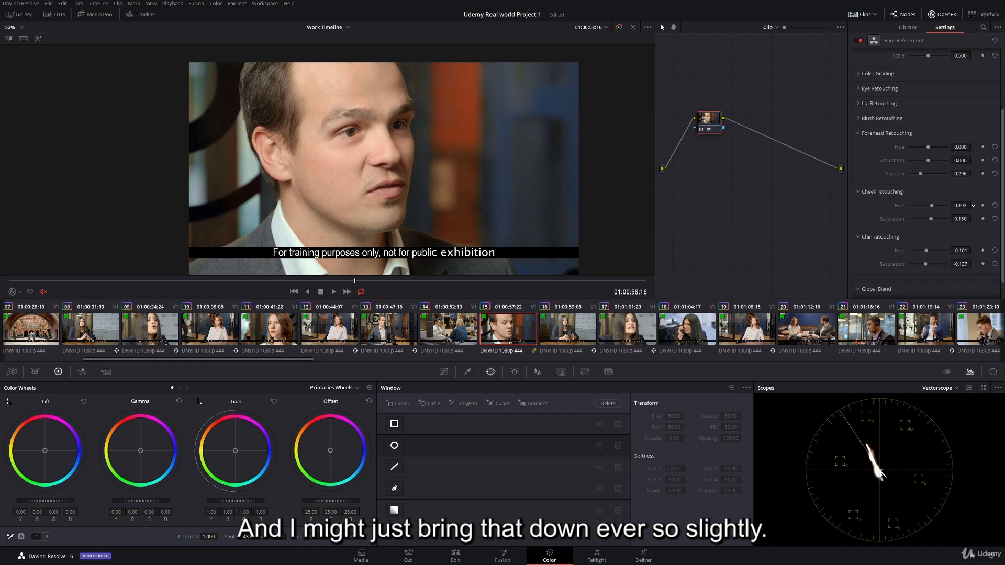
{"action": "left_click_drag", "start_coordinate": [974, 205], "coordinate": [973, 205]}
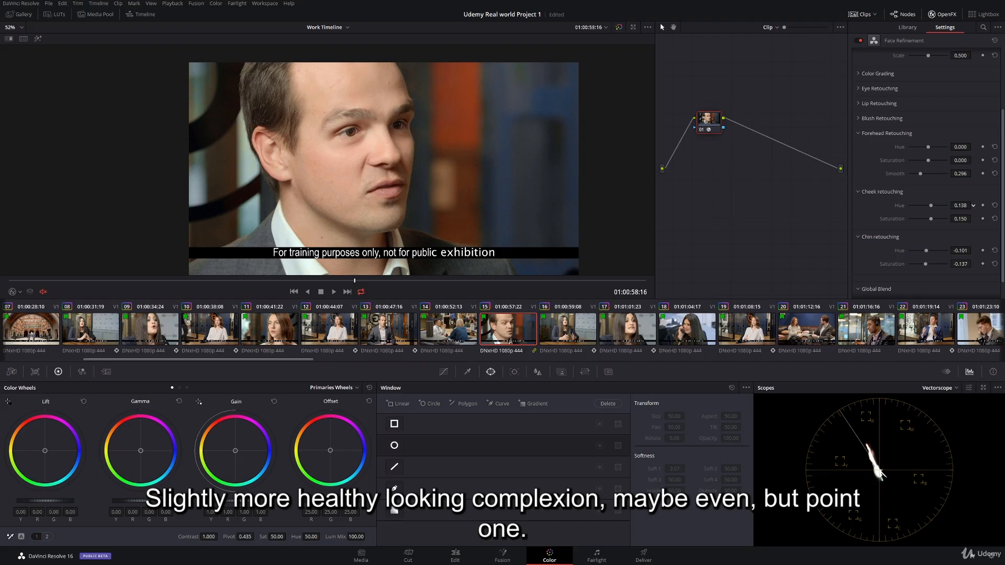
{"action": "left_click_drag", "start_coordinate": [967, 217], "coordinate": [957, 217]}
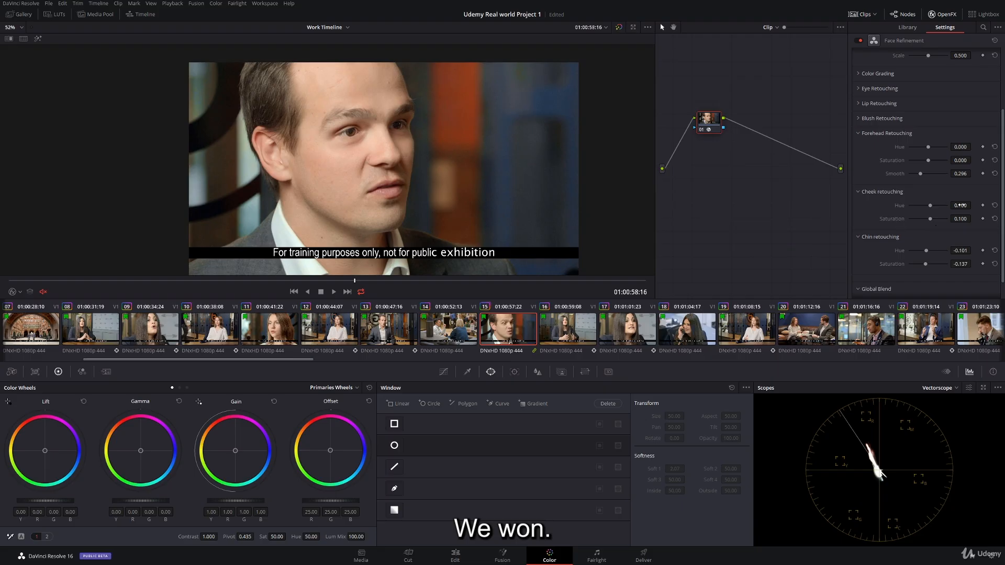
- Toggle the Face Refinement node off and on to compare the face before and after the effect
{"action": "left_click", "coordinate": [701, 131]}
{"action": "left_click", "coordinate": [701, 132]}
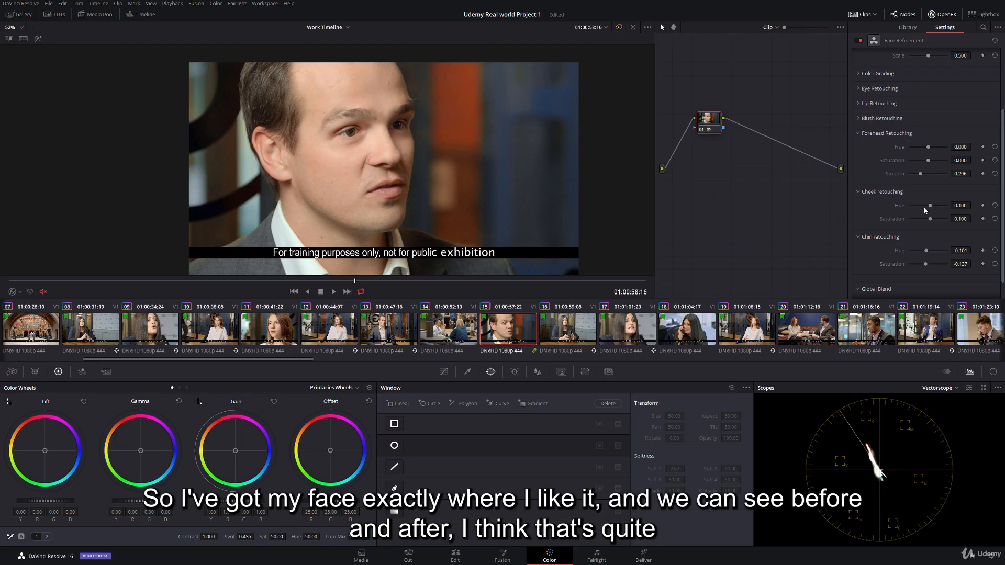
{"action": "left_click", "coordinate": [702, 130]}
{"action": "left_click", "coordinate": [701, 129]}
{"action": "scroll", "coordinate": [474, 140], "scroll_direction": "down", "scroll_amount": 3}
{"action": "scroll", "coordinate": [469, 140], "scroll_direction": "up", "scroll_amount": 1}
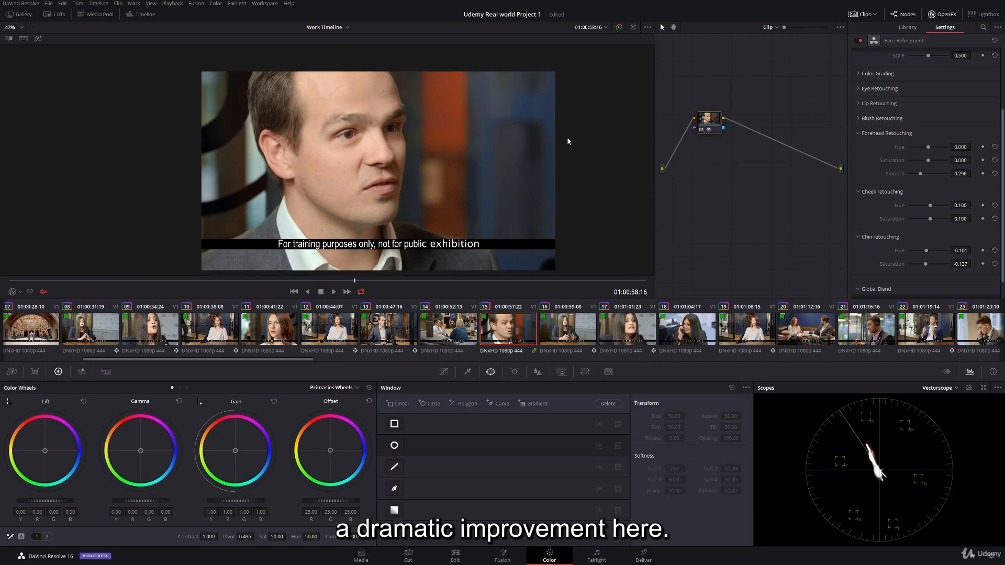
{"action": "left_click", "coordinate": [702, 129]}
{"action": "left_click", "coordinate": [701, 130]}
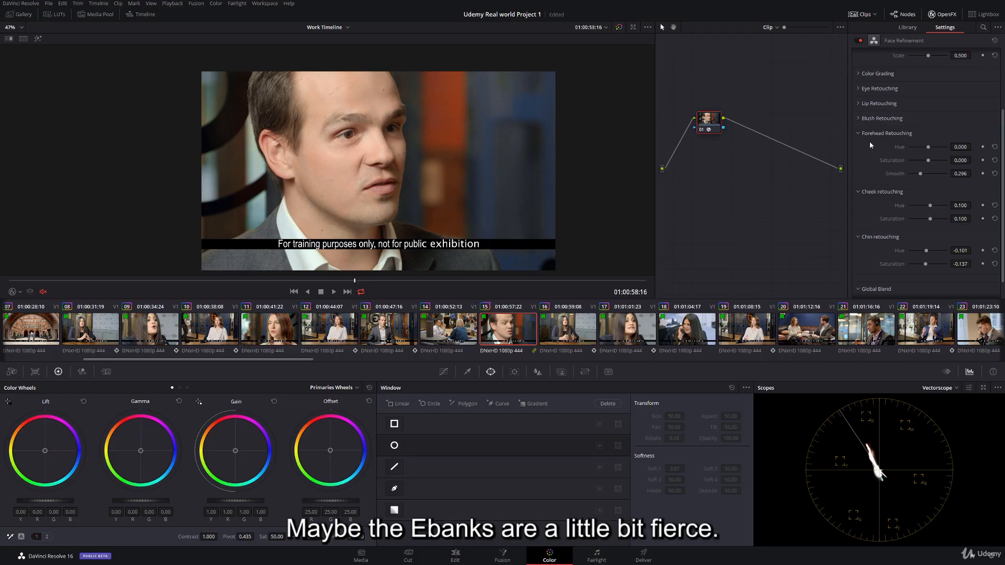
- Soften the Eye Retouching by setting Eyebag Removal to 0.150 and Eye Light to 0.175
{"action": "left_click", "coordinate": [860, 89]}
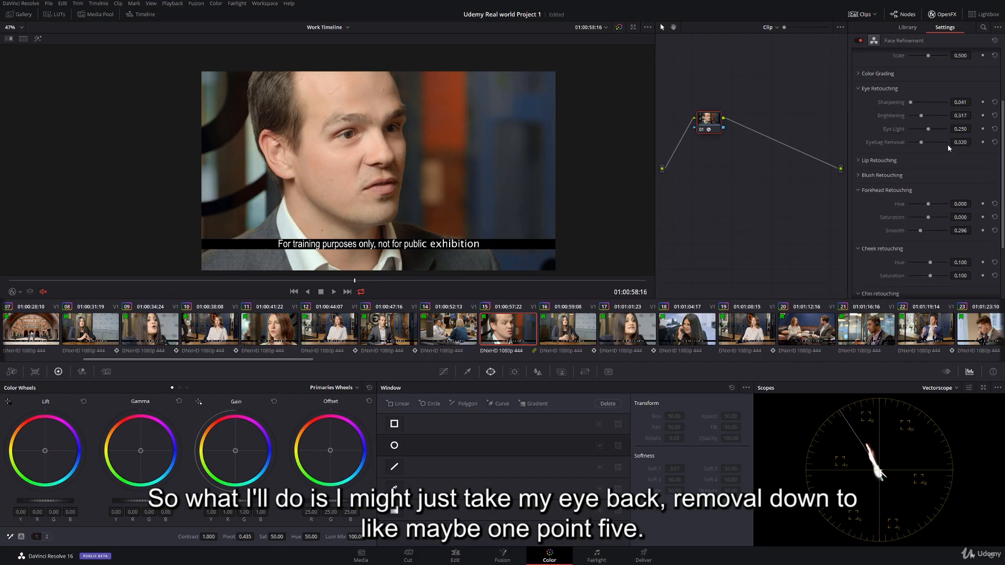
{"action": "left_click_drag", "start_coordinate": [960, 142], "coordinate": [973, 142]}
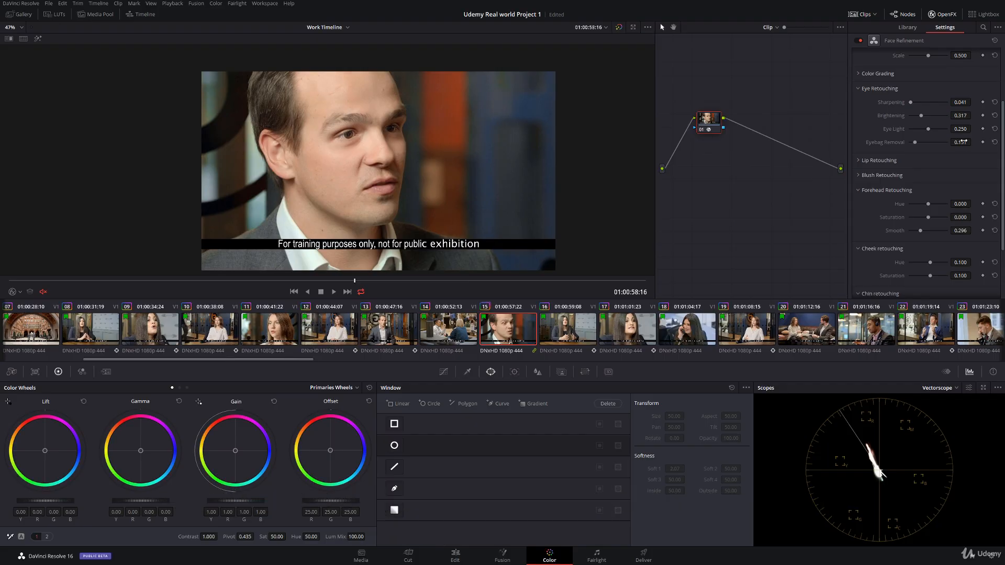
{"action": "left_click_drag", "start_coordinate": [963, 141], "coordinate": [973, 142]}
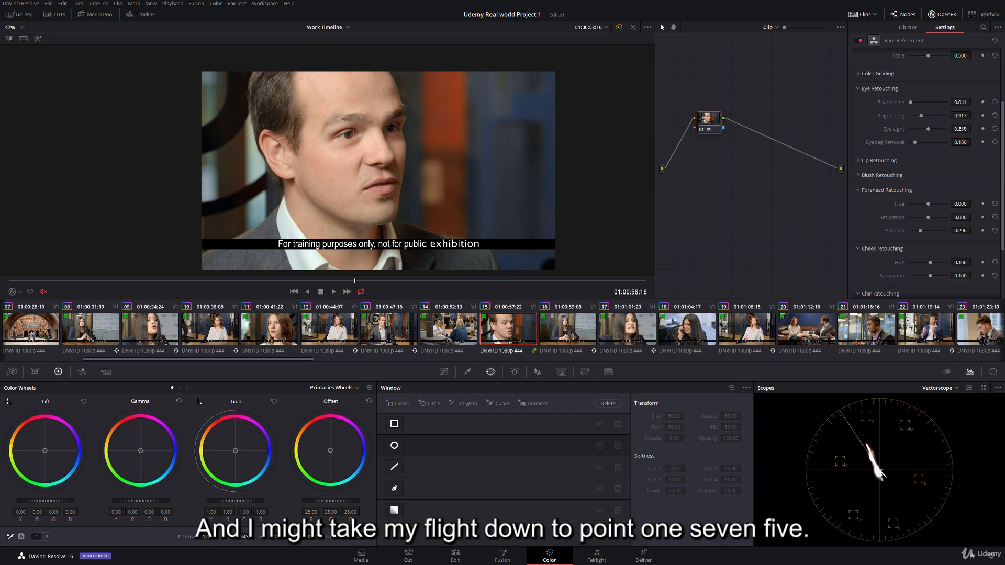
{"action": "left_click_drag", "start_coordinate": [961, 128], "coordinate": [973, 129]}
{"action": "left_click", "coordinate": [863, 89]}
{"action": "scroll", "coordinate": [377, 139], "scroll_direction": "up", "scroll_amount": 1}
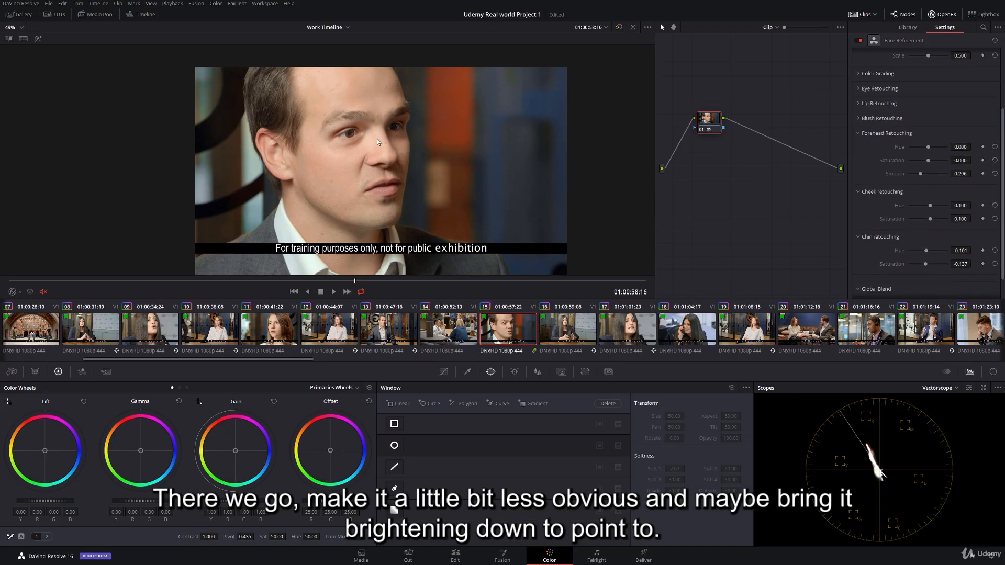
- Reduce the eye Brightening to about 0.2 and compare the face with the node off and on
{"action": "left_click", "coordinate": [862, 89]}
{"action": "left_click_drag", "start_coordinate": [960, 115], "coordinate": [945, 115]}
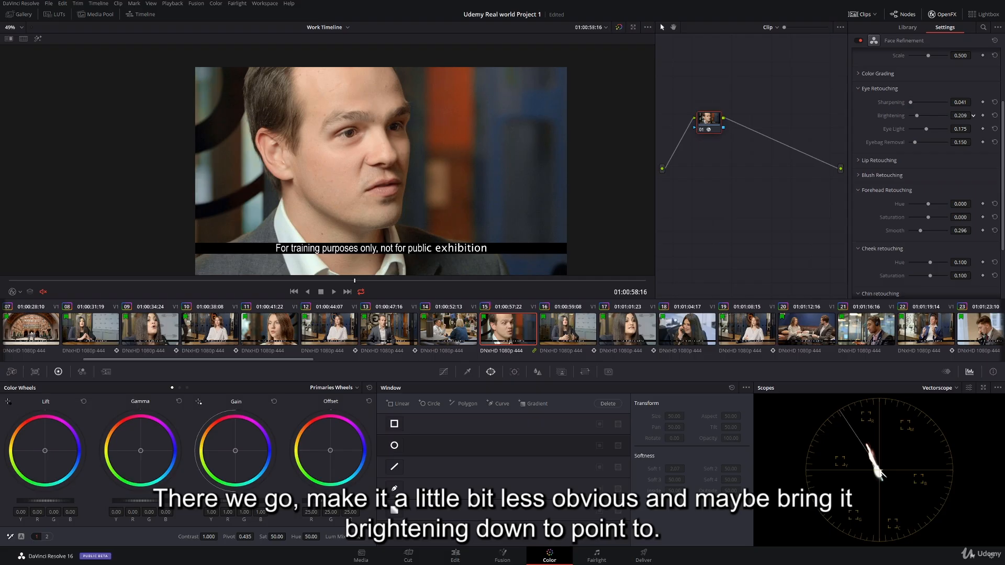
{"action": "left_click", "coordinate": [859, 89]}
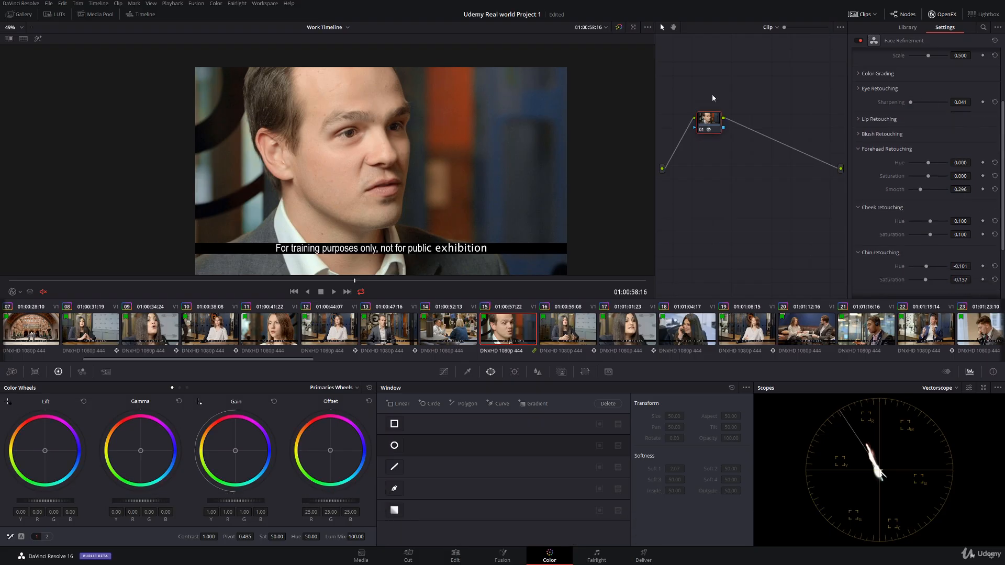
{"action": "left_click", "coordinate": [703, 130]}
{"action": "left_click", "coordinate": [703, 130]}
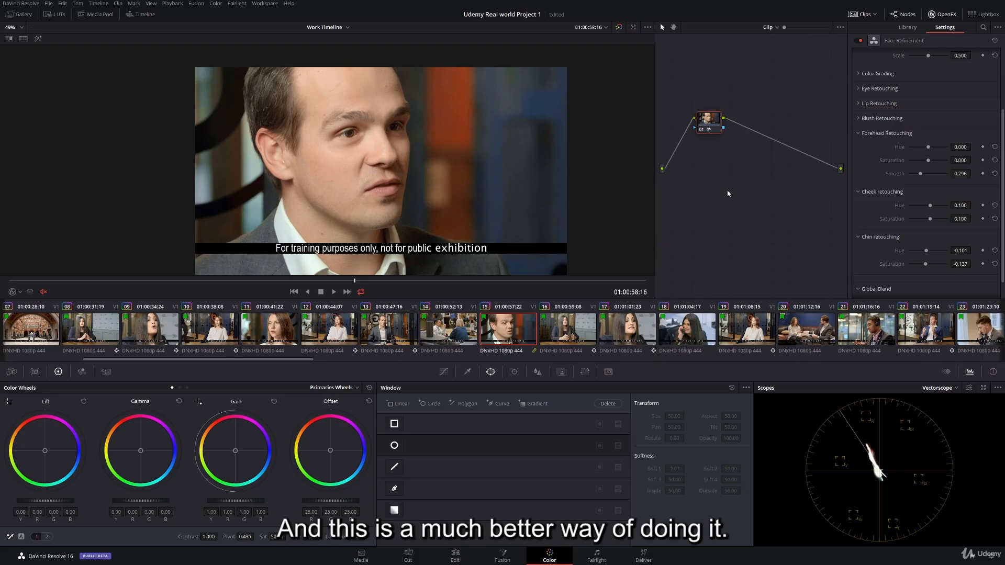
- Set Face Refinement's Global Blend to 0.153 so the effect is less obvious
{"action": "scroll", "coordinate": [920, 194], "scroll_direction": "down", "scroll_amount": 1}
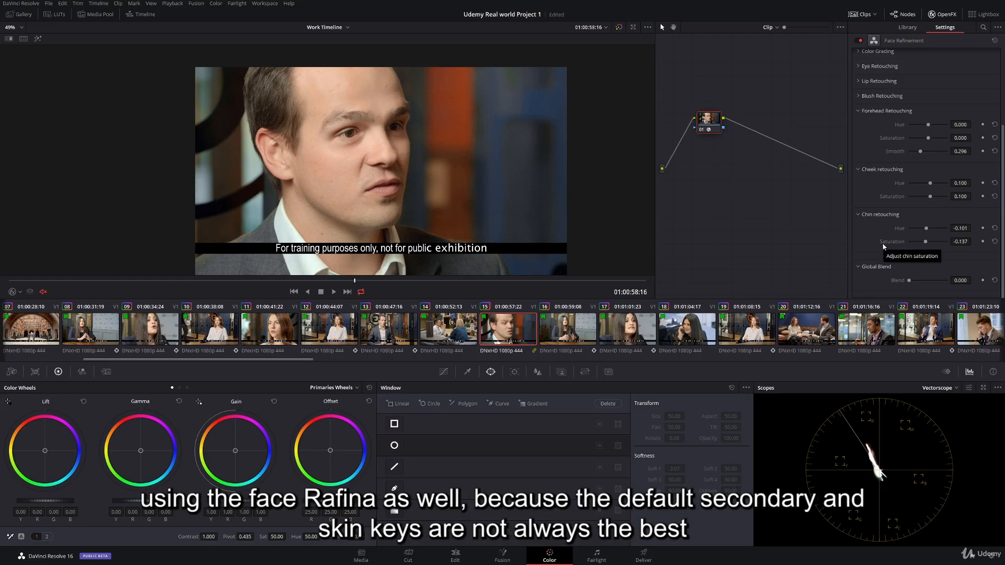
{"action": "scroll", "coordinate": [912, 119], "scroll_direction": "up", "scroll_amount": 5}
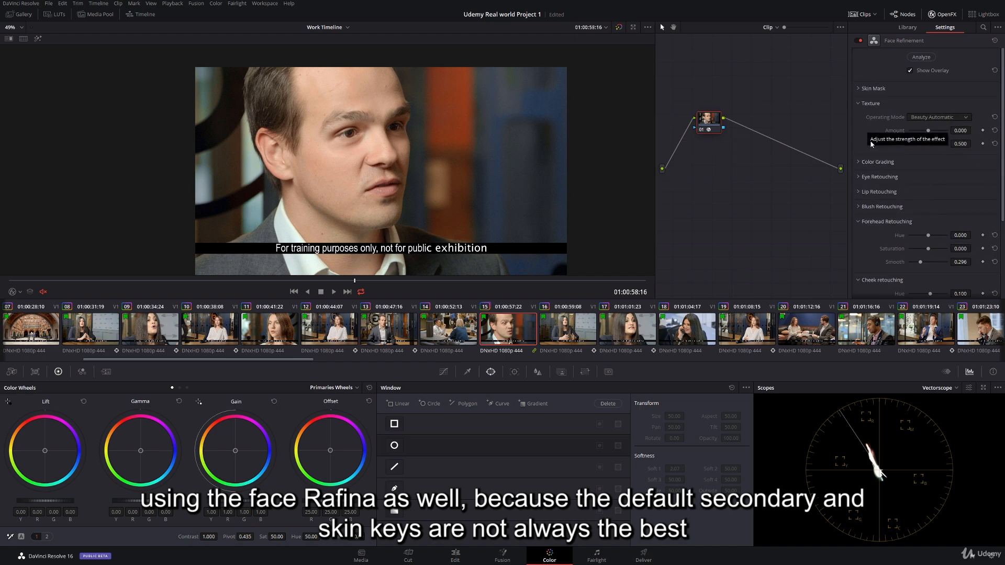
{"action": "scroll", "coordinate": [869, 131], "scroll_direction": "down", "scroll_amount": 5}
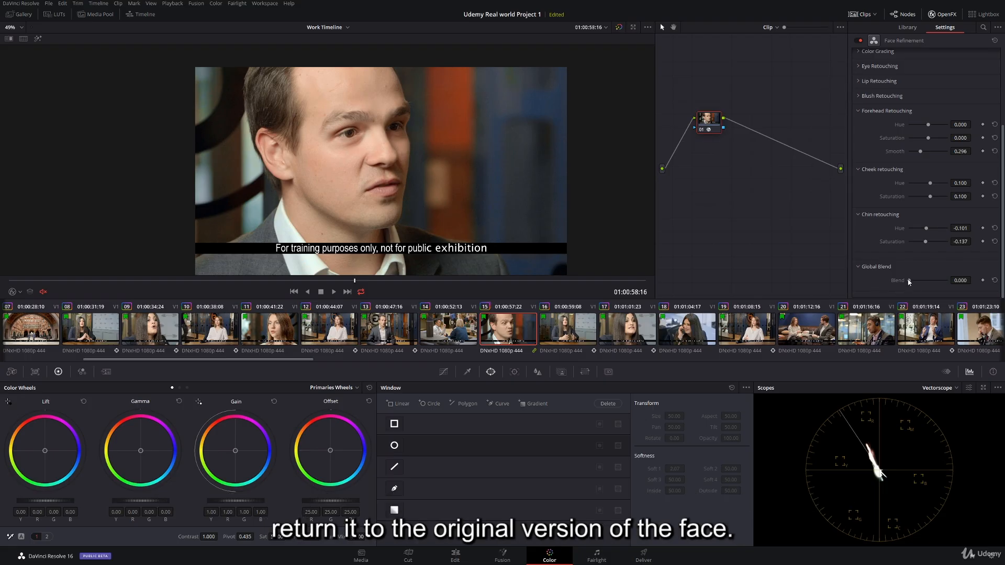
{"action": "mouse_move", "coordinate": [909, 282]}
{"action": "left_mouse_down"}
{"action": "mouse_move", "coordinate": [940, 283]}
{"action": "mouse_move", "coordinate": [855, 278]}
{"action": "left_mouse_up"}
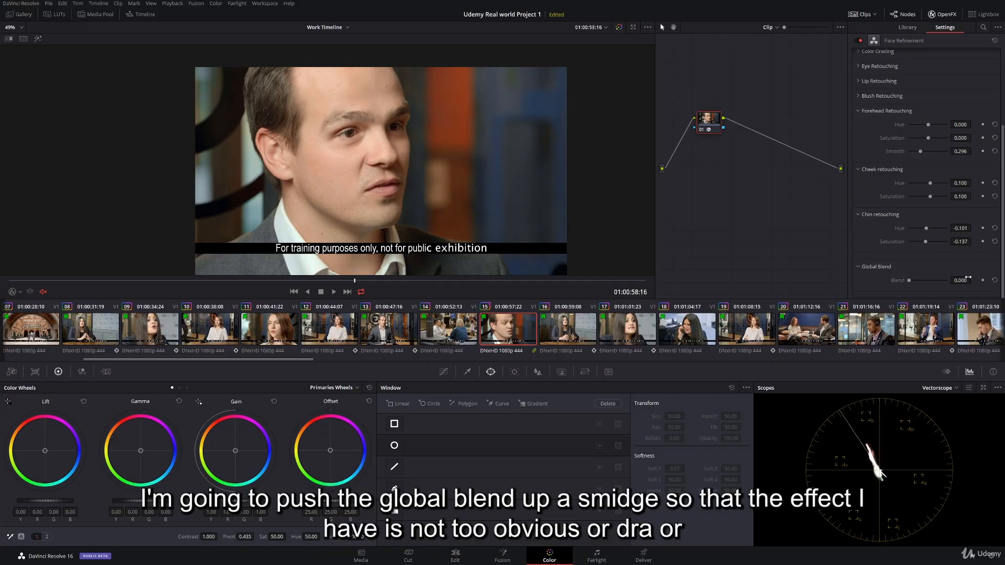
{"action": "left_click_drag", "start_coordinate": [961, 280], "coordinate": [984, 280]}
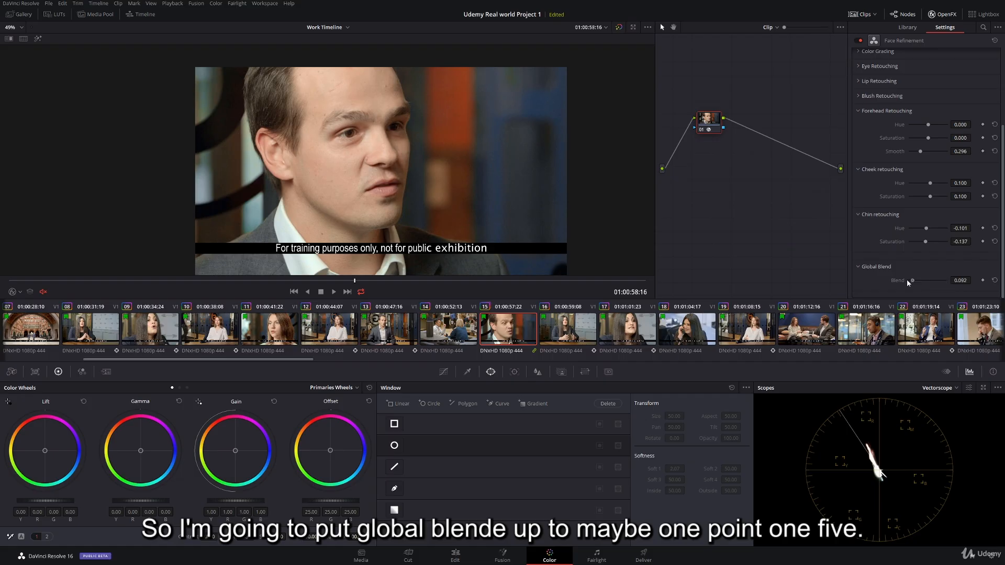
{"action": "left_click_drag", "start_coordinate": [916, 282], "coordinate": [917, 282]}
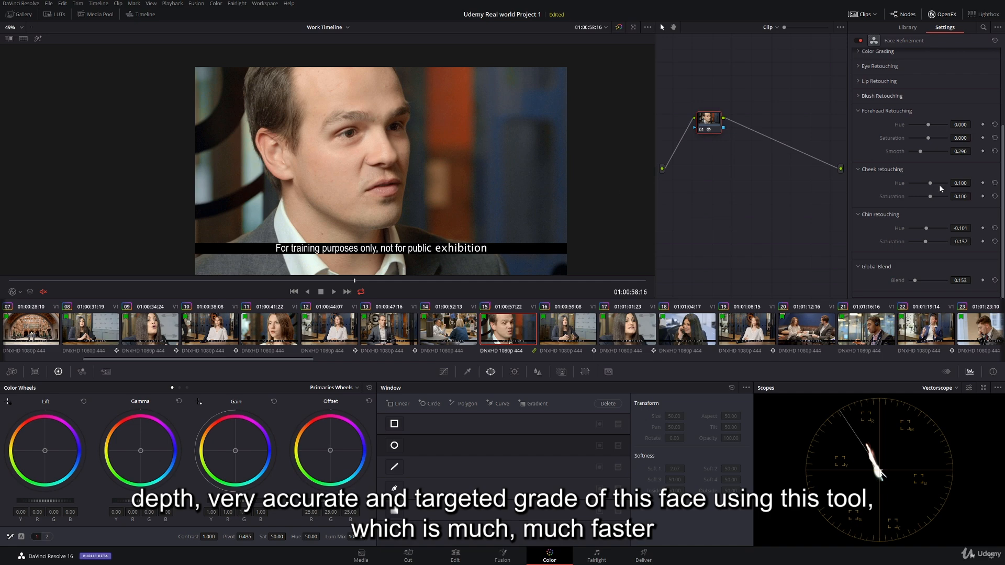
- Show the skin mask in the viewer and compare it with and without the face mask
{"action": "scroll", "coordinate": [915, 144], "scroll_direction": "up", "scroll_amount": 3}
{"action": "scroll", "coordinate": [906, 98], "scroll_direction": "down", "scroll_amount": 3}
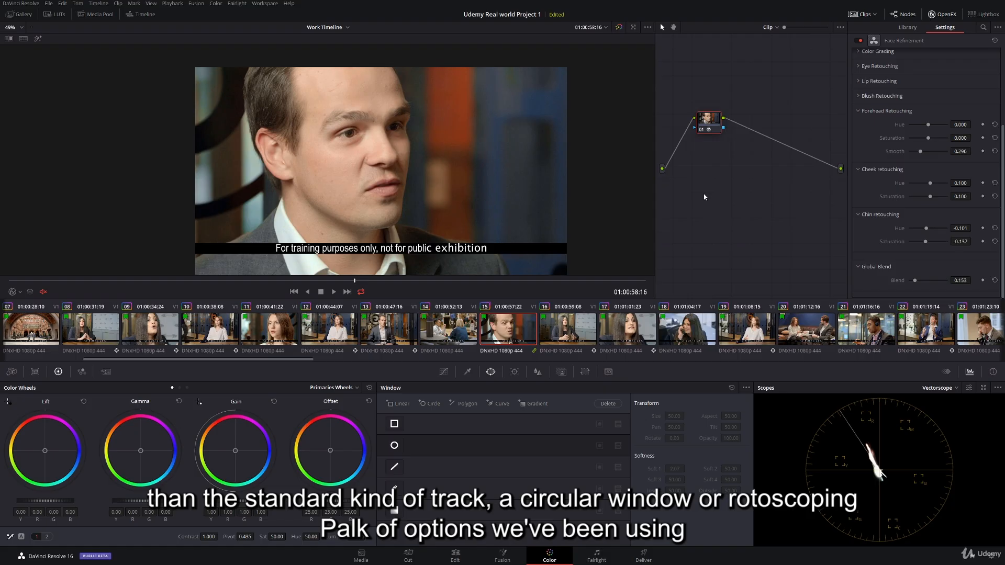
{"action": "scroll", "coordinate": [901, 233], "scroll_direction": "up", "scroll_amount": 4}
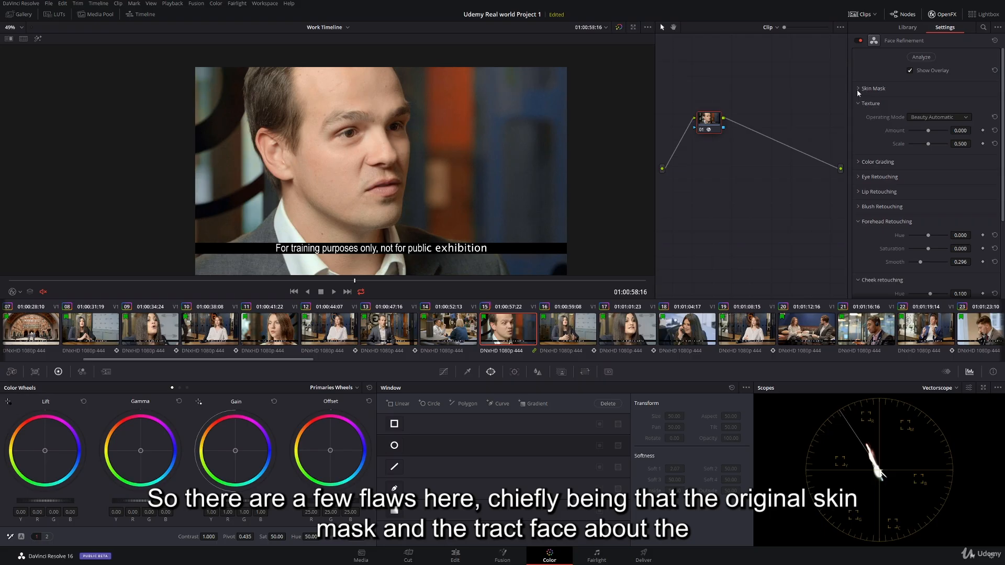
{"action": "left_click", "coordinate": [860, 88]}
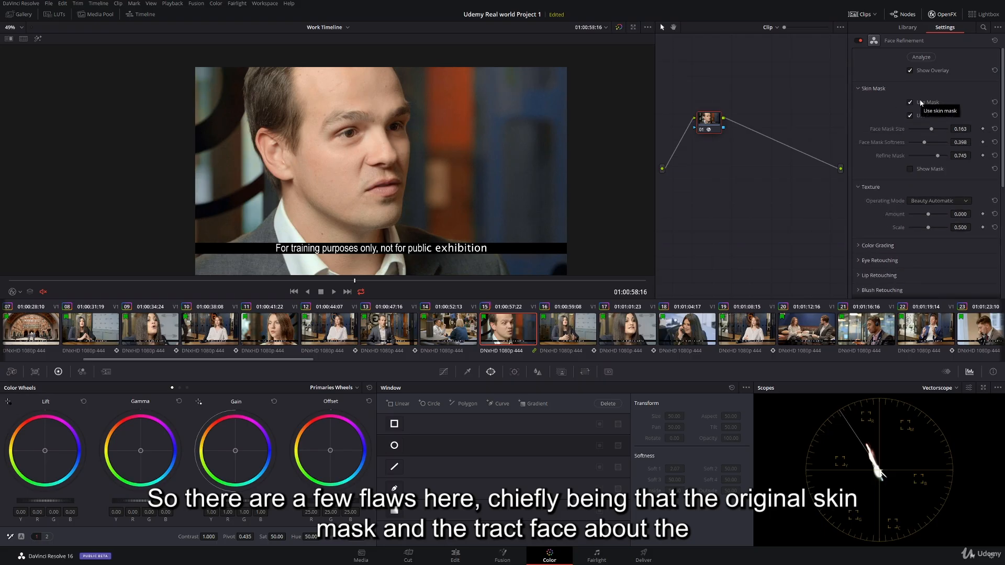
{"action": "left_click", "coordinate": [911, 169]}
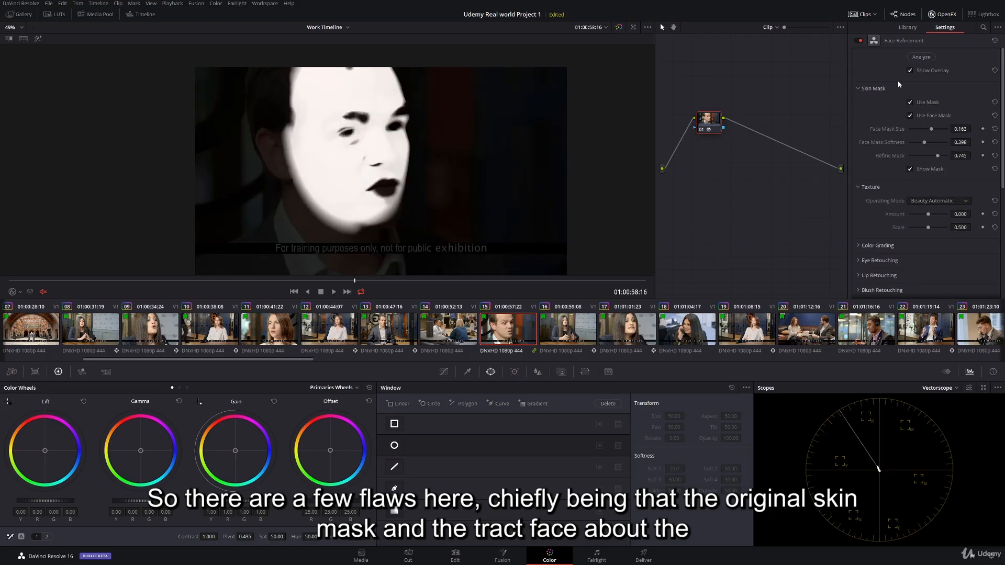
{"action": "left_click", "coordinate": [911, 115]}
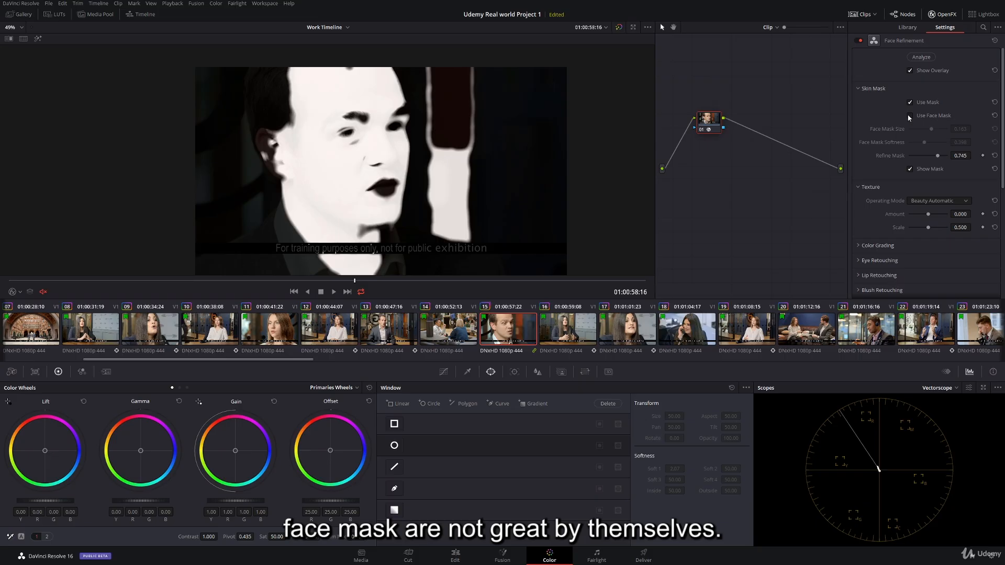
{"action": "left_click", "coordinate": [910, 116]}
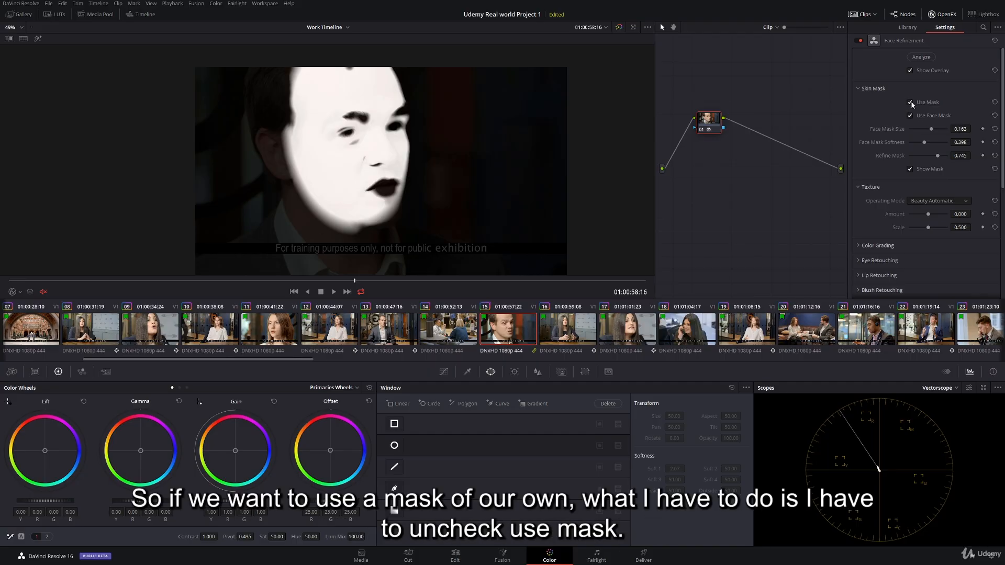
- Disable Use Mask and Show Mask for the skin mask, and check the OpenFX overlay on the face before hiding it
{"action": "left_click", "coordinate": [911, 103]}
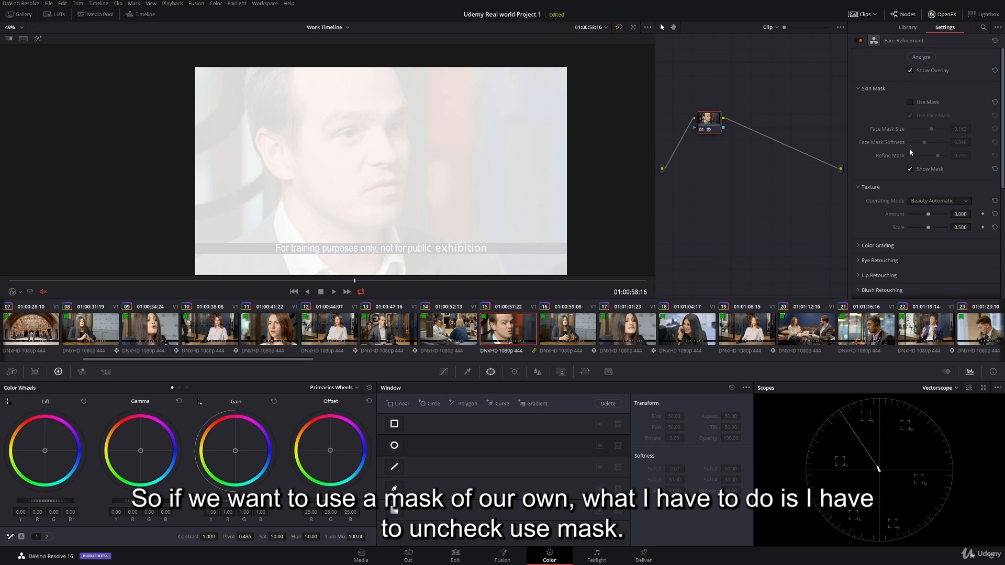
{"action": "left_click", "coordinate": [910, 169]}
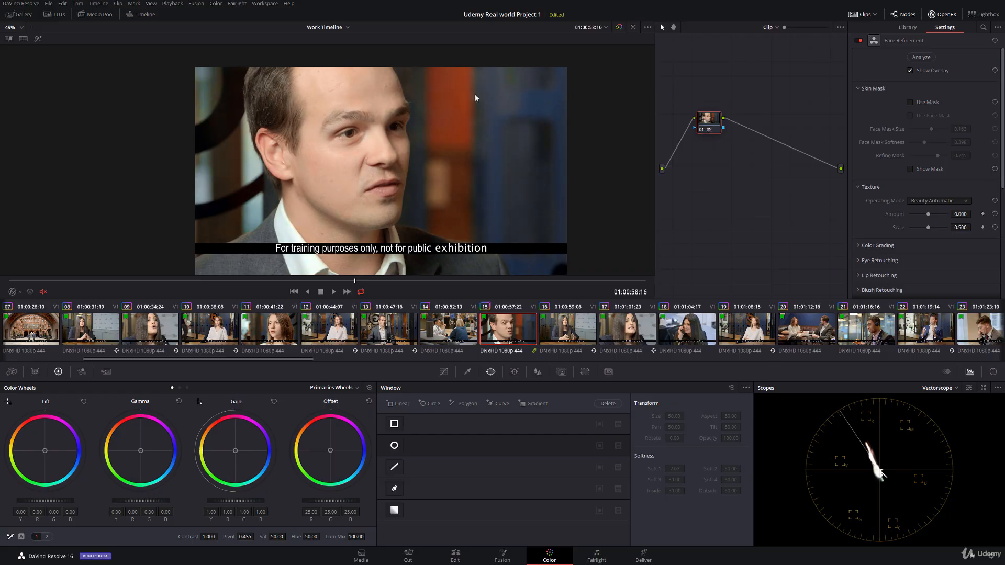
{"action": "left_click", "coordinate": [16, 292]}
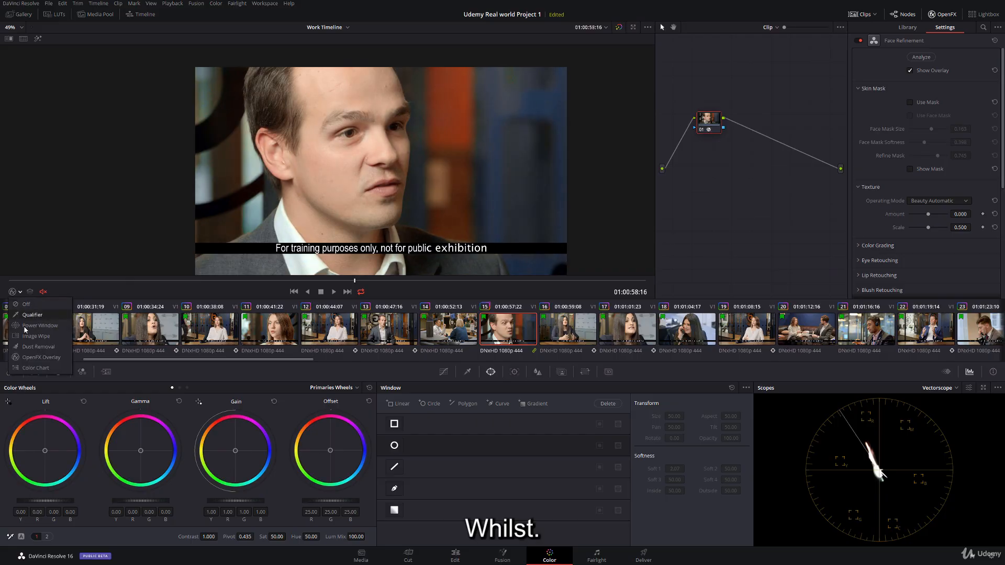
{"action": "left_click", "coordinate": [32, 359]}
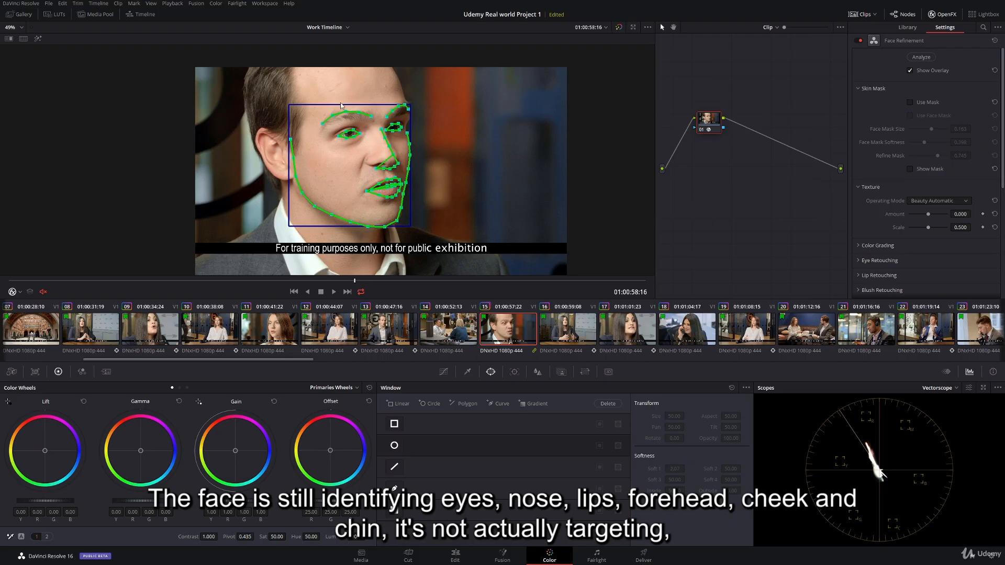
{"action": "left_click", "coordinate": [12, 292]}
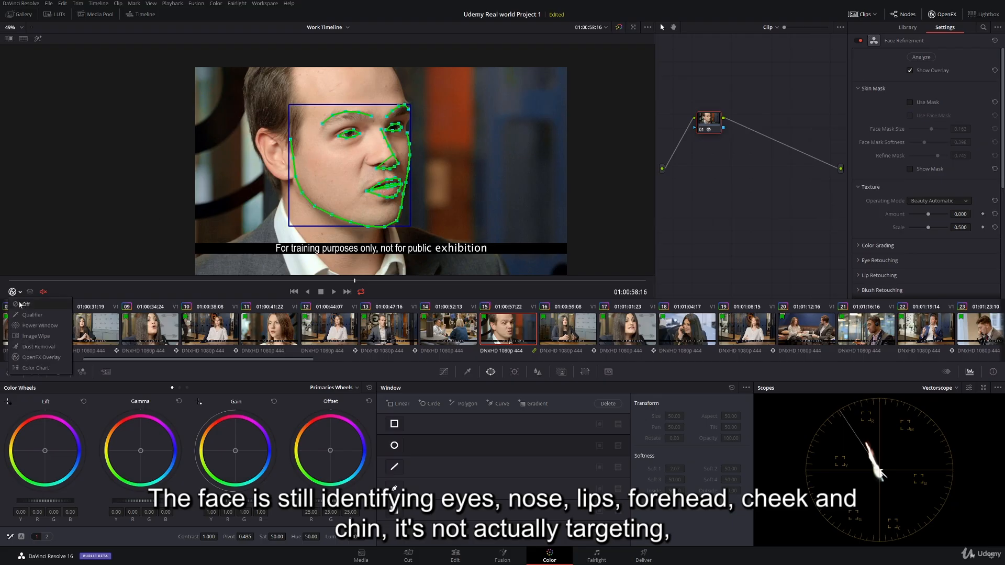
{"action": "left_click", "coordinate": [23, 314]}
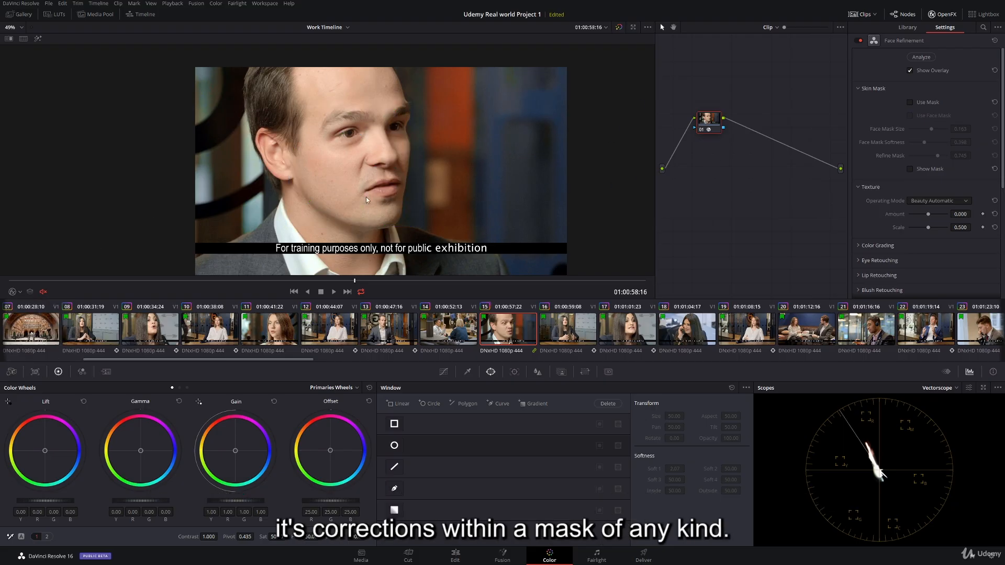
- Try a triangular curve window on the face to limit the Face Refinement effect
{"action": "left_click_drag", "start_coordinate": [708, 118], "coordinate": [712, 119]}
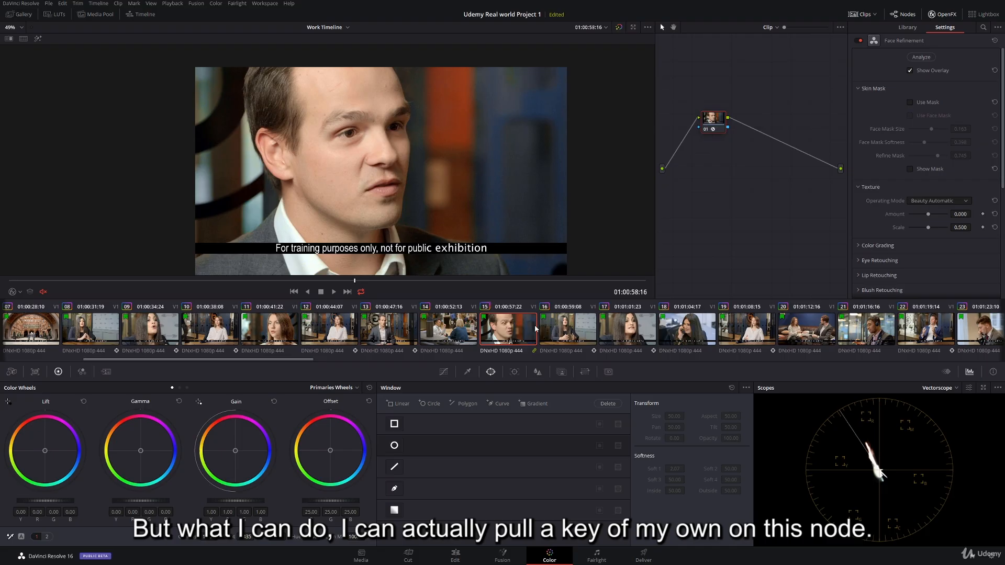
{"action": "left_click", "coordinate": [468, 372]}
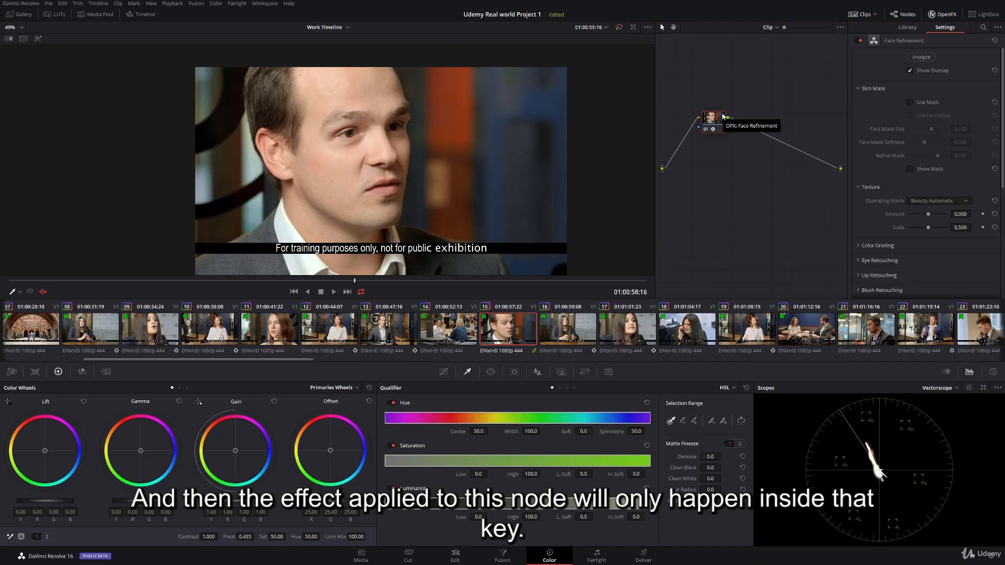
{"action": "left_click", "coordinate": [490, 371]}
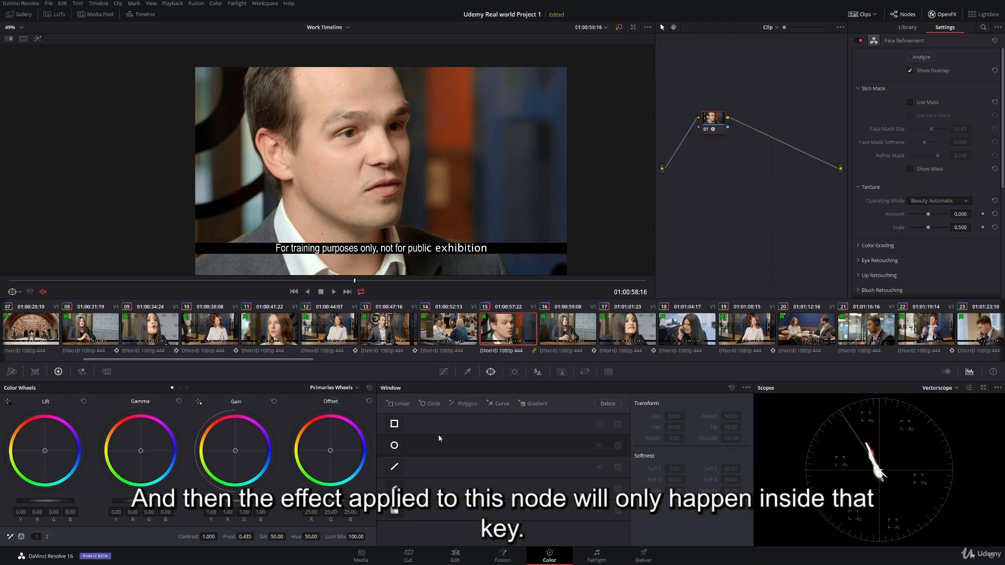
{"action": "left_click", "coordinate": [303, 167]}
{"action": "left_click", "coordinate": [371, 96]}
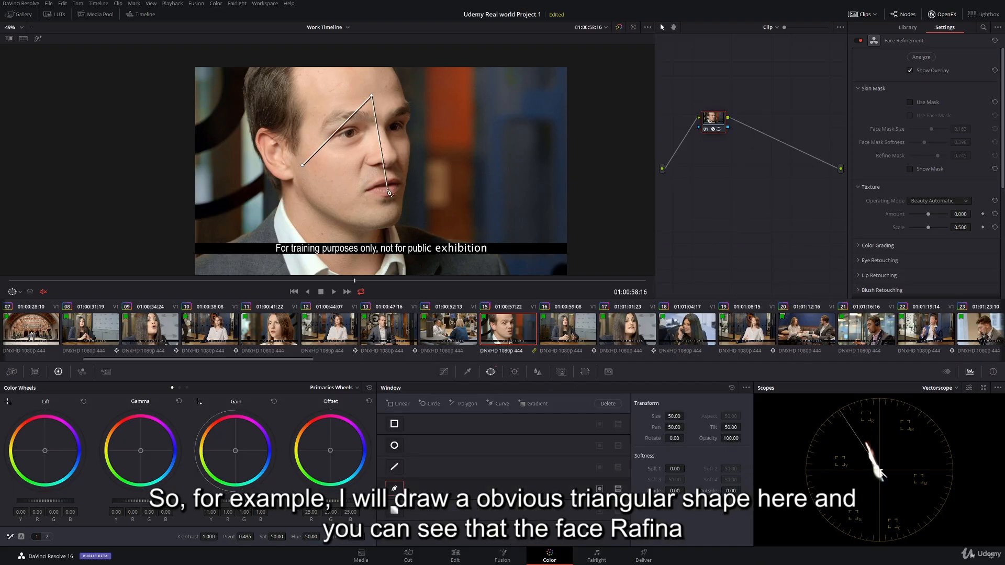
{"action": "left_click", "coordinate": [387, 189]}
{"action": "left_click", "coordinate": [304, 167]}
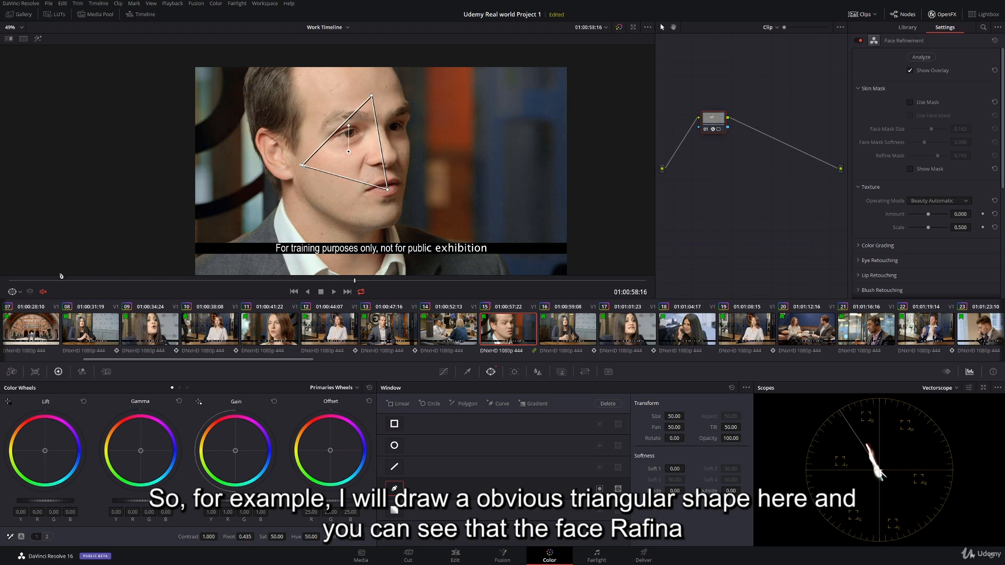
- Inspect the face with the window outline hidden, and reset the triangular window
{"action": "left_click", "coordinate": [12, 292]}
{"action": "left_click", "coordinate": [22, 306]}
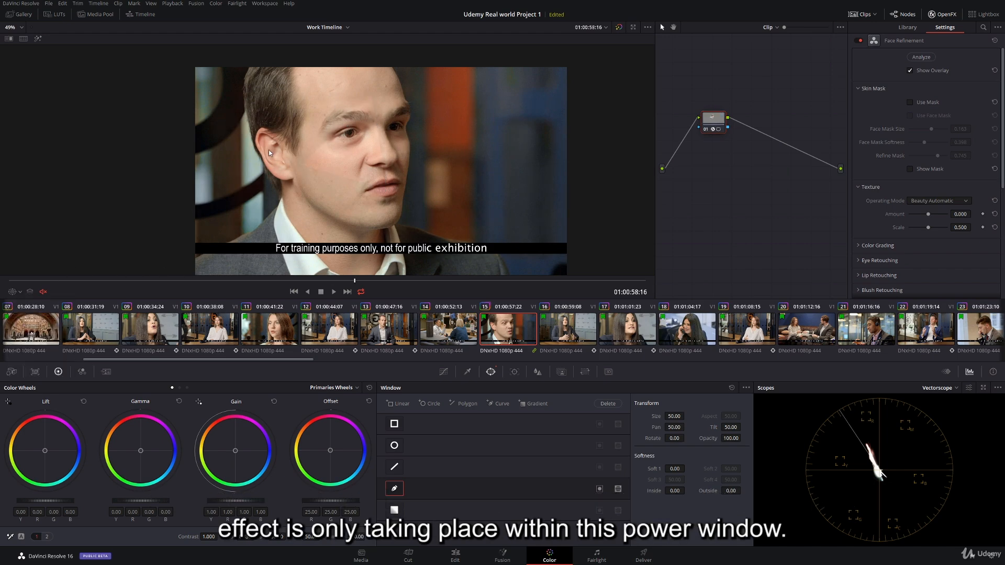
{"action": "left_click", "coordinate": [13, 292]}
{"action": "left_click", "coordinate": [22, 306]}
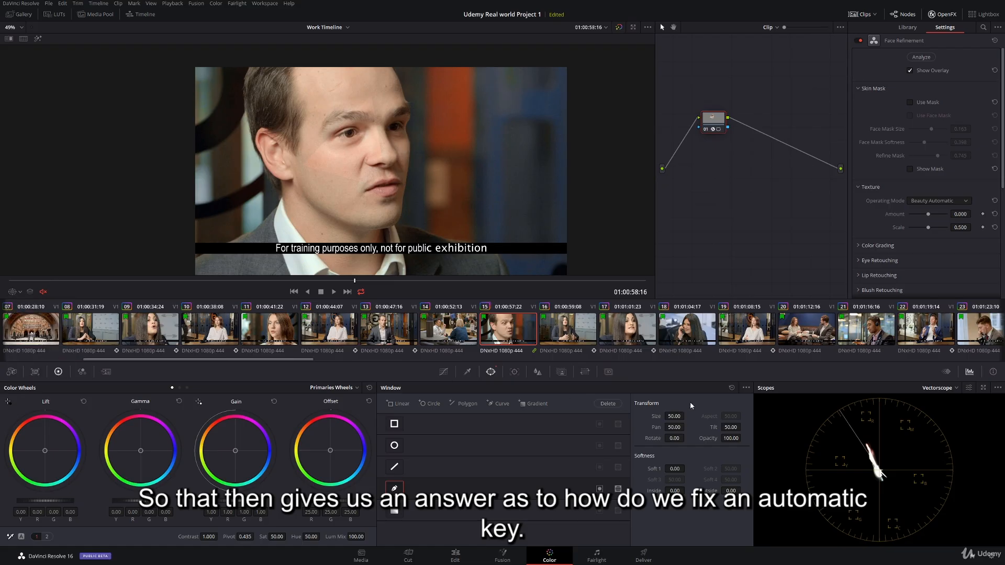
{"action": "left_click", "coordinate": [732, 389]}
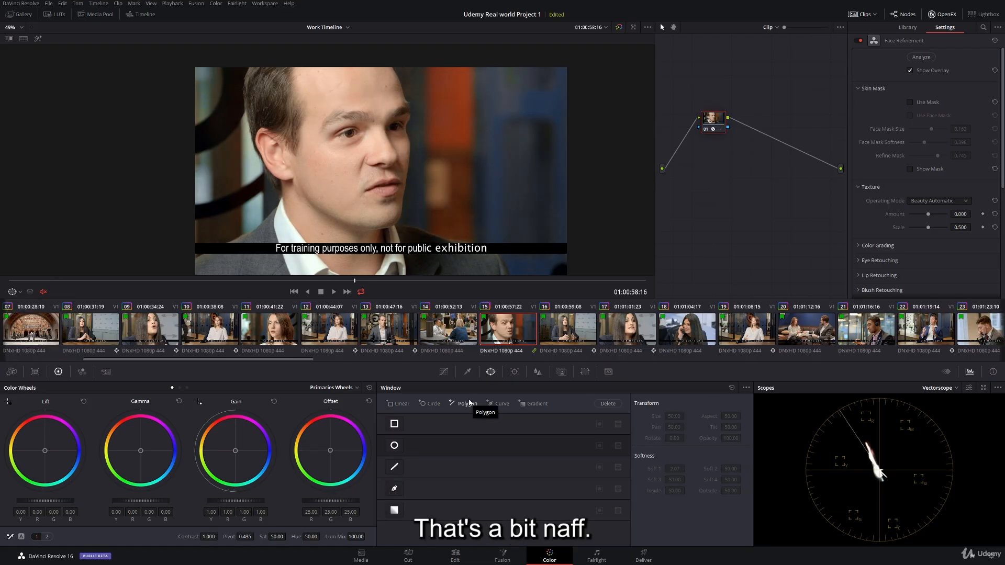
- Pull an HSL qualifier key from the man's skin and resample it with the Highlight view on
{"action": "left_click", "coordinate": [468, 372]}
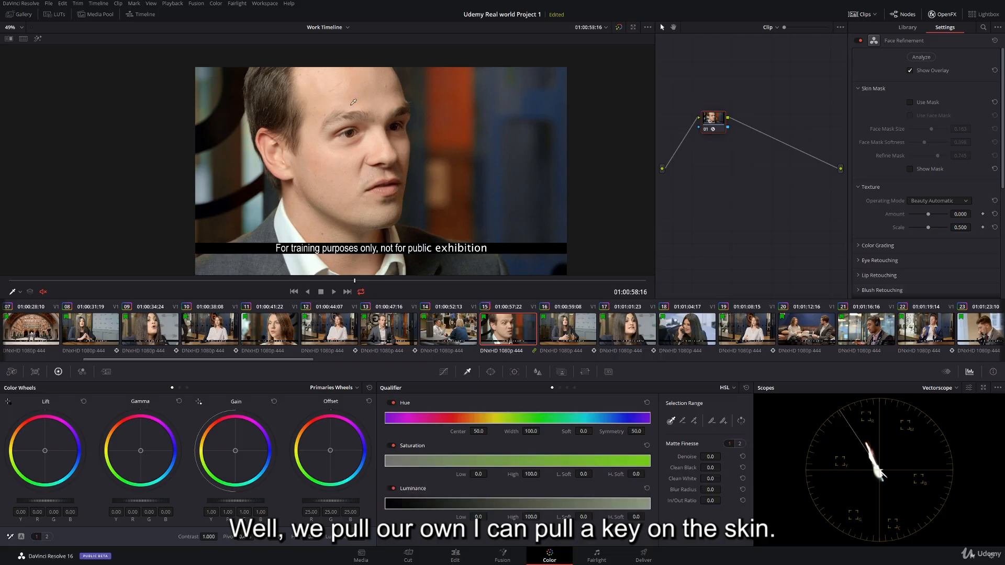
{"action": "mouse_move", "coordinate": [350, 105]}
{"action": "left_mouse_down"}
{"action": "mouse_move", "coordinate": [383, 102]}
{"action": "mouse_move", "coordinate": [360, 96]}
{"action": "left_mouse_up"}
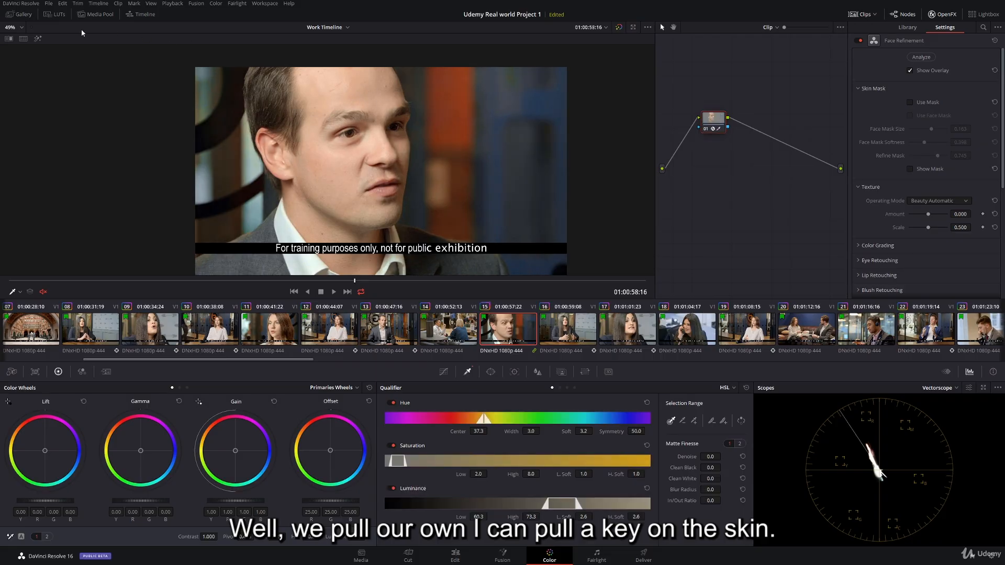
{"action": "left_click", "coordinate": [38, 39]}
{"action": "left_click_drag", "start_coordinate": [361, 157], "coordinate": [335, 152]}
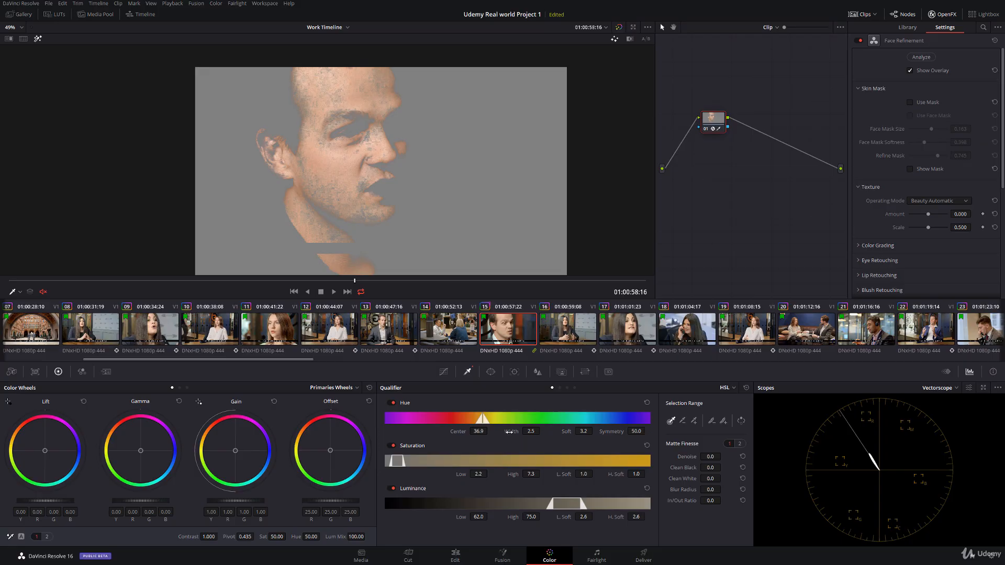
- Refine the skin key with Hue Center 36.4, Width 9.5 and Symmetry 48.1, Saturation Low 2.3 and Luminance Low 54.7
{"action": "left_click_drag", "start_coordinate": [531, 432], "coordinate": [555, 431]}
{"action": "mouse_move", "coordinate": [479, 517]}
{"action": "left_mouse_down"}
{"action": "mouse_move", "coordinate": [445, 517]}
{"action": "mouse_move", "coordinate": [490, 516]}
{"action": "left_mouse_up"}
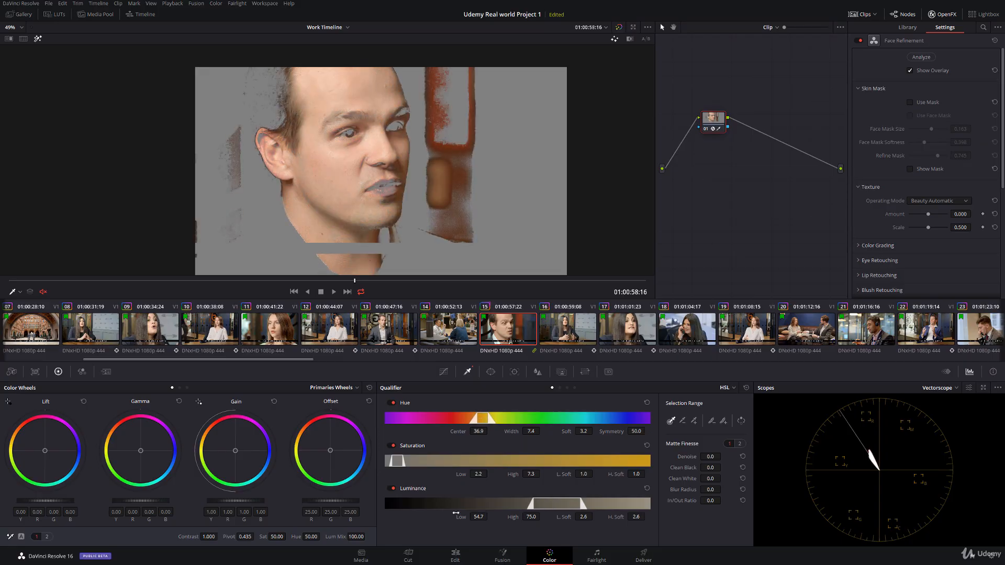
{"action": "left_click_drag", "start_coordinate": [478, 473], "coordinate": [489, 473]}
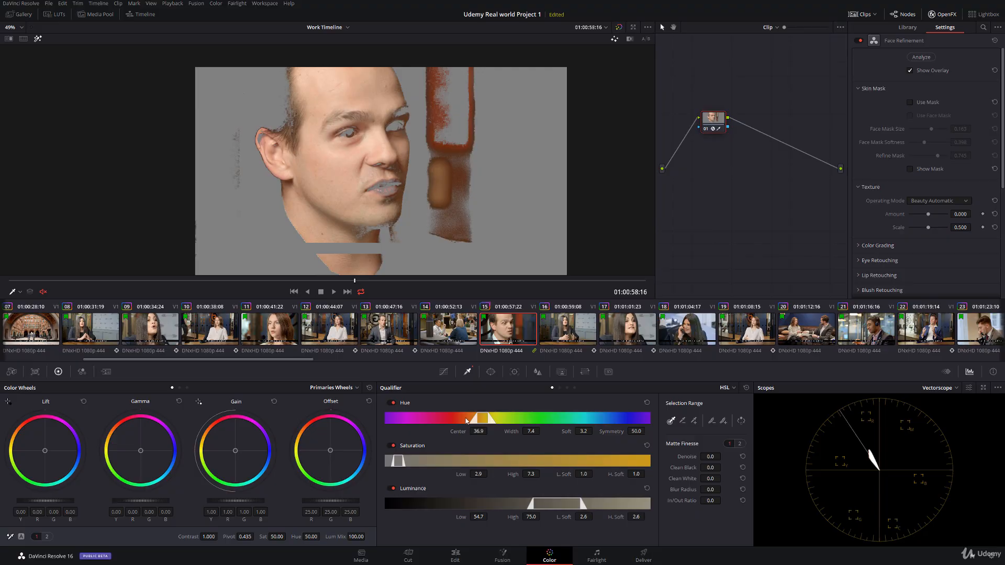
{"action": "mouse_move", "coordinate": [635, 432]}
{"action": "left_mouse_down"}
{"action": "mouse_move", "coordinate": [621, 431]}
{"action": "mouse_move", "coordinate": [647, 432]}
{"action": "left_mouse_up"}
{"action": "mouse_move", "coordinate": [500, 430]}
{"action": "left_mouse_down"}
{"action": "mouse_move", "coordinate": [466, 432]}
{"action": "mouse_move", "coordinate": [490, 430]}
{"action": "left_mouse_up"}
{"action": "left_click_drag", "start_coordinate": [499, 476], "coordinate": [490, 475]}
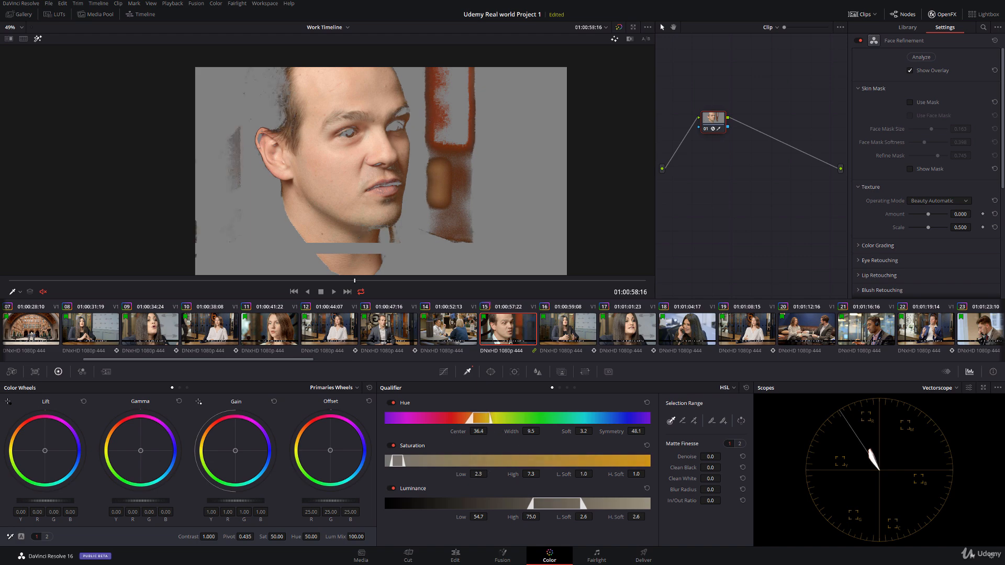
- Clean the skin matte with Clean Black 11.9, Clean White 10.7 and Blur Radius 8.4, and turn off the Highlight view
{"action": "left_click_drag", "start_coordinate": [723, 467], "coordinate": [663, 488]}
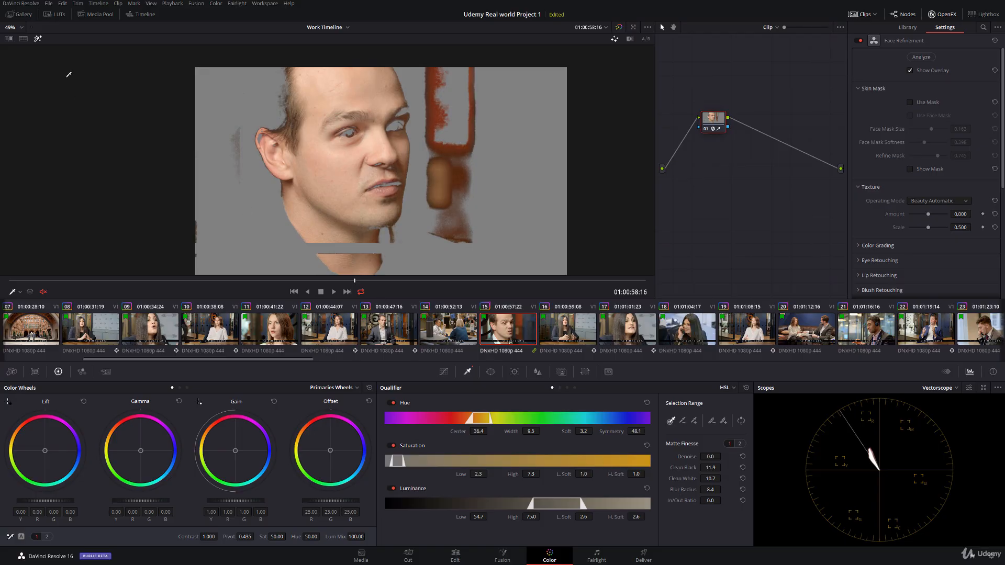
{"action": "left_click", "coordinate": [38, 38]}
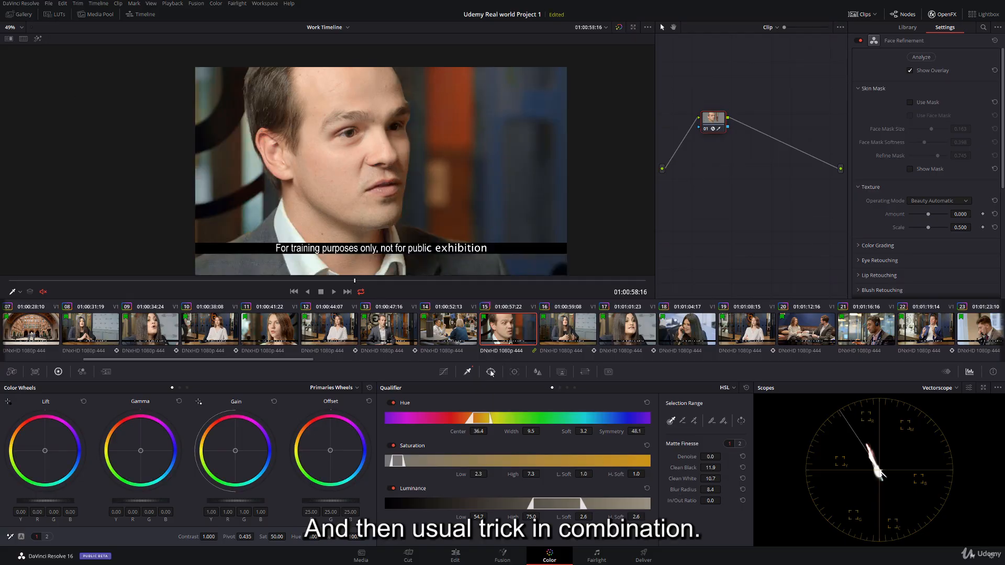
- Draw a closed curve window around the man's head and chin, and soften its inside and outside edges
{"action": "left_click", "coordinate": [492, 372]}
{"action": "left_click", "coordinate": [395, 489]}
{"action": "left_click", "coordinate": [394, 56]}
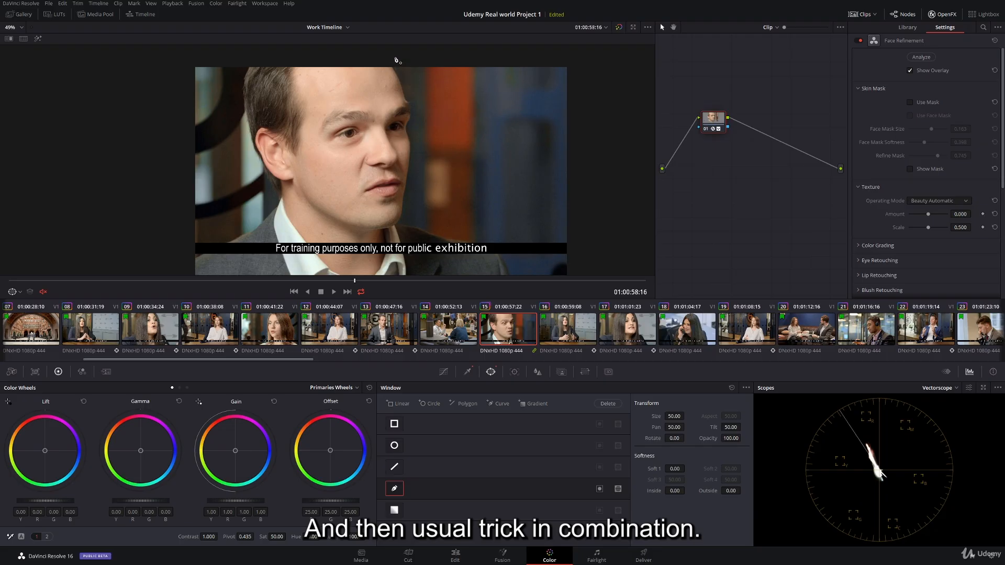
{"action": "left_click", "coordinate": [424, 85]}
{"action": "left_click", "coordinate": [418, 168]}
{"action": "left_click", "coordinate": [414, 230]}
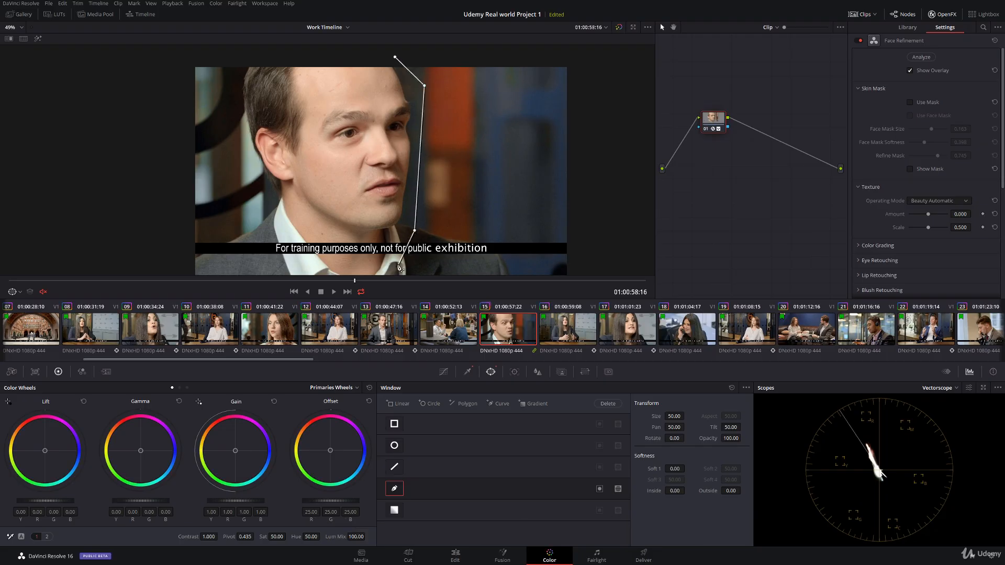
{"action": "left_click", "coordinate": [388, 208]}
{"action": "left_click", "coordinate": [354, 203]}
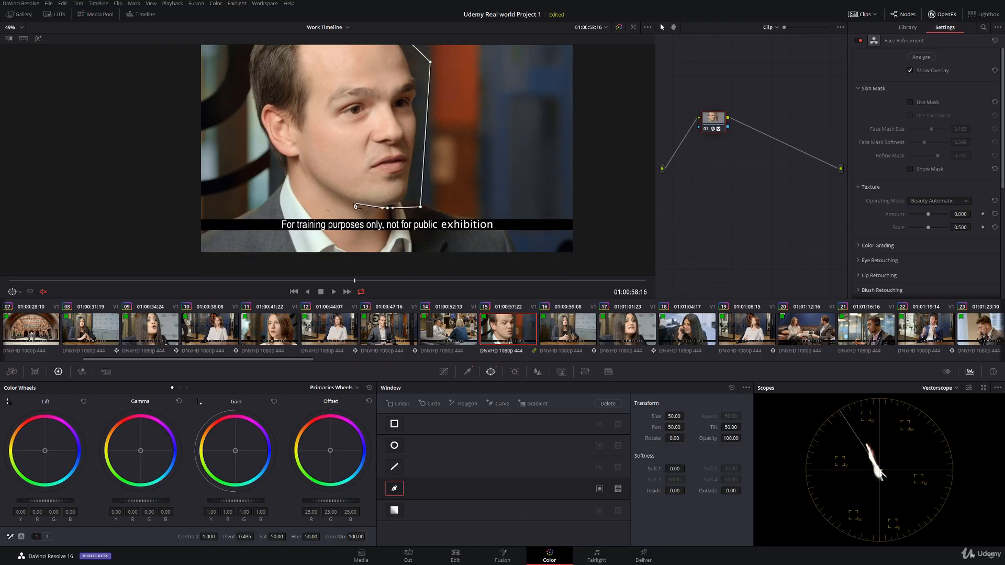
{"action": "left_click", "coordinate": [271, 166]}
{"action": "left_click", "coordinate": [240, 120]}
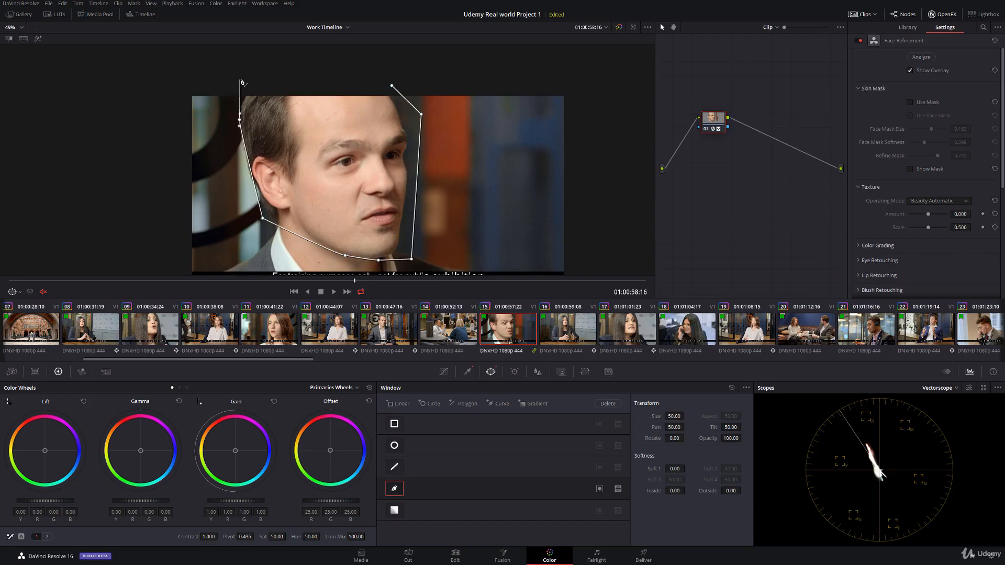
{"action": "left_click", "coordinate": [240, 79]}
{"action": "left_click_drag", "start_coordinate": [310, 72], "coordinate": [336, 71]}
{"action": "left_click", "coordinate": [391, 86]}
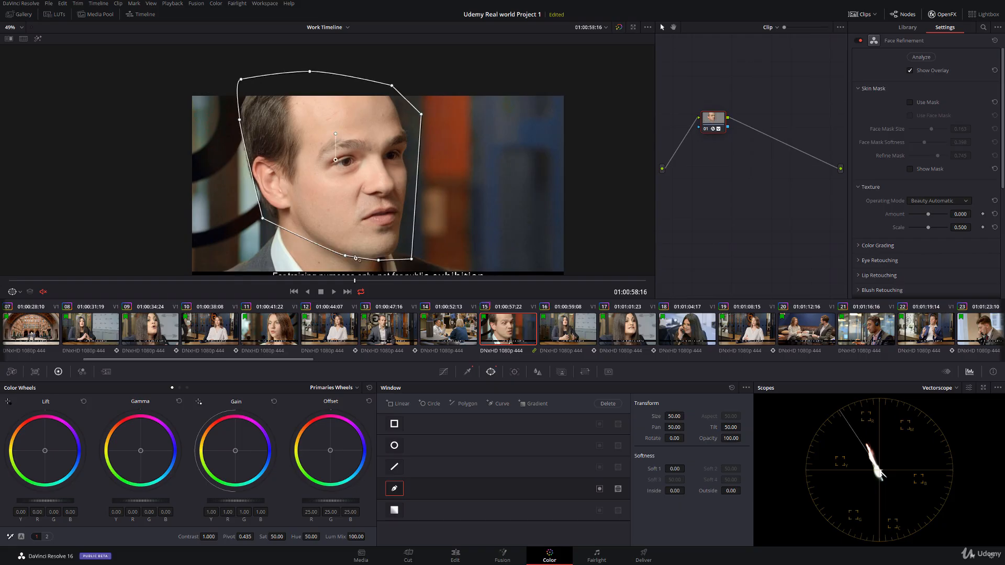
{"action": "left_click_drag", "start_coordinate": [345, 255], "coordinate": [345, 259]}
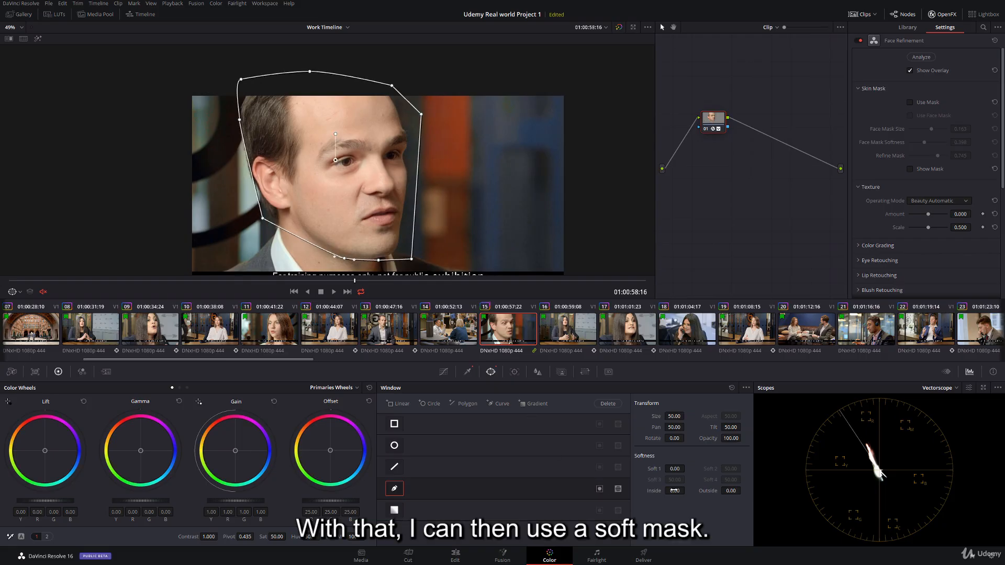
{"action": "left_click_drag", "start_coordinate": [675, 491], "coordinate": [690, 491]}
- Track the head window forward and backward through the clip, and check the combined key in the Highlight view
{"action": "left_click", "coordinate": [514, 372]}
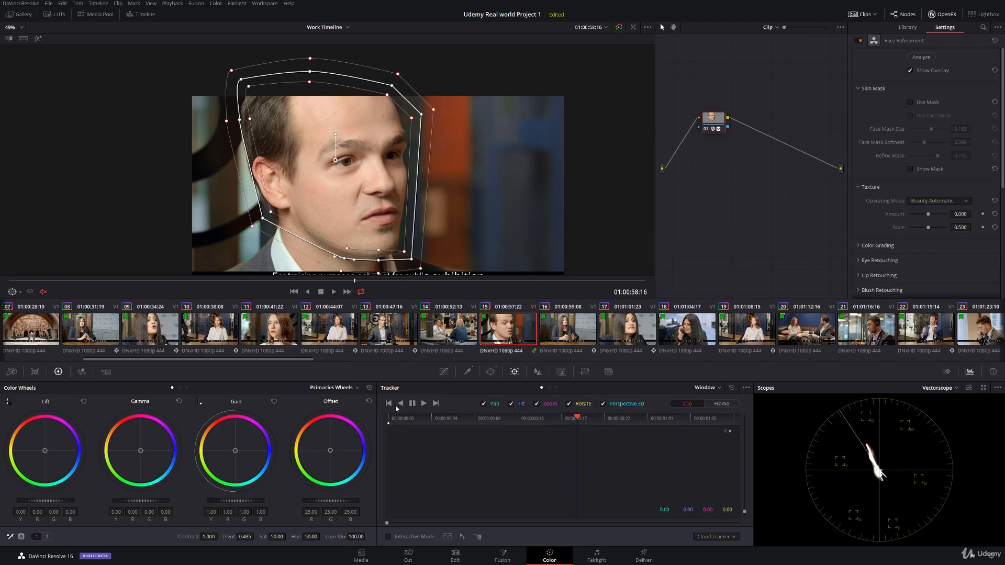
{"action": "left_click", "coordinate": [423, 404]}
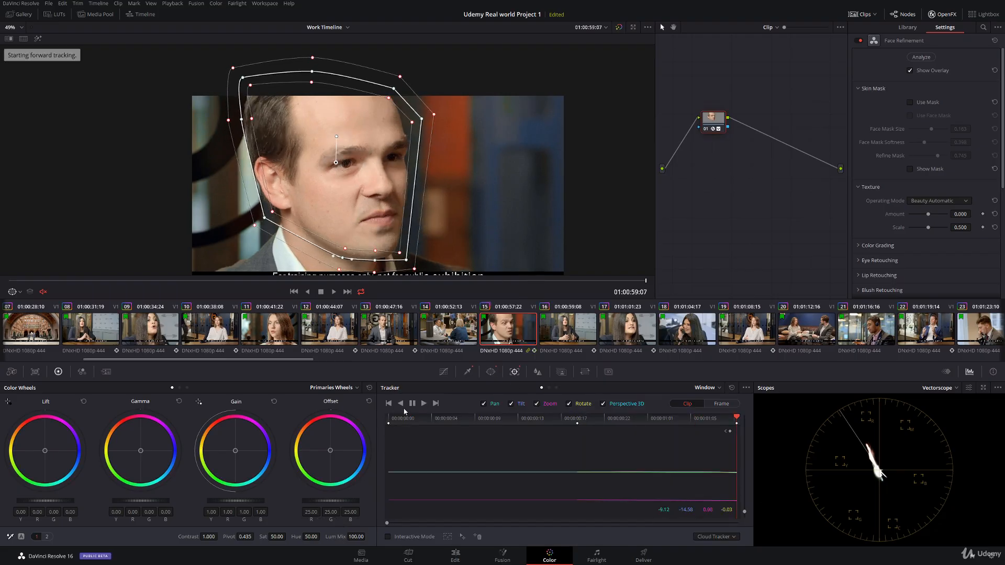
{"action": "left_click", "coordinate": [401, 403]}
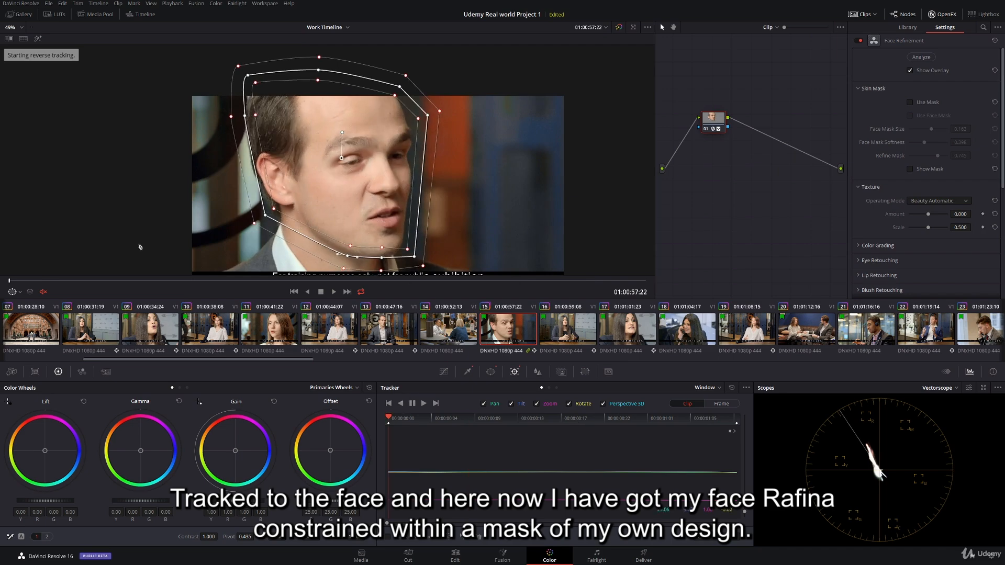
{"action": "left_click", "coordinate": [36, 38]}
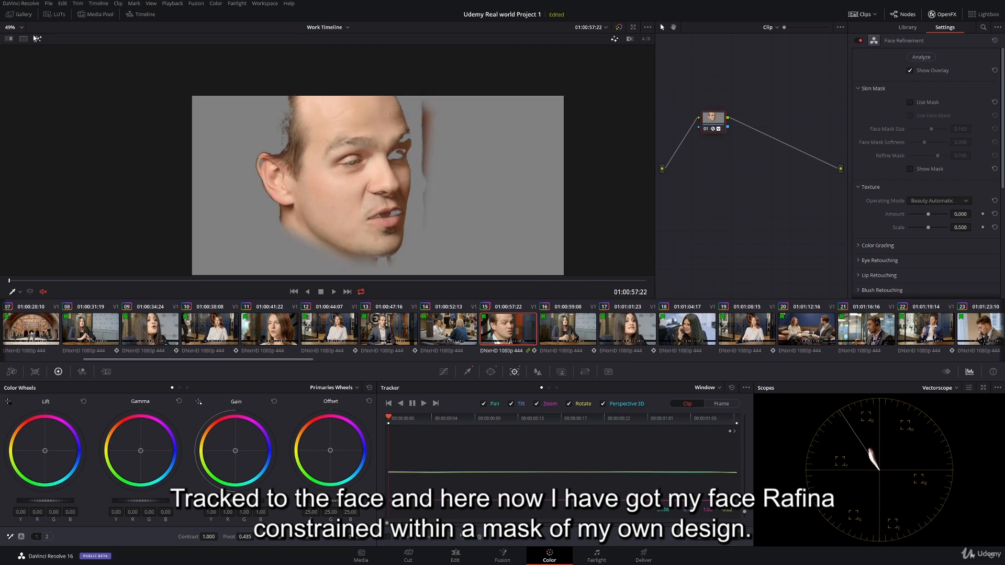
{"action": "left_click", "coordinate": [36, 38]}
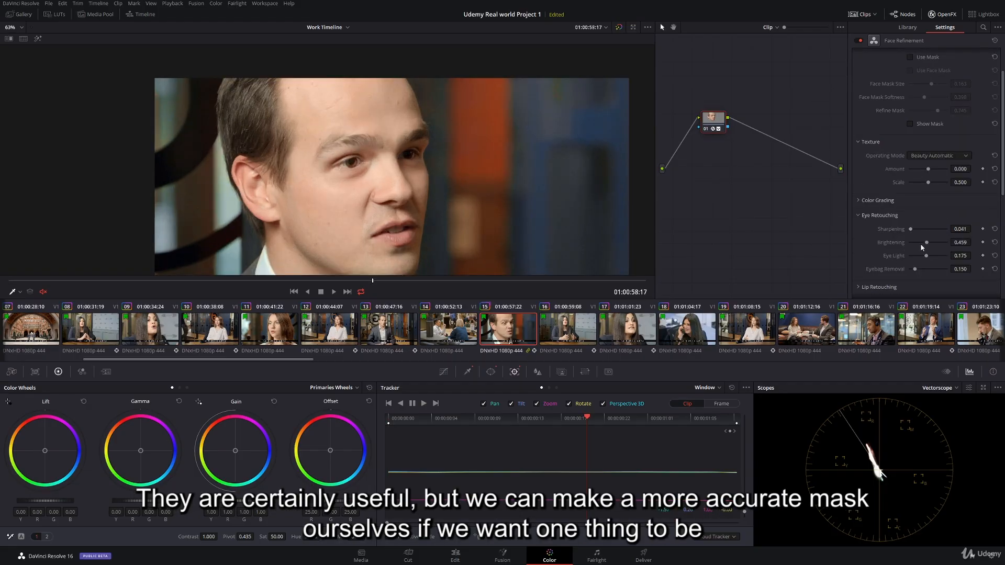
- Set the Eye Retouching Brightening to 0.201 and move the Face Refinement node slightly further along the graph
{"action": "left_click_drag", "start_coordinate": [923, 245], "coordinate": [912, 245]}
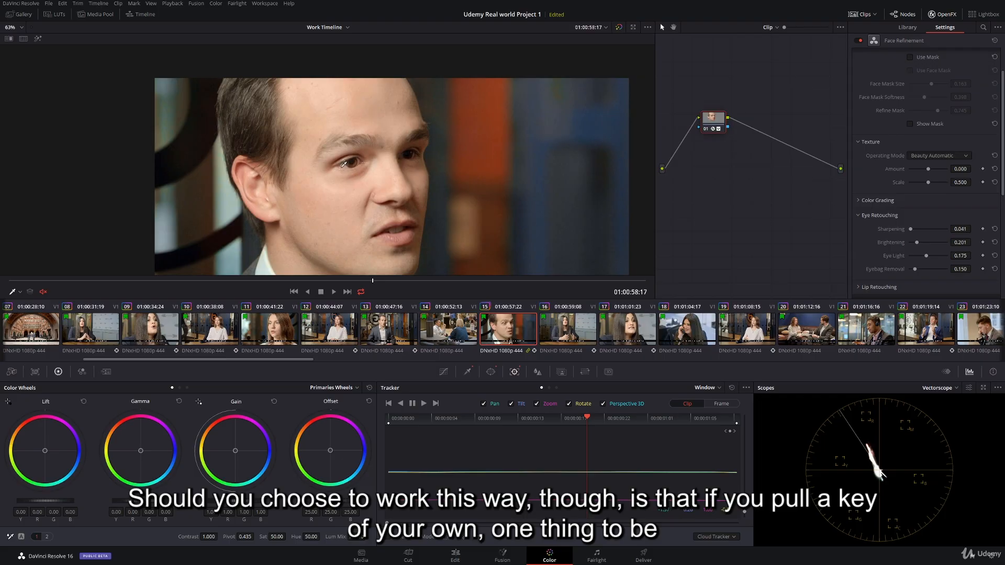
{"action": "left_click_drag", "start_coordinate": [715, 122], "coordinate": [730, 121]}
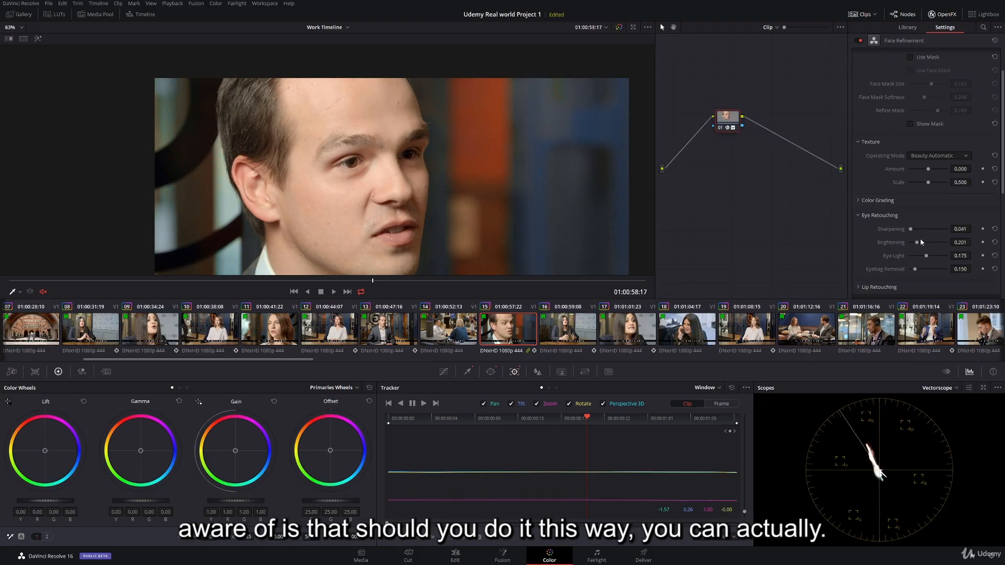
- Try Eye Retouching Brightening at 1.000 while inspecting the man's eye up close, and set it to 0.266
{"action": "left_click_drag", "start_coordinate": [918, 244], "coordinate": [949, 243]}
{"action": "scroll", "coordinate": [363, 158], "scroll_direction": "up", "scroll_amount": 5}
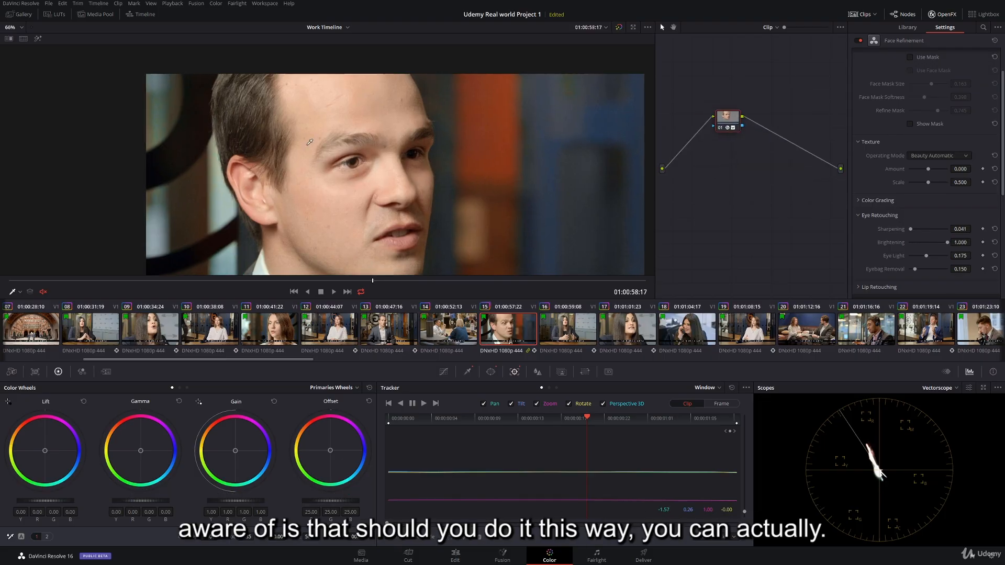
{"action": "scroll", "coordinate": [363, 157], "scroll_direction": "up", "scroll_amount": 4}
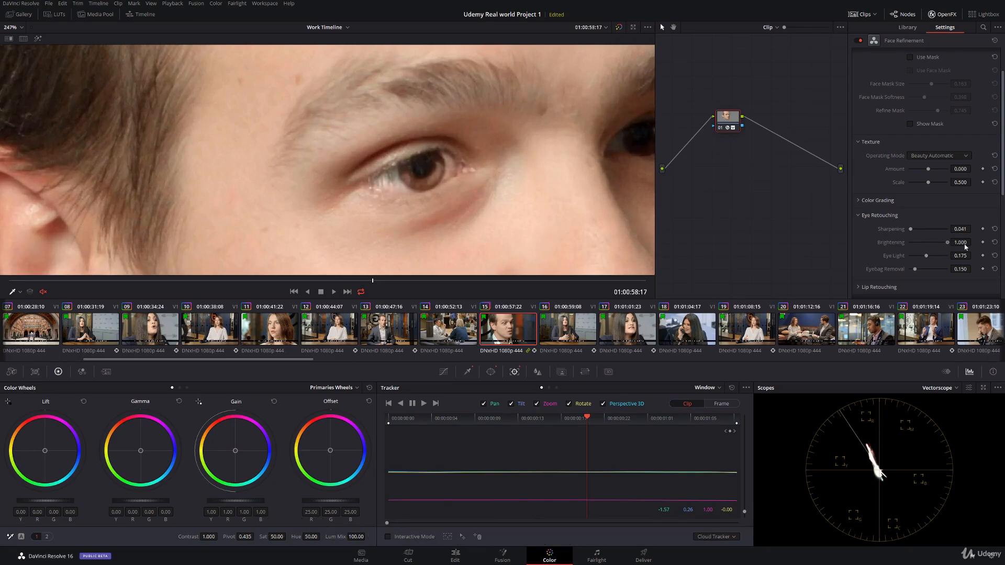
{"action": "left_click_drag", "start_coordinate": [965, 244], "coordinate": [919, 249]}
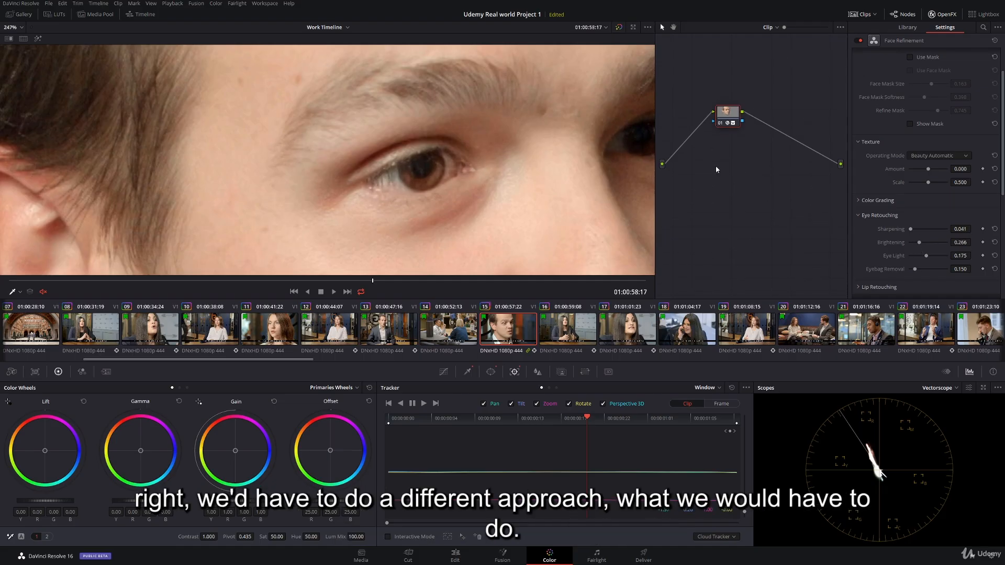
{"action": "scroll", "coordinate": [461, 153], "scroll_direction": "down", "scroll_amount": 5}
{"action": "scroll", "coordinate": [461, 153], "scroll_direction": "down", "scroll_amount": 3}
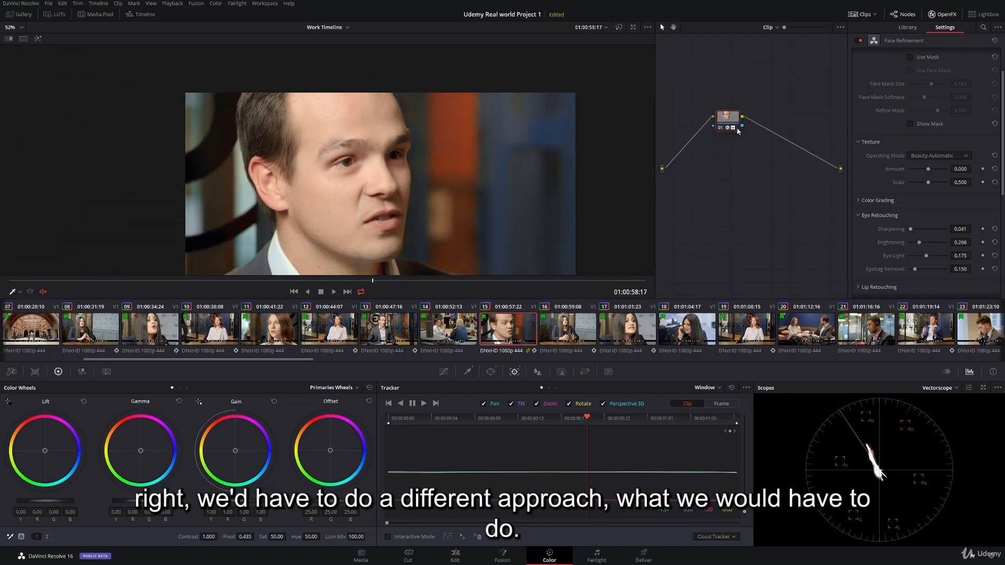
- Reset the skin qualifier and remove the head window on the Face Refinement node
{"action": "left_click", "coordinate": [467, 372]}
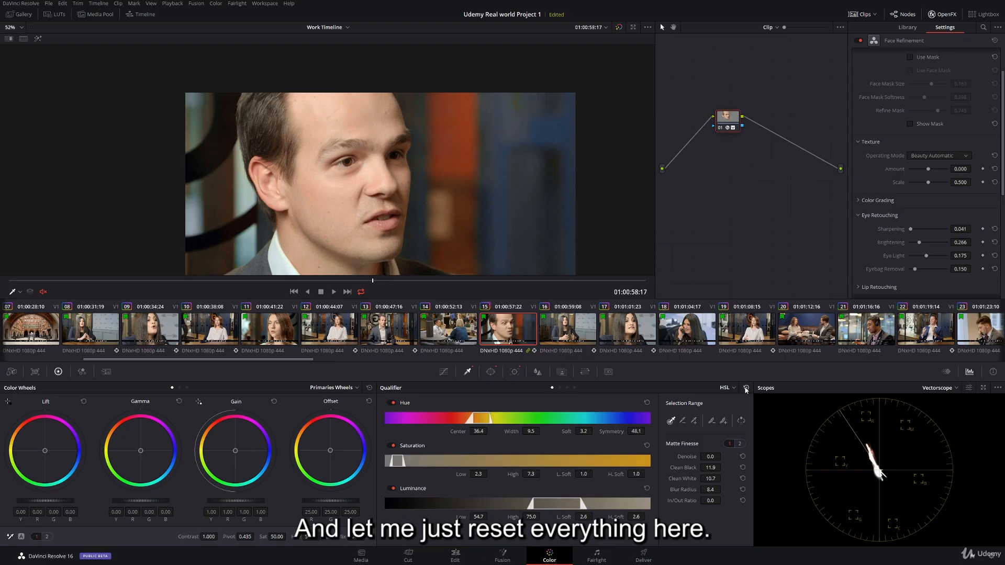
{"action": "left_click", "coordinate": [746, 389]}
{"action": "left_click", "coordinate": [490, 372]}
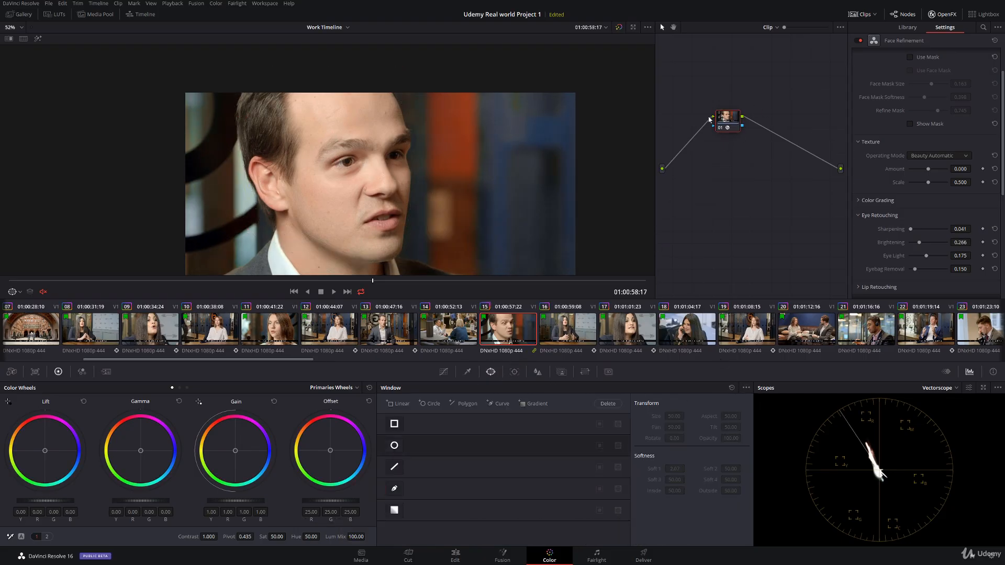
- Add a corrector node and insert it between the source input and the Face Refinement node
{"action": "right_click", "coordinate": [710, 216]}
{"action": "mouse_move", "coordinate": [772, 227]}
{"action": "left_click", "coordinate": [837, 230]}
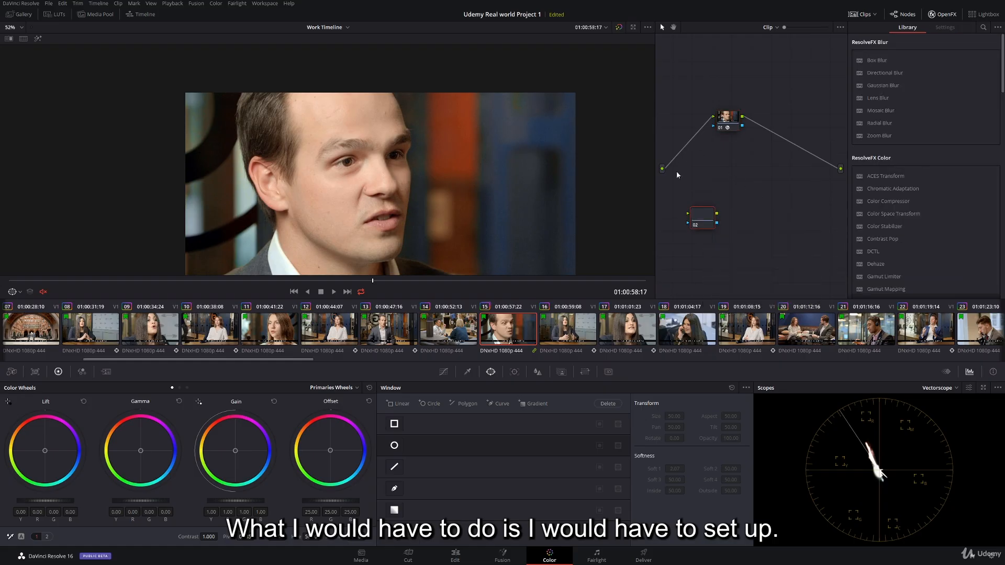
{"action": "left_click_drag", "start_coordinate": [702, 218], "coordinate": [692, 142]}
- Add another corrector node below node 02 and feed it from the source input
{"action": "right_click", "coordinate": [710, 198]}
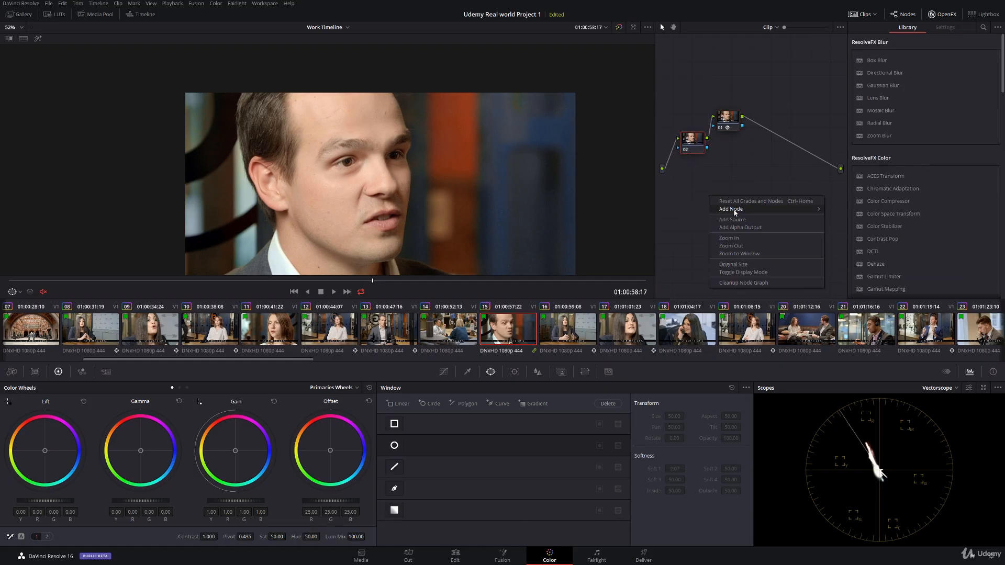
{"action": "mouse_move", "coordinate": [735, 209]}
{"action": "left_click", "coordinate": [846, 217]}
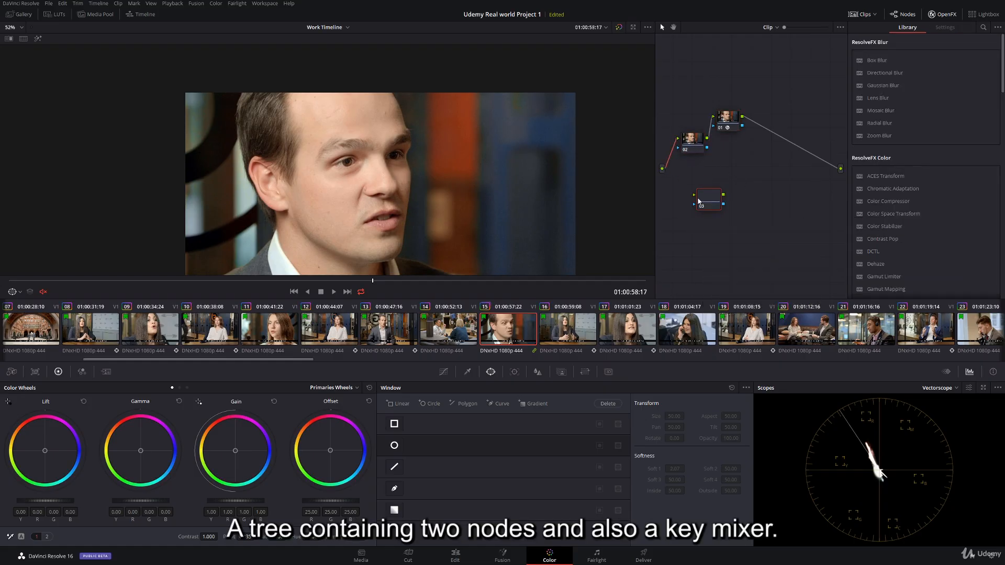
{"action": "left_click_drag", "start_coordinate": [665, 170], "coordinate": [694, 181]}
- Add a Key Mixer that combines the keys of nodes 02 and 03, and feed it into the Face Refinement node's key input
{"action": "left_click_drag", "start_coordinate": [728, 125], "coordinate": [726, 171]}
{"action": "right_click", "coordinate": [748, 176]}
{"action": "mouse_move", "coordinate": [785, 186]}
{"action": "left_click", "coordinate": [884, 212]}
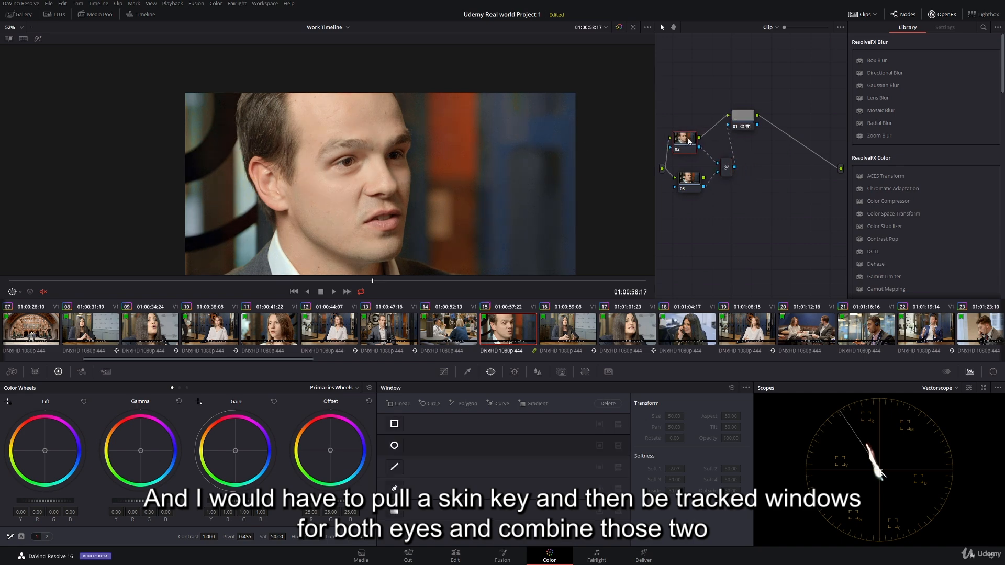
{"action": "left_click_drag", "start_coordinate": [748, 118], "coordinate": [754, 114]}
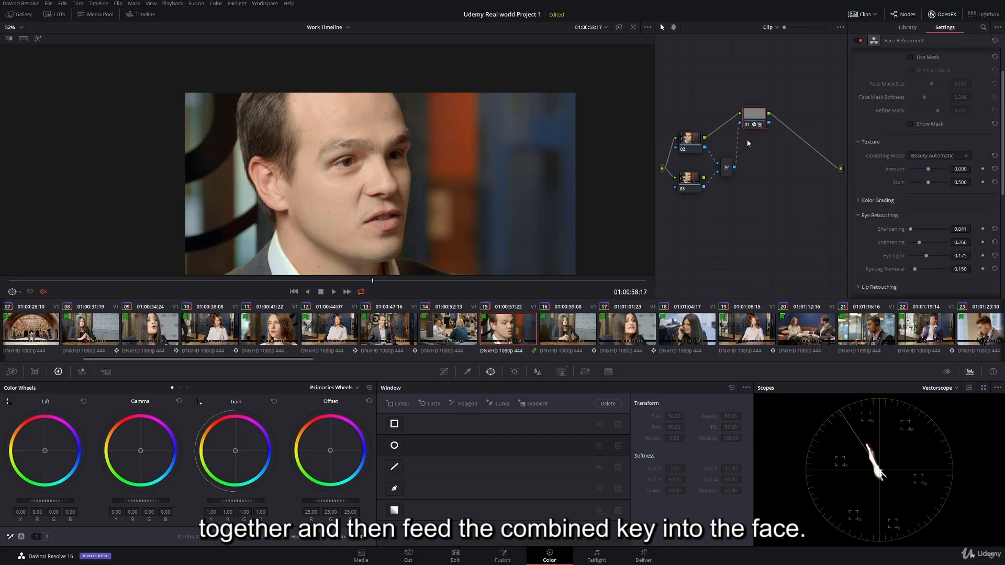
- Key the man's skin on node 02 in the Highlight view, with Hue Center 35.5 and Width 10.1
{"action": "left_click", "coordinate": [689, 146]}
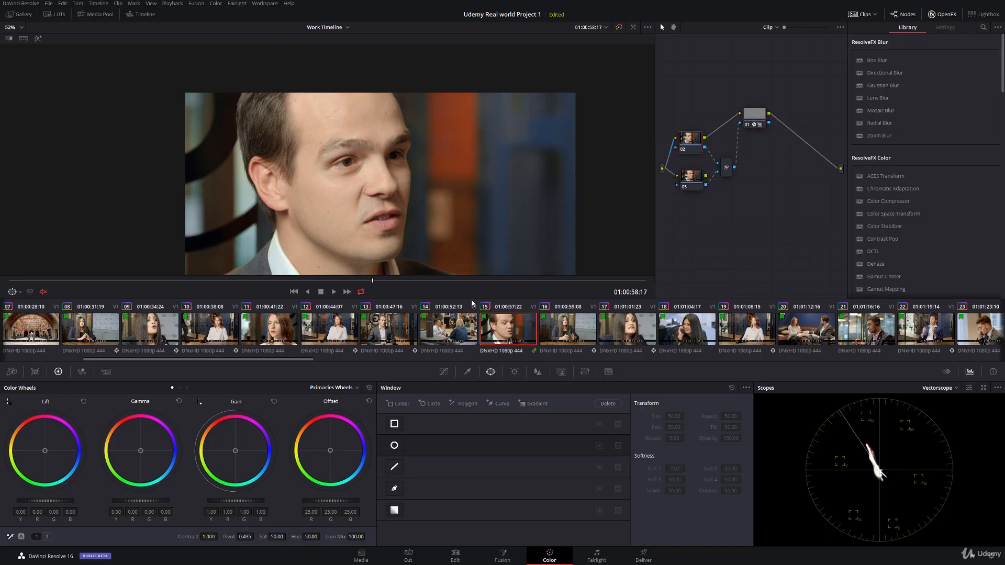
{"action": "left_click", "coordinate": [468, 372]}
{"action": "left_click", "coordinate": [386, 143]}
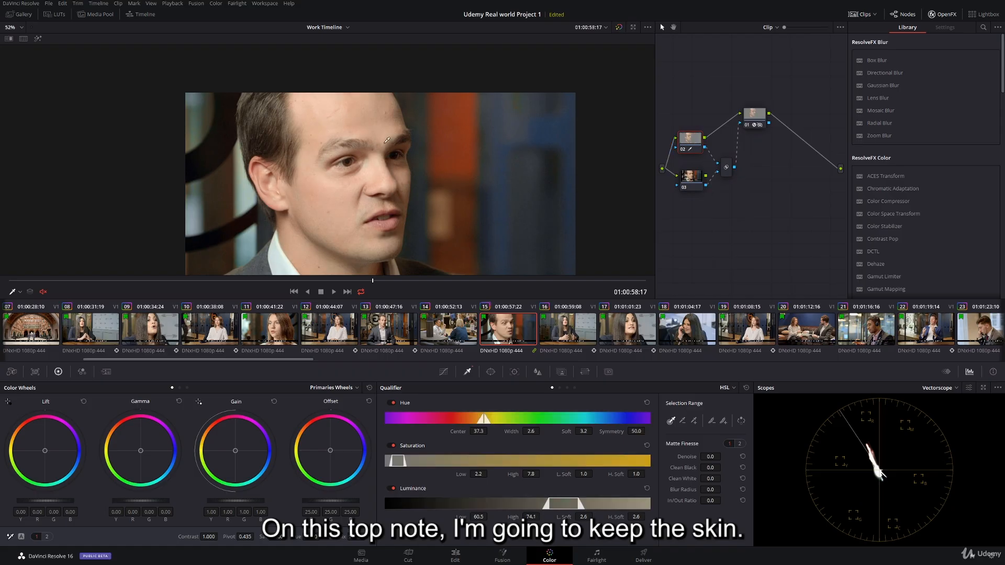
{"action": "key", "text": "shift+h"}
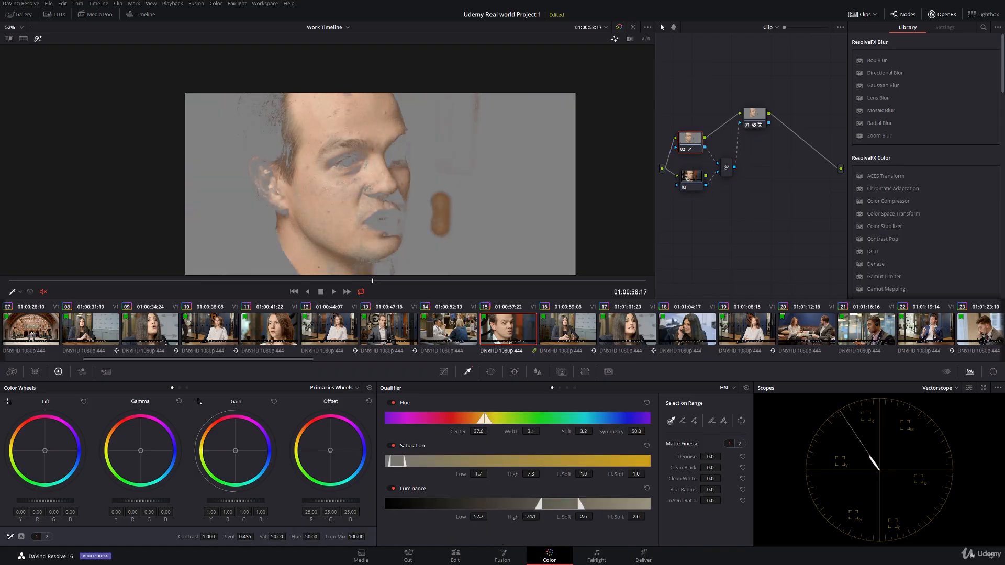
{"action": "left_click_drag", "start_coordinate": [531, 431], "coordinate": [568, 432]}
{"action": "left_click_drag", "start_coordinate": [478, 432], "coordinate": [467, 431]}
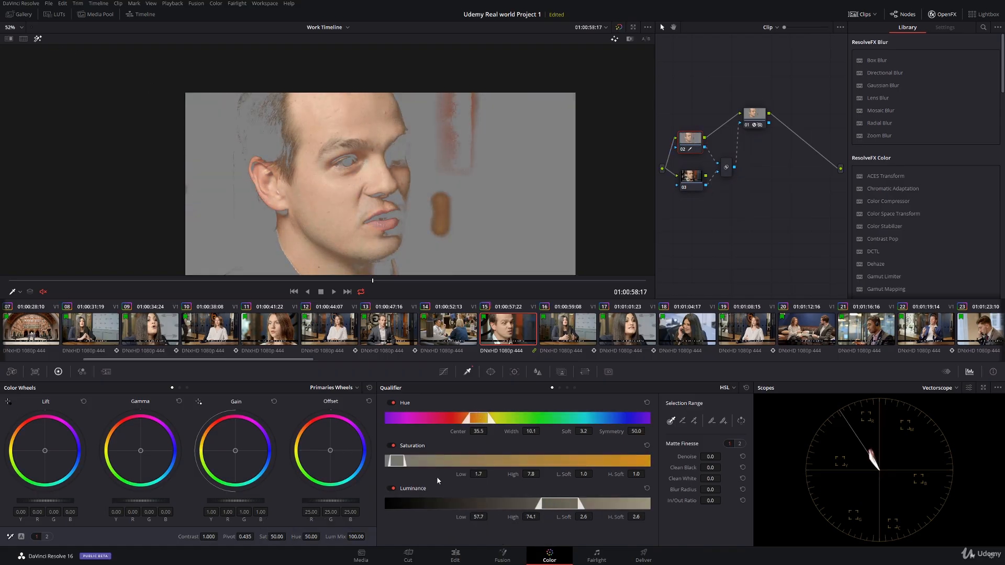
- Refine the skin key with Saturation Low 1.8, Luminance Low 55.0, Clean Black 10.7 and Clean White 8.9, and turn off Highlight
{"action": "left_click_drag", "start_coordinate": [460, 476], "coordinate": [457, 476]}
{"action": "left_click_drag", "start_coordinate": [477, 516], "coordinate": [463, 517]}
{"action": "left_click_drag", "start_coordinate": [458, 475], "coordinate": [461, 475]}
{"action": "mouse_move", "coordinate": [724, 468]}
{"action": "left_mouse_down"}
{"action": "mouse_move", "coordinate": [744, 467]}
{"action": "mouse_move", "coordinate": [723, 479]}
{"action": "left_mouse_up"}
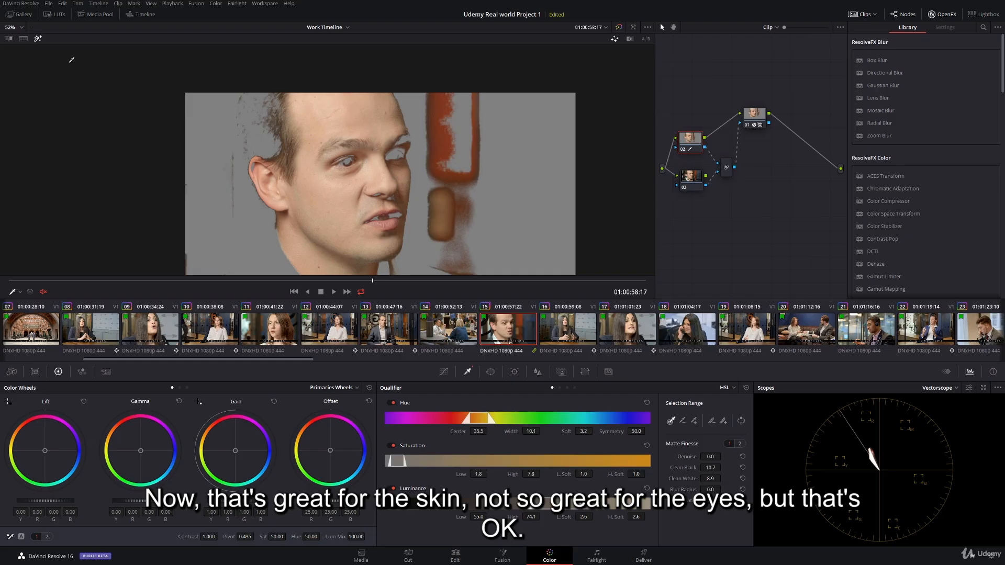
{"action": "left_click", "coordinate": [38, 38]}
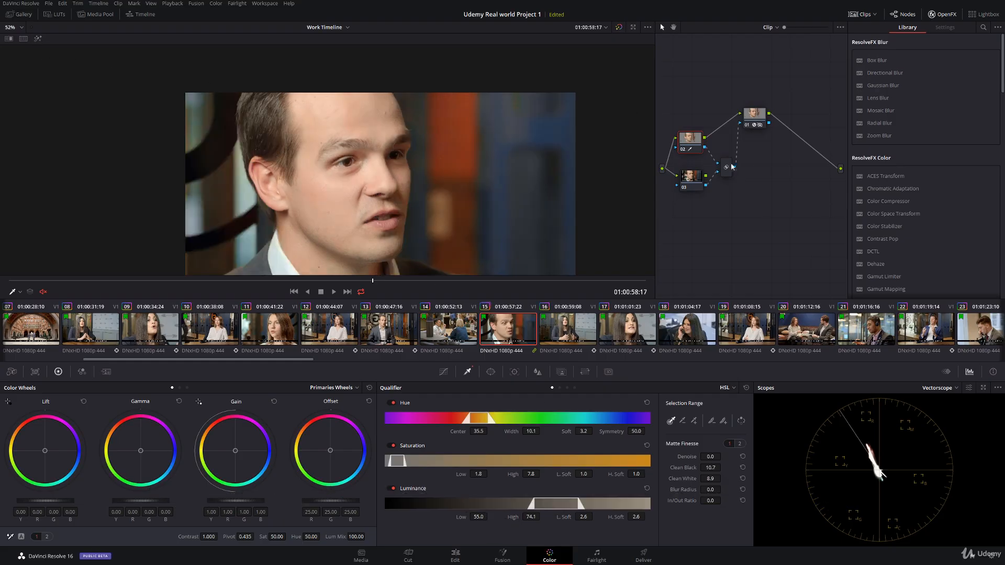
- Draw a closed curve window around the man's nearer eye on node 03
{"action": "left_click", "coordinate": [699, 180]}
{"action": "left_click", "coordinate": [490, 372]}
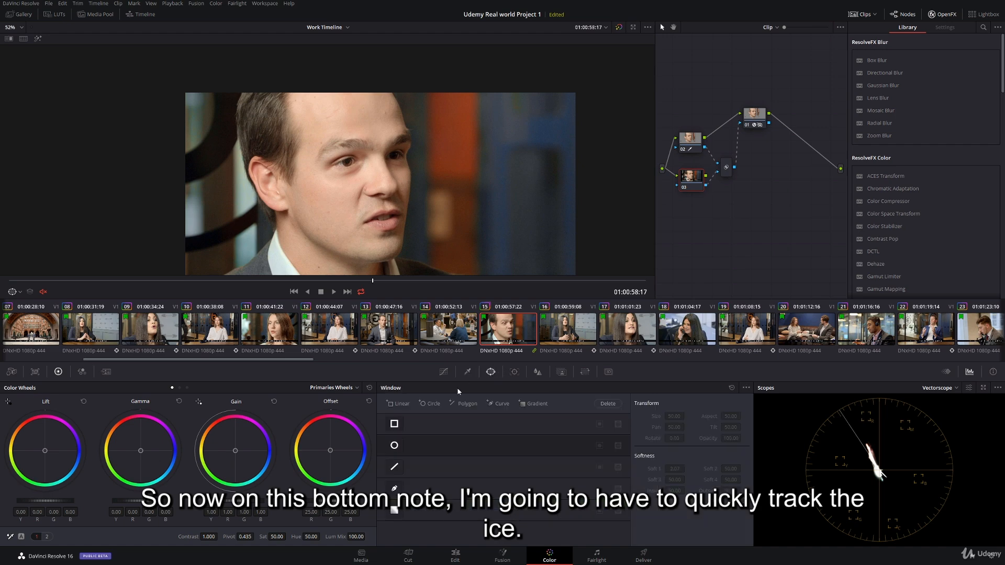
{"action": "left_click", "coordinate": [395, 489]}
{"action": "left_click", "coordinate": [328, 169]}
{"action": "left_click", "coordinate": [337, 153]}
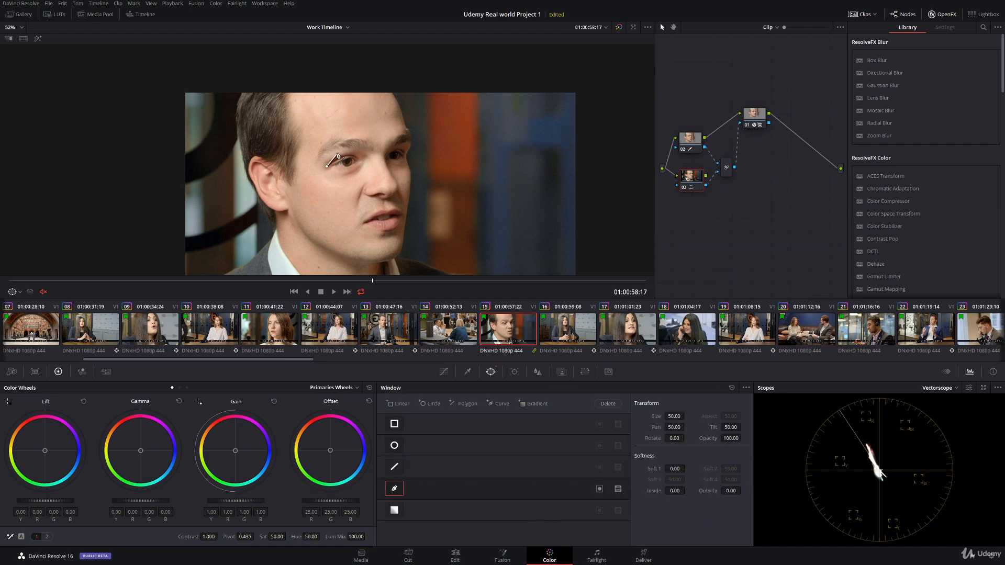
{"action": "left_click", "coordinate": [361, 152]}
{"action": "left_click", "coordinate": [369, 158]}
{"action": "left_click", "coordinate": [365, 168]}
{"action": "left_click", "coordinate": [338, 172]}
{"action": "left_click", "coordinate": [327, 168]}
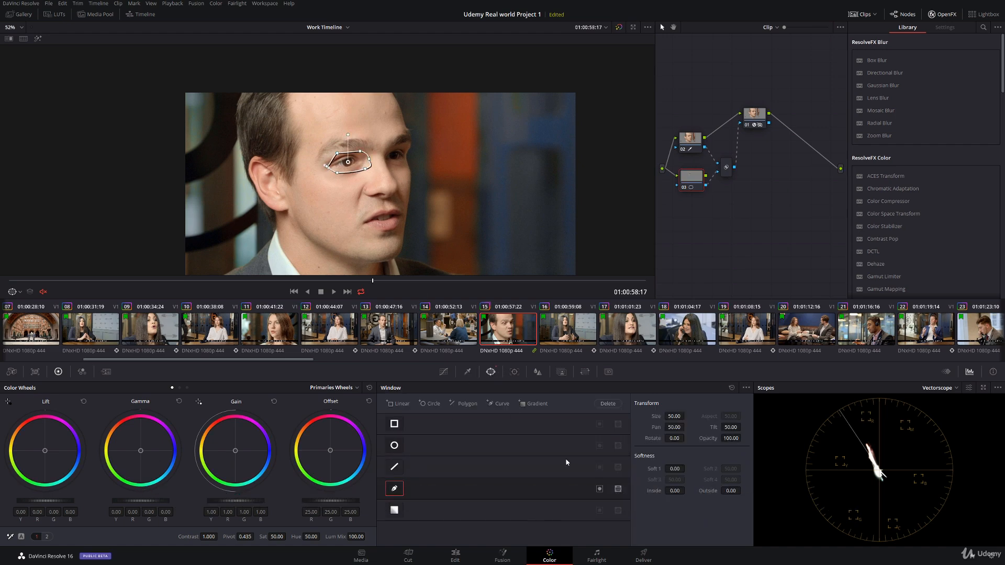
- Track the nearer eye's window forward and backward through the clip
{"action": "left_click", "coordinate": [515, 372]}
{"action": "left_click", "coordinate": [424, 404]}
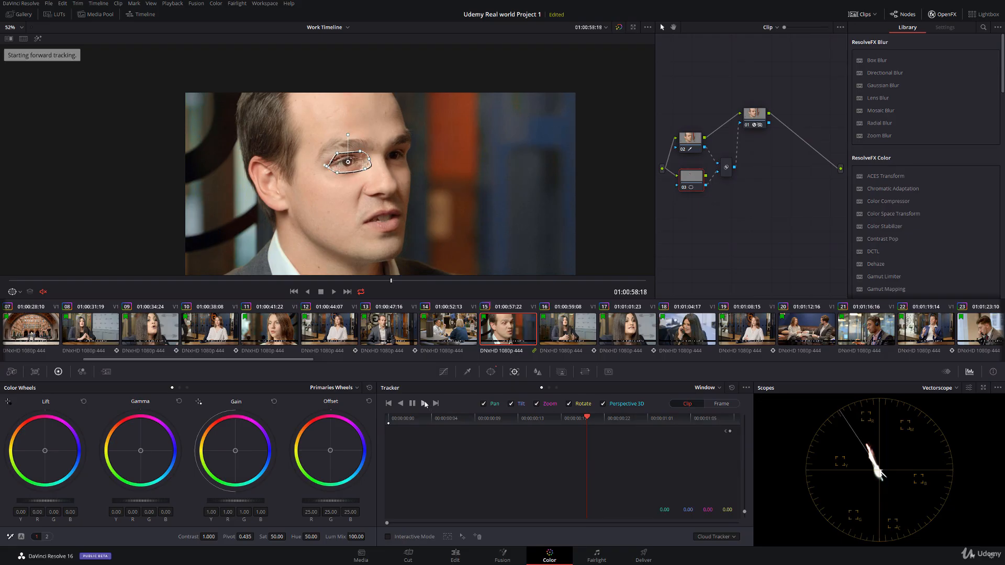
{"action": "left_click", "coordinate": [401, 404]}
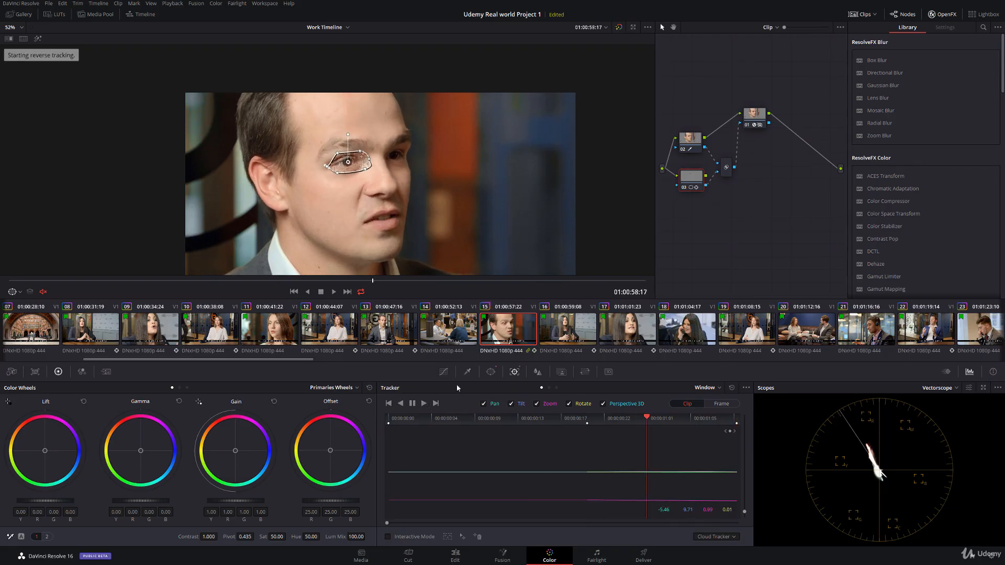
- Add a second curve window on node 03 and draw it closed around the man's far eye, within the face
{"action": "left_click", "coordinate": [491, 372]}
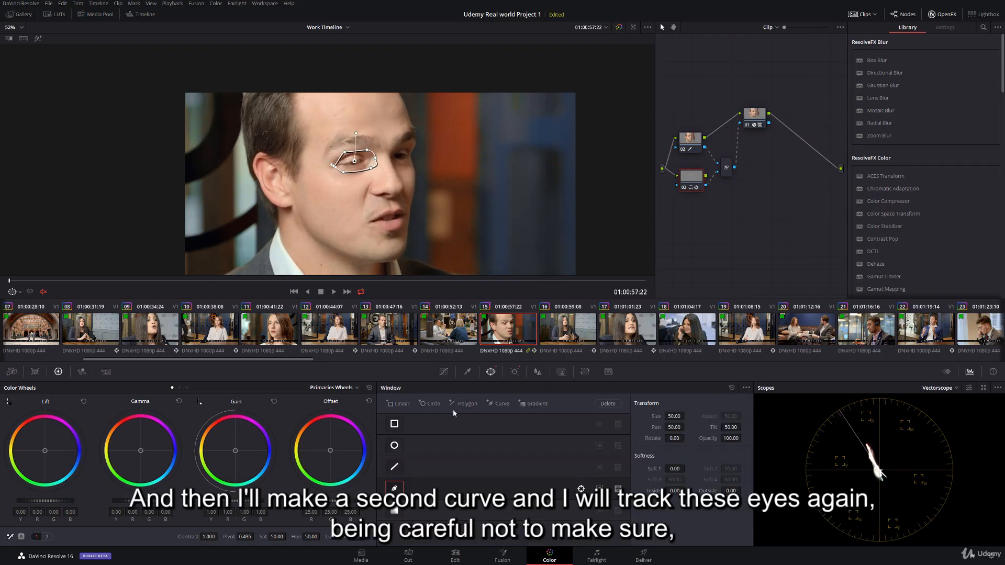
{"action": "left_click", "coordinate": [503, 404]}
{"action": "left_click", "coordinate": [390, 163]}
{"action": "left_click", "coordinate": [386, 140]}
{"action": "left_click", "coordinate": [409, 134]}
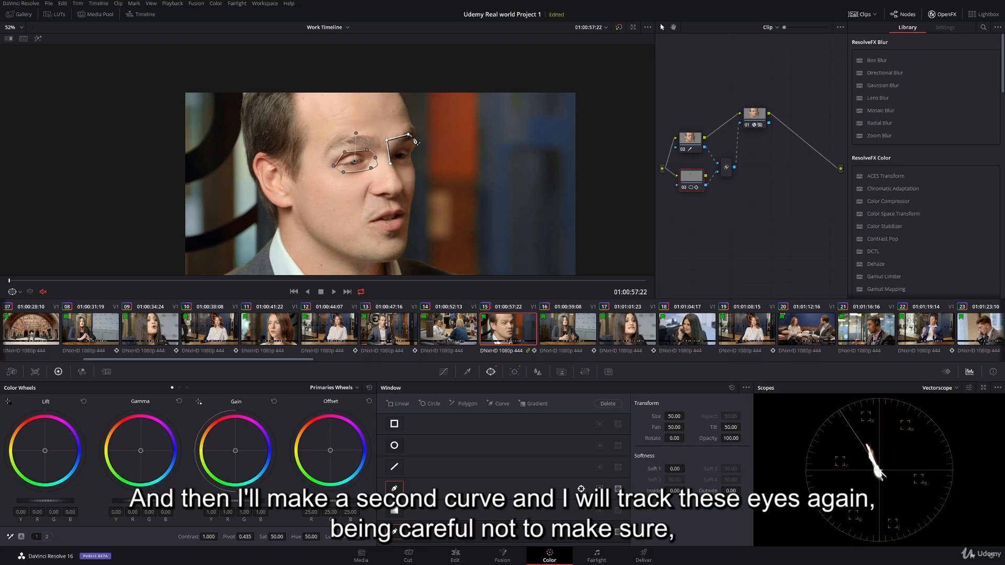
{"action": "left_click", "coordinate": [414, 138]}
{"action": "left_click", "coordinate": [408, 155]}
{"action": "left_click", "coordinate": [411, 168]}
{"action": "left_click", "coordinate": [390, 164]}
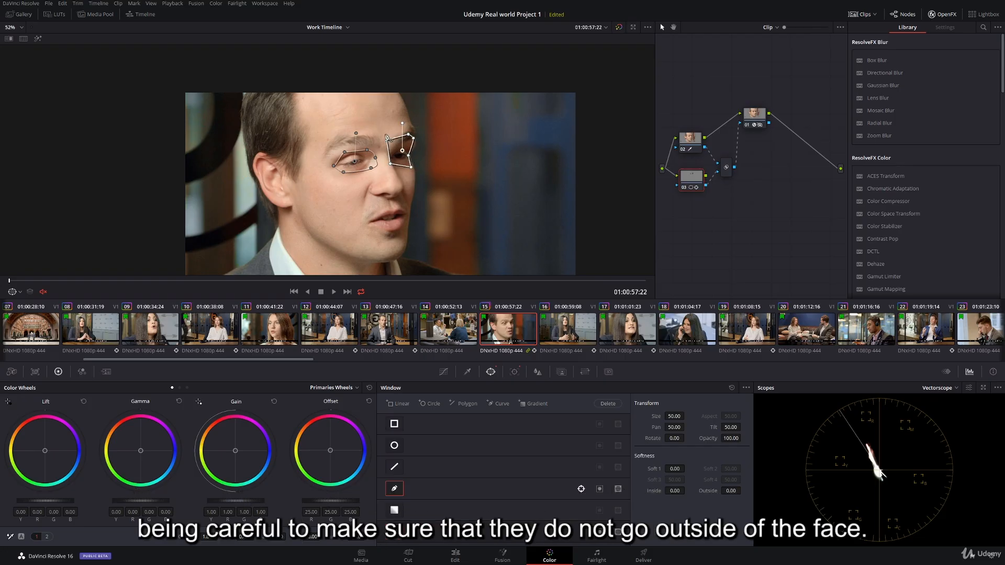
- Track the far eye's window forward through the clip, return to the first frame and turn off the on-screen window overlay
{"action": "left_click", "coordinate": [515, 372]}
{"action": "left_click", "coordinate": [424, 404]}
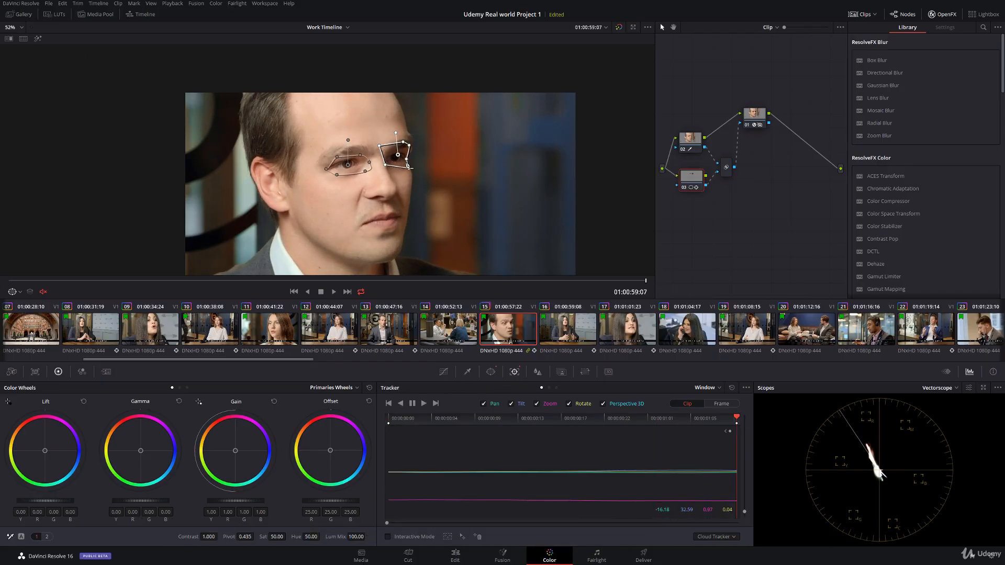
{"action": "left_click", "coordinate": [10, 280]}
{"action": "left_click", "coordinate": [15, 291]}
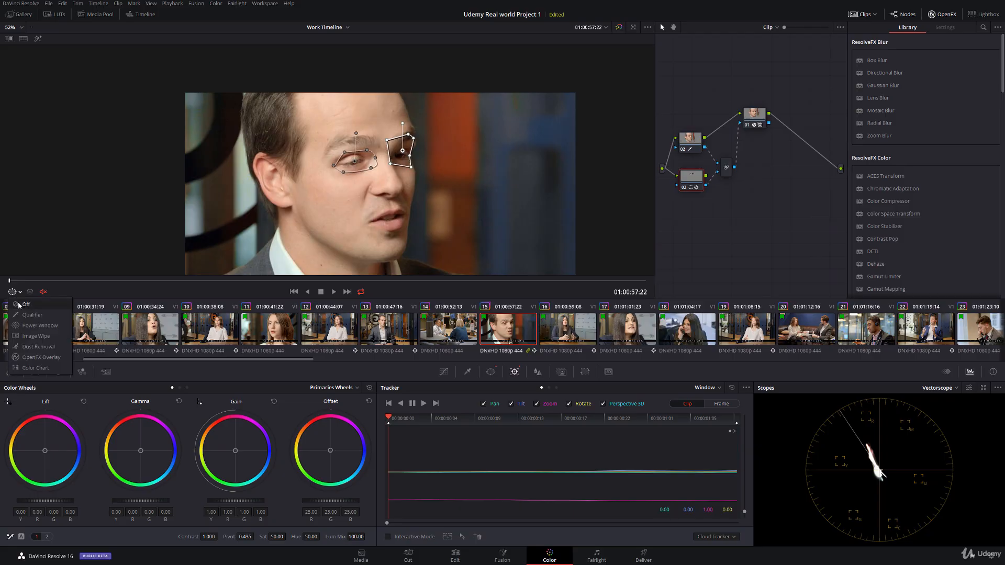
{"action": "left_click", "coordinate": [19, 304]}
- Check the combined skin and eye key on the Face Refinement node in the Highlight view
{"action": "left_click", "coordinate": [761, 128]}
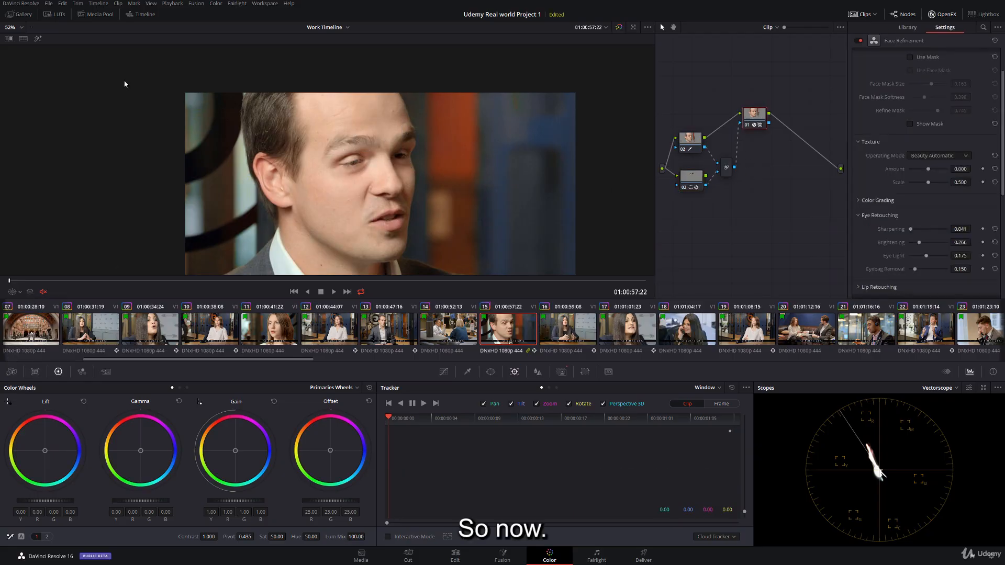
{"action": "left_click", "coordinate": [35, 38]}
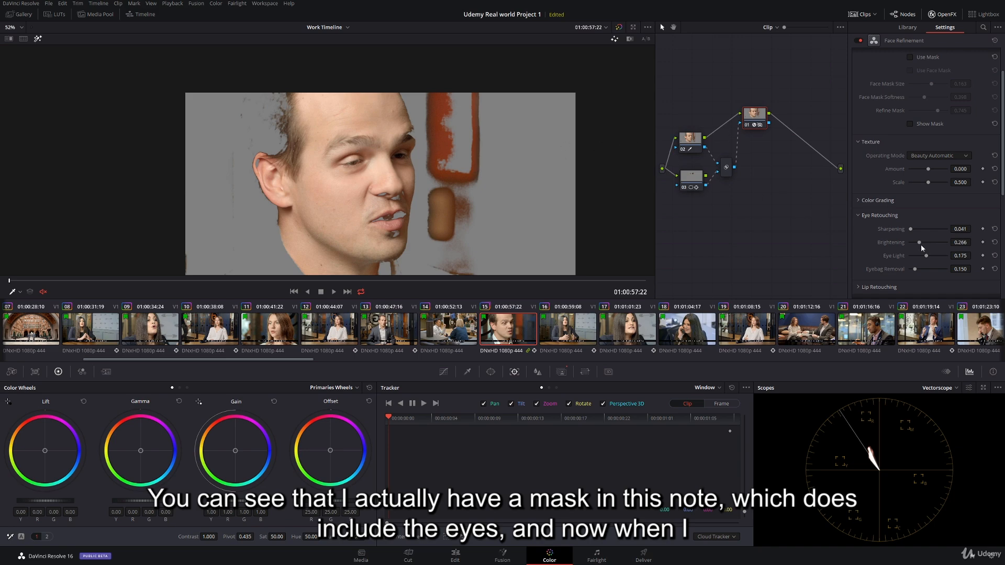
{"action": "left_click", "coordinate": [37, 39]}
- Go to frame 01:00:58:12, try Eye Retouching Brightening at 1.000, and bring it down to 0.347
{"action": "scroll", "coordinate": [330, 162], "scroll_direction": "up", "scroll_amount": 2}
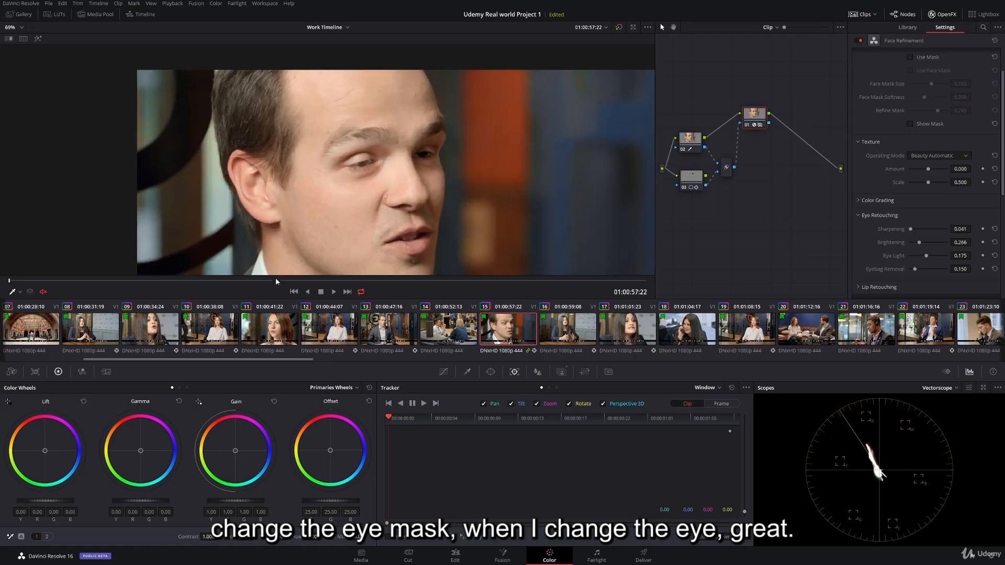
{"action": "left_click", "coordinate": [281, 281]}
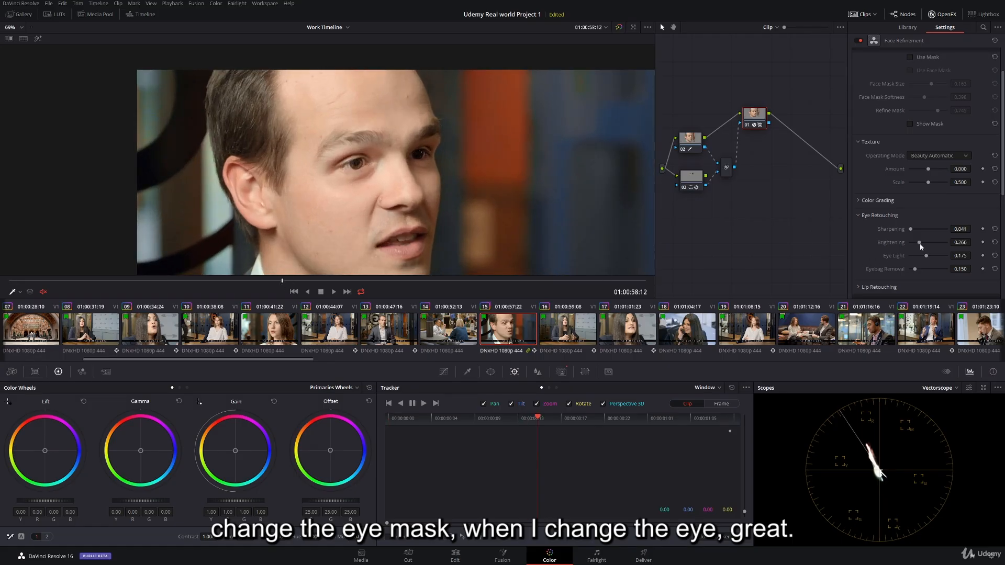
{"action": "left_click_drag", "start_coordinate": [920, 243], "coordinate": [979, 250]}
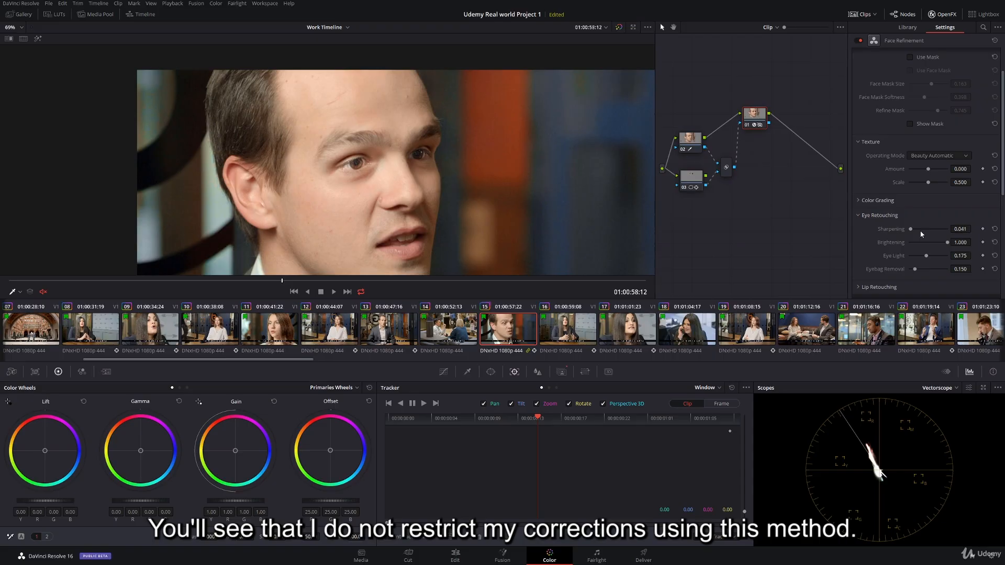
{"action": "key", "text": "ctrl+z"}
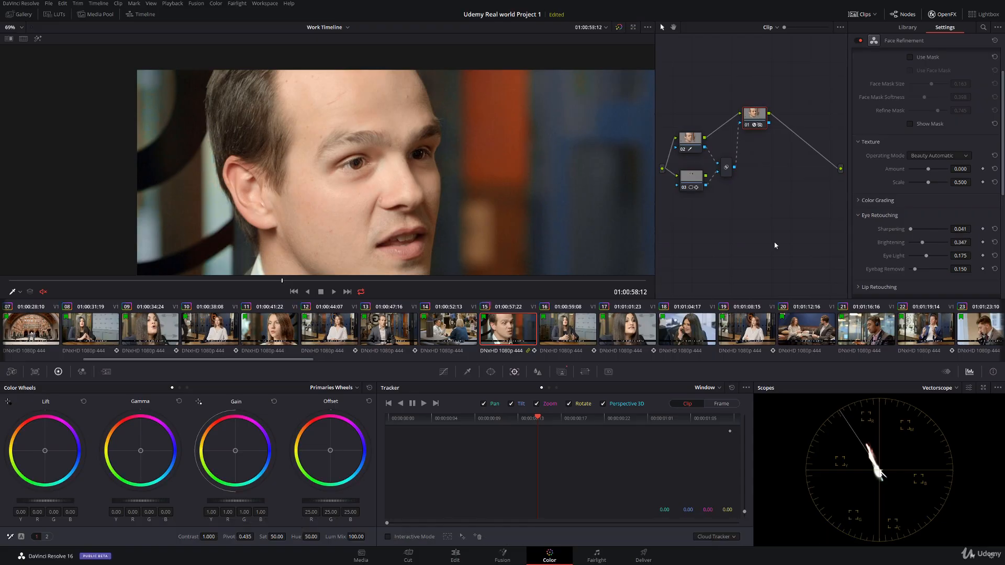
- Draw a closed curve window around the man's head on the Face Refinement node, with softness 3.78 inside and 2.34 outside
{"action": "left_click", "coordinate": [491, 372]}
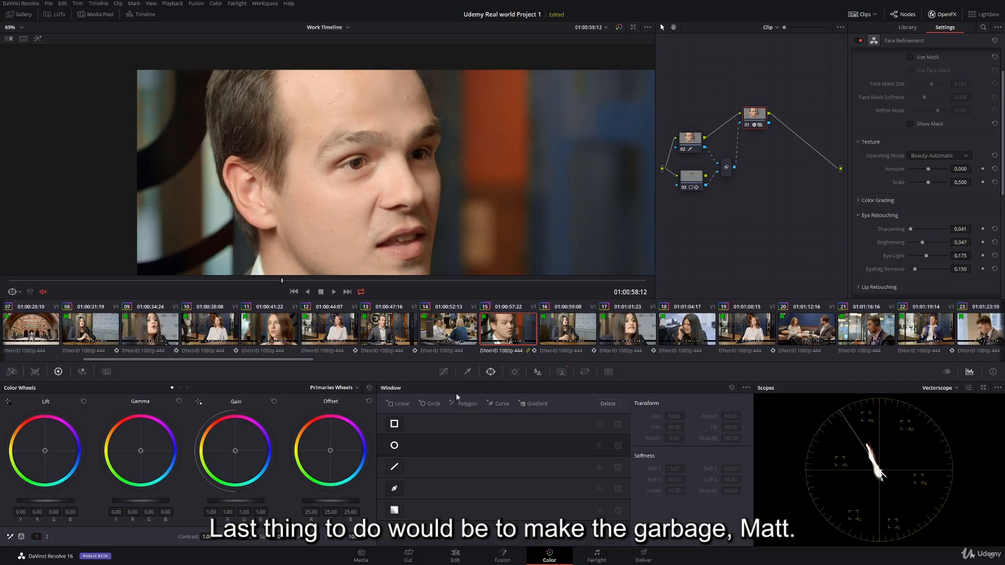
{"action": "left_click", "coordinate": [395, 489]}
{"action": "scroll", "coordinate": [408, 143], "scroll_direction": "down", "scroll_amount": 1}
{"action": "scroll", "coordinate": [408, 143], "scroll_direction": "down", "scroll_amount": 1}
{"action": "left_click", "coordinate": [393, 77]}
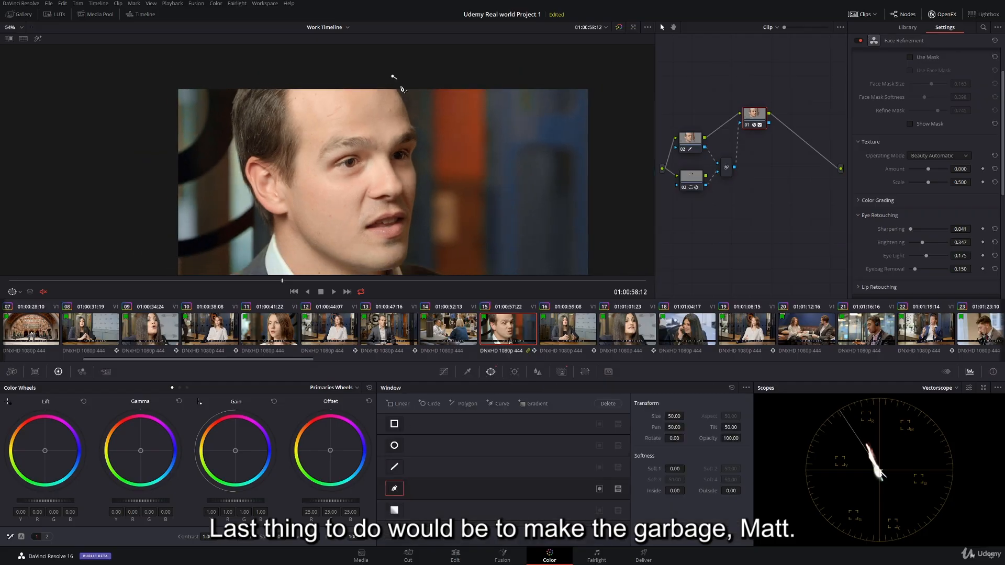
{"action": "left_click", "coordinate": [415, 103]}
{"action": "left_click", "coordinate": [423, 175]}
{"action": "left_click", "coordinate": [410, 239]}
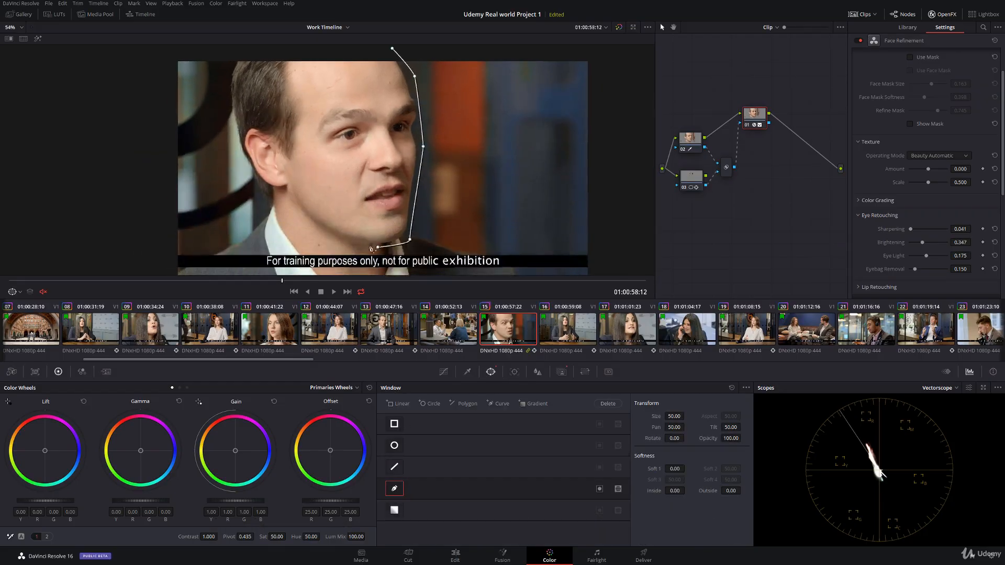
{"action": "left_click", "coordinate": [378, 247]}
{"action": "left_click", "coordinate": [320, 226]}
{"action": "left_click", "coordinate": [263, 195]}
{"action": "left_click", "coordinate": [234, 143]}
{"action": "left_click", "coordinate": [233, 84]}
{"action": "left_click", "coordinate": [244, 45]}
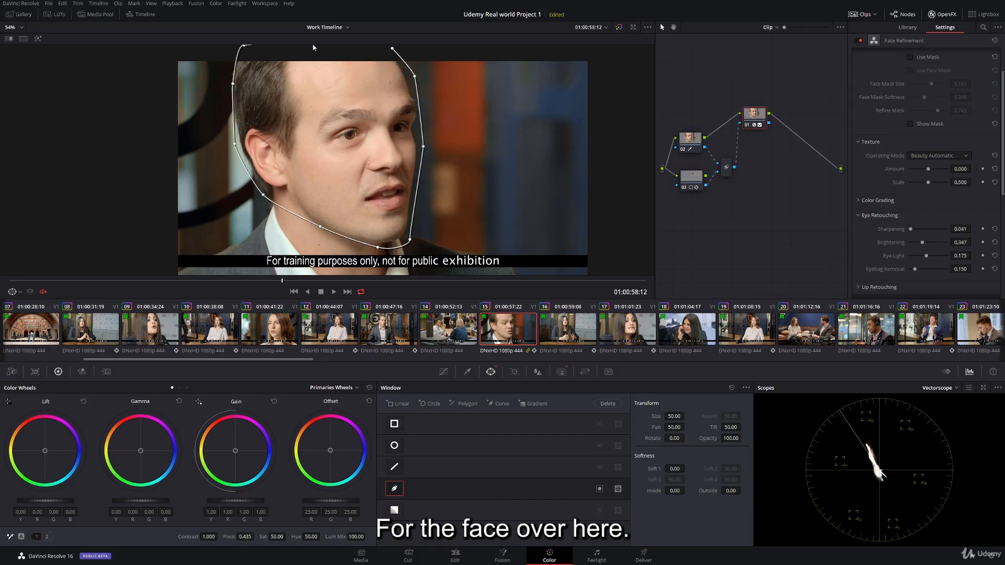
{"action": "left_click_drag", "start_coordinate": [371, 56], "coordinate": [377, 74]}
{"action": "left_click", "coordinate": [381, 64]}
{"action": "left_click", "coordinate": [399, 67]}
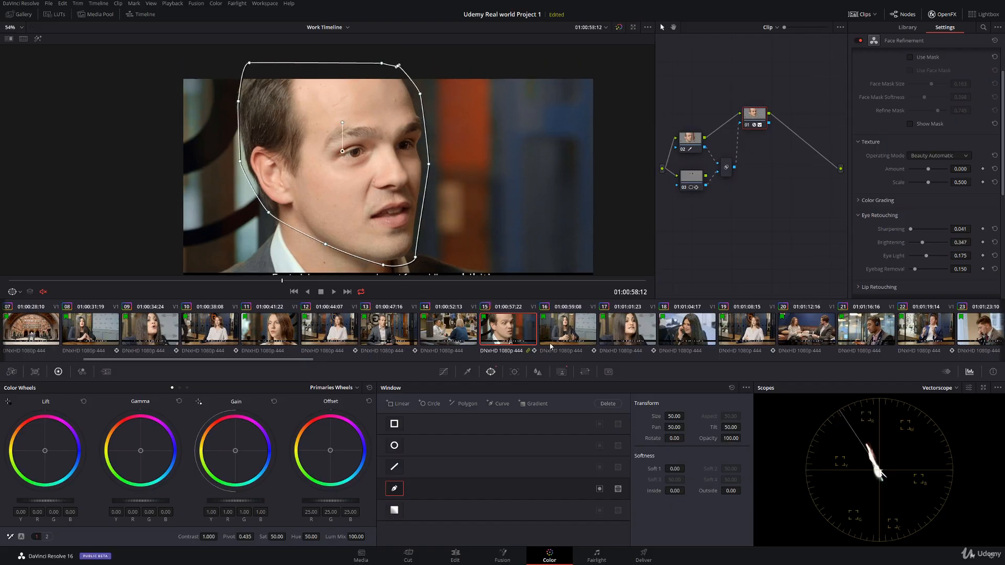
{"action": "left_click_drag", "start_coordinate": [675, 490], "coordinate": [739, 491]}
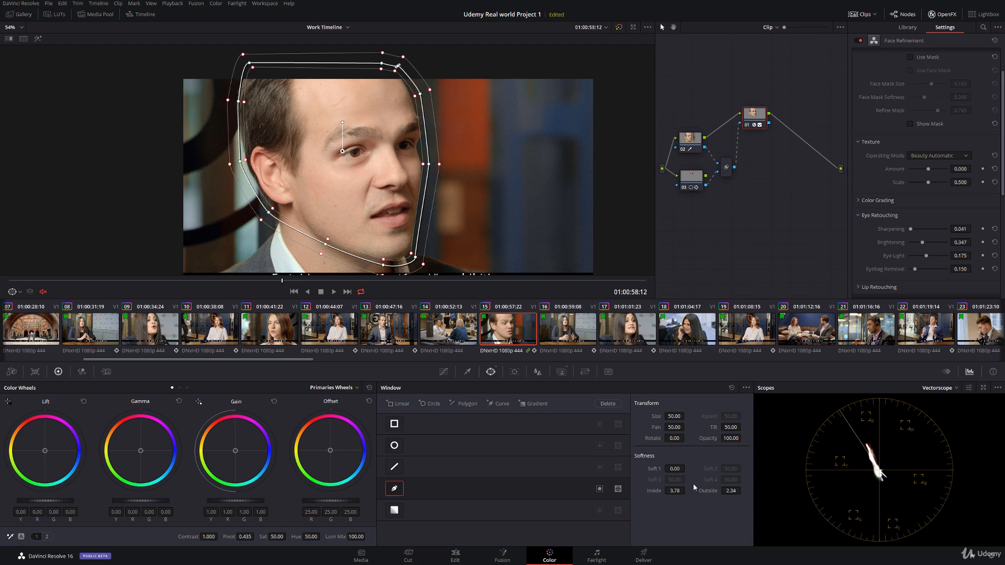
- Track the head window forward and backward through the whole clip, and turn off the on-screen window overlay
{"action": "left_click", "coordinate": [514, 371]}
{"action": "left_click", "coordinate": [436, 403]}
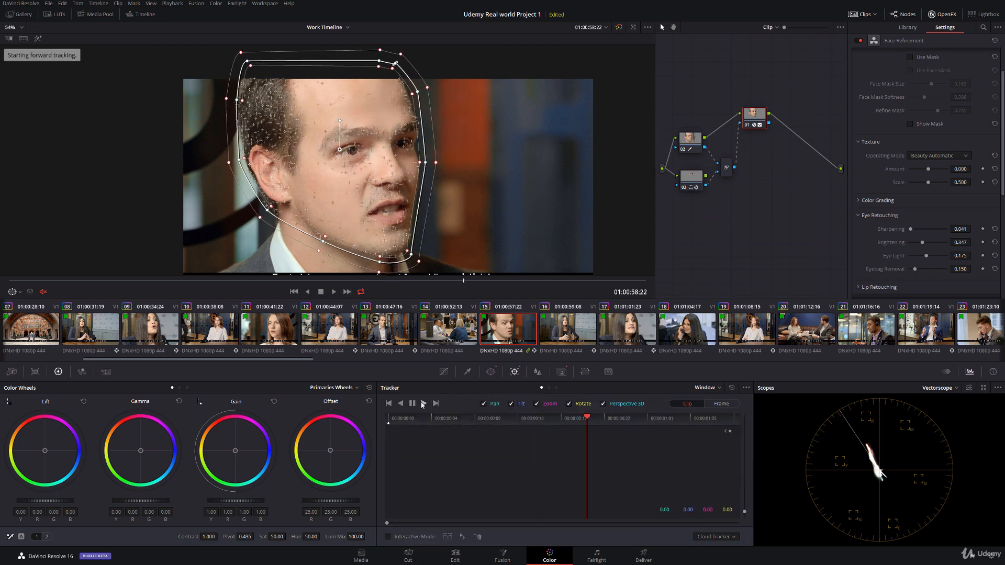
{"action": "left_click", "coordinate": [530, 420]}
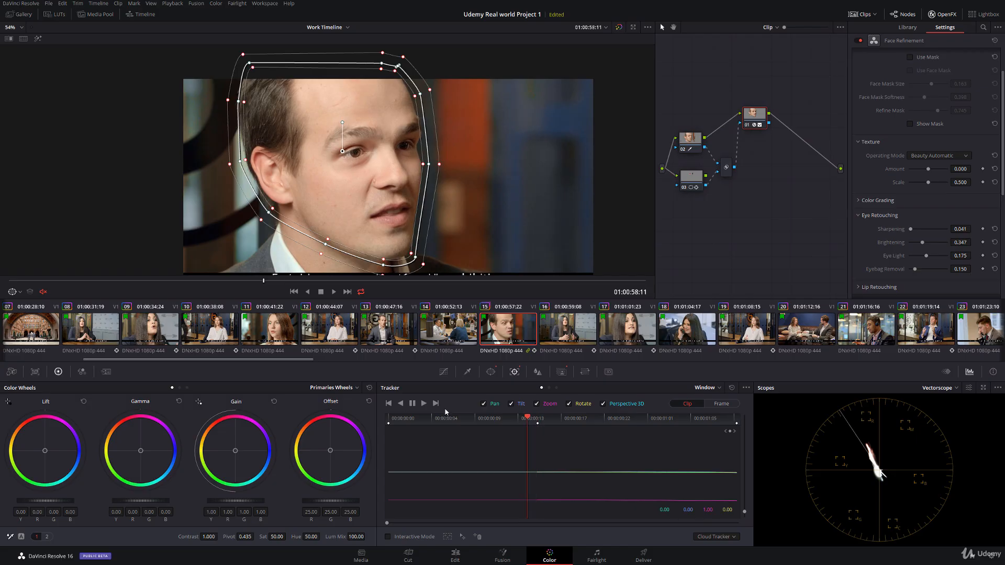
{"action": "left_click", "coordinate": [401, 403]}
{"action": "left_click", "coordinate": [423, 404]}
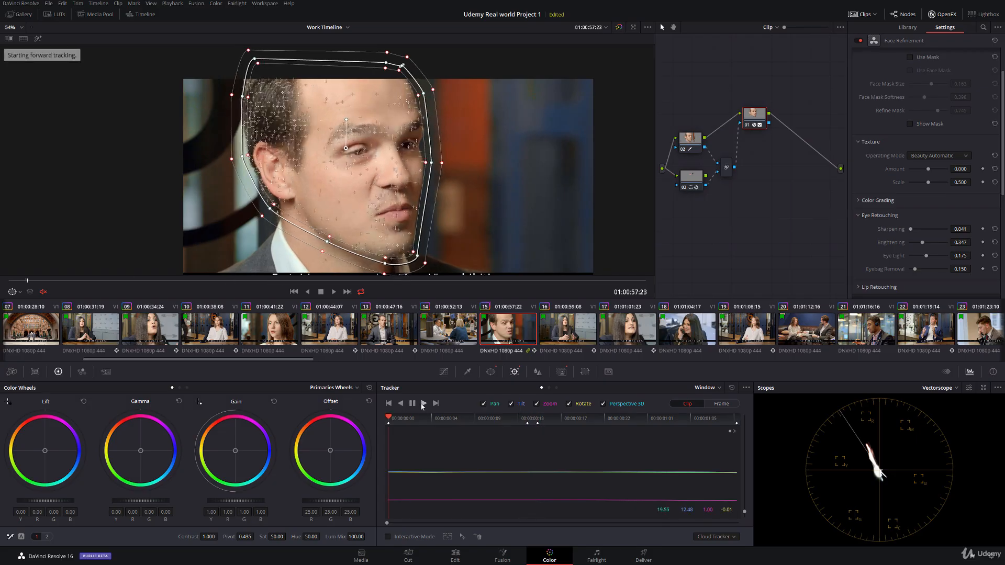
{"action": "left_click", "coordinate": [14, 291]}
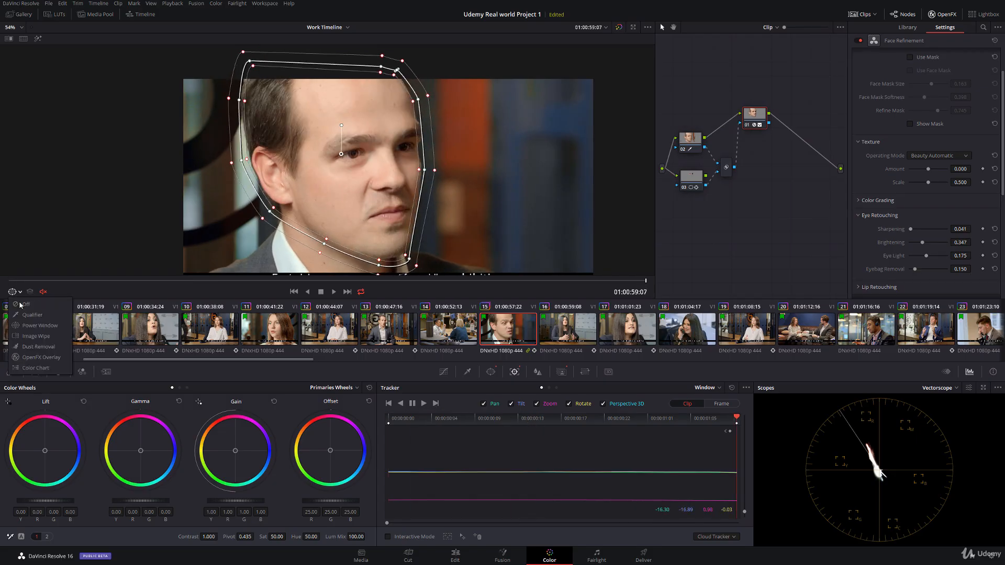
{"action": "left_click", "coordinate": [19, 304]}
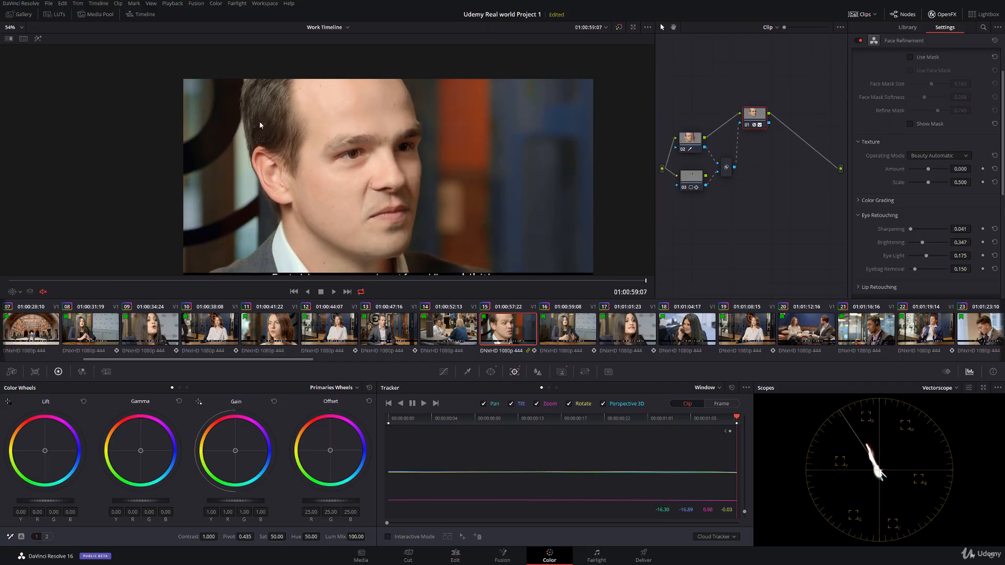
- Check the face matte on node 01 and the eye windows on node 03 in the Highlight view
{"action": "left_click", "coordinate": [38, 40]}
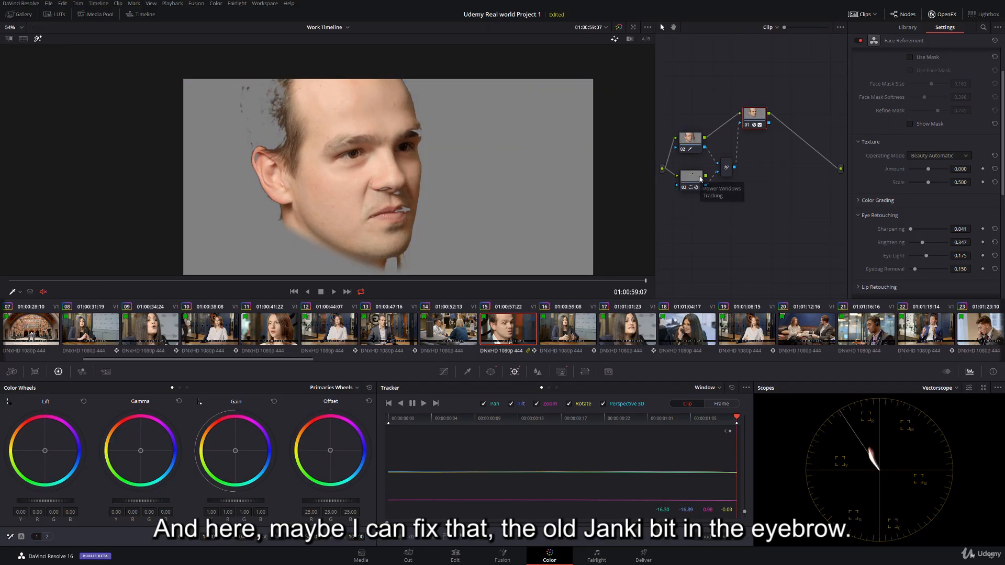
{"action": "left_click", "coordinate": [680, 177]}
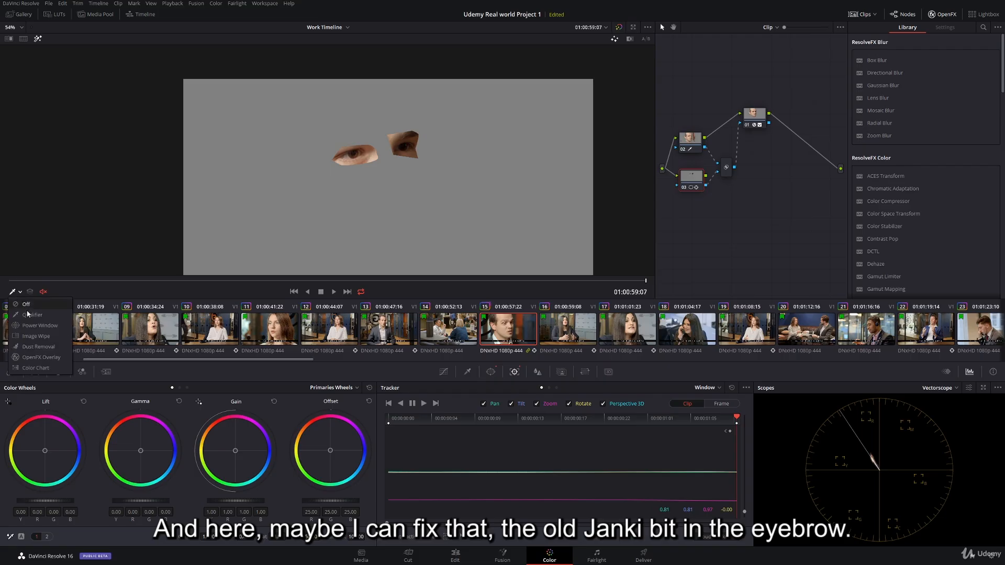
{"action": "left_click", "coordinate": [38, 39]}
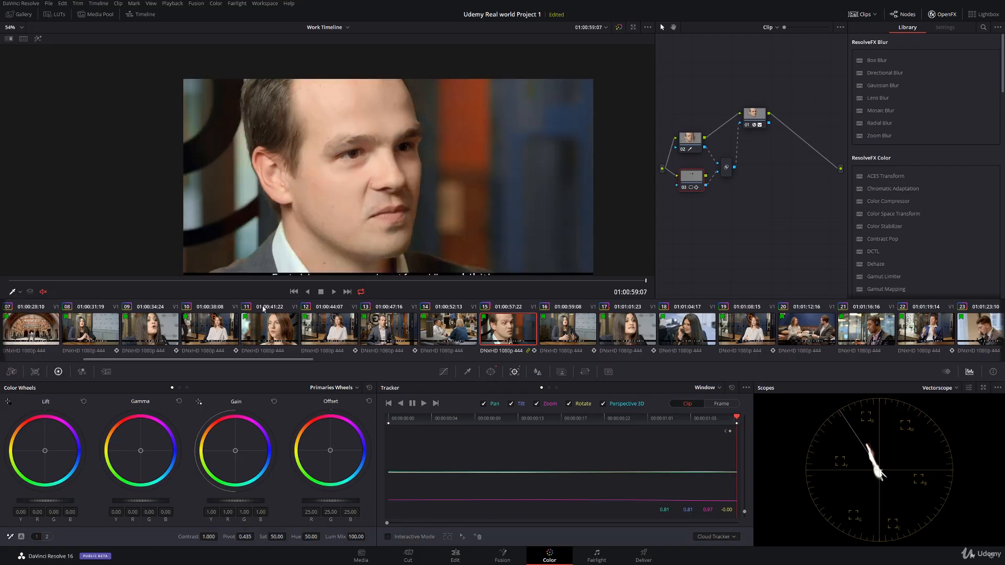
- Raise the upper edge of the far eye's window on node 03, soften it to 2.12 inside and 1.04 outside, and hide the overlay
{"action": "left_click", "coordinate": [20, 292]}
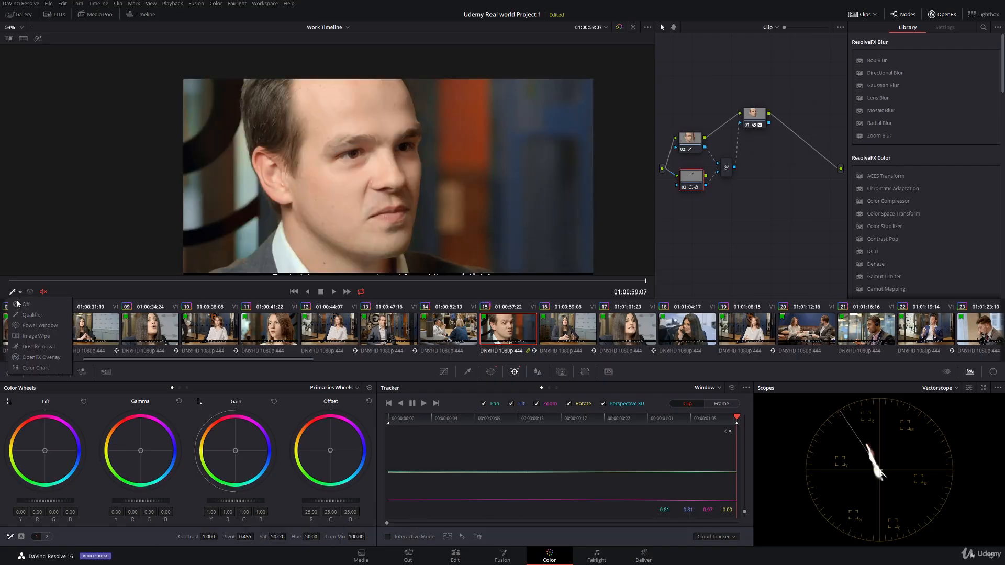
{"action": "left_click", "coordinate": [27, 327]}
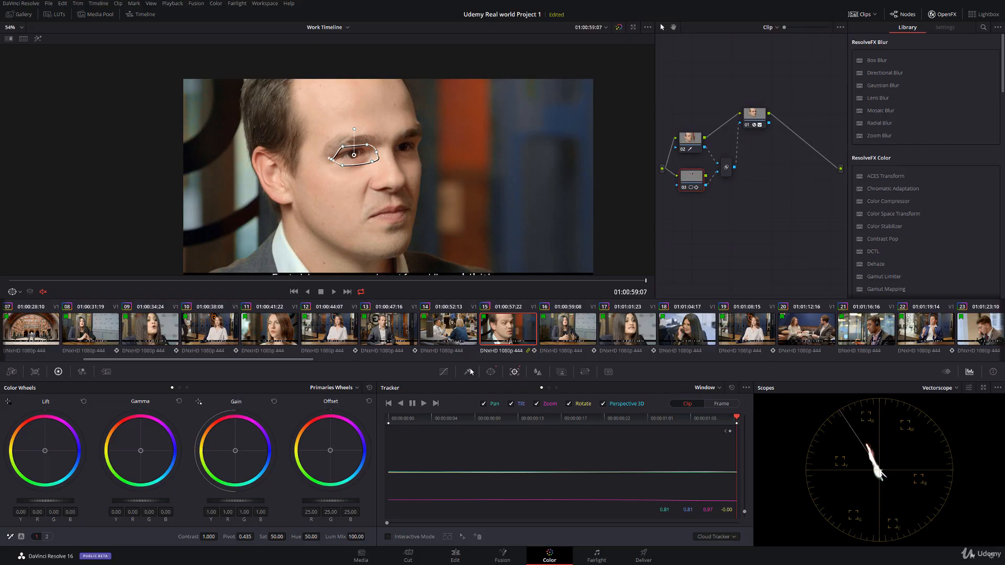
{"action": "left_click", "coordinate": [491, 372]}
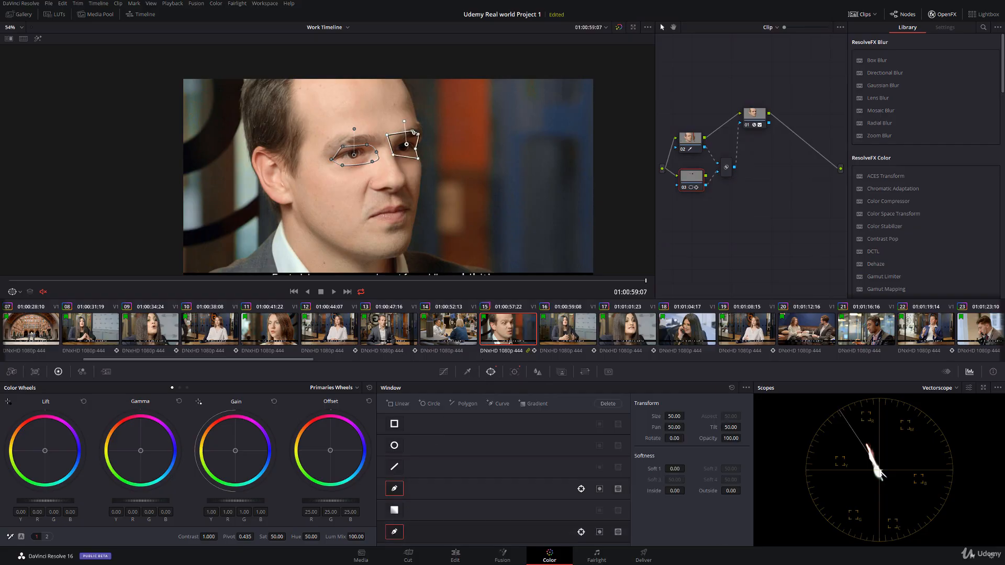
{"action": "mouse_move", "coordinate": [412, 131]}
{"action": "left_mouse_down"}
{"action": "mouse_move", "coordinate": [409, 123]}
{"action": "mouse_move", "coordinate": [421, 129]}
{"action": "mouse_move", "coordinate": [411, 121]}
{"action": "left_mouse_up"}
{"action": "left_click_drag", "start_coordinate": [675, 491], "coordinate": [744, 491]}
{"action": "left_click", "coordinate": [14, 291]}
{"action": "left_click", "coordinate": [31, 360]}
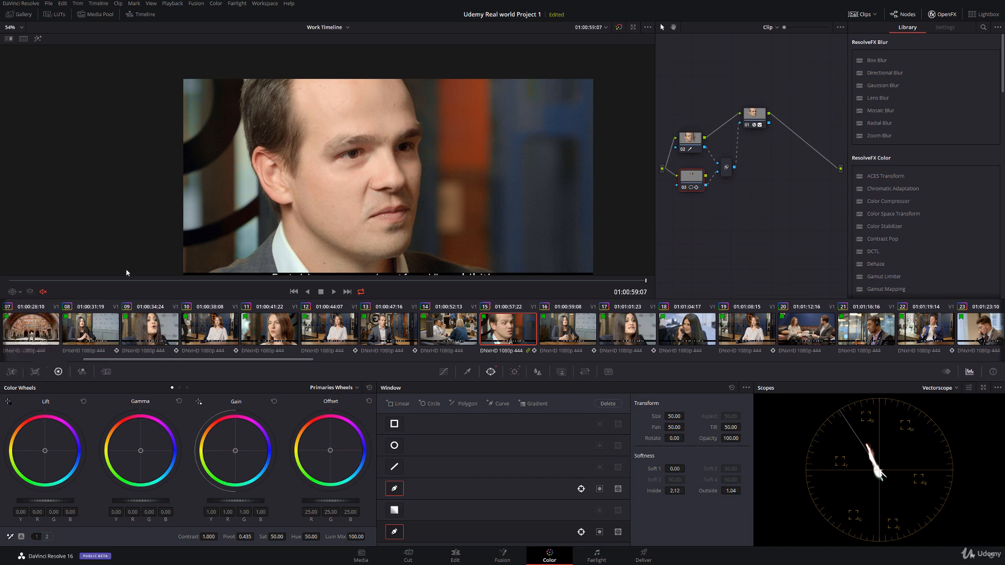
- Check the combined matte on the Face Refinement node in the Highlight view, and compare the picture with the node off and on
{"action": "left_click", "coordinate": [757, 123]}
{"action": "left_click", "coordinate": [39, 39]}
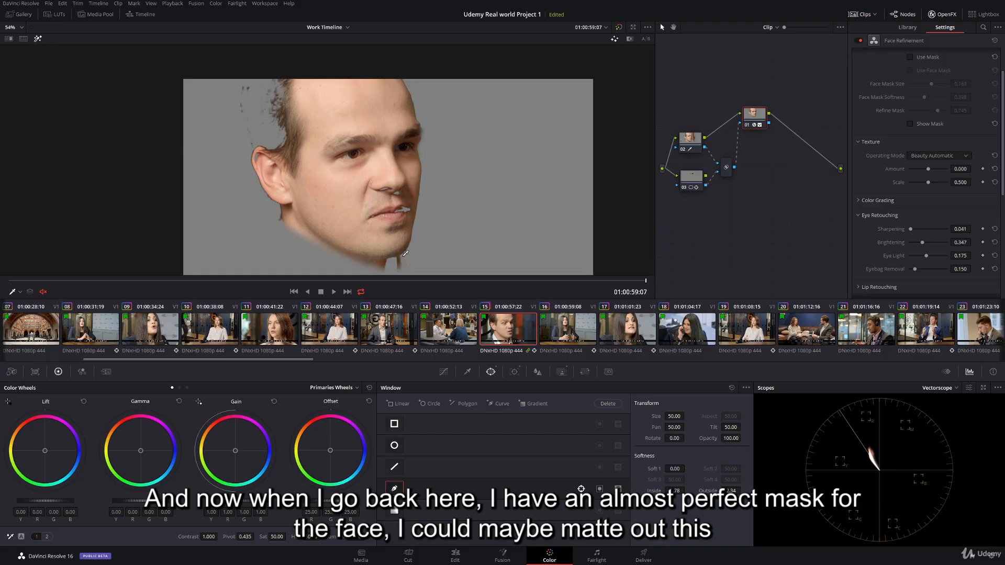
{"action": "left_click", "coordinate": [38, 39]}
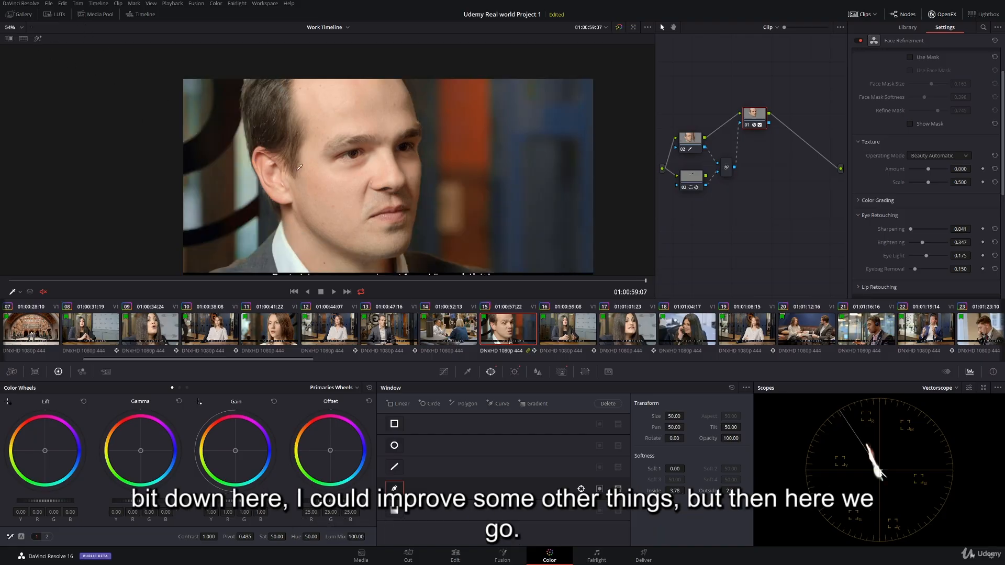
{"action": "left_click", "coordinate": [747, 125]}
{"action": "left_click", "coordinate": [748, 126]}
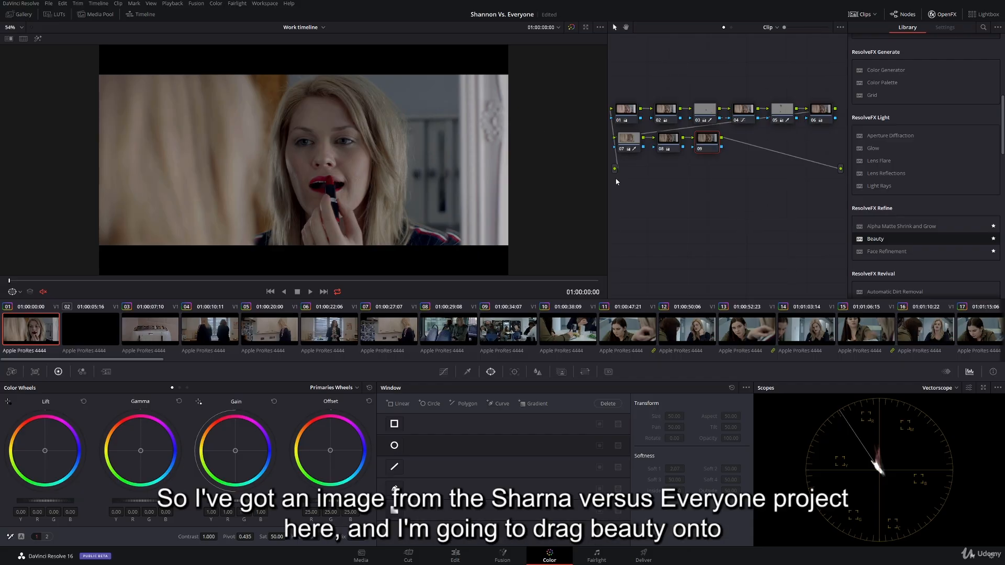
- Apply the Beauty effect to node 09, try Amount 1.500 with Scale 0.836, and reset both values
{"action": "left_click_drag", "start_coordinate": [876, 239], "coordinate": [709, 144]}
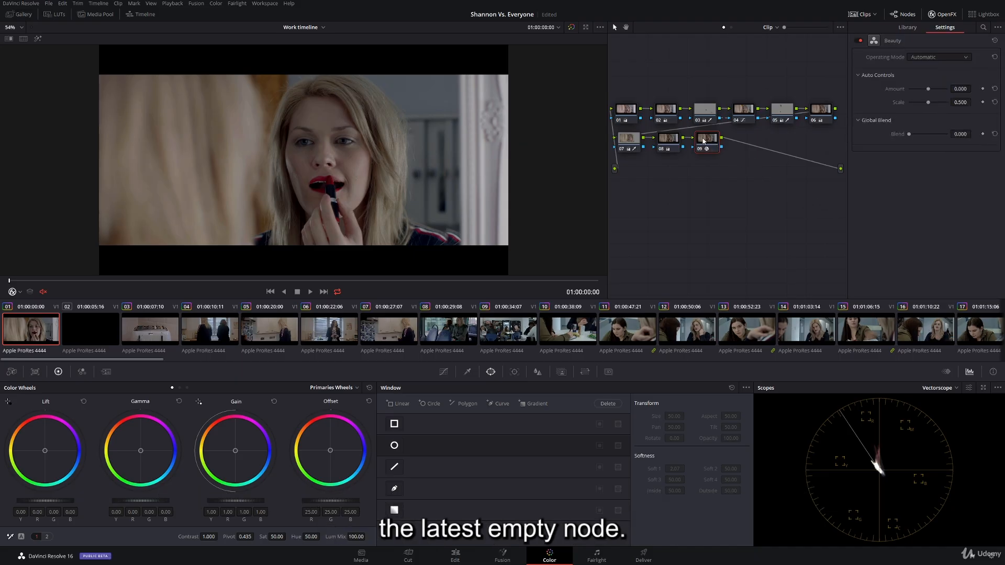
{"action": "left_click_drag", "start_coordinate": [929, 89], "coordinate": [941, 106]}
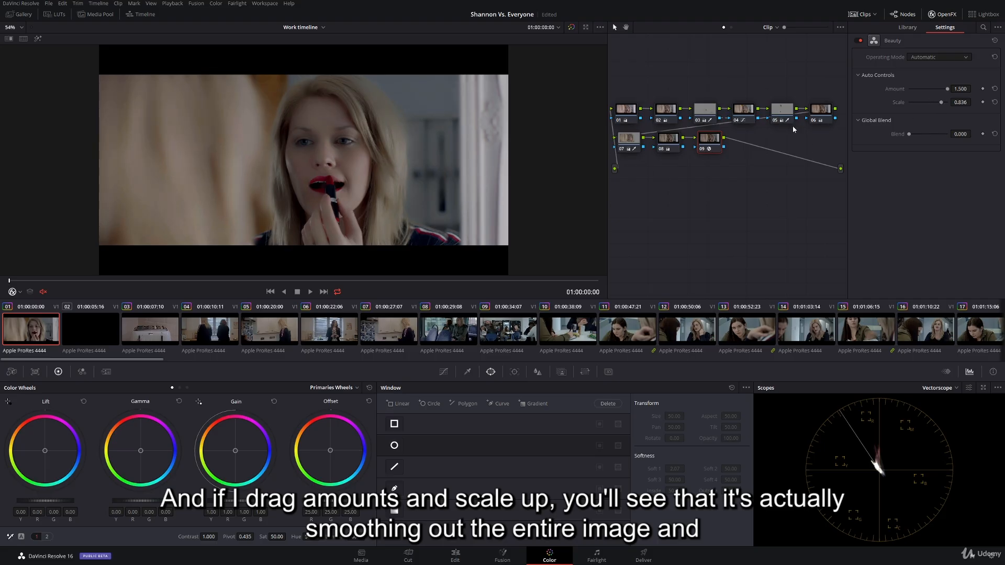
{"action": "left_click", "coordinate": [995, 89]}
{"action": "left_click", "coordinate": [994, 102]}
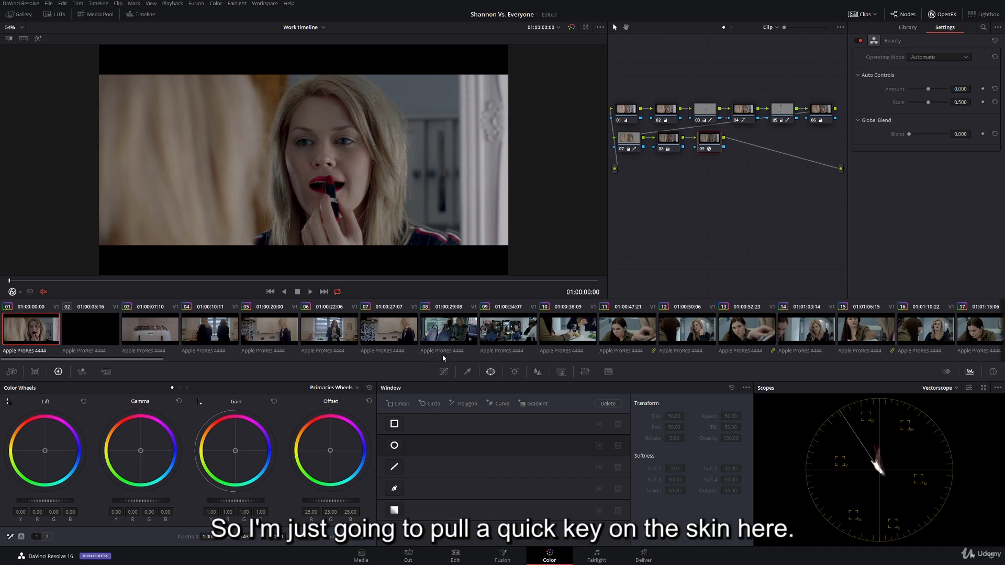
- Key the woman's skin on node 09 in the Highlight view, with hue center 31.8, width 18.0, saturation low 0.5 and luminance low 54.2
{"action": "left_click", "coordinate": [467, 372]}
{"action": "left_click", "coordinate": [358, 166]}
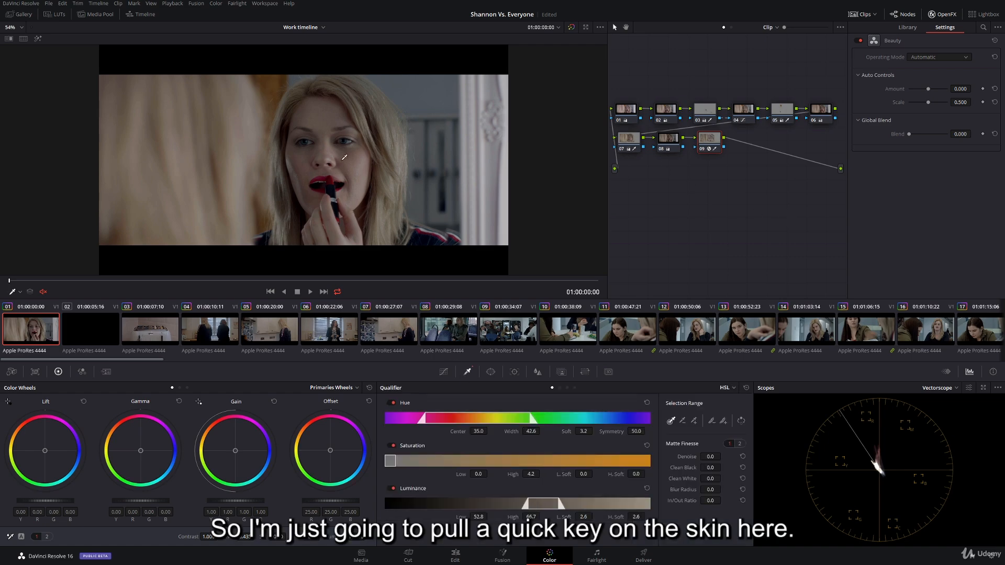
{"action": "left_click", "coordinate": [37, 38]}
{"action": "left_click_drag", "start_coordinate": [514, 431], "coordinate": [487, 432]}
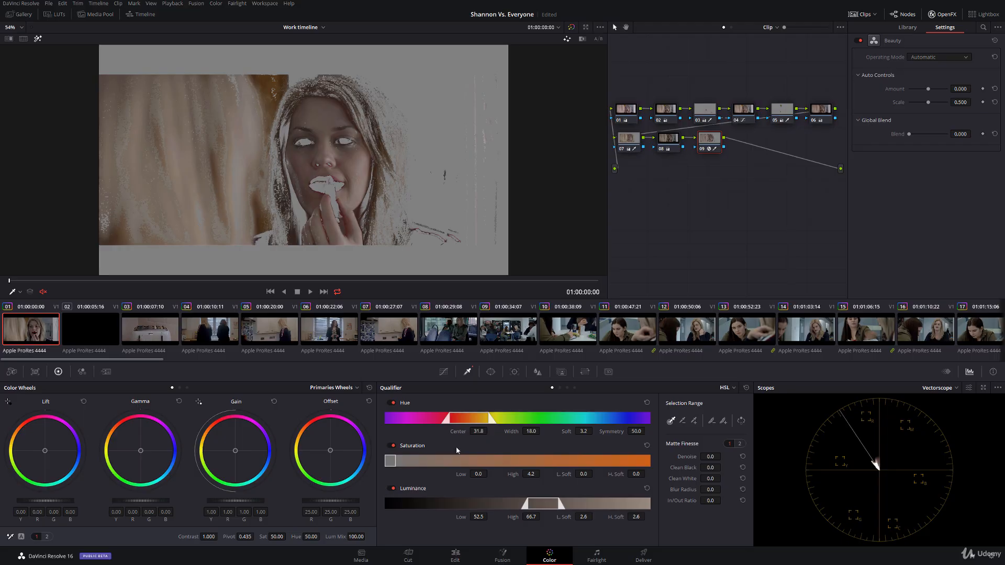
{"action": "left_click_drag", "start_coordinate": [489, 474], "coordinate": [490, 474]}
{"action": "left_click_drag", "start_coordinate": [459, 517], "coordinate": [489, 517]}
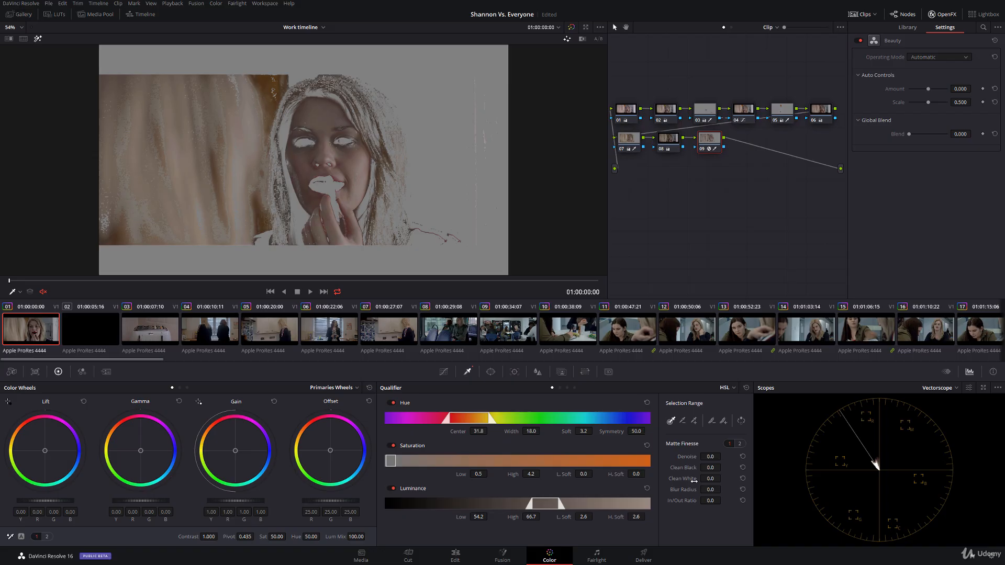
- Clean the skin key with Clean Black 51.3, Clean White 70.7, Blur Radius 62.3, luminance low 54.5 and low softness 1.6
{"action": "left_click_drag", "start_coordinate": [681, 468], "coordinate": [723, 478]}
{"action": "left_click_drag", "start_coordinate": [724, 478], "coordinate": [723, 490]}
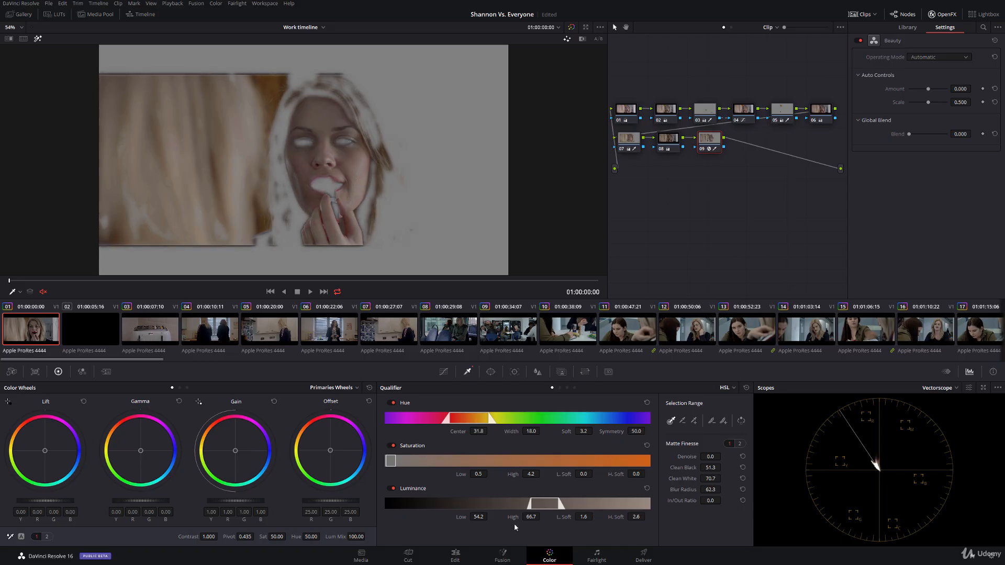
{"action": "mouse_move", "coordinate": [478, 517]}
{"action": "left_mouse_down"}
{"action": "mouse_move", "coordinate": [489, 517]}
{"action": "mouse_move", "coordinate": [460, 510]}
{"action": "left_mouse_up"}
- Tighten the key to hue center 30.6, width 18.2, symmetry 47.6, with Clean Black 48.3, Clean White 68.2 and Blur Radius 63.1
{"action": "mouse_move", "coordinate": [609, 441]}
{"action": "left_mouse_down"}
{"action": "mouse_move", "coordinate": [599, 441]}
{"action": "mouse_move", "coordinate": [642, 432]}
{"action": "mouse_move", "coordinate": [610, 432]}
{"action": "left_mouse_up"}
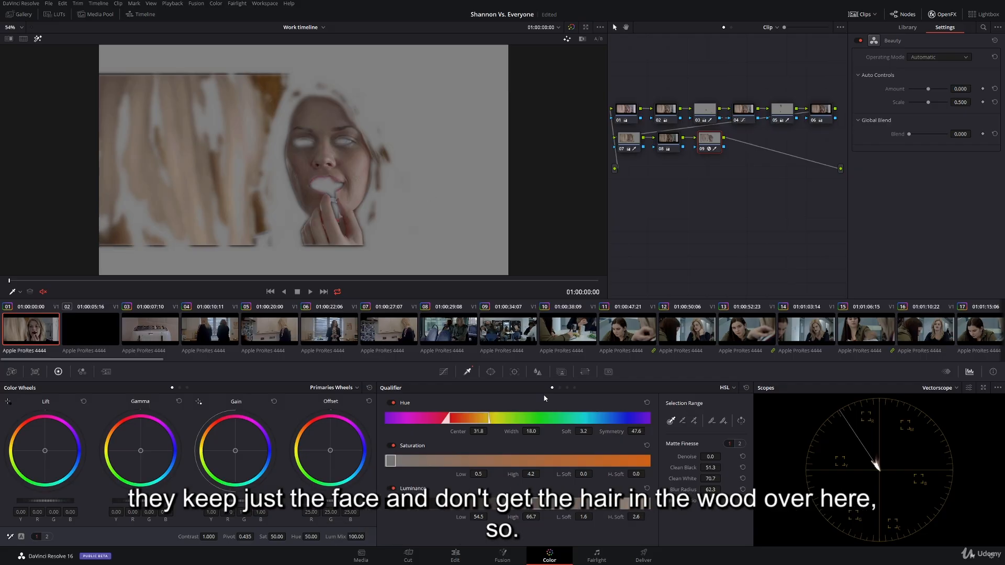
{"action": "left_click_drag", "start_coordinate": [512, 433], "coordinate": [440, 432]}
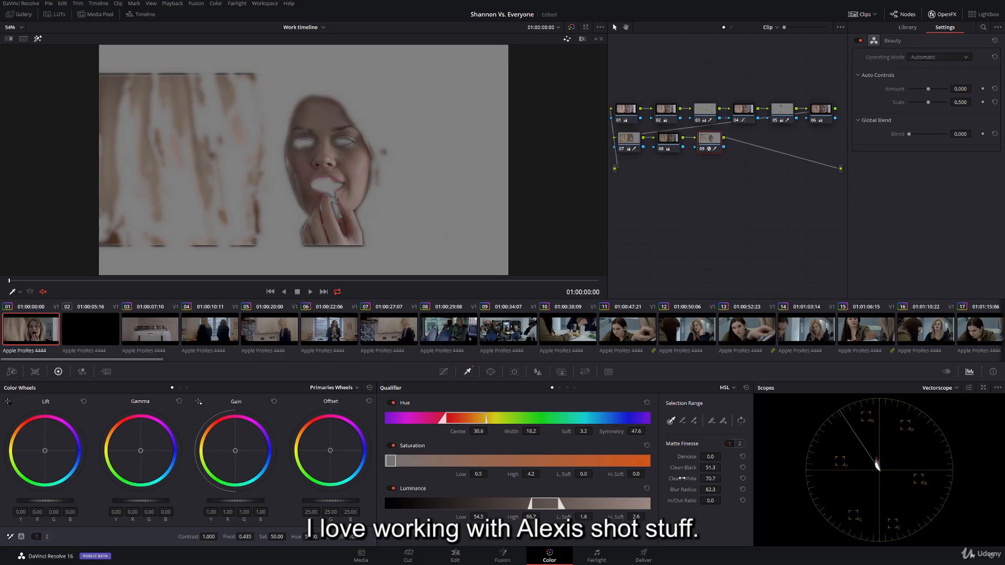
{"action": "mouse_move", "coordinate": [710, 478]}
{"action": "left_mouse_down"}
{"action": "mouse_move", "coordinate": [684, 479]}
{"action": "mouse_move", "coordinate": [724, 479]}
{"action": "left_mouse_up"}
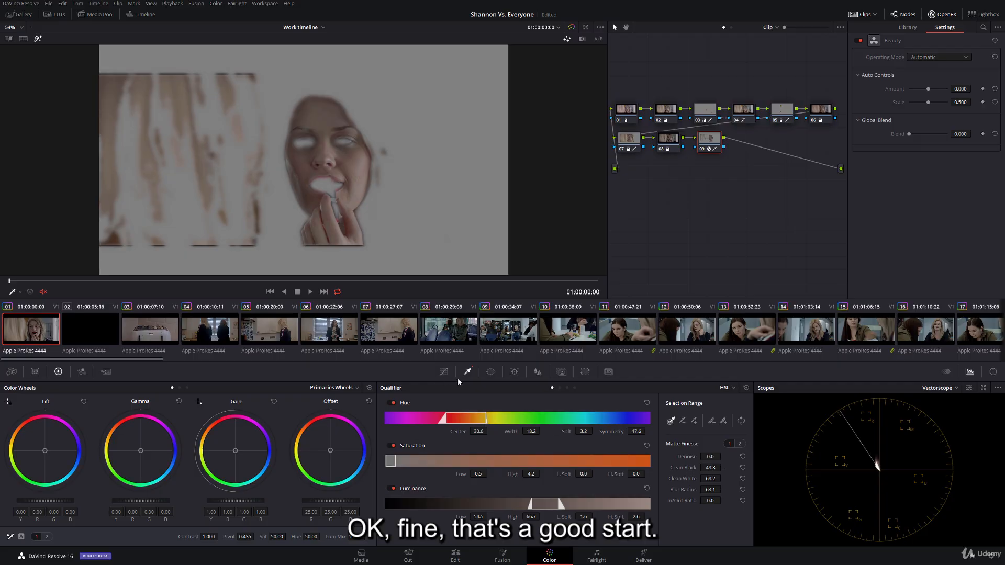
- Leave the Highlight view and draw a closed curve window around the woman's head and hand on node 09 as a garbage matte
{"action": "left_click", "coordinate": [491, 371]}
{"action": "left_click", "coordinate": [394, 489]}
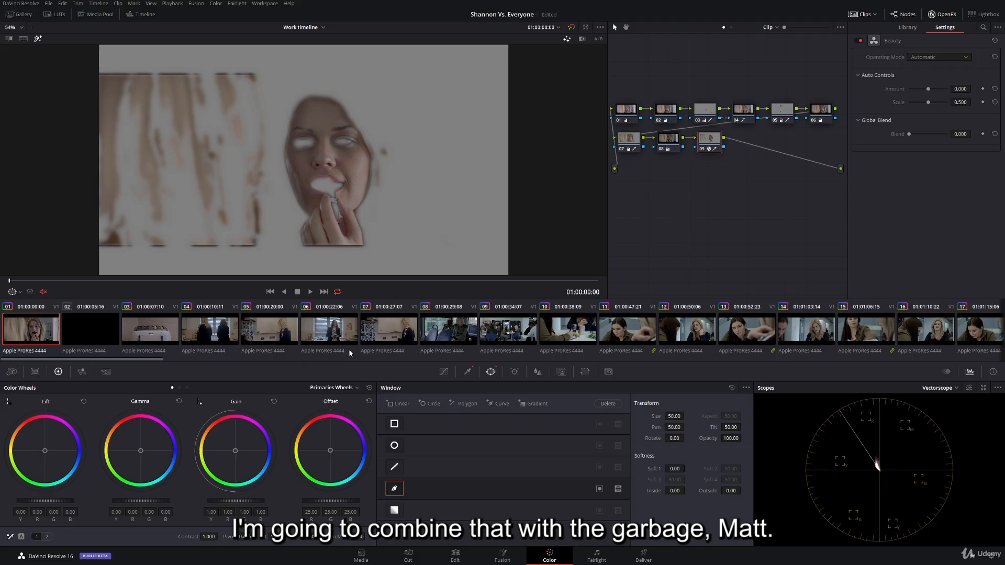
{"action": "left_click", "coordinate": [37, 38]}
{"action": "left_click", "coordinate": [328, 83]}
{"action": "left_click", "coordinate": [295, 85]}
{"action": "left_click", "coordinate": [283, 111]}
{"action": "left_click", "coordinate": [273, 180]}
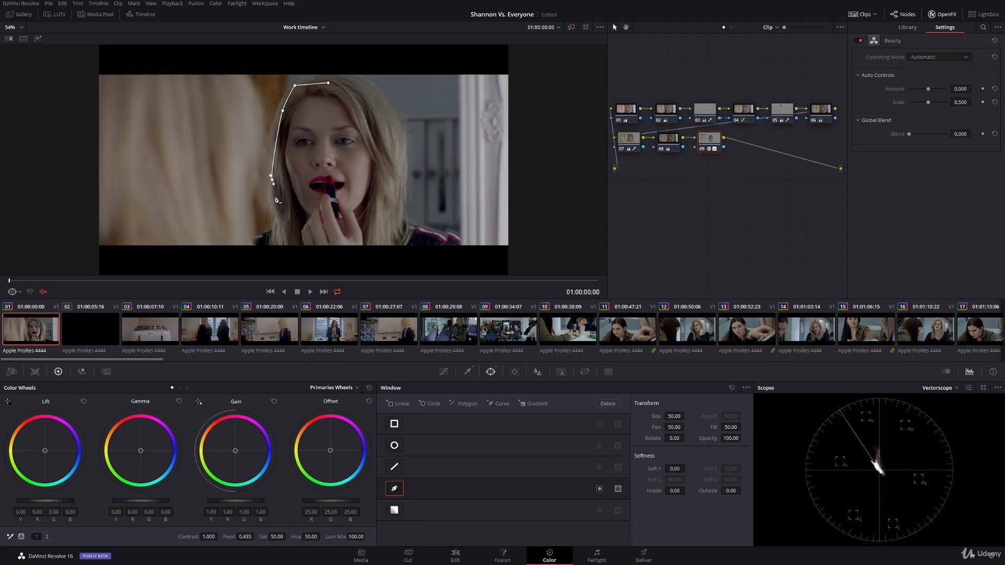
{"action": "left_click", "coordinate": [282, 231]}
{"action": "left_click", "coordinate": [293, 272]}
{"action": "left_click", "coordinate": [391, 266]}
{"action": "left_click", "coordinate": [403, 218]}
{"action": "left_click", "coordinate": [400, 136]}
{"action": "left_click", "coordinate": [383, 80]}
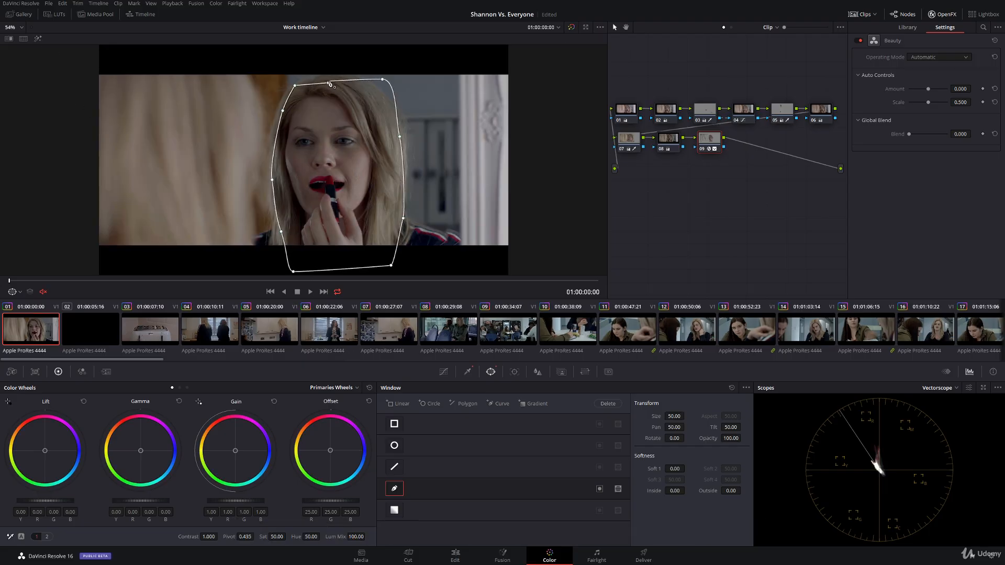
{"action": "left_click", "coordinate": [328, 83]}
- Check the matted skin key in the Highlight view at 01:00:04:15 and 01:00:01:04
{"action": "left_click_drag", "start_coordinate": [19, 282], "coordinate": [493, 302]}
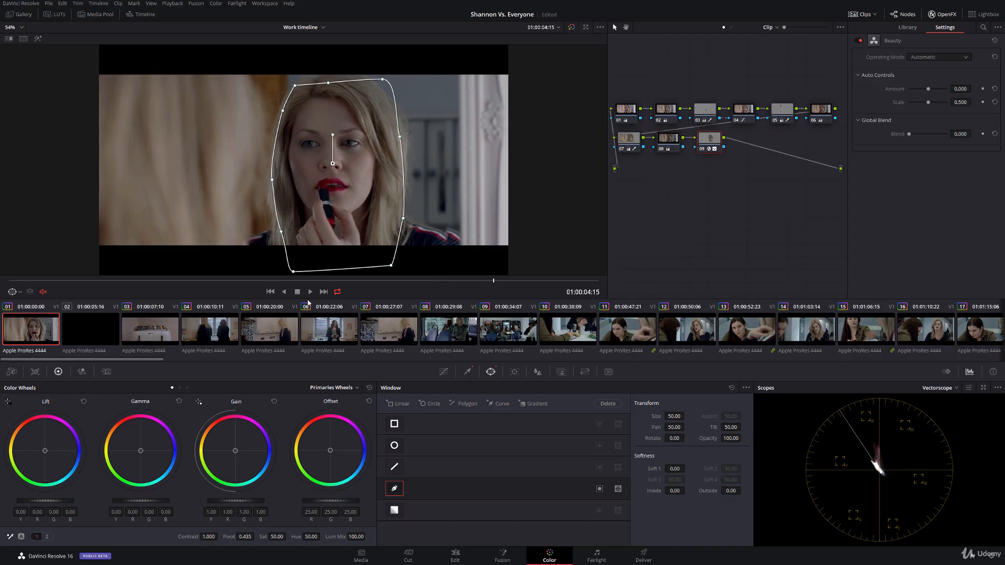
{"action": "left_click", "coordinate": [37, 38]}
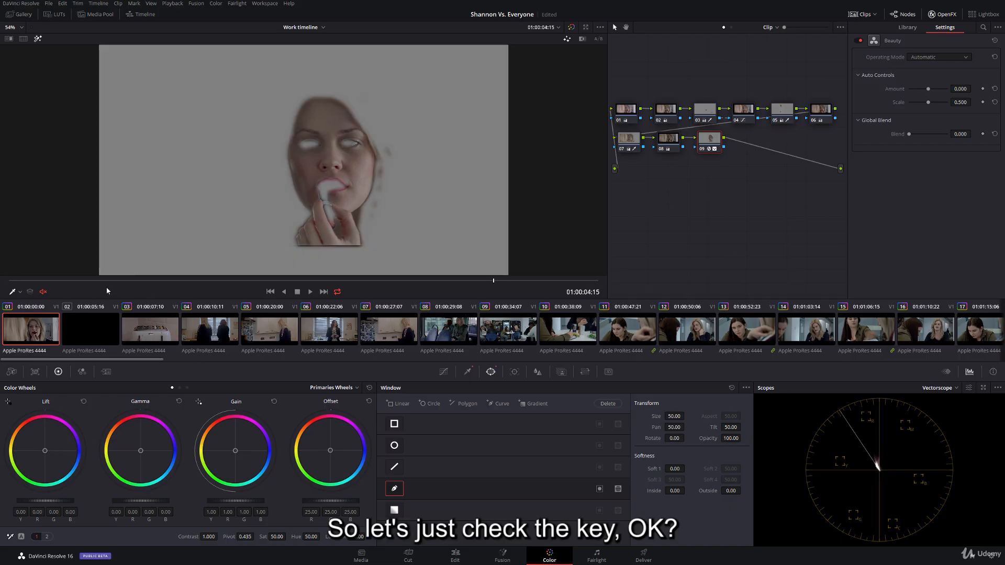
{"action": "left_click_drag", "start_coordinate": [67, 282], "coordinate": [127, 286]}
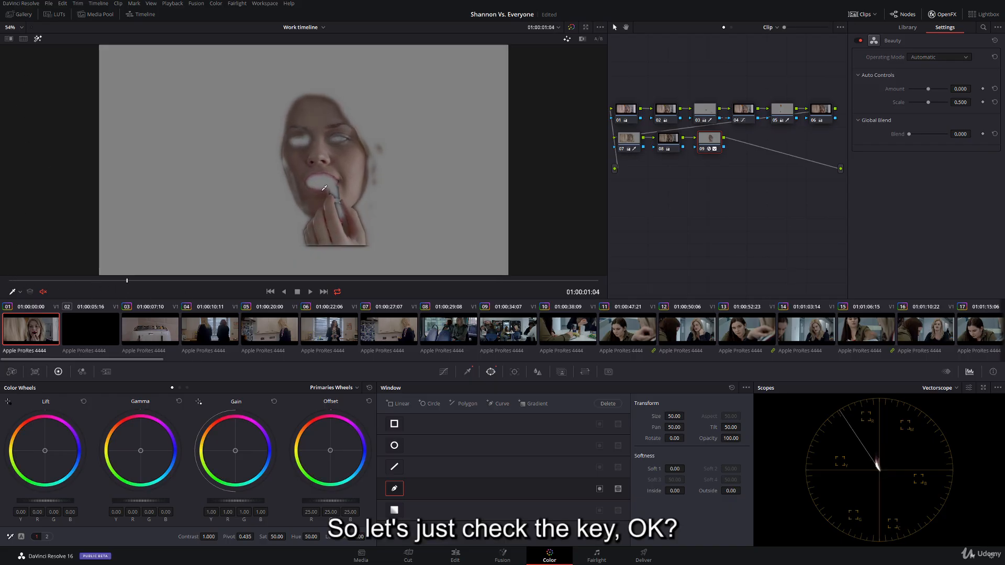
- Set the second Matte Finesse page of the skin key to Closing mode with radius 3 and 9 iterations
{"action": "left_click", "coordinate": [468, 372]}
{"action": "left_click", "coordinate": [740, 444]}
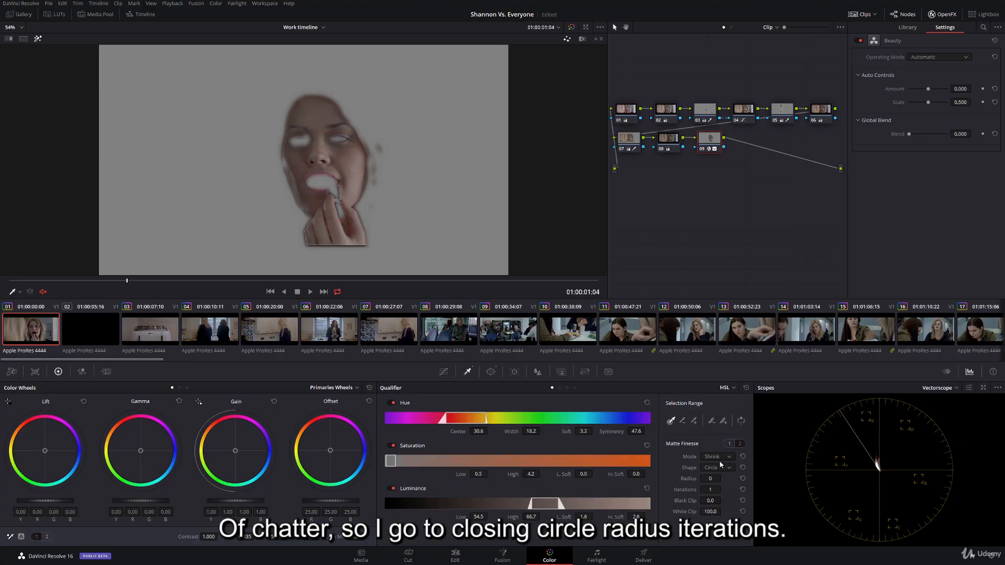
{"action": "left_click", "coordinate": [720, 457]}
{"action": "left_click", "coordinate": [715, 477]}
{"action": "mouse_move", "coordinate": [710, 490]}
{"action": "left_mouse_down"}
{"action": "mouse_move", "coordinate": [723, 478]}
{"action": "mouse_move", "coordinate": [723, 490]}
{"action": "left_mouse_up"}
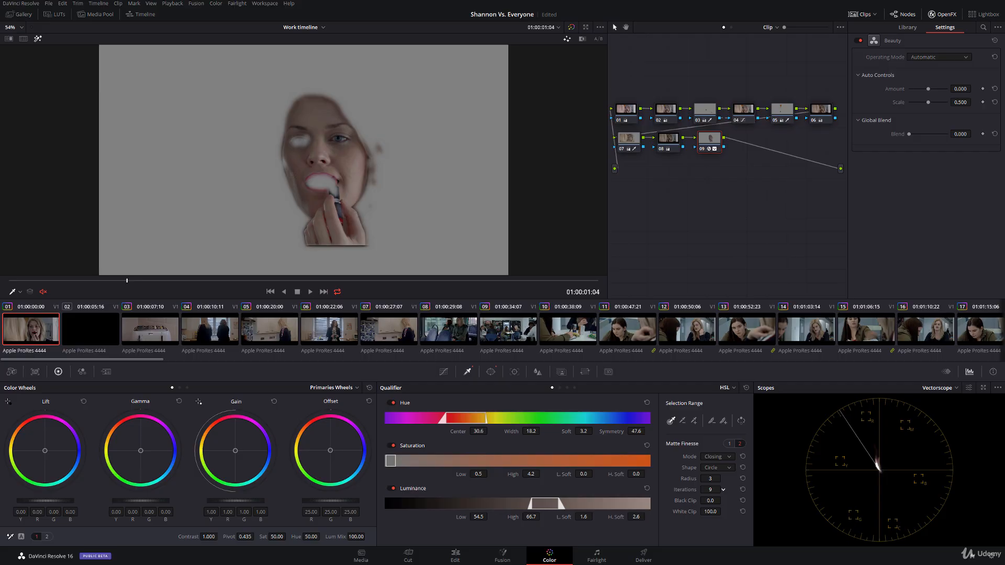
- Refine the skin qualifier to hue center 31.2 and width 18.3, saturation 0.0 to 8.2, and luminance high 69.7
{"action": "left_click_drag", "start_coordinate": [25, 283], "coordinate": [173, 294]}
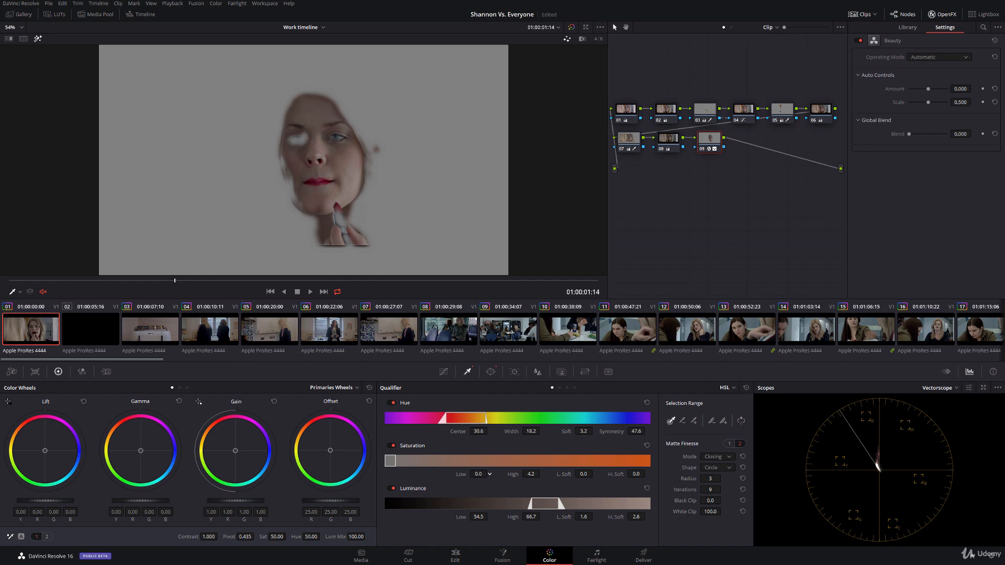
{"action": "left_click_drag", "start_coordinate": [531, 517], "coordinate": [542, 516]}
{"action": "left_click_drag", "start_coordinate": [508, 473], "coordinate": [543, 474]}
{"action": "left_click_drag", "start_coordinate": [507, 432], "coordinate": [542, 431]}
{"action": "left_click_drag", "start_coordinate": [460, 432], "coordinate": [488, 431]}
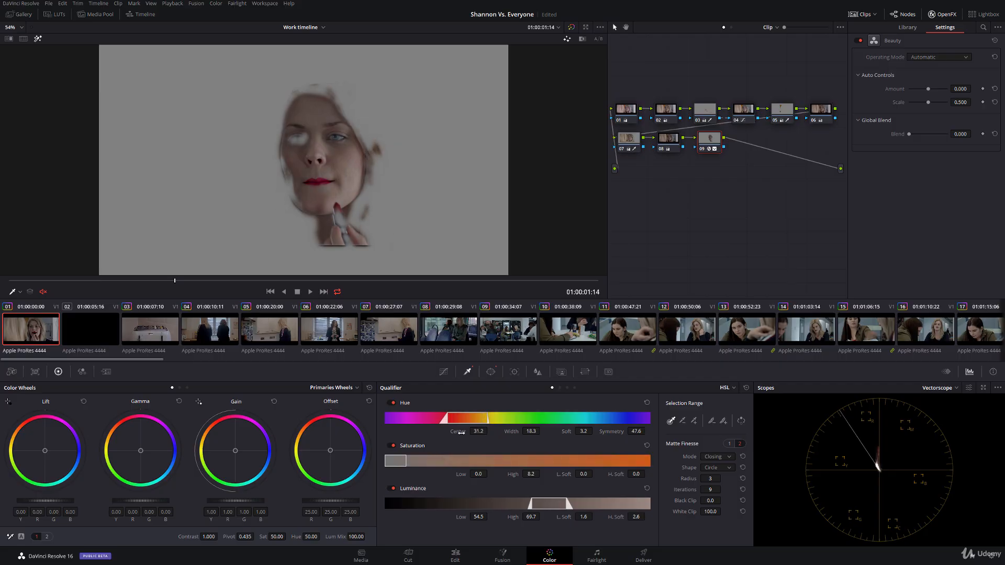
- Tighten the skin qualifier's saturation range to a high of 3.0 with a high softness of 0.4, judging it on an earlier frame
{"action": "left_click", "coordinate": [729, 444]}
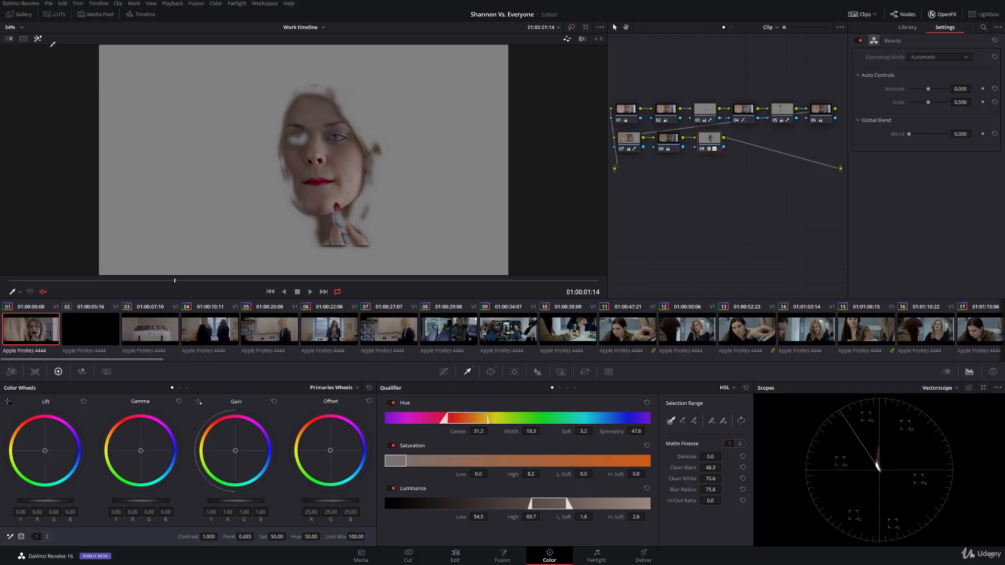
{"action": "left_click_drag", "start_coordinate": [33, 281], "coordinate": [82, 296]}
{"action": "left_click_drag", "start_coordinate": [406, 461], "coordinate": [388, 461]}
{"action": "left_click_drag", "start_coordinate": [541, 474], "coordinate": [591, 474]}
{"action": "left_click_drag", "start_coordinate": [515, 474], "coordinate": [542, 474]}
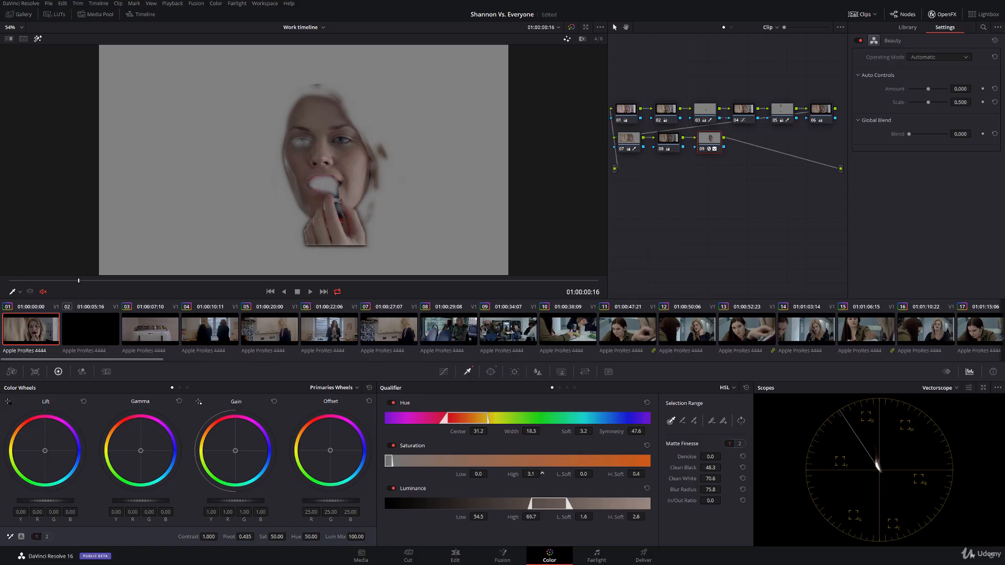
- Turn off the highlight view and show the frame at 01:00:03:02 in an enlarged viewer with the Beauty settings kept open
{"action": "left_click", "coordinate": [38, 38]}
{"action": "left_click_drag", "start_coordinate": [30, 285], "coordinate": [332, 281]}
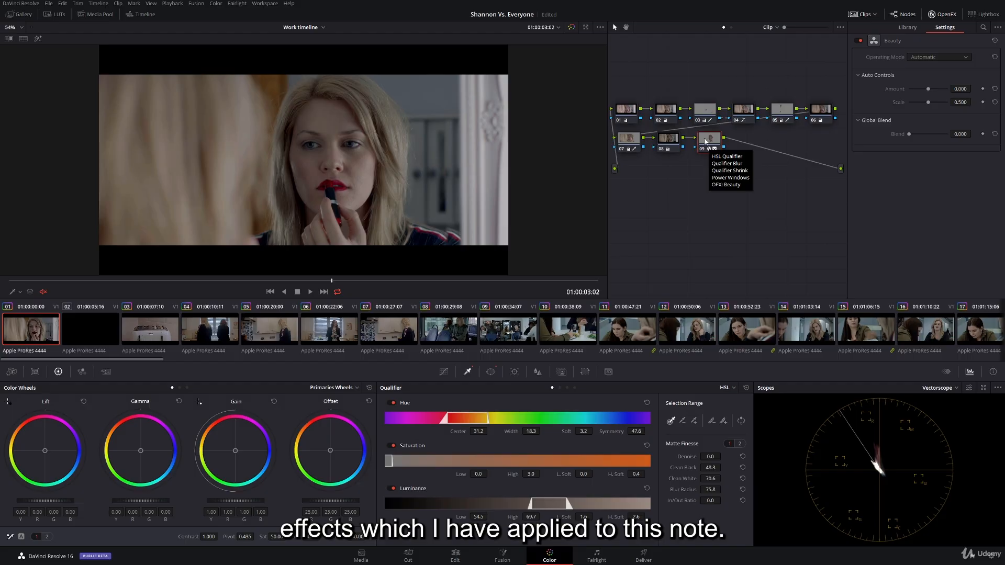
{"action": "left_click_drag", "start_coordinate": [706, 139], "coordinate": [708, 140]}
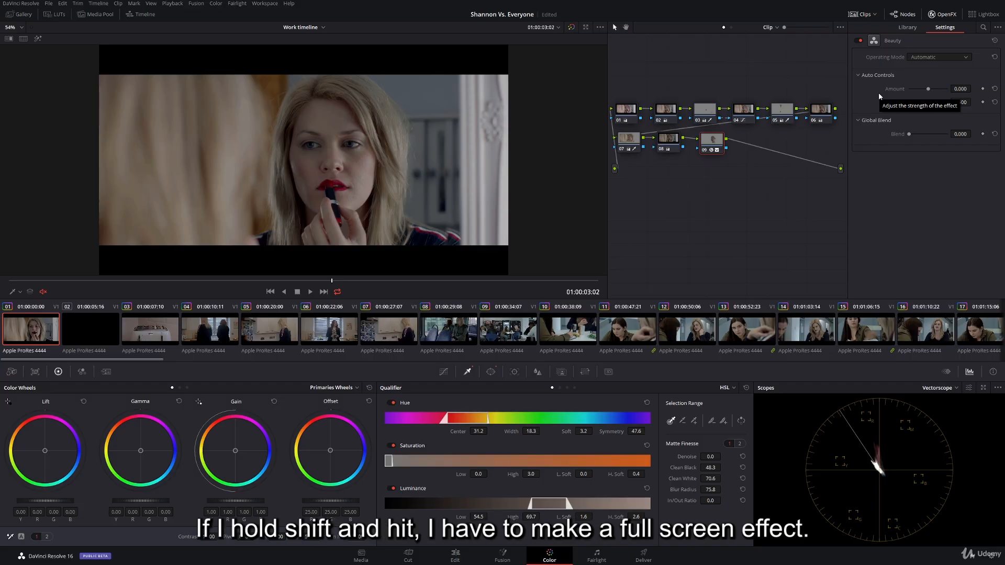
{"action": "key", "text": "shift+f"}
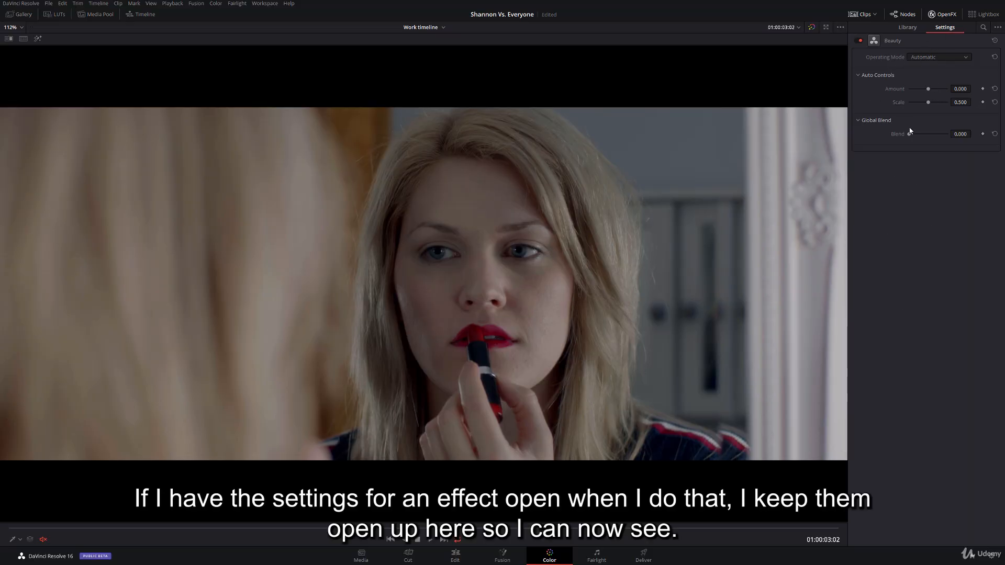
- Try the Beauty effect's Amount at 0.797 and at -1.500, resetting it after each trial
{"action": "mouse_move", "coordinate": [938, 91]}
{"action": "left_mouse_down"}
{"action": "mouse_move", "coordinate": [884, 94]}
{"action": "mouse_move", "coordinate": [939, 91]}
{"action": "left_mouse_up"}
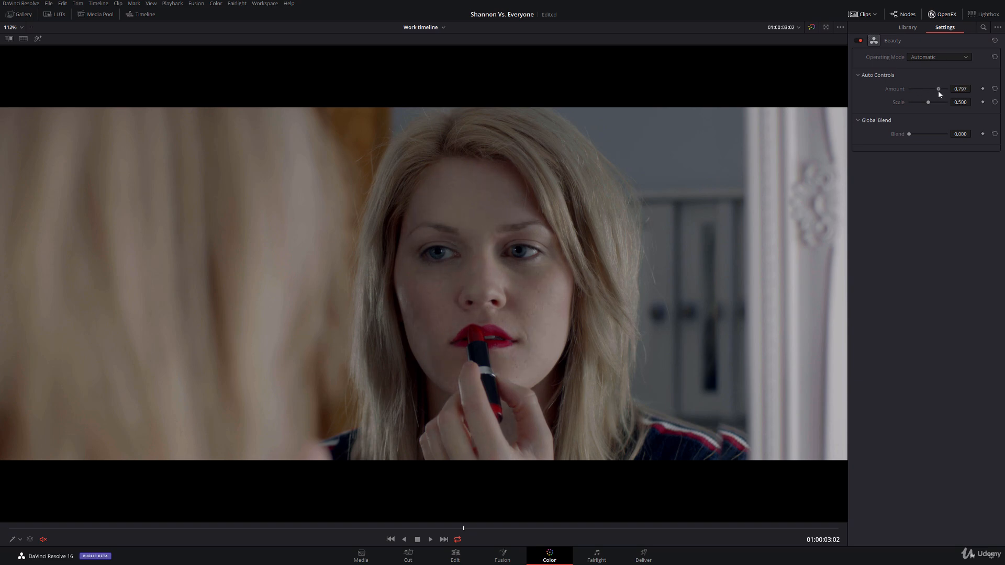
{"action": "left_click", "coordinate": [995, 89]}
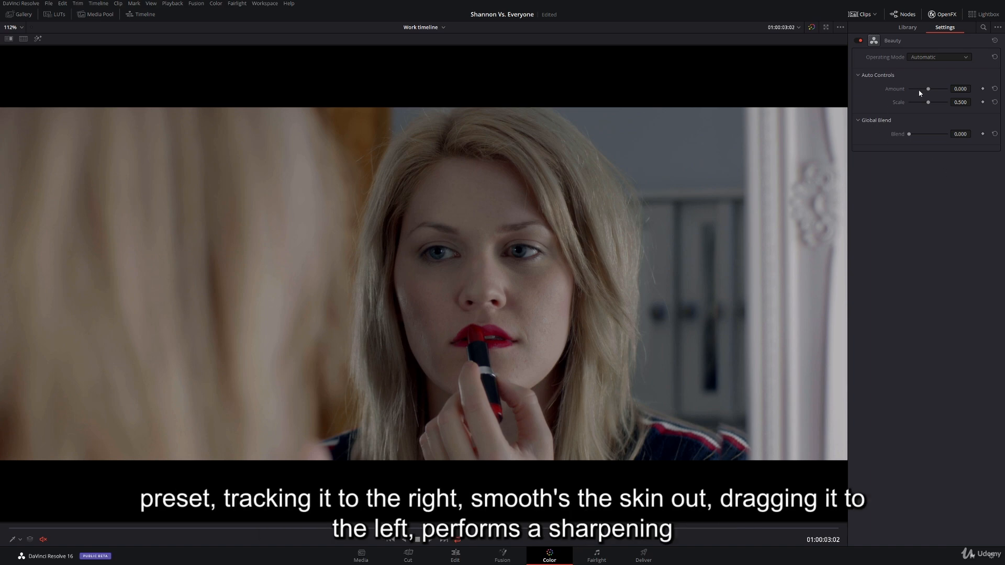
{"action": "mouse_move", "coordinate": [929, 89]}
{"action": "left_mouse_down"}
{"action": "mouse_move", "coordinate": [938, 90]}
{"action": "mouse_move", "coordinate": [912, 92]}
{"action": "left_mouse_up"}
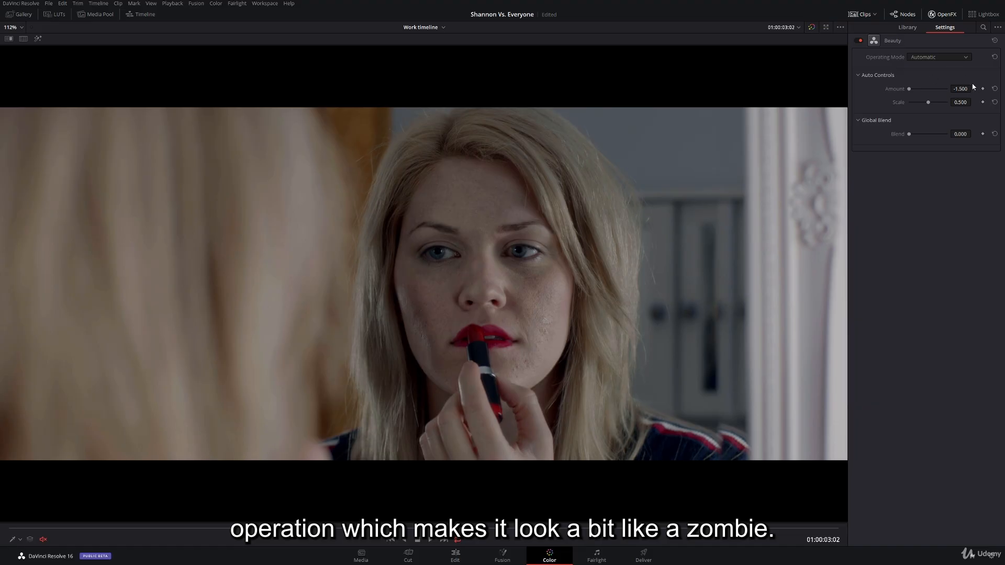
{"action": "left_click", "coordinate": [995, 88]}
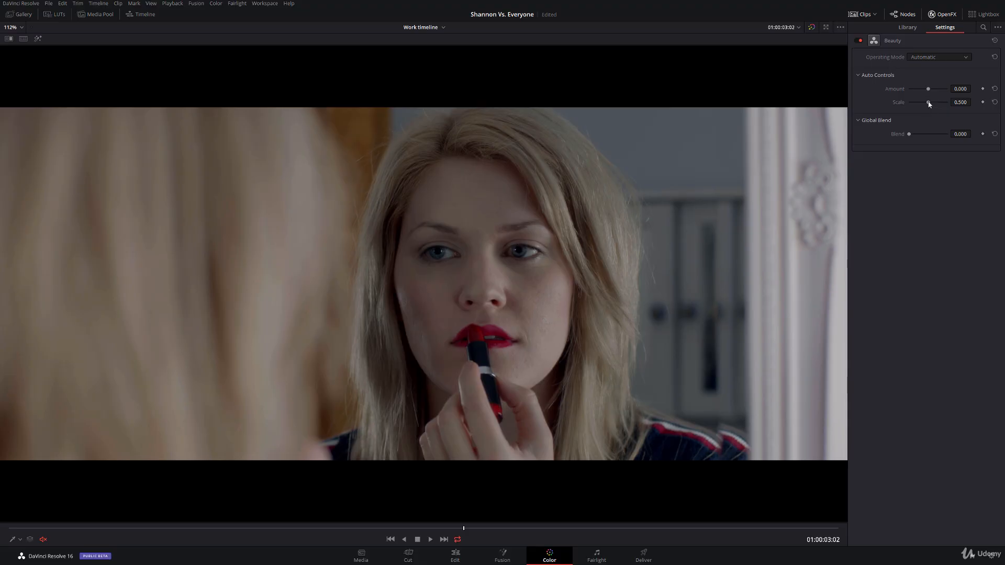
- Try lower and higher Scale values for the Beauty effect, and reset both Scale and Amount
{"action": "left_click_drag", "start_coordinate": [929, 102], "coordinate": [910, 107]}
{"action": "left_click_drag", "start_coordinate": [910, 103], "coordinate": [941, 102]}
{"action": "left_click", "coordinate": [995, 102]}
{"action": "left_click", "coordinate": [995, 89]}
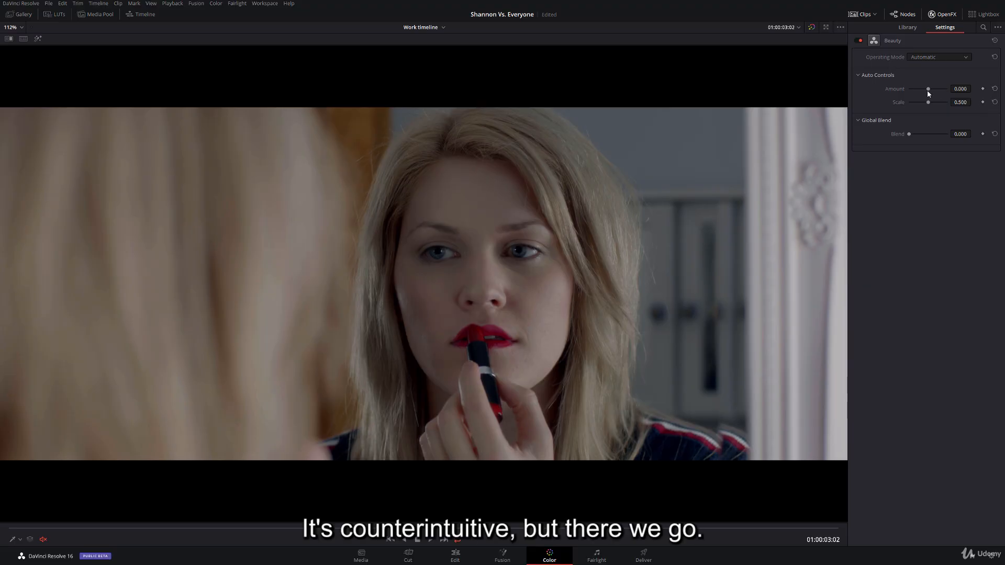
- Set the Beauty Amount to 0.591 and Scale to 0.725, and compare the image with the effect off and on
{"action": "left_click_drag", "start_coordinate": [928, 90], "coordinate": [974, 88]}
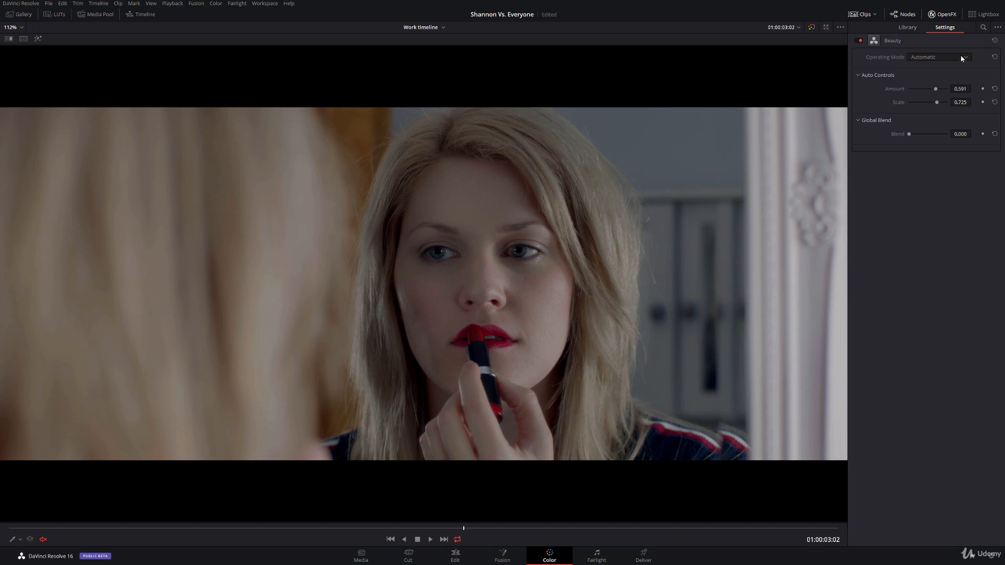
{"action": "left_click", "coordinate": [859, 41]}
{"action": "left_click", "coordinate": [858, 40]}
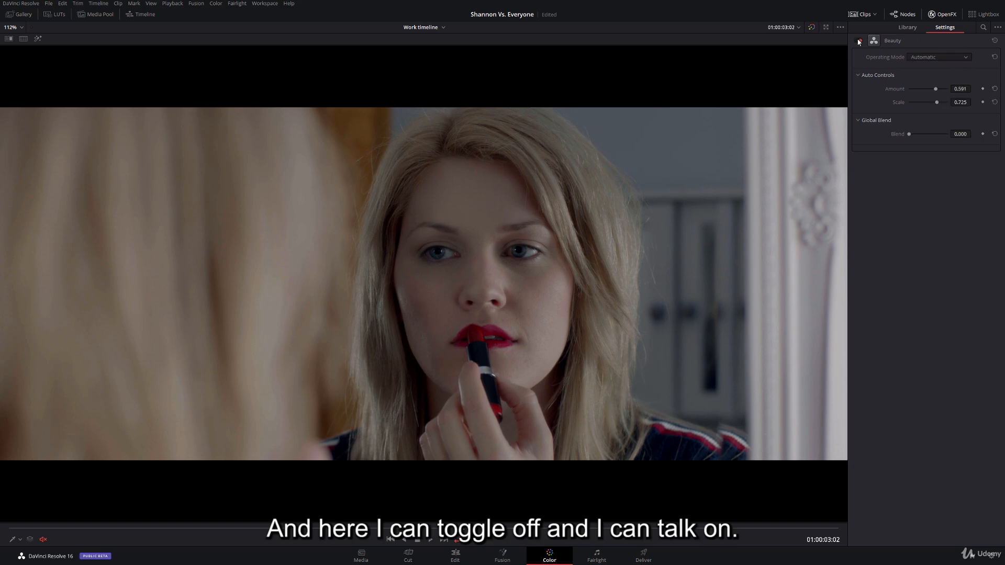
{"action": "left_click", "coordinate": [858, 40]}
{"action": "left_click", "coordinate": [859, 41]}
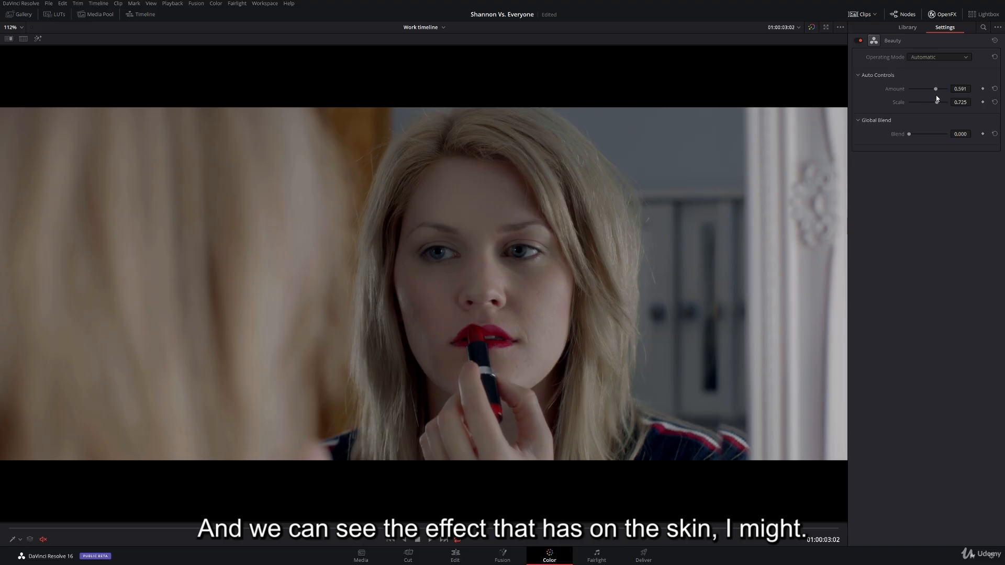
- Reduce the Beauty Amount to 0.400 and Scale to 0.630, and compare the skin with the effect off and on
{"action": "mouse_move", "coordinate": [963, 89]}
{"action": "left_mouse_down"}
{"action": "mouse_move", "coordinate": [974, 89]}
{"action": "mouse_move", "coordinate": [974, 102]}
{"action": "left_mouse_up"}
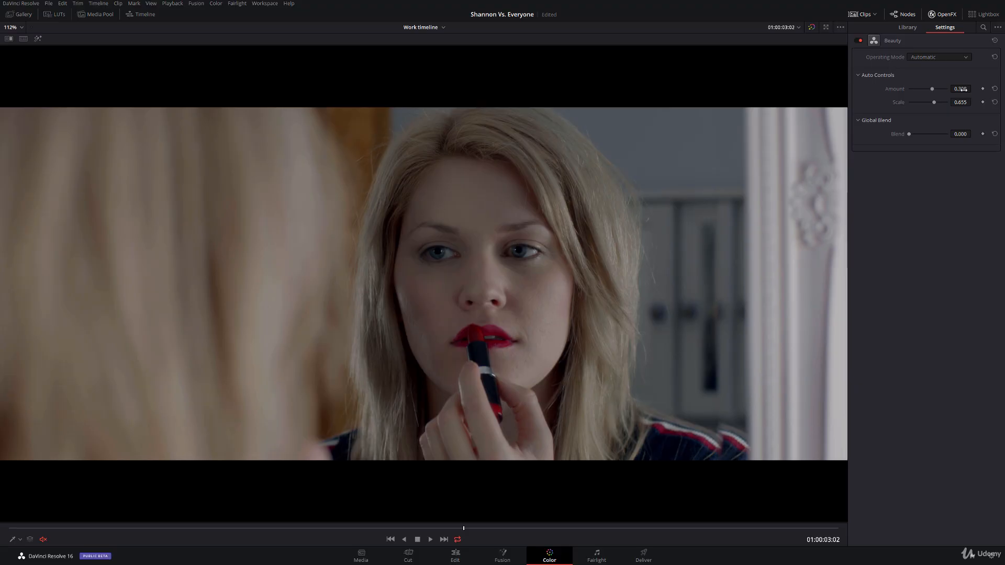
{"action": "mouse_move", "coordinate": [962, 101]}
{"action": "left_mouse_down"}
{"action": "mouse_move", "coordinate": [974, 102]}
{"action": "mouse_move", "coordinate": [973, 88]}
{"action": "left_mouse_up"}
{"action": "left_click", "coordinate": [859, 40]}
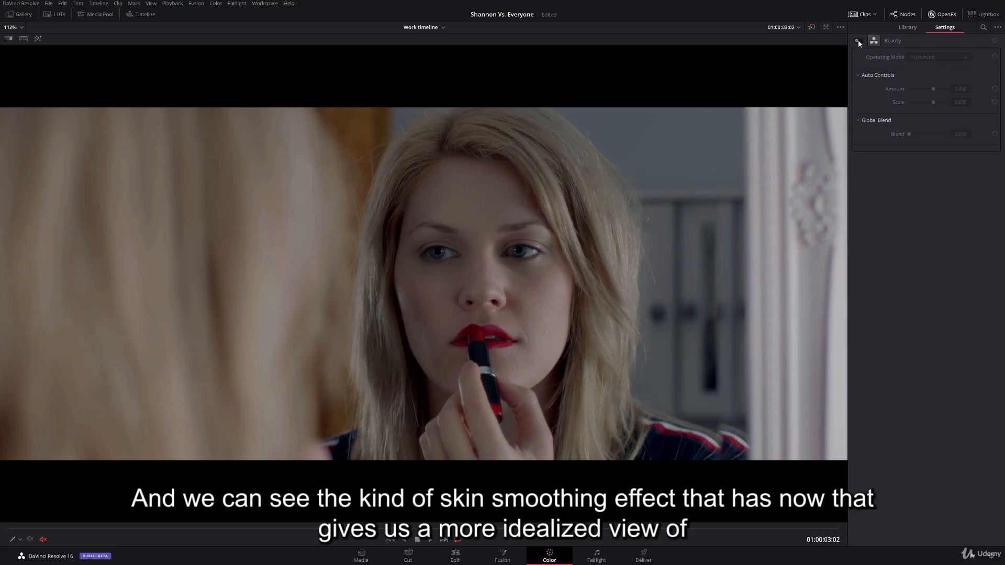
{"action": "left_click", "coordinate": [859, 41]}
{"action": "left_click", "coordinate": [857, 41]}
{"action": "left_click", "coordinate": [858, 41]}
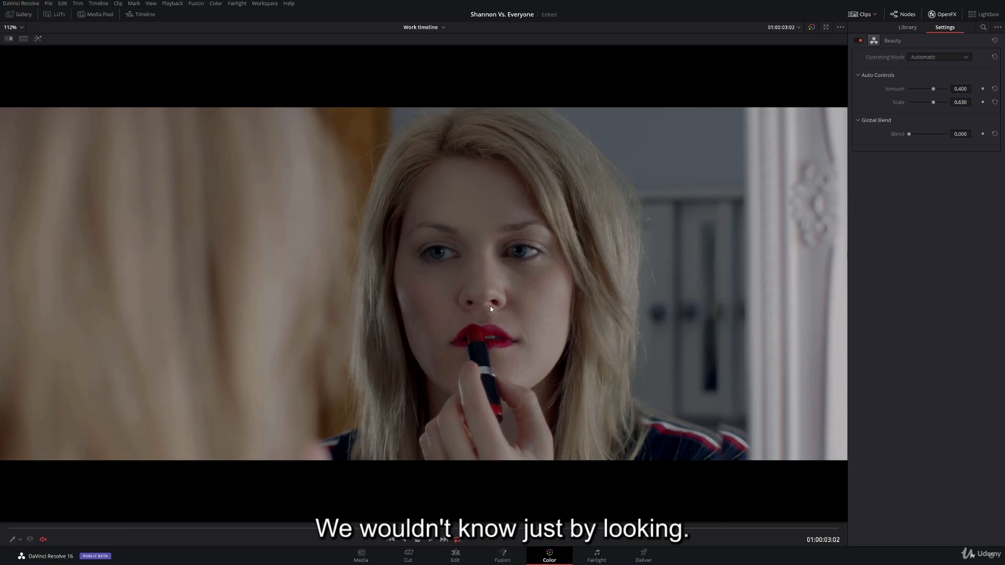
- Try an extreme Beauty Amount of 1.500, and reset both Scale and Amount
{"action": "left_click_drag", "start_coordinate": [934, 89], "coordinate": [981, 92]}
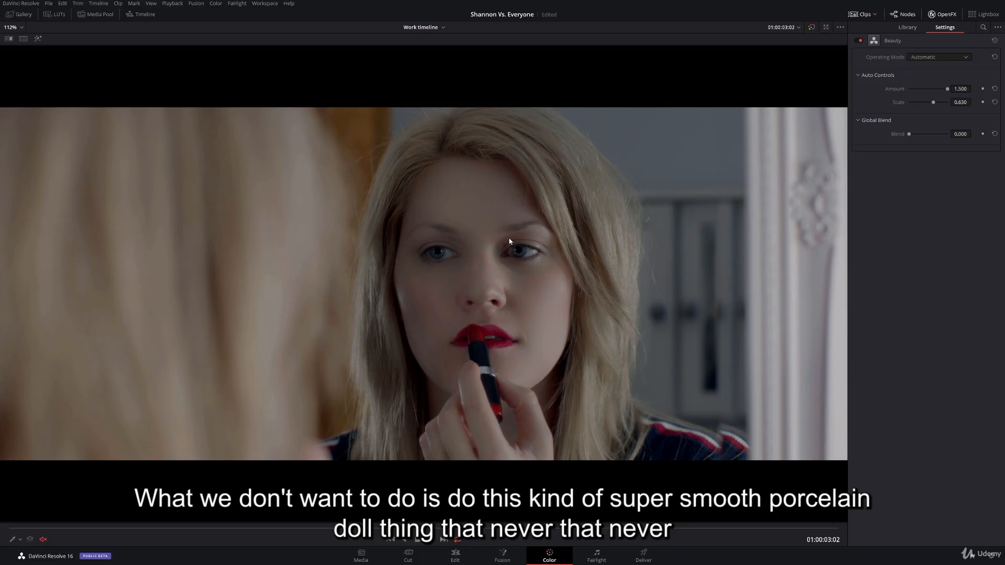
{"action": "left_click", "coordinate": [995, 102]}
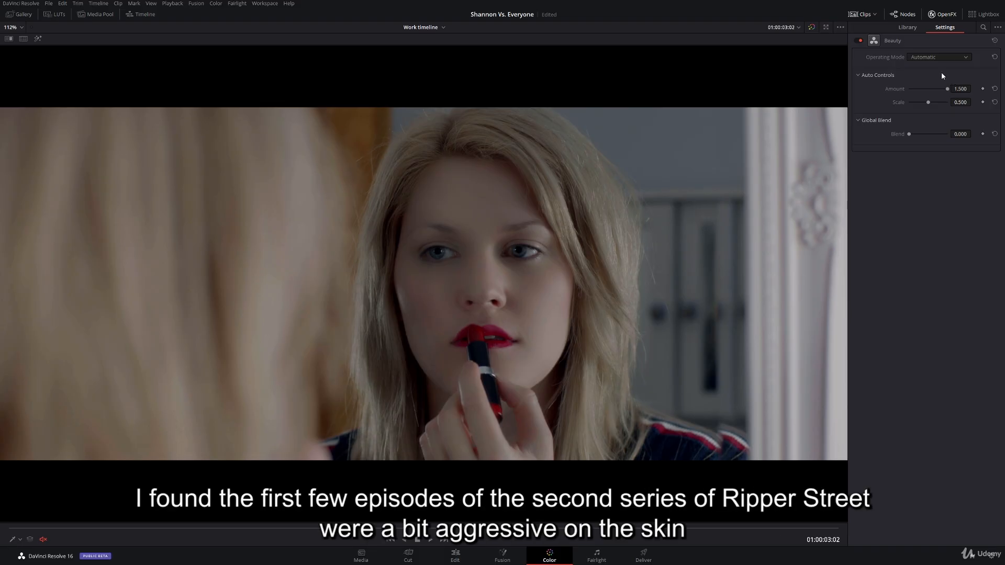
{"action": "left_click", "coordinate": [995, 89]}
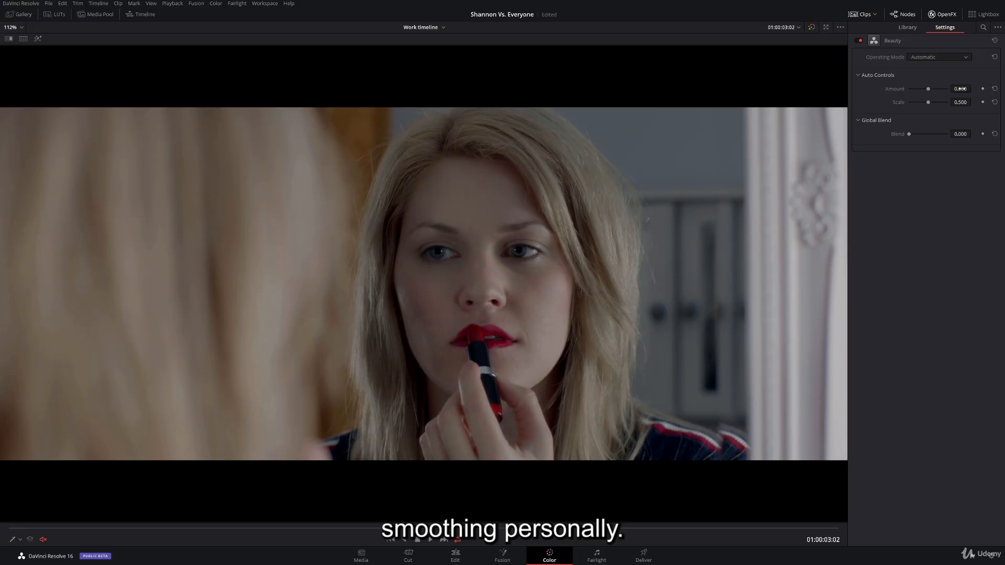
- Set the Beauty Amount to 0.378 and Scale to 0.605, and change the operating mode to Advanced
{"action": "mouse_move", "coordinate": [963, 89]}
{"action": "left_mouse_down"}
{"action": "mouse_move", "coordinate": [973, 88]}
{"action": "mouse_move", "coordinate": [935, 94]}
{"action": "mouse_move", "coordinate": [973, 102]}
{"action": "left_mouse_up"}
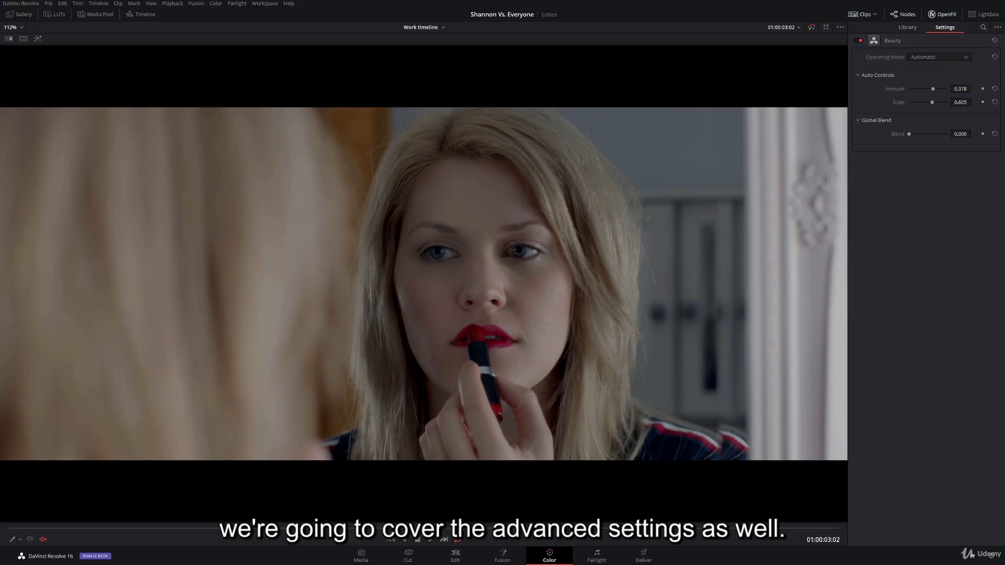
{"action": "left_click", "coordinate": [963, 56]}
{"action": "left_click", "coordinate": [924, 76]}
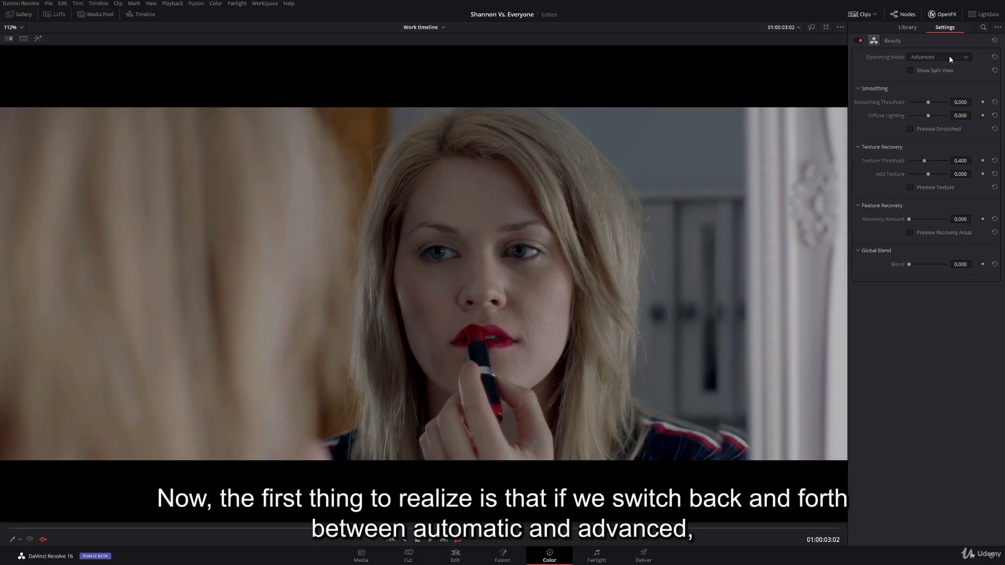
- Compare the Automatic and Advanced operating modes by switching back and forth, ending in Advanced
{"action": "left_click", "coordinate": [935, 67]}
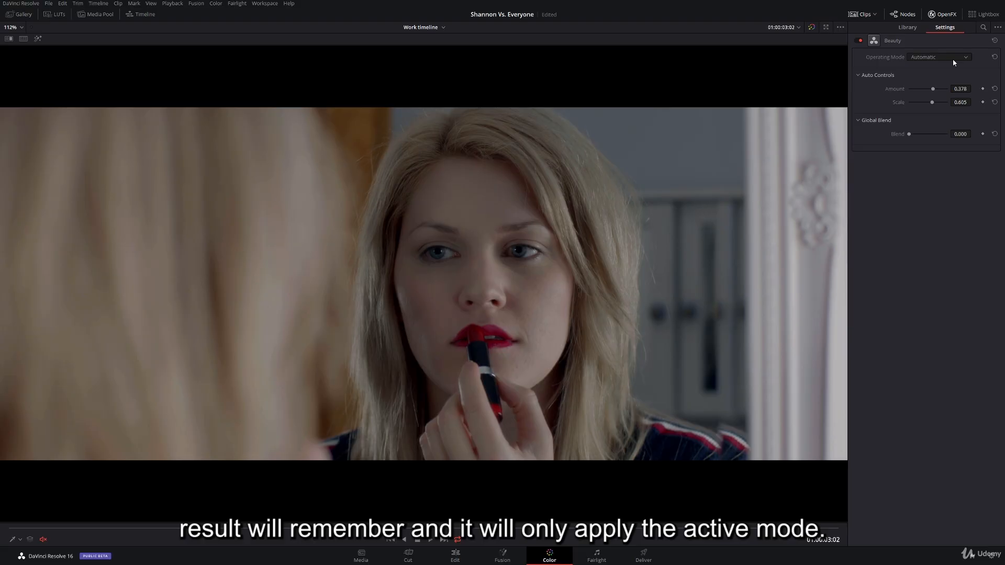
{"action": "left_click", "coordinate": [950, 58]}
{"action": "left_click", "coordinate": [944, 74]}
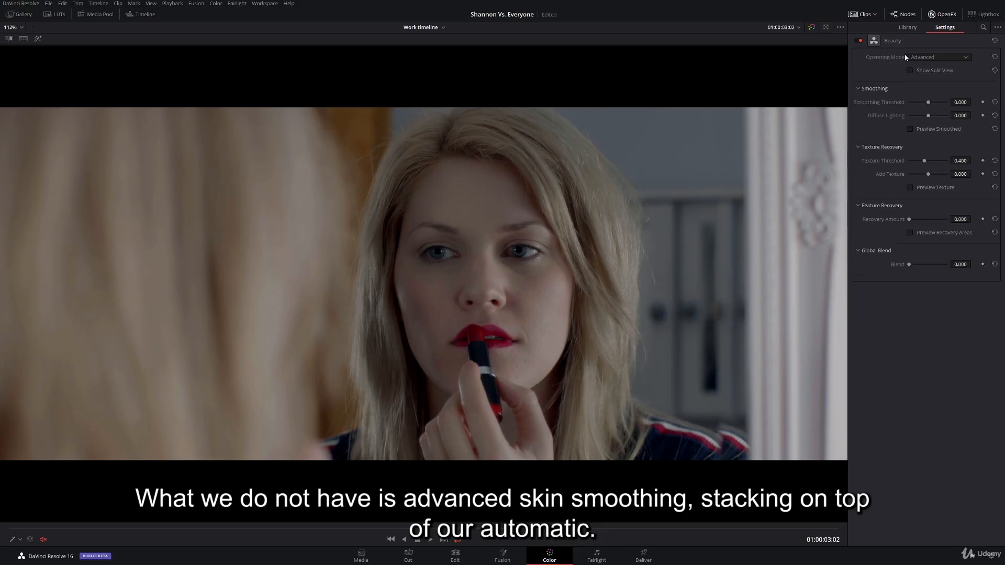
{"action": "left_click", "coordinate": [940, 57]}
{"action": "left_click", "coordinate": [937, 66]}
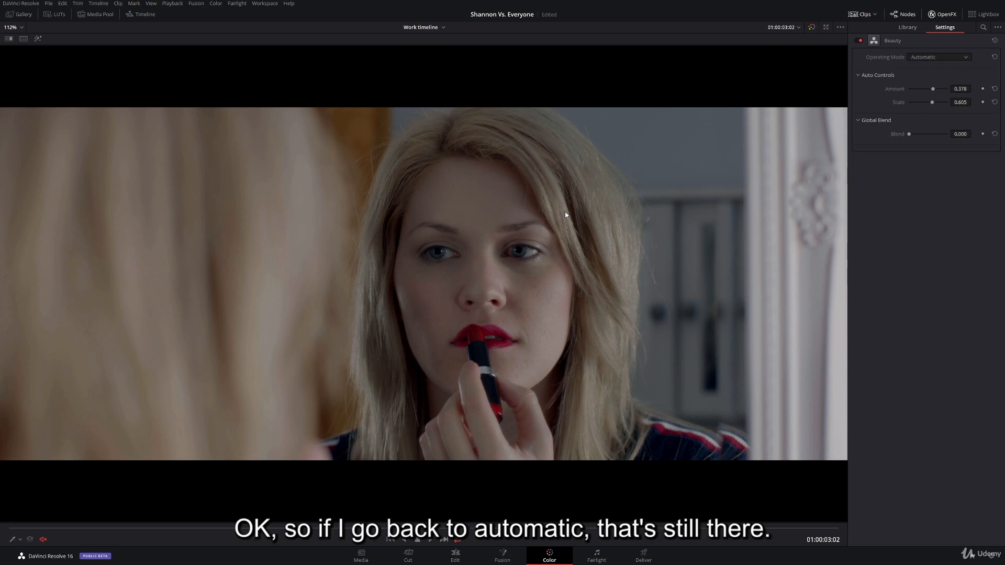
{"action": "left_click", "coordinate": [941, 56]}
{"action": "left_click", "coordinate": [924, 74]}
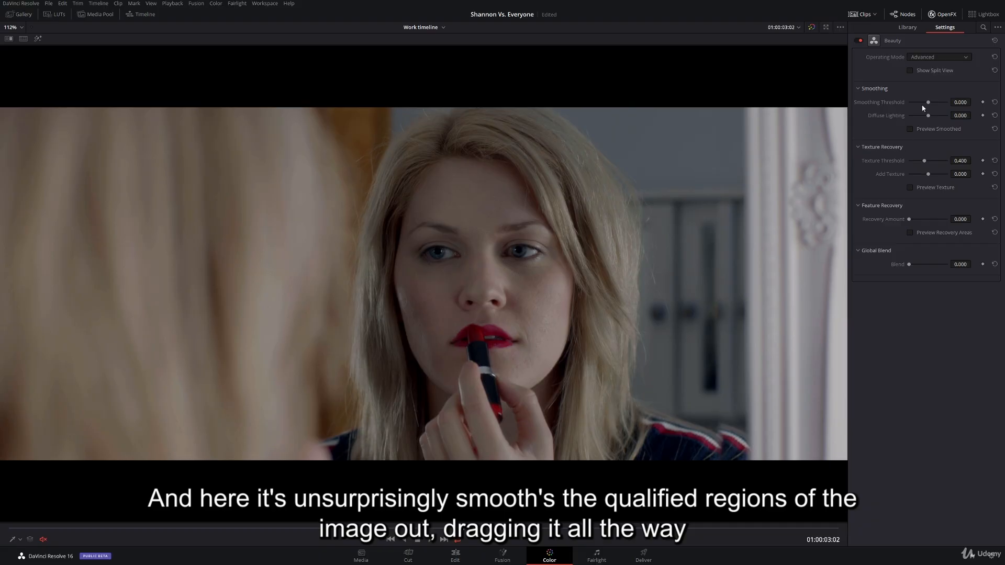
- Try the Smoothing Threshold at -1.000 and at small positive values such as 0.079, and reset it
{"action": "left_click_drag", "start_coordinate": [924, 108], "coordinate": [852, 101]}
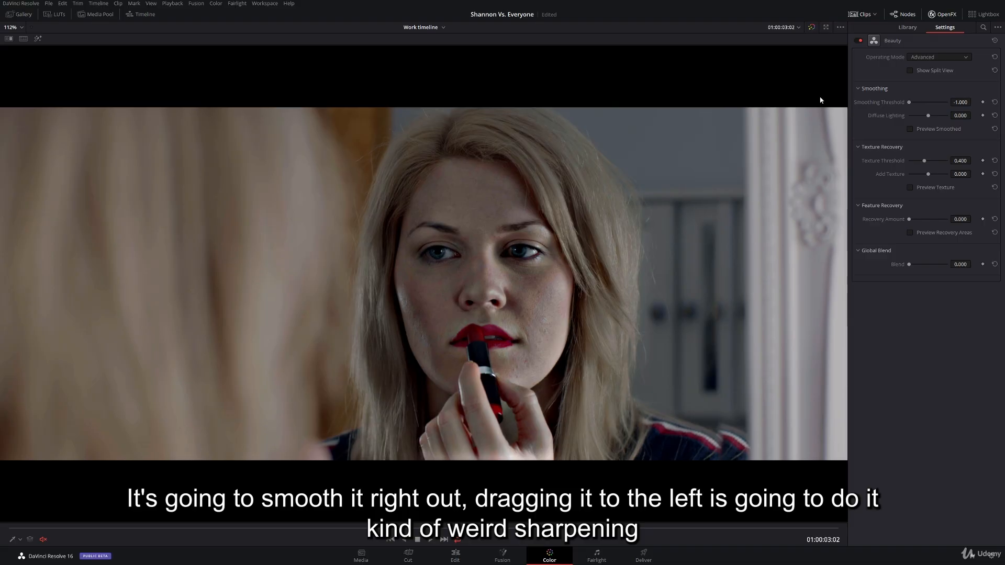
{"action": "left_click", "coordinate": [995, 103]}
{"action": "left_click_drag", "start_coordinate": [959, 102], "coordinate": [973, 102]}
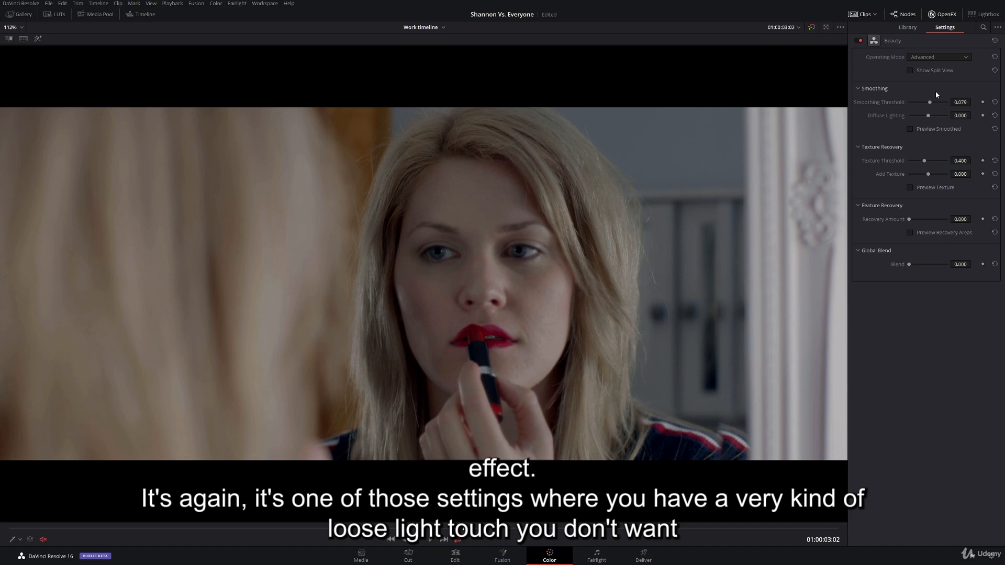
{"action": "left_click_drag", "start_coordinate": [933, 104], "coordinate": [940, 107]}
{"action": "double_click", "coordinate": [938, 108]}
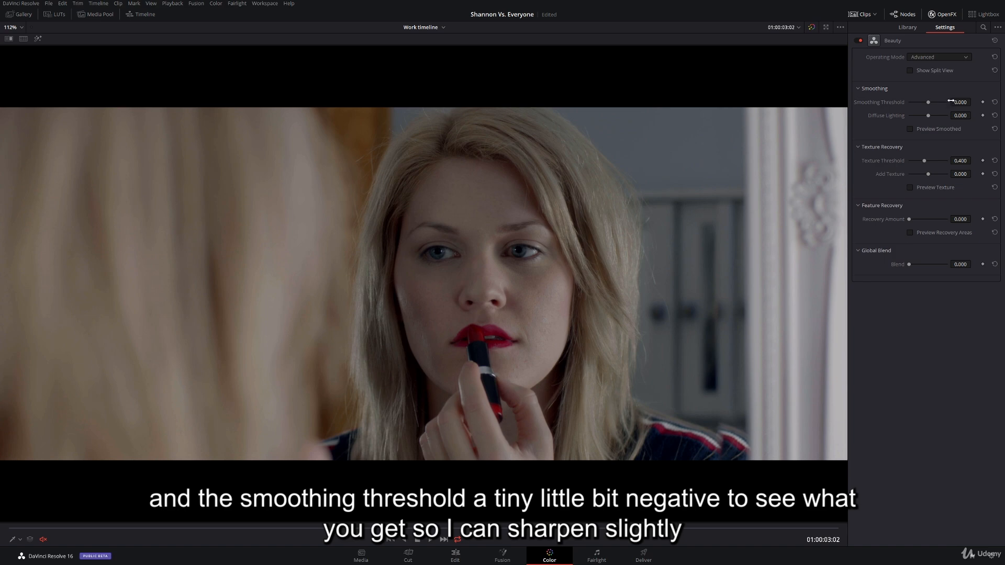
- Set Smoothing Threshold to -0.053 and Diffuse Lighting to 0.547, and compare the face with the Beauty effect off and on
{"action": "left_click_drag", "start_coordinate": [962, 102], "coordinate": [972, 103]}
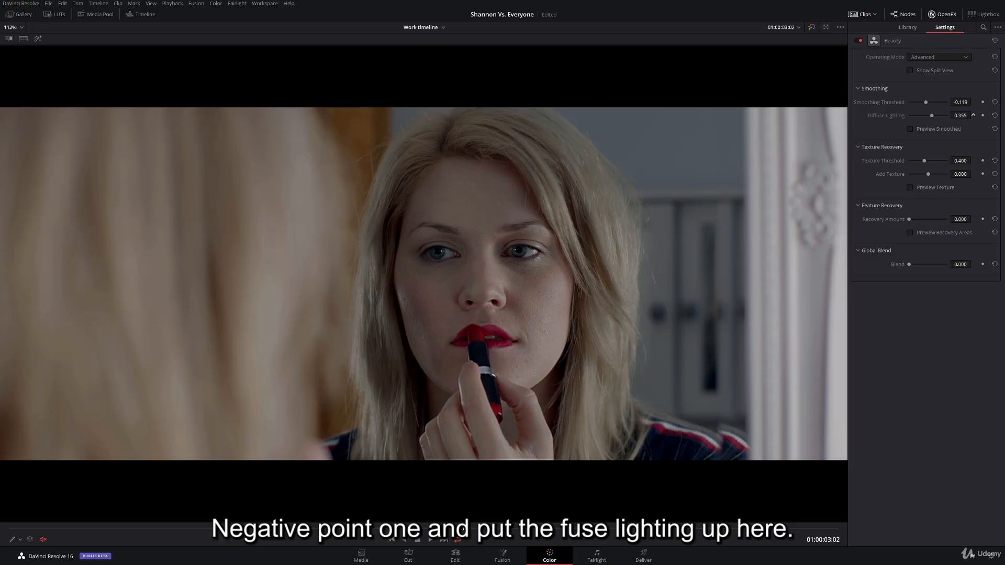
{"action": "left_click_drag", "start_coordinate": [954, 102], "coordinate": [973, 102]}
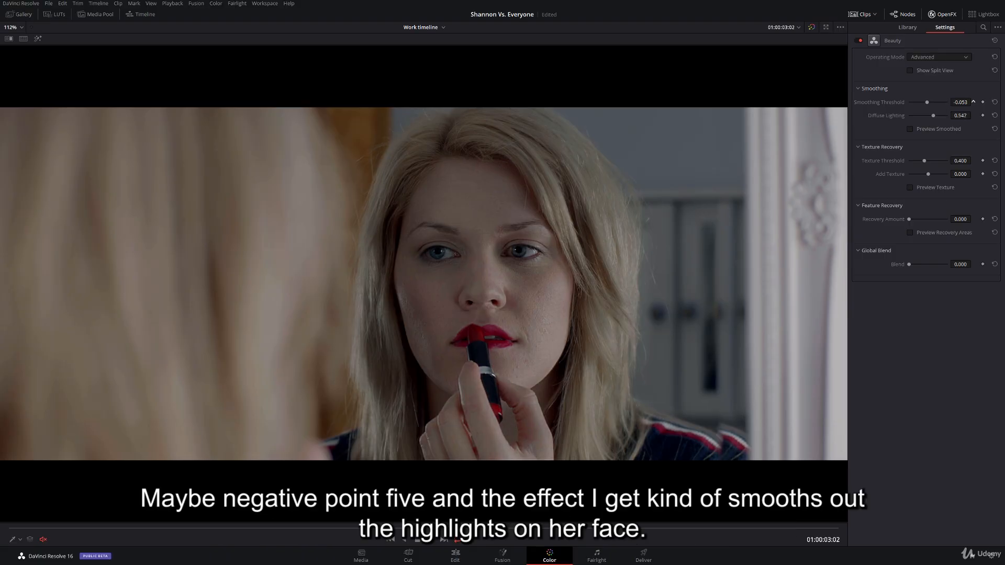
{"action": "left_click", "coordinate": [860, 42]}
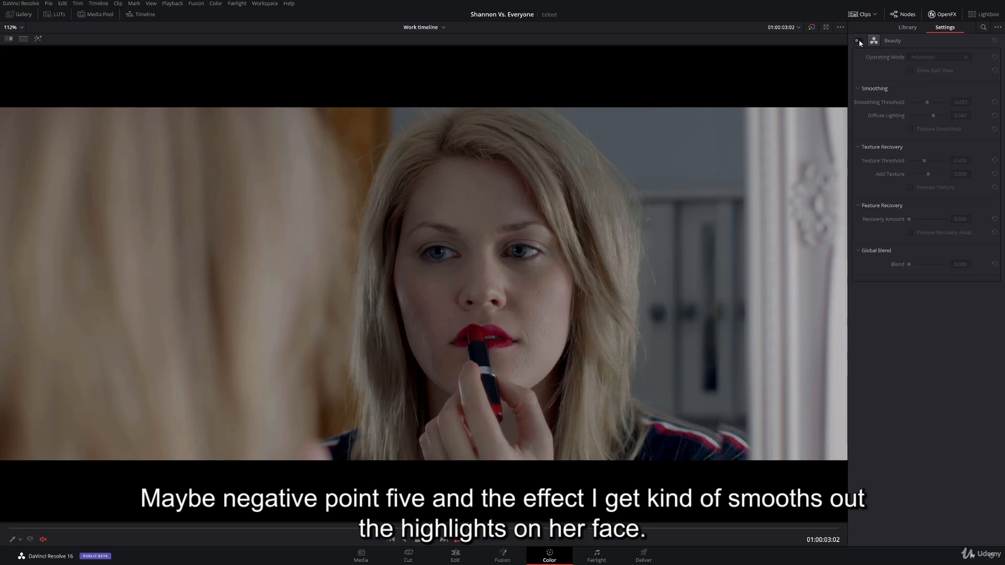
{"action": "left_click", "coordinate": [859, 41]}
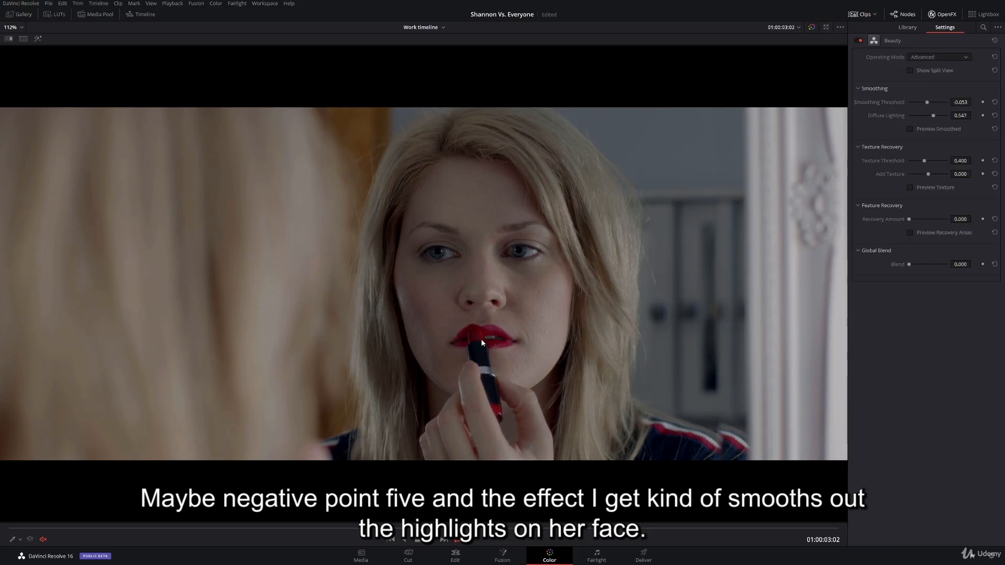
- Raise the Smoothing Threshold to 0.073 for a slight blur on the skin
{"action": "left_click_drag", "start_coordinate": [961, 101], "coordinate": [973, 102]}
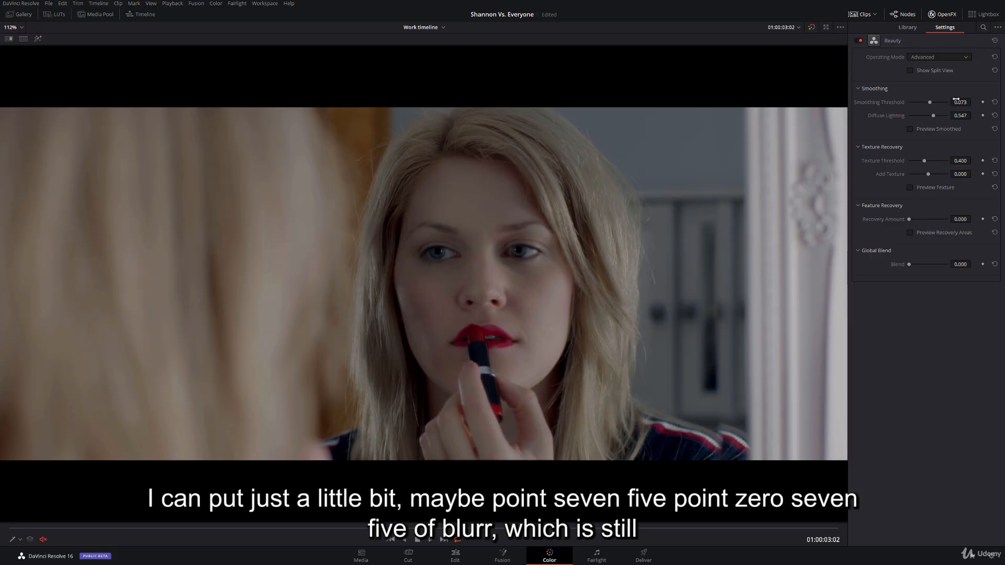
- Set Smoothing Threshold to 0.050 and Diffuse Lighting to 0.487, and check the face in the texture preview
{"action": "left_click_drag", "start_coordinate": [974, 115], "coordinate": [973, 102]}
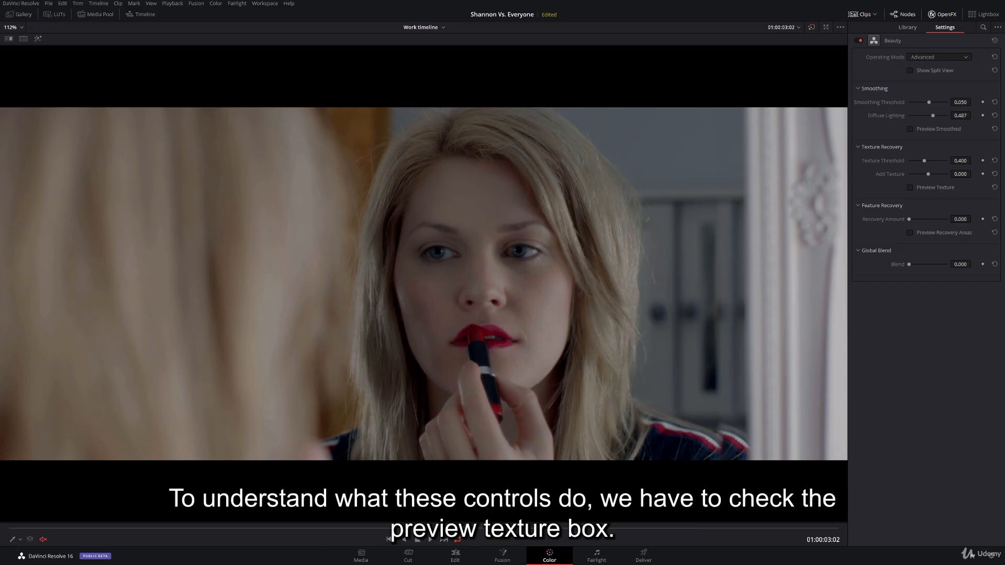
{"action": "left_click", "coordinate": [910, 188]}
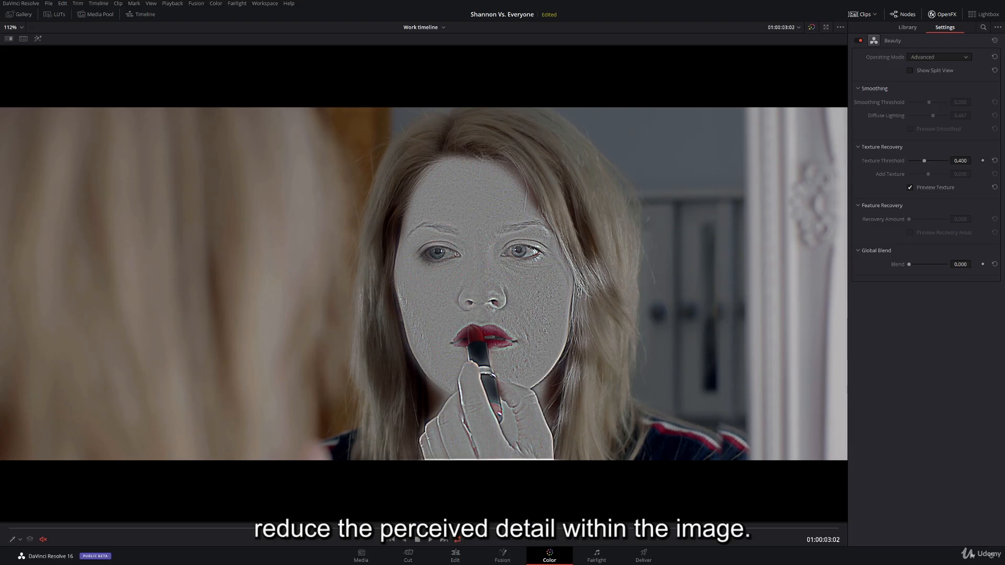
{"action": "left_click", "coordinate": [913, 187]}
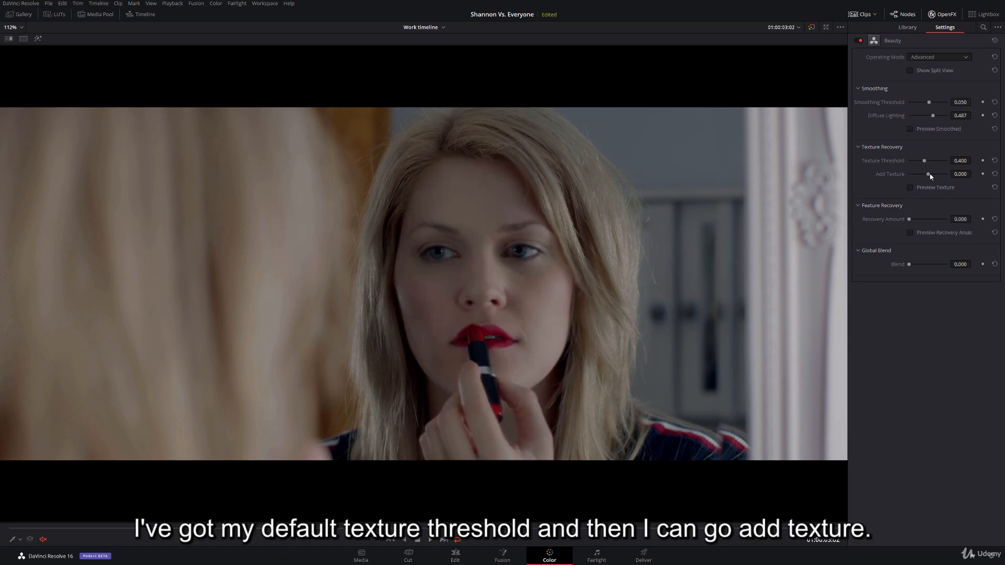
- Try Add Texture at 0.523, -4.337 and -0.159 on the skin, resetting it to its default after the negative values
{"action": "left_click_drag", "start_coordinate": [931, 177], "coordinate": [932, 174]}
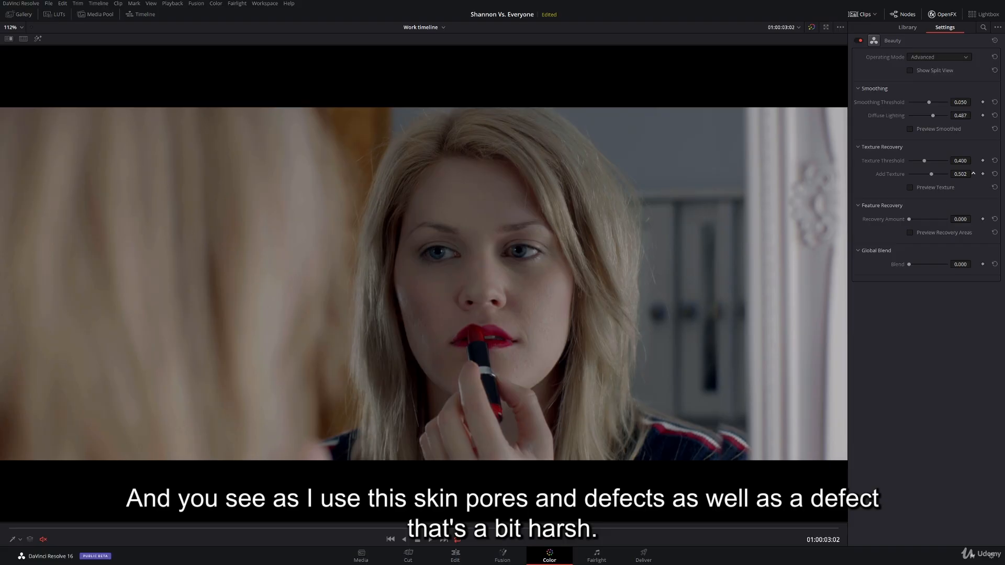
{"action": "left_click_drag", "start_coordinate": [974, 173], "coordinate": [975, 174]}
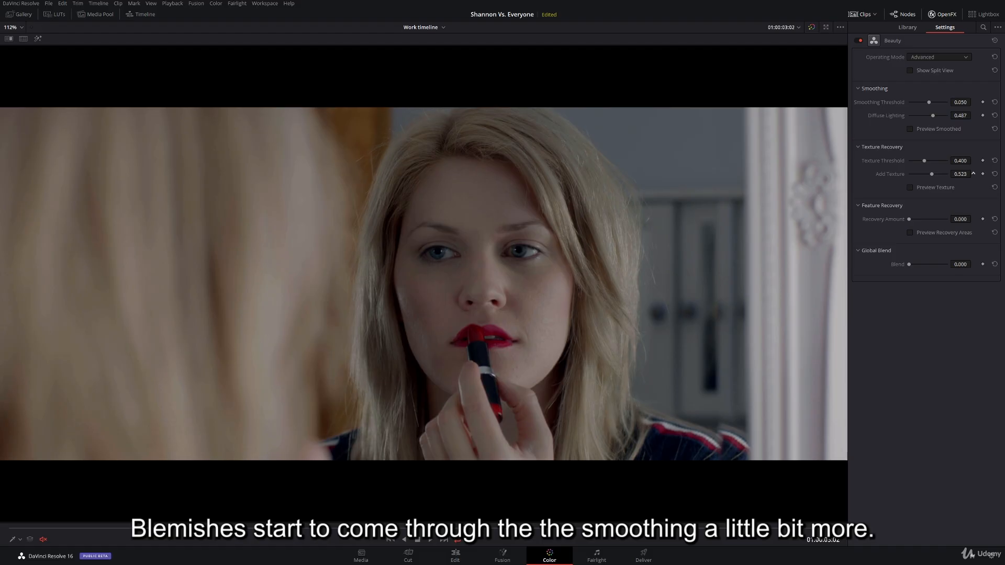
{"action": "left_click_drag", "start_coordinate": [974, 174], "coordinate": [974, 174]}
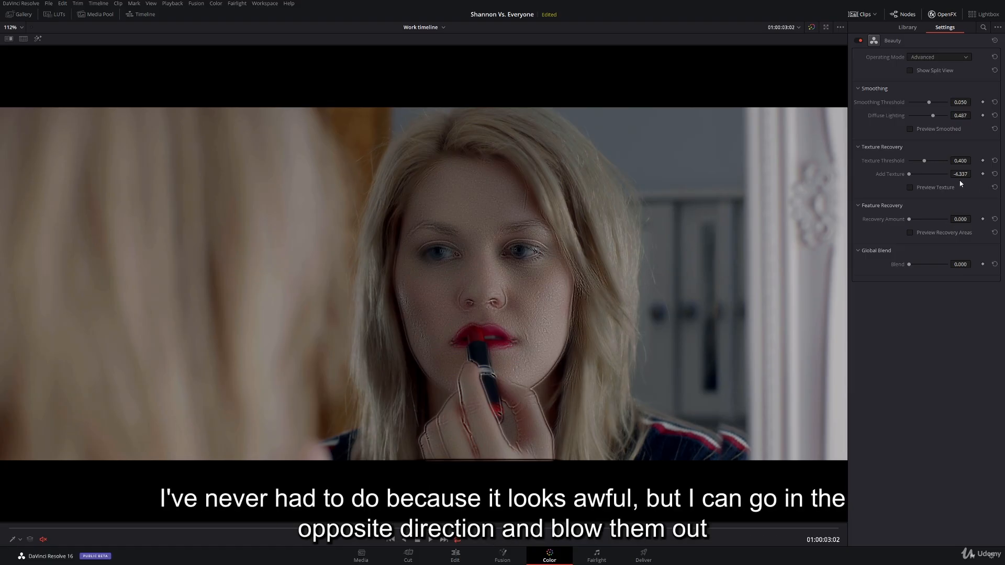
{"action": "left_click", "coordinate": [994, 174]}
{"action": "left_click_drag", "start_coordinate": [961, 173], "coordinate": [973, 174]}
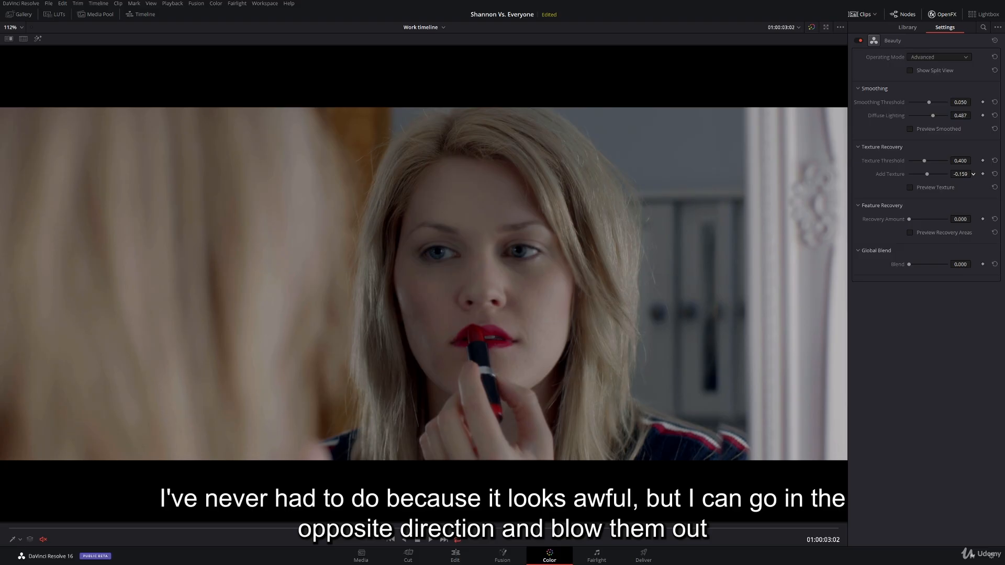
{"action": "left_click", "coordinate": [994, 174]}
- Set Add Texture to 0.182 and Texture Threshold to 0.438, checking them in the texture preview
{"action": "left_click_drag", "start_coordinate": [969, 174], "coordinate": [974, 173]}
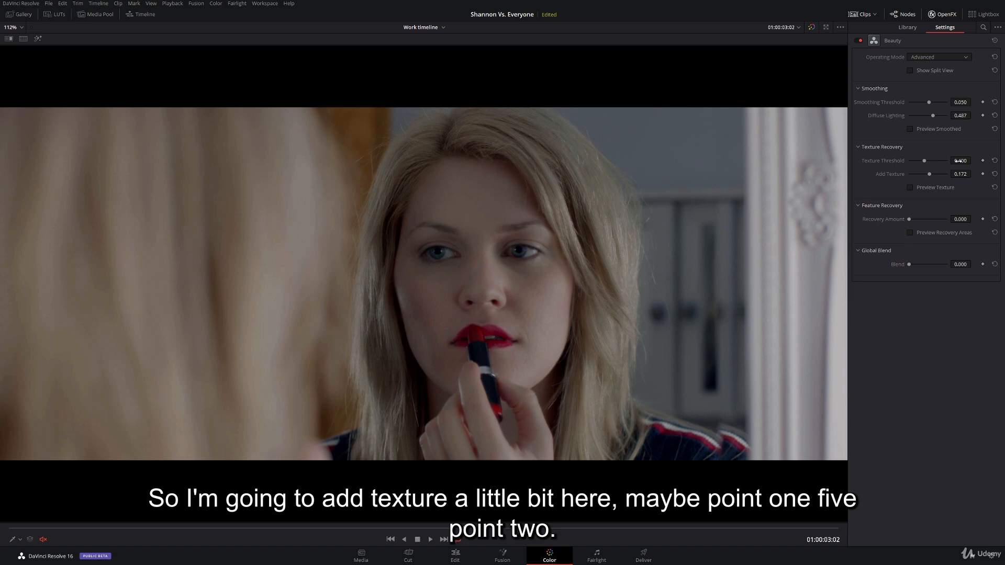
{"action": "mouse_move", "coordinate": [959, 161]}
{"action": "left_mouse_down"}
{"action": "mouse_move", "coordinate": [973, 160]}
{"action": "mouse_move", "coordinate": [974, 174]}
{"action": "left_mouse_up"}
{"action": "left_click", "coordinate": [911, 188]}
{"action": "left_click", "coordinate": [910, 188]}
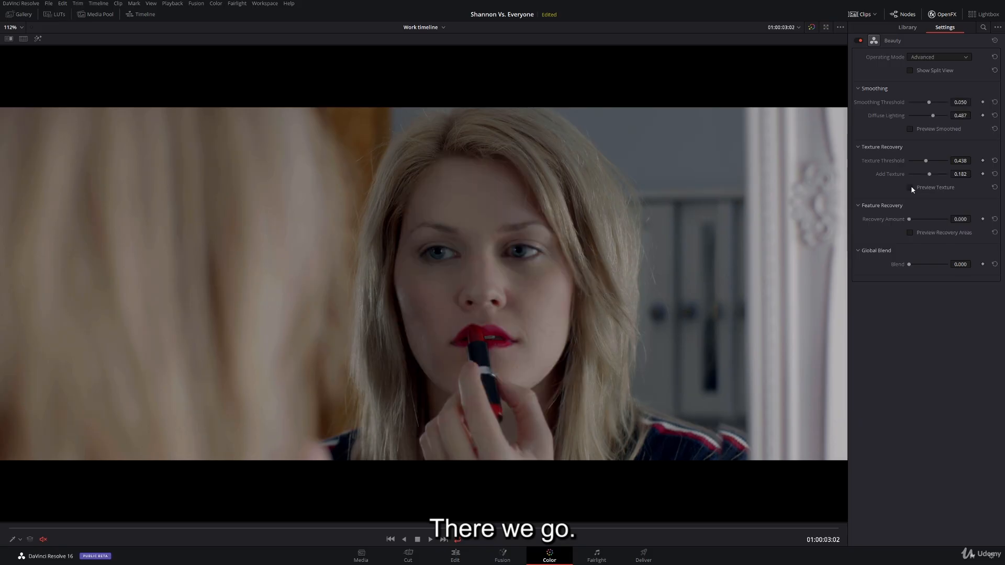
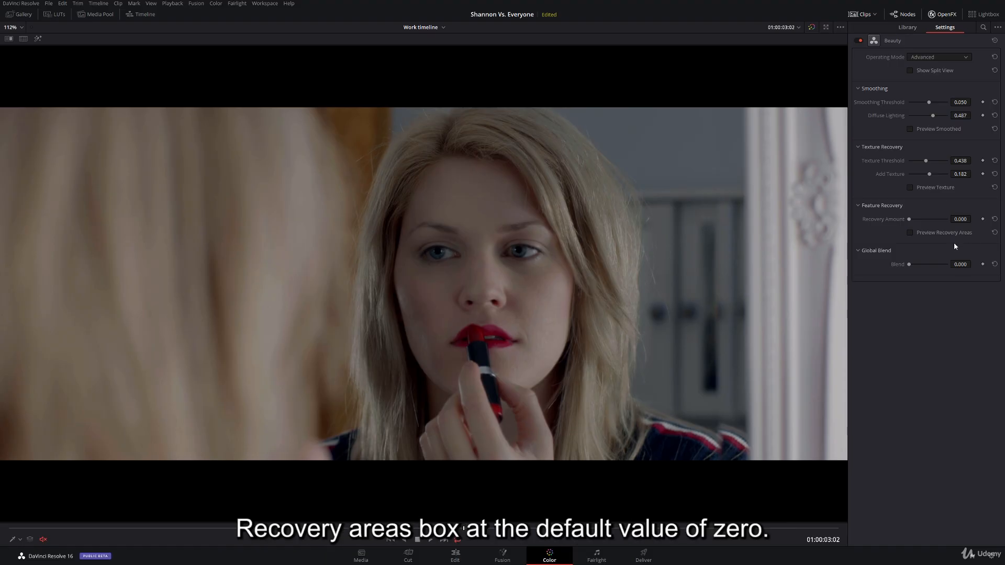
- Try Recovery Amounts of 0.479 and 0.715, with and without the recovery areas preview, and return to 0.000
{"action": "left_click", "coordinate": [910, 233]}
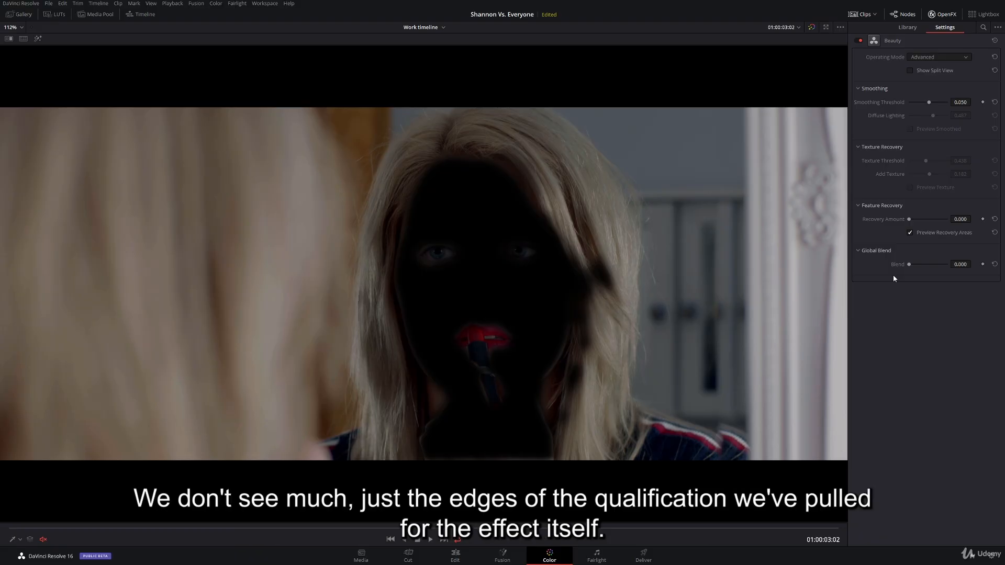
{"action": "left_click_drag", "start_coordinate": [909, 219], "coordinate": [926, 220]}
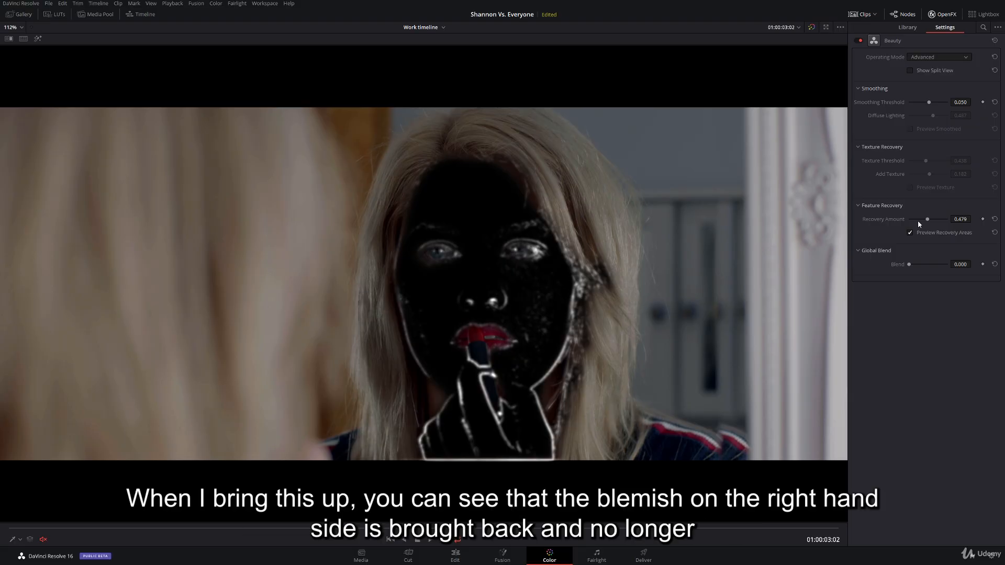
{"action": "left_click", "coordinate": [911, 232]}
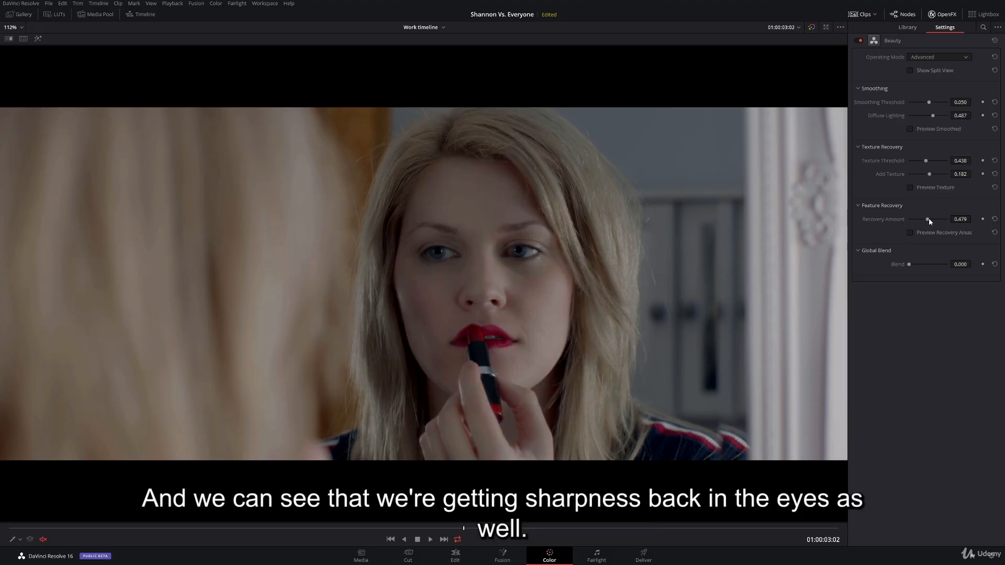
{"action": "left_click_drag", "start_coordinate": [909, 220], "coordinate": [941, 229]}
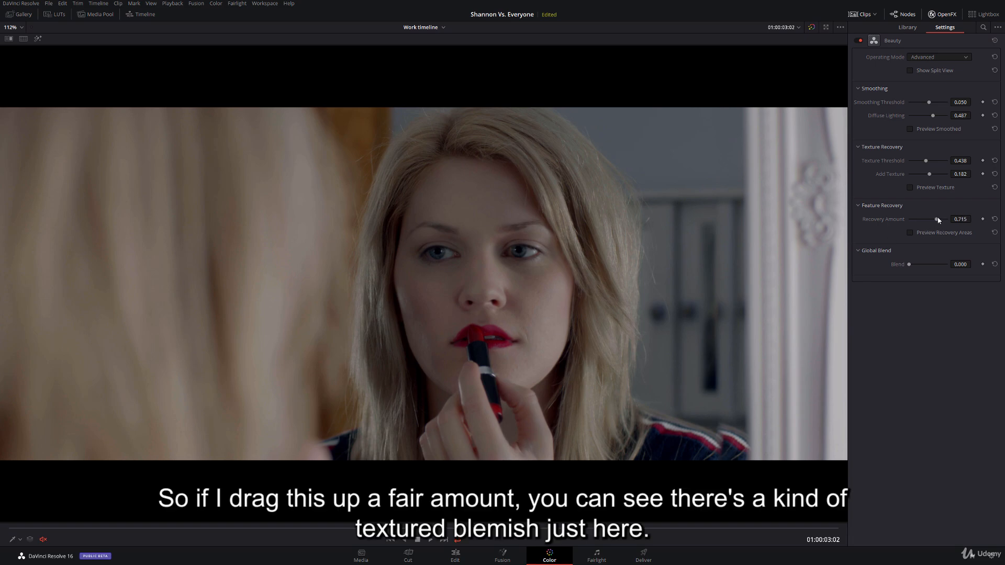
{"action": "left_click_drag", "start_coordinate": [937, 220], "coordinate": [857, 224]}
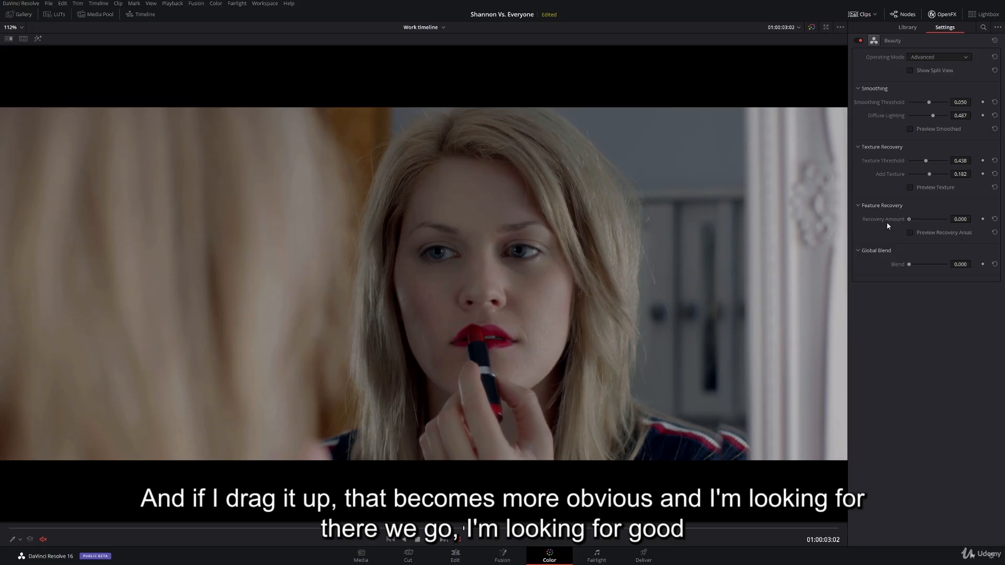
- Set the feature Recovery Amount to 0.683, judging eyes, lips and nose contours in the recovery areas preview
{"action": "left_click", "coordinate": [910, 232]}
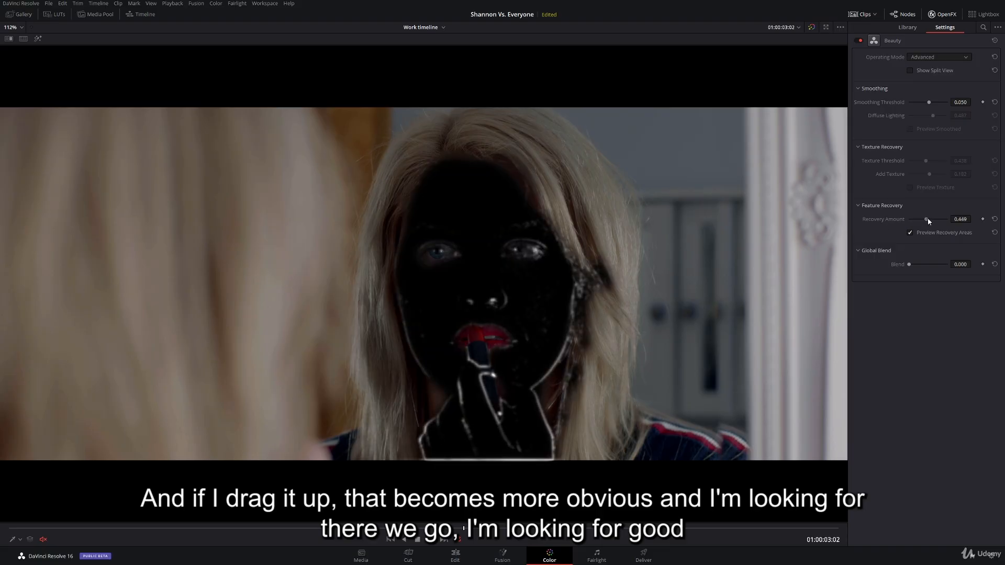
{"action": "left_click_drag", "start_coordinate": [928, 218], "coordinate": [936, 222]}
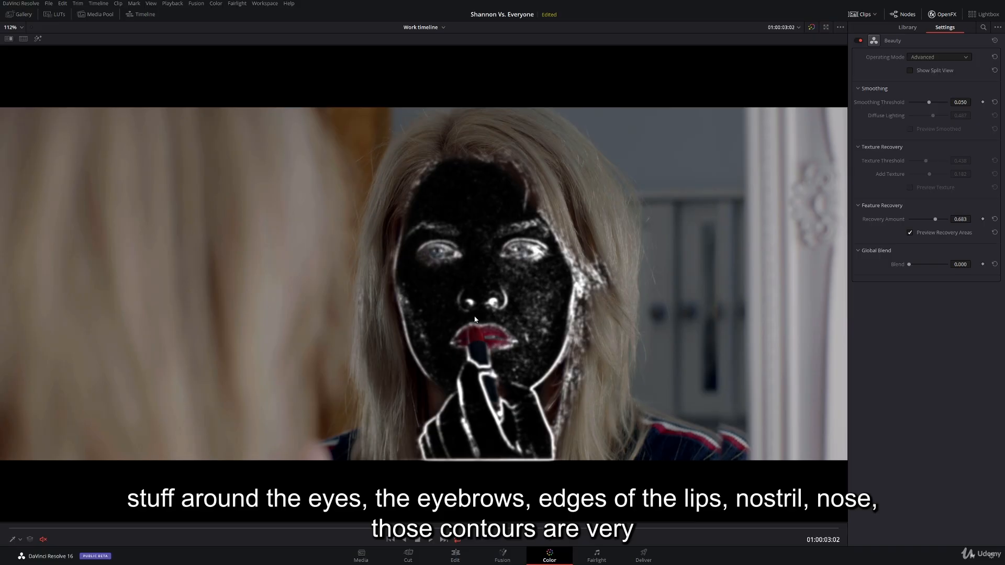
{"action": "left_click", "coordinate": [910, 233]}
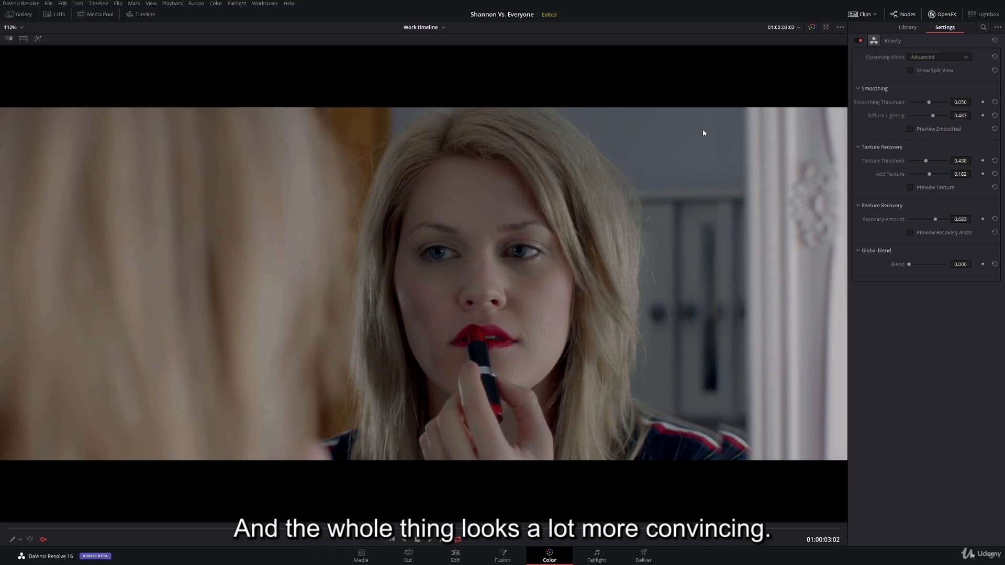
- Set the Global Blend to 0.100 and compare the face with the Beauty effect off and on
{"action": "left_click", "coordinate": [860, 41]}
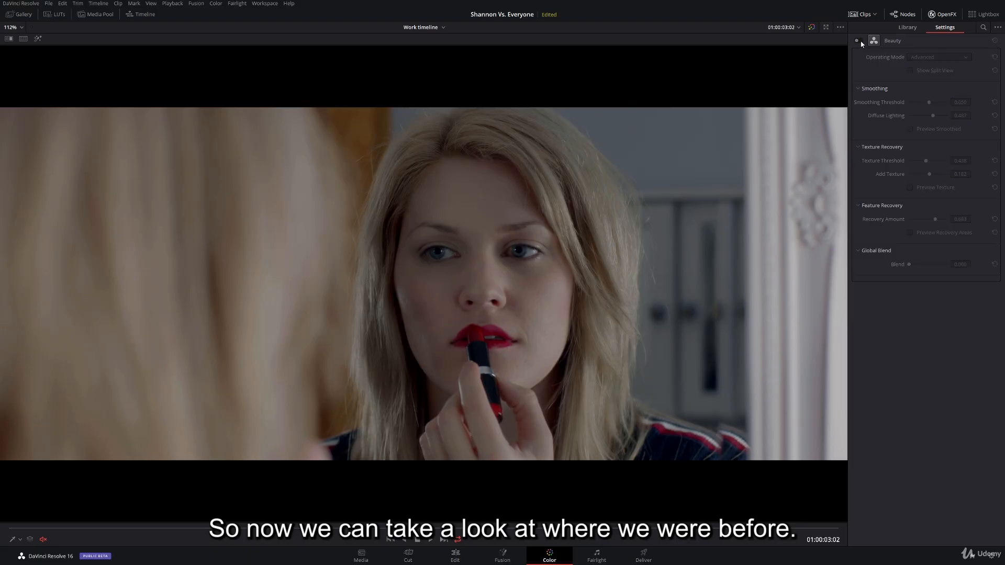
{"action": "left_click", "coordinate": [859, 40]}
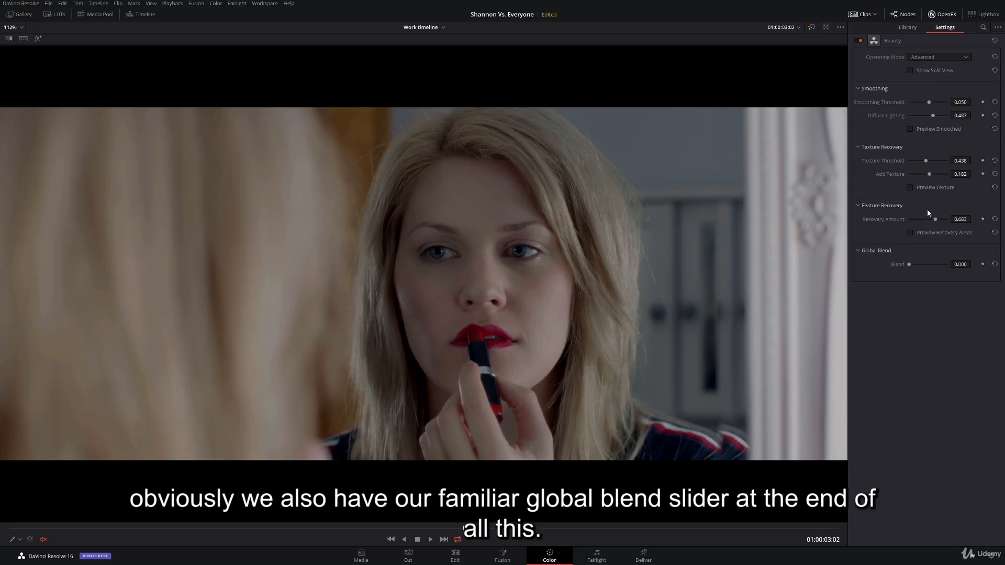
{"action": "left_click_drag", "start_coordinate": [961, 264], "coordinate": [121, 276]}
{"action": "left_click_drag", "start_coordinate": [945, 281], "coordinate": [974, 265]}
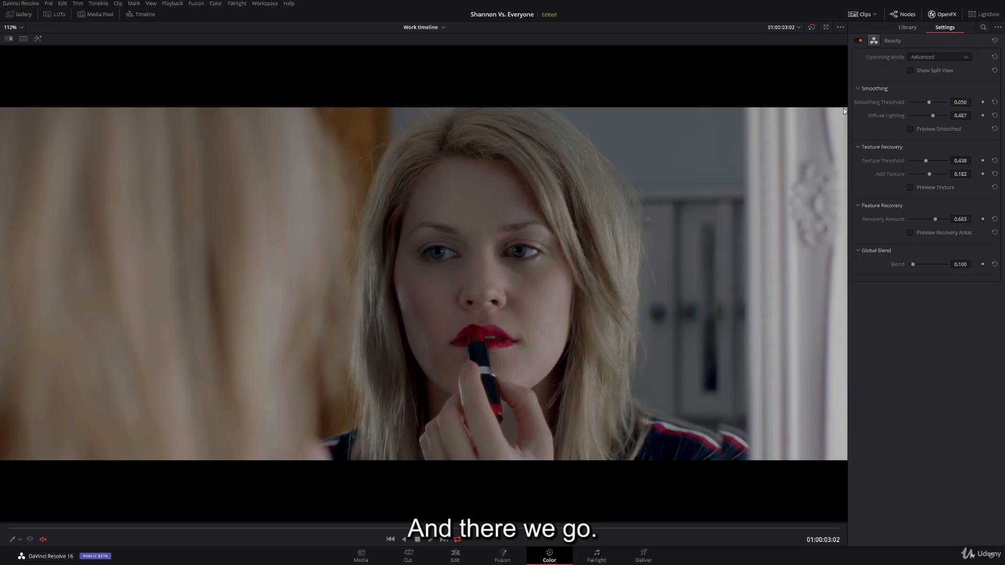
{"action": "left_click", "coordinate": [859, 40]}
{"action": "left_click", "coordinate": [860, 41]}
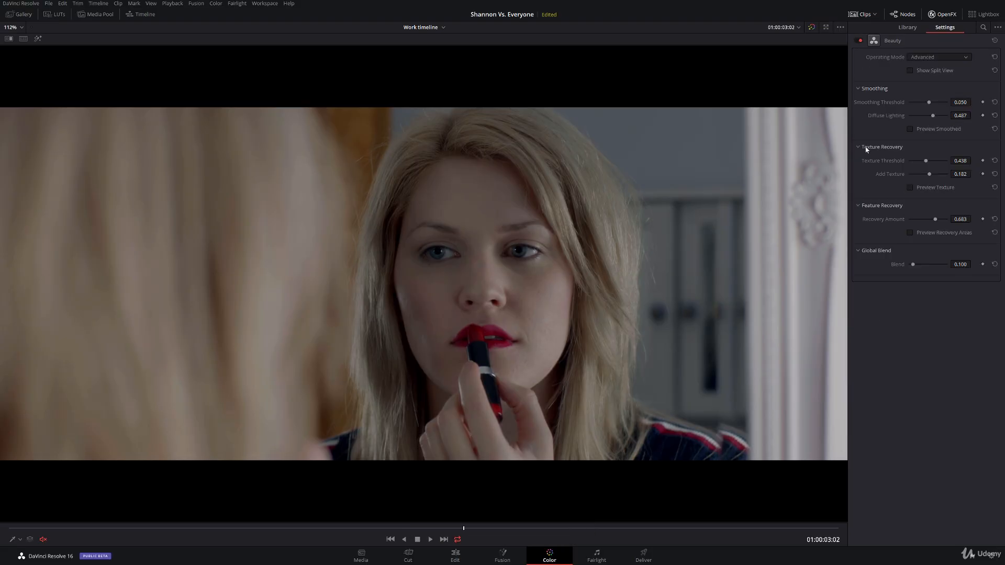
- Fine-tune Recovery Amount to 0.612, Texture Threshold to 0.362 and Add Texture to 0.094, and compare the effect off and on
{"action": "left_click_drag", "start_coordinate": [964, 219], "coordinate": [934, 219]}
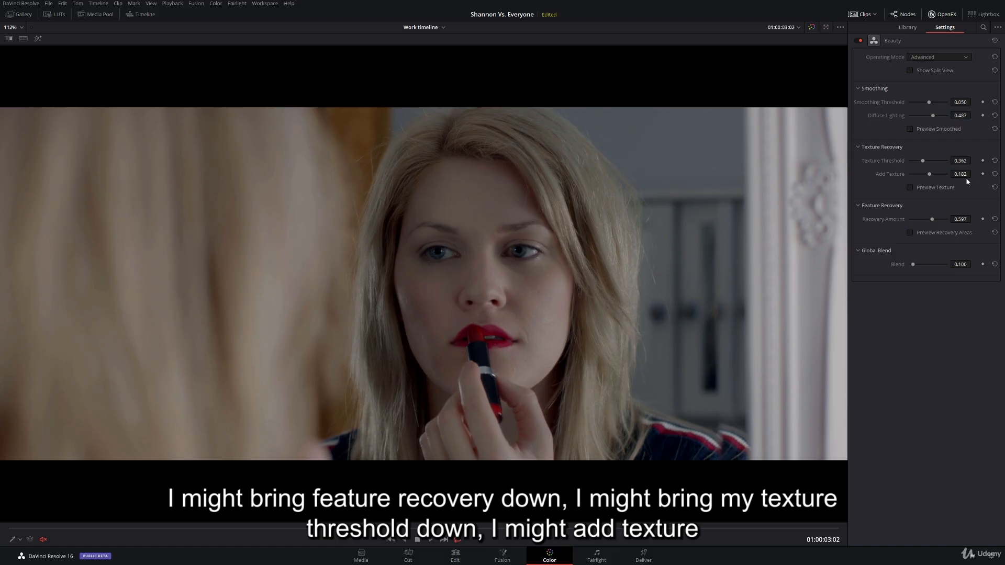
{"action": "left_click_drag", "start_coordinate": [974, 174], "coordinate": [974, 173]}
{"action": "left_click_drag", "start_coordinate": [962, 219], "coordinate": [973, 219]}
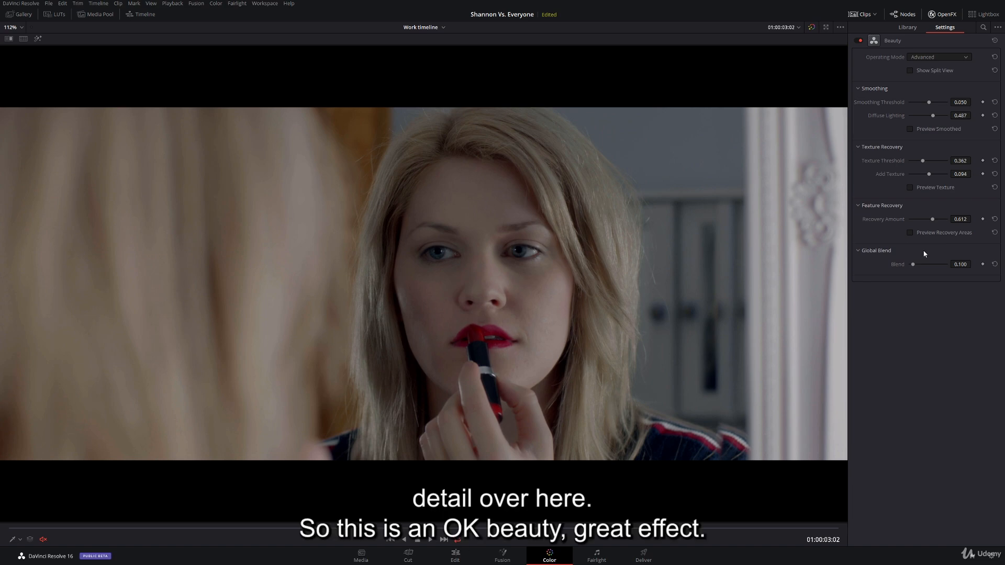
{"action": "left_click", "coordinate": [860, 42]}
{"action": "left_click", "coordinate": [859, 41]}
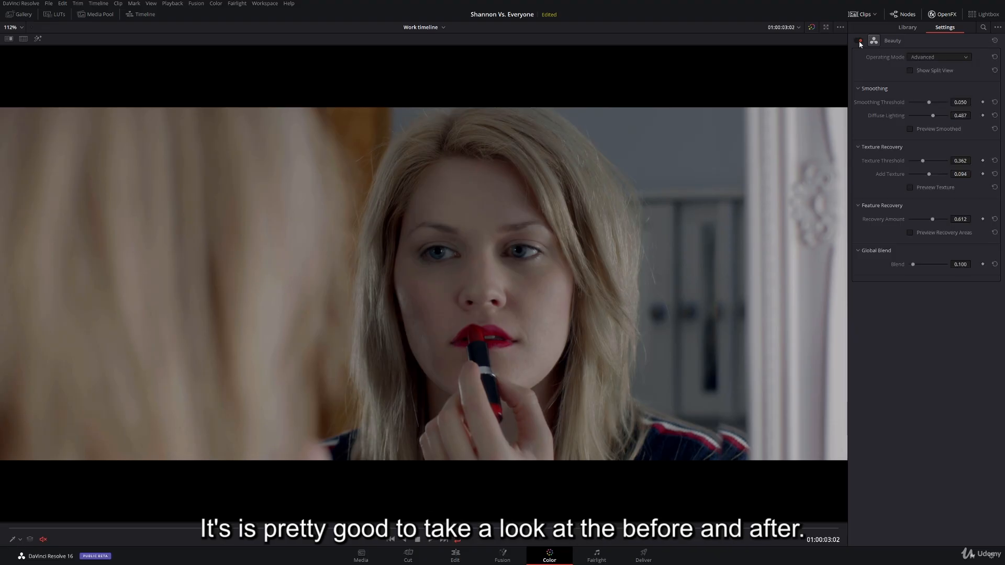
{"action": "left_click", "coordinate": [859, 41]}
{"action": "left_click", "coordinate": [859, 41]}
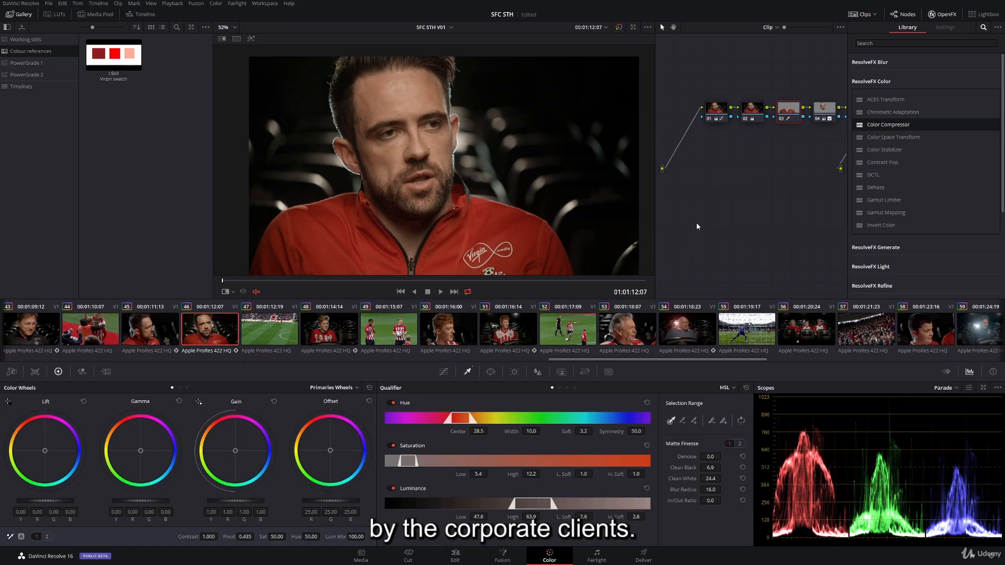
- Wipe the Virgin swatch reference still across the red-jacket interview shot, and turn the reference wipe off
{"action": "double_click", "coordinate": [113, 55]}
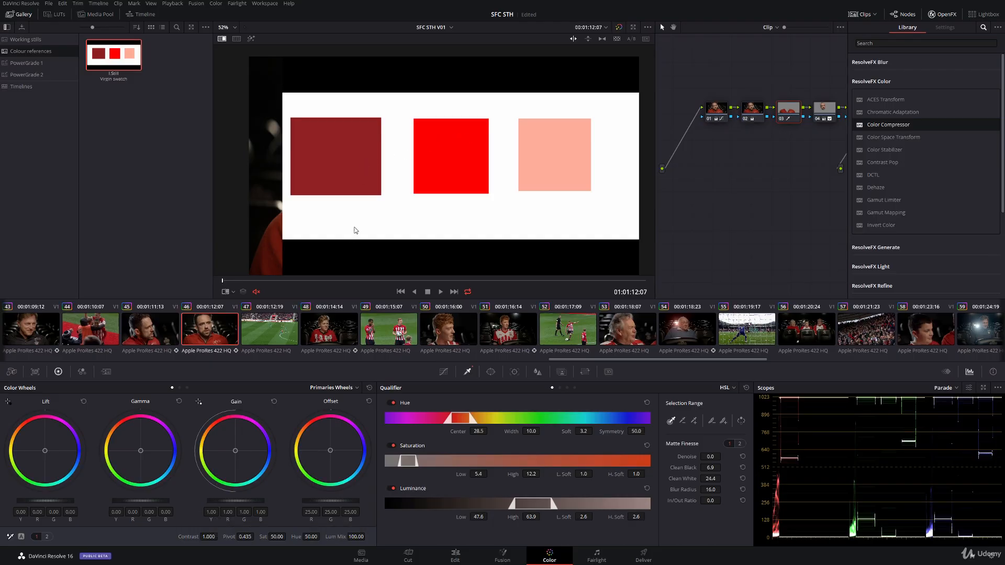
{"action": "left_click_drag", "start_coordinate": [321, 175], "coordinate": [530, 175]}
{"action": "right_click", "coordinate": [529, 174]}
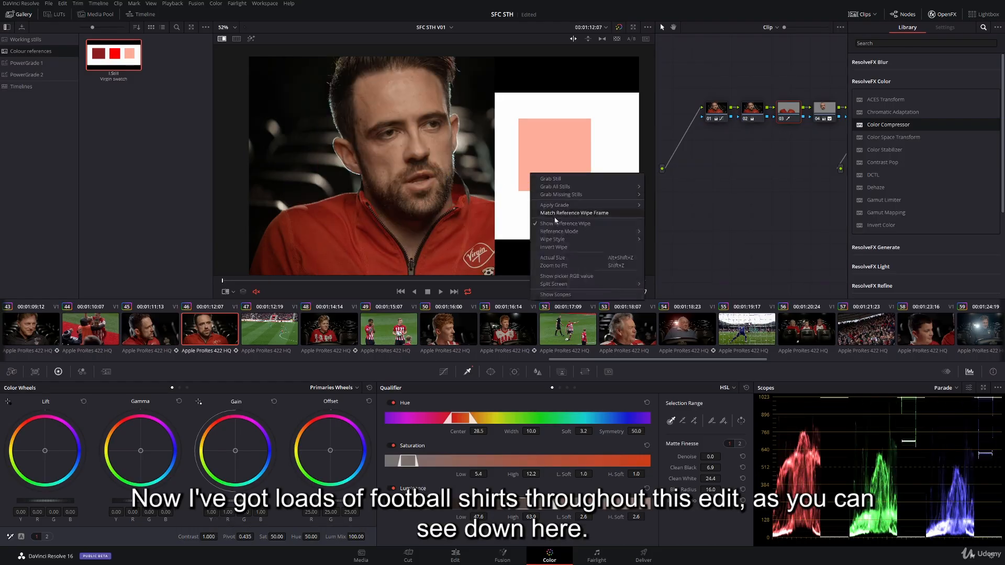
{"action": "left_click", "coordinate": [555, 220]}
- Look through the other clips with football shirts, such as clip 50, and return to clip 46
{"action": "left_click", "coordinate": [498, 329]}
{"action": "left_click", "coordinate": [463, 330]}
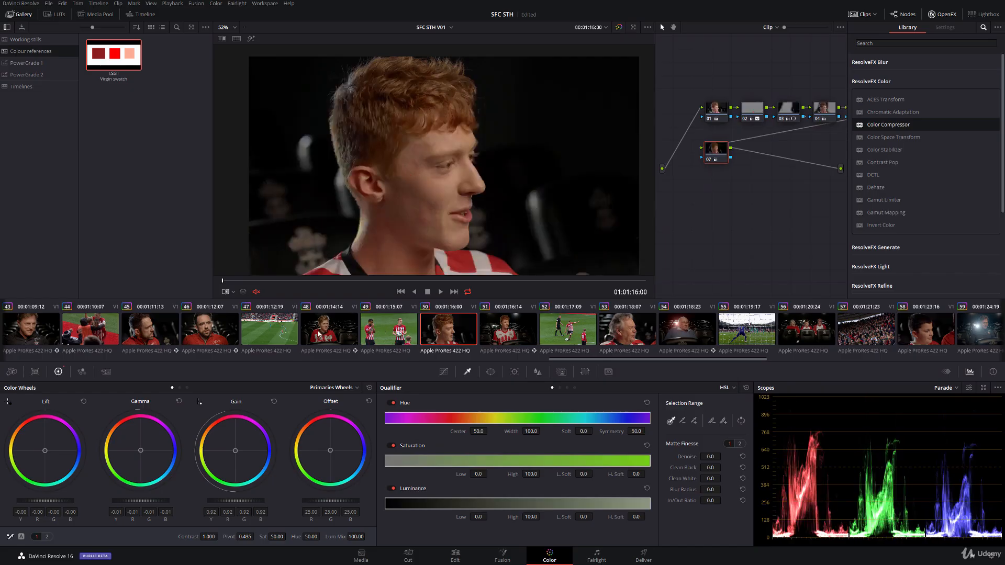
{"action": "left_click", "coordinate": [209, 335]}
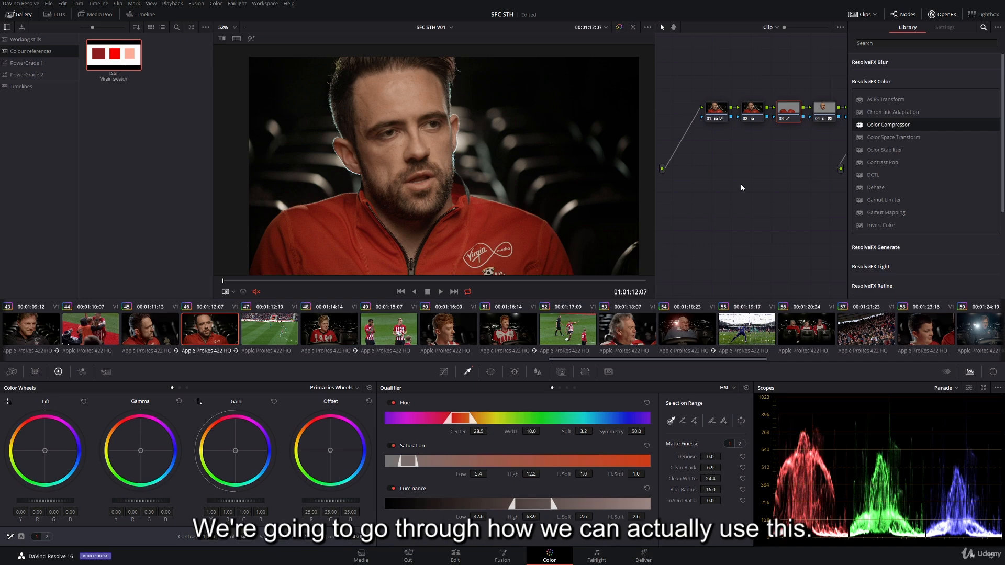
- Check the shirt key on node 03 with the highlight view, and apply the Color Compressor effect to that node
{"action": "left_click", "coordinate": [251, 39]}
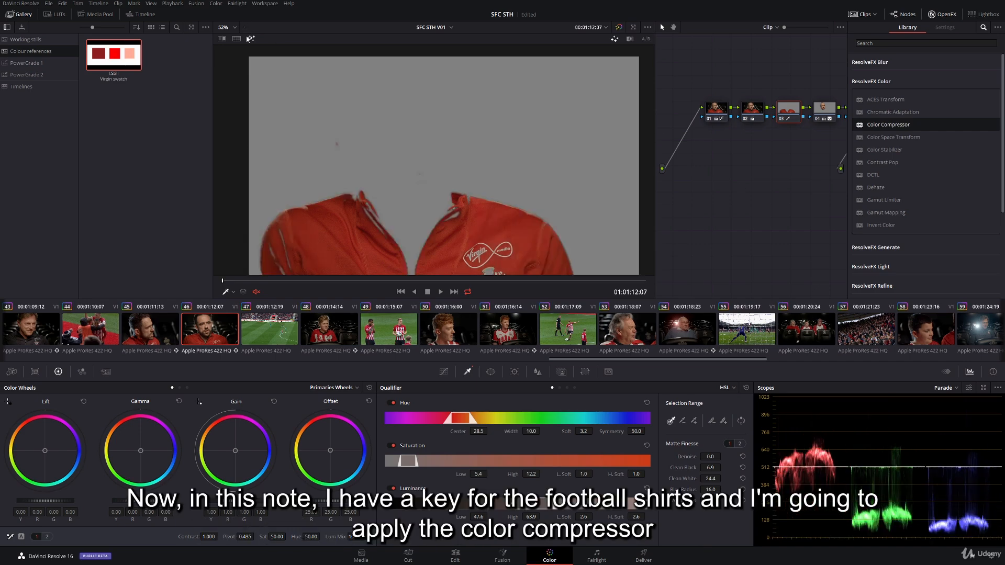
{"action": "left_click", "coordinate": [251, 39]}
{"action": "left_click_drag", "start_coordinate": [888, 124], "coordinate": [792, 119]}
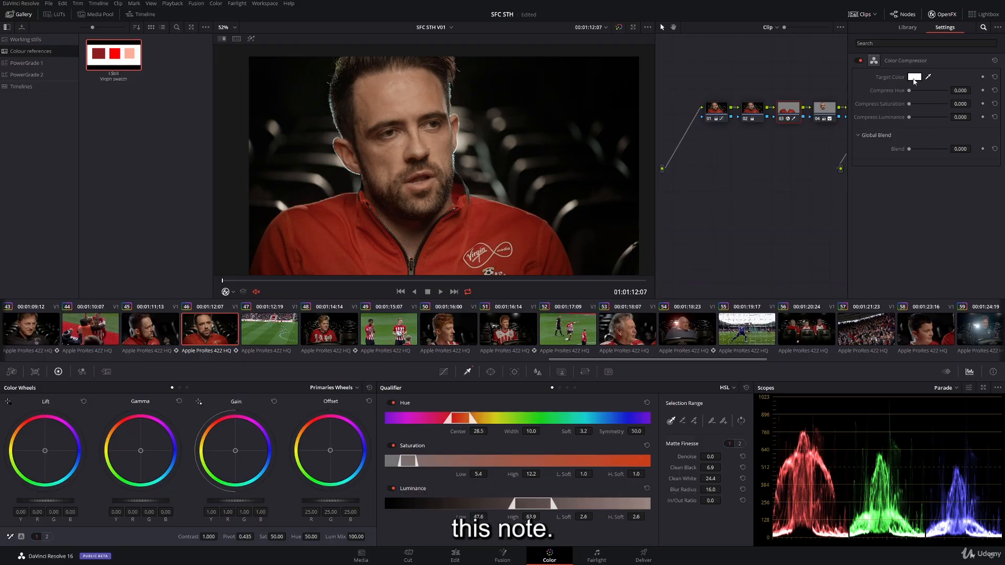
- Set the Color Compressor's target color to bright green and Compress Hue to 1.000 on the keyed shirt
{"action": "left_click", "coordinate": [915, 78]}
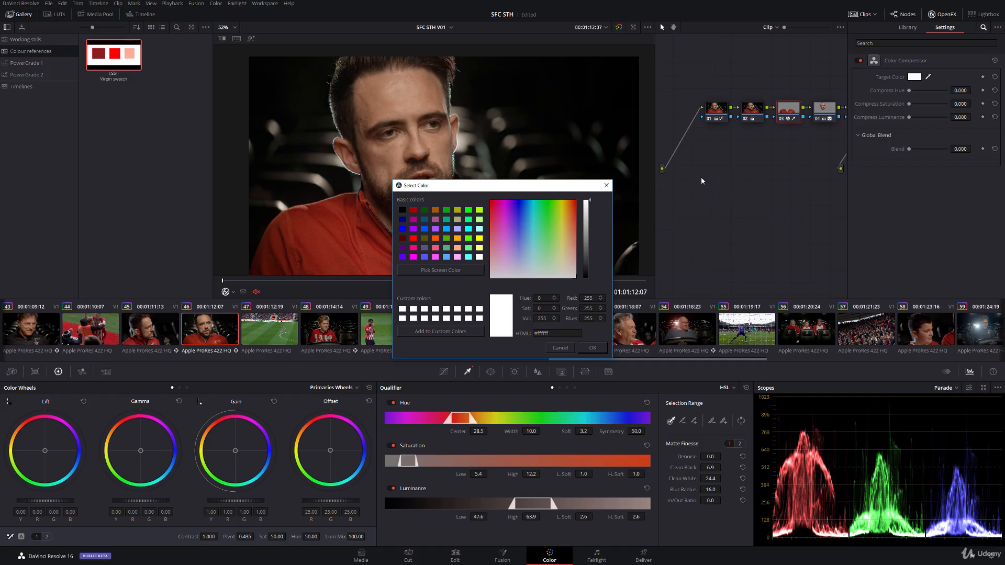
{"action": "left_click_drag", "start_coordinate": [510, 212], "coordinate": [549, 202]}
{"action": "left_click", "coordinate": [594, 348]}
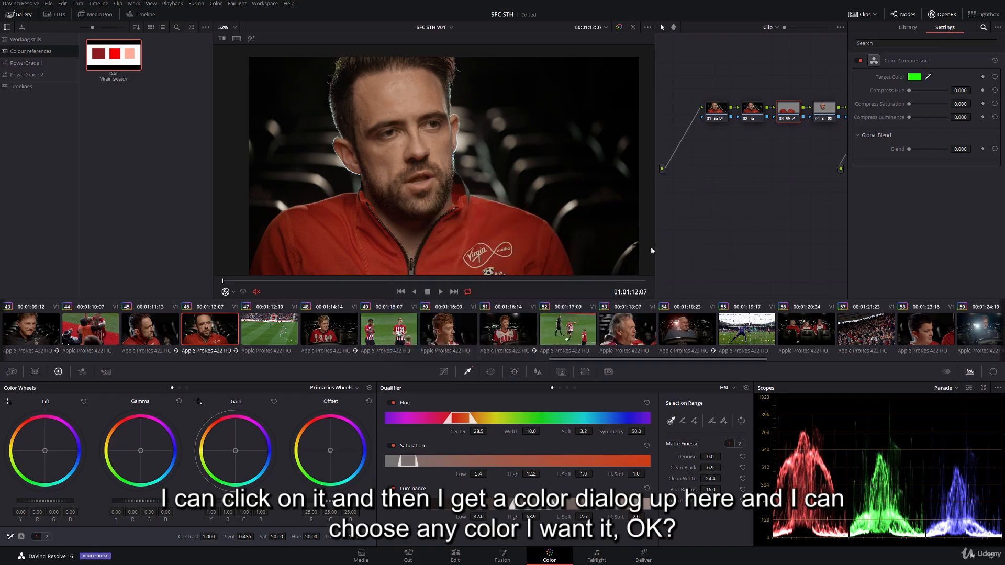
{"action": "left_click_drag", "start_coordinate": [910, 90], "coordinate": [969, 92]}
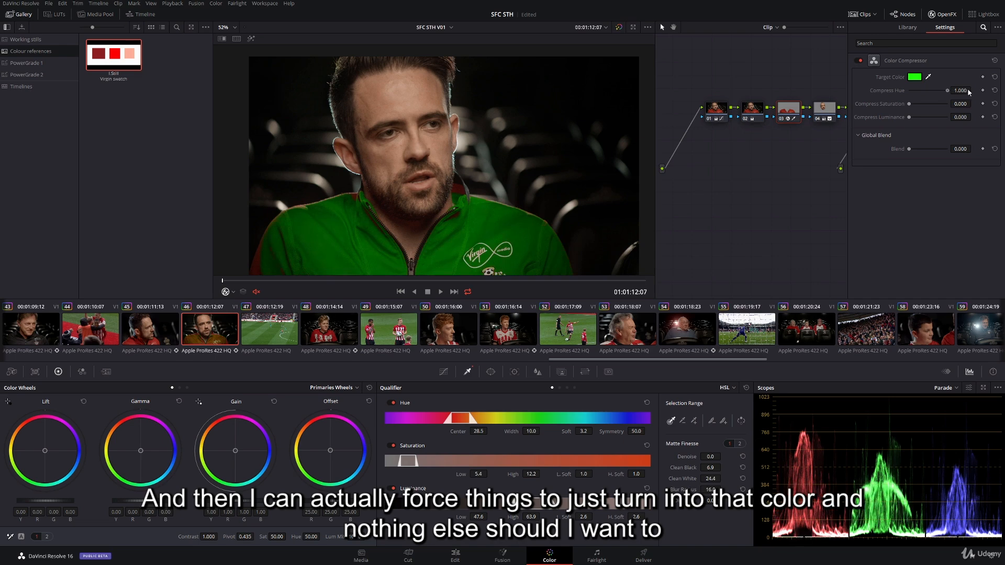
- Try Compress Saturation and Compress Luminance at 1.000 on the green shirt, and reset the Color Compressor's compress values and target color
{"action": "left_click_drag", "start_coordinate": [910, 104], "coordinate": [996, 122]}
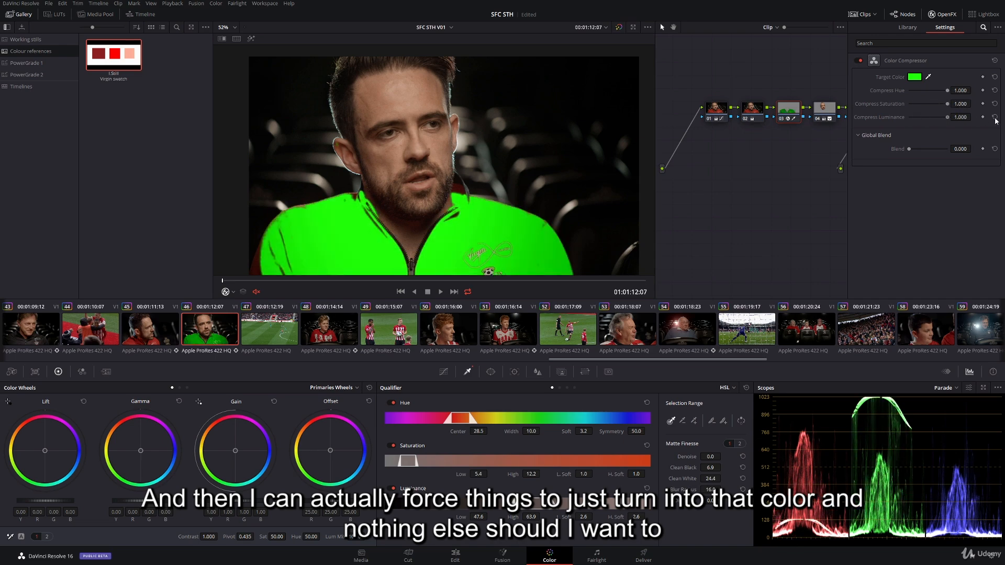
{"action": "left_click", "coordinate": [995, 118]}
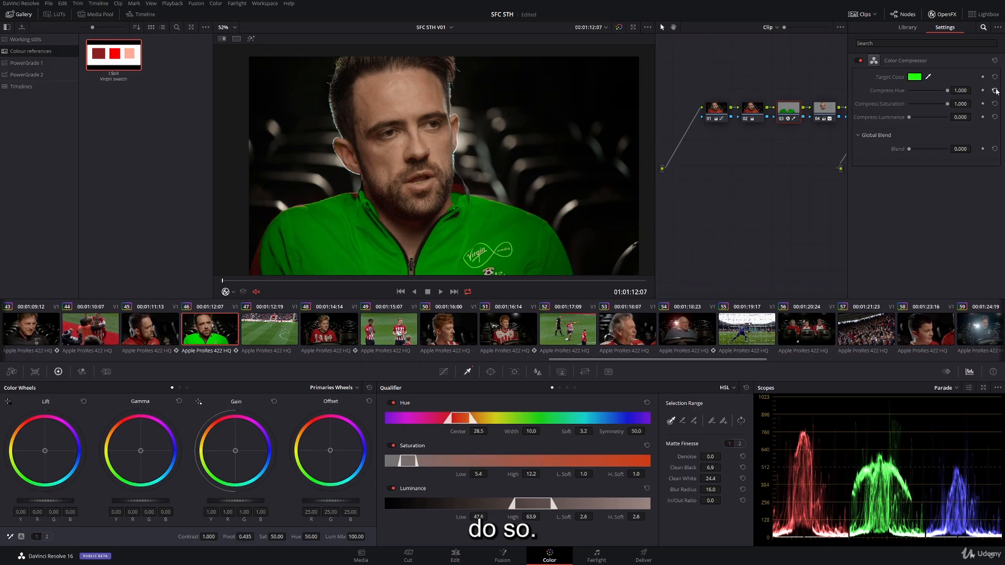
{"action": "left_click", "coordinate": [996, 91]}
{"action": "left_click", "coordinate": [994, 104]}
- Wipe the Virgin swatch still across the shot and try sampling its bright red with the Color Compressor's target color eyedropper
{"action": "left_click", "coordinate": [915, 77]}
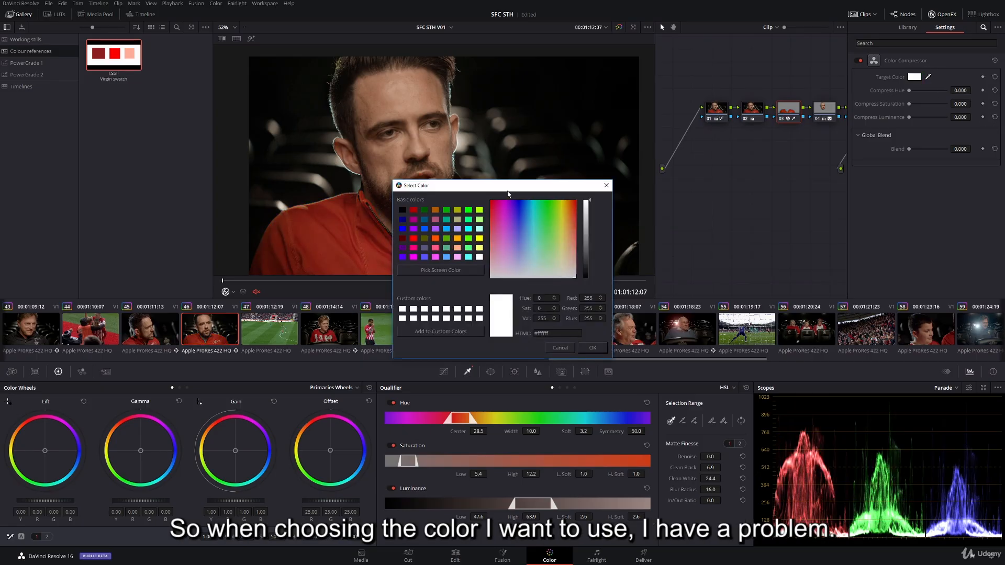
{"action": "left_click", "coordinate": [606, 185]}
{"action": "left_click", "coordinate": [928, 77]}
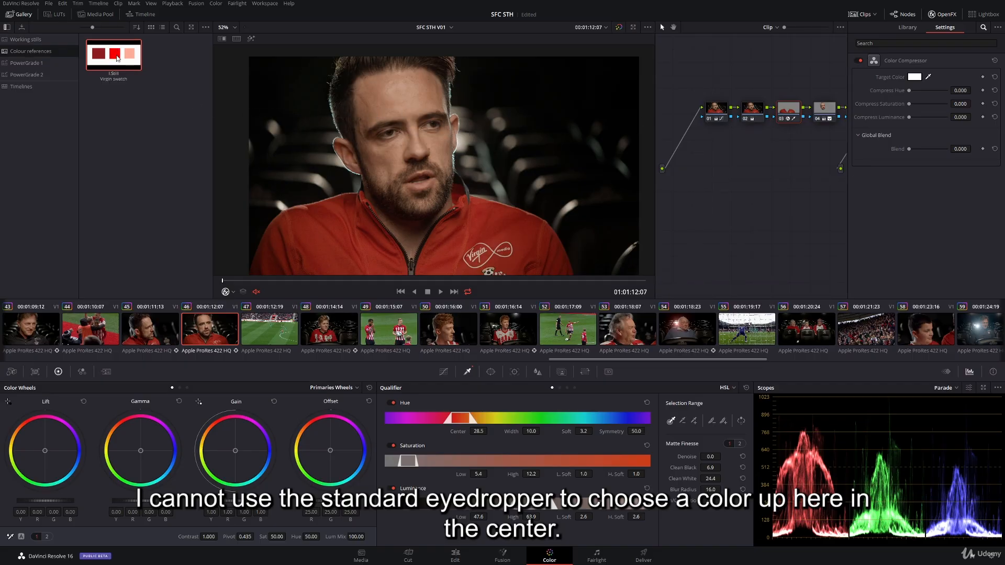
{"action": "double_click", "coordinate": [117, 58]}
{"action": "left_click_drag", "start_coordinate": [475, 151], "coordinate": [402, 150]}
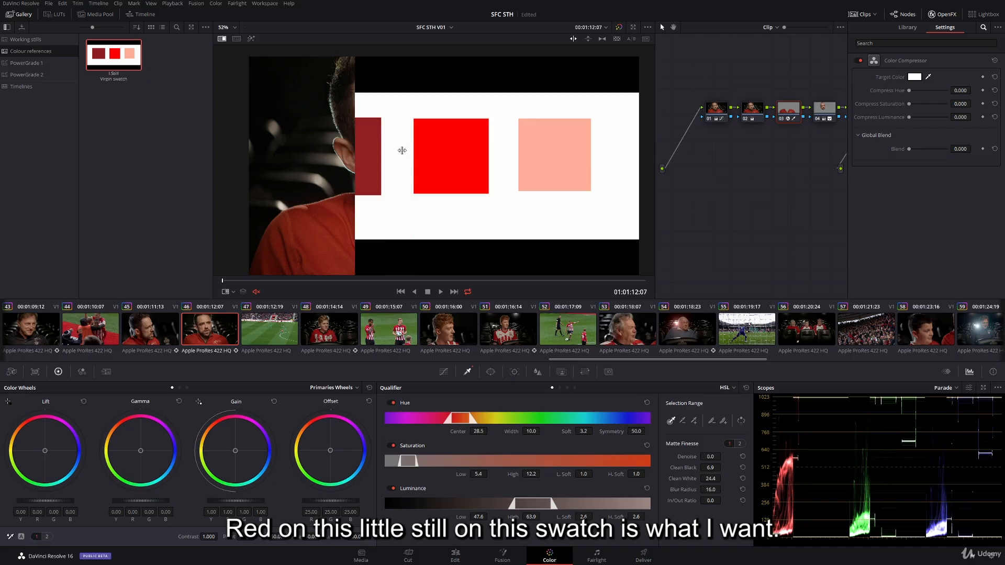
{"action": "left_click", "coordinate": [929, 77]}
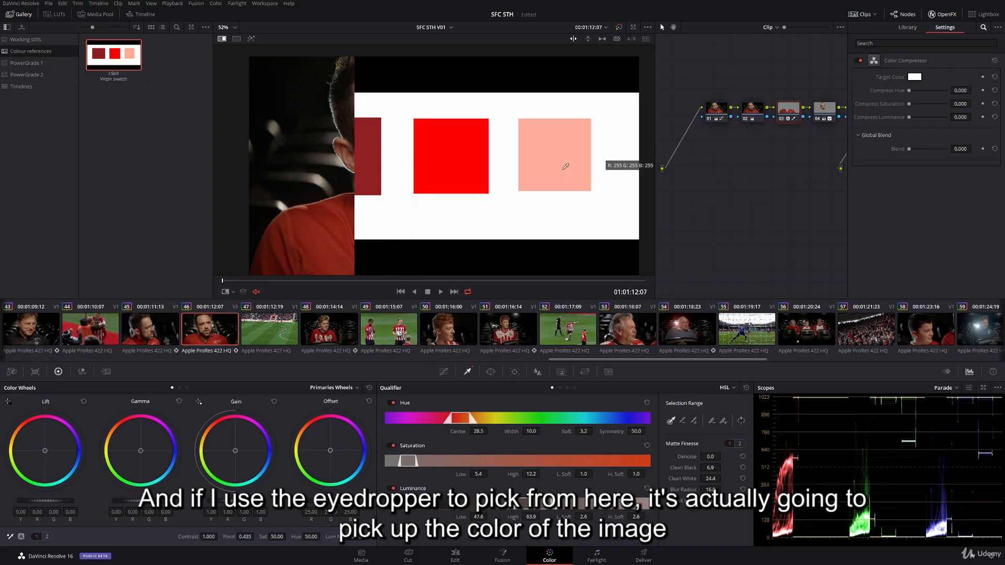
{"action": "left_click", "coordinate": [462, 141]}
- Move the reference wipe back to reveal the interview shot underneath, and turn the wipe off
{"action": "left_click_drag", "start_coordinate": [364, 155], "coordinate": [569, 153]}
{"action": "right_click", "coordinate": [512, 152]}
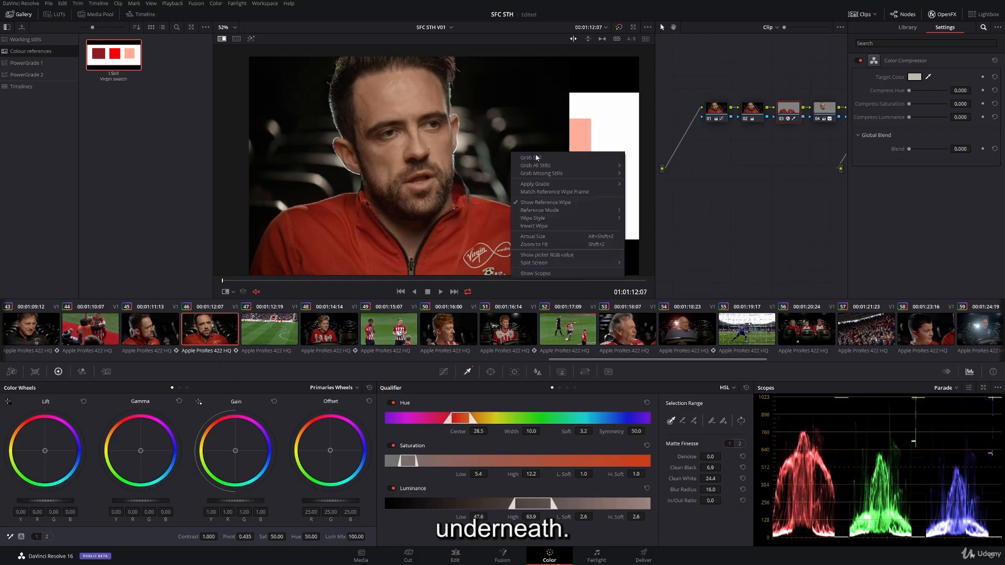
{"action": "left_click", "coordinate": [542, 203]}
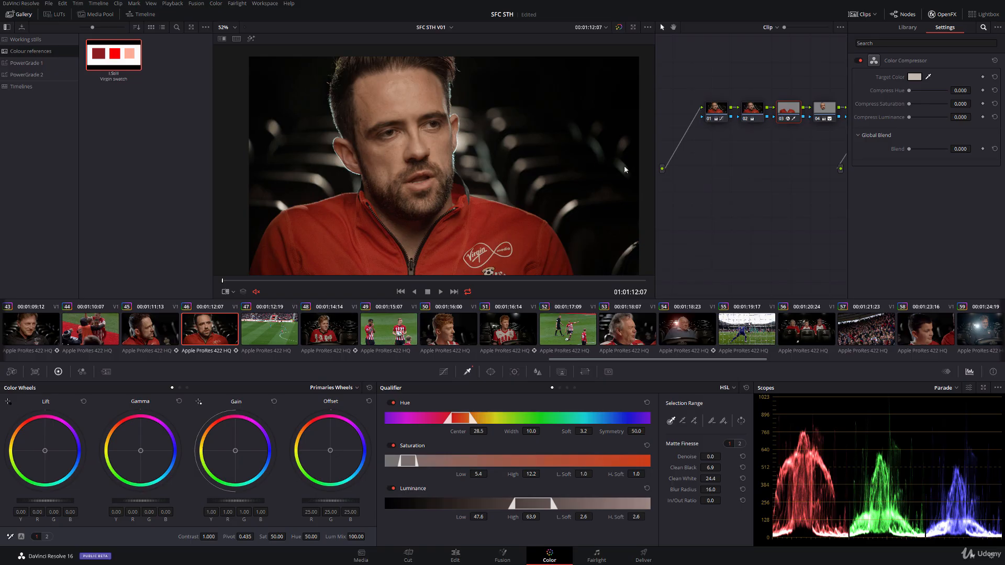
- Wipe the Virgin swatch still across the shot and set the target color to its bright red, #fe0101, using Pick Screen Color
{"action": "double_click", "coordinate": [107, 58]}
{"action": "left_click_drag", "start_coordinate": [561, 166], "coordinate": [390, 161]}
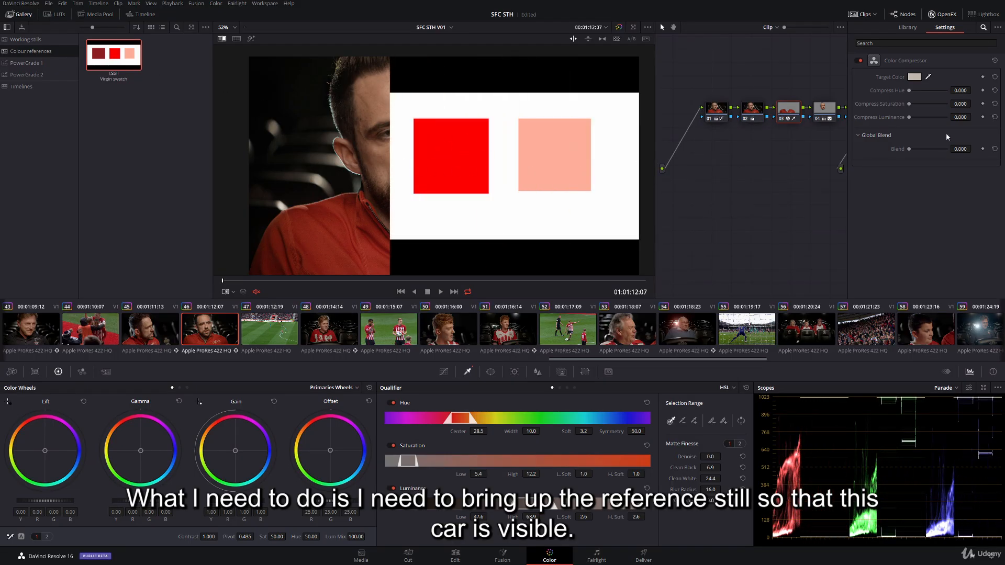
{"action": "left_click", "coordinate": [915, 77]}
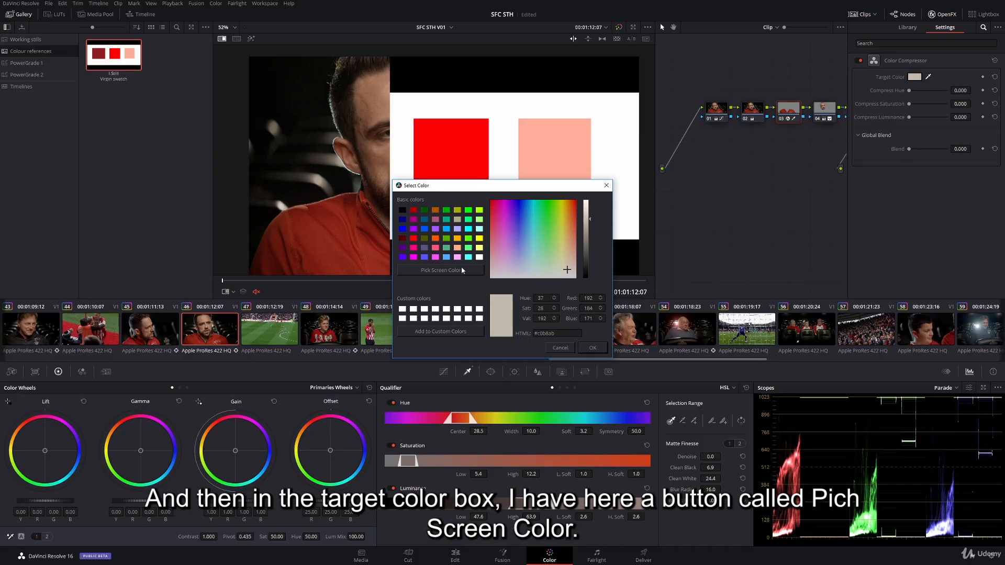
{"action": "left_click", "coordinate": [424, 271]}
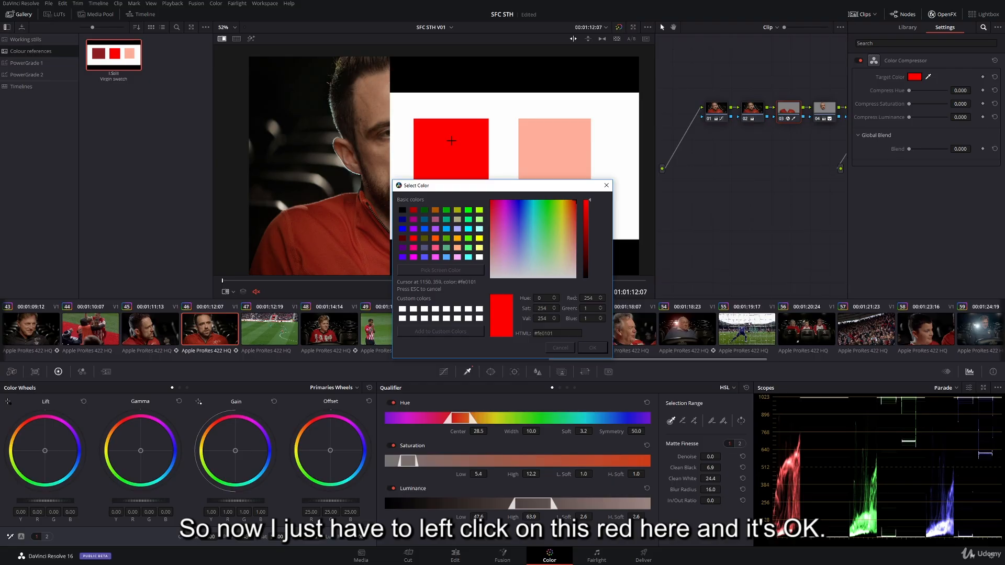
{"action": "left_click", "coordinate": [451, 141]}
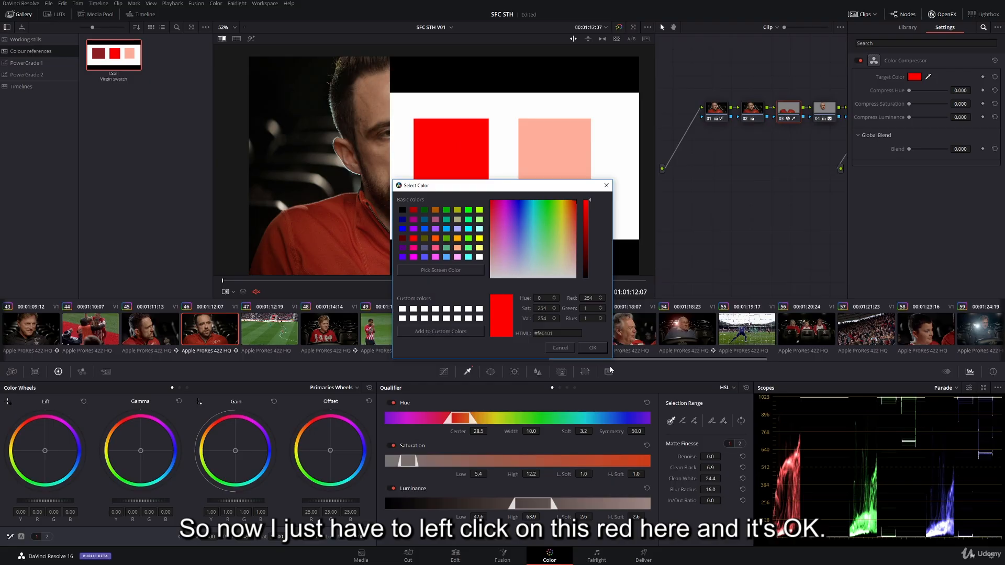
{"action": "left_click", "coordinate": [588, 348]}
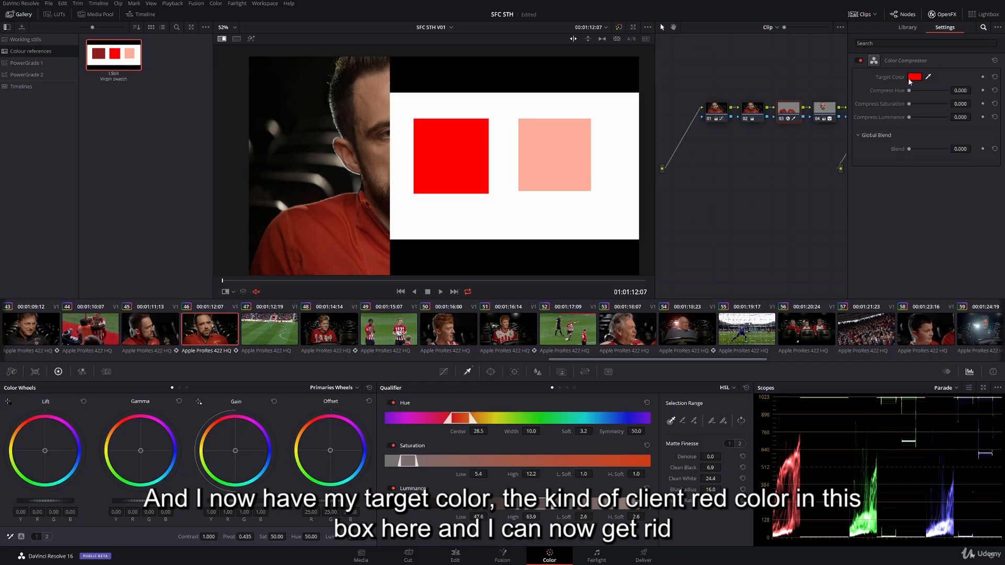
- Turn the reference wipe off, and review the red target color in the color selection dialog without changing it
{"action": "left_click_drag", "start_coordinate": [407, 159], "coordinate": [470, 153]}
{"action": "right_click", "coordinate": [475, 153]}
{"action": "left_click", "coordinate": [528, 203]}
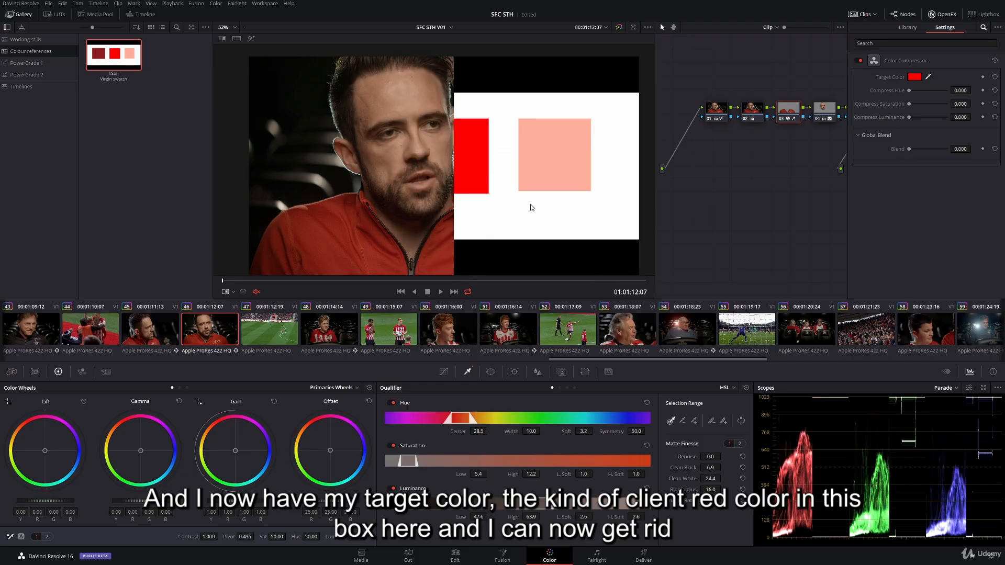
{"action": "left_click", "coordinate": [914, 78]}
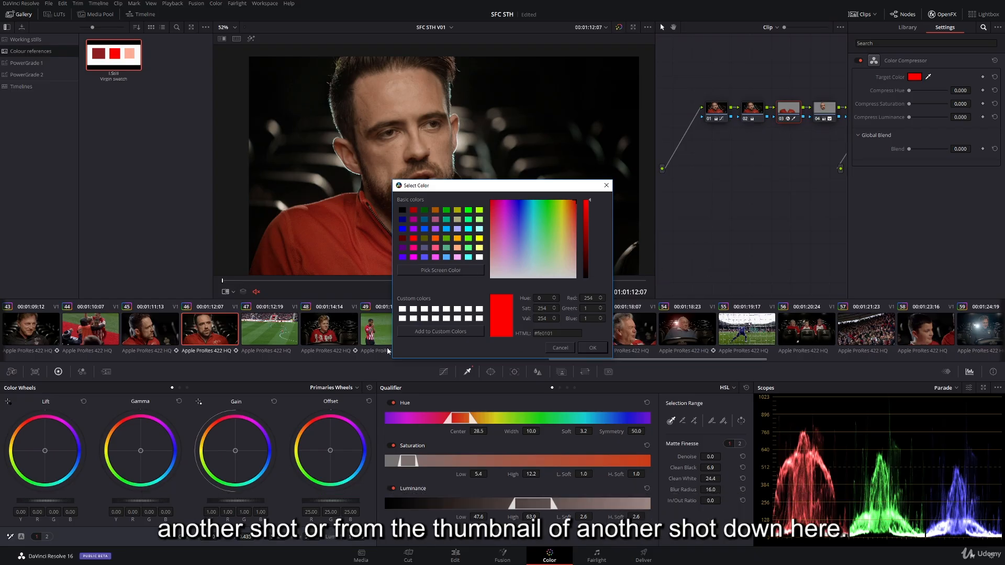
{"action": "left_click", "coordinate": [595, 348]}
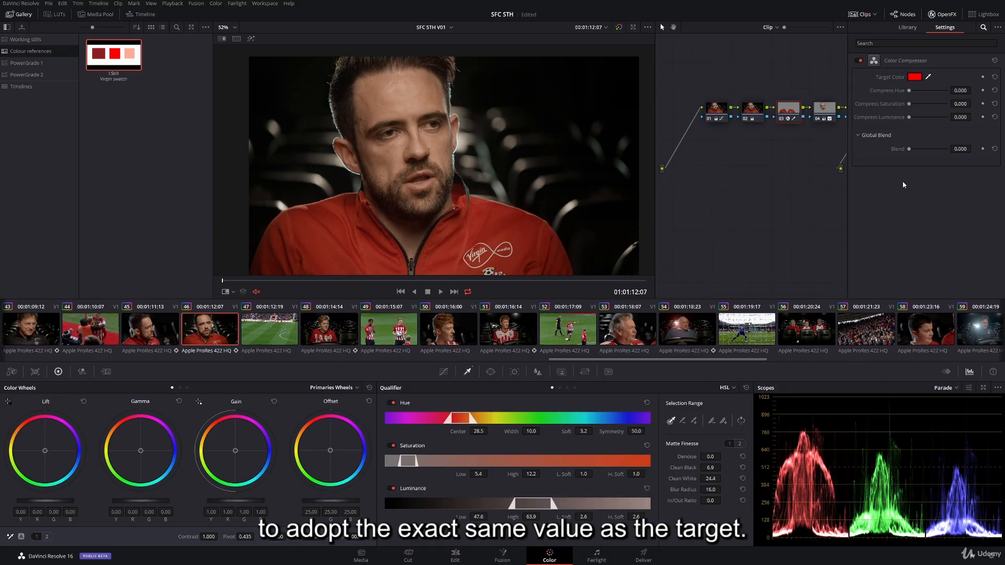
- Try Compress Hue, Saturation and Luminance all at 1.000 with the red target color, and reset all three to 0.000
{"action": "left_click_drag", "start_coordinate": [909, 90], "coordinate": [975, 97]}
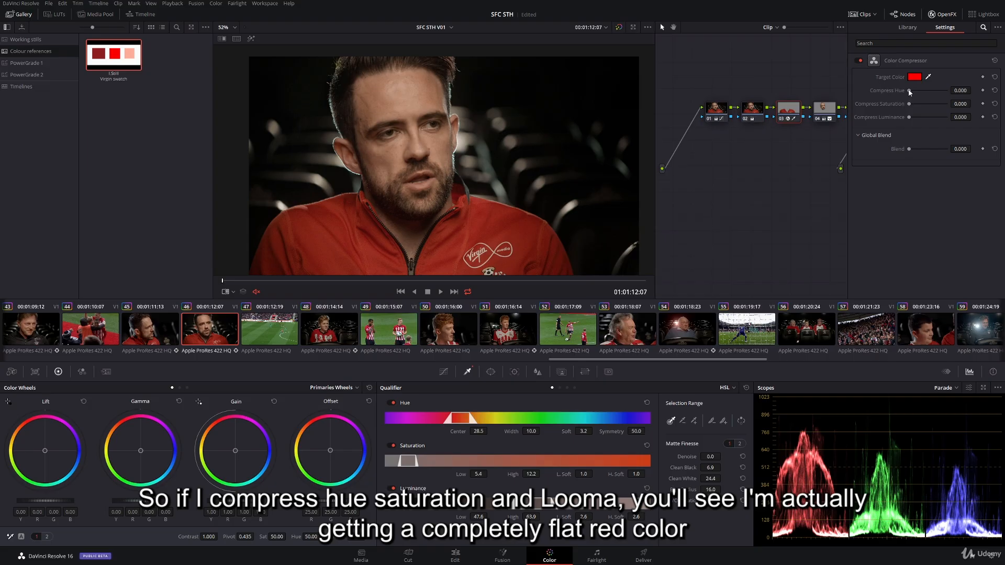
{"action": "left_click_drag", "start_coordinate": [911, 105], "coordinate": [1004, 116]}
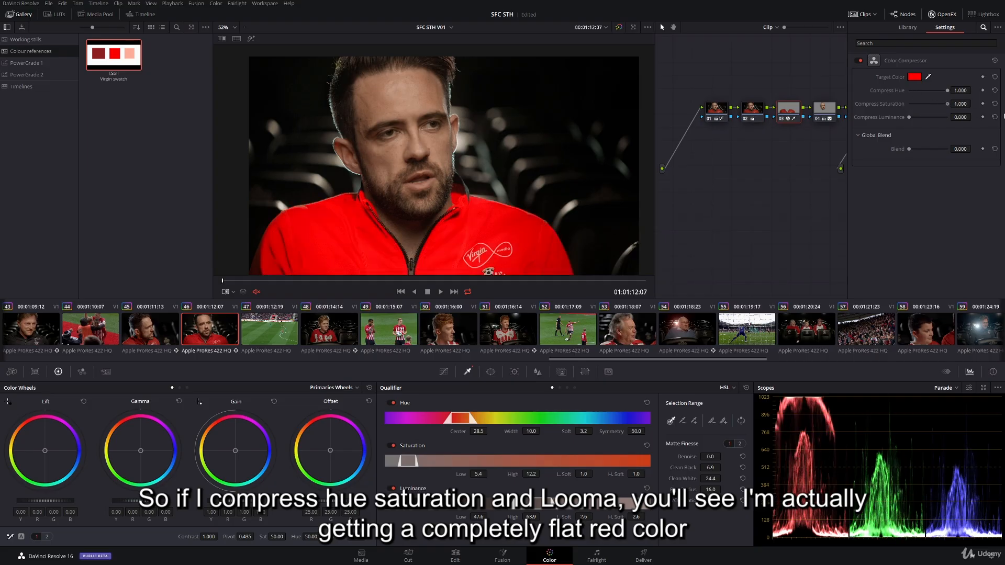
{"action": "left_click_drag", "start_coordinate": [912, 117], "coordinate": [984, 118]}
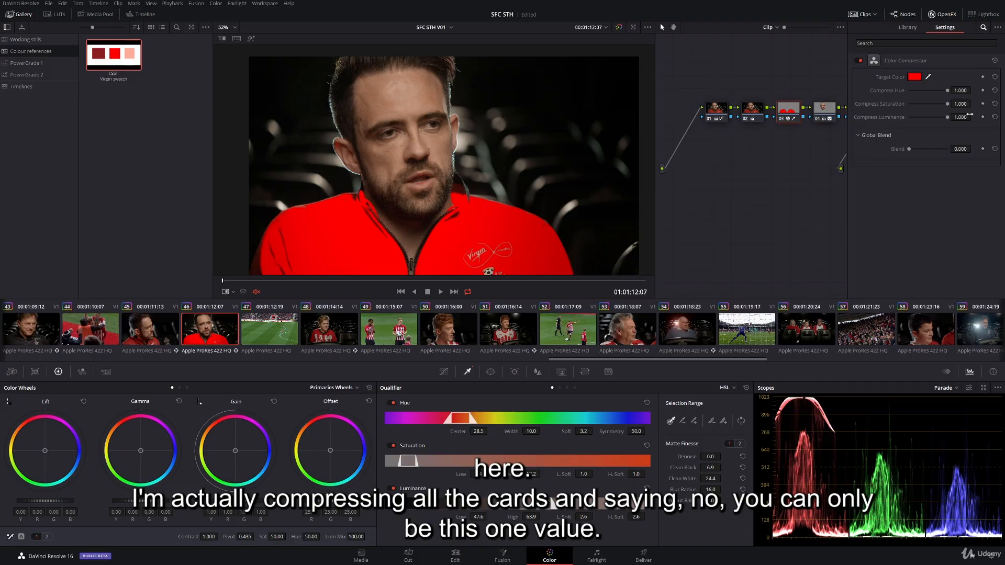
{"action": "left_click", "coordinate": [995, 90]}
{"action": "left_click", "coordinate": [995, 104]}
{"action": "left_click", "coordinate": [995, 117]}
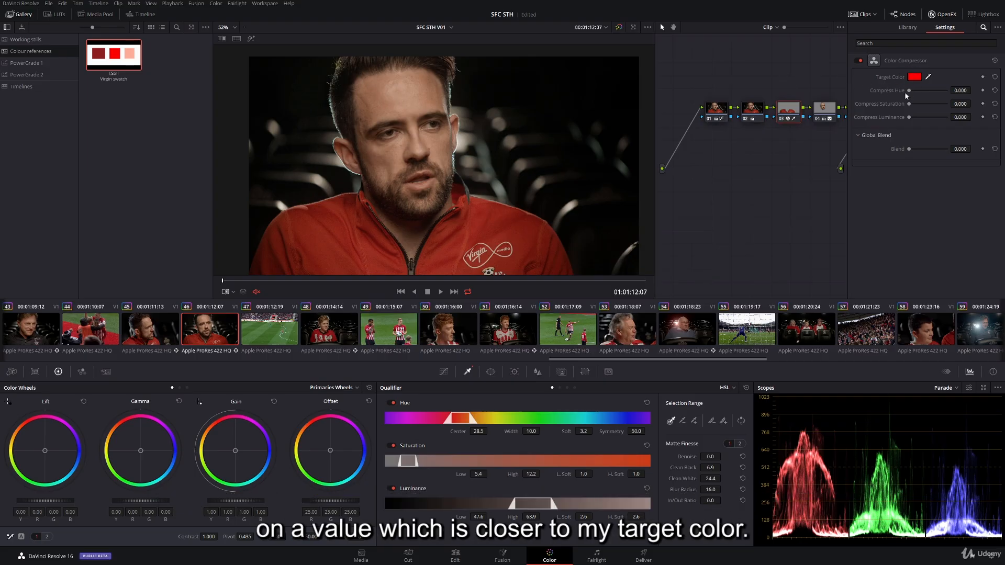
- Set Compress Hue to 0.550 and Compress Saturation to 0.161 on the keyed shirt
{"action": "left_click_drag", "start_coordinate": [909, 91], "coordinate": [975, 90]}
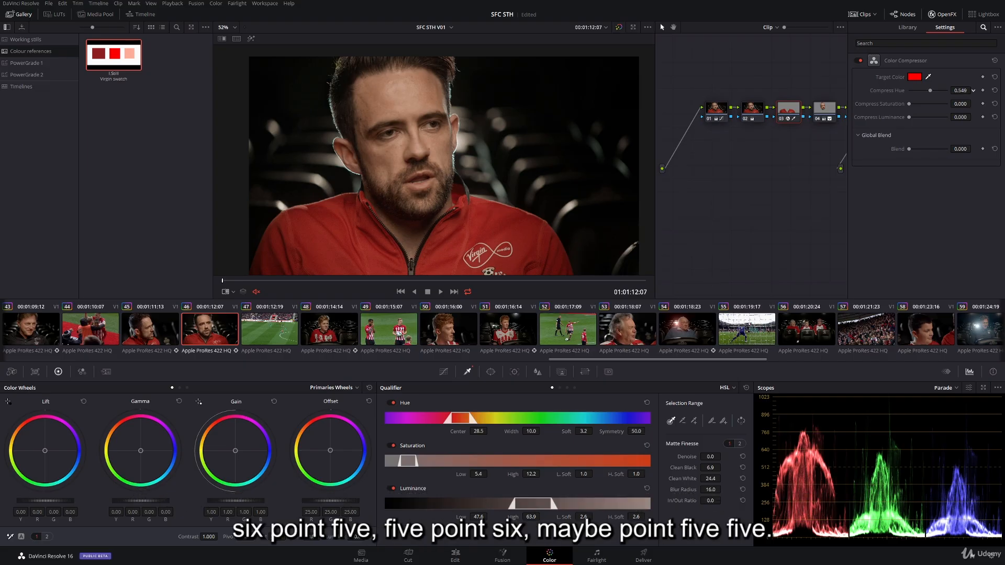
{"action": "left_click_drag", "start_coordinate": [973, 91], "coordinate": [973, 90]}
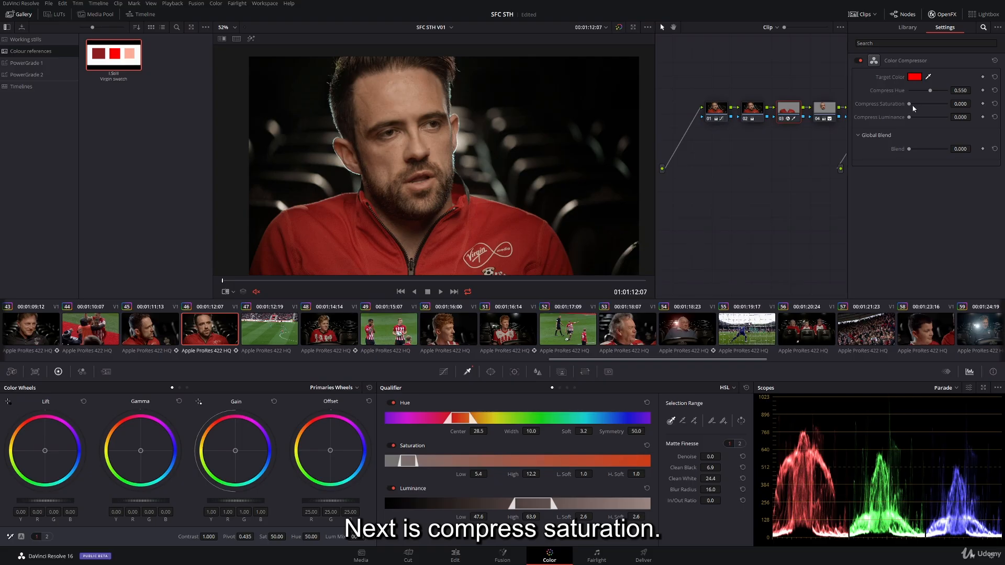
{"action": "left_click_drag", "start_coordinate": [910, 104], "coordinate": [933, 104]}
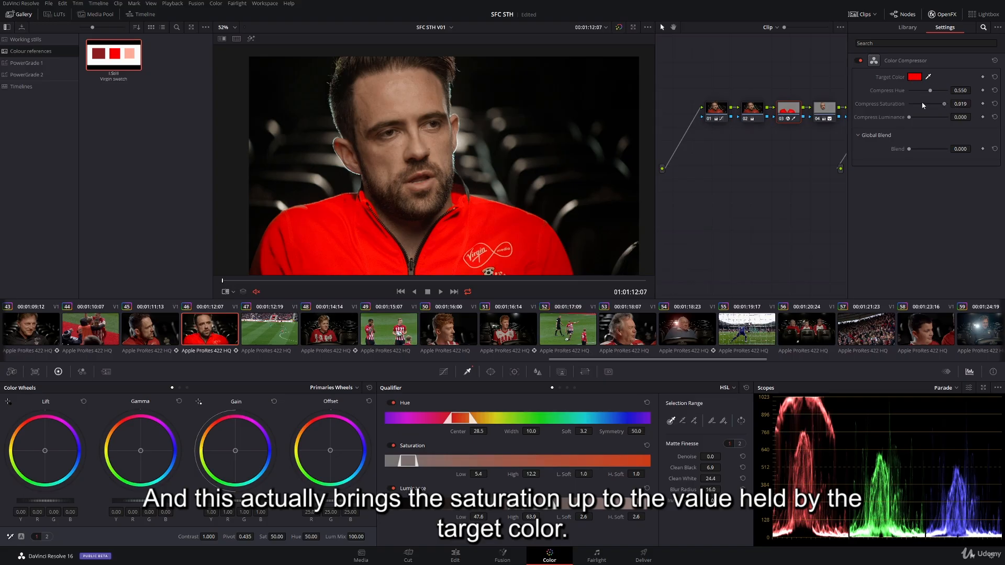
{"action": "left_click", "coordinate": [995, 104]}
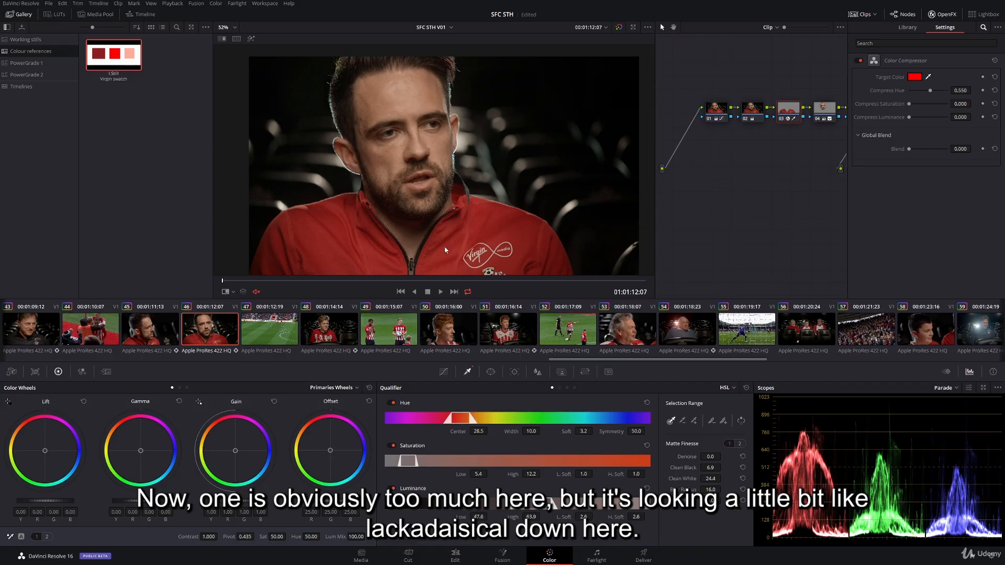
{"action": "left_click_drag", "start_coordinate": [961, 104], "coordinate": [976, 104]}
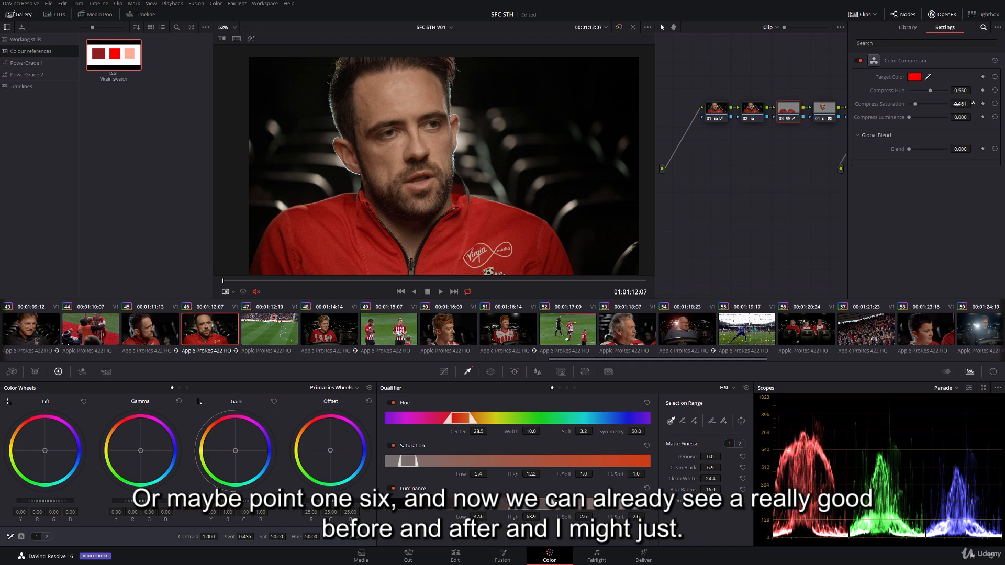
- Raise Compress Hue to 0.643 and compare the shirt with the Color Compressor off and on
{"action": "left_click", "coordinate": [861, 60]}
{"action": "left_click", "coordinate": [861, 61]}
{"action": "left_click_drag", "start_coordinate": [961, 90], "coordinate": [966, 90]}
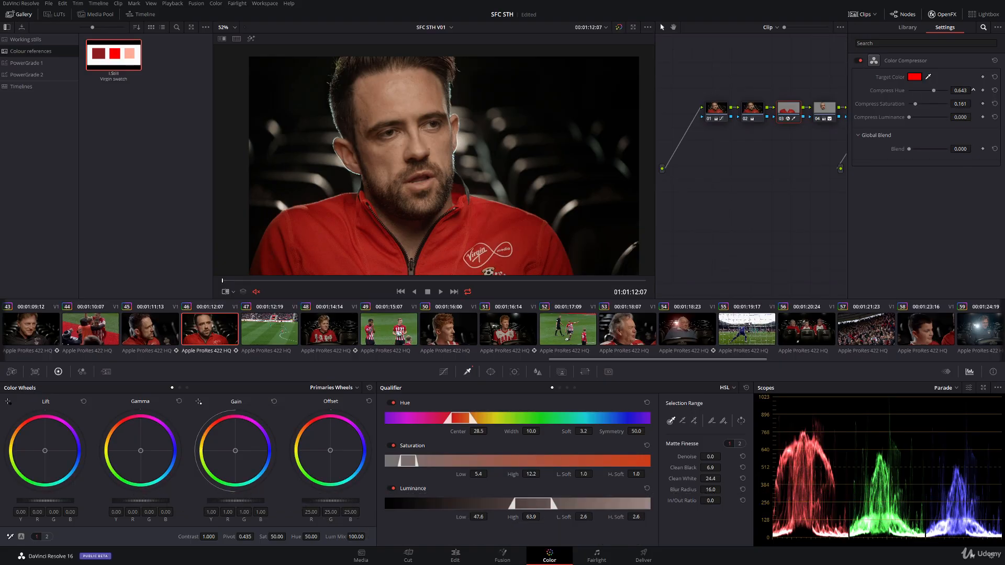
{"action": "left_click", "coordinate": [859, 61]}
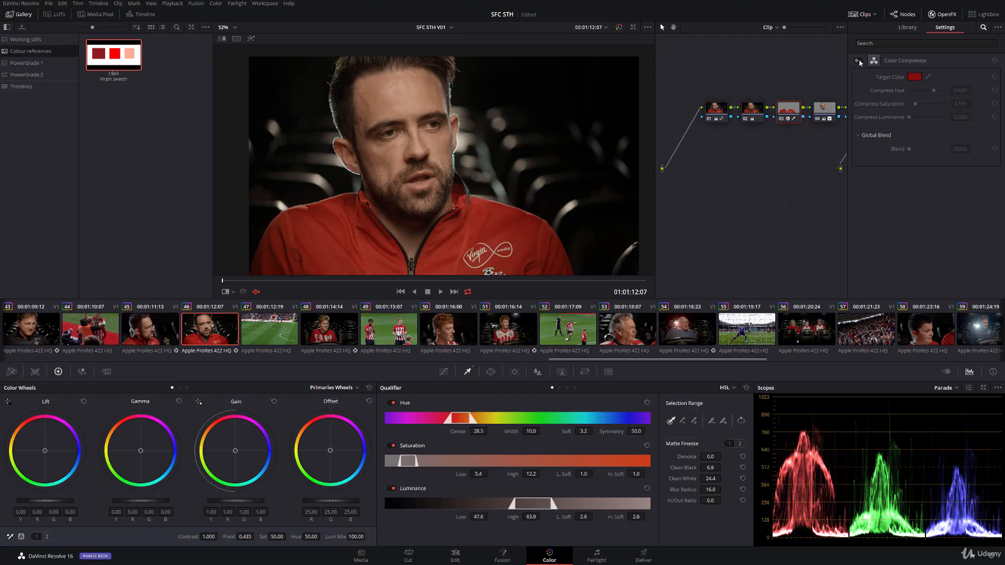
{"action": "left_click", "coordinate": [859, 60]}
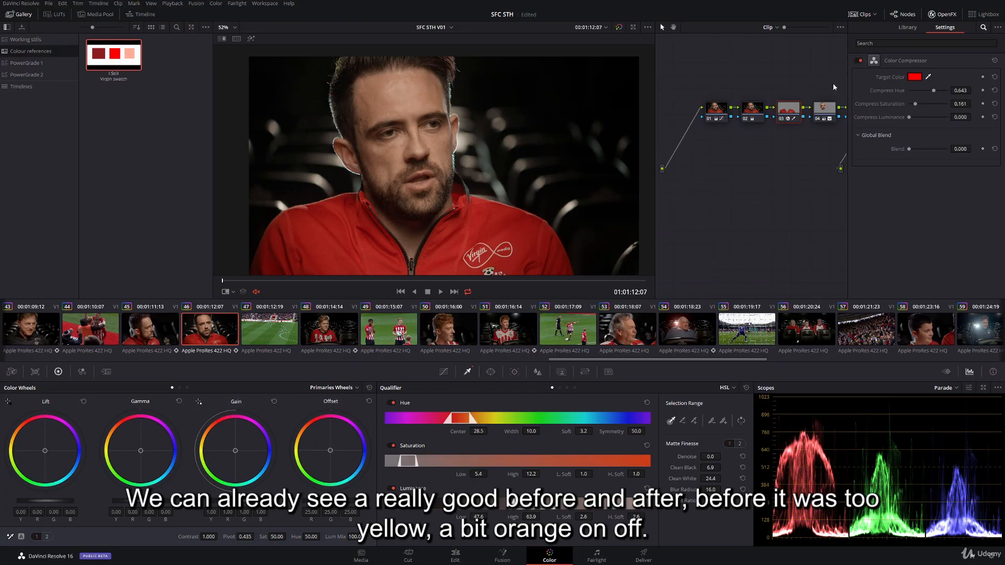
{"action": "left_click", "coordinate": [860, 60]}
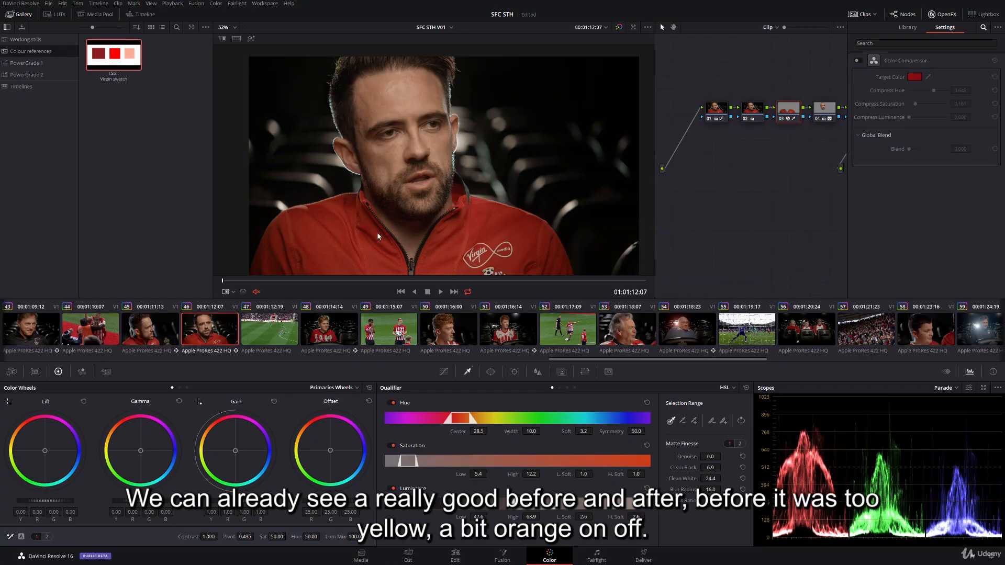
{"action": "left_click", "coordinate": [859, 61]}
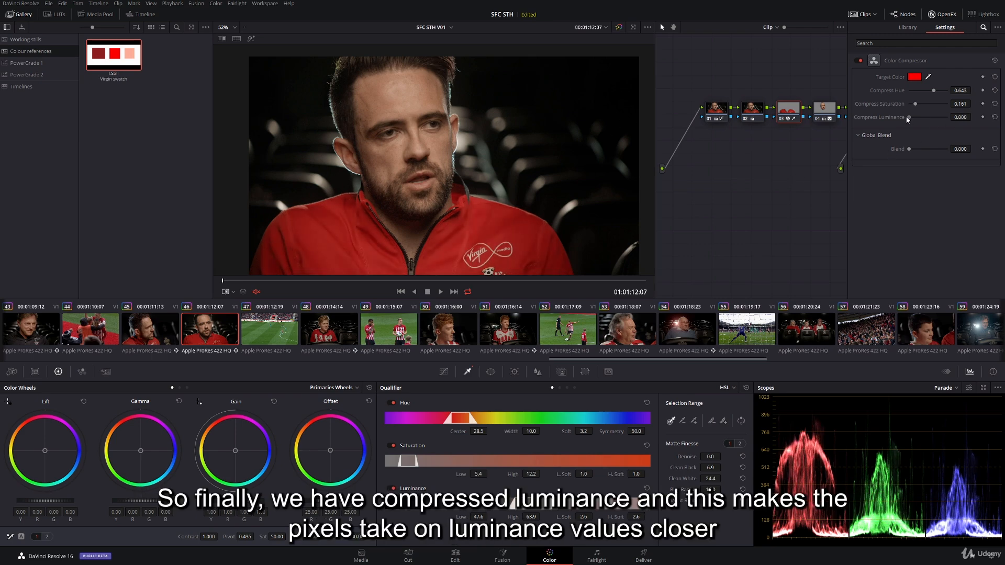
- Try out the Compress Luminance and Global Blend amounts, and return both to 0.000
{"action": "mouse_move", "coordinate": [911, 118]}
{"action": "left_mouse_down"}
{"action": "mouse_move", "coordinate": [957, 121]}
{"action": "mouse_move", "coordinate": [892, 113]}
{"action": "left_mouse_up"}
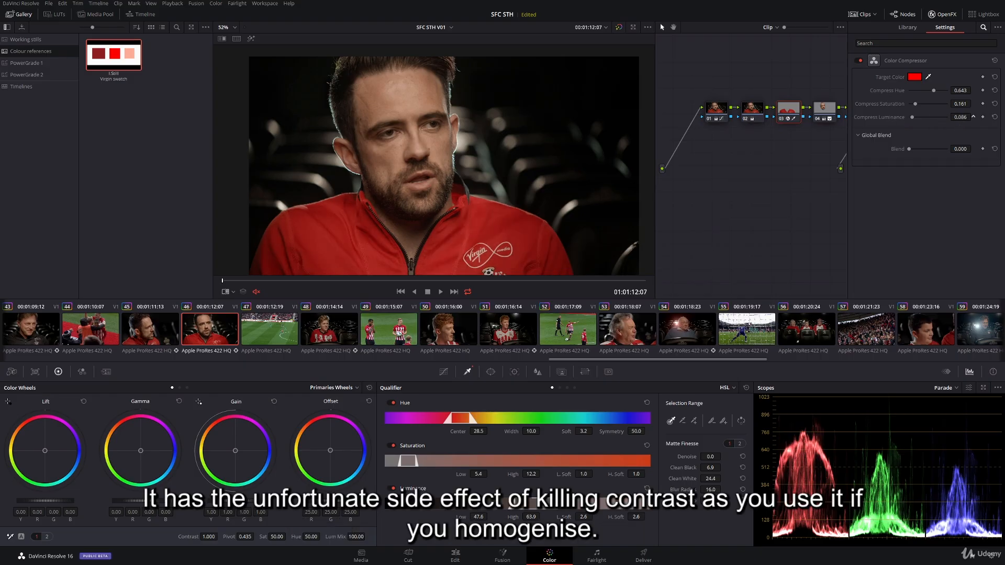
{"action": "left_click_drag", "start_coordinate": [961, 118], "coordinate": [897, 122]}
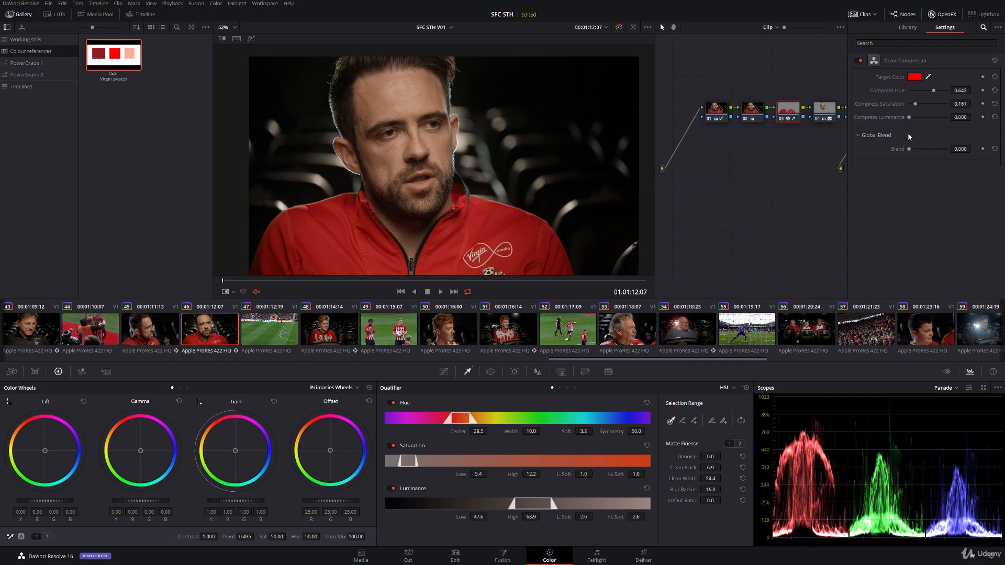
{"action": "left_click_drag", "start_coordinate": [910, 149], "coordinate": [875, 147]}
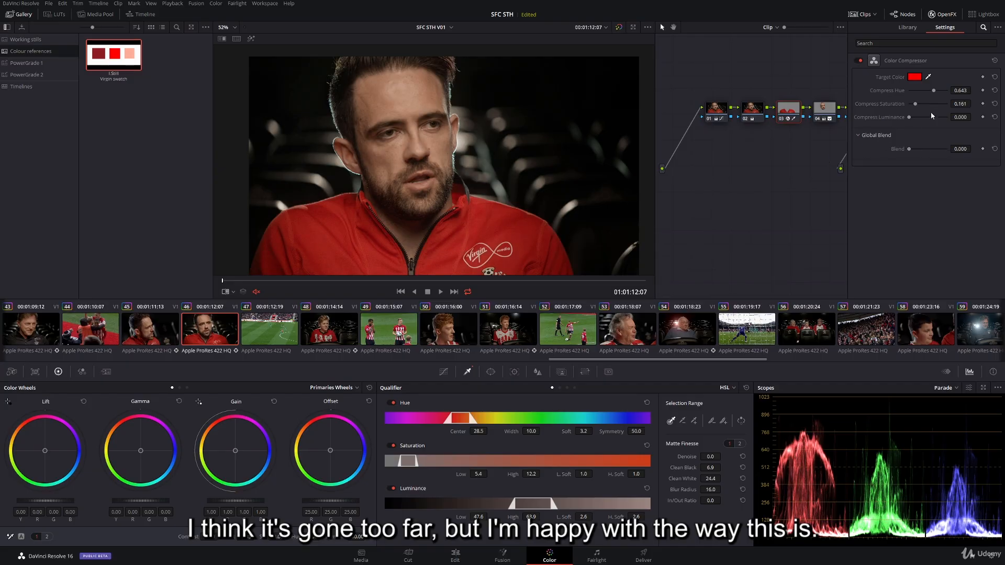
- Lower Compress Saturation to 0.140 and Compress Hue to 0.613, and compare the shot with the effect off and on
{"action": "left_click_drag", "start_coordinate": [964, 103], "coordinate": [961, 104]}
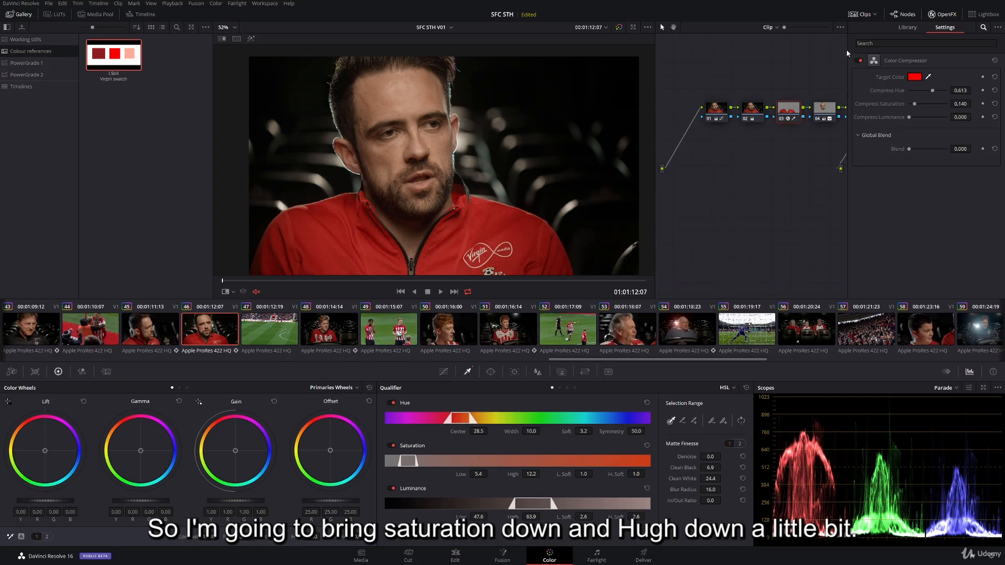
{"action": "left_click", "coordinate": [861, 60]}
{"action": "left_click", "coordinate": [862, 60]}
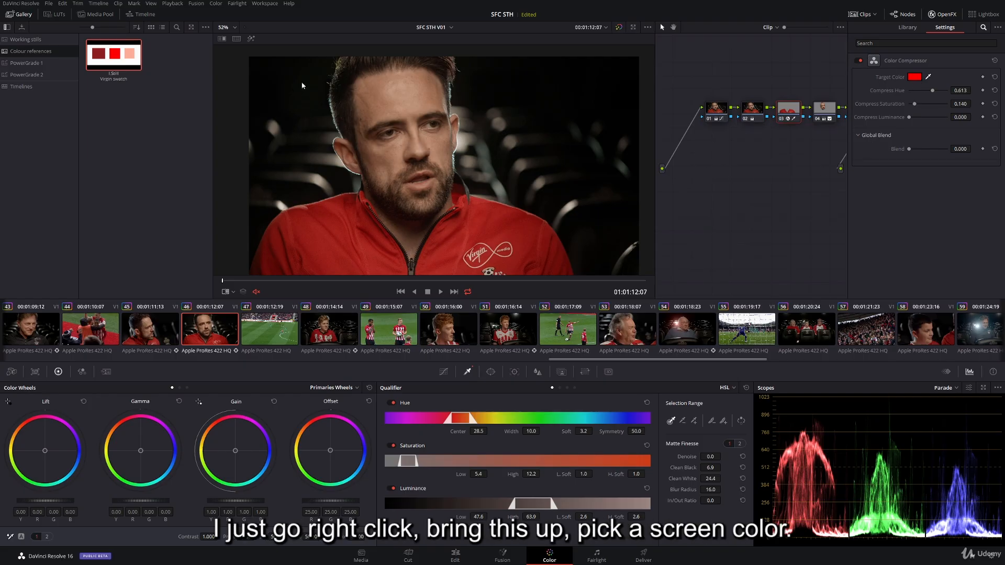
- Bring up the Virgin swatch still and wipe it across the shot to compare its red with the shirt
{"action": "double_click", "coordinate": [114, 54]}
{"action": "left_click_drag", "start_coordinate": [536, 160], "coordinate": [470, 161]}
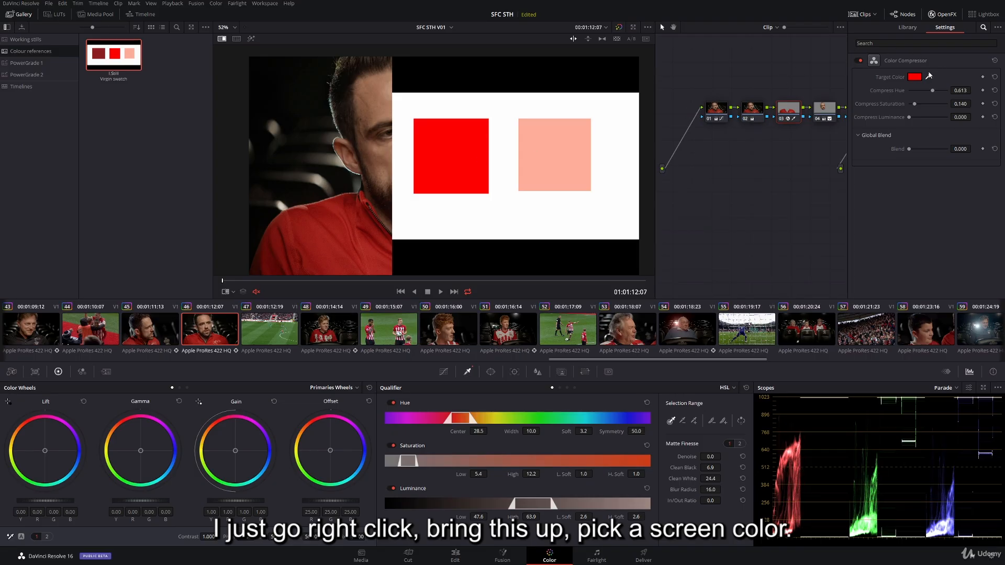
{"action": "right_click", "coordinate": [529, 135]}
{"action": "left_click", "coordinate": [557, 186]}
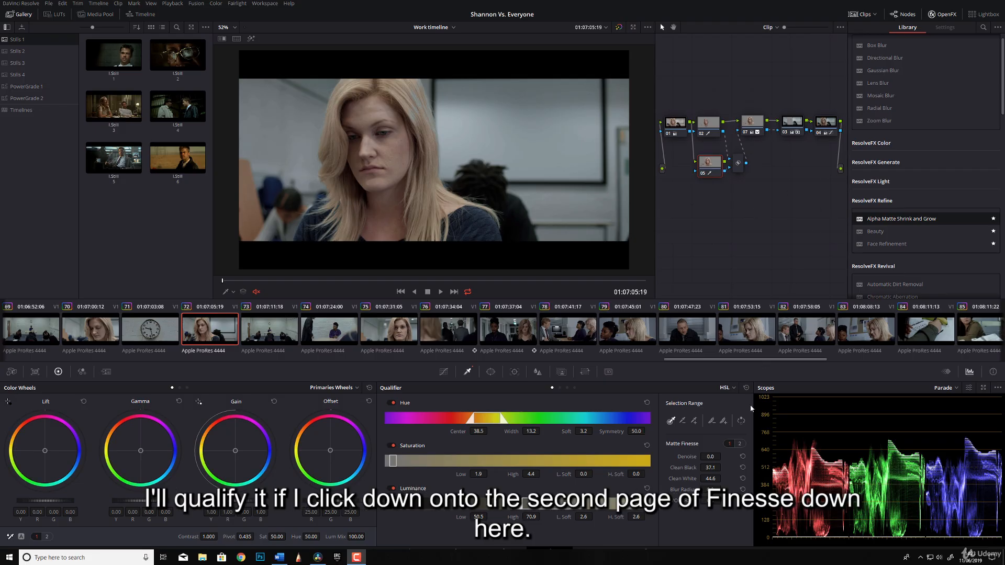
- Open the second Matte Finesse page, and inspect the red-tone skin key on node 02 and the yellow-tone key on node 05
{"action": "left_click", "coordinate": [740, 444]}
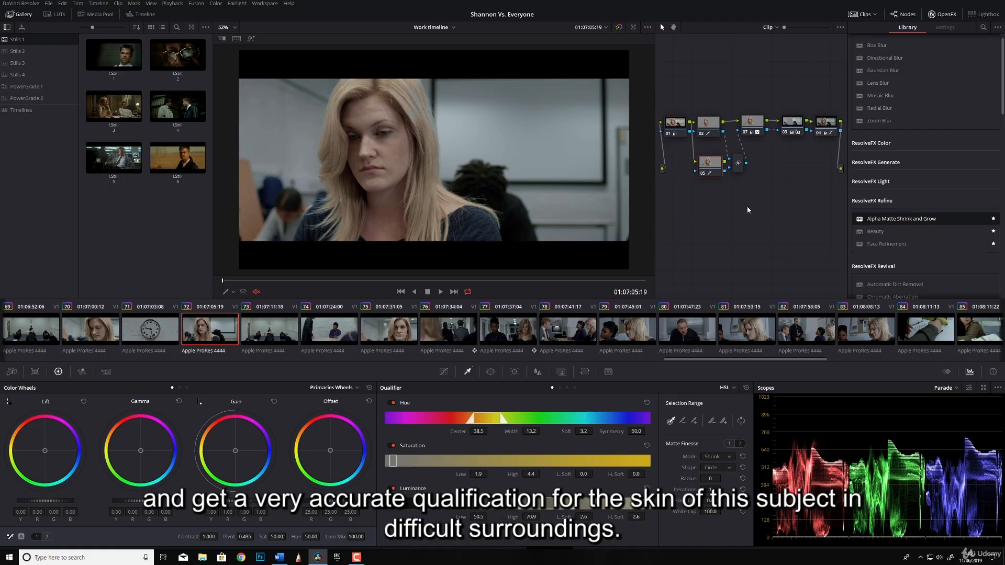
{"action": "left_click", "coordinate": [708, 125]}
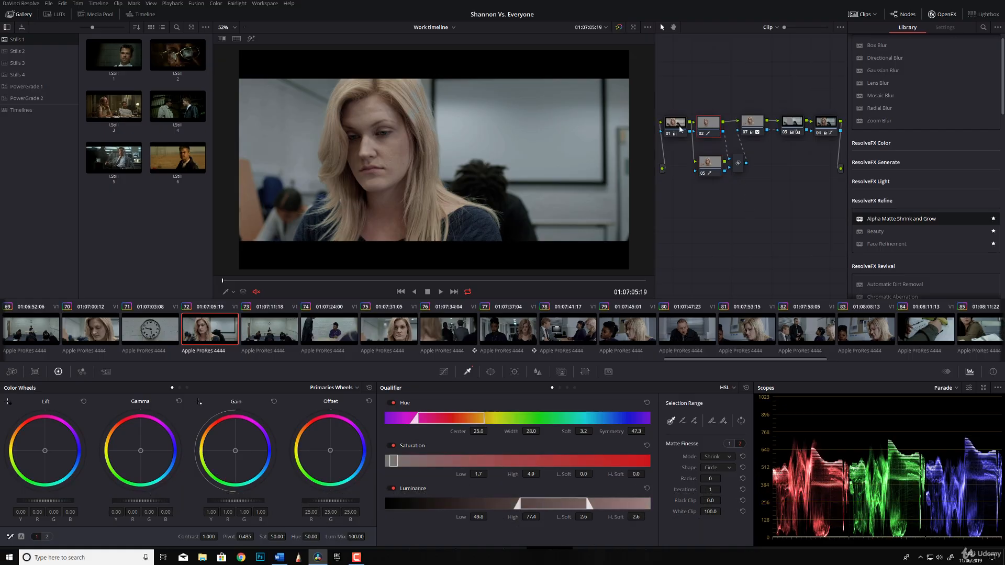
{"action": "left_click", "coordinate": [251, 38]}
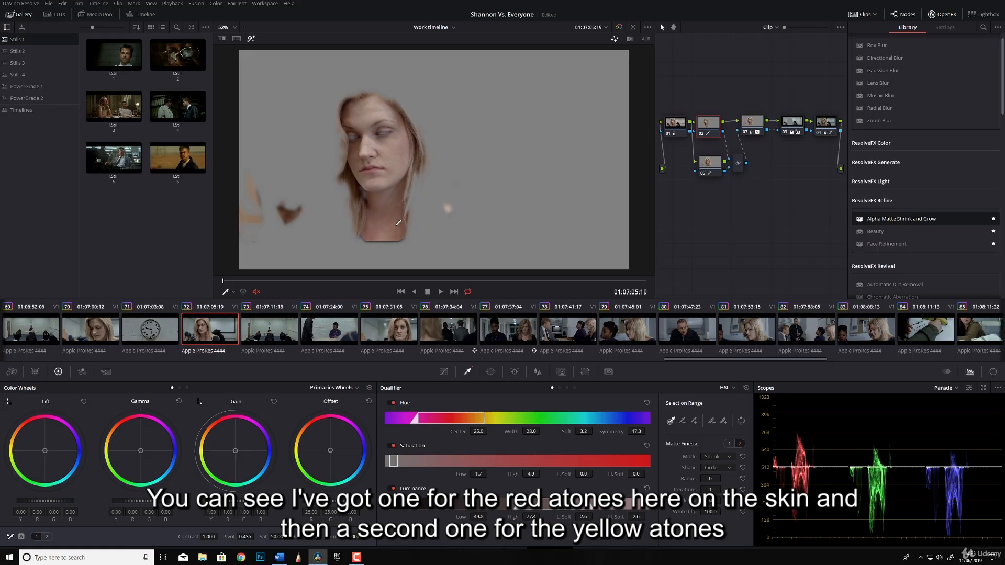
{"action": "left_click", "coordinate": [251, 39]}
{"action": "left_click", "coordinate": [709, 164]}
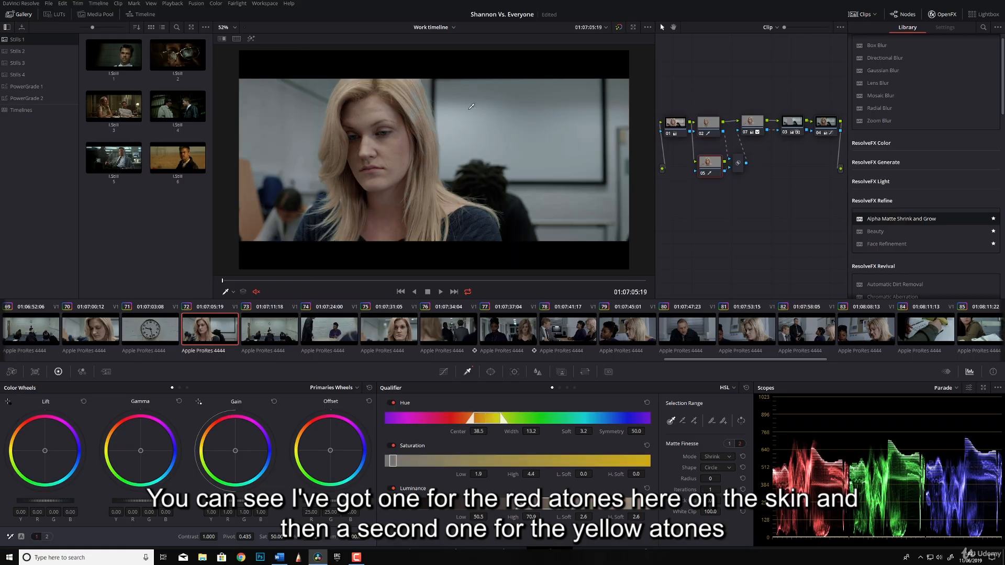
{"action": "left_click", "coordinate": [251, 39]}
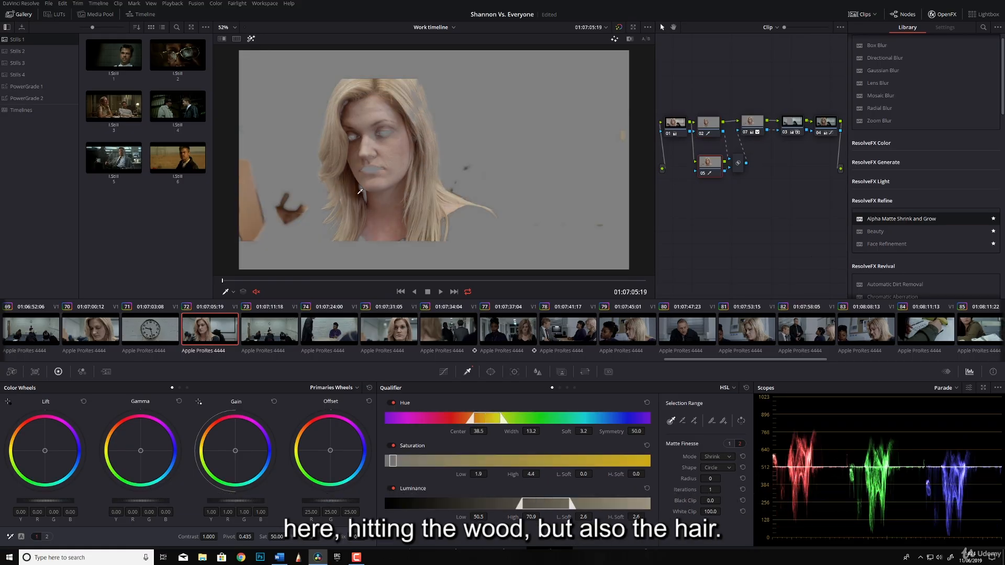
{"action": "key", "text": "shift+h"}
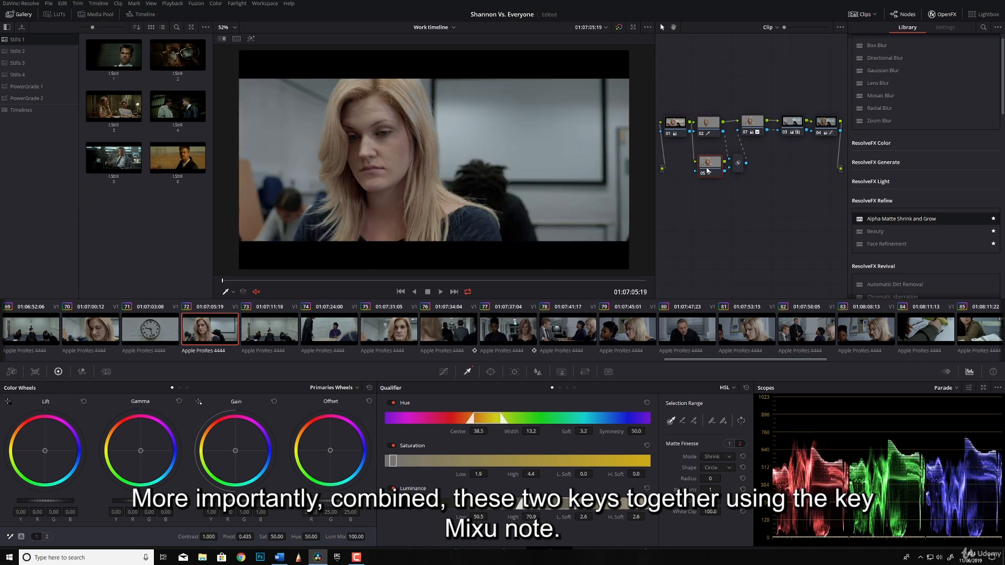
- Inspect the Key Mixer and the combined key it feeds into node 07 using the highlight view
{"action": "left_click", "coordinate": [738, 163]}
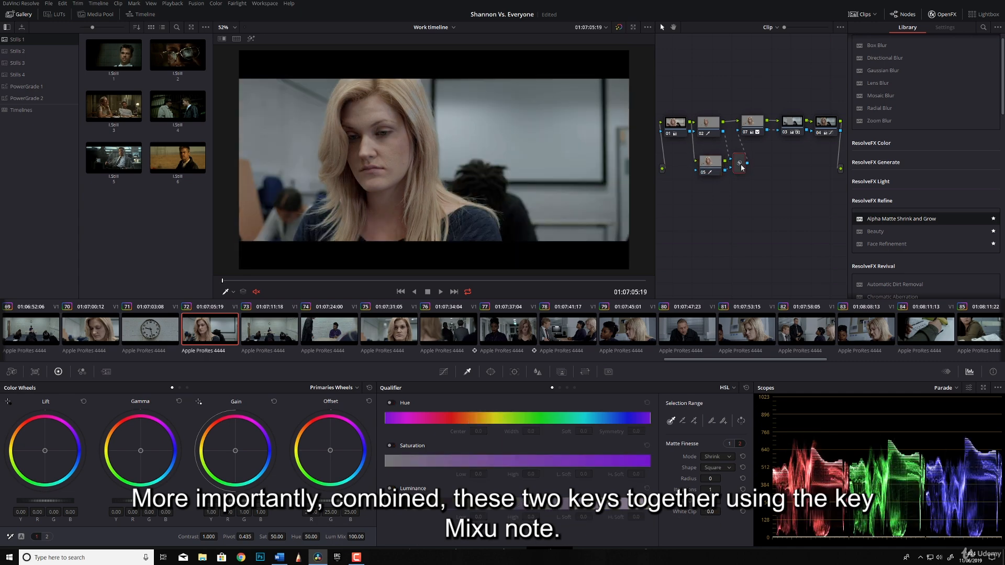
{"action": "left_click", "coordinate": [743, 132]}
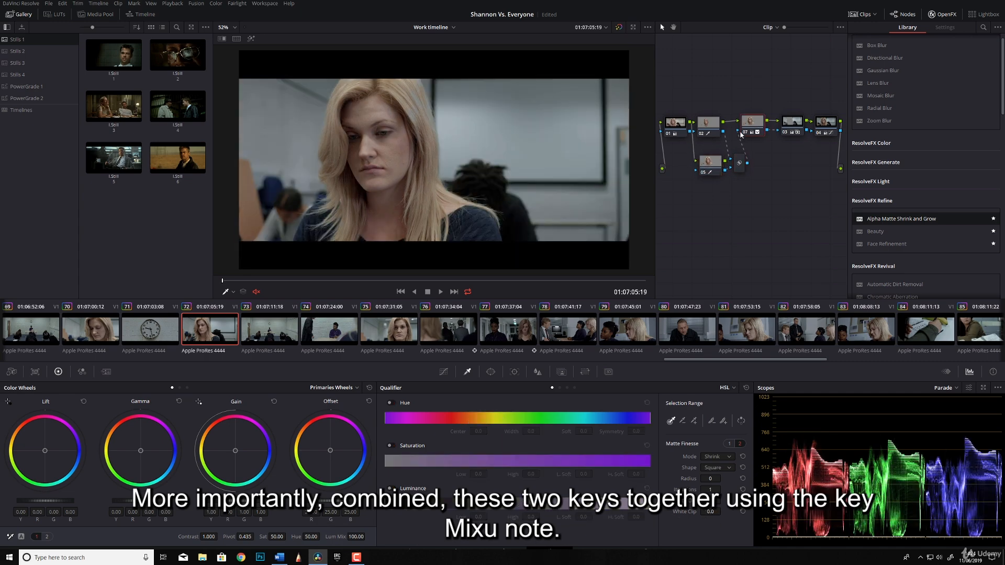
{"action": "left_click", "coordinate": [252, 38]}
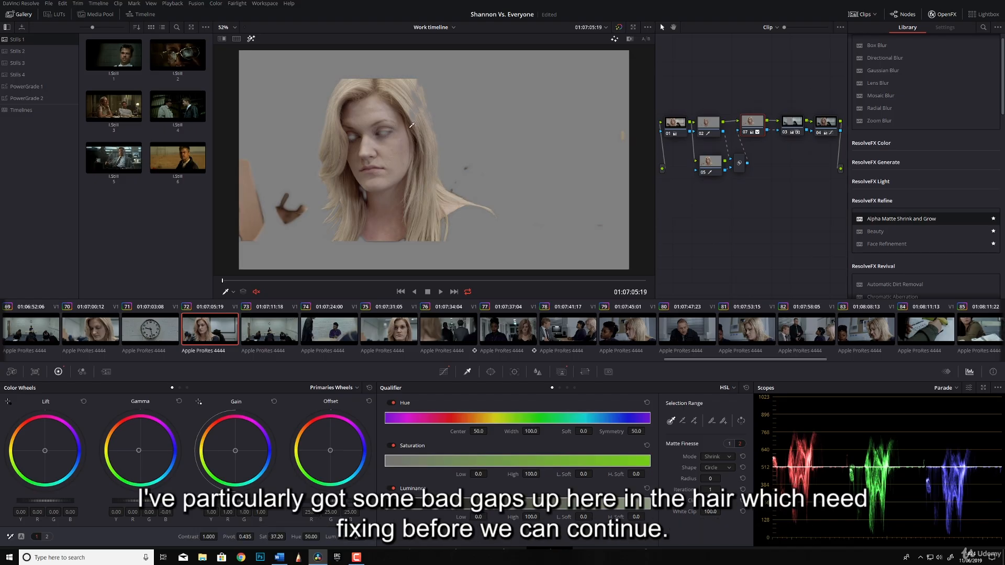
{"action": "left_click", "coordinate": [251, 38]}
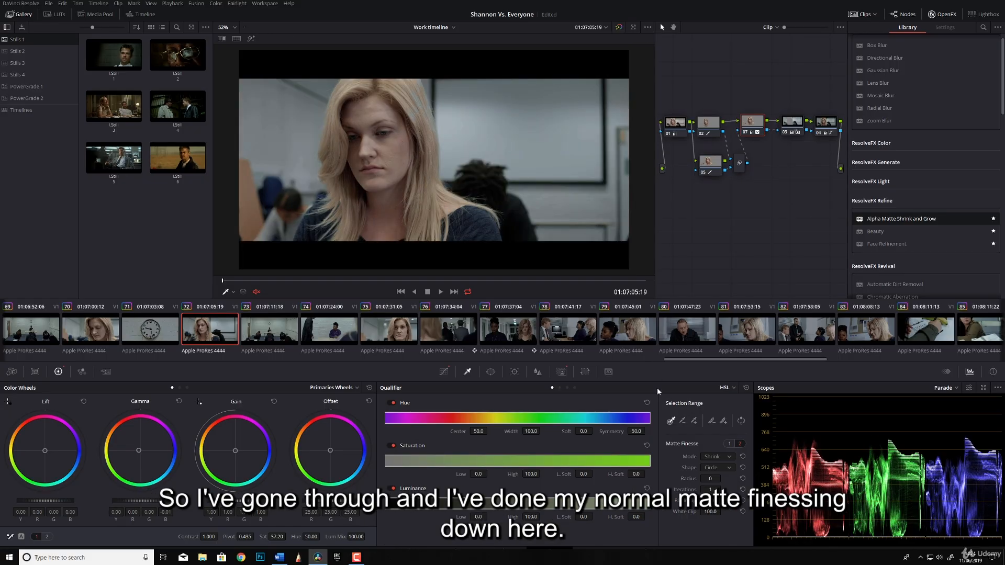
- Review the Clean Black, Clean White and Blur Radius values of the qualifier keys on nodes 05 and 02
{"action": "left_click", "coordinate": [730, 444]}
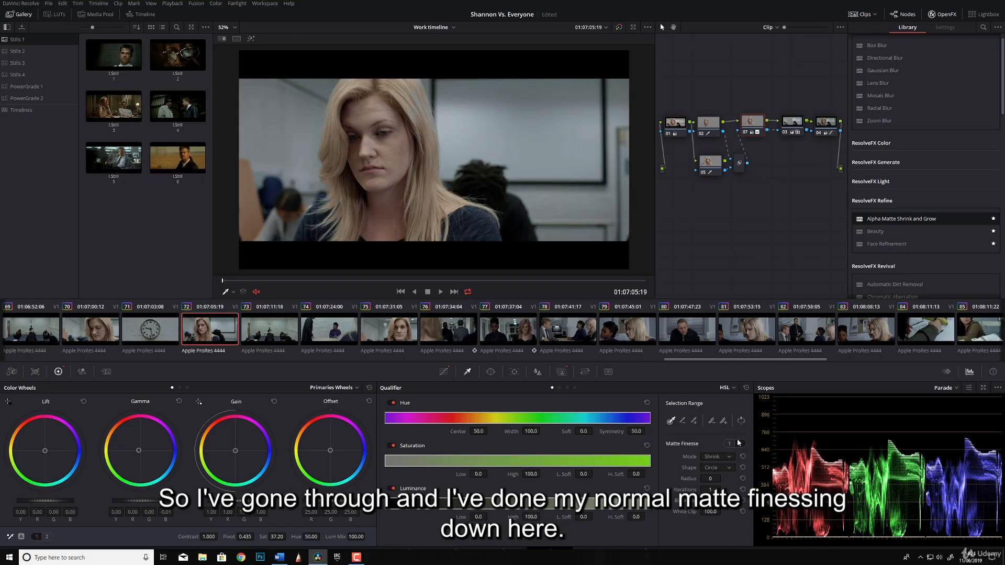
{"action": "left_click", "coordinate": [714, 165]}
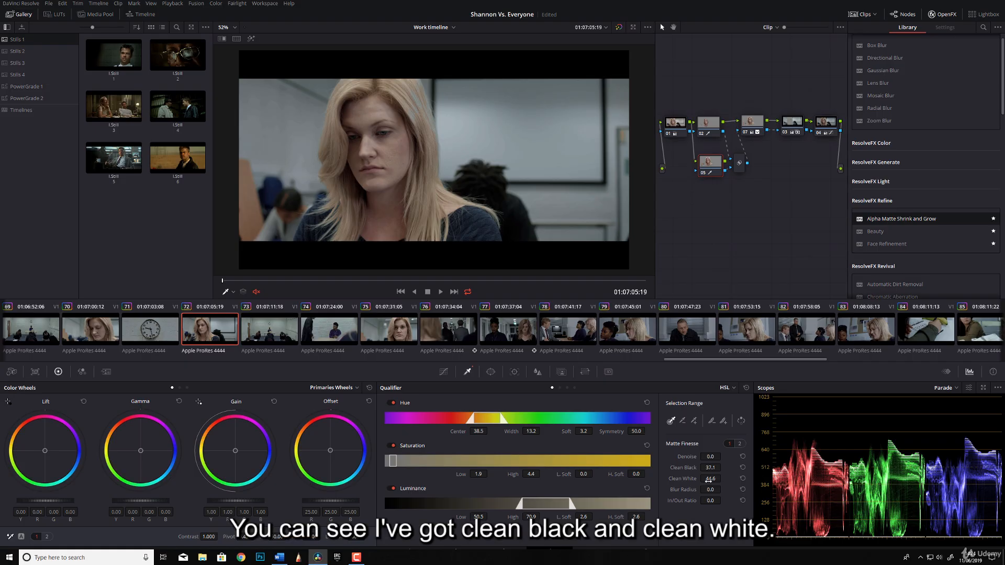
{"action": "left_click", "coordinate": [708, 124]}
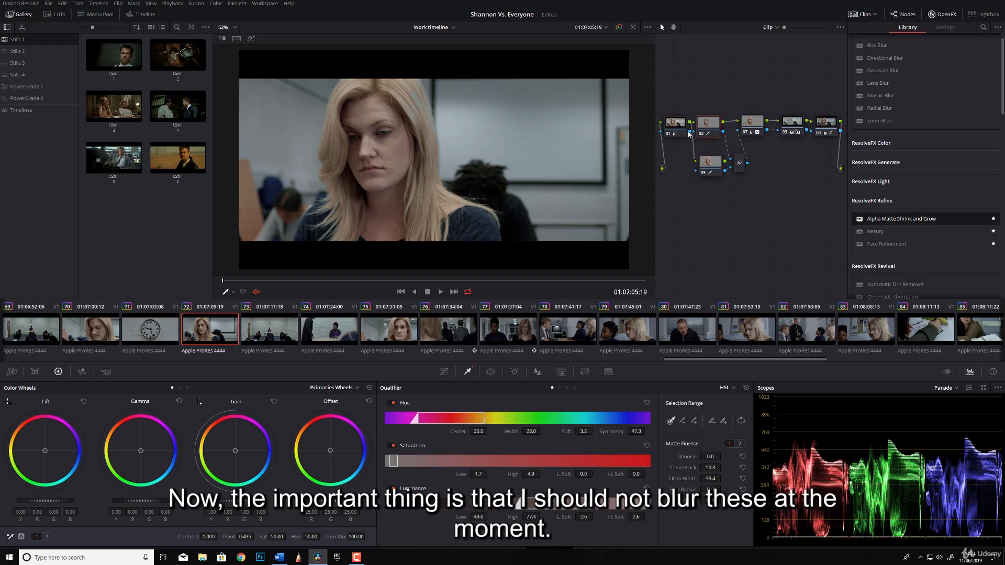
{"action": "left_click", "coordinate": [710, 162]}
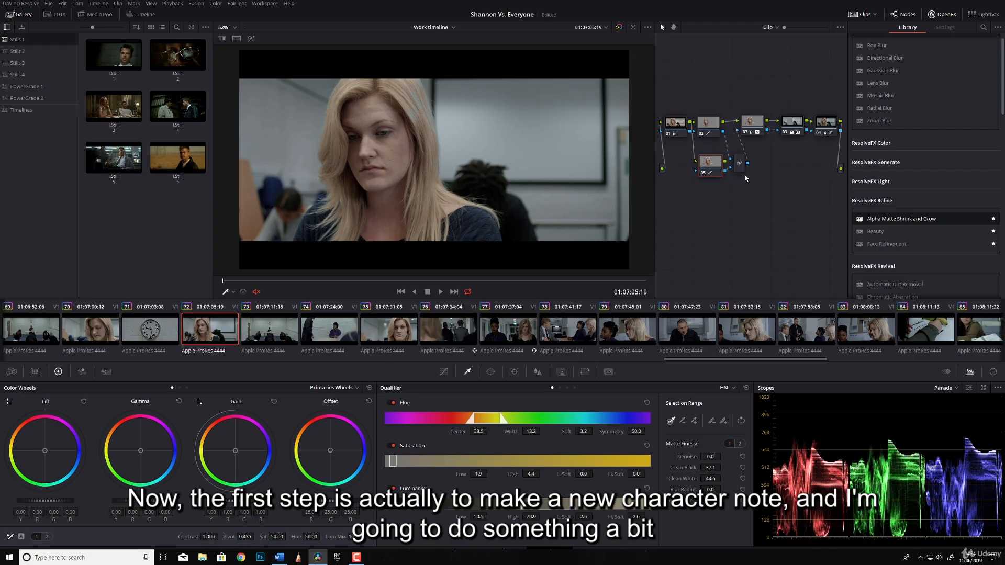
- Add an unconnected corrector node below the main node chain and place the Key Mixer beside it
{"action": "right_click", "coordinate": [777, 206]}
{"action": "mouse_move", "coordinate": [859, 218]}
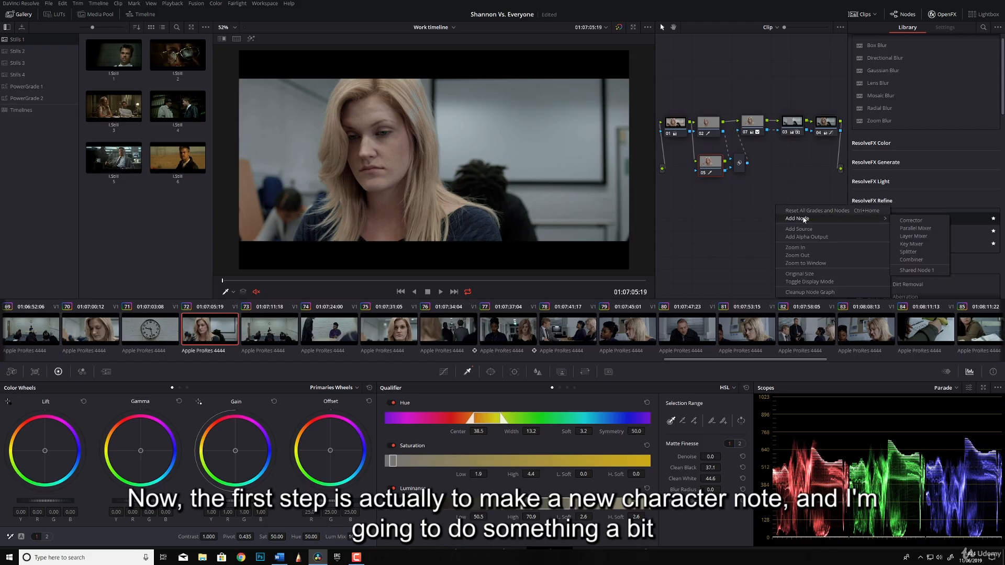
{"action": "left_click", "coordinate": [909, 223]}
{"action": "left_click_drag", "start_coordinate": [777, 210], "coordinate": [739, 183]}
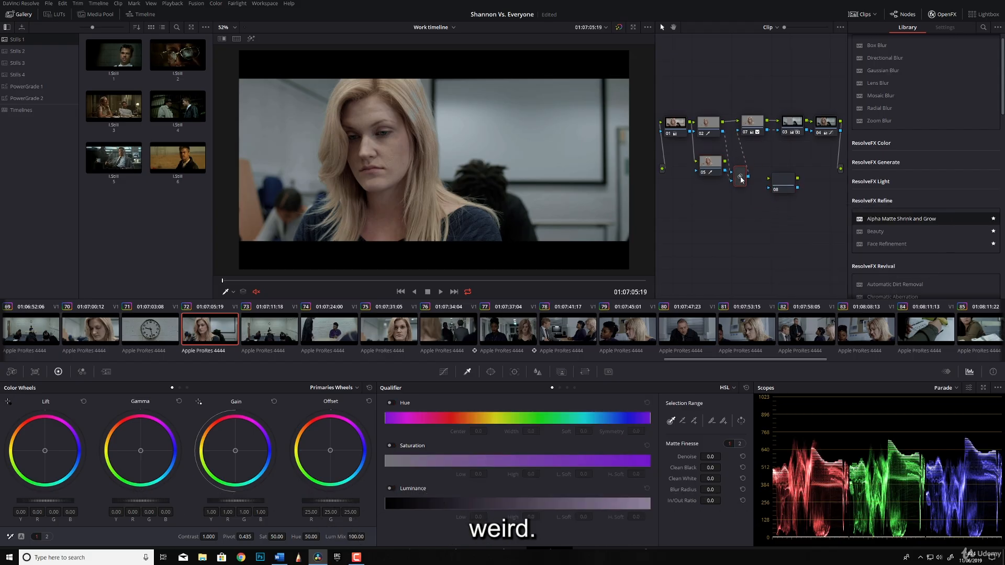
- Reroute the Key Mixer's alpha output through node 08's RGB input and on into node 07's key input
{"action": "left_click", "coordinate": [759, 125]}
{"action": "left_click_drag", "start_coordinate": [758, 123], "coordinate": [759, 126]}
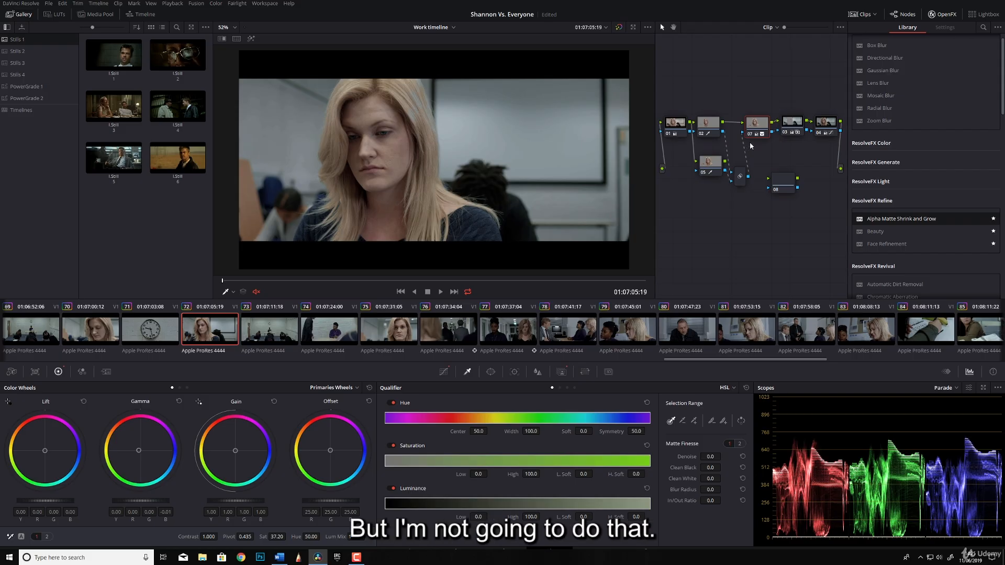
{"action": "left_click", "coordinate": [742, 142]}
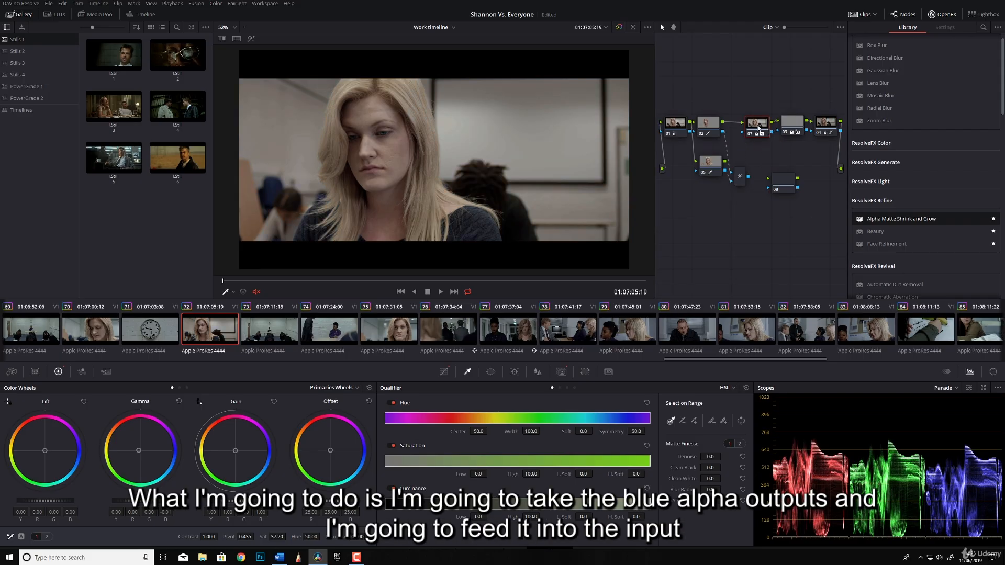
{"action": "left_click_drag", "start_coordinate": [785, 181], "coordinate": [744, 135]}
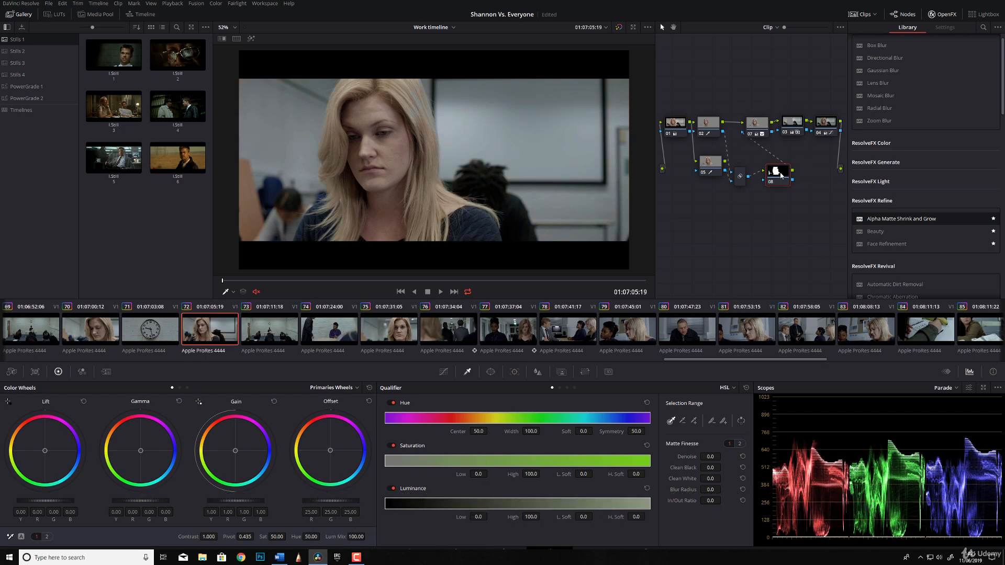
- Grade the highlighted key on node 08 with Lift -0.08, Gamma 0.21 and Gain 1.74
{"action": "key", "text": "shift+h"}
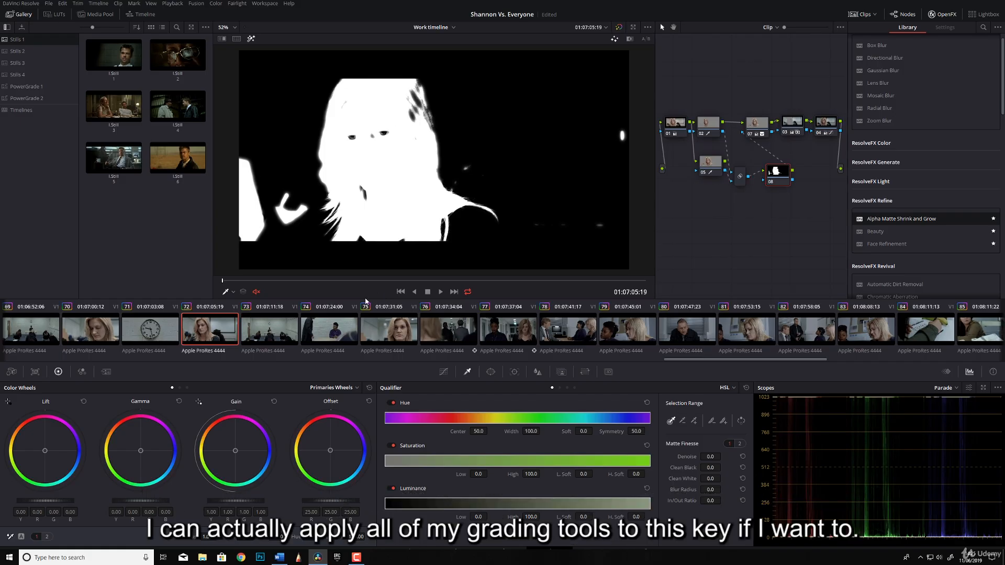
{"action": "left_click_drag", "start_coordinate": [234, 503], "coordinate": [287, 503]}
{"action": "left_click_drag", "start_coordinate": [119, 503], "coordinate": [134, 503]}
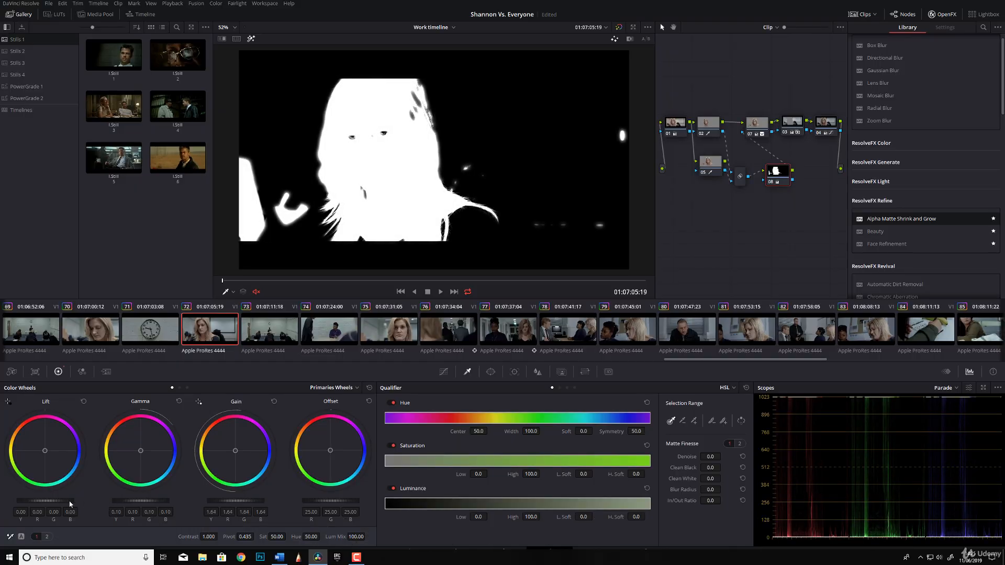
{"action": "left_click_drag", "start_coordinate": [53, 502], "coordinate": [36, 502]}
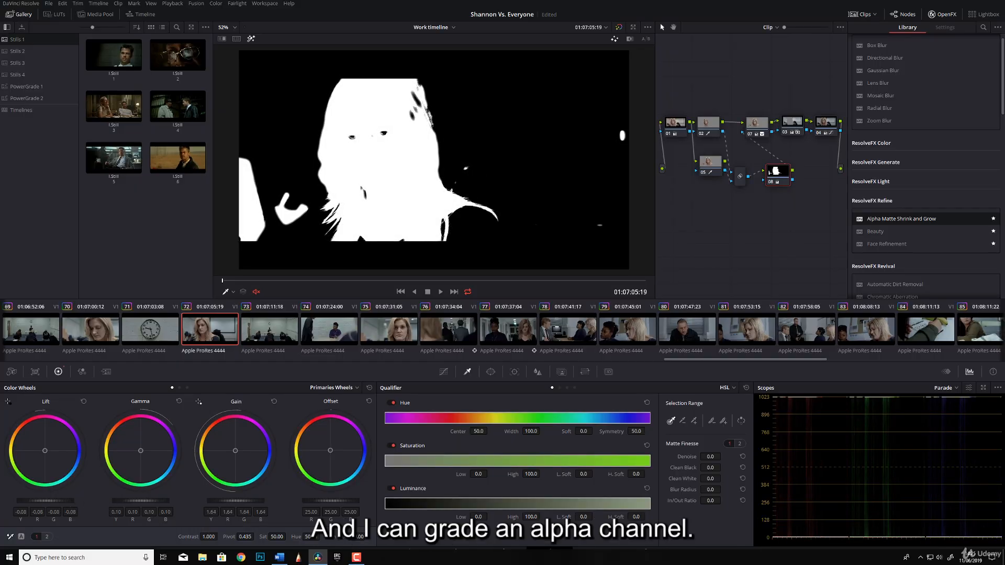
{"action": "left_click_drag", "start_coordinate": [141, 501], "coordinate": [152, 501]}
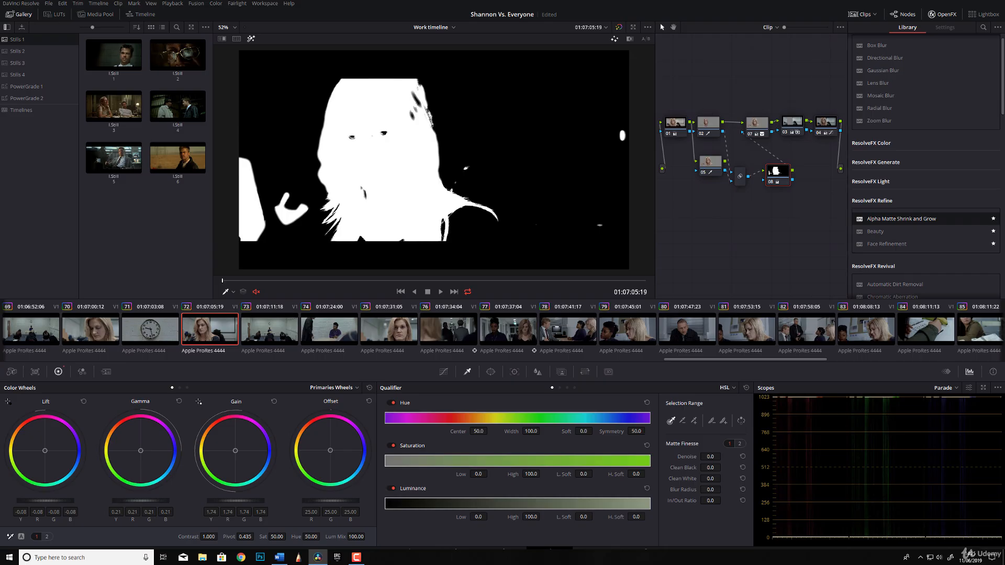
{"action": "left_click", "coordinate": [250, 38]}
- Try a lower Gain of 0.92 on node 08's key, and reset Gain to its default
{"action": "left_click_drag", "start_coordinate": [227, 506], "coordinate": [201, 506]}
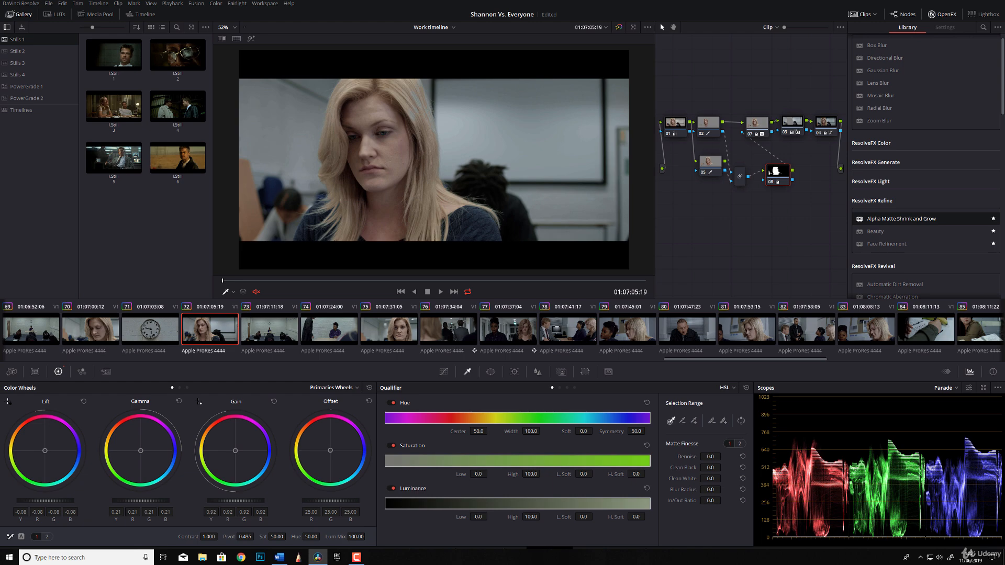
{"action": "left_click", "coordinate": [273, 402]}
{"action": "left_click_drag", "start_coordinate": [230, 506], "coordinate": [240, 505]}
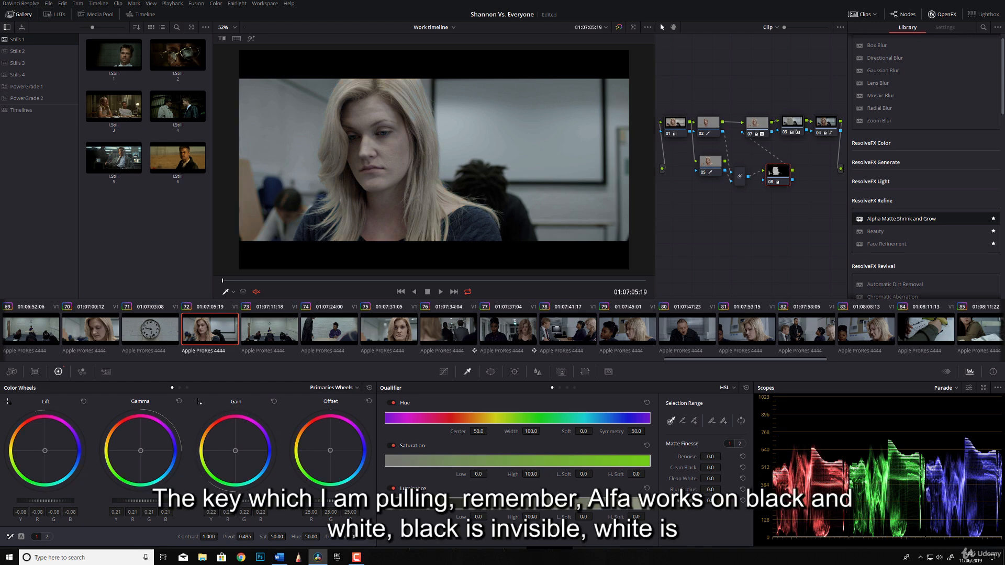
{"action": "left_click", "coordinate": [274, 402]}
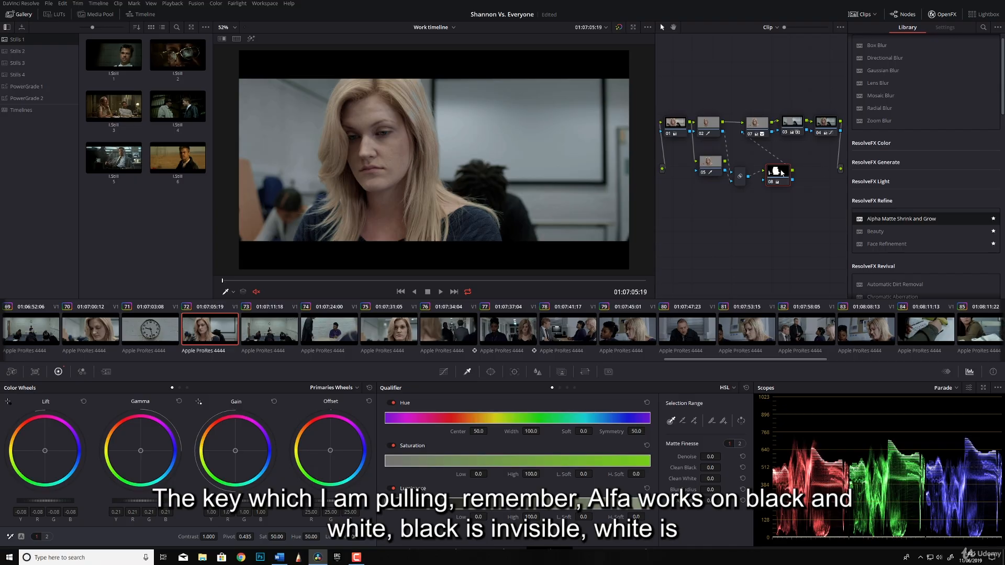
- Try raising Gain to 2.22 on the highlighted key to close the hair gaps, and reset Gain
{"action": "left_click", "coordinate": [252, 40]}
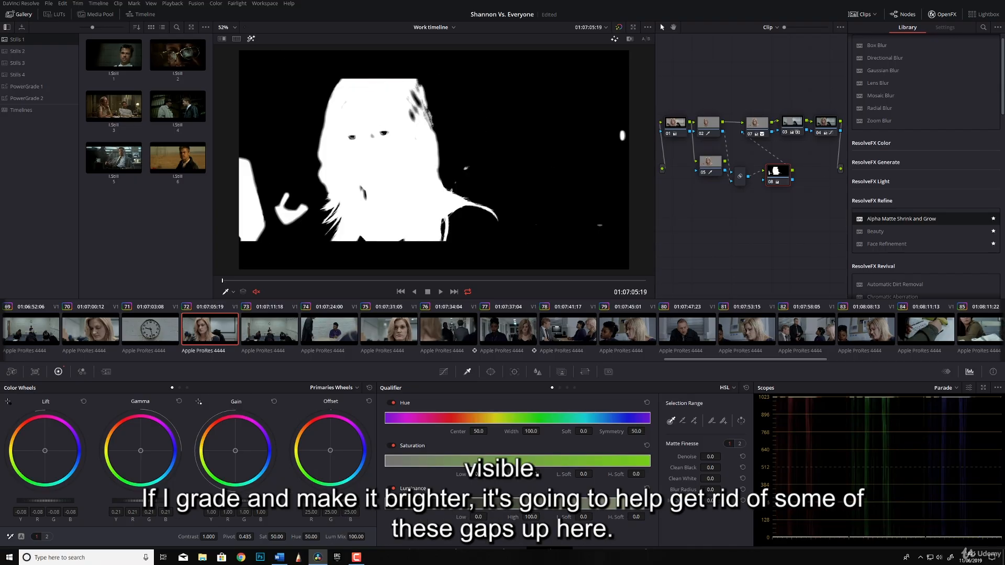
{"action": "left_click_drag", "start_coordinate": [235, 501], "coordinate": [278, 500]}
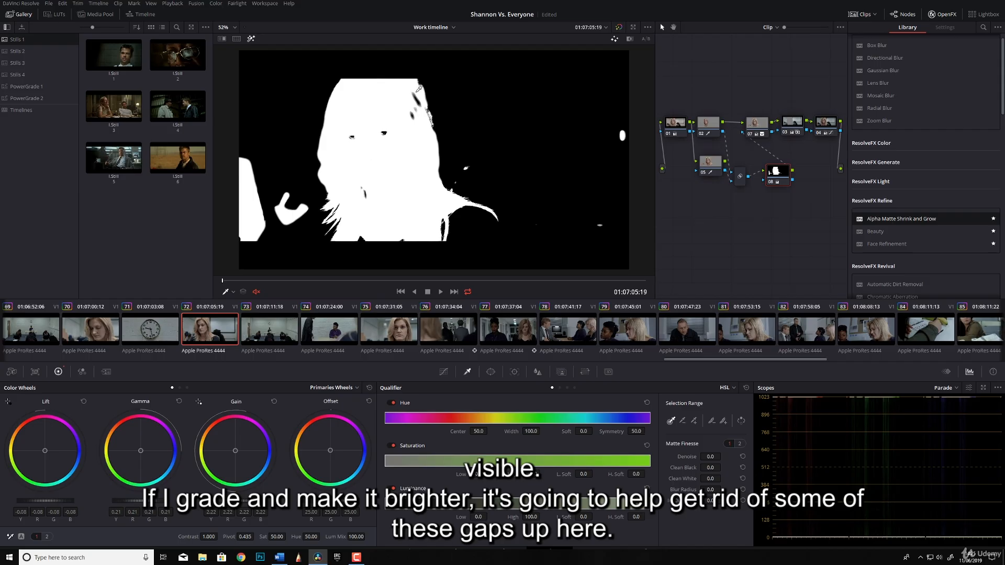
{"action": "left_click", "coordinate": [251, 39]}
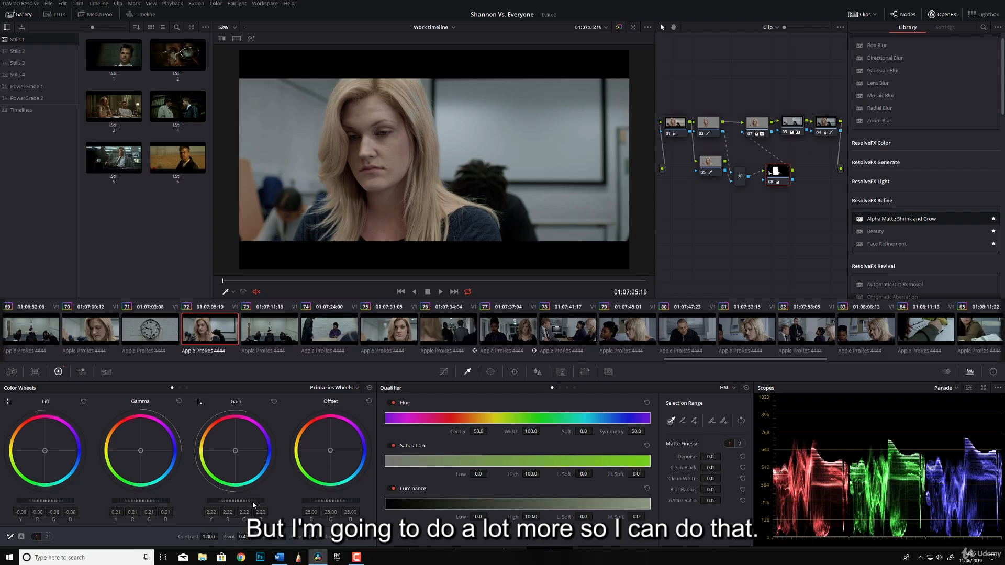
{"action": "left_click", "coordinate": [273, 401]}
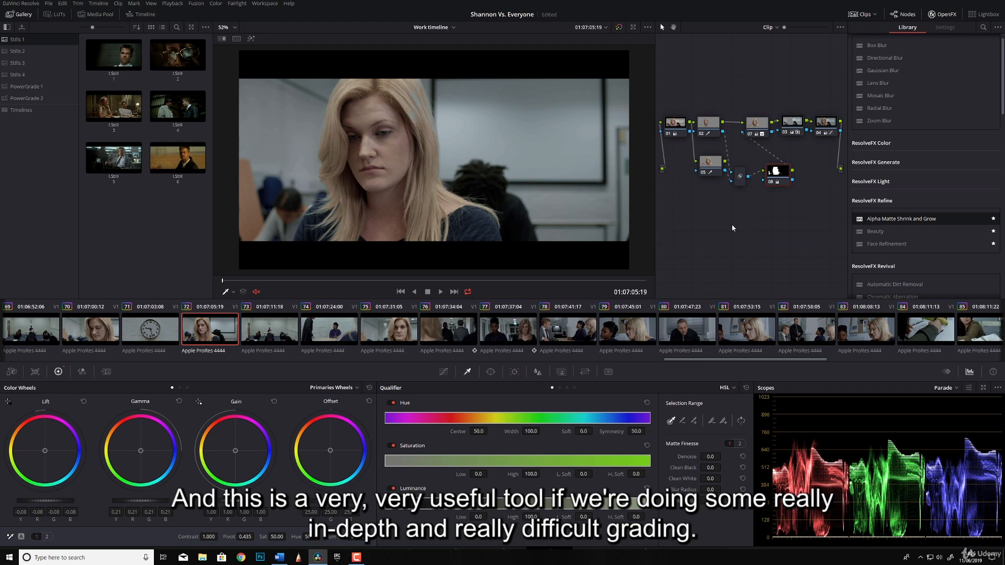
- Check node 08's key in the highlight view and apply the Alpha Matte Shrink and Grow effect to that node
{"action": "key", "text": "shift+h"}
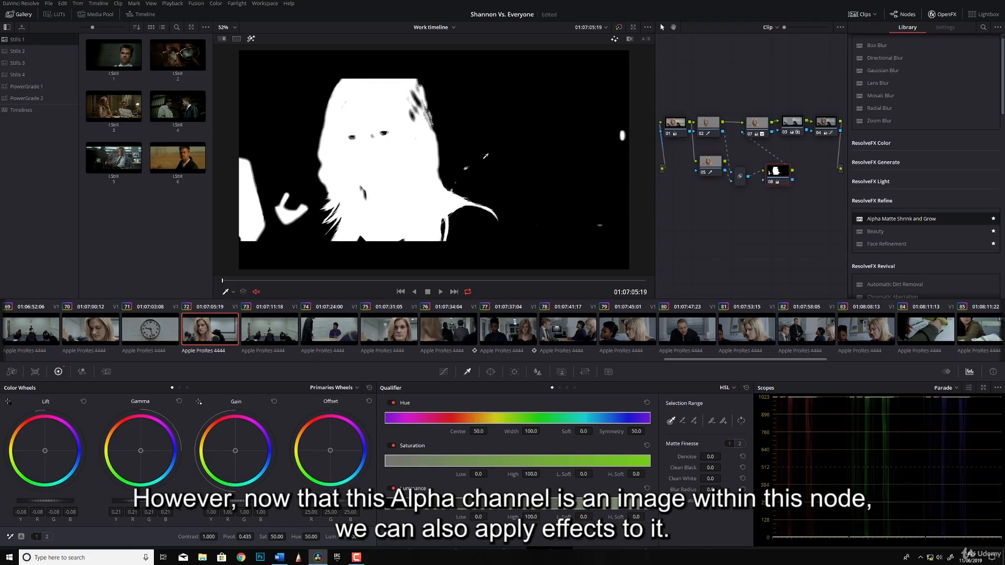
{"action": "key", "text": "shift+h"}
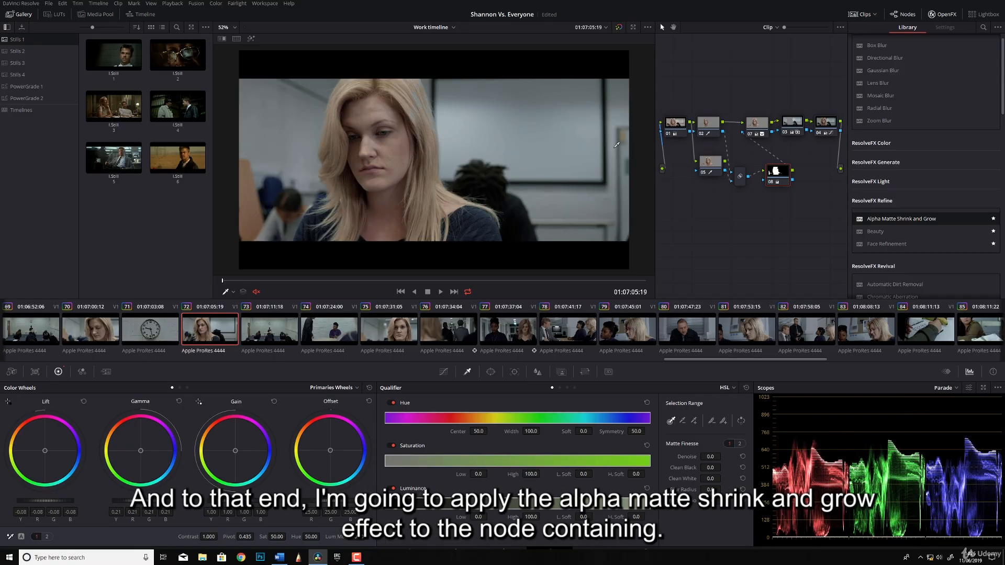
{"action": "left_click_drag", "start_coordinate": [886, 221], "coordinate": [778, 174]}
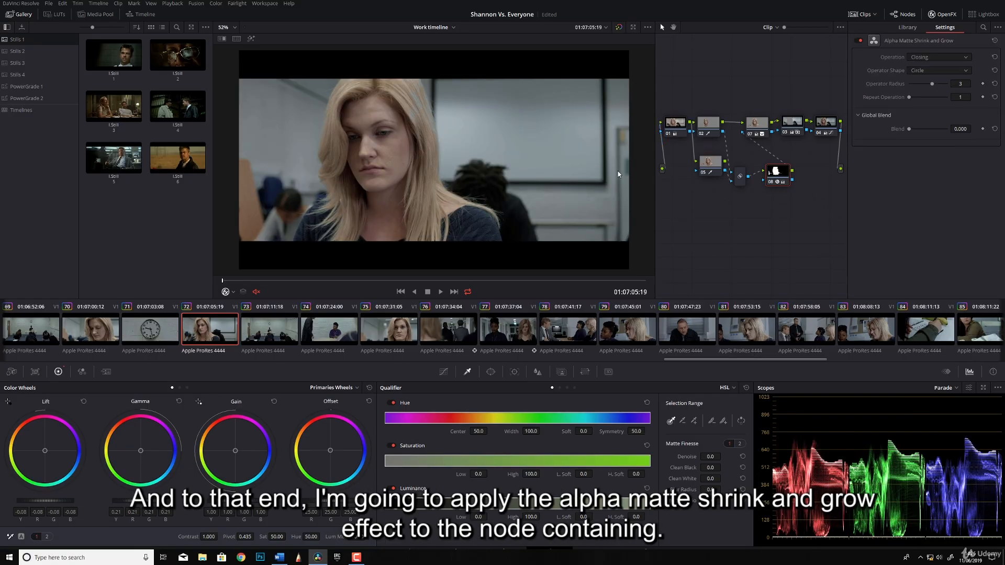
- Check node 08's key in the highlight view, reposition node 05, and apply Alpha Matte Shrink and Grow to node 08
{"action": "left_click", "coordinate": [251, 39]}
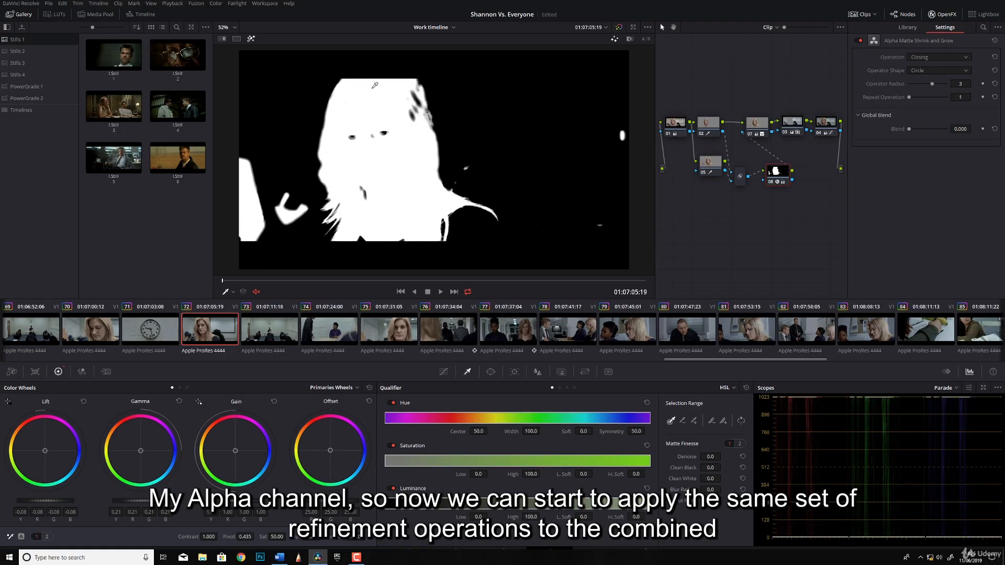
{"action": "left_click", "coordinate": [251, 40]}
{"action": "left_click_drag", "start_coordinate": [715, 169], "coordinate": [712, 179]}
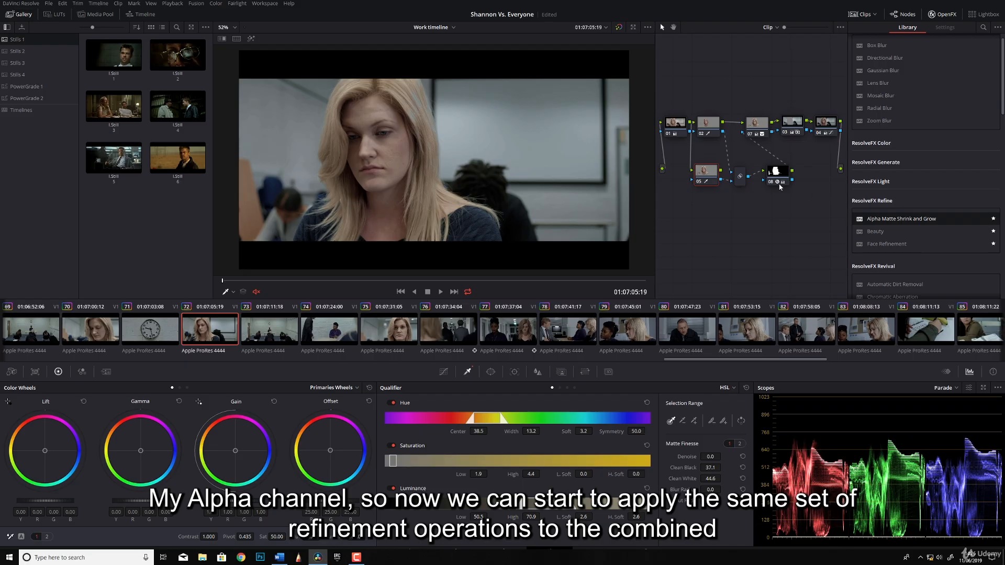
{"action": "left_click_drag", "start_coordinate": [900, 219], "coordinate": [777, 172]}
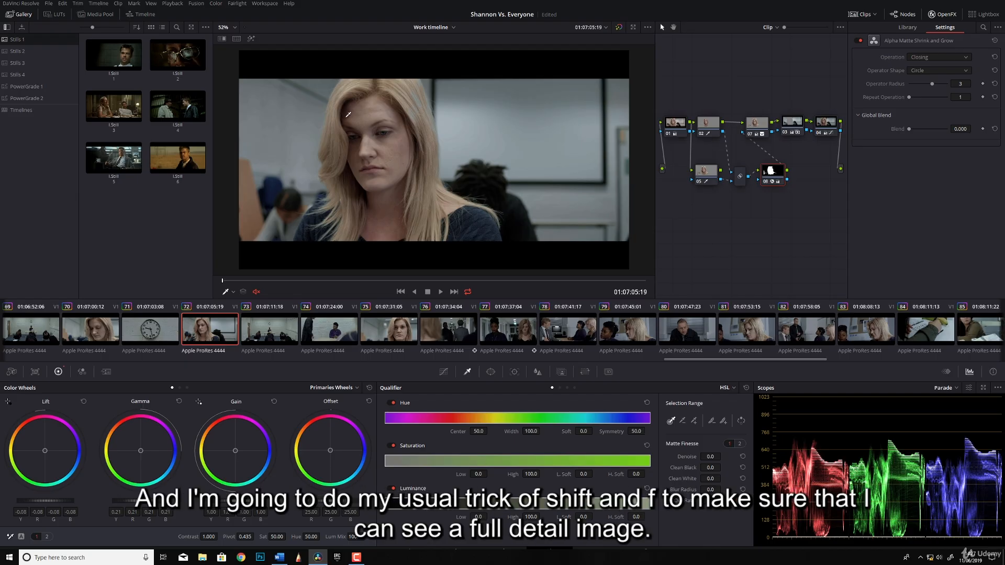
- Enlarge the viewer and frame the woman's face and the gaps in her hair at full detail
{"action": "key", "text": "shift+f"}
{"action": "scroll", "coordinate": [424, 213], "scroll_direction": "up", "scroll_amount": 5}
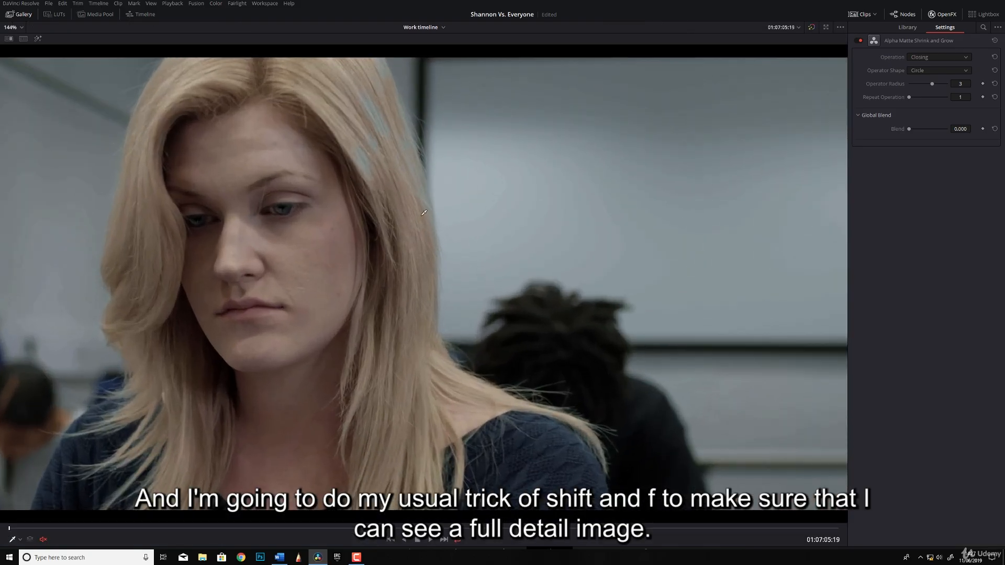
{"action": "mouse_move", "coordinate": [424, 212]}
{"action": "left_mouse_down"}
{"action": "mouse_move", "coordinate": [426, 236]}
{"action": "mouse_move", "coordinate": [425, 225]}
{"action": "left_mouse_up"}
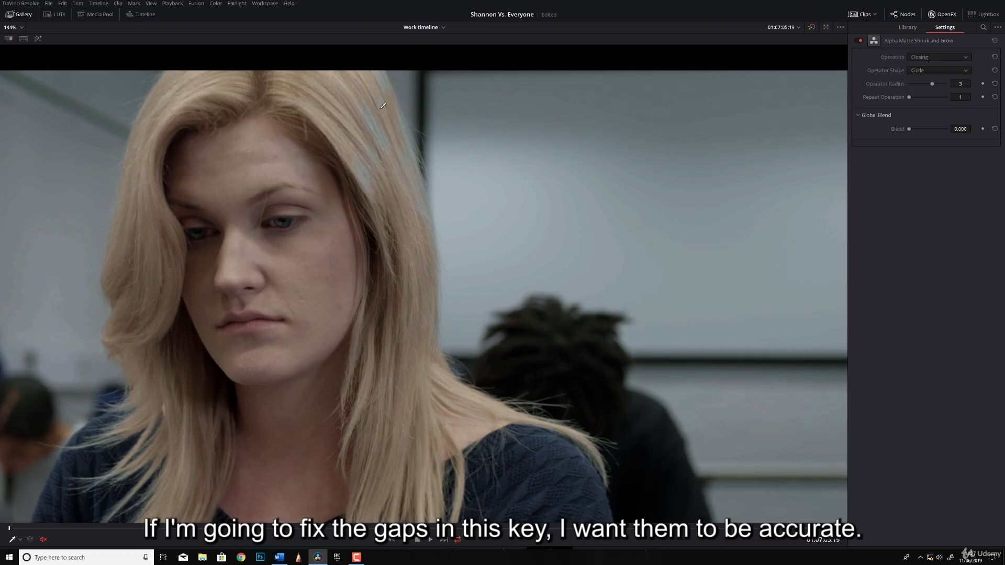
{"action": "left_click_drag", "start_coordinate": [376, 163], "coordinate": [382, 180]}
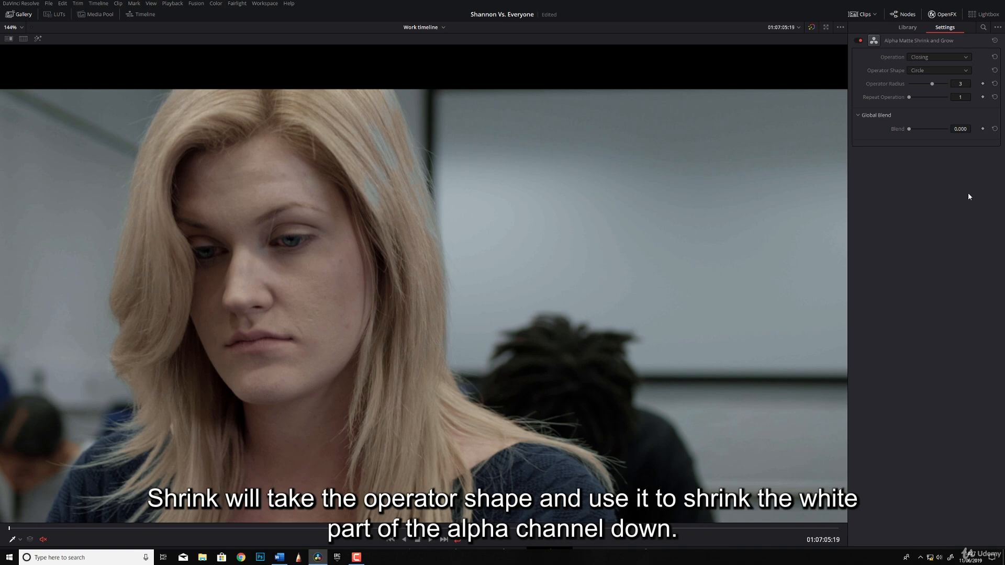
- Try the Shrink operation with an Operator Radius of 5 in the highlight view, and reset the radius
{"action": "left_click", "coordinate": [950, 55]}
{"action": "left_click", "coordinate": [942, 66]}
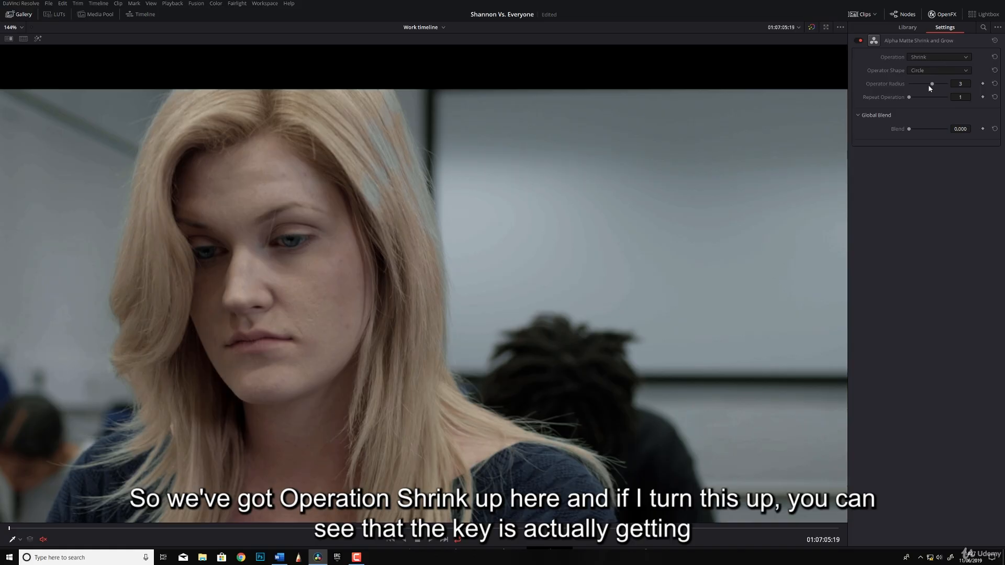
{"action": "mouse_move", "coordinate": [912, 98]}
{"action": "left_mouse_down"}
{"action": "mouse_move", "coordinate": [931, 97]}
{"action": "mouse_move", "coordinate": [913, 98]}
{"action": "mouse_move", "coordinate": [923, 97]}
{"action": "mouse_move", "coordinate": [918, 87]}
{"action": "mouse_move", "coordinate": [941, 98]}
{"action": "mouse_move", "coordinate": [904, 97]}
{"action": "left_mouse_up"}
{"action": "left_click", "coordinate": [37, 40]}
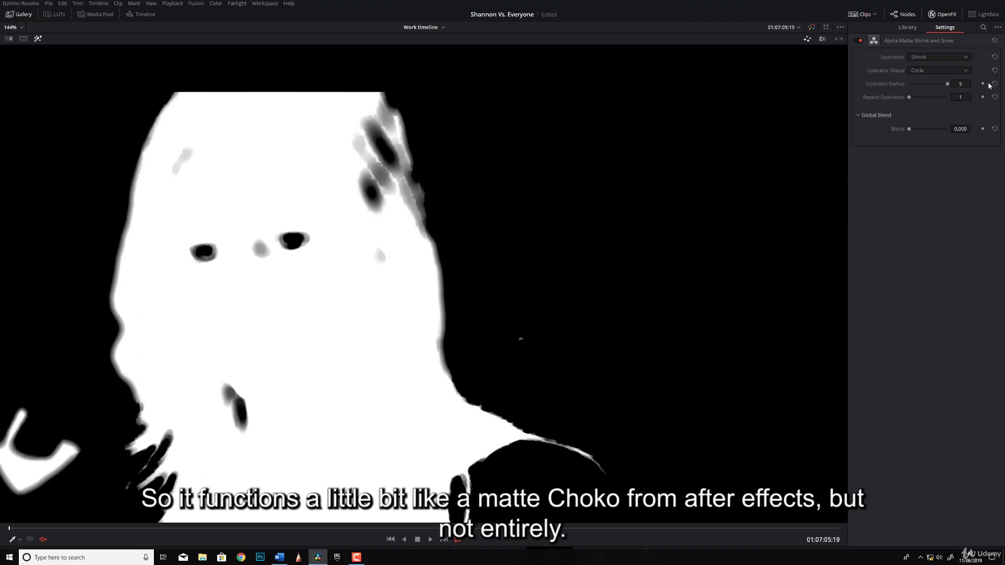
{"action": "left_click", "coordinate": [994, 84]}
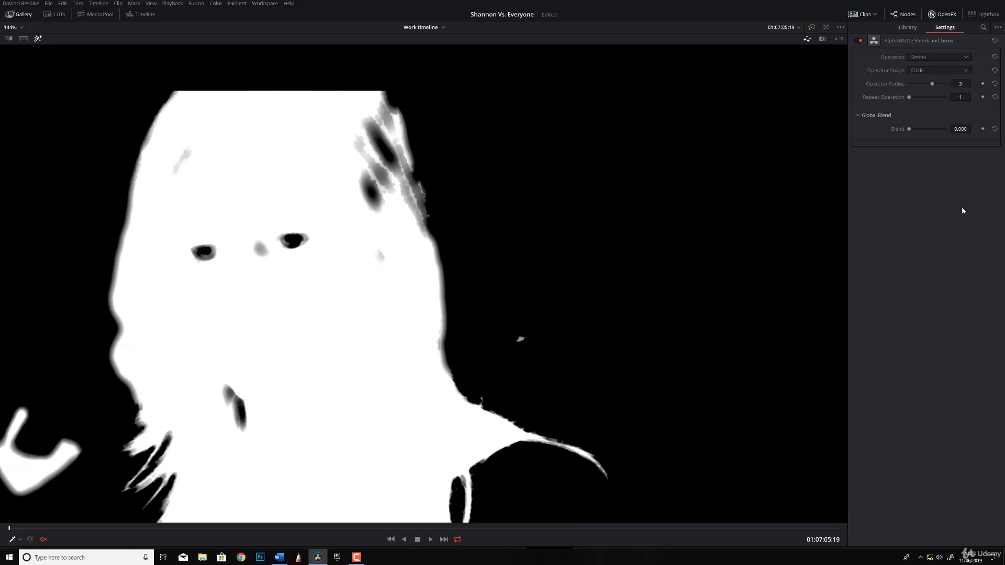
- Try the Grow operation with Circle shape and a Repeat Operation of 11, and reset the repeat value
{"action": "left_click", "coordinate": [944, 57]}
{"action": "left_click", "coordinate": [924, 81]}
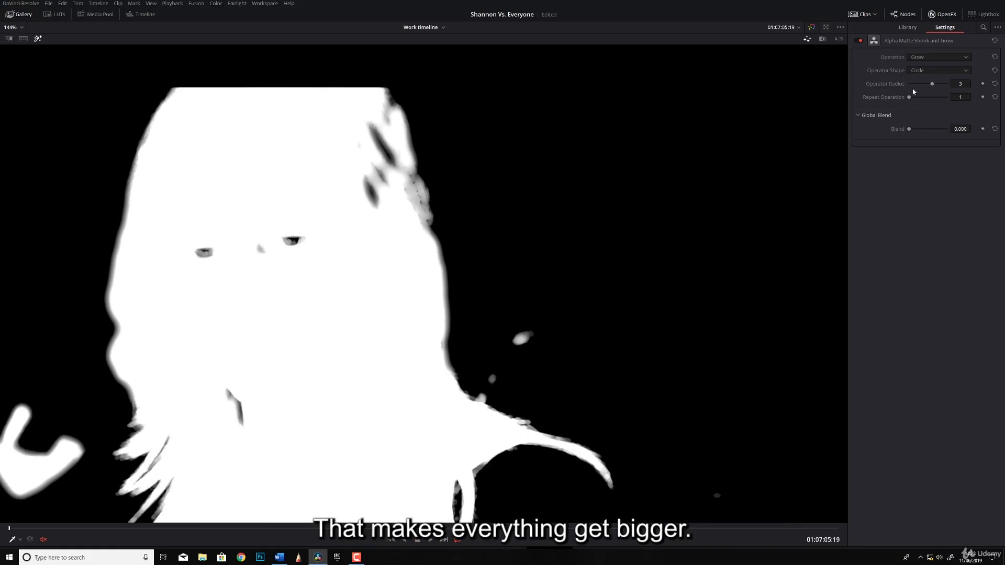
{"action": "left_click_drag", "start_coordinate": [910, 97], "coordinate": [923, 96]}
{"action": "left_click", "coordinate": [966, 71]}
{"action": "left_click", "coordinate": [937, 115]}
{"action": "left_click", "coordinate": [37, 39]}
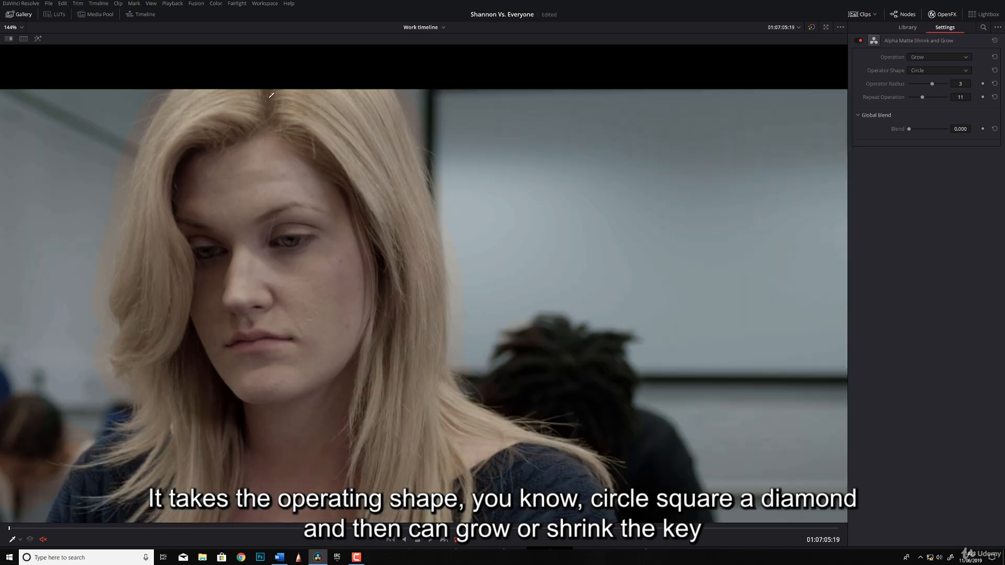
{"action": "left_click", "coordinate": [995, 97]}
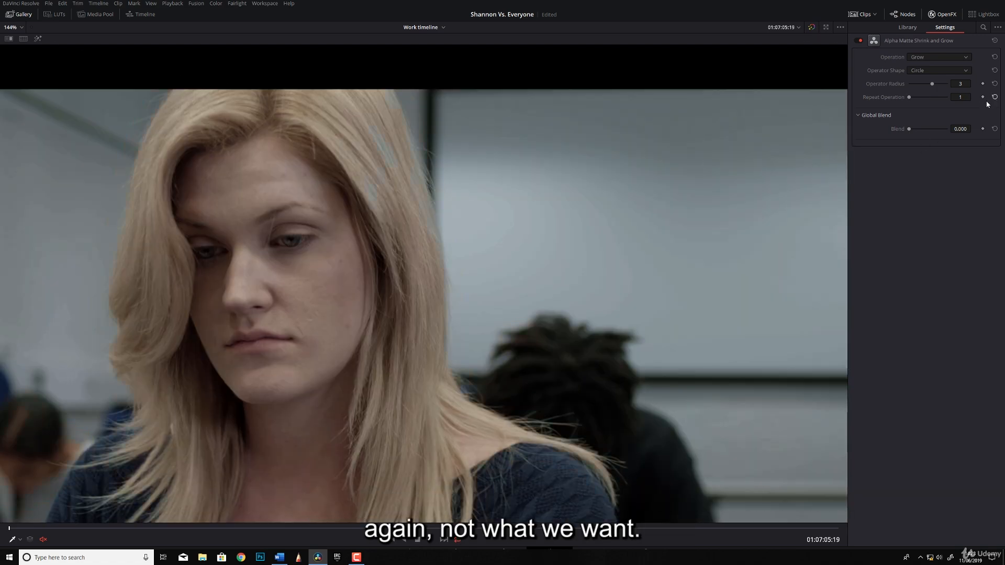
- Try the Opening operation with Operator Radius 4 and Repeat Operation 17 in the highlight view, and reset both values
{"action": "left_click", "coordinate": [948, 58]}
{"action": "left_click", "coordinate": [922, 84]}
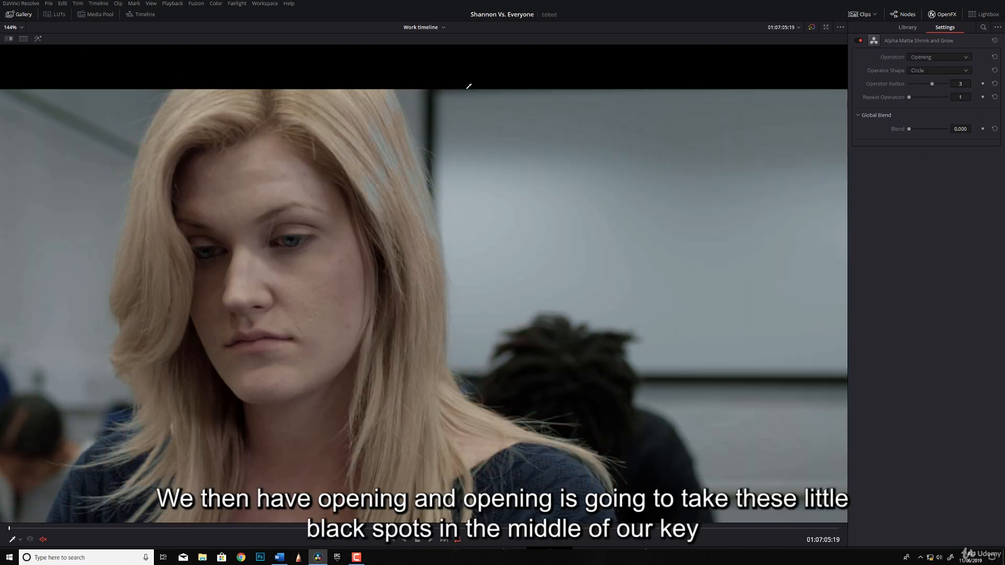
{"action": "left_click", "coordinate": [38, 40]}
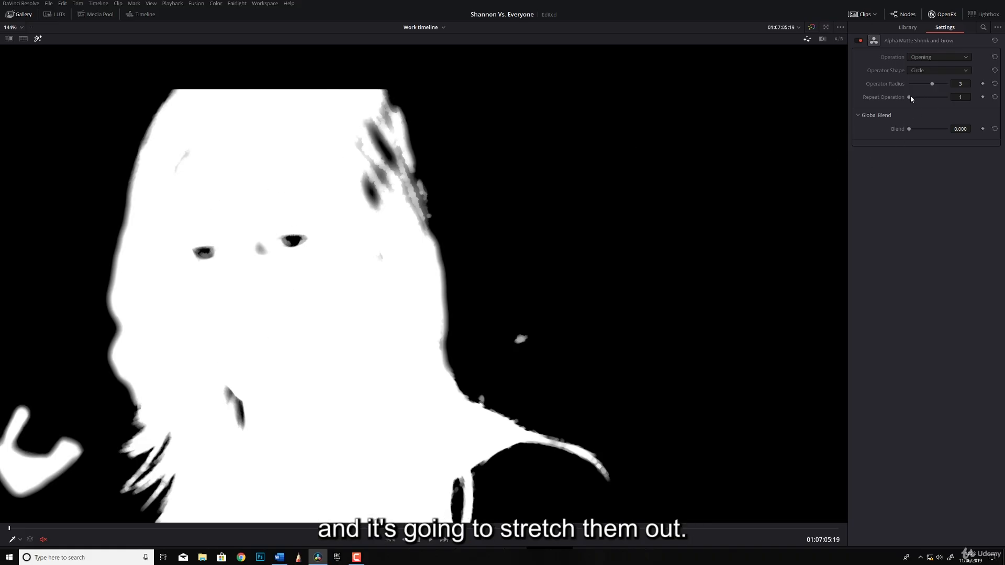
{"action": "mouse_move", "coordinate": [910, 97]}
{"action": "left_mouse_down"}
{"action": "mouse_move", "coordinate": [947, 99]}
{"action": "mouse_move", "coordinate": [940, 84]}
{"action": "mouse_move", "coordinate": [905, 97]}
{"action": "mouse_move", "coordinate": [928, 102]}
{"action": "left_mouse_up"}
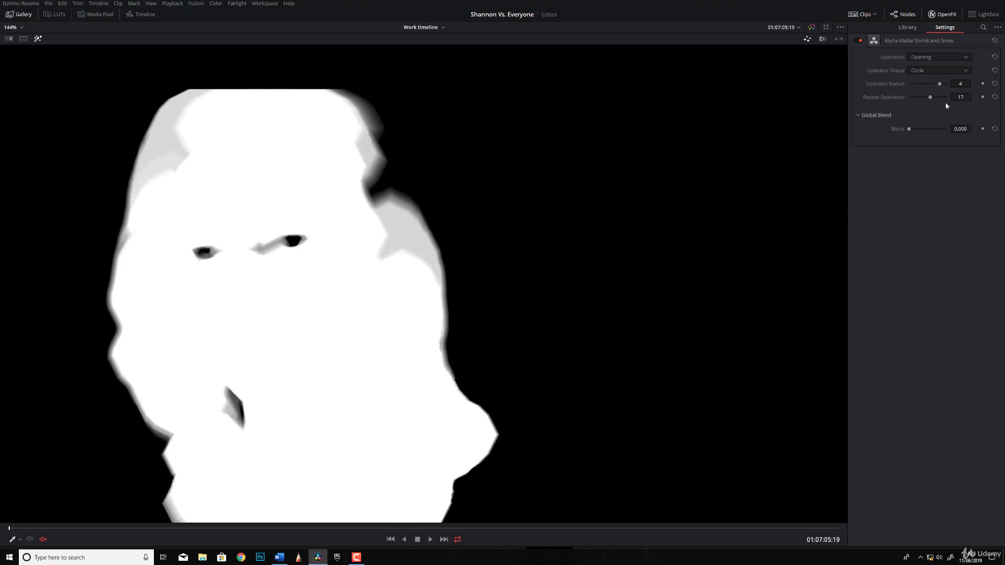
{"action": "left_click", "coordinate": [994, 97]}
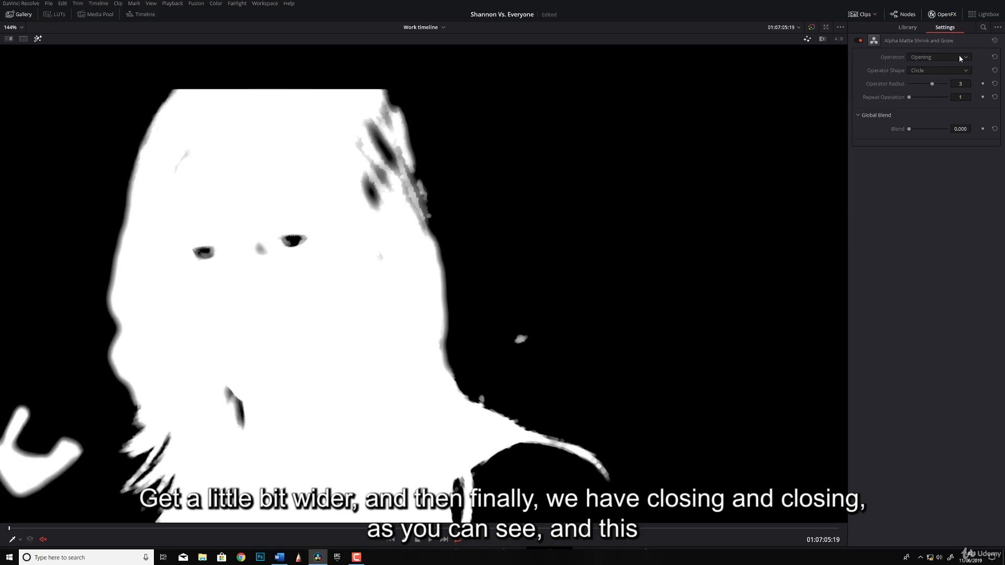
- Switch the operation to Closing, try Operator Radius 4 with Repeat Operation 6, and reset both values
{"action": "left_click", "coordinate": [960, 56]}
{"action": "left_click", "coordinate": [940, 94]}
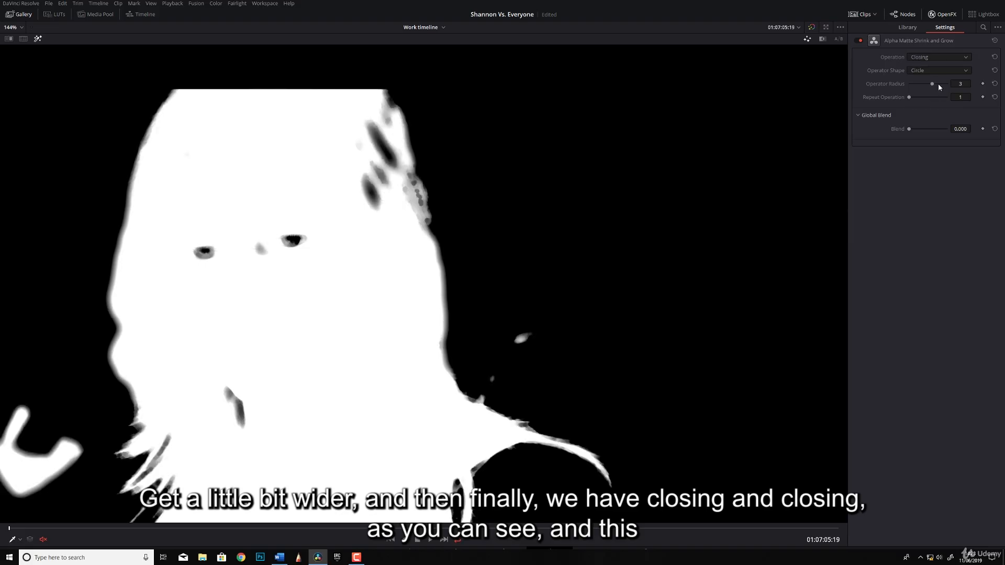
{"action": "left_click_drag", "start_coordinate": [932, 85], "coordinate": [916, 97]}
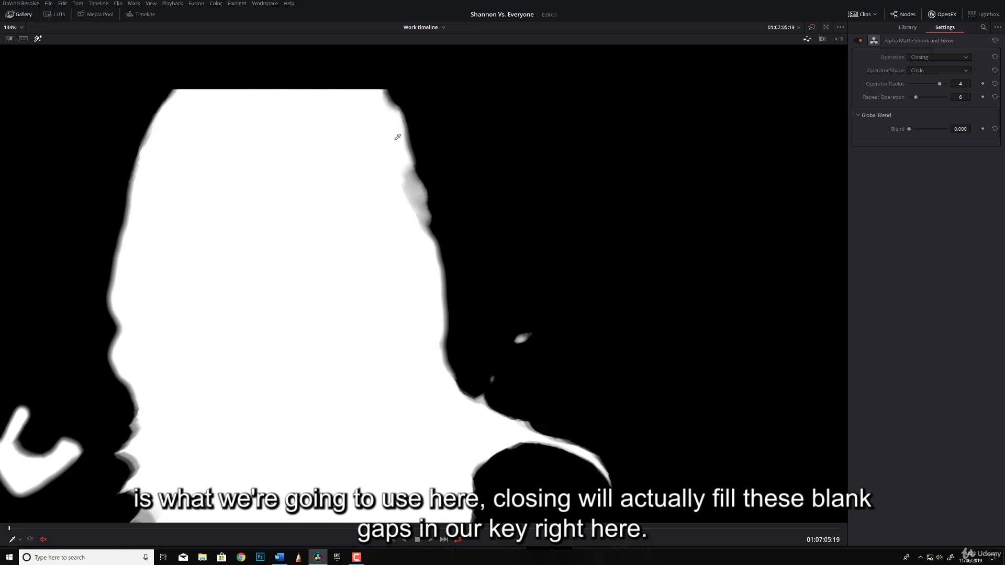
{"action": "left_click", "coordinate": [995, 84]}
{"action": "left_click", "coordinate": [994, 96]}
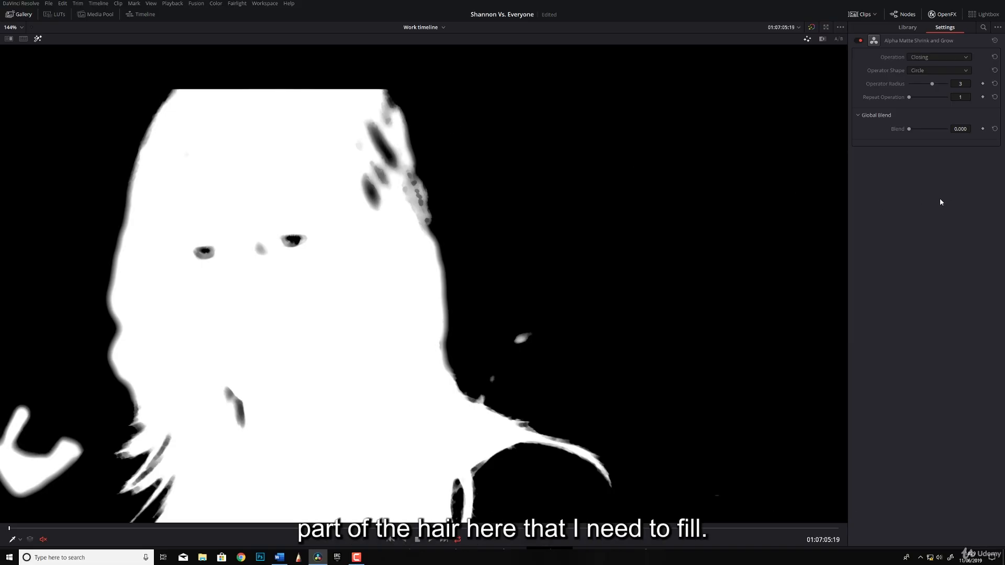
- Refine the Closing operation with Circle shape, Operator Radius 2 and Repeat Operation 29, and check the hair gaps
{"action": "left_click", "coordinate": [926, 72]}
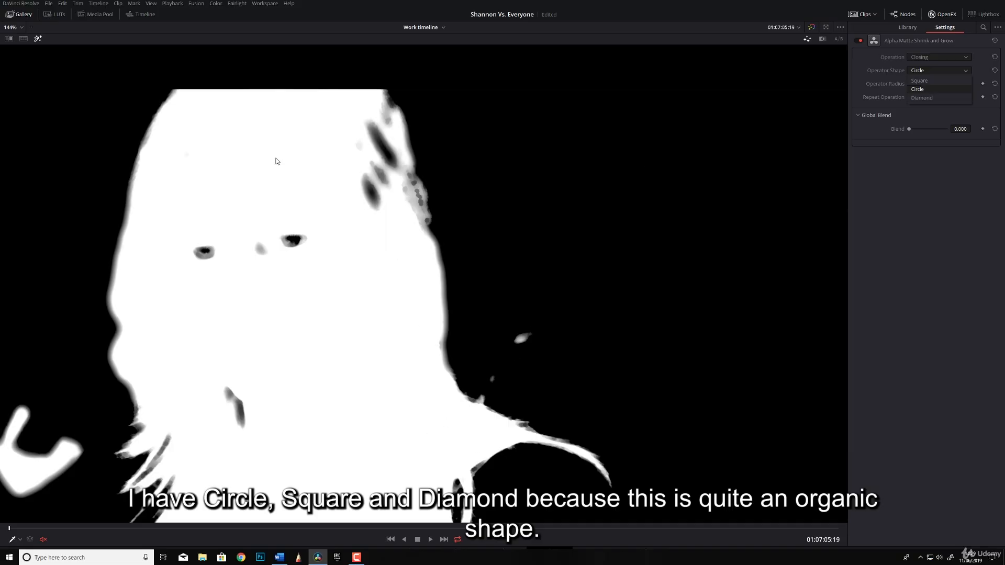
{"action": "left_click", "coordinate": [921, 89]}
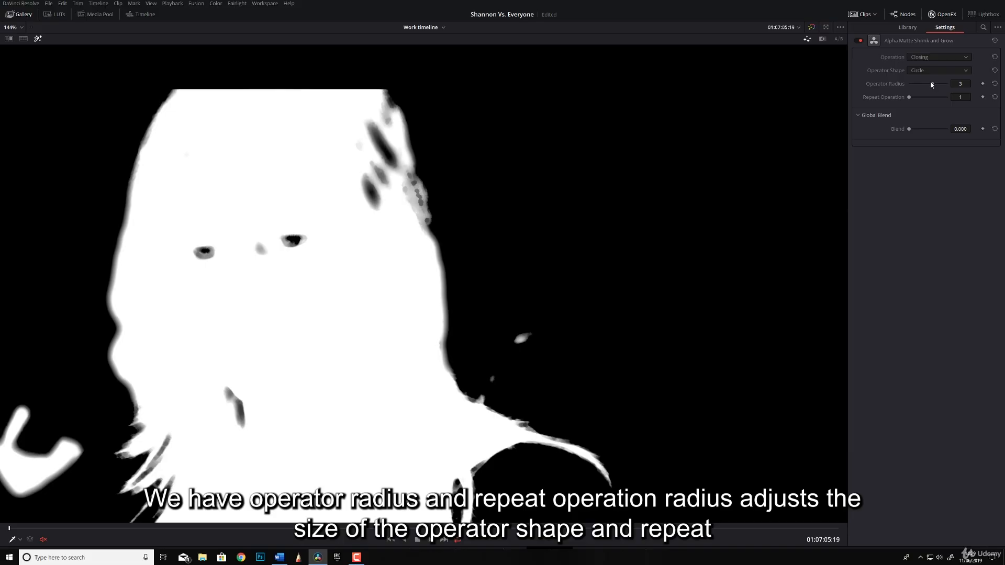
{"action": "left_click_drag", "start_coordinate": [932, 85], "coordinate": [941, 87]}
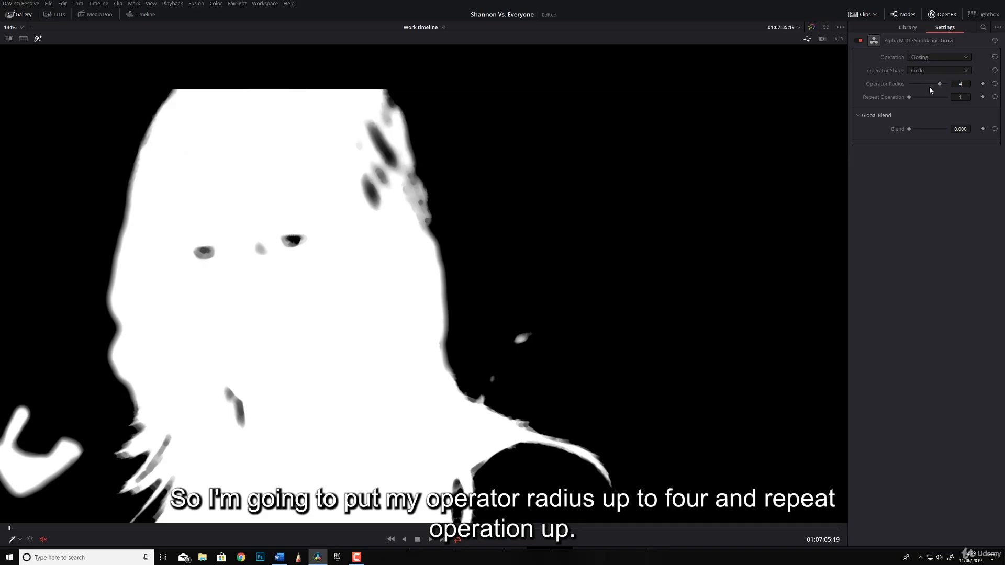
{"action": "left_click_drag", "start_coordinate": [909, 97], "coordinate": [916, 98]}
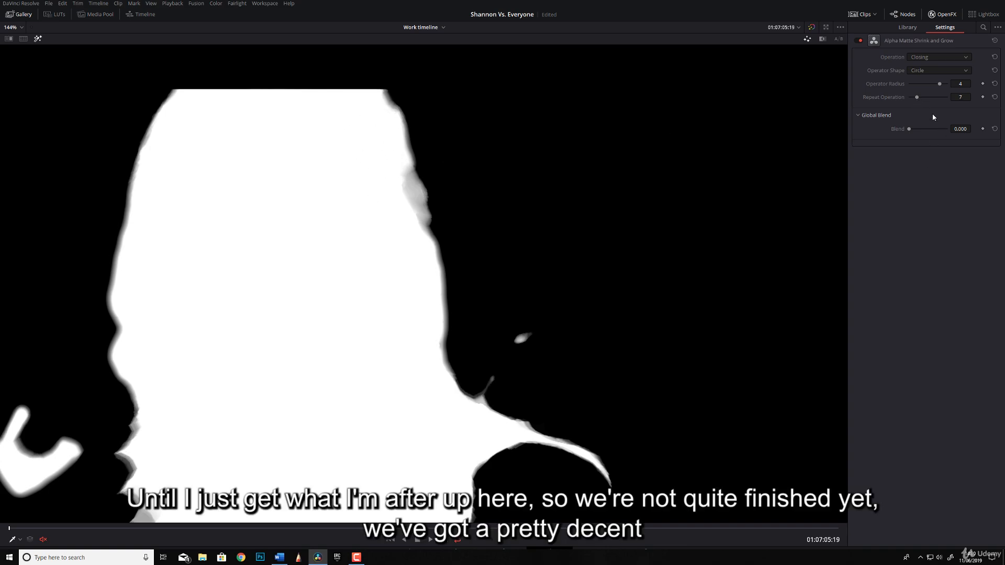
{"action": "left_click", "coordinate": [37, 39]}
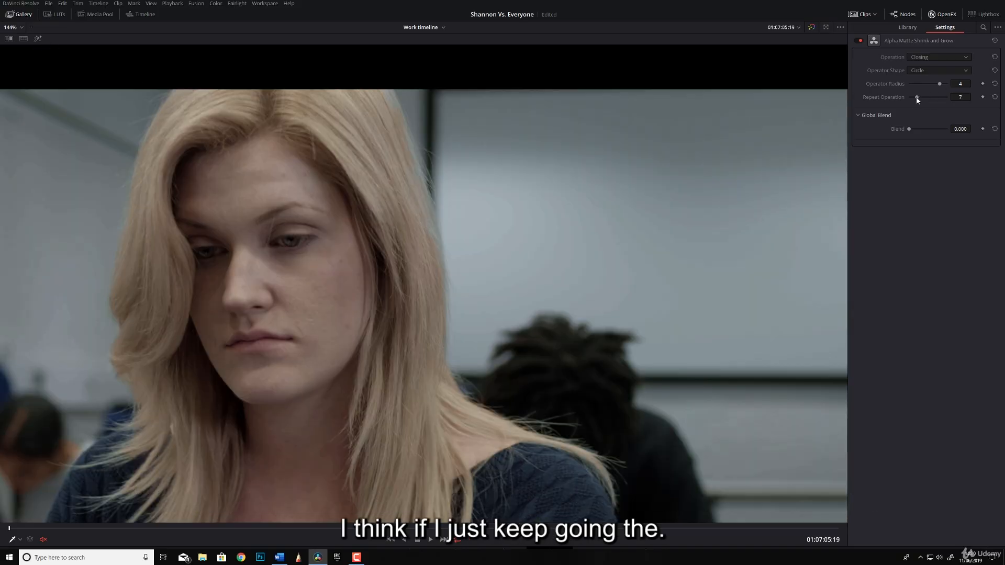
{"action": "mouse_move", "coordinate": [929, 98]}
{"action": "left_mouse_down"}
{"action": "mouse_move", "coordinate": [909, 91]}
{"action": "mouse_move", "coordinate": [946, 102]}
{"action": "left_mouse_up"}
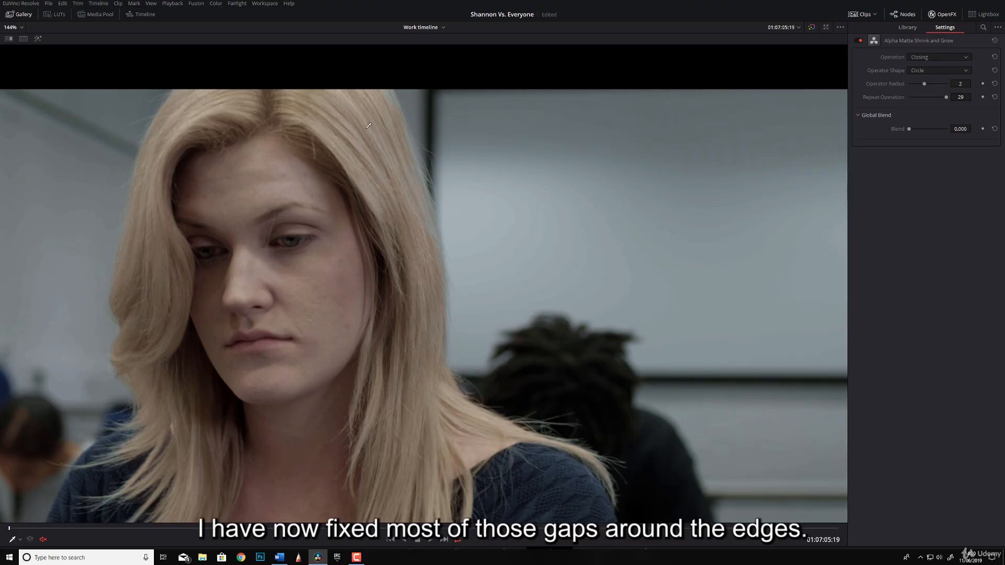
{"action": "scroll", "coordinate": [396, 96], "scroll_direction": "down", "scroll_amount": 5}
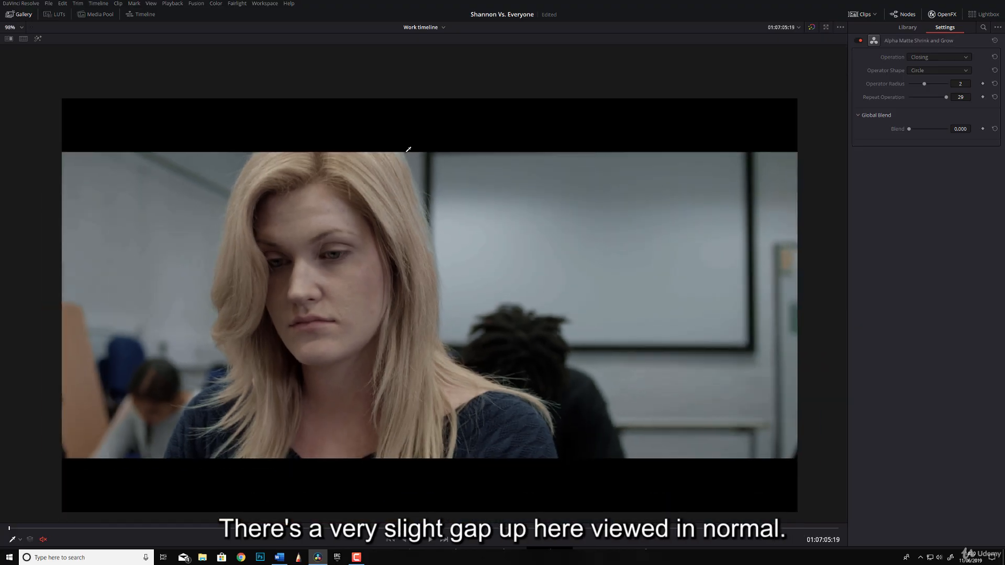
{"action": "scroll", "coordinate": [420, 188], "scroll_direction": "up", "scroll_amount": 3}
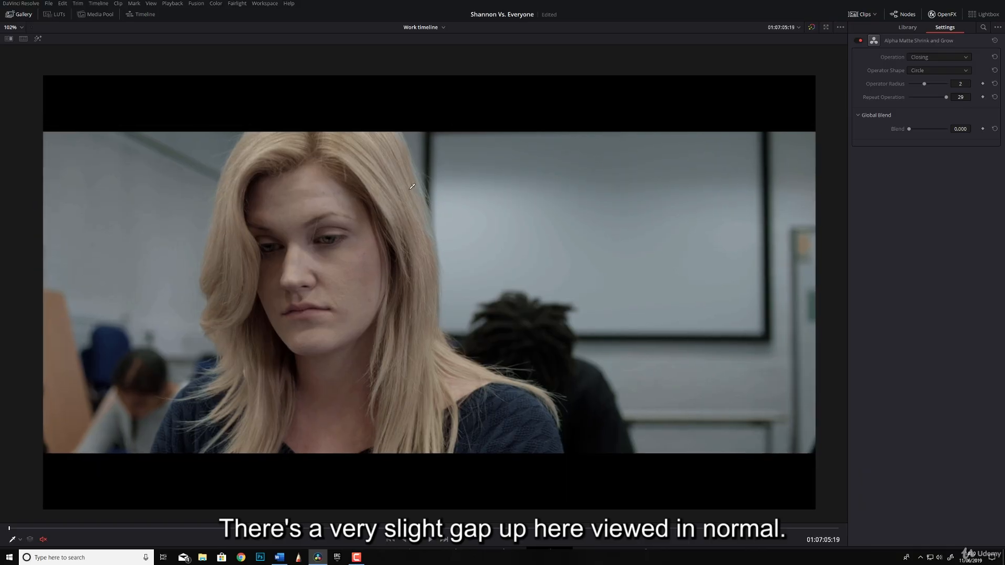
{"action": "scroll", "coordinate": [411, 185], "scroll_direction": "up", "scroll_amount": 1}
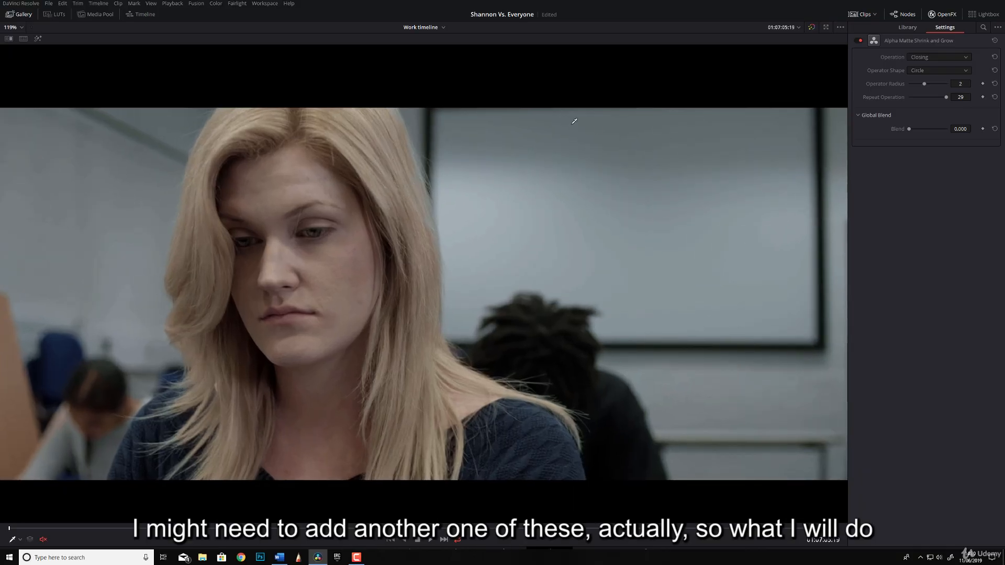
{"action": "left_click", "coordinate": [37, 38]}
{"action": "left_click", "coordinate": [38, 39]}
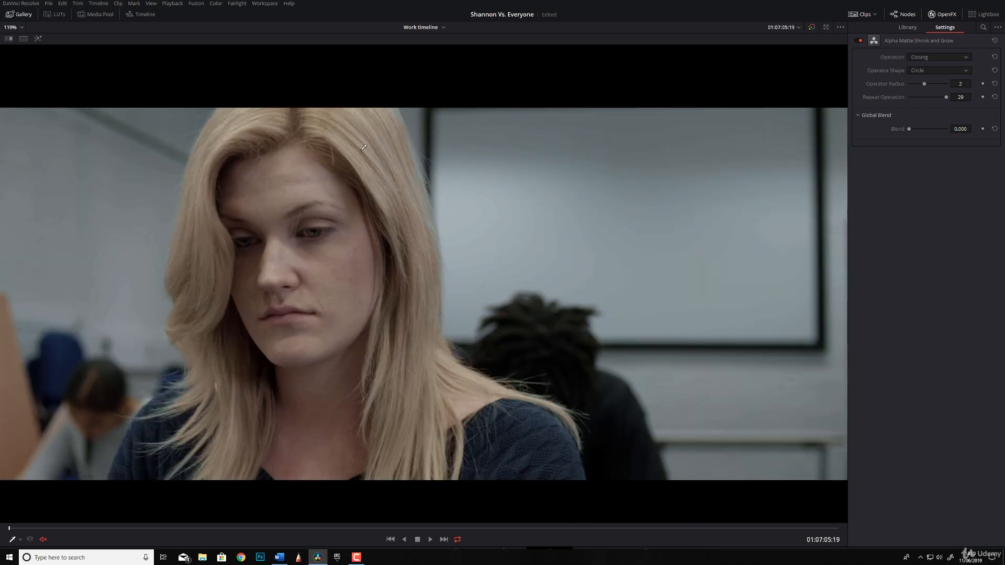
- Restore the full Color page layout, disconnect node 08 from node 07, and insert a corrector node 09 in the key path between them
{"action": "key", "text": "alt+f"}
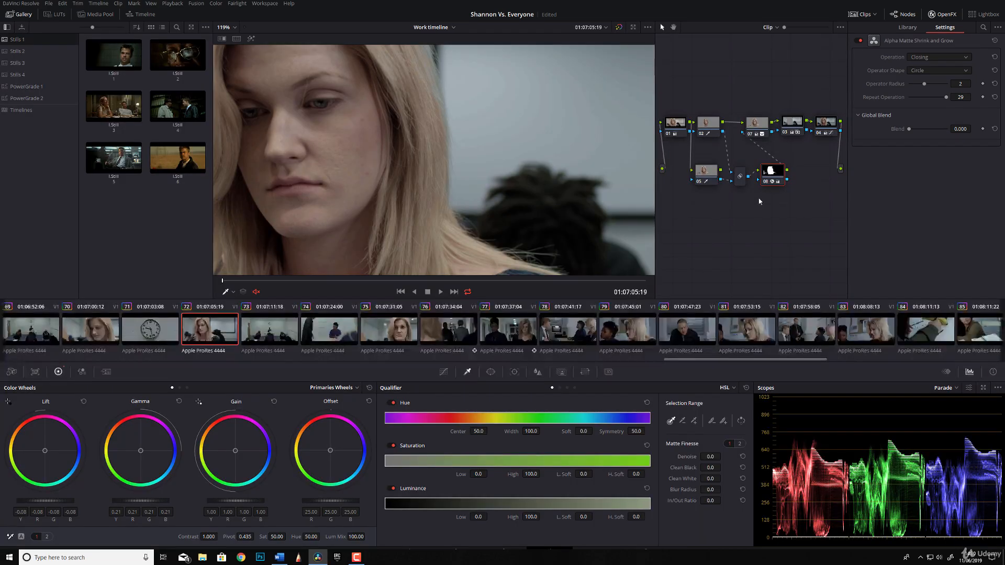
{"action": "left_click", "coordinate": [757, 147]}
{"action": "right_click", "coordinate": [798, 233]}
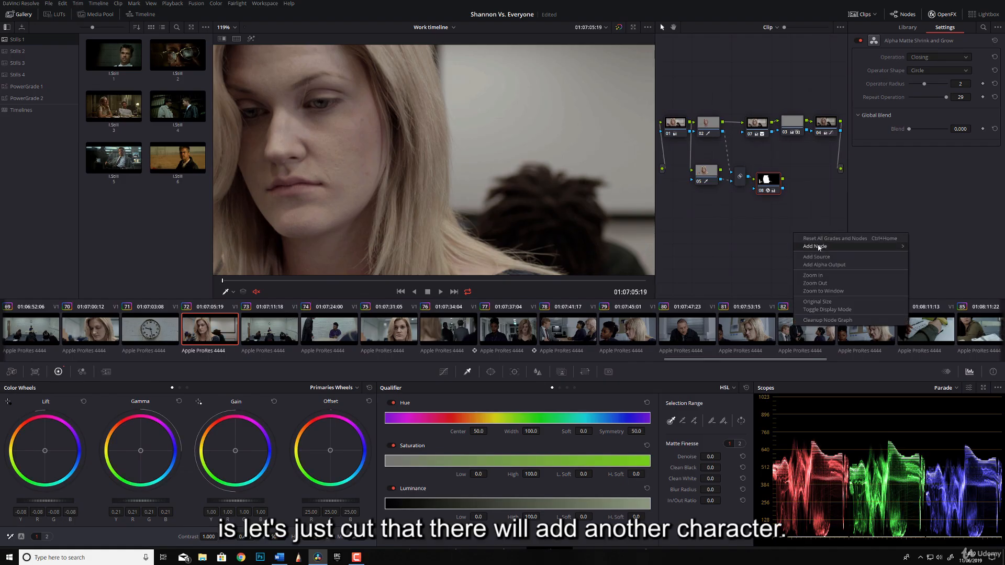
{"action": "mouse_move", "coordinate": [819, 247]}
{"action": "left_click", "coordinate": [928, 251]}
{"action": "left_click_drag", "start_coordinate": [789, 231], "coordinate": [742, 132]}
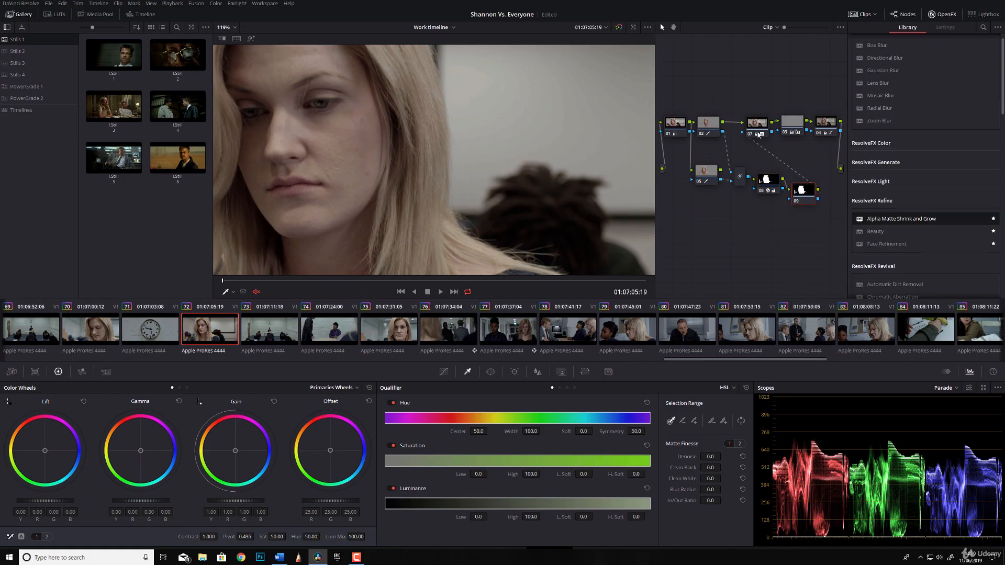
{"action": "left_click_drag", "start_coordinate": [803, 190], "coordinate": [801, 180]}
- Apply Alpha Matte Shrink and Grow to node 09 and set its operation to Grow
{"action": "left_click_drag", "start_coordinate": [911, 220], "coordinate": [801, 184]}
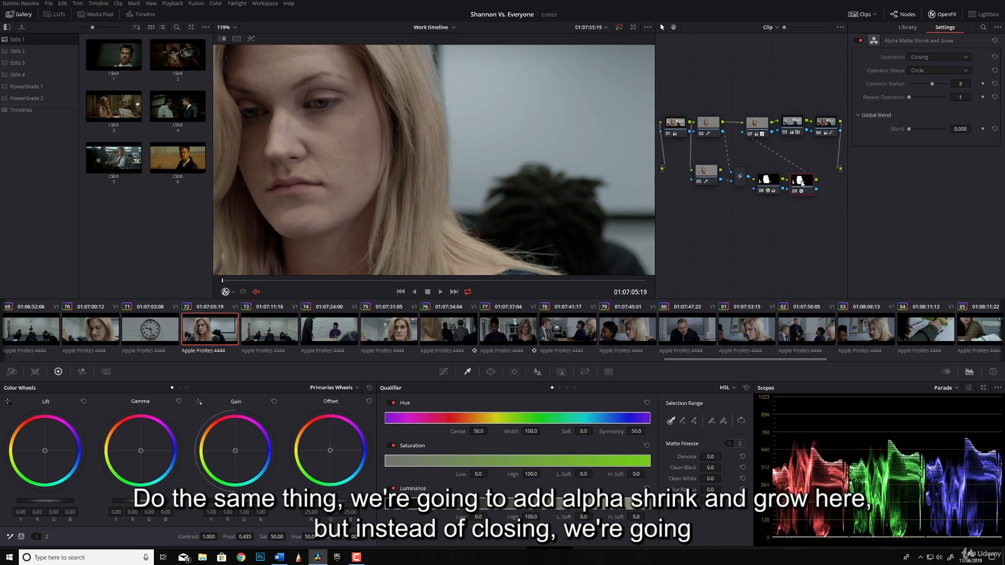
{"action": "left_click", "coordinate": [938, 57]}
{"action": "left_click", "coordinate": [918, 76]}
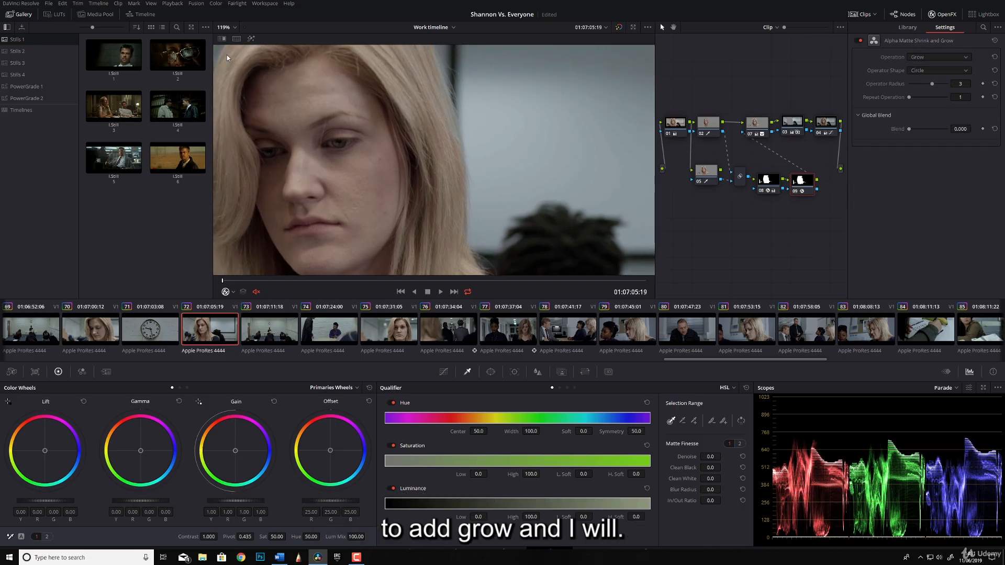
{"action": "key", "text": "shift+f"}
{"action": "scroll", "coordinate": [391, 215], "scroll_direction": "up", "scroll_amount": 4}
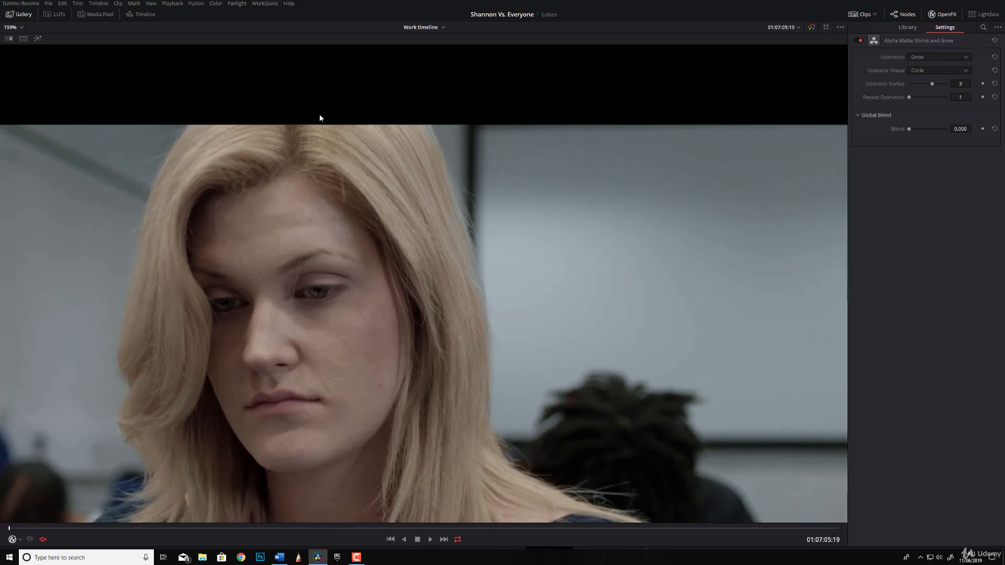
- Set node 09's Grow to Operator Radius 3 and Repeat Operation 2, comparing matte and image, and restore the full Color page layout
{"action": "left_click", "coordinate": [39, 38]}
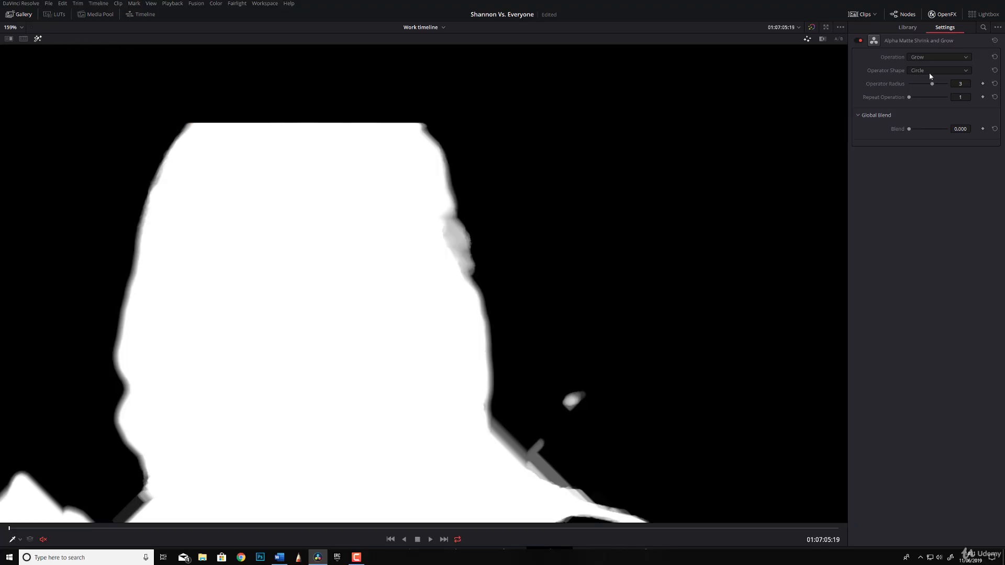
{"action": "left_click_drag", "start_coordinate": [910, 97], "coordinate": [922, 87]}
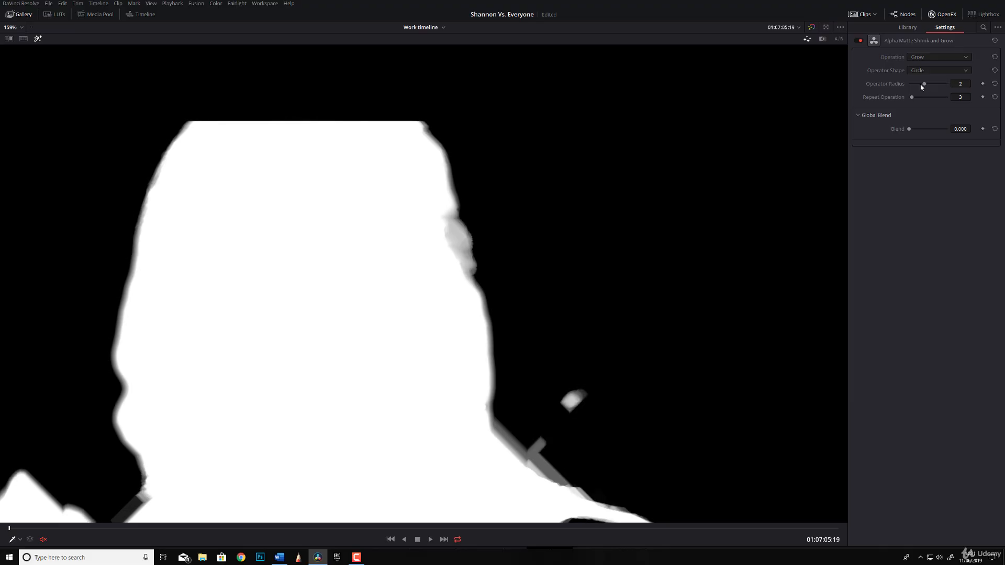
{"action": "left_click", "coordinate": [37, 38]}
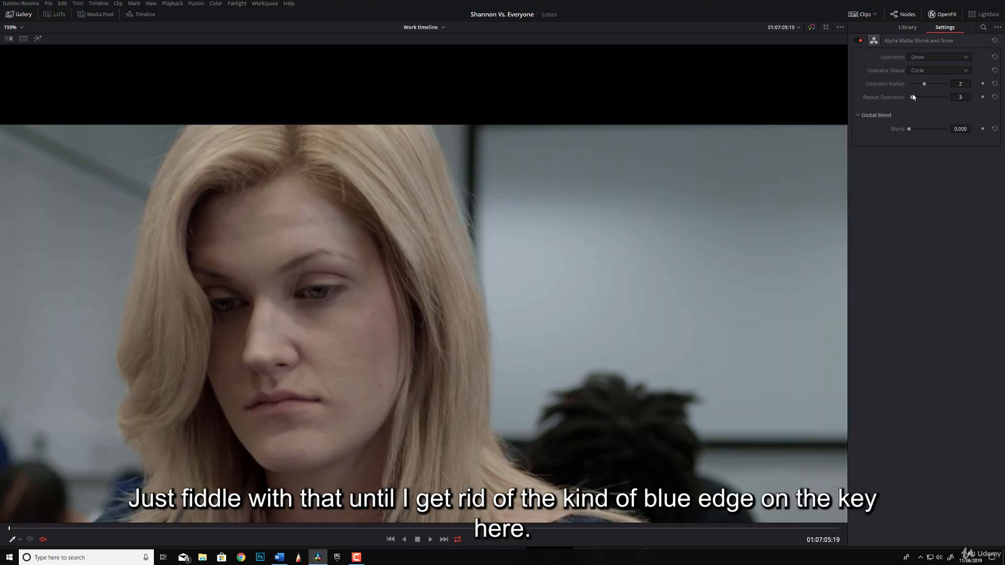
{"action": "left_click_drag", "start_coordinate": [913, 97], "coordinate": [919, 100]}
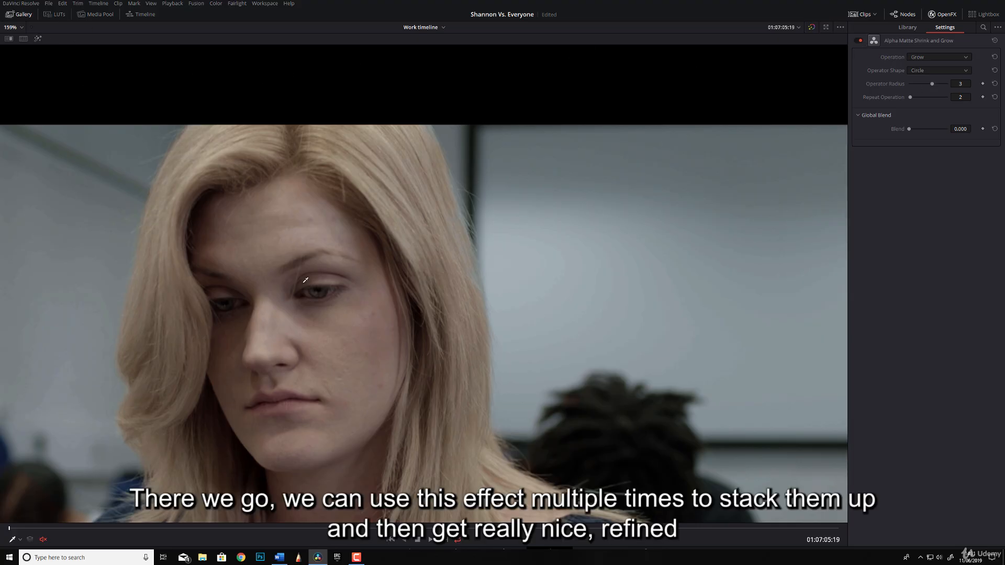
{"action": "scroll", "coordinate": [305, 280], "scroll_direction": "down", "scroll_amount": 2}
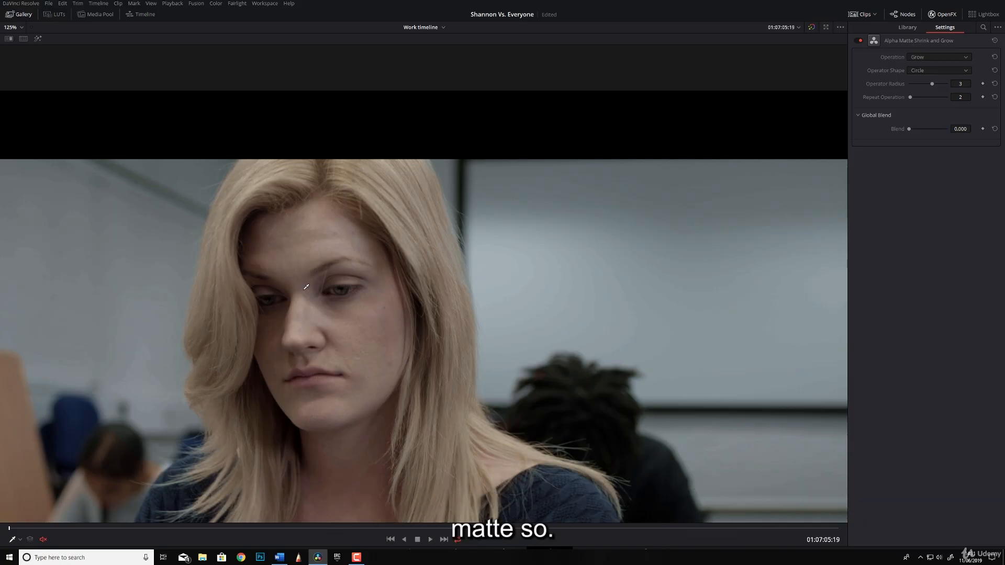
{"action": "key", "text": "alt+f"}
{"action": "scroll", "coordinate": [384, 167], "scroll_direction": "down", "scroll_amount": 4}
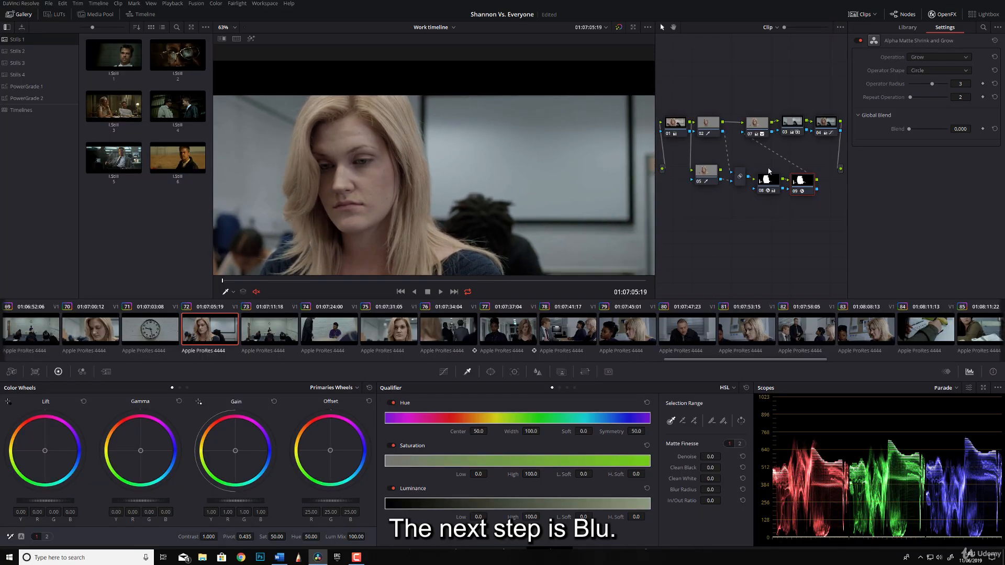
- Add a serial corrector node 10 after node 09 in the key path and arrange nodes 08, 09 and 10 in a row
{"action": "left_click_drag", "start_coordinate": [807, 187], "coordinate": [804, 186]}
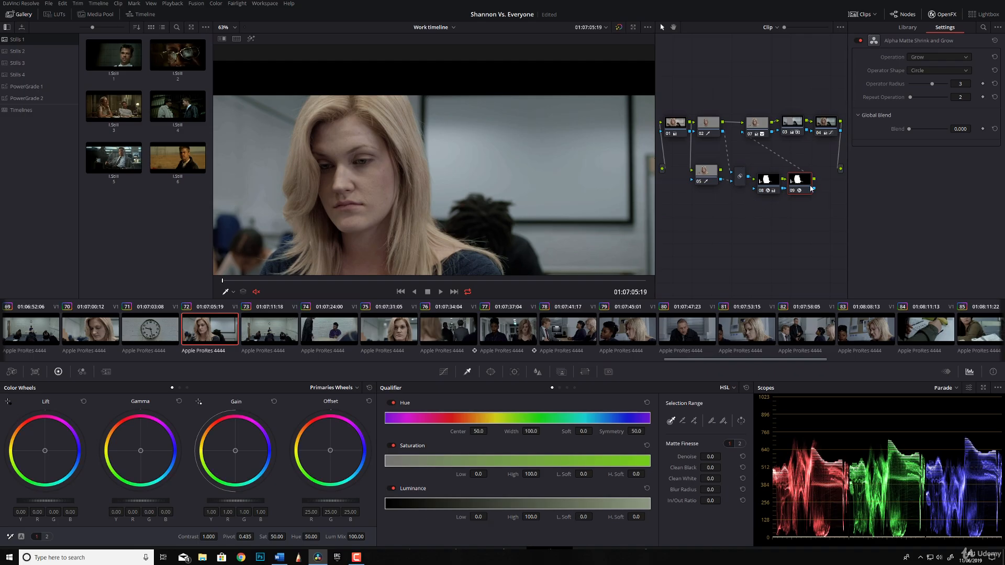
{"action": "key", "text": "alt+s"}
{"action": "left_click_drag", "start_coordinate": [681, 210], "coordinate": [830, 188]}
{"action": "left_click_drag", "start_coordinate": [765, 181], "coordinate": [770, 200]}
{"action": "left_click_drag", "start_coordinate": [831, 180], "coordinate": [802, 202]}
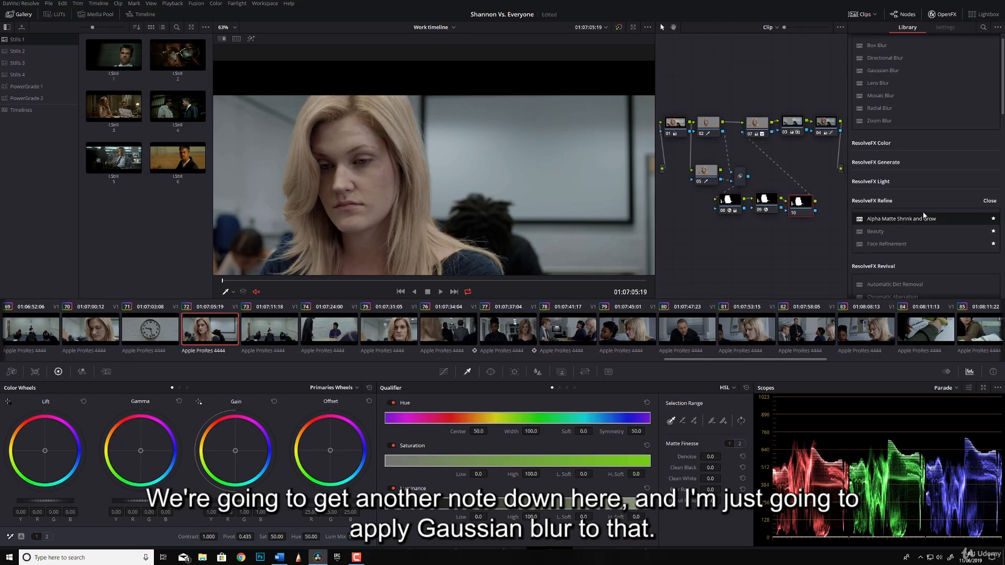
- Apply Gaussian Blur to node 10 with ganged horizontal and vertical strength of 0.293, and check the softened edge against the image
{"action": "scroll", "coordinate": [901, 152], "scroll_direction": "up", "scroll_amount": 1}
{"action": "left_click_drag", "start_coordinate": [884, 85], "coordinate": [809, 208]}
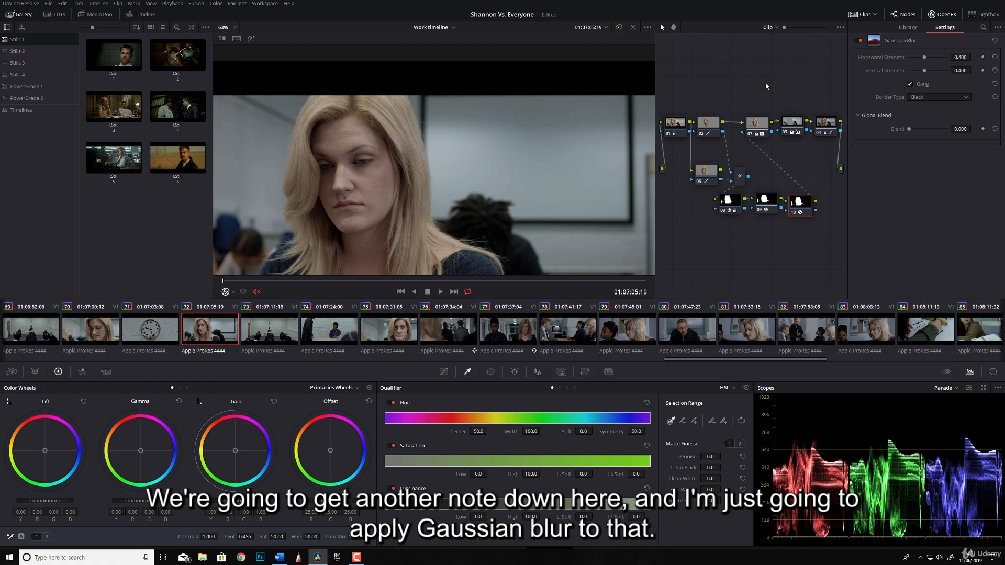
{"action": "left_click", "coordinate": [251, 38]}
{"action": "scroll", "coordinate": [401, 152], "scroll_direction": "up", "scroll_amount": 1}
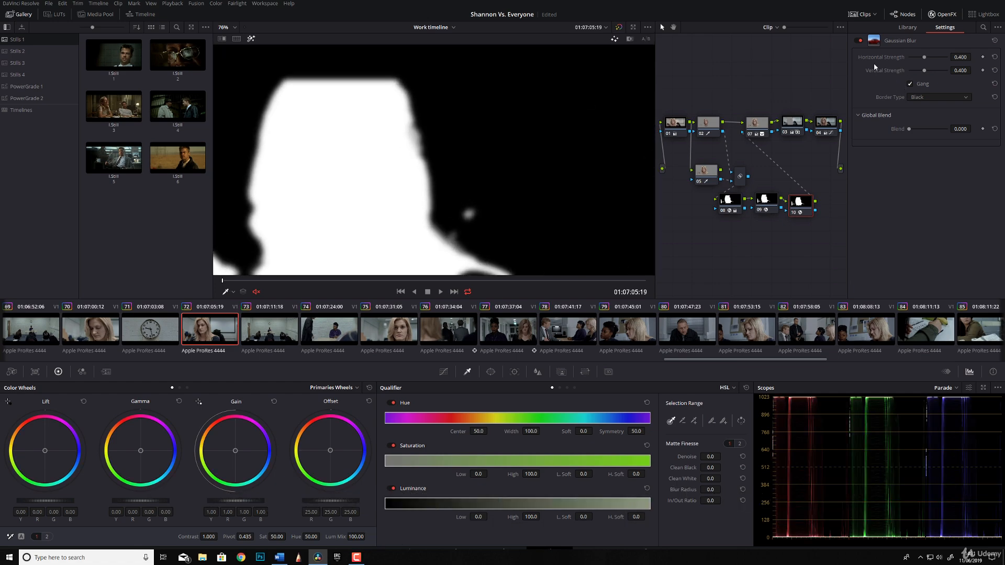
{"action": "left_click_drag", "start_coordinate": [964, 55], "coordinate": [974, 56]}
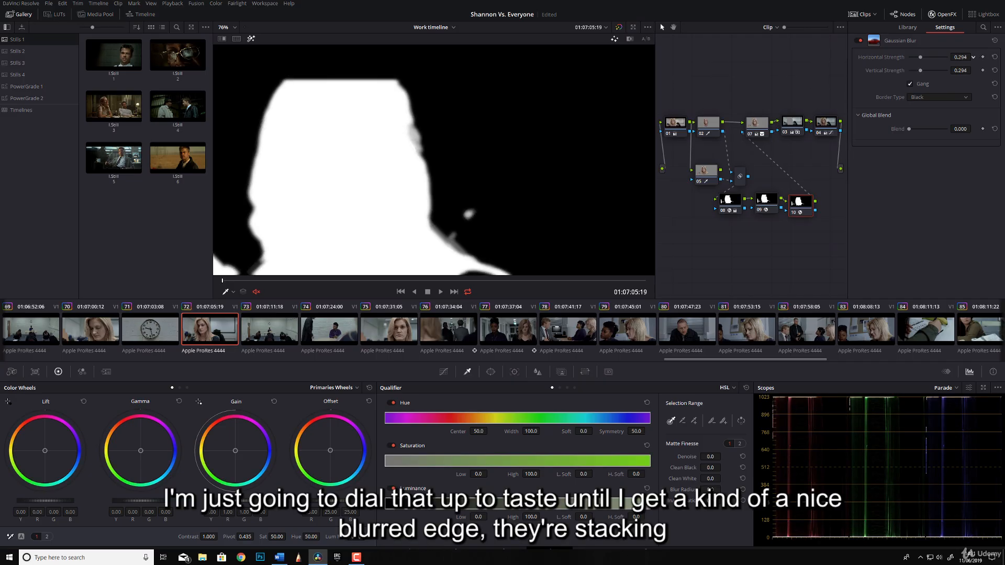
{"action": "left_click", "coordinate": [251, 38]}
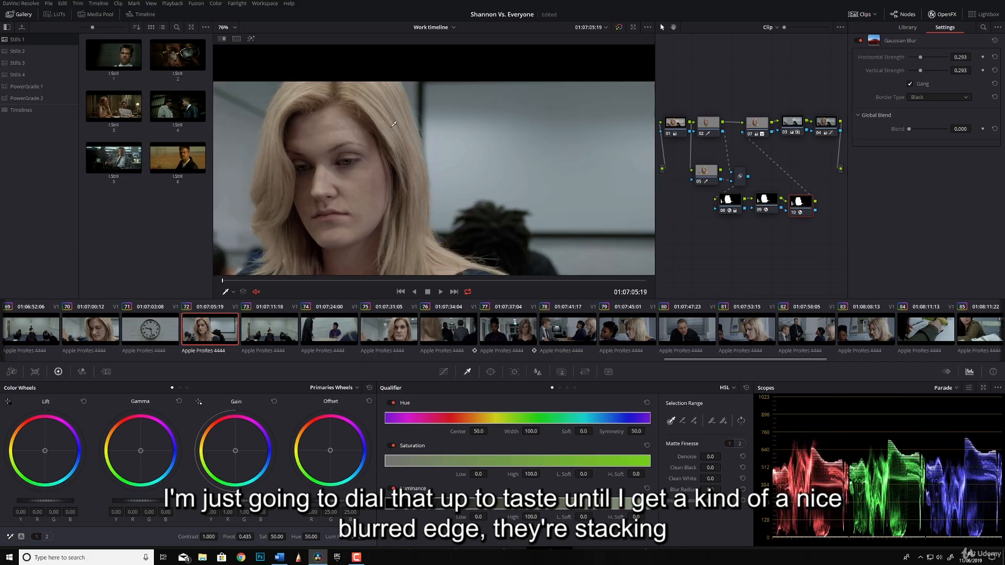
{"action": "scroll", "coordinate": [442, 127], "scroll_direction": "down", "scroll_amount": 1}
{"action": "scroll", "coordinate": [441, 128], "scroll_direction": "down", "scroll_amount": 4}
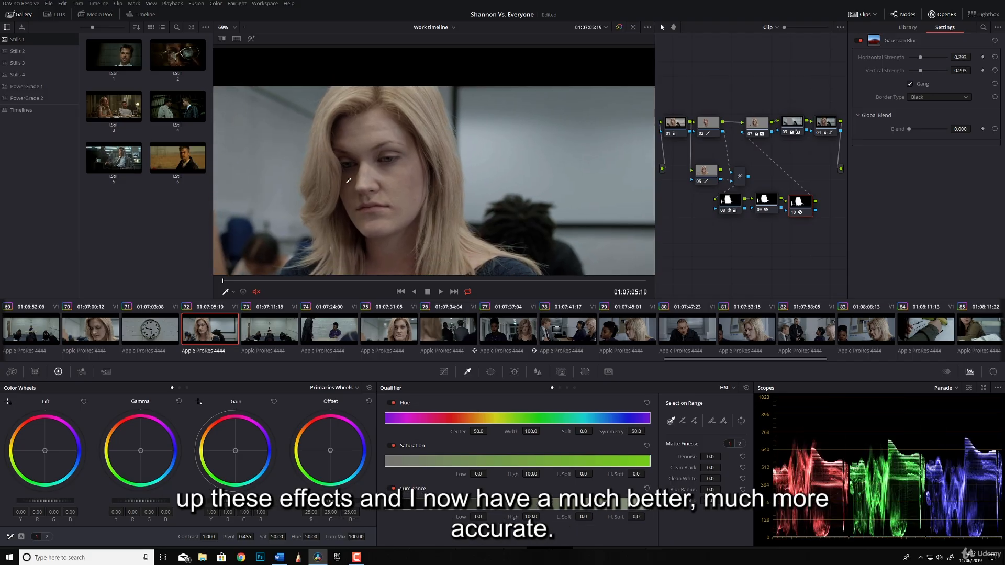
{"action": "left_click_drag", "start_coordinate": [430, 202], "coordinate": [443, 215]}
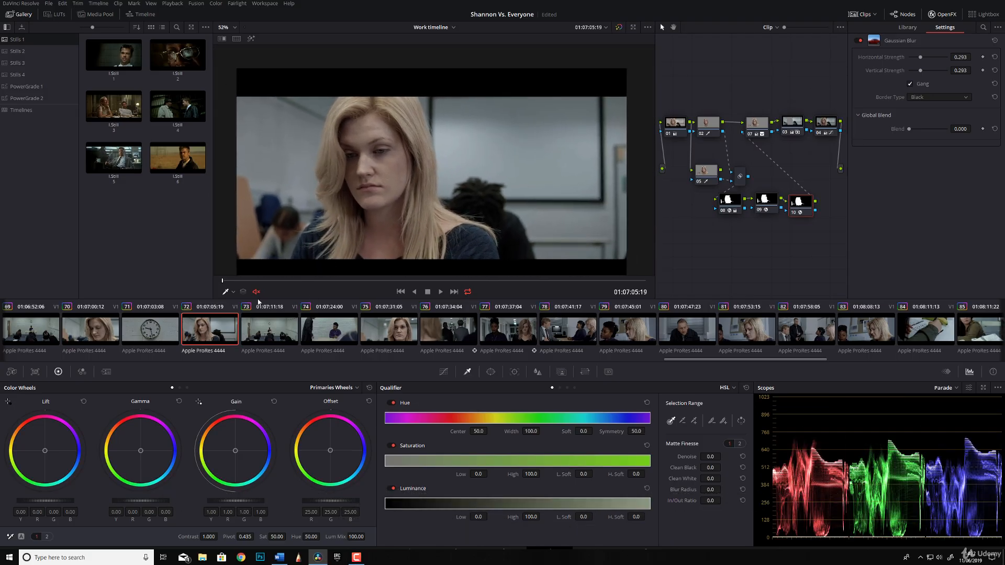
- Scrub the clip to 01:07:06:01 and set node 08's Closing operation to Operator Radius 4 and Repeat Operation 14 while viewing the matte
{"action": "left_click_drag", "start_coordinate": [228, 283], "coordinate": [684, 313]}
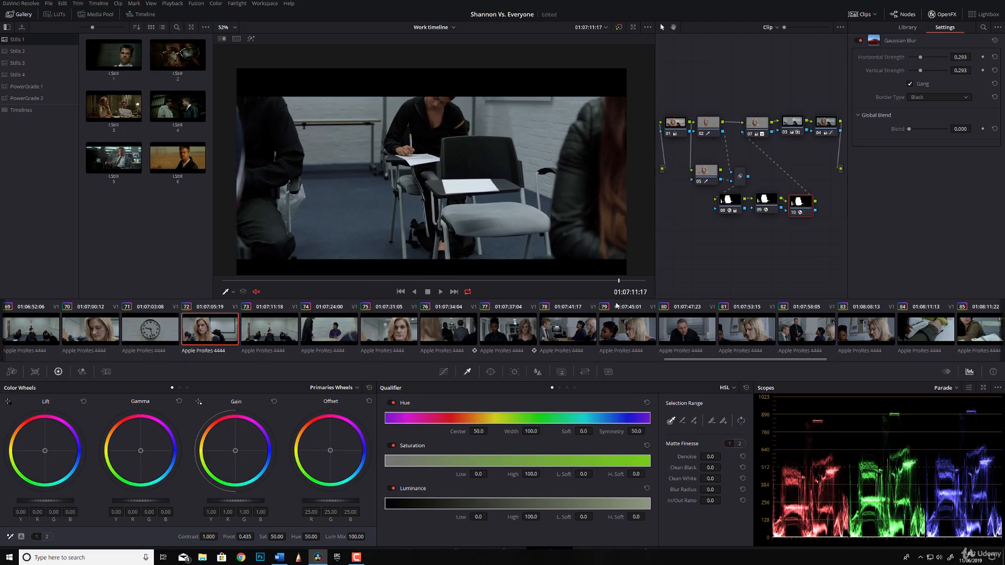
{"action": "left_click_drag", "start_coordinate": [617, 306], "coordinate": [240, 282]}
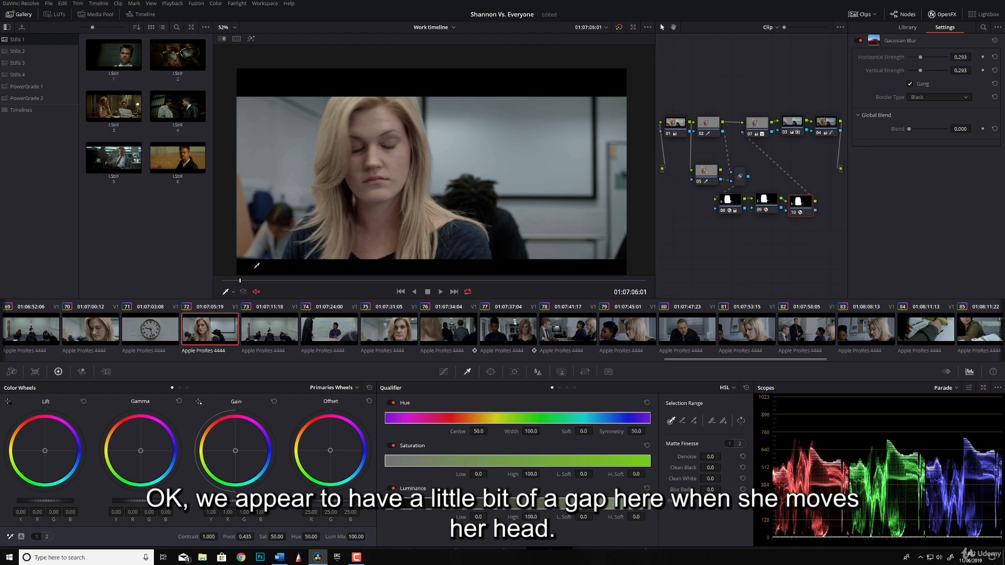
{"action": "left_click", "coordinate": [728, 201]}
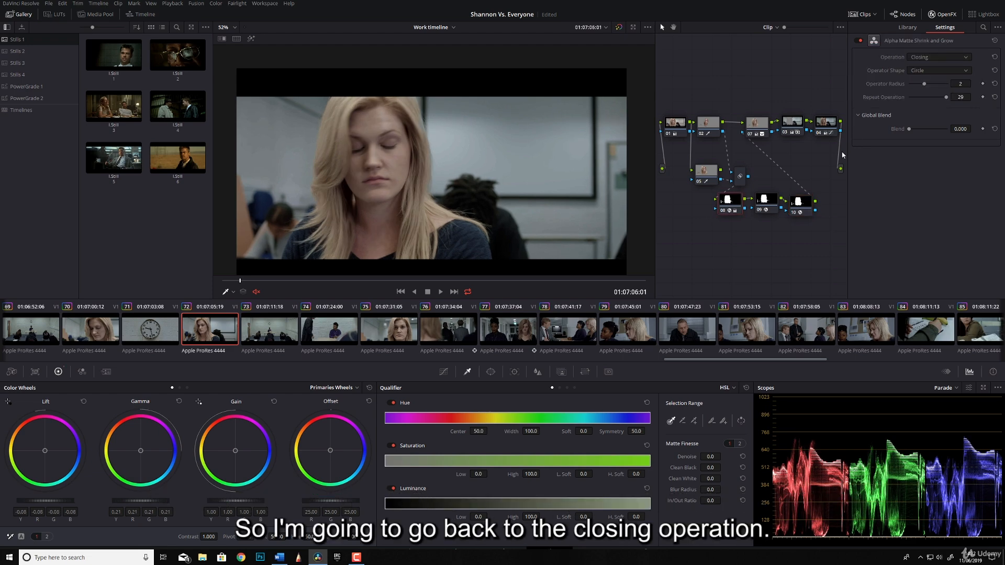
{"action": "left_click", "coordinate": [252, 38]}
{"action": "scroll", "coordinate": [401, 151], "scroll_direction": "up", "scroll_amount": 3}
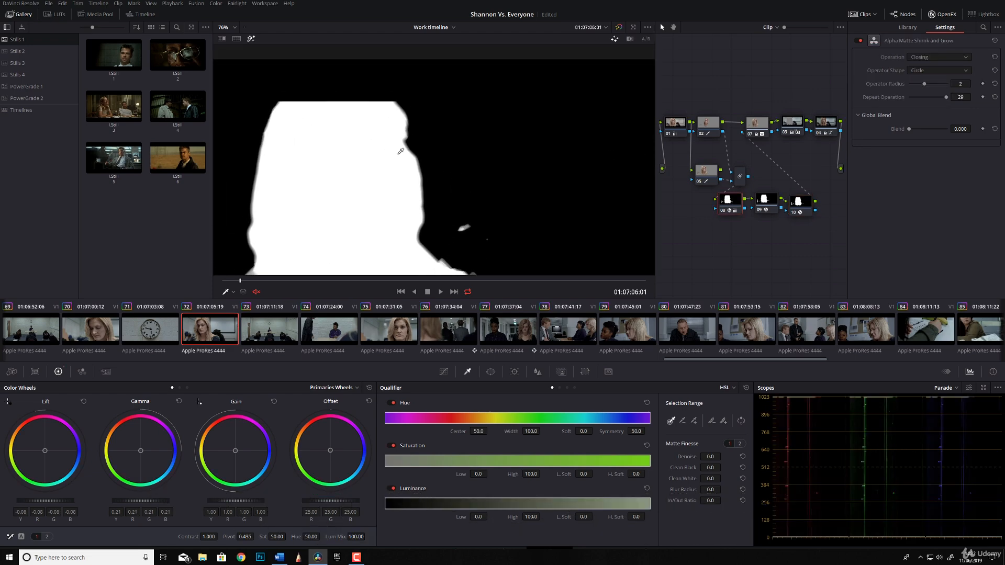
{"action": "left_click", "coordinate": [930, 84]}
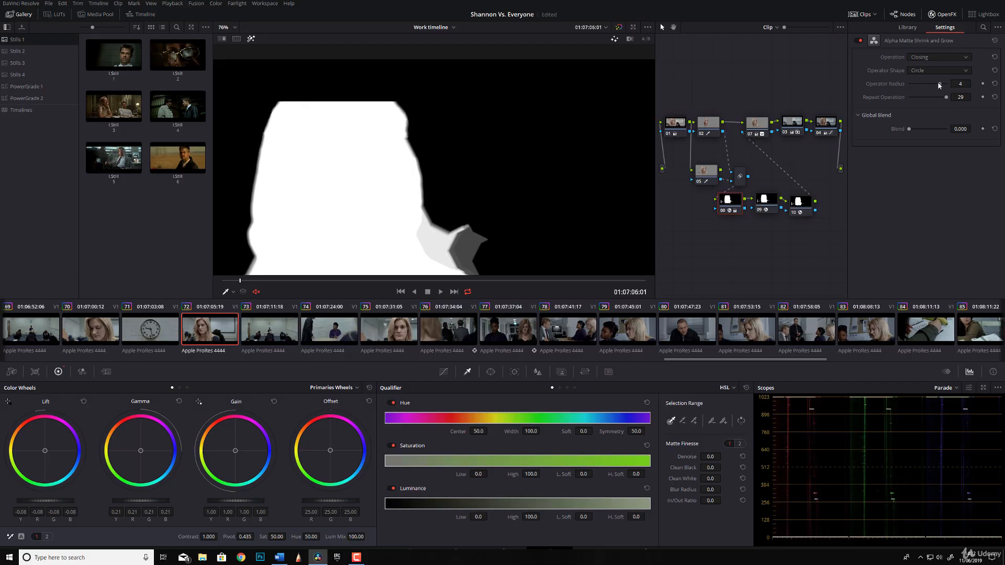
{"action": "mouse_move", "coordinate": [945, 98]}
{"action": "left_mouse_down"}
{"action": "mouse_move", "coordinate": [926, 97]}
{"action": "mouse_move", "coordinate": [942, 84]}
{"action": "left_mouse_up"}
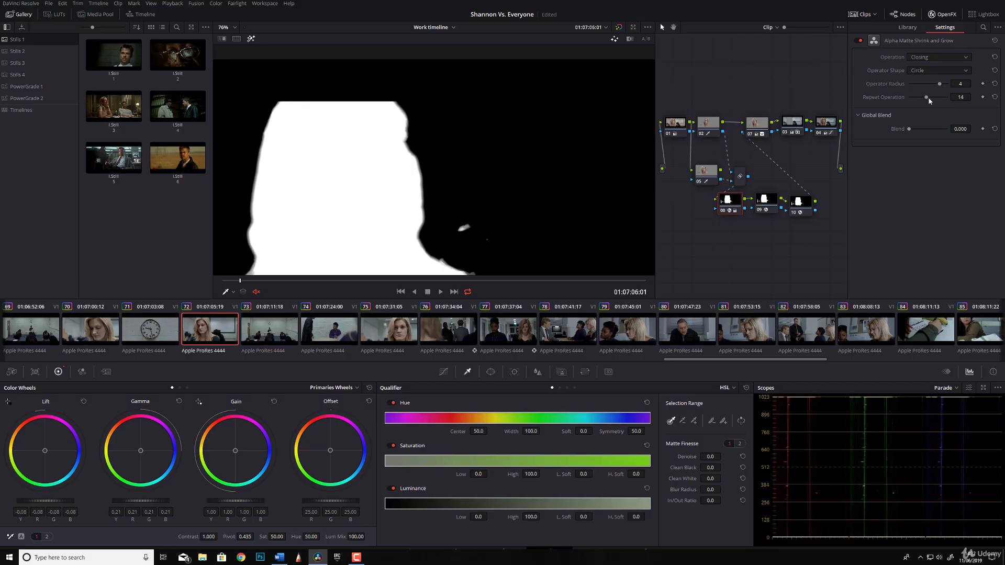
- Set node 09's Grow operation to Operator Radius 2 and Repeat Operation 5, and return to the normal image view
{"action": "left_click", "coordinate": [765, 200]}
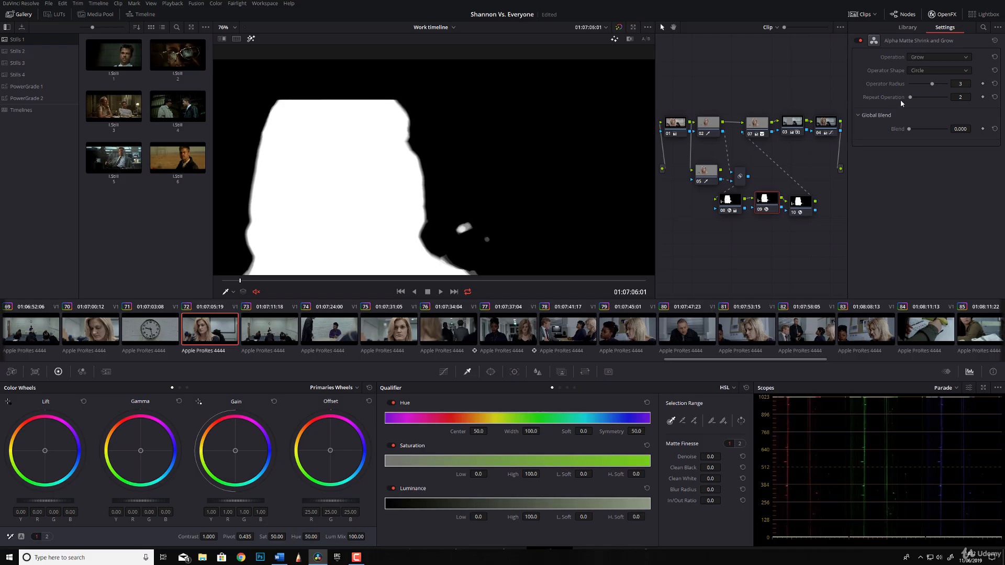
{"action": "left_click_drag", "start_coordinate": [911, 97], "coordinate": [925, 84]}
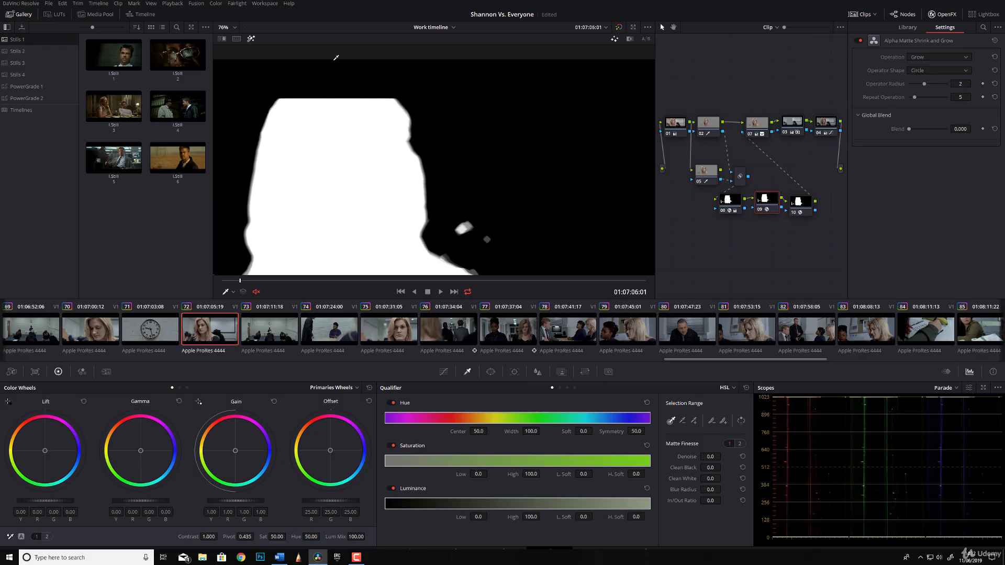
{"action": "left_click", "coordinate": [251, 39]}
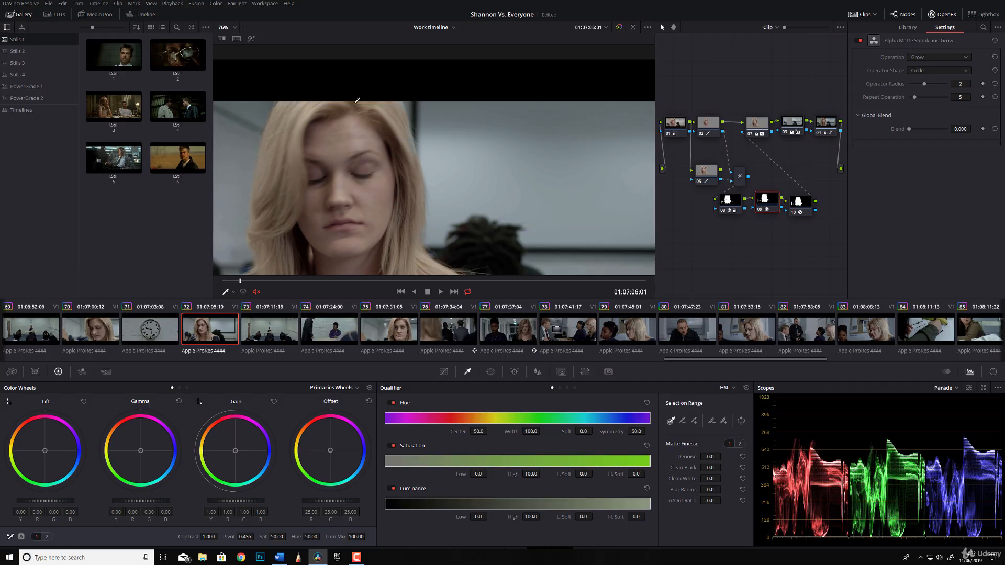
- Try Saturation Low 1.7 in node 05's qualifier, inspect the key around the hair and shirt, and set it back to 1.9
{"action": "left_click", "coordinate": [707, 171]}
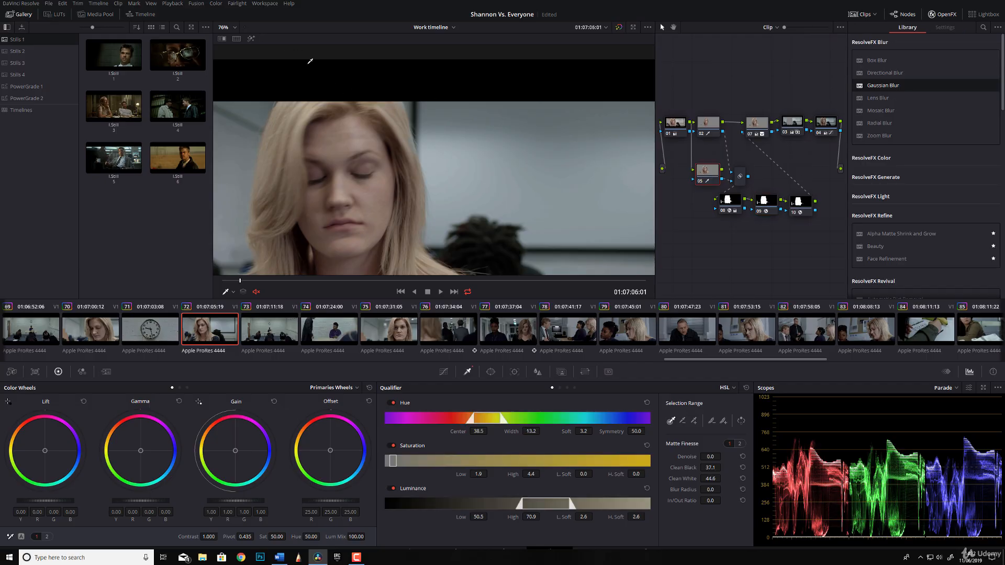
{"action": "left_click", "coordinate": [251, 41]}
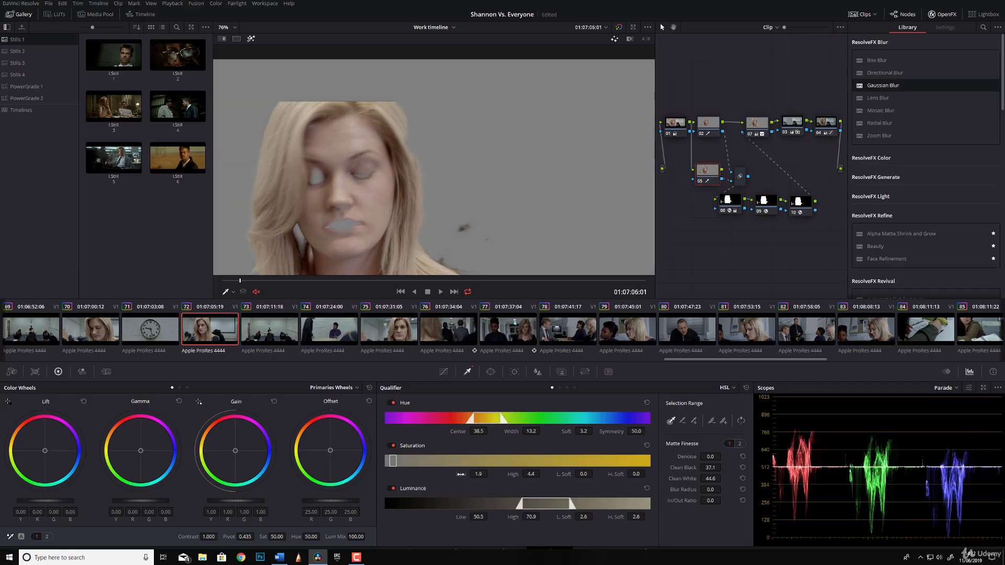
{"action": "left_click_drag", "start_coordinate": [479, 474], "coordinate": [473, 474]}
{"action": "left_click", "coordinate": [252, 39]}
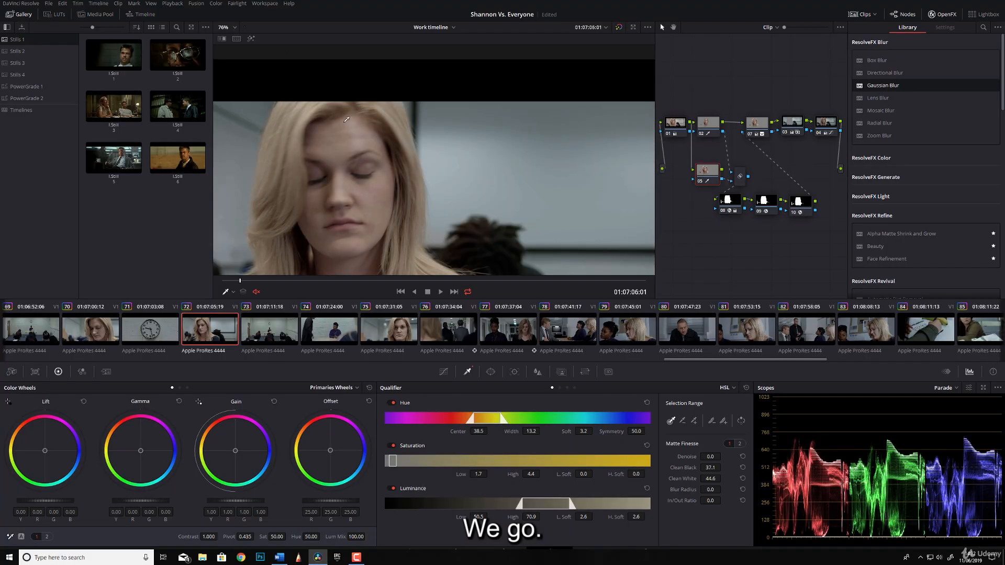
{"action": "left_click_drag", "start_coordinate": [299, 203], "coordinate": [408, 126]}
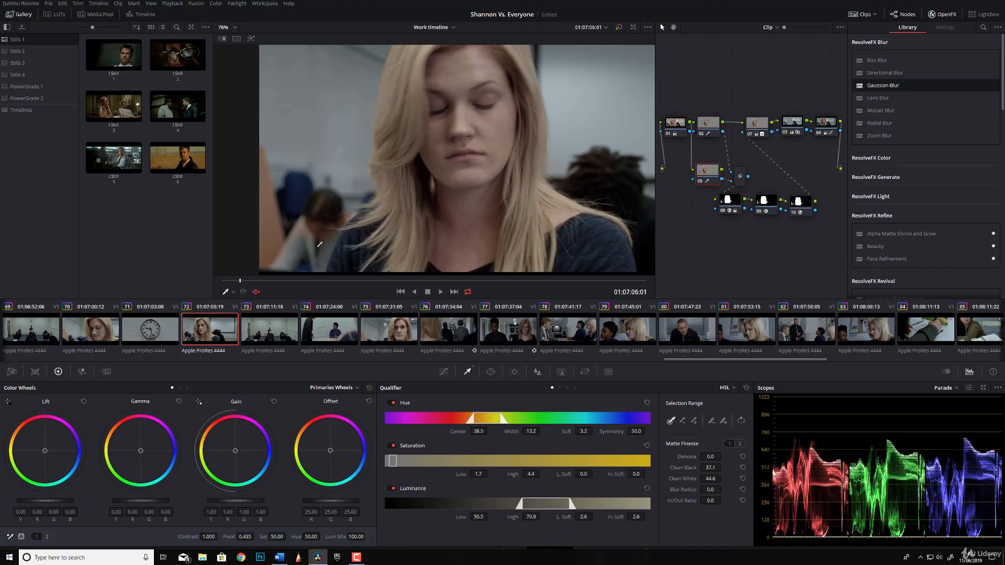
{"action": "left_click_drag", "start_coordinate": [323, 223], "coordinate": [310, 229]}
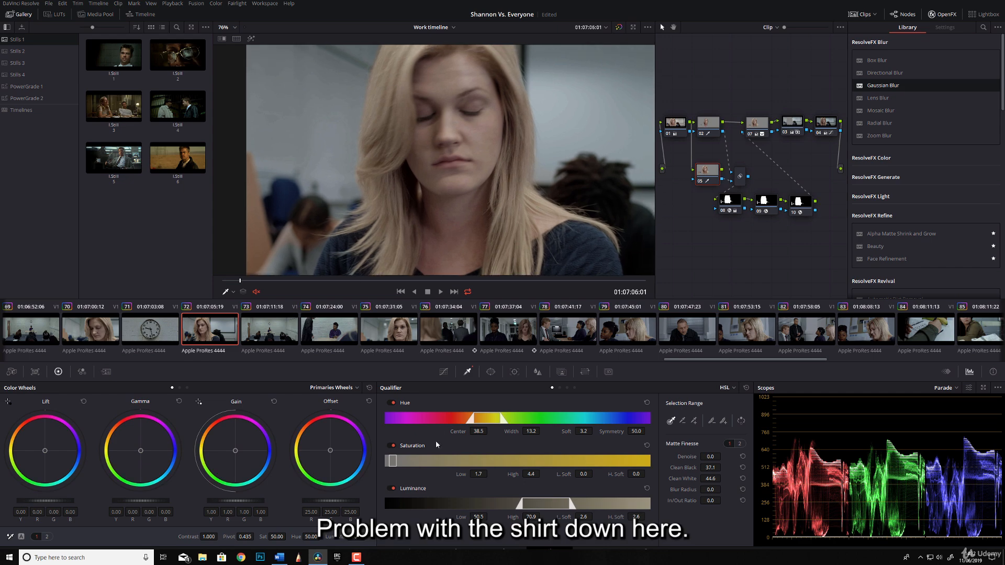
{"action": "left_click_drag", "start_coordinate": [461, 474], "coordinate": [489, 473]}
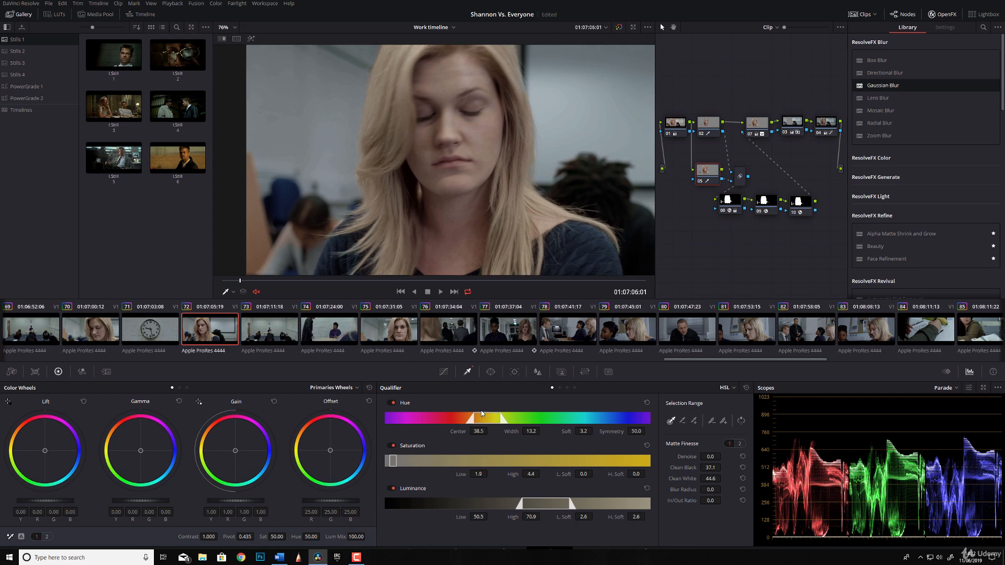
- Draw an inverted curve window on node 05 around the background student beside the woman's shoulder, and refine its upper points
{"action": "left_click", "coordinate": [491, 372]}
{"action": "left_click", "coordinate": [395, 489]}
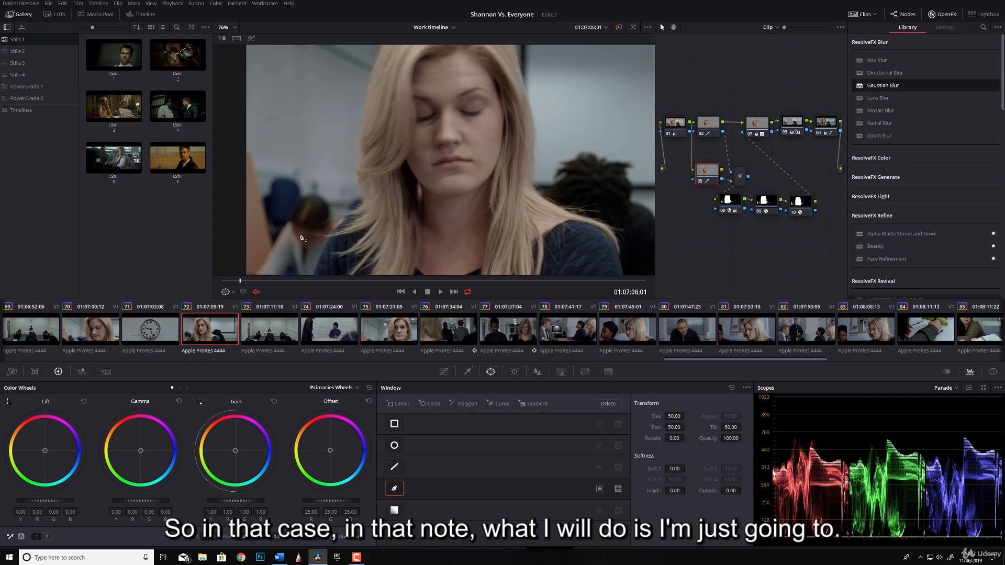
{"action": "left_click", "coordinate": [267, 206]}
{"action": "left_click", "coordinate": [297, 203]}
{"action": "left_click", "coordinate": [322, 240]}
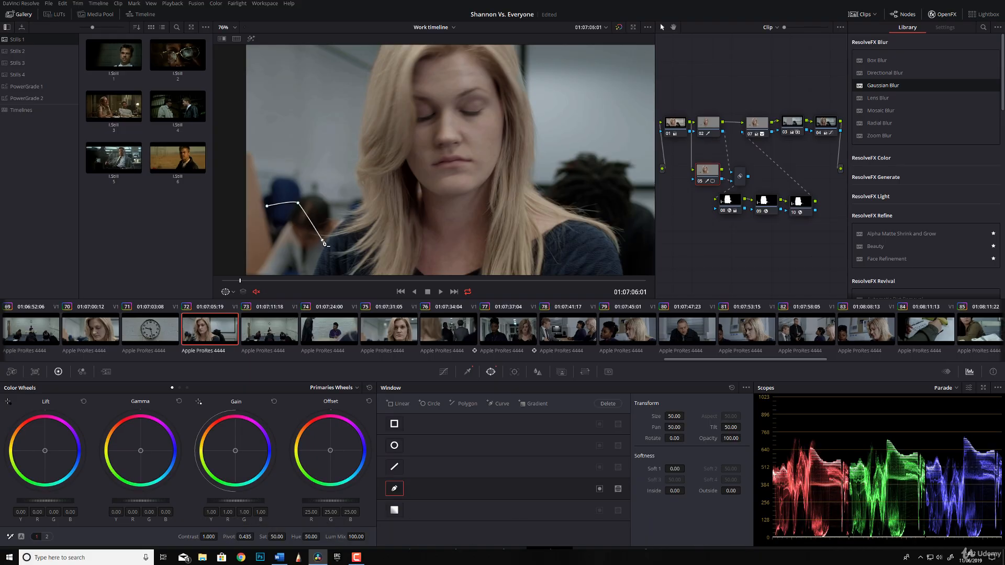
{"action": "left_click_drag", "start_coordinate": [307, 274], "coordinate": [326, 226]}
{"action": "left_click", "coordinate": [319, 237]}
{"action": "left_click", "coordinate": [278, 239]}
{"action": "left_click", "coordinate": [273, 225]}
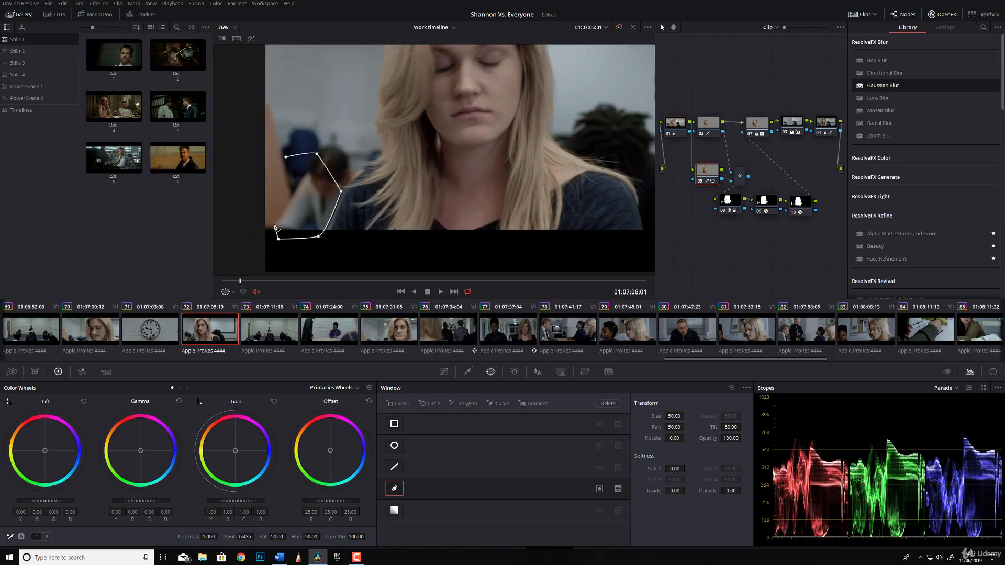
{"action": "left_click", "coordinate": [293, 194]}
{"action": "left_click", "coordinate": [286, 157]}
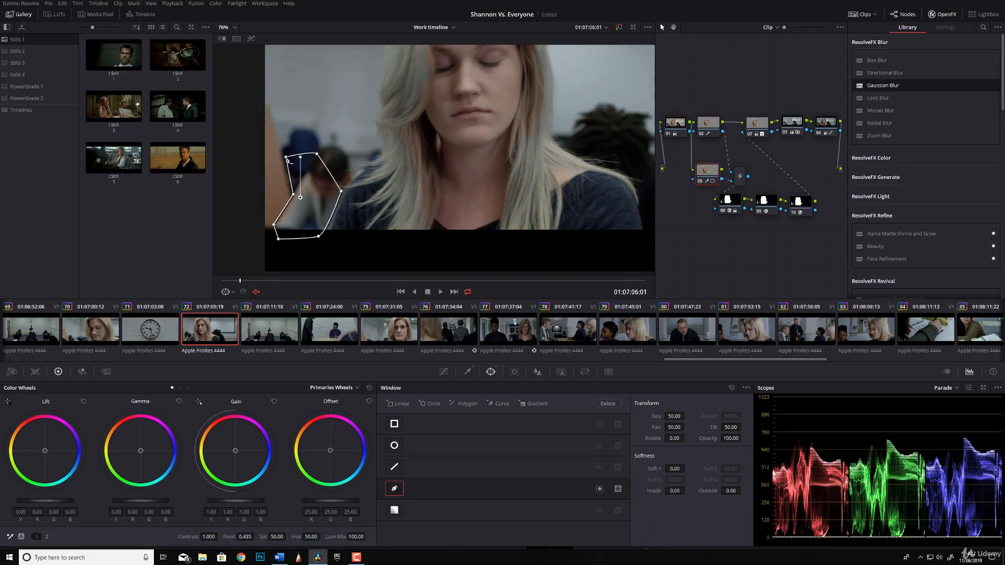
{"action": "left_click", "coordinate": [599, 489]}
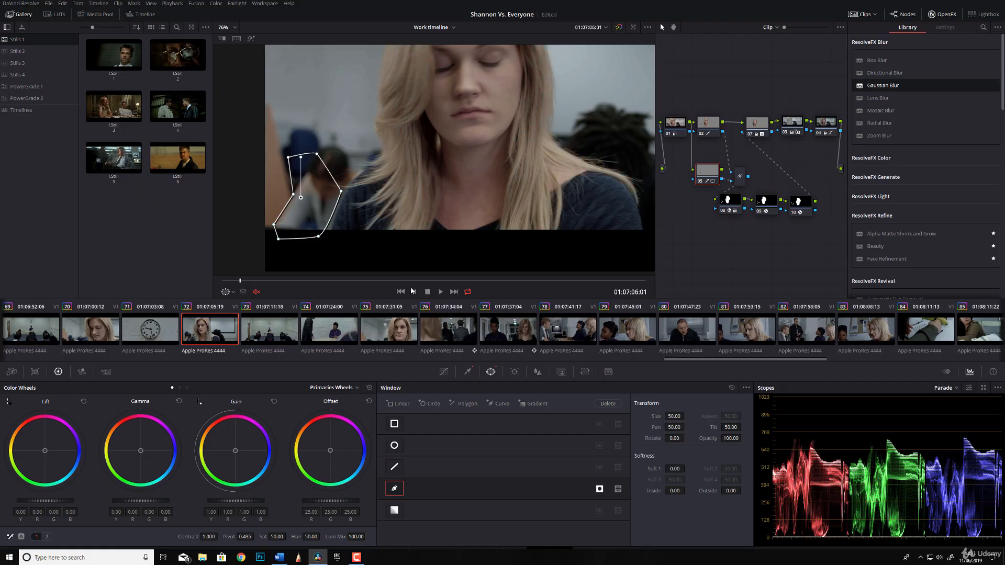
{"action": "mouse_move", "coordinate": [288, 157]}
{"action": "left_mouse_down"}
{"action": "mouse_move", "coordinate": [323, 150]}
{"action": "mouse_move", "coordinate": [296, 158]}
{"action": "left_mouse_up"}
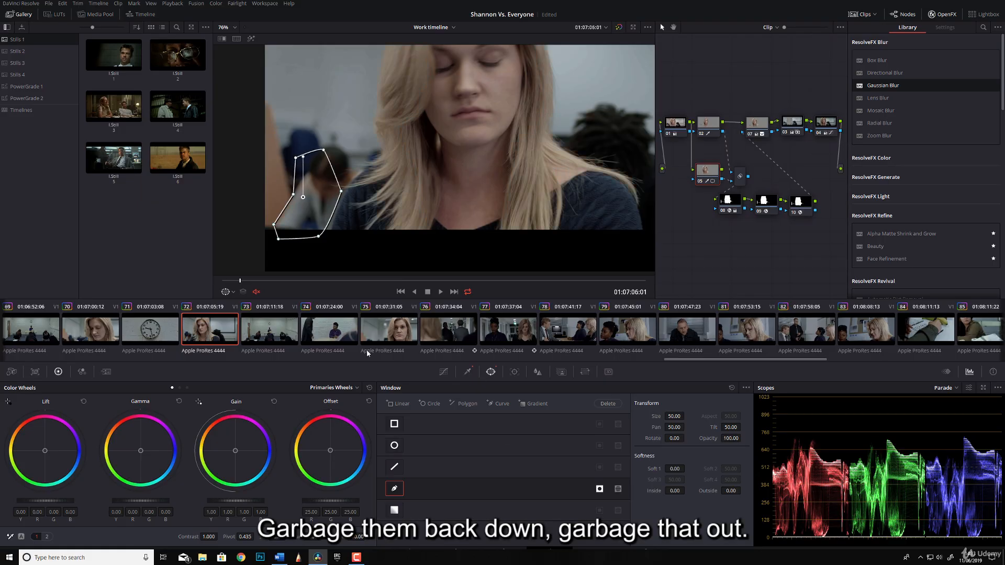
- Track node 05's window forward, then track it in reverse from 01:07:06:01 to the start of the clip
{"action": "left_click", "coordinate": [514, 372]}
{"action": "left_click", "coordinate": [424, 404]}
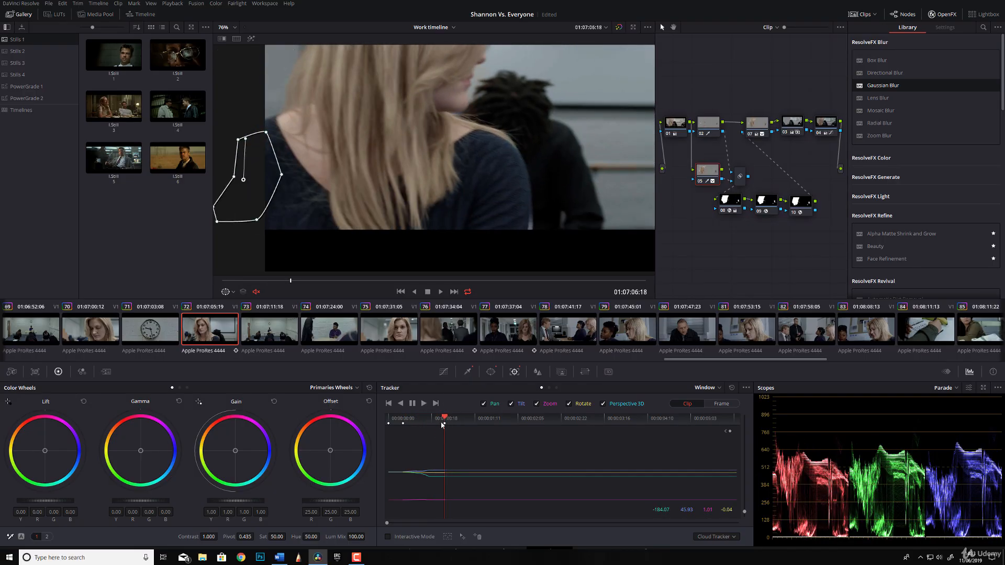
{"action": "left_click", "coordinate": [392, 422]}
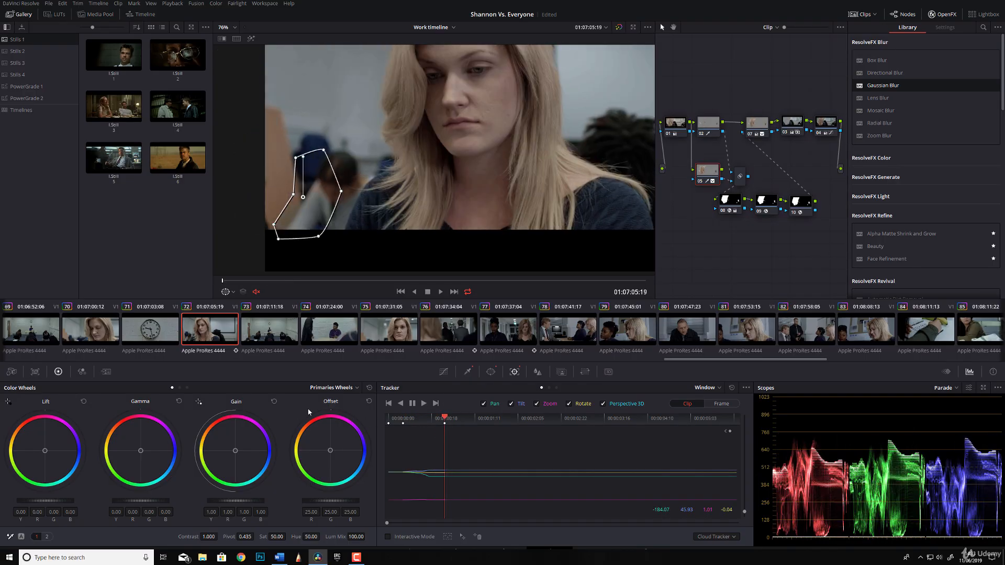
{"action": "left_click", "coordinate": [403, 420]}
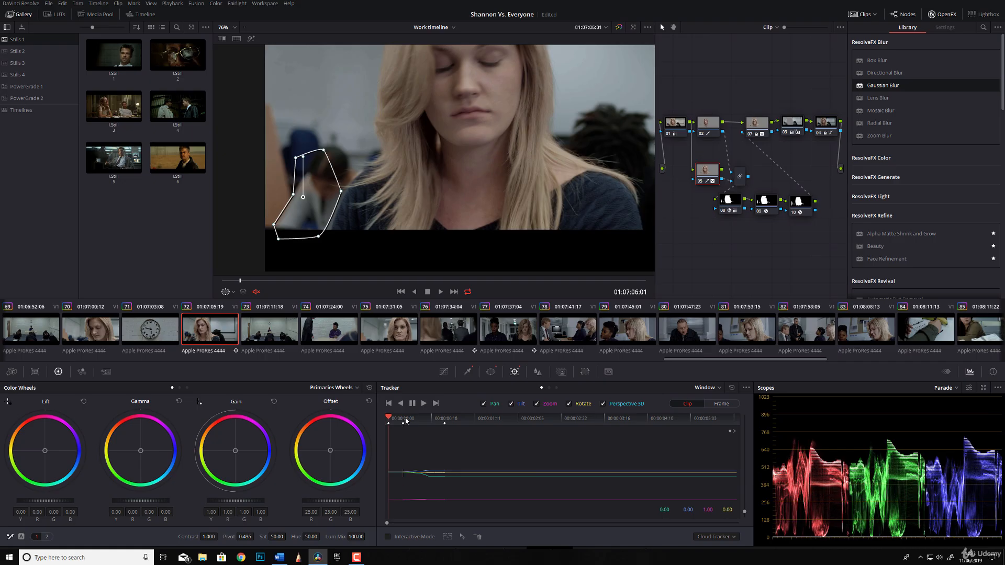
{"action": "left_click", "coordinate": [401, 403]}
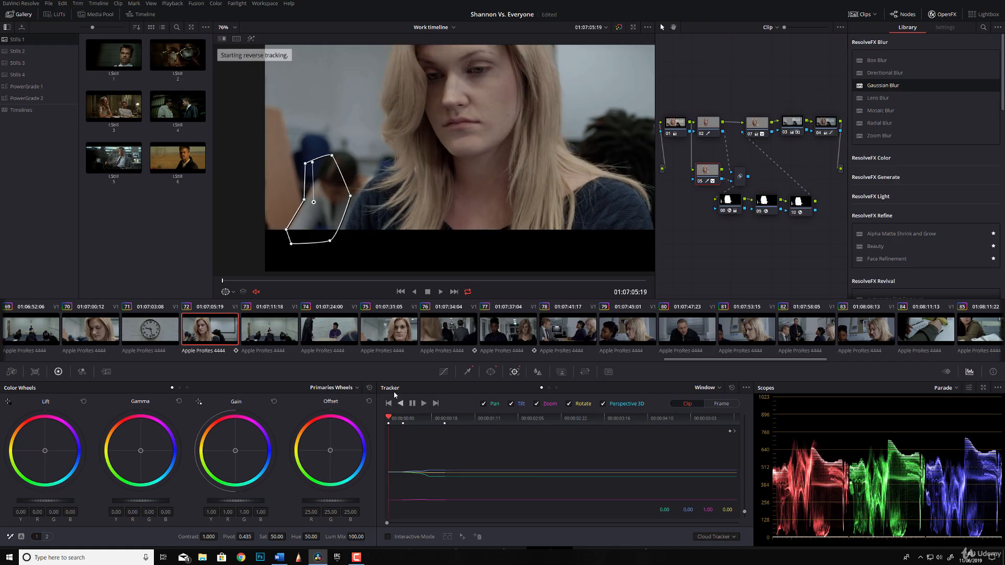
- Draw a closed curve window on node 02 around the background student's pale clothing beside the woman's shoulder
{"action": "left_click", "coordinate": [708, 123]}
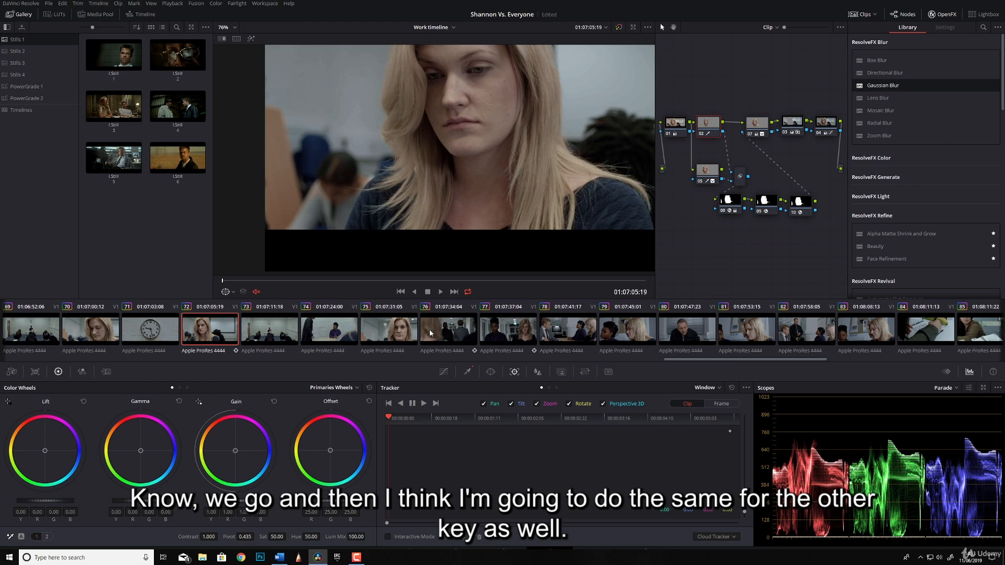
{"action": "left_click", "coordinate": [492, 372]}
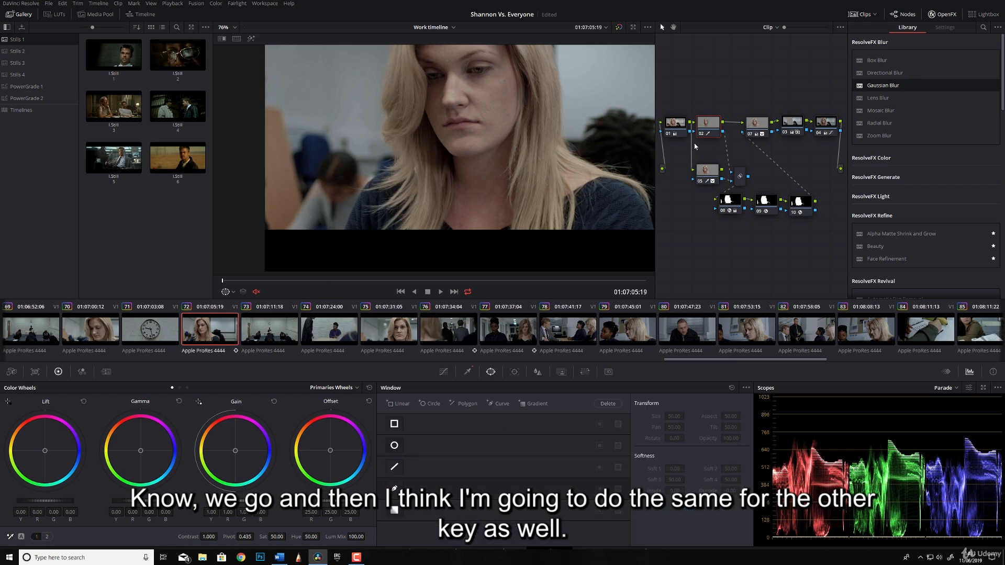
{"action": "left_click", "coordinate": [394, 488]}
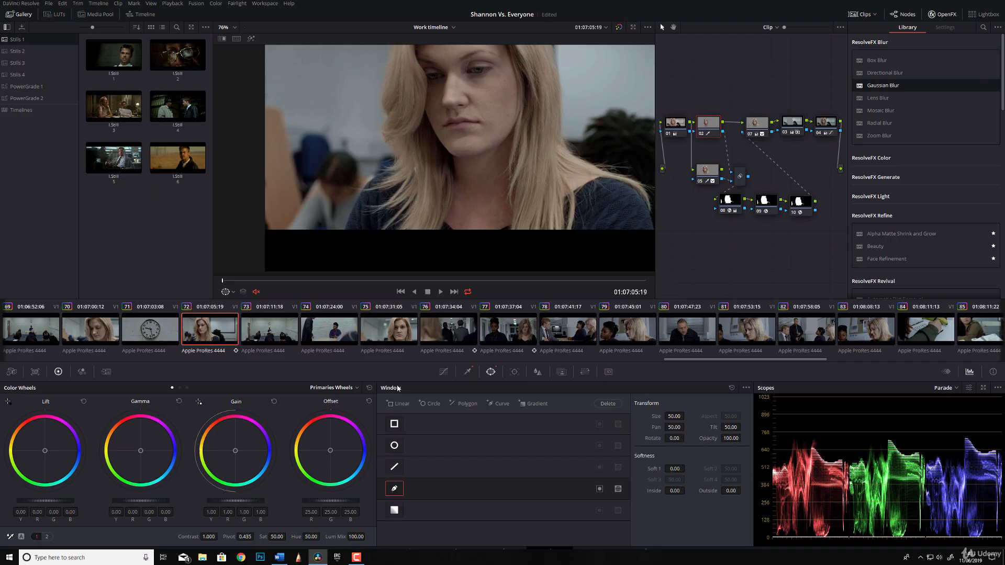
{"action": "left_click", "coordinate": [315, 177]}
{"action": "left_click", "coordinate": [329, 199]}
{"action": "left_click", "coordinate": [331, 214]}
{"action": "left_click", "coordinate": [313, 237]}
{"action": "left_click", "coordinate": [283, 232]}
{"action": "left_click", "coordinate": [292, 219]}
{"action": "left_click", "coordinate": [302, 202]}
{"action": "left_click", "coordinate": [307, 182]}
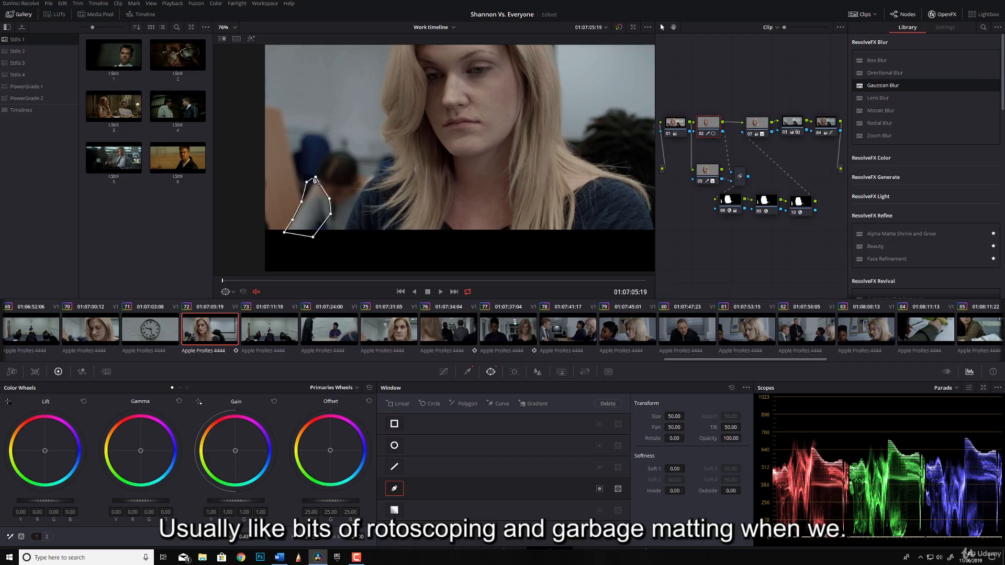
{"action": "left_click", "coordinate": [316, 177]}
- Invert node 02's curve window, trying the invert and mask options on and off
{"action": "left_click", "coordinate": [601, 490]}
{"action": "left_click", "coordinate": [618, 489]}
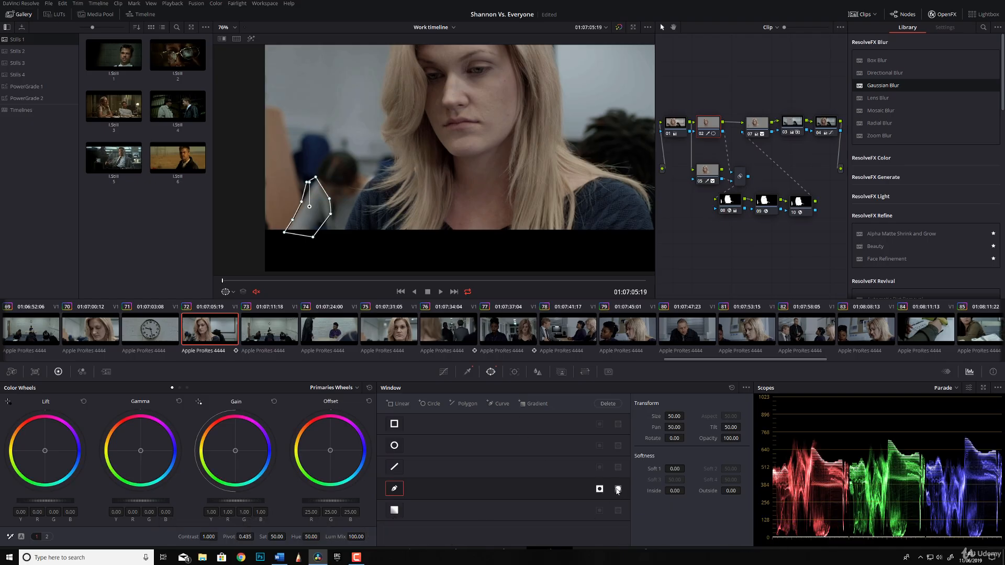
{"action": "left_click", "coordinate": [598, 489]}
{"action": "left_click", "coordinate": [618, 490]}
{"action": "left_click", "coordinate": [600, 490]}
- Inspect the highlighted keys of node 05 and node 02 for stray areas around the background student
{"action": "left_click", "coordinate": [715, 175]}
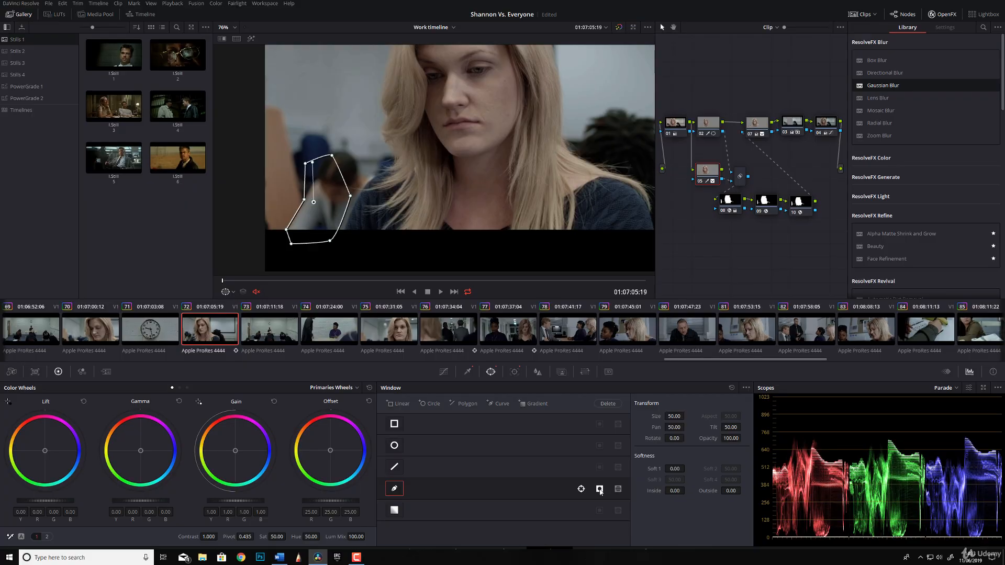
{"action": "left_click", "coordinate": [251, 39]}
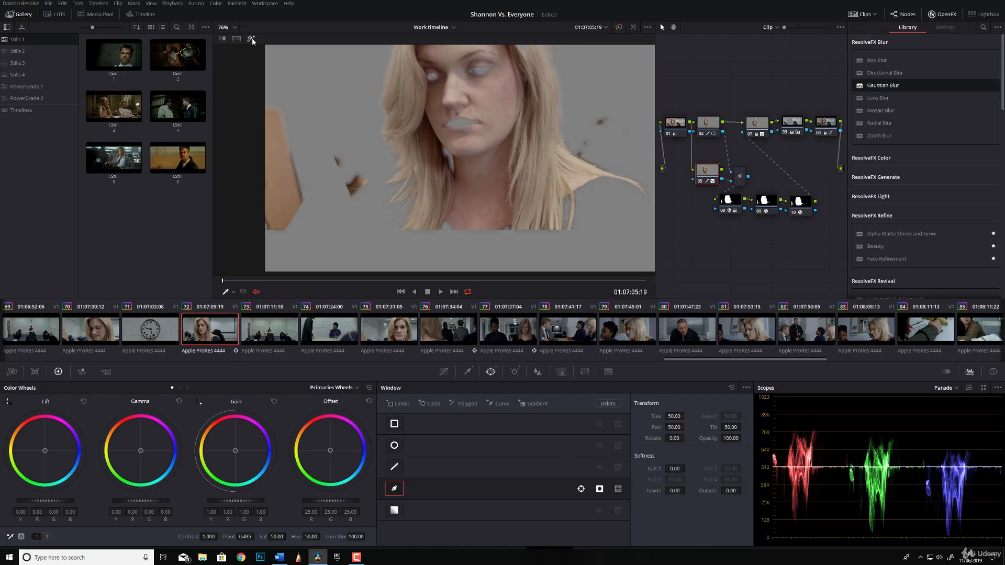
{"action": "left_click", "coordinate": [251, 39]}
{"action": "left_click", "coordinate": [706, 126]}
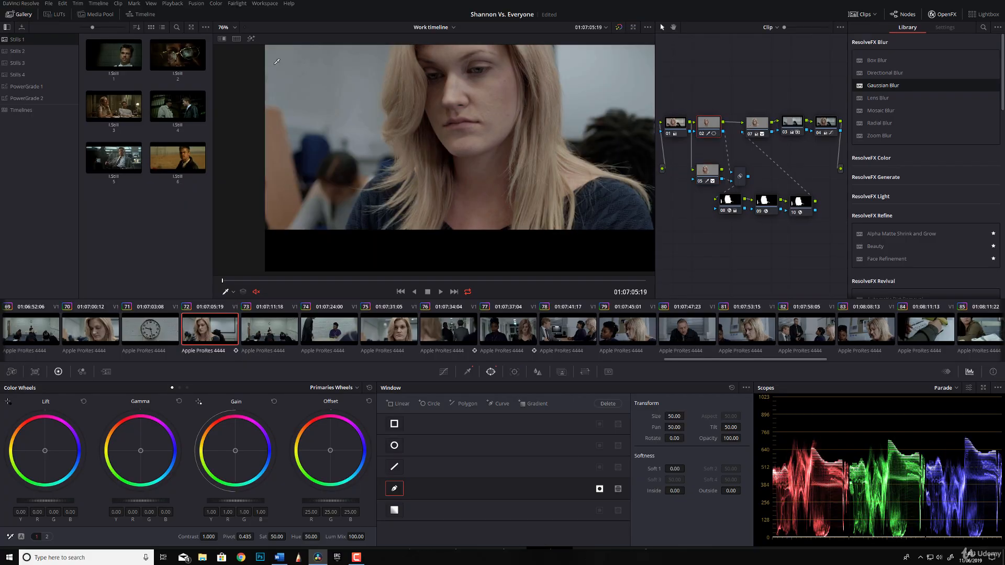
{"action": "left_click", "coordinate": [251, 39]}
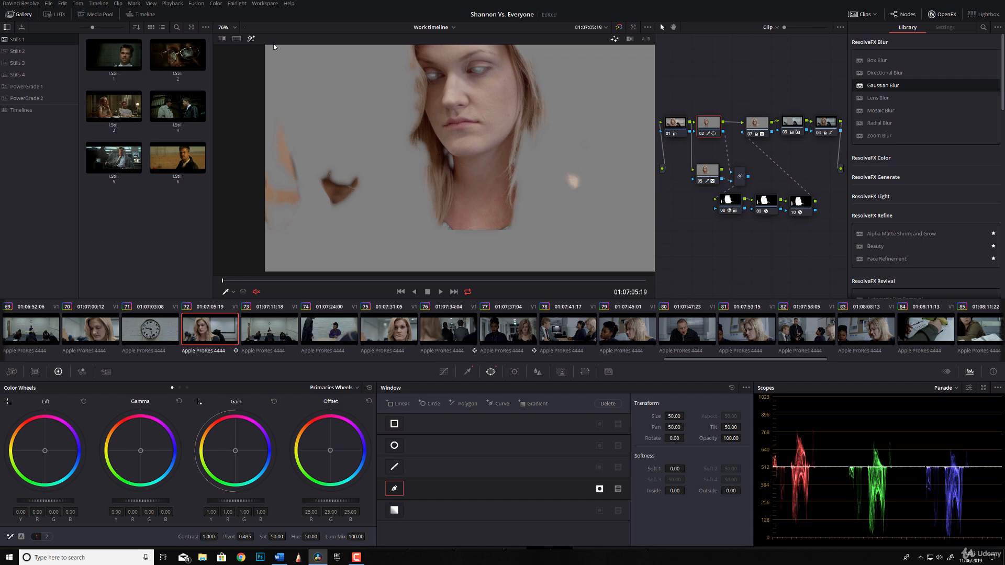
{"action": "left_click", "coordinate": [251, 39]}
- Set node 08's Closing operation to Operator Radius 3 and Repeat Operation 13 while viewing its matte
{"action": "left_click", "coordinate": [730, 202]}
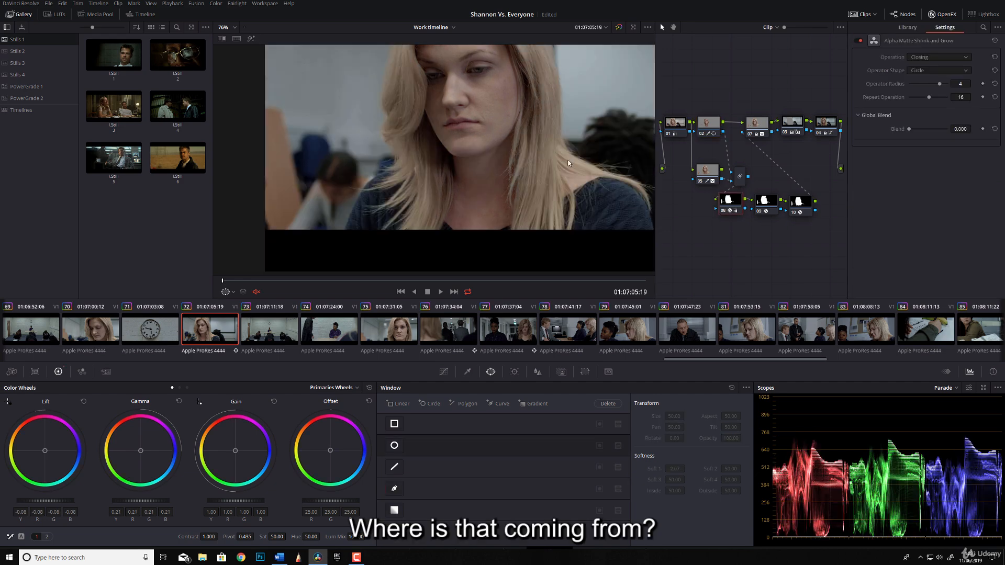
{"action": "left_click", "coordinate": [252, 39]}
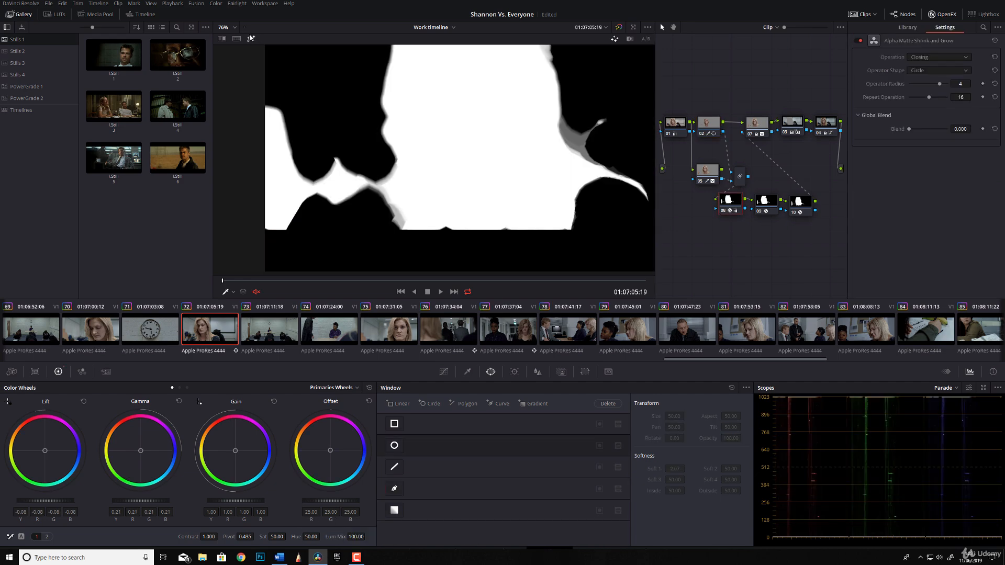
{"action": "left_click_drag", "start_coordinate": [940, 87], "coordinate": [925, 98]}
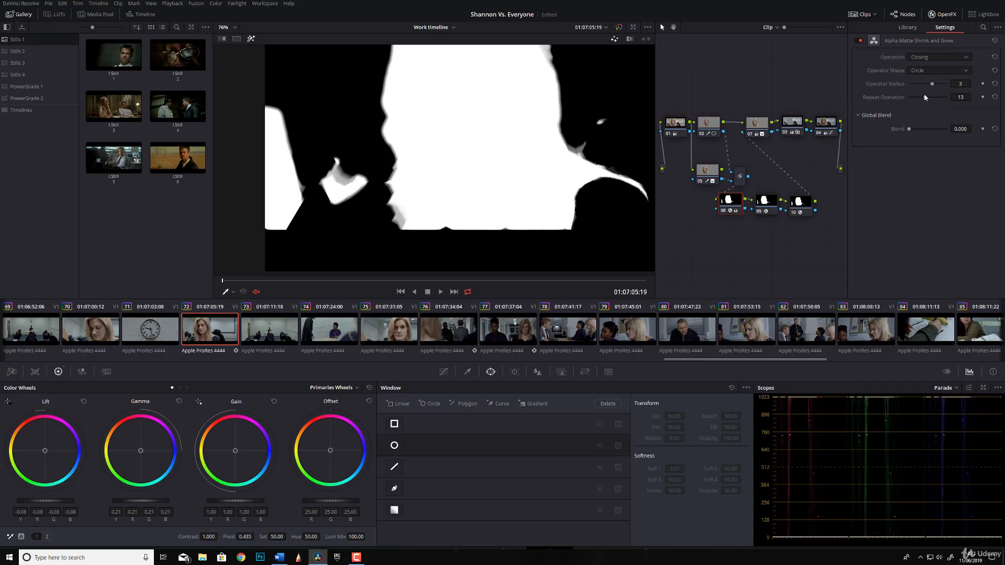
{"action": "left_click", "coordinate": [252, 39]}
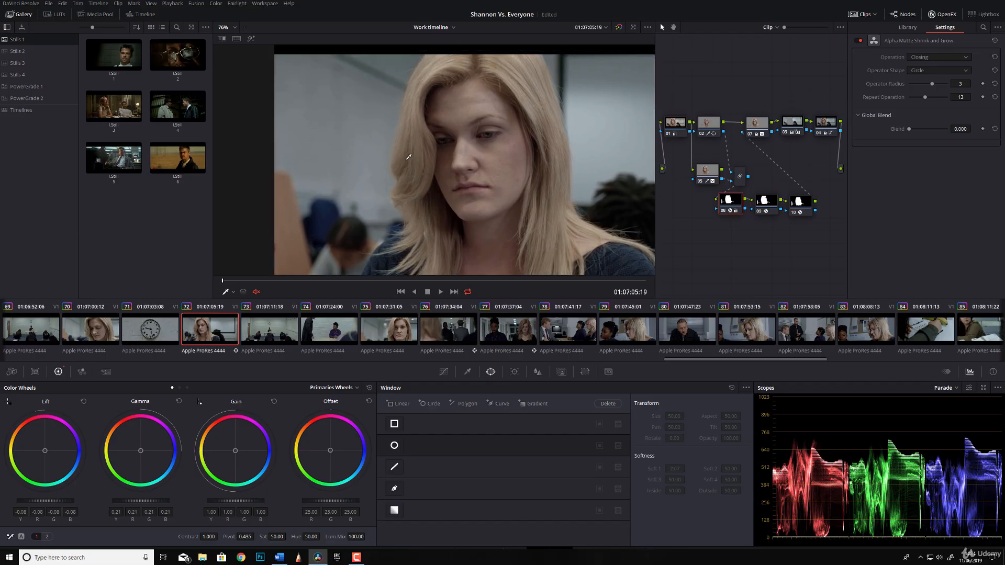
- Track node 02's inverted window forward from the start of the clip
{"action": "mouse_move", "coordinate": [404, 160]}
{"action": "left_mouse_down"}
{"action": "mouse_move", "coordinate": [404, 145]}
{"action": "mouse_move", "coordinate": [394, 158]}
{"action": "left_mouse_up"}
{"action": "left_click", "coordinate": [710, 126]}
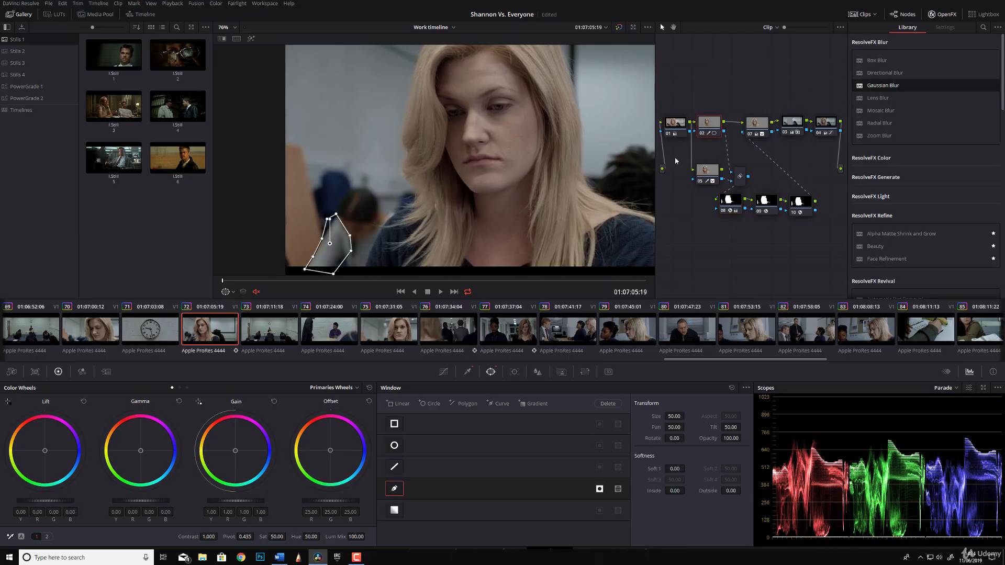
{"action": "left_click", "coordinate": [514, 372]}
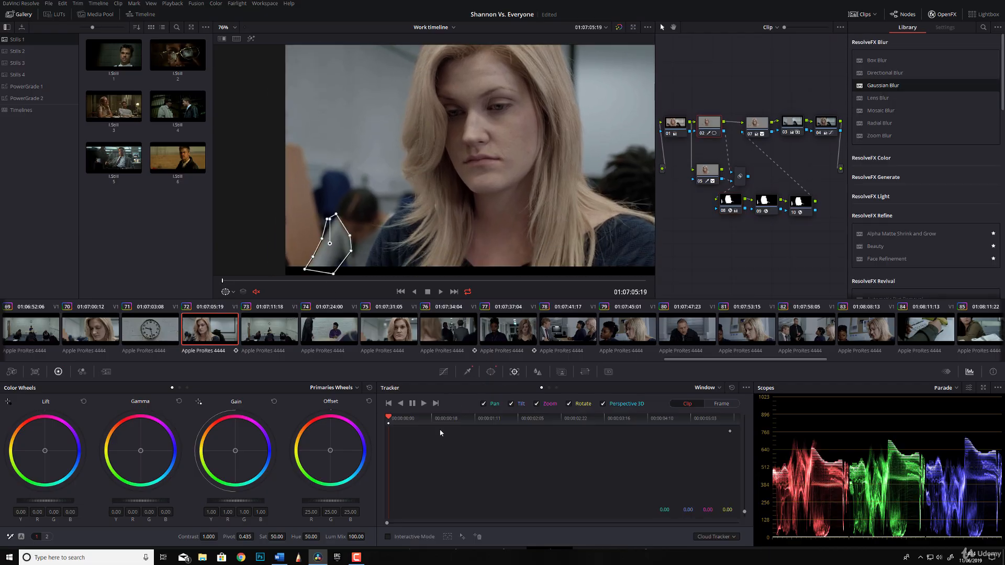
{"action": "left_click", "coordinate": [423, 403]}
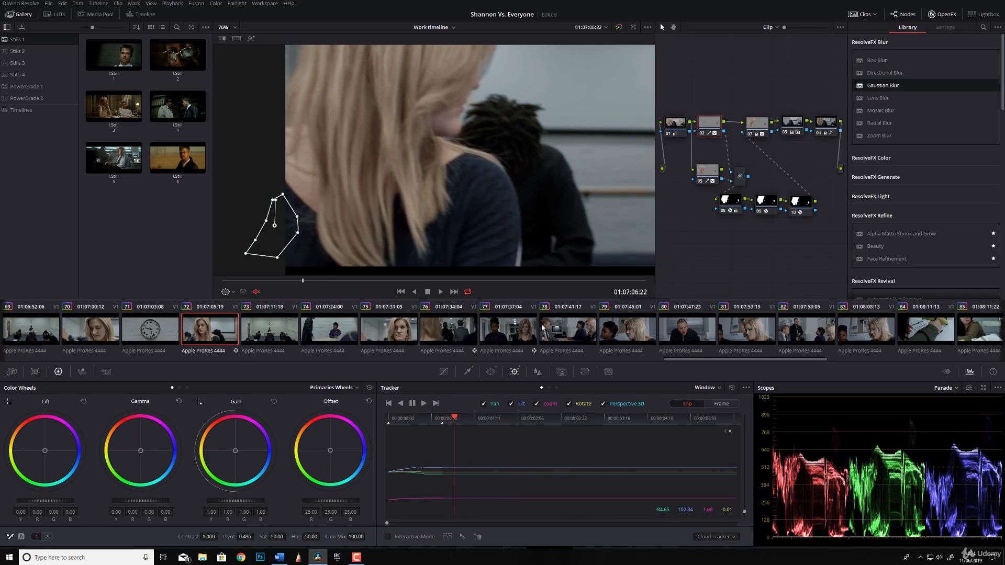
- Keyframe node 05's window at 01:07:06:22 and move it clear of the image edge on the following frame
{"action": "left_click", "coordinate": [708, 173]}
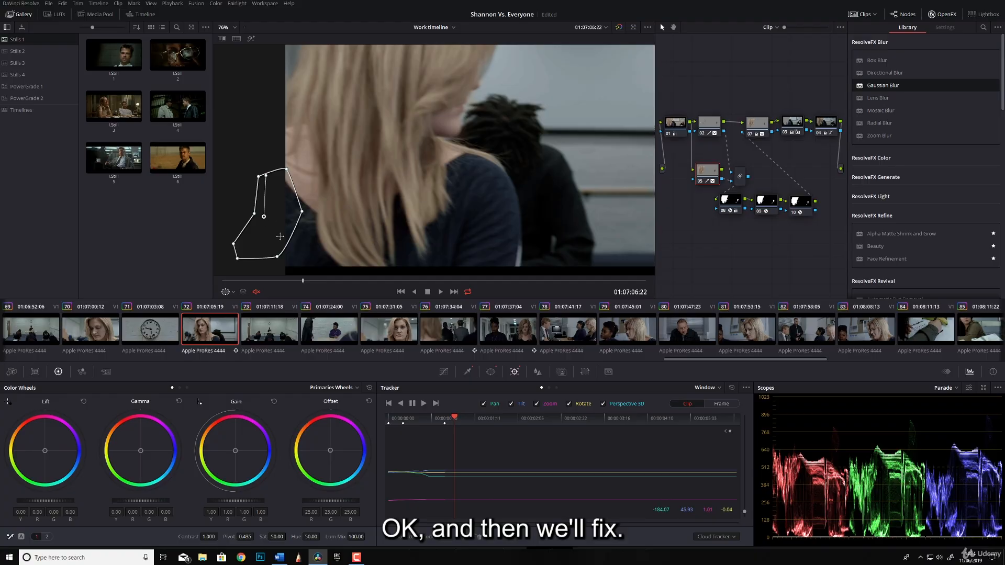
{"action": "left_click_drag", "start_coordinate": [262, 217], "coordinate": [264, 214]}
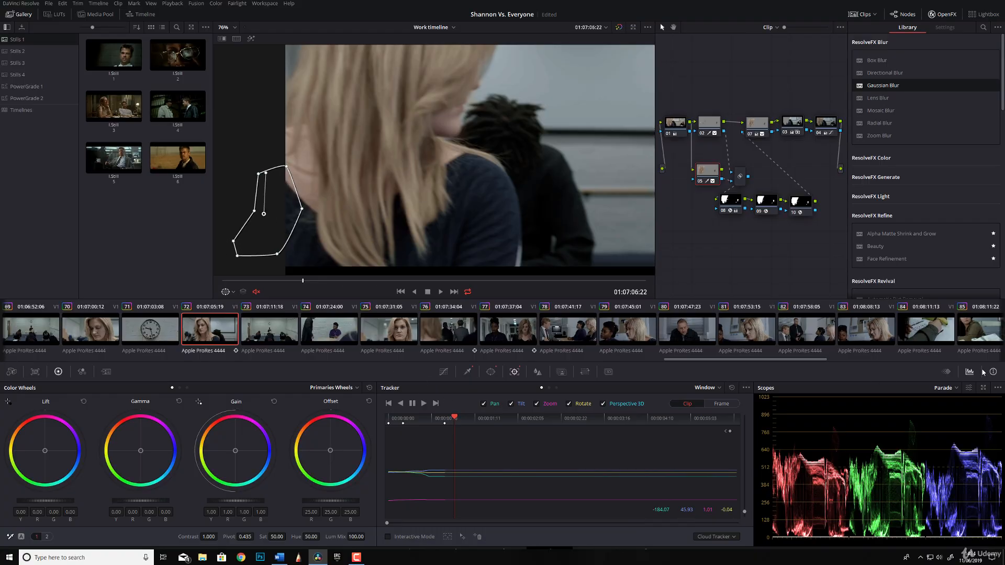
{"action": "left_click", "coordinate": [947, 372]}
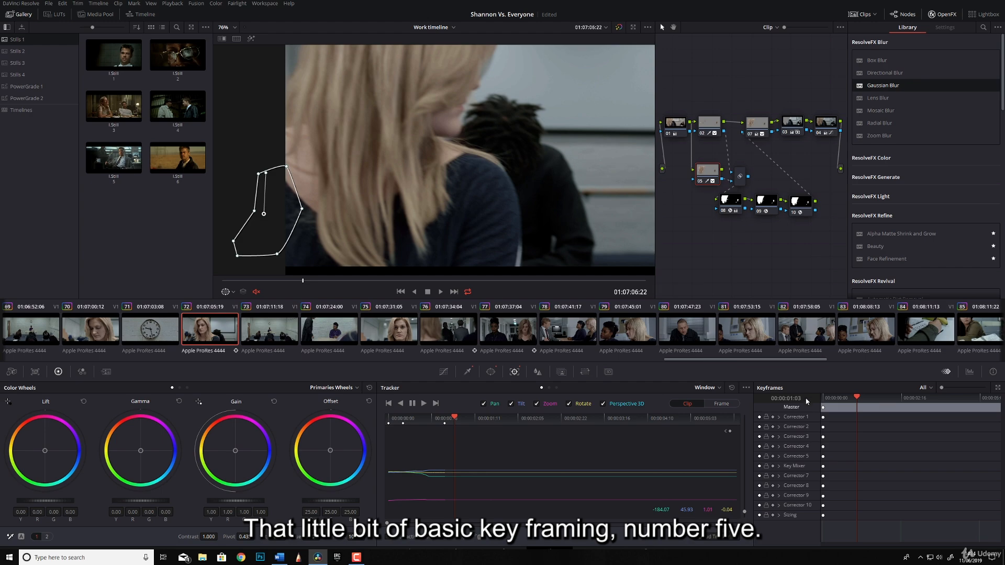
{"action": "left_click", "coordinate": [773, 456]}
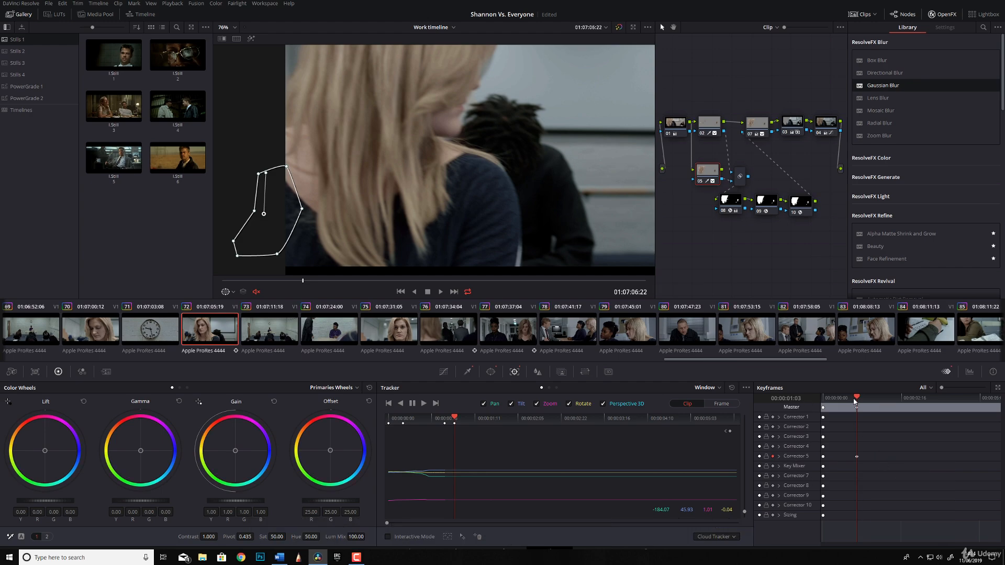
{"action": "key", "text": "Right"}
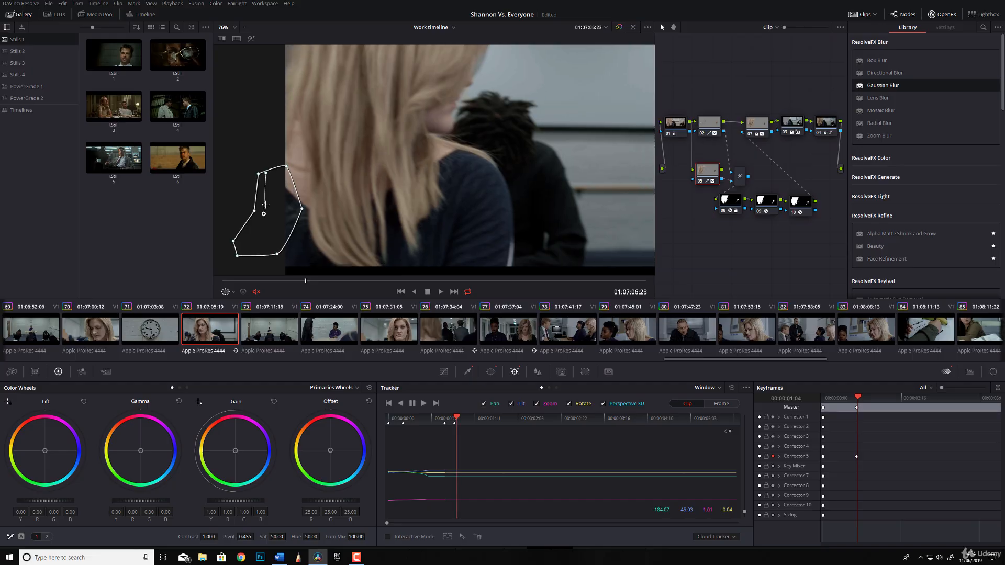
{"action": "left_click_drag", "start_coordinate": [263, 213], "coordinate": [236, 218]}
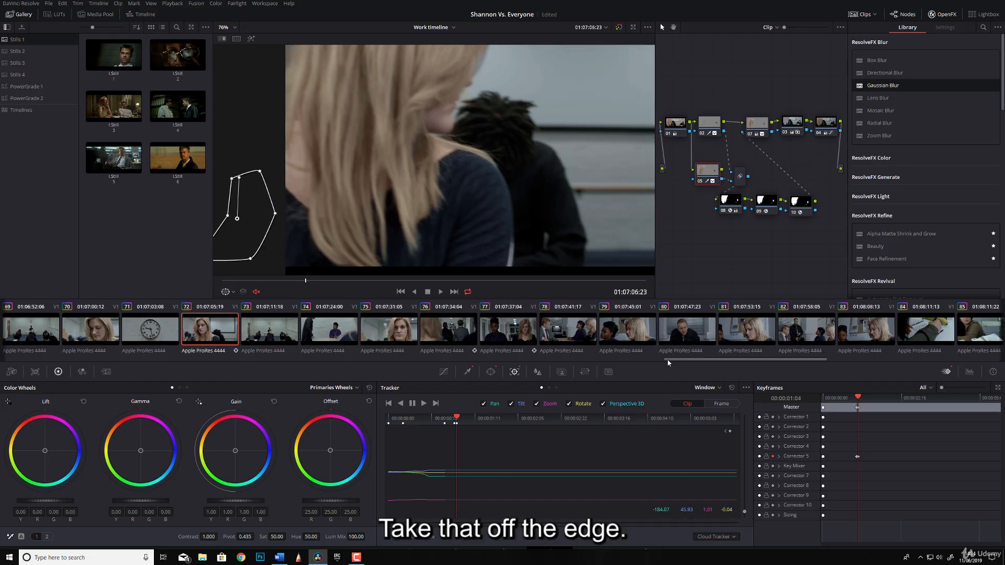
- Keyframe node 02's window at 01:07:06:23 and move it clear of the image edge at 01:07:07:00
{"action": "left_click", "coordinate": [710, 123]}
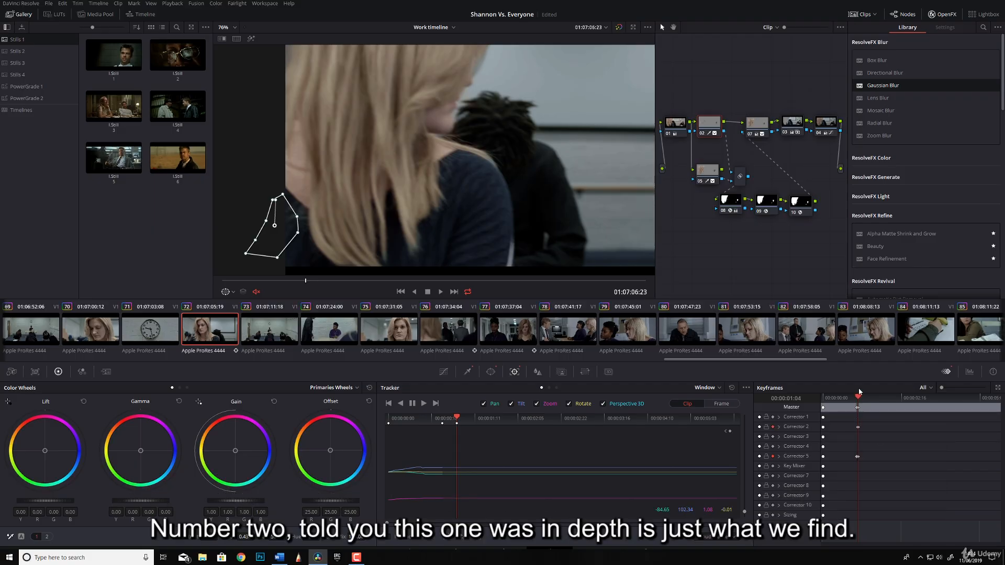
{"action": "left_click", "coordinate": [860, 407]}
{"action": "left_click_drag", "start_coordinate": [275, 225], "coordinate": [229, 225]}
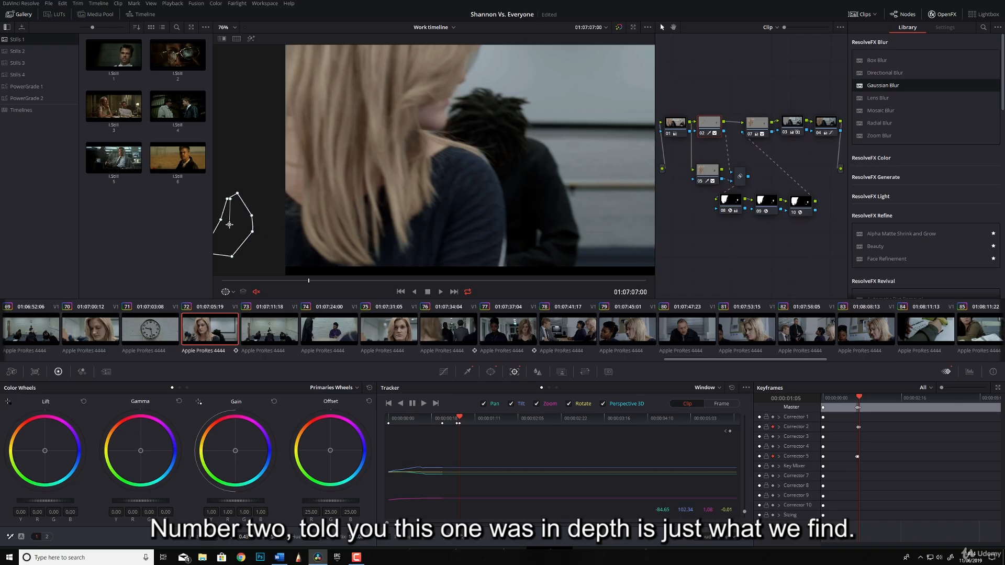
- Return to the start of the clip and play it with the whole frame in view to review the key
{"action": "mouse_move", "coordinate": [310, 278]}
{"action": "left_mouse_down"}
{"action": "mouse_move", "coordinate": [228, 276]}
{"action": "mouse_move", "coordinate": [303, 275]}
{"action": "left_mouse_up"}
{"action": "left_click_drag", "start_coordinate": [308, 279], "coordinate": [204, 265]}
{"action": "scroll", "coordinate": [567, 178], "scroll_direction": "down", "scroll_amount": 2}
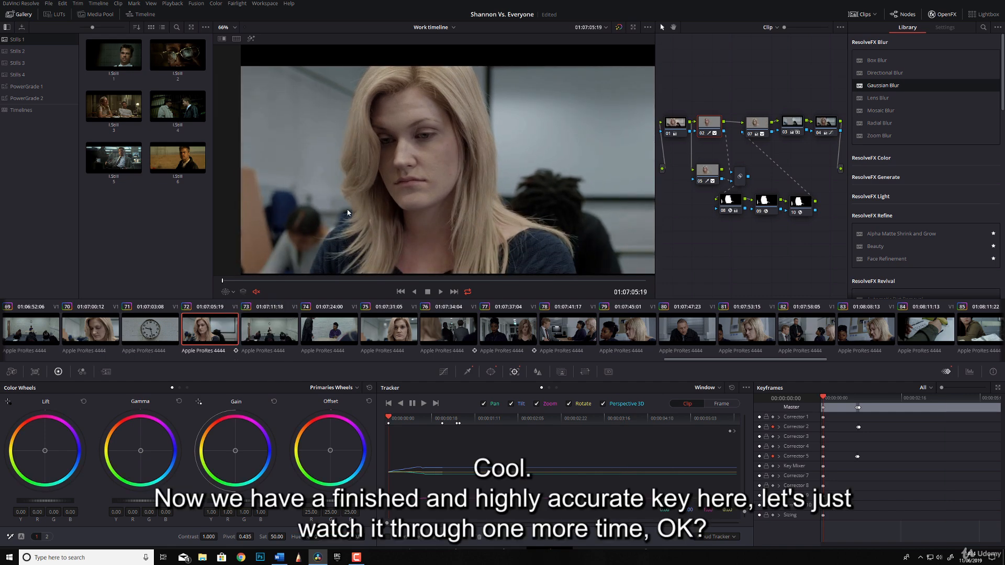
{"action": "scroll", "coordinate": [384, 147], "scroll_direction": "down", "scroll_amount": 1}
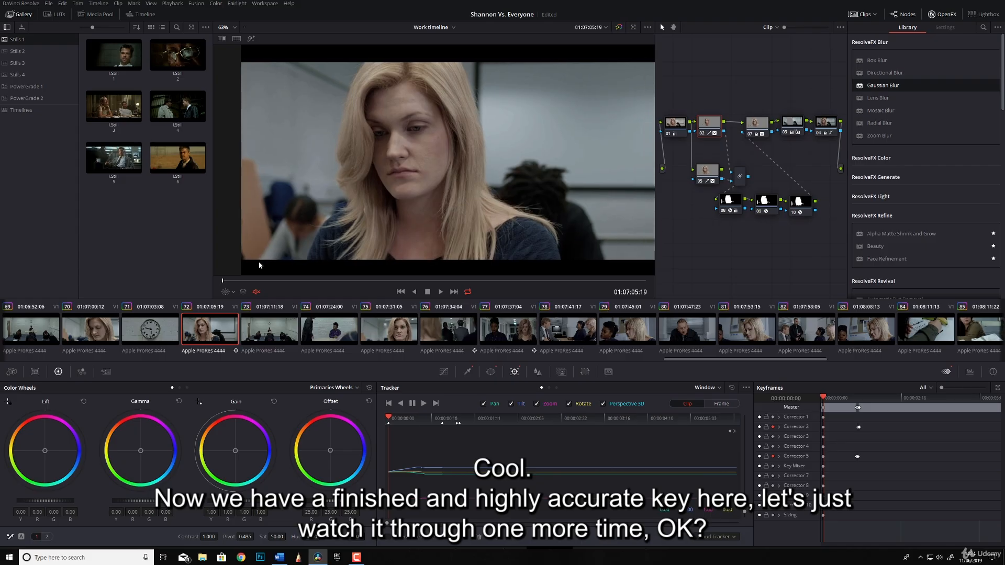
{"action": "key", "text": "space"}
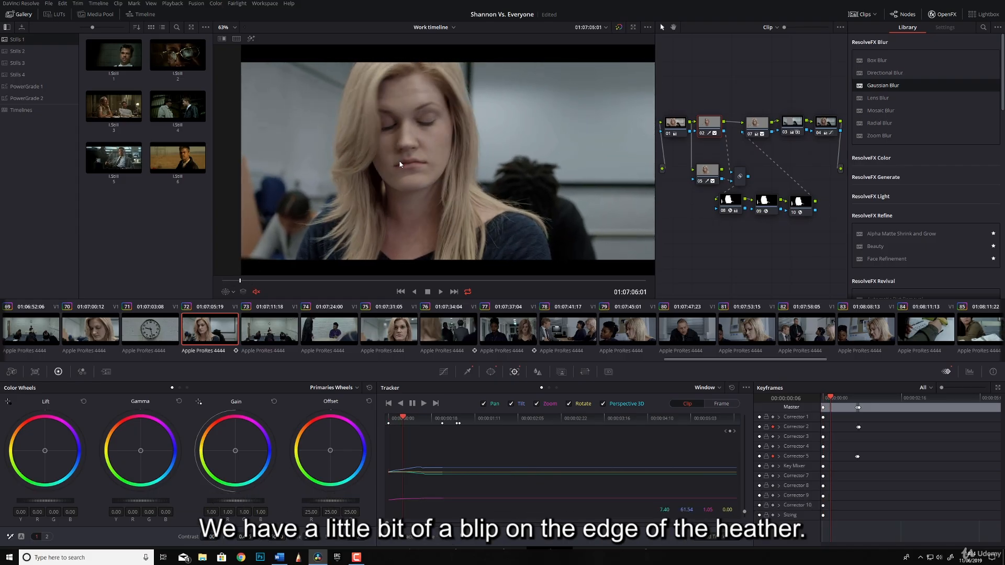
- Set node 05's qualifier to Saturation Low 1.6 and Luminance Low 51.6 at 01:07:06:01 using the highlight view
{"action": "left_click", "coordinate": [706, 171]}
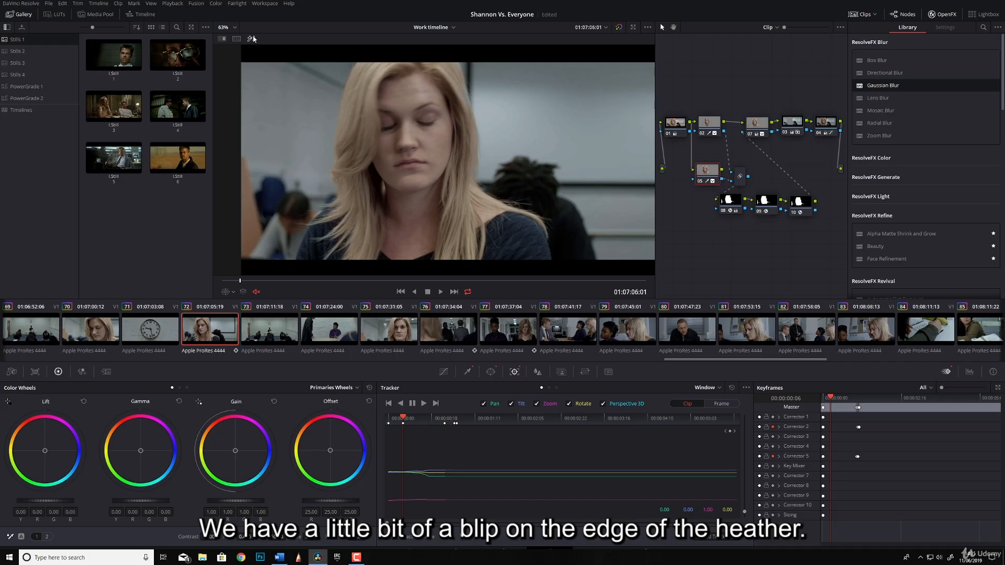
{"action": "left_click", "coordinate": [251, 38]}
{"action": "left_click", "coordinate": [469, 372]}
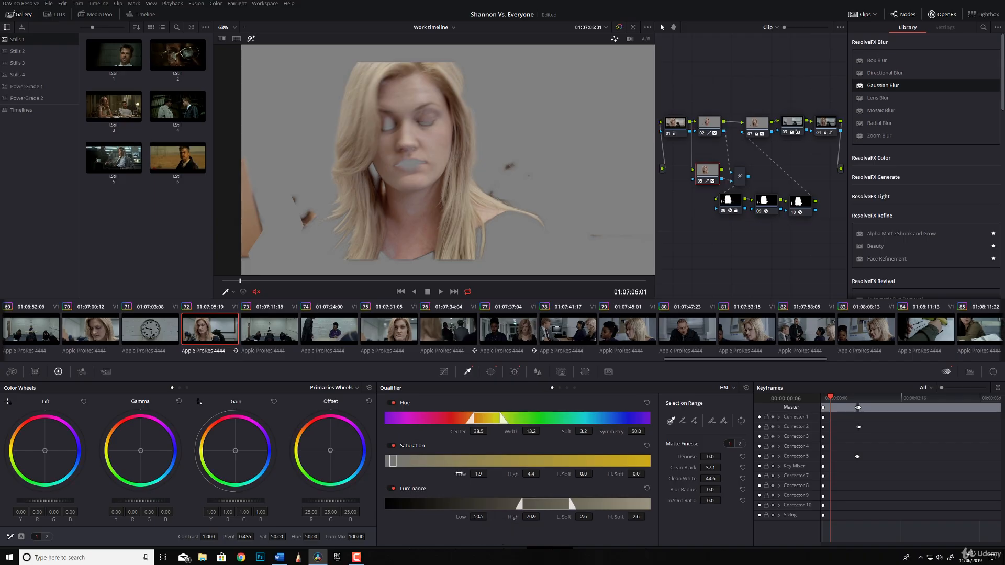
{"action": "left_click_drag", "start_coordinate": [461, 474], "coordinate": [489, 474]}
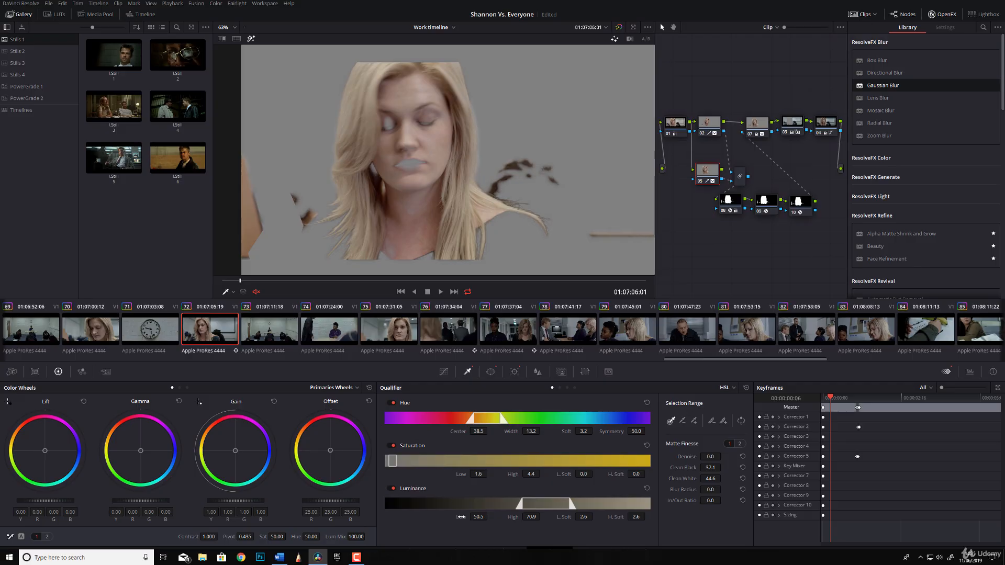
{"action": "left_click_drag", "start_coordinate": [461, 517], "coordinate": [464, 516]}
{"action": "left_click", "coordinate": [251, 39]}
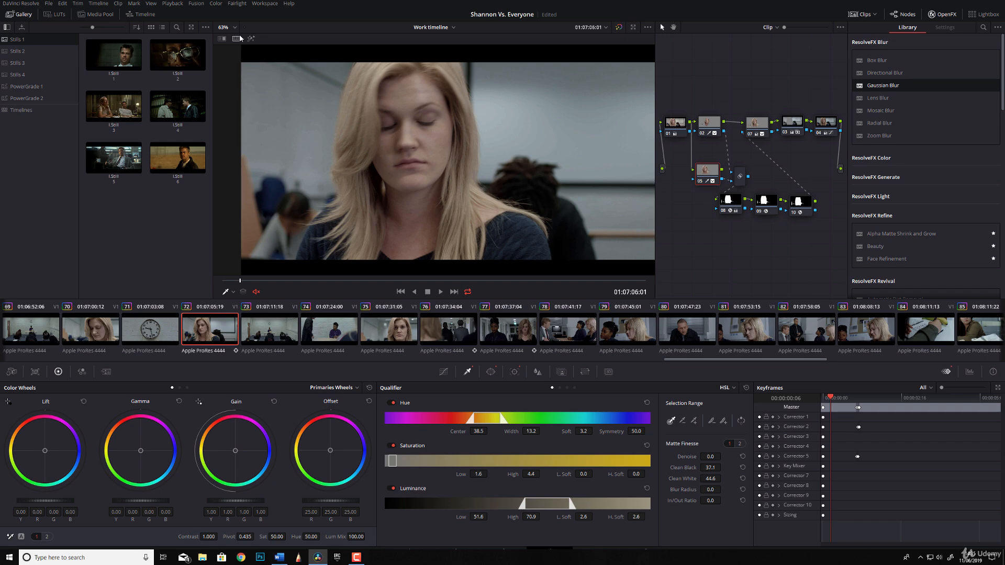
- Return to the start of the clip and combine nodes 02, 05, 07, 08, 09, 10 and the key mixer into one compound node
{"action": "left_click_drag", "start_coordinate": [246, 283], "coordinate": [187, 264]}
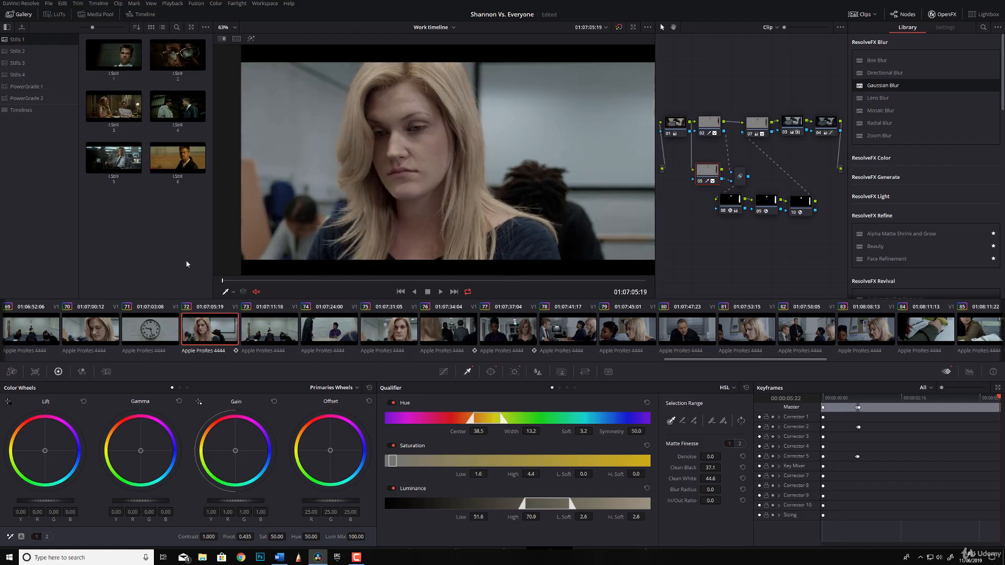
{"action": "scroll", "coordinate": [519, 141], "scroll_direction": "down", "scroll_amount": 1}
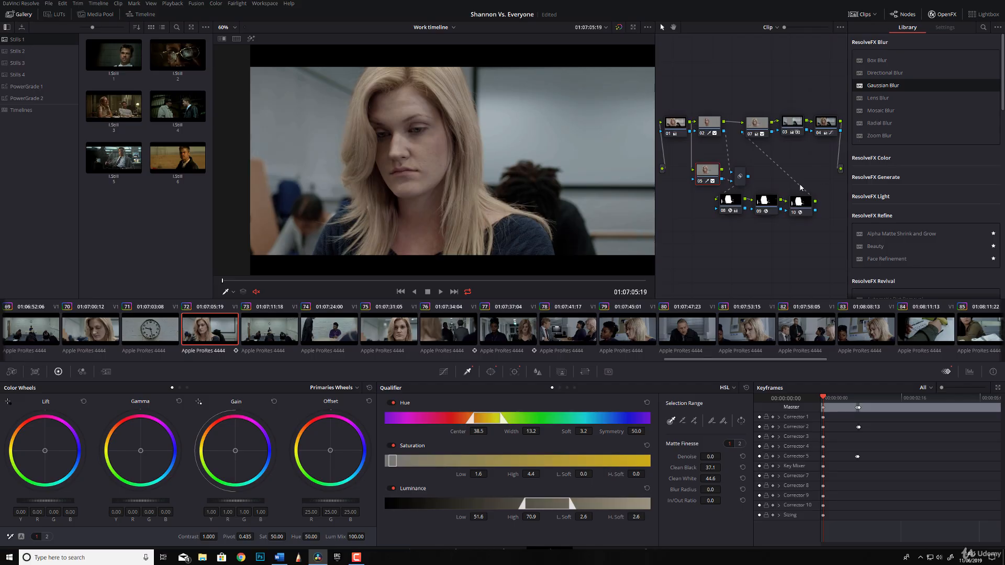
{"action": "left_click_drag", "start_coordinate": [762, 127], "coordinate": [764, 126]}
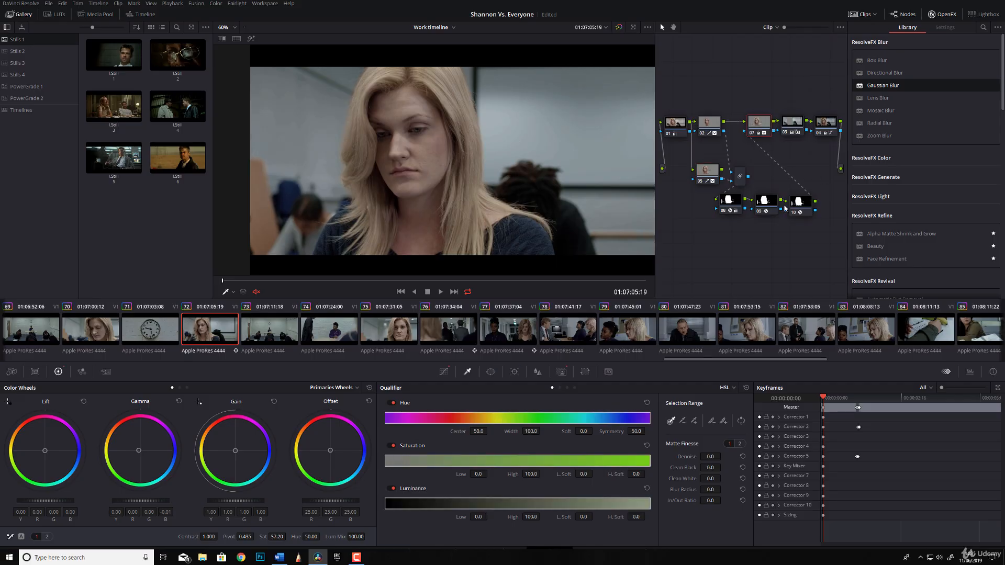
{"action": "left_click_drag", "start_coordinate": [796, 207], "coordinate": [797, 203]}
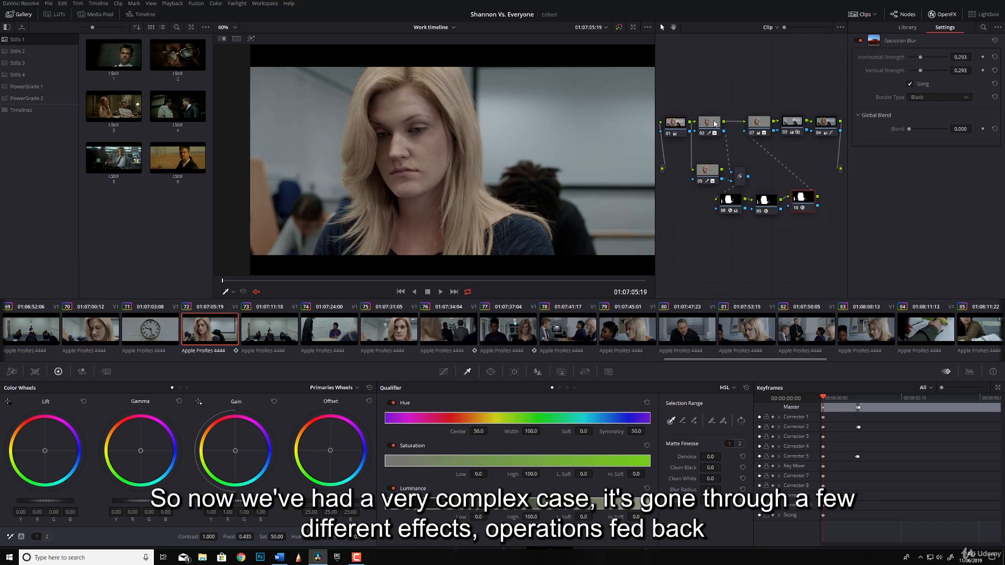
{"action": "left_click_drag", "start_coordinate": [740, 177], "coordinate": [741, 170]}
{"action": "left_click", "coordinate": [773, 205]}
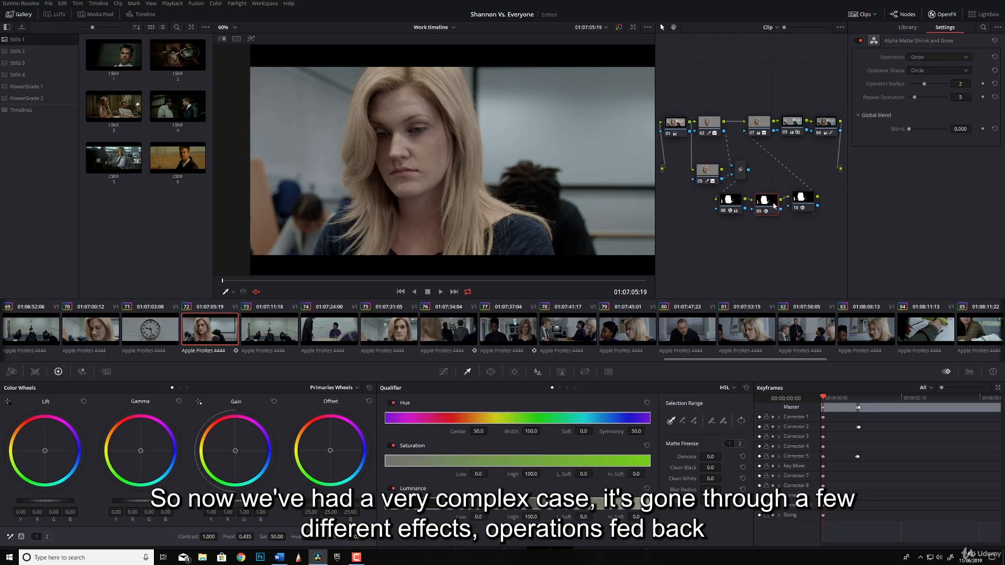
{"action": "left_click", "coordinate": [805, 204]}
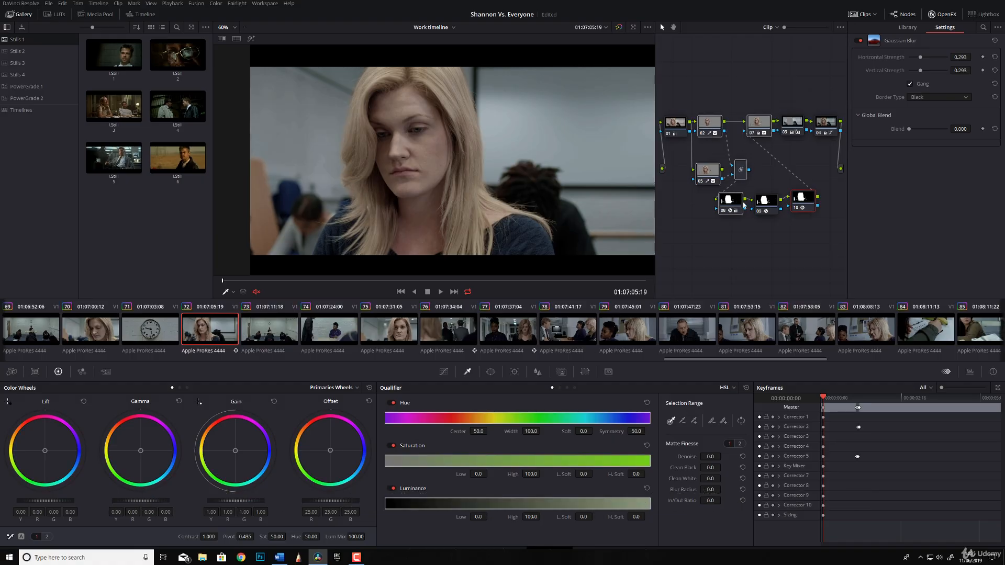
{"action": "right_click", "coordinate": [722, 130]}
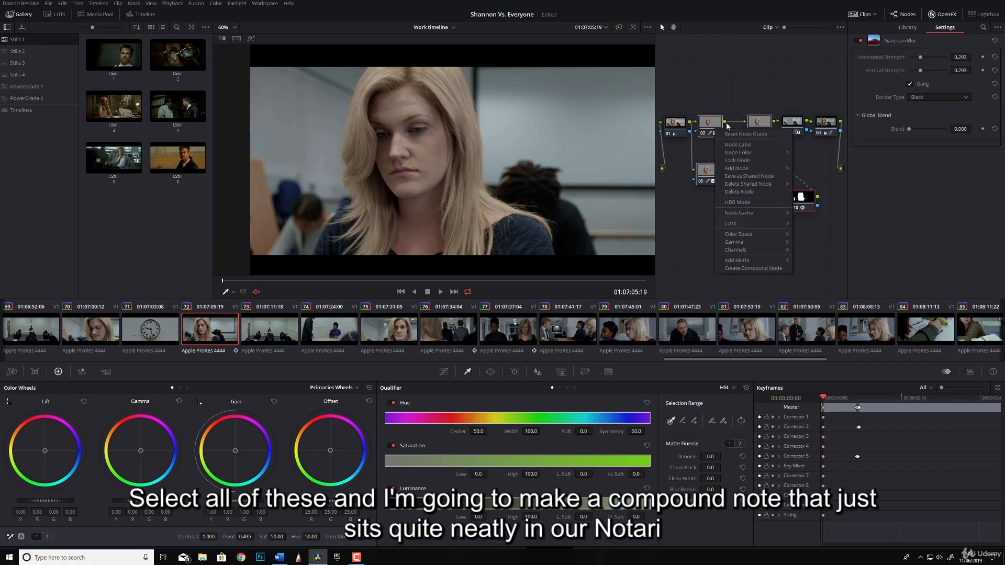
{"action": "mouse_move", "coordinate": [763, 171]}
{"action": "left_click", "coordinate": [754, 268]}
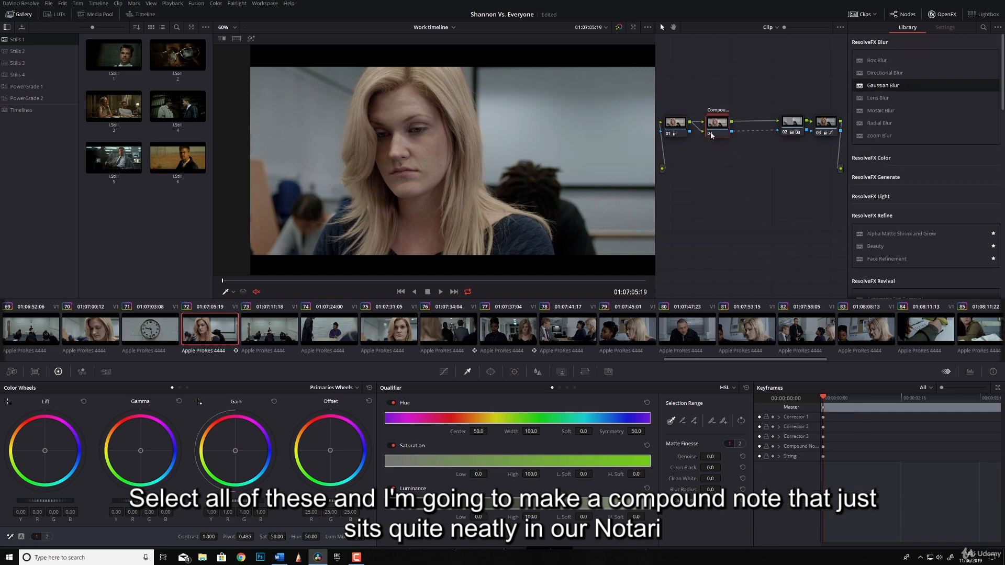
- Show the compound node's contents at 01:07:06:13 and examine the key of its inner node 02 in the highlight view
{"action": "left_click_drag", "start_coordinate": [233, 283], "coordinate": [277, 251]}
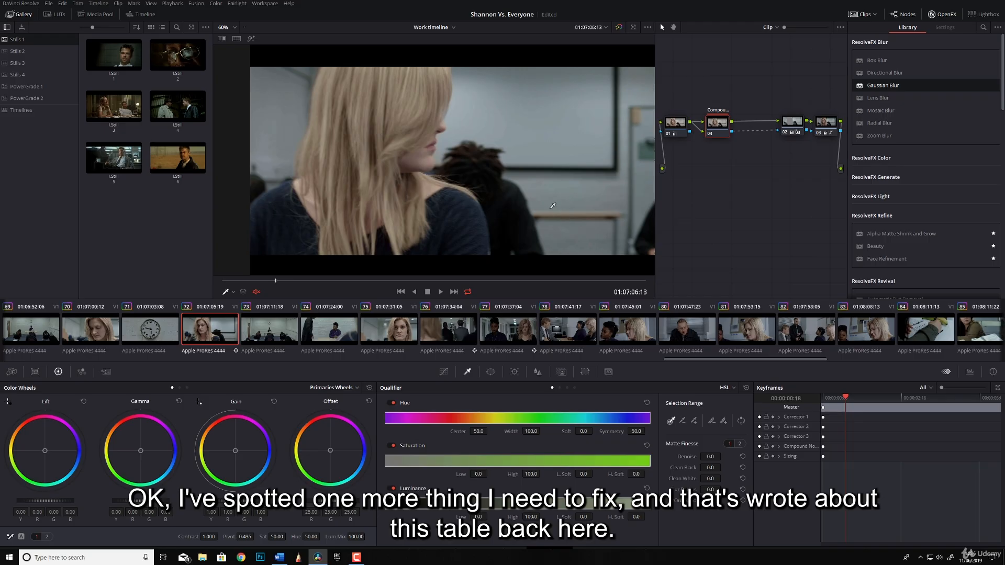
{"action": "right_click", "coordinate": [721, 128]}
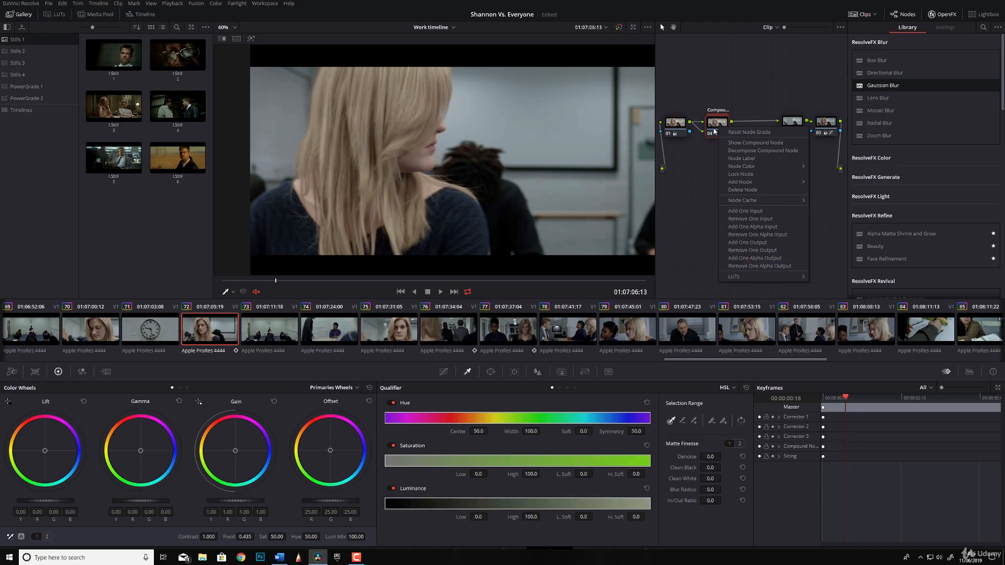
{"action": "left_click", "coordinate": [741, 144]}
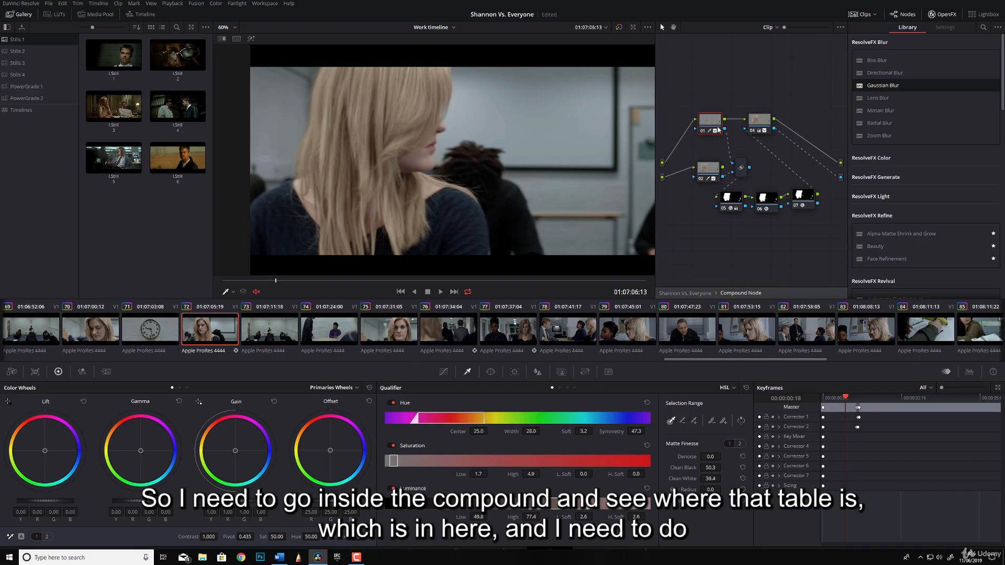
{"action": "left_click", "coordinate": [710, 176]}
{"action": "left_click", "coordinate": [251, 39]}
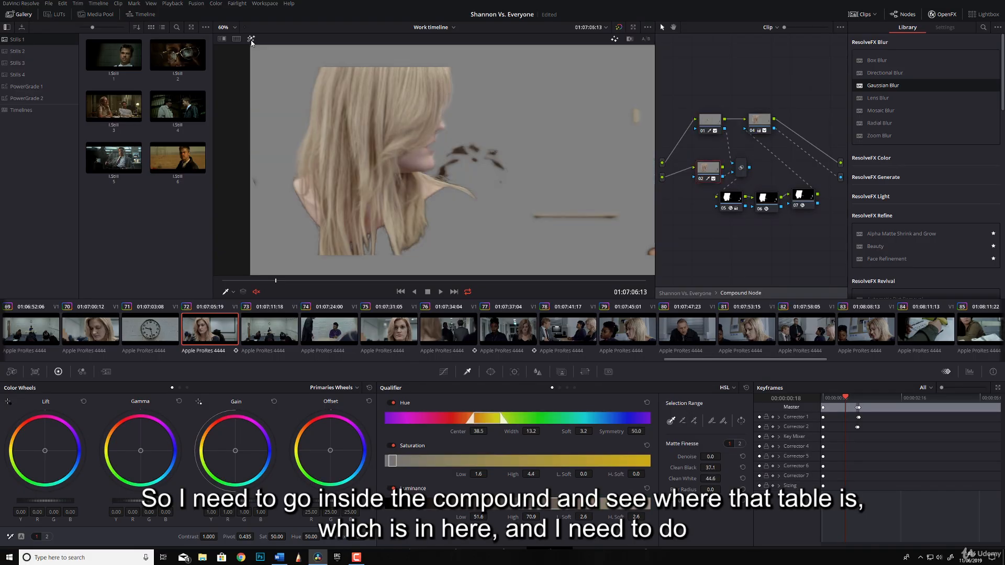
{"action": "left_click", "coordinate": [251, 39]}
- Draw a closed curve window around the background table on inner node 02 as an additional garbage window
{"action": "left_click", "coordinate": [491, 371]}
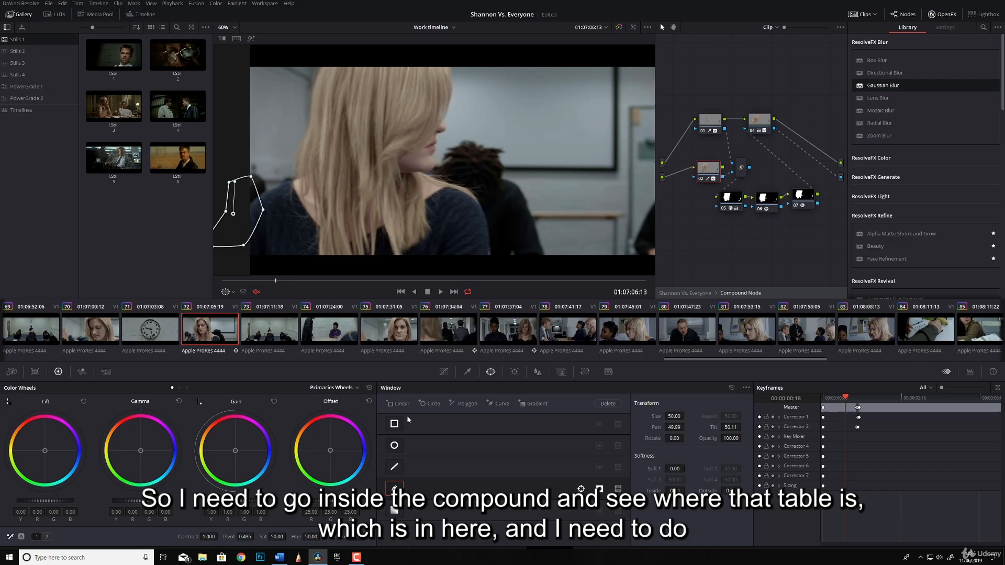
{"action": "left_click", "coordinate": [499, 403]}
{"action": "left_click", "coordinate": [532, 192]}
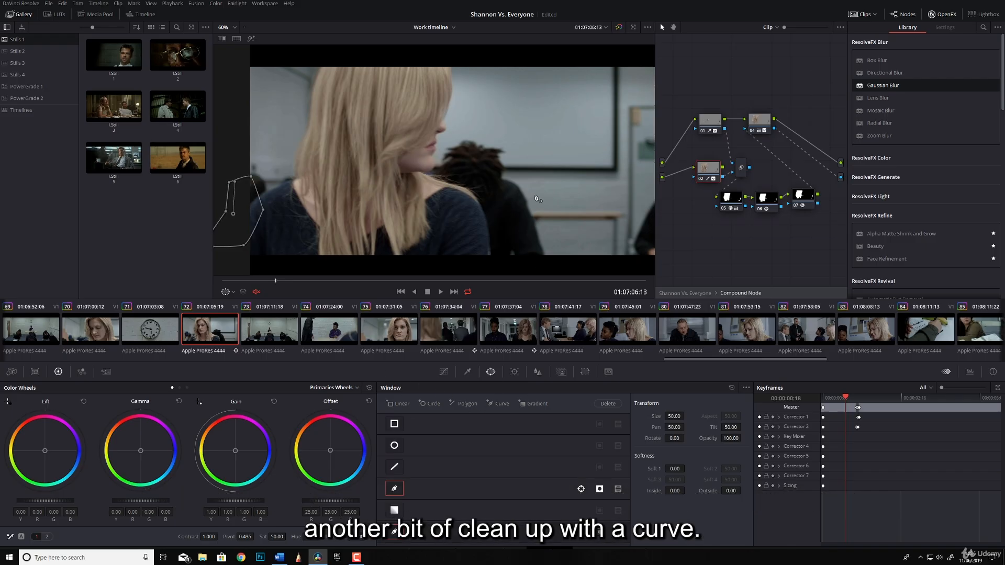
{"action": "left_click", "coordinate": [527, 221]}
{"action": "left_click", "coordinate": [609, 232]}
{"action": "left_click", "coordinate": [630, 217]}
{"action": "left_click", "coordinate": [627, 194]}
{"action": "left_click", "coordinate": [532, 191]}
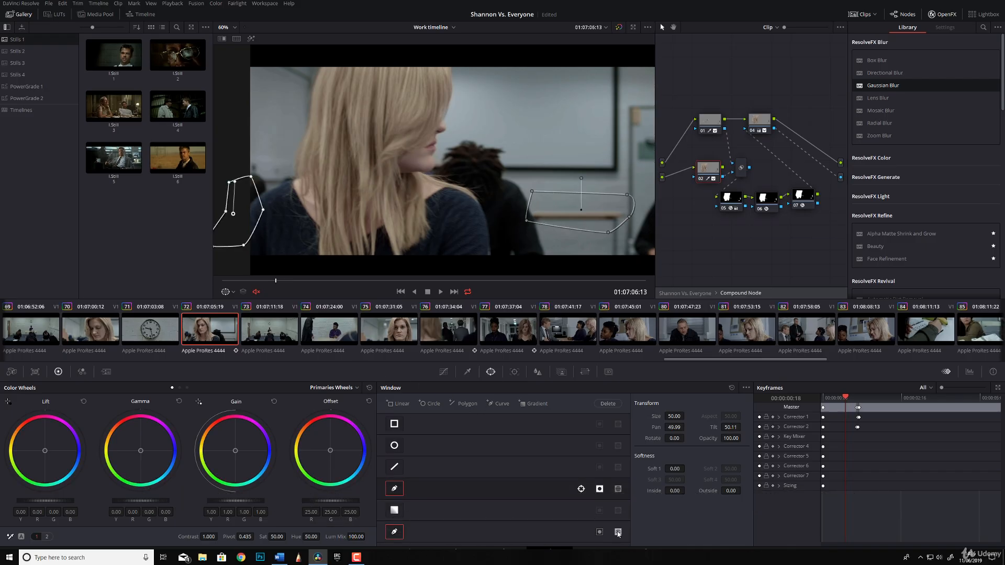
- Track the table window forward to the clip's end and in reverse to its start, and turn off the viewer overlay
{"action": "left_click", "coordinate": [513, 373]}
{"action": "left_click", "coordinate": [424, 404]}
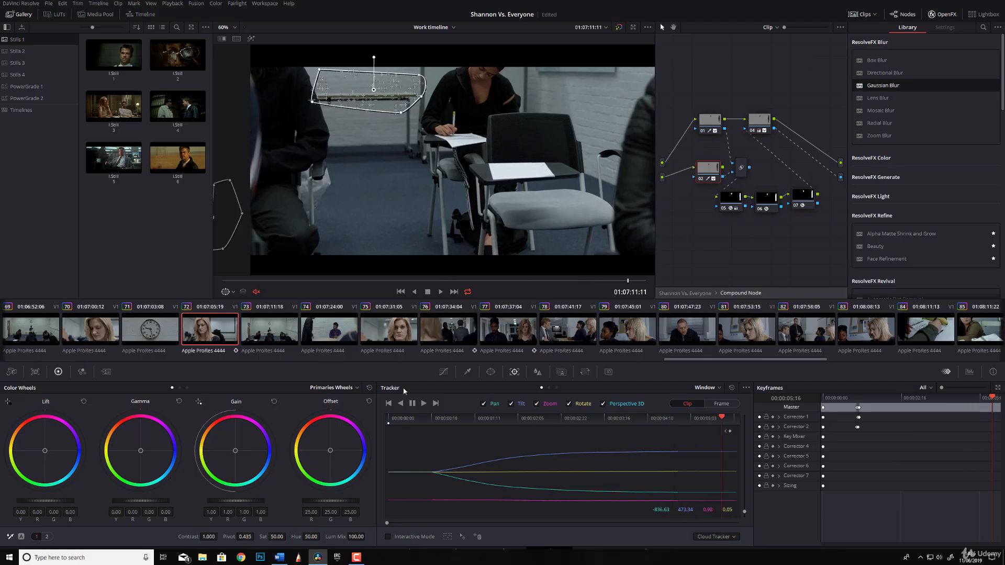
{"action": "left_click", "coordinate": [432, 419]}
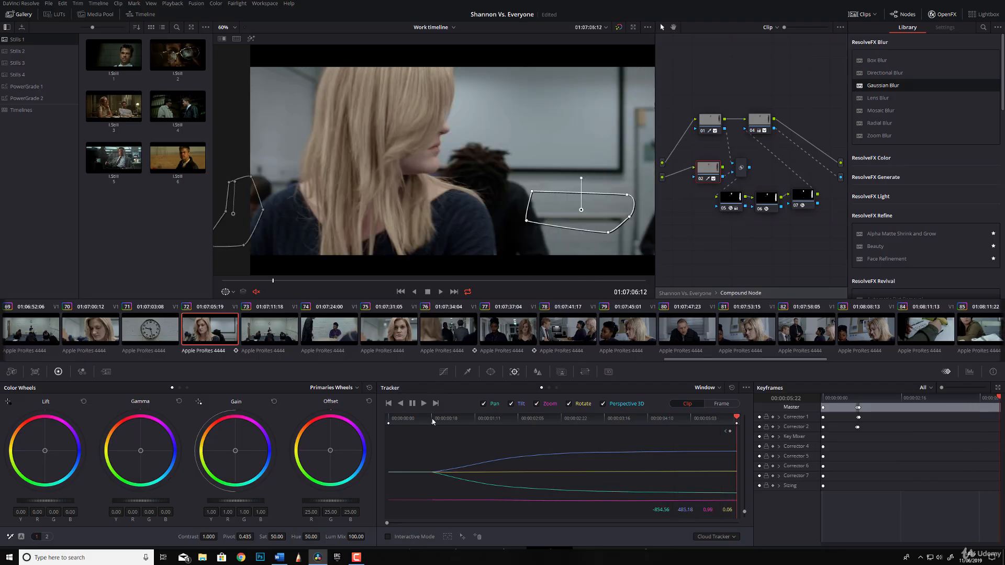
{"action": "left_click", "coordinate": [401, 404]}
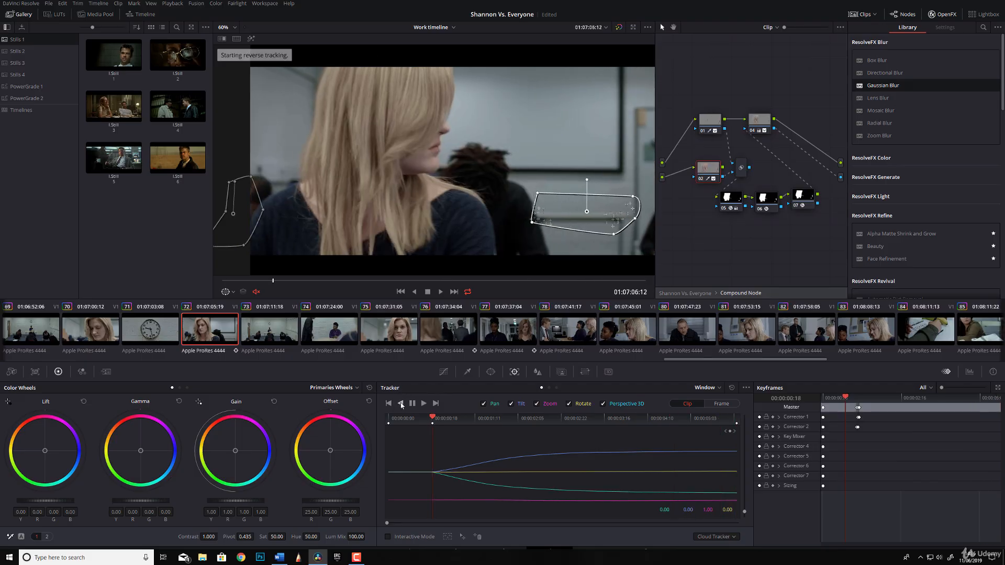
{"action": "left_click", "coordinate": [233, 292]}
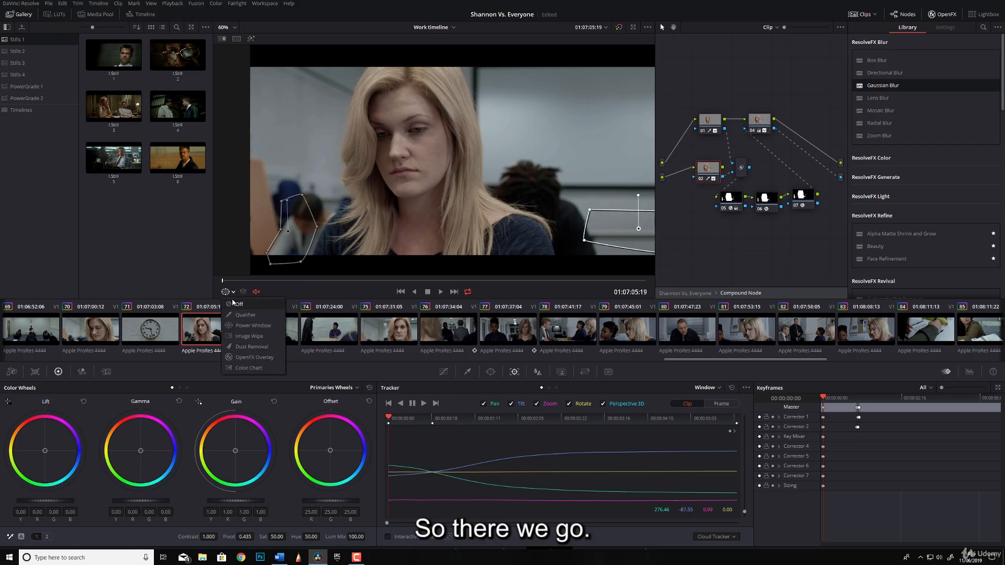
{"action": "left_click", "coordinate": [241, 302]}
- Return to the clip's main node graph and label the compound node "Skin Key and grade"
{"action": "left_click", "coordinate": [686, 293]}
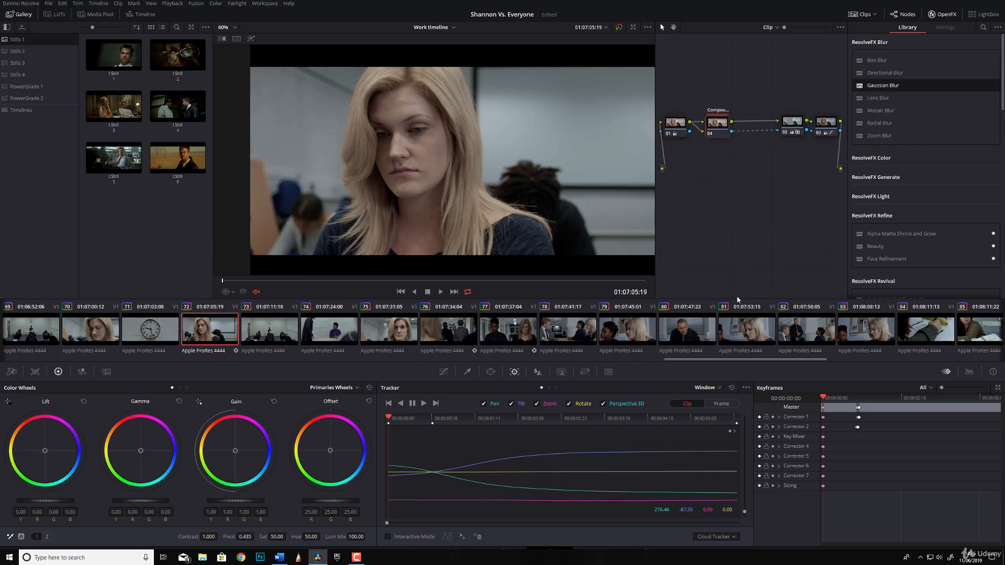
{"action": "right_click", "coordinate": [725, 128]}
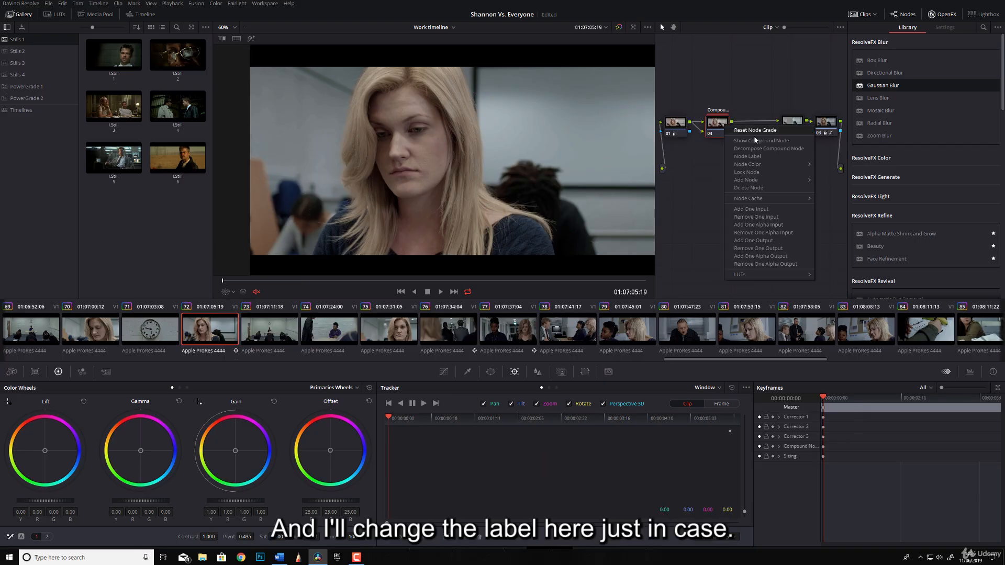
{"action": "left_click", "coordinate": [765, 152]}
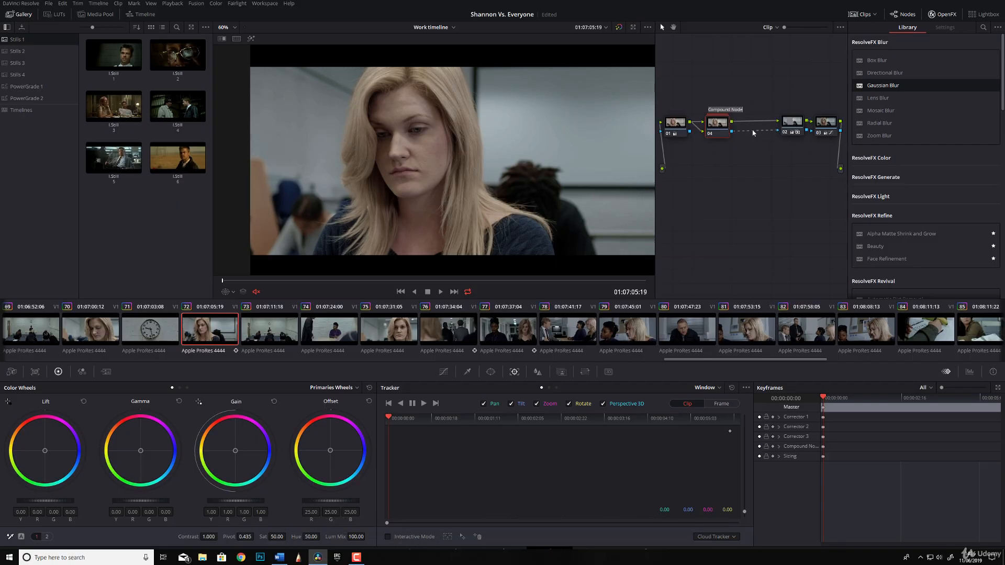
{"action": "type", "text": "Skin Key and grade"}
{"action": "key", "text": "Return"}
- Play the clip with looping turned off to review the finished key and grade
{"action": "scroll", "coordinate": [491, 181], "scroll_direction": "down", "scroll_amount": 2}
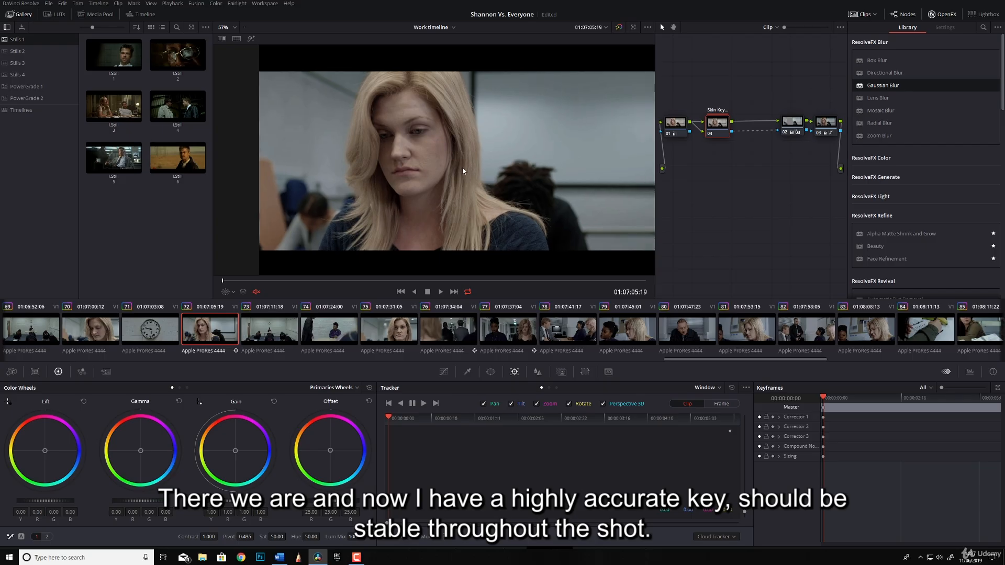
{"action": "left_click", "coordinate": [441, 292]}
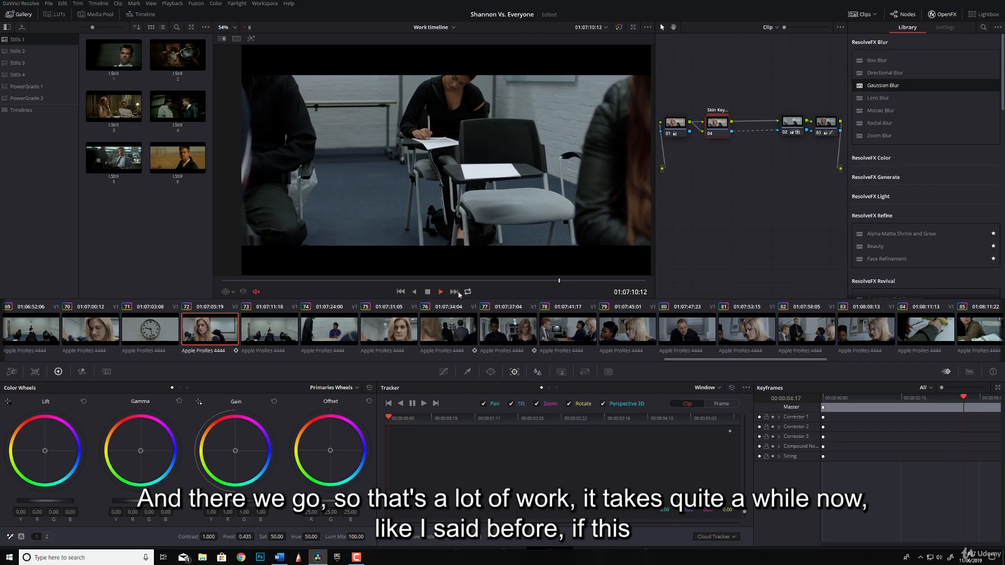
{"action": "left_click", "coordinate": [468, 292]}
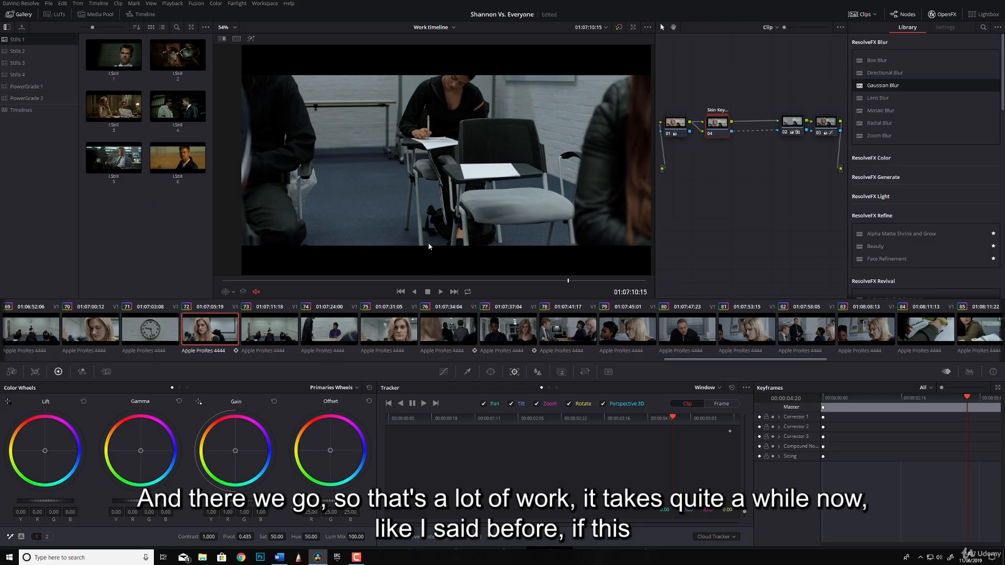
{"action": "scroll", "coordinate": [428, 247], "scroll_direction": "down", "scroll_amount": 1}
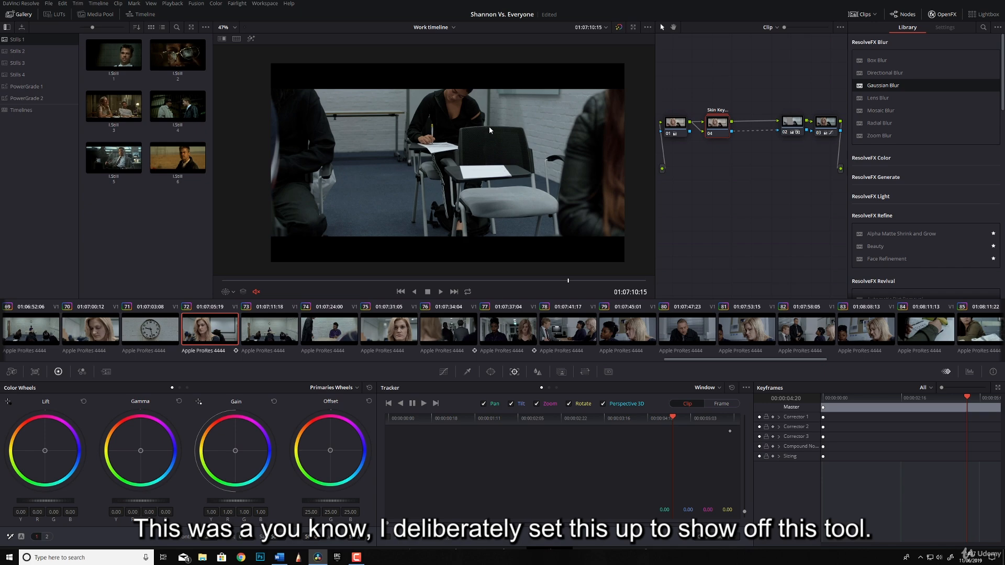
- Apply the ResolveFX Sharpen effect to node 01 of the close-up clip and show the face enlarged in the full-size viewer
{"action": "scroll", "coordinate": [403, 146], "scroll_direction": "down", "scroll_amount": 1}
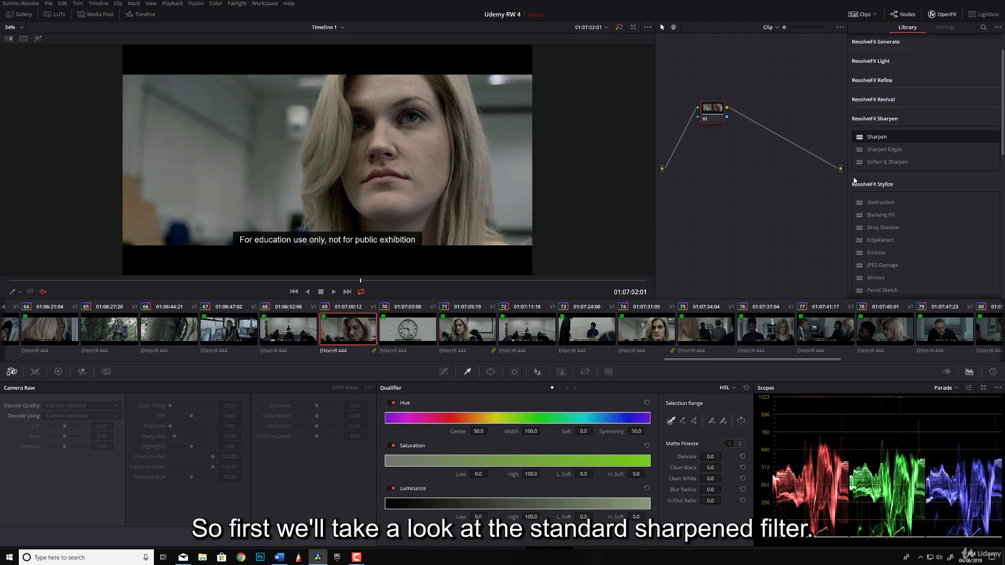
{"action": "left_click_drag", "start_coordinate": [864, 138], "coordinate": [716, 117]}
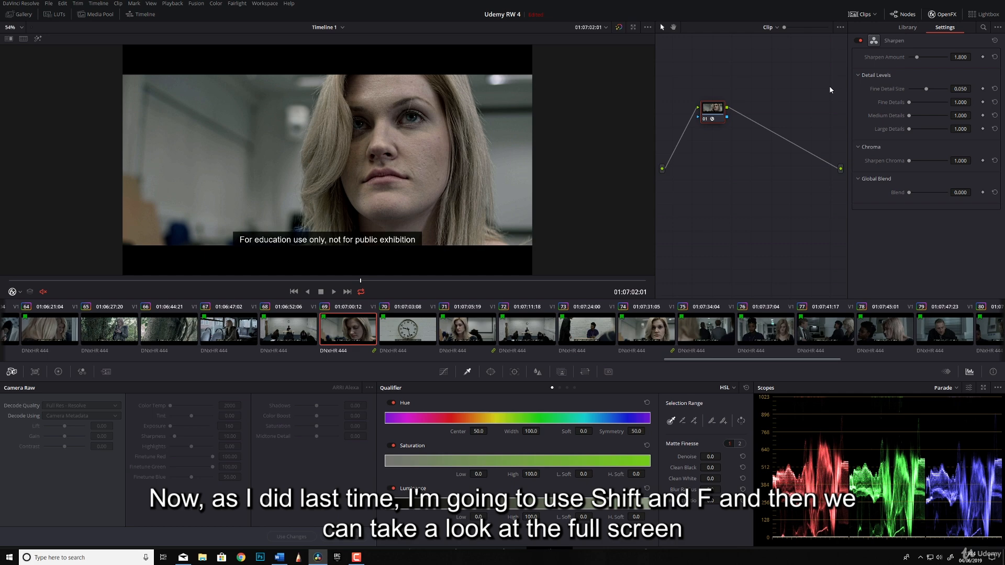
{"action": "key", "text": "shift+f"}
{"action": "scroll", "coordinate": [558, 231], "scroll_direction": "up", "scroll_amount": 5}
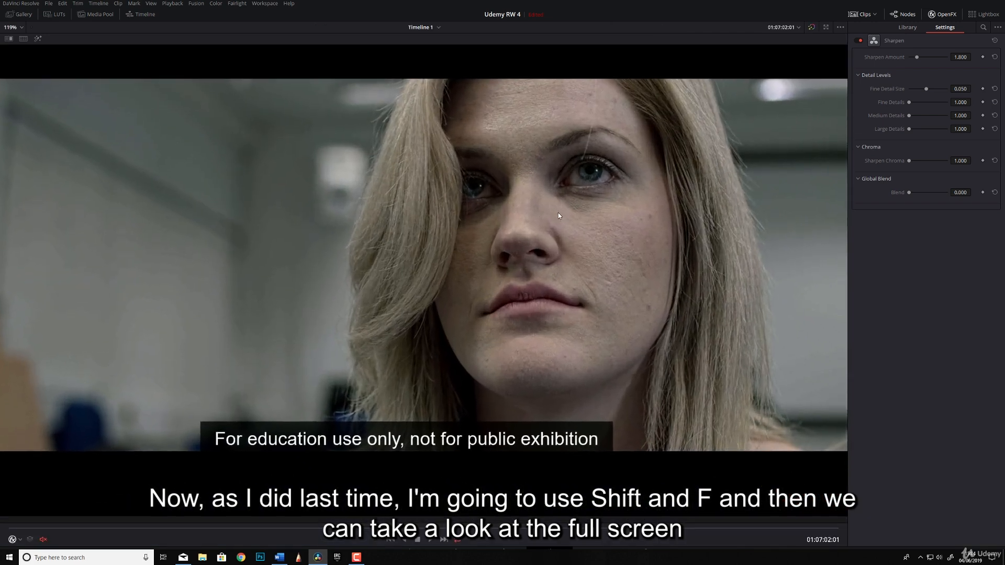
{"action": "left_click_drag", "start_coordinate": [558, 212], "coordinate": [550, 231]}
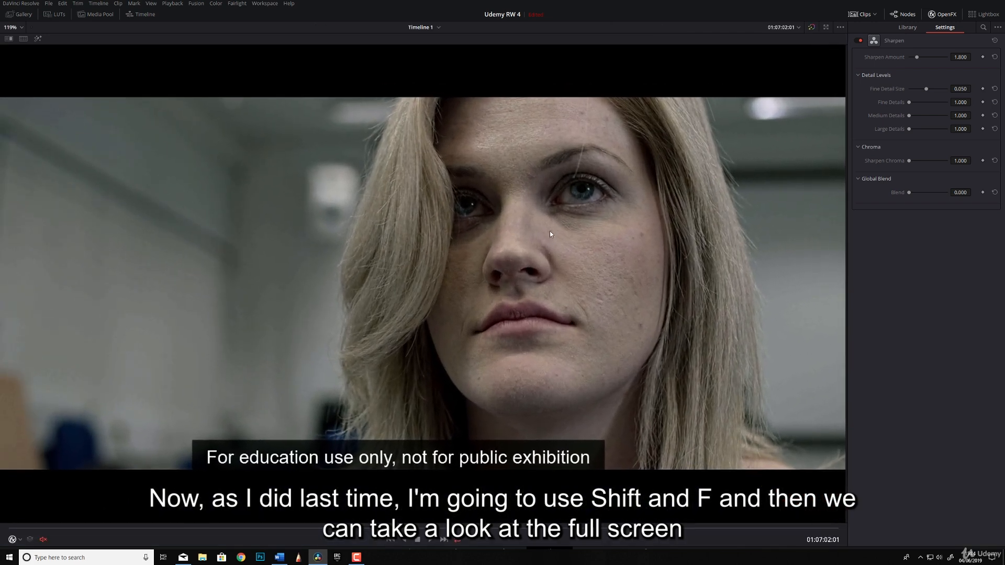
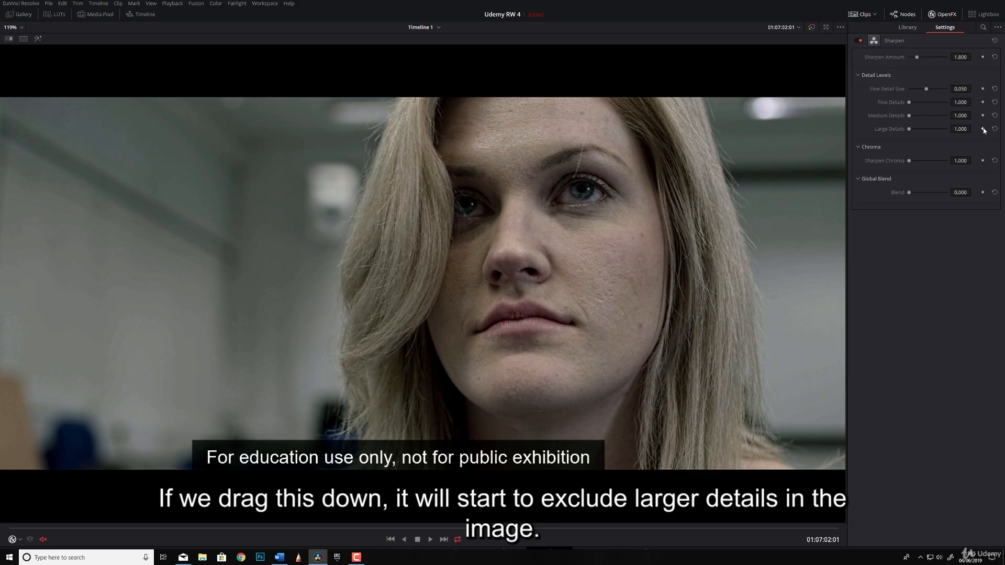
- Try the Sharpen effect's Fine Detail Size at 0.100, lower it to 0.026, and return Fine Details to 1.000
{"action": "left_click_drag", "start_coordinate": [962, 88], "coordinate": [973, 89]}
{"action": "left_click_drag", "start_coordinate": [974, 89], "coordinate": [974, 89]}
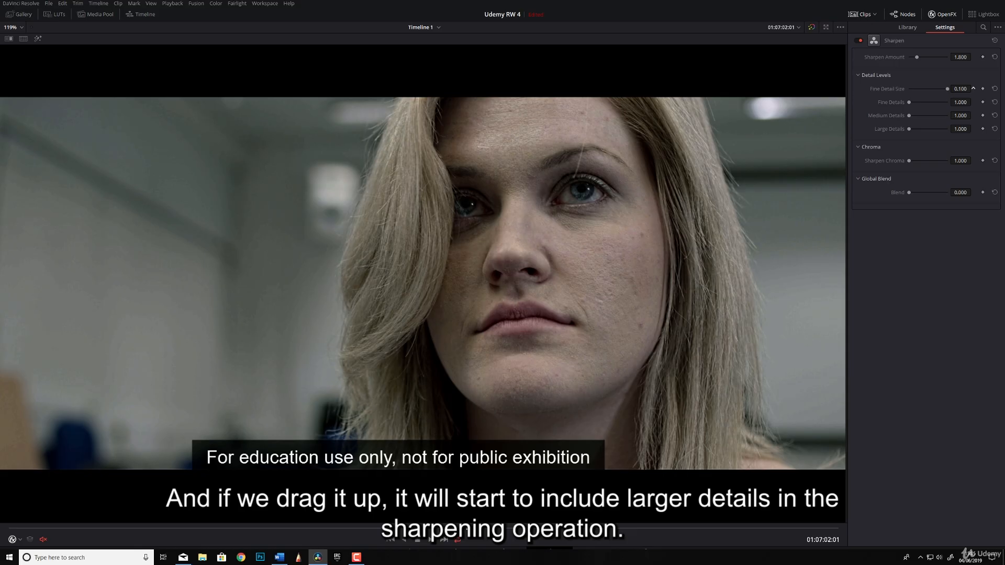
{"action": "left_click_drag", "start_coordinate": [974, 89], "coordinate": [960, 89]}
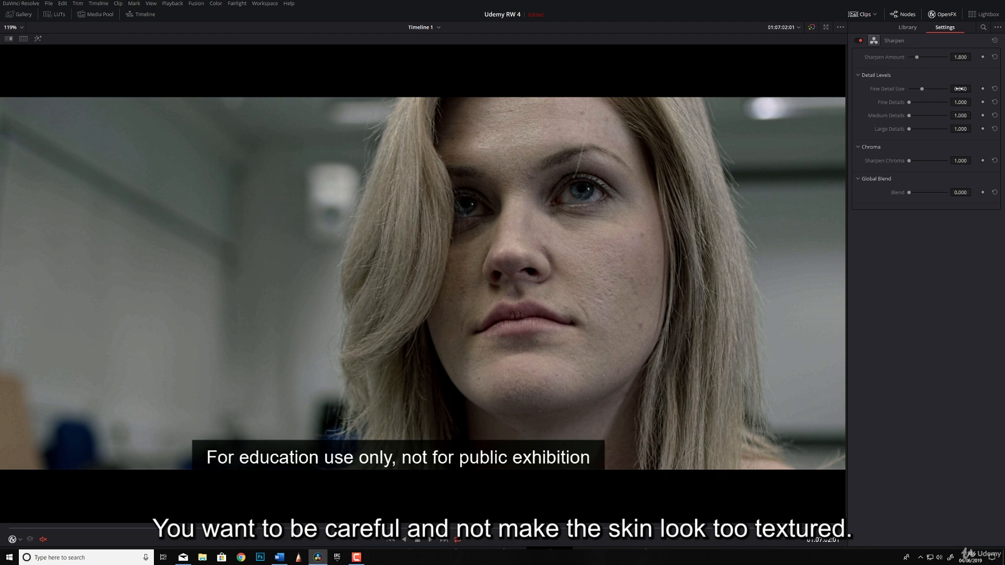
{"action": "left_click_drag", "start_coordinate": [922, 88], "coordinate": [916, 89]}
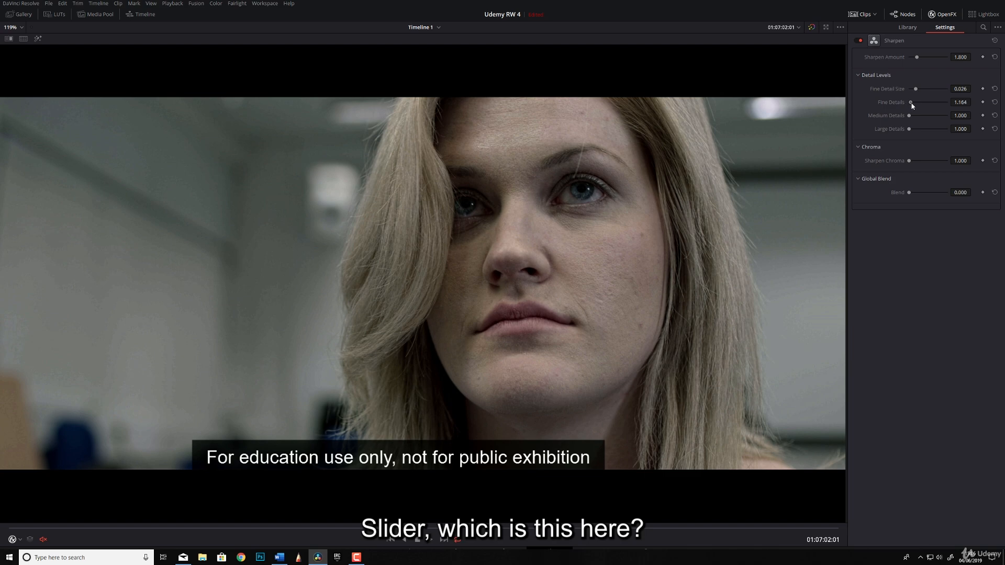
{"action": "mouse_move", "coordinate": [909, 103]}
{"action": "left_mouse_down"}
{"action": "mouse_move", "coordinate": [955, 111]}
{"action": "mouse_move", "coordinate": [907, 104]}
{"action": "left_mouse_up"}
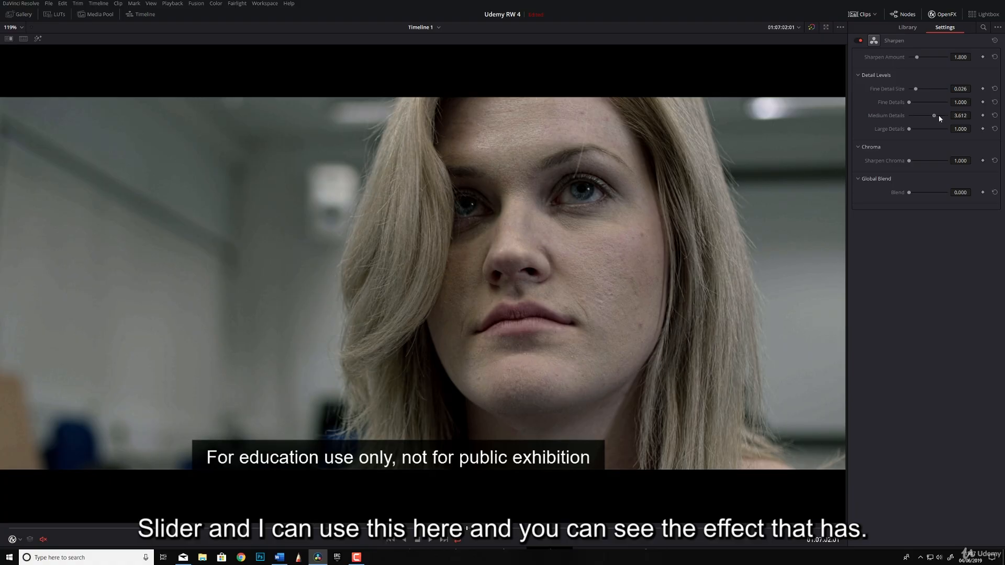
- Return Medium Details to 1.000, and try Large, Medium and Fine Details together with Sharpen Amount at 5.000
{"action": "left_click_drag", "start_coordinate": [939, 119], "coordinate": [860, 133]}
{"action": "left_click_drag", "start_coordinate": [925, 145], "coordinate": [969, 146]}
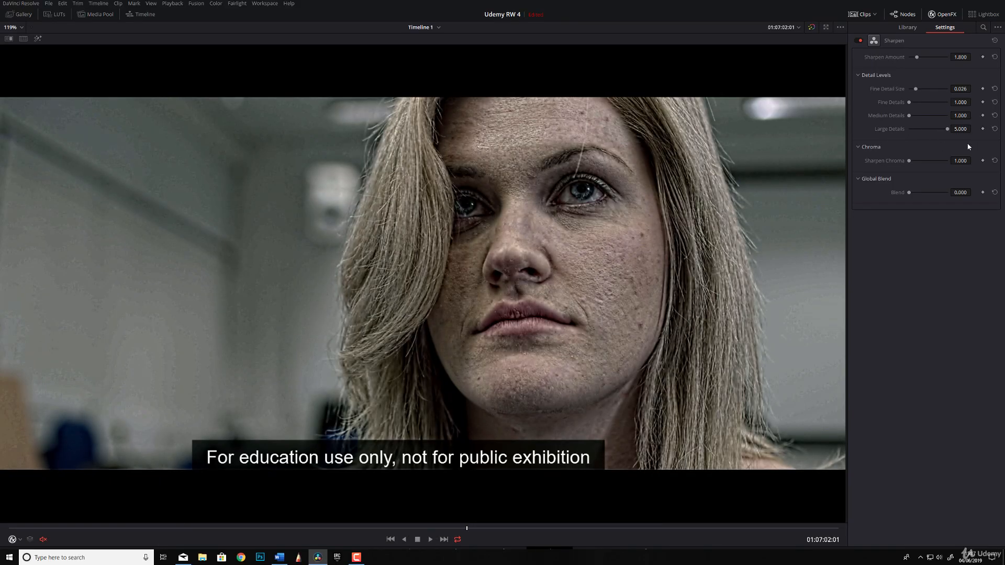
{"action": "left_click_drag", "start_coordinate": [910, 116], "coordinate": [972, 109]}
{"action": "left_click_drag", "start_coordinate": [915, 61], "coordinate": [988, 68]}
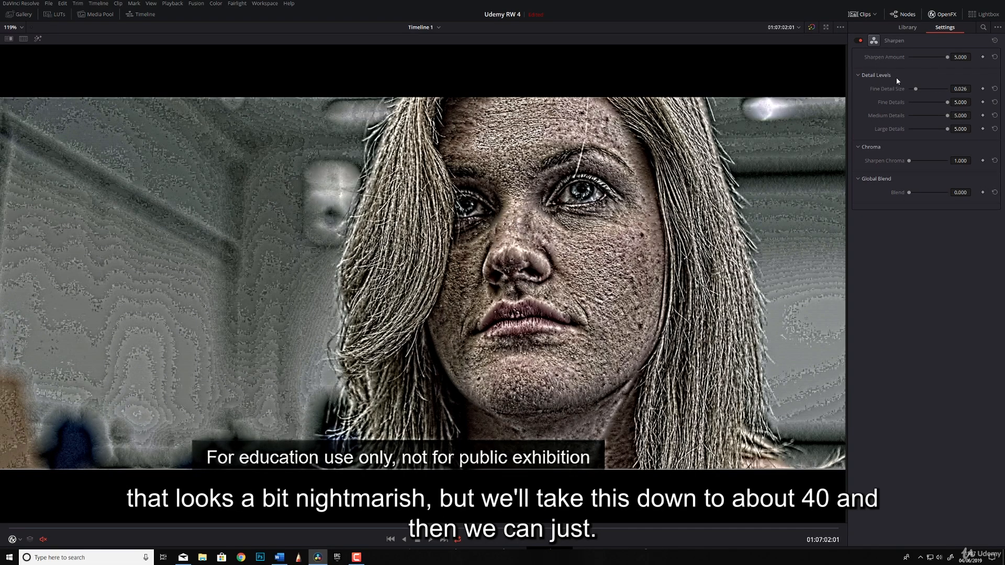
- Reset the Sharpen Amount and all Detail Levels to their defaults, leaving Fine Detail Size at 0.040
{"action": "left_click", "coordinate": [995, 57]}
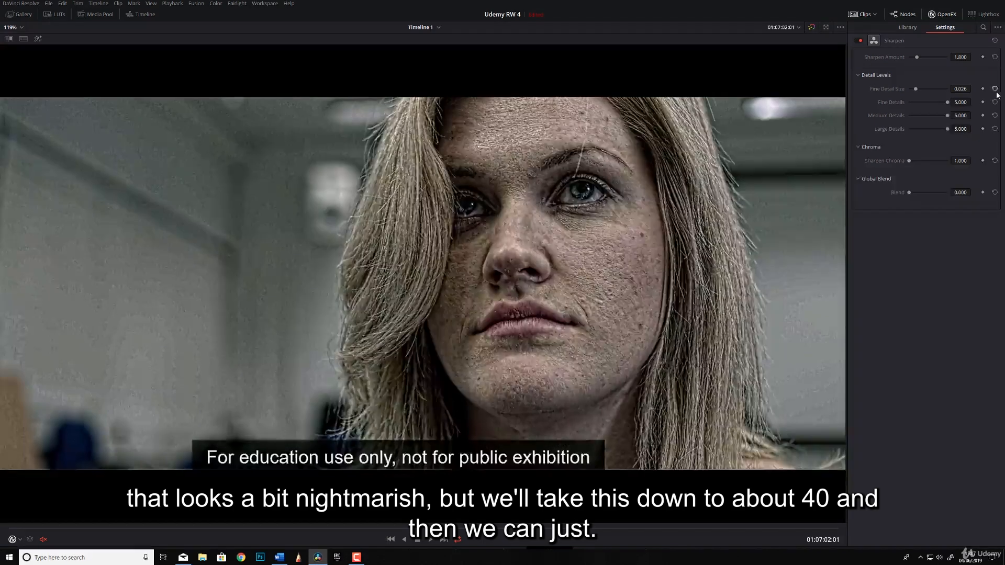
{"action": "left_click", "coordinate": [995, 89]}
{"action": "left_click", "coordinate": [995, 102]}
{"action": "left_click", "coordinate": [995, 116]}
{"action": "left_click", "coordinate": [994, 129]}
{"action": "left_click_drag", "start_coordinate": [926, 89], "coordinate": [923, 91]}
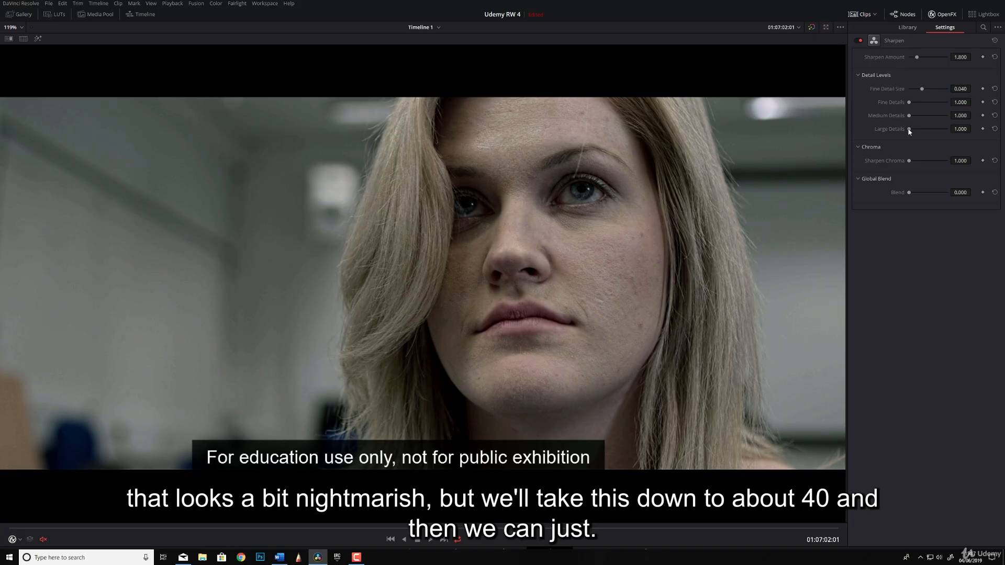
- Set the Sharpen effect's Sharpen Amount to about 1.050 and its Large Details to 1.050
{"action": "left_click_drag", "start_coordinate": [966, 57], "coordinate": [937, 58]}
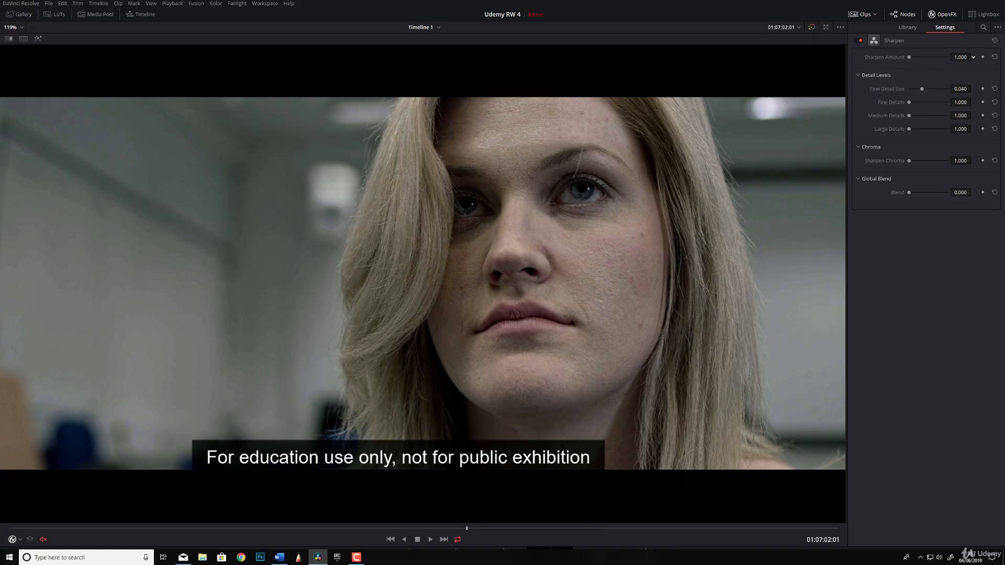
{"action": "left_click_drag", "start_coordinate": [960, 57], "coordinate": [962, 57]}
{"action": "left_click_drag", "start_coordinate": [914, 128], "coordinate": [966, 129]}
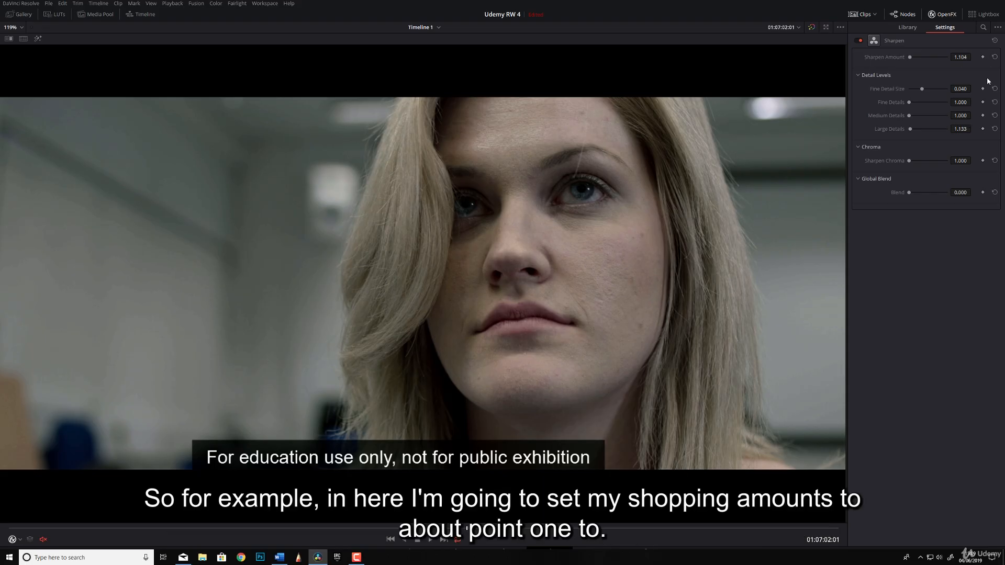
{"action": "left_click_drag", "start_coordinate": [966, 57], "coordinate": [973, 58]}
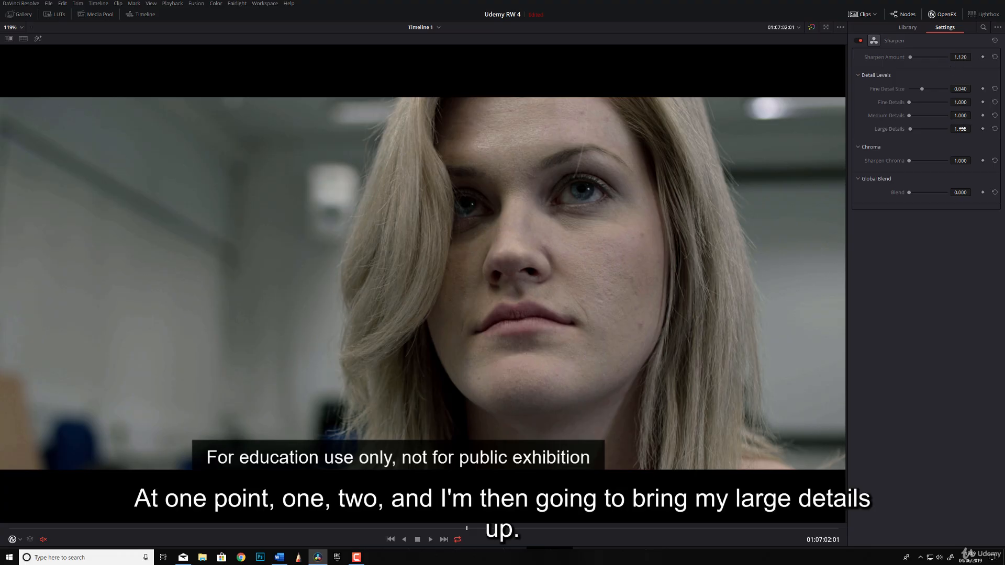
{"action": "left_click_drag", "start_coordinate": [963, 129], "coordinate": [973, 129]}
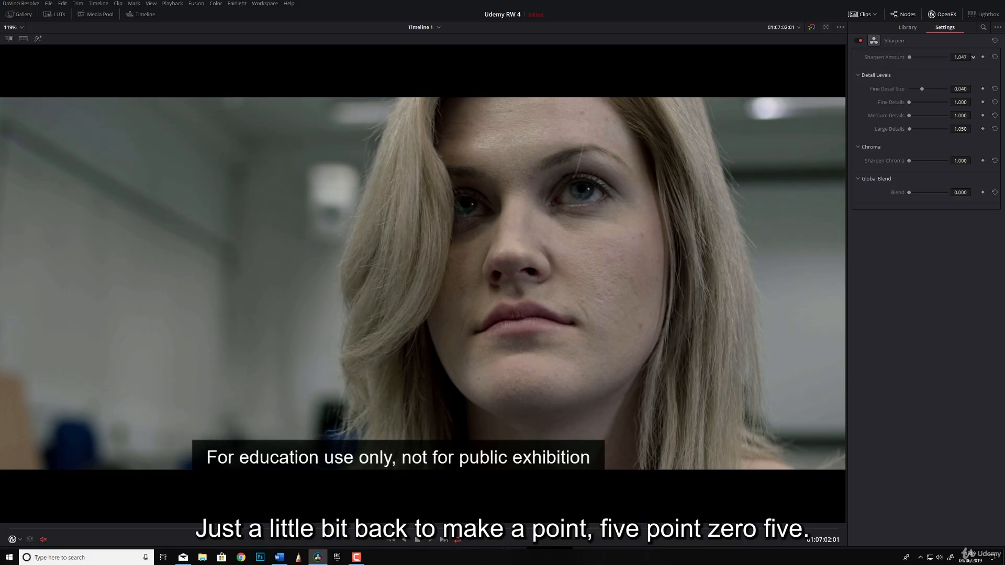
{"action": "left_click_drag", "start_coordinate": [974, 57], "coordinate": [974, 58]}
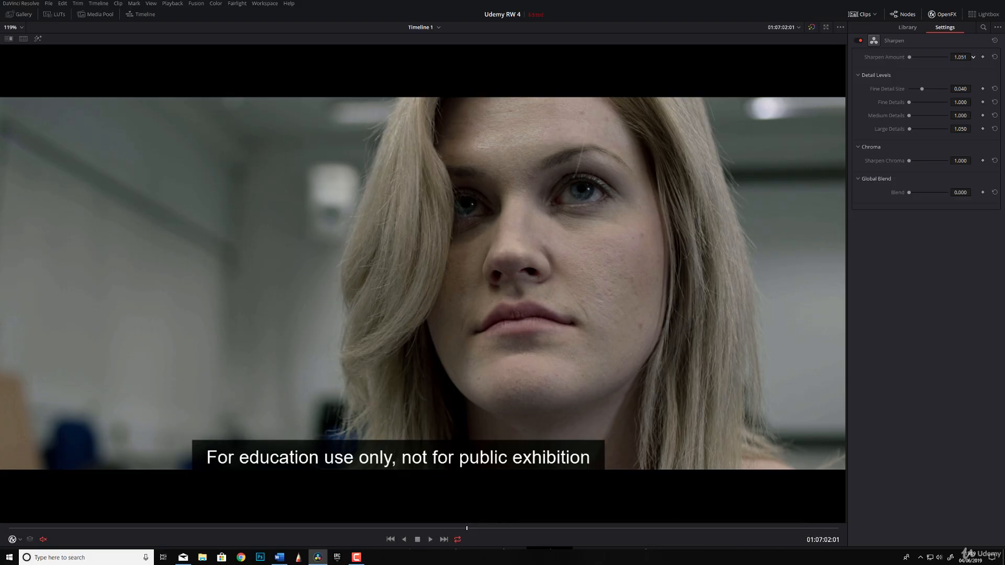
- Try raising Fine Details, return it to 1.000, and fine-tune Large Details to 1.040
{"action": "left_click_drag", "start_coordinate": [954, 88], "coordinate": [973, 89]}
{"action": "left_click_drag", "start_coordinate": [956, 102], "coordinate": [968, 103]}
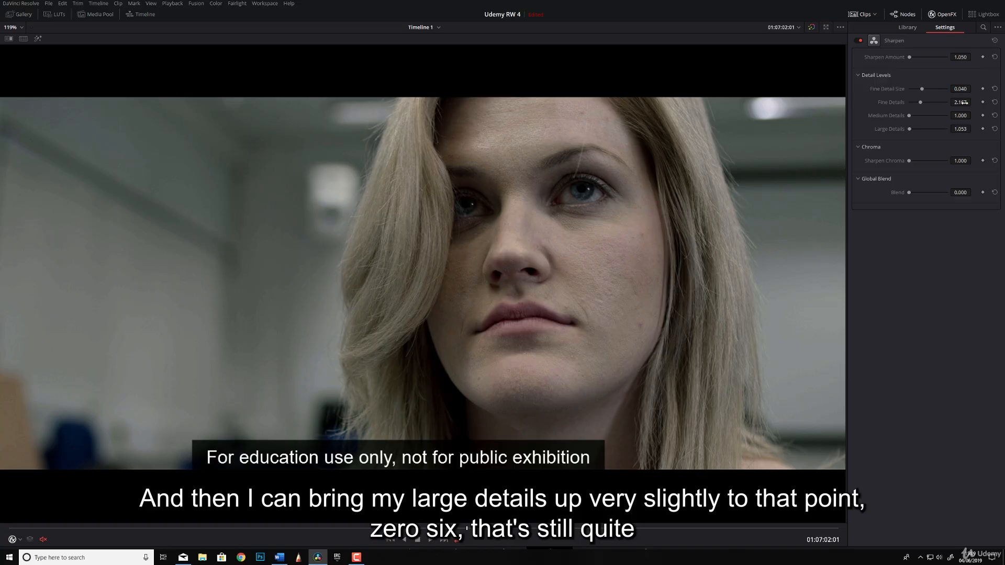
{"action": "left_click_drag", "start_coordinate": [964, 102], "coordinate": [914, 102]}
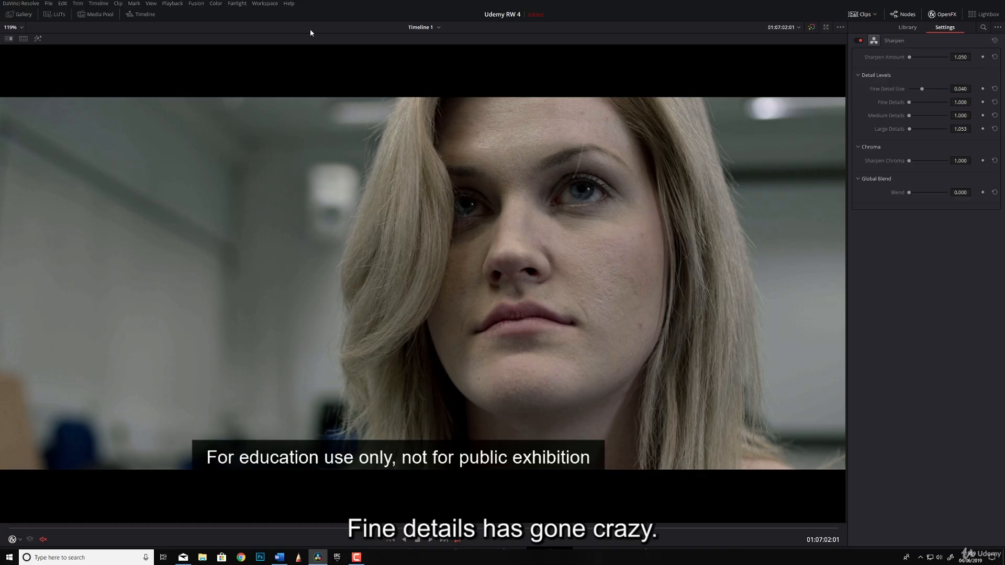
{"action": "left_click_drag", "start_coordinate": [963, 129], "coordinate": [974, 130]}
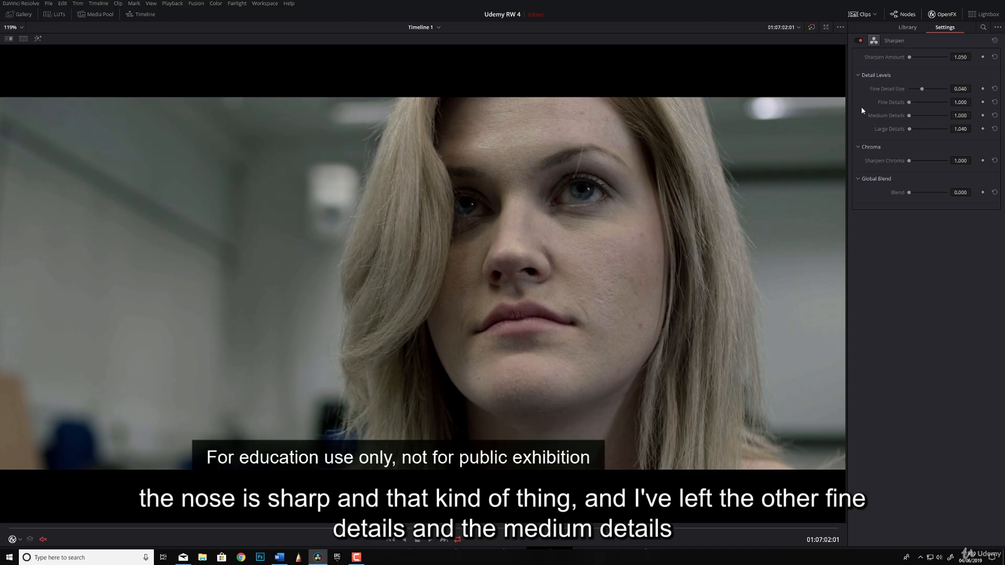
- Try Medium Details at 5.000 and undo it, and try Sharpen Chroma at 5.000 before returning it to 1.000
{"action": "left_click_drag", "start_coordinate": [909, 116], "coordinate": [989, 130]}
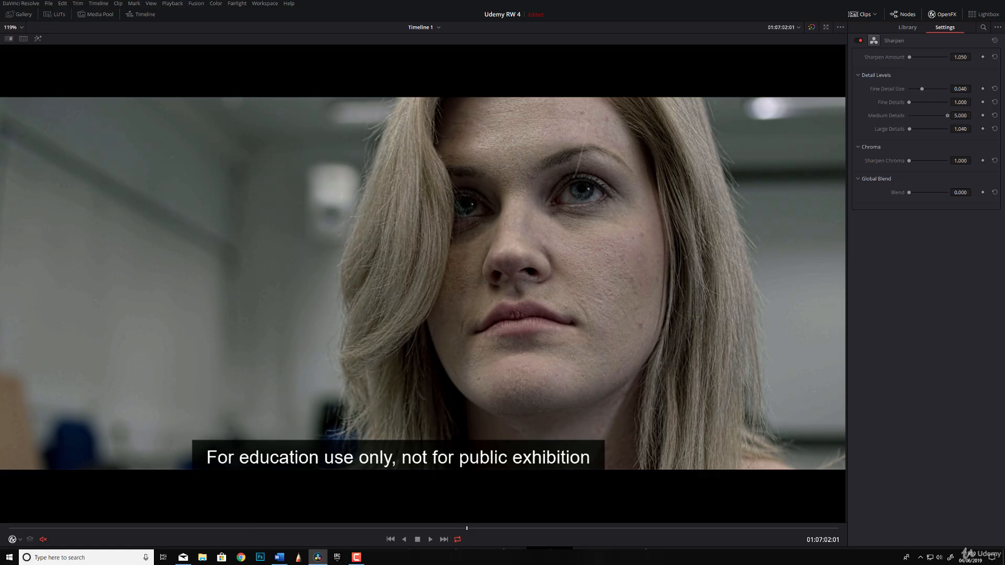
{"action": "key", "text": "ctrl+z"}
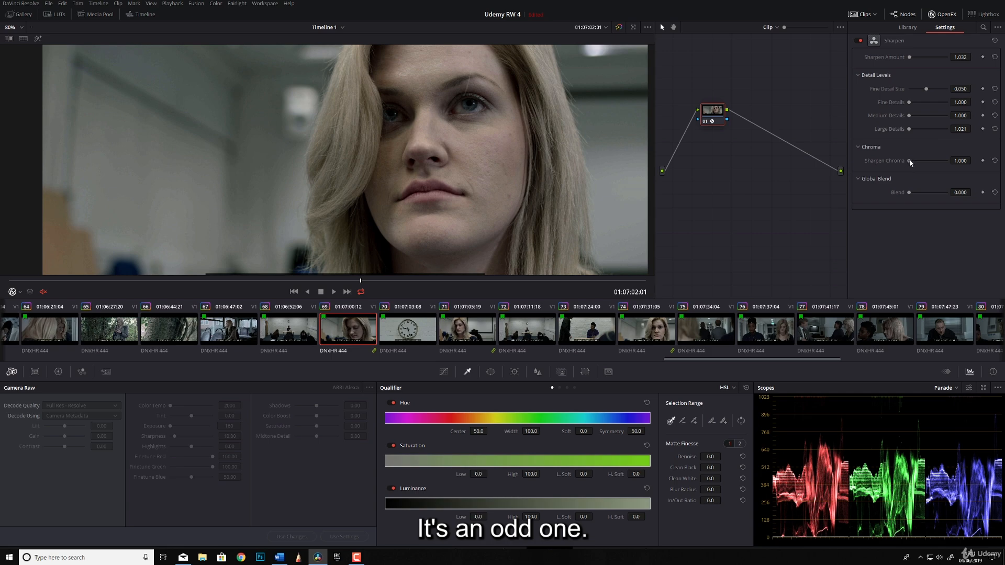
{"action": "left_click_drag", "start_coordinate": [911, 163], "coordinate": [962, 162]}
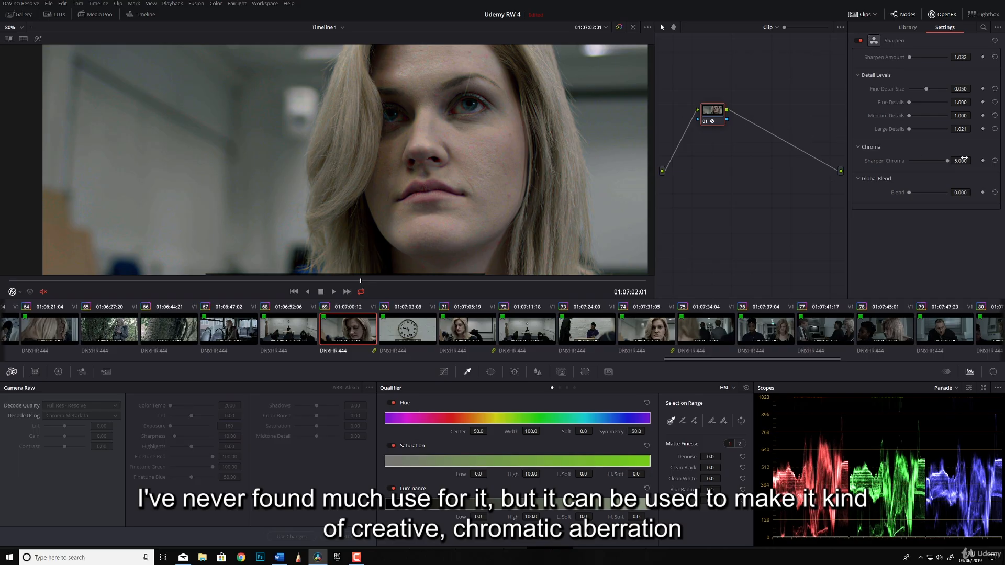
{"action": "left_click_drag", "start_coordinate": [948, 162], "coordinate": [907, 163]}
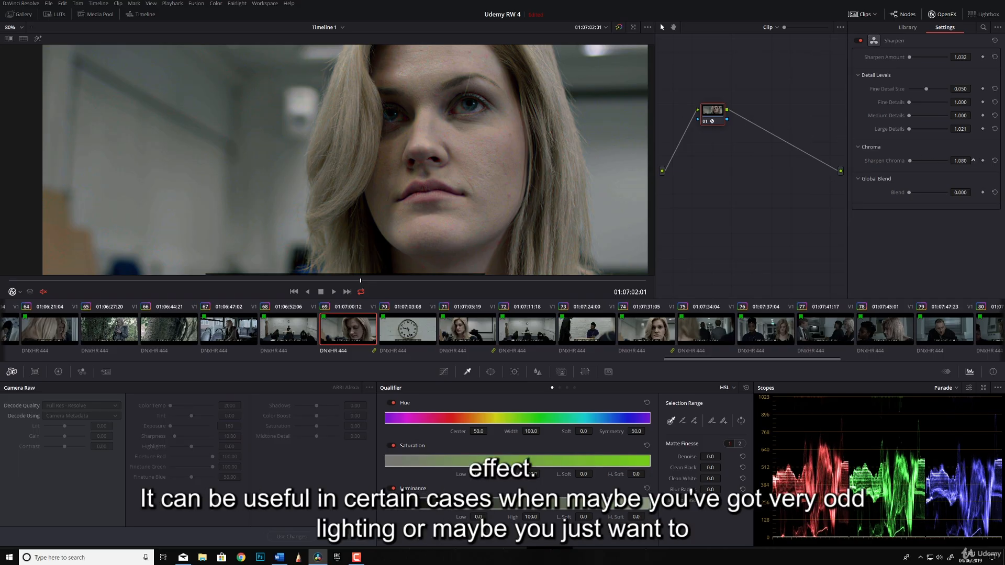
{"action": "left_click_drag", "start_coordinate": [973, 161], "coordinate": [954, 159]}
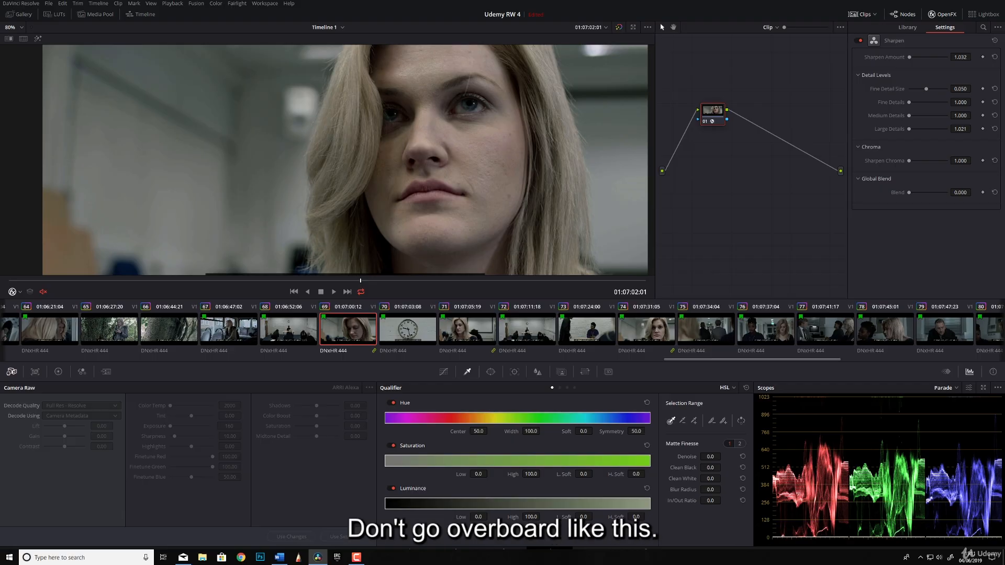
- Push Sharpen Amount, Fine, Medium and Large Details, and Sharpen Chroma all to 5.000 to demonstrate excessive sharpening on the face
{"action": "left_click_drag", "start_coordinate": [910, 57], "coordinate": [947, 57]}
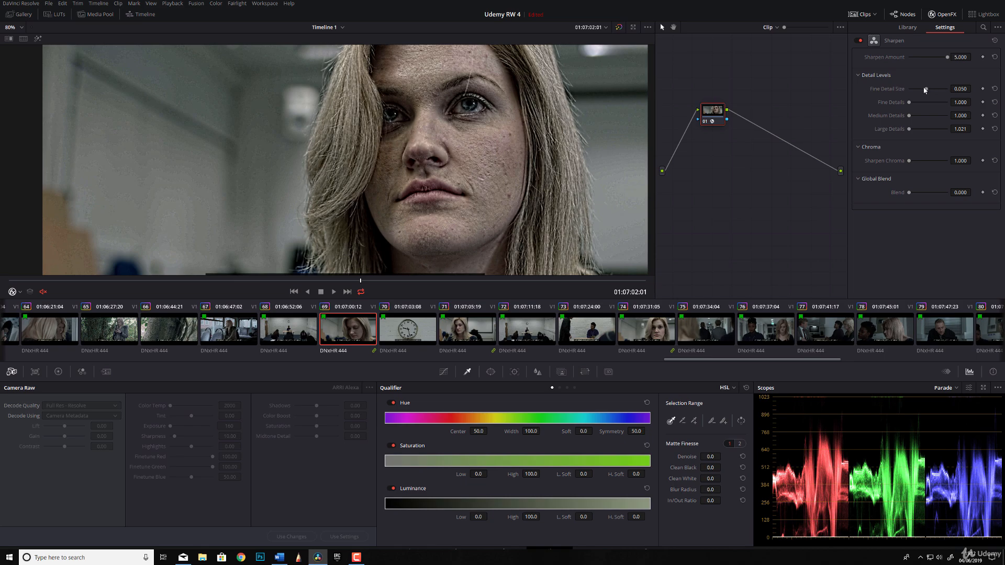
{"action": "left_click_drag", "start_coordinate": [910, 102], "coordinate": [947, 129]}
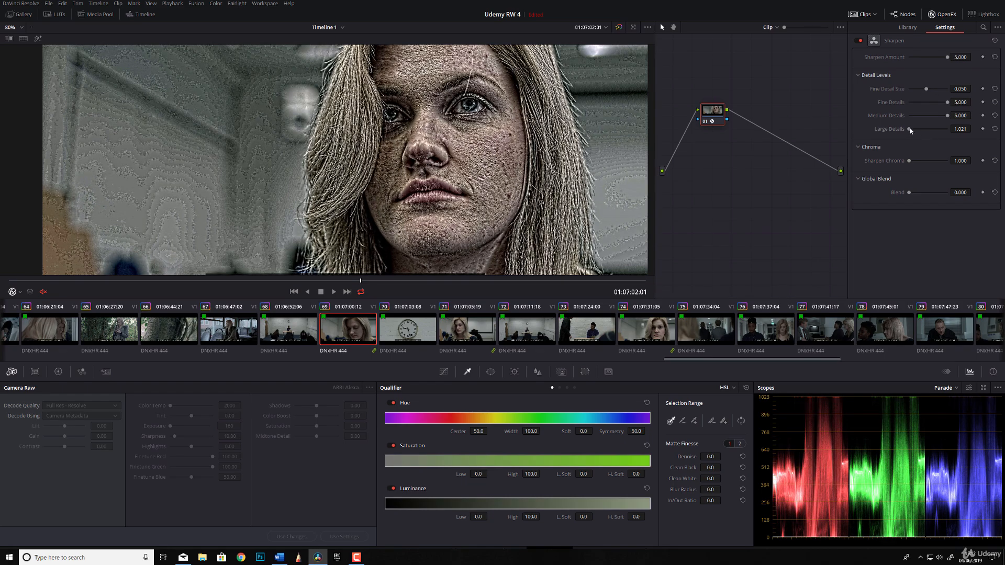
{"action": "left_click_drag", "start_coordinate": [908, 161], "coordinate": [948, 161]}
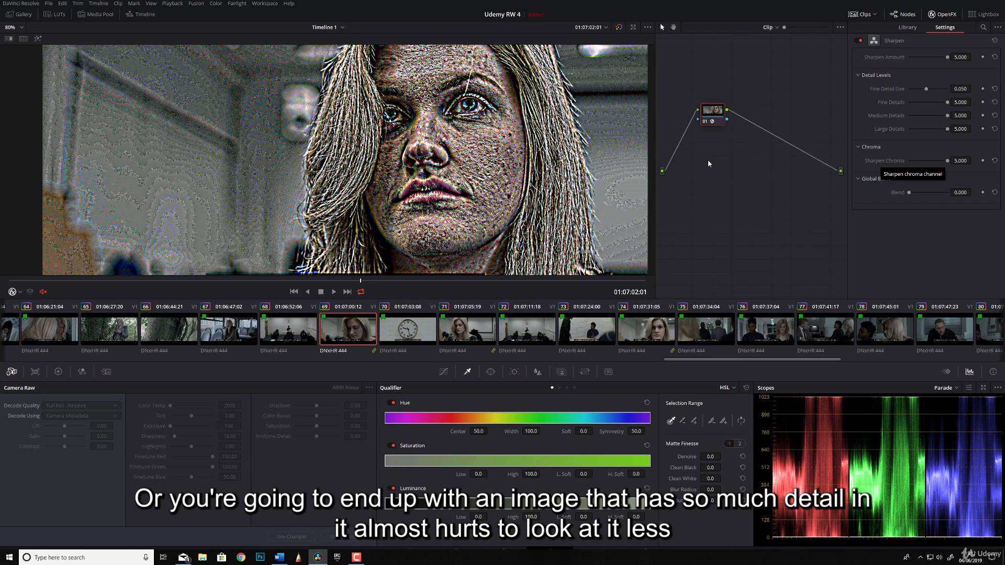
{"action": "scroll", "coordinate": [595, 150], "scroll_direction": "down", "scroll_amount": 1}
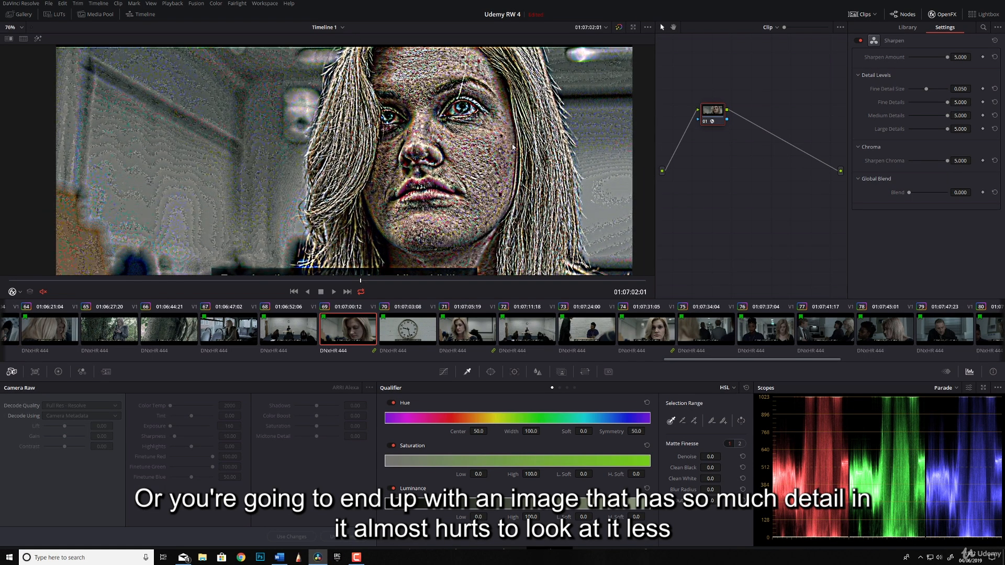
{"action": "scroll", "coordinate": [512, 147], "scroll_direction": "up", "scroll_amount": 2}
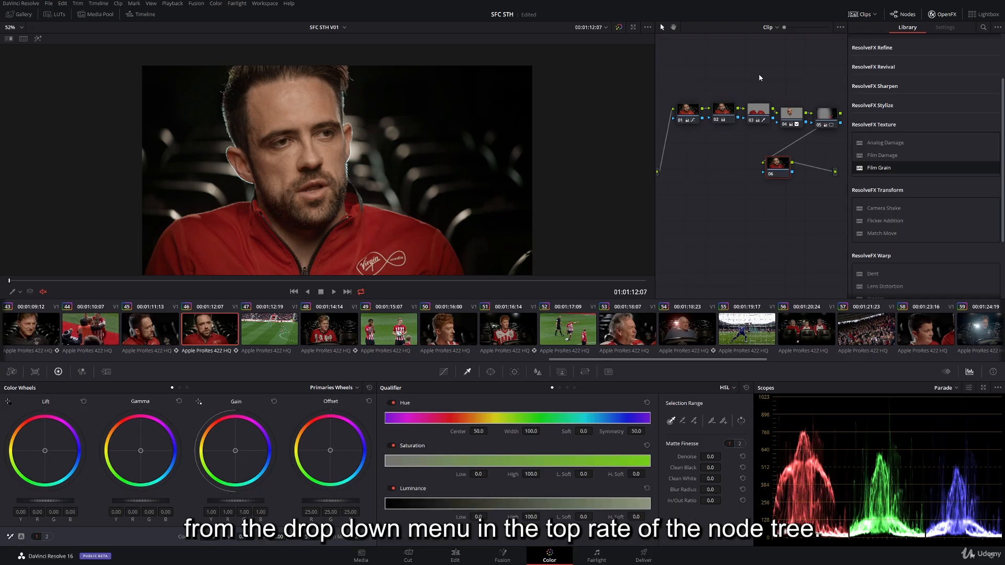
- Switch the node graph from clip to timeline level and add a corrector node there
{"action": "left_click", "coordinate": [777, 28]}
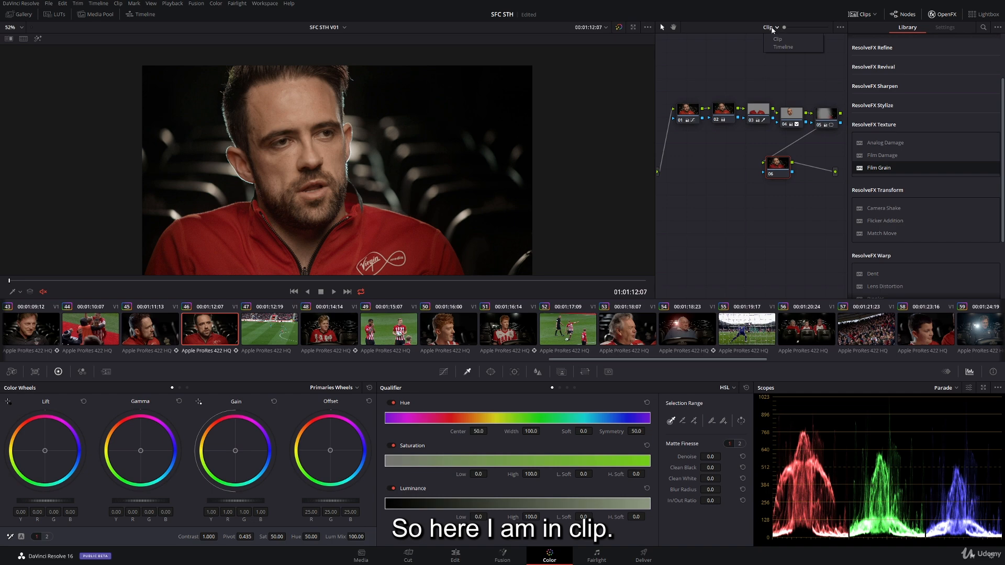
{"action": "left_click", "coordinate": [786, 48]}
{"action": "right_click", "coordinate": [712, 141]}
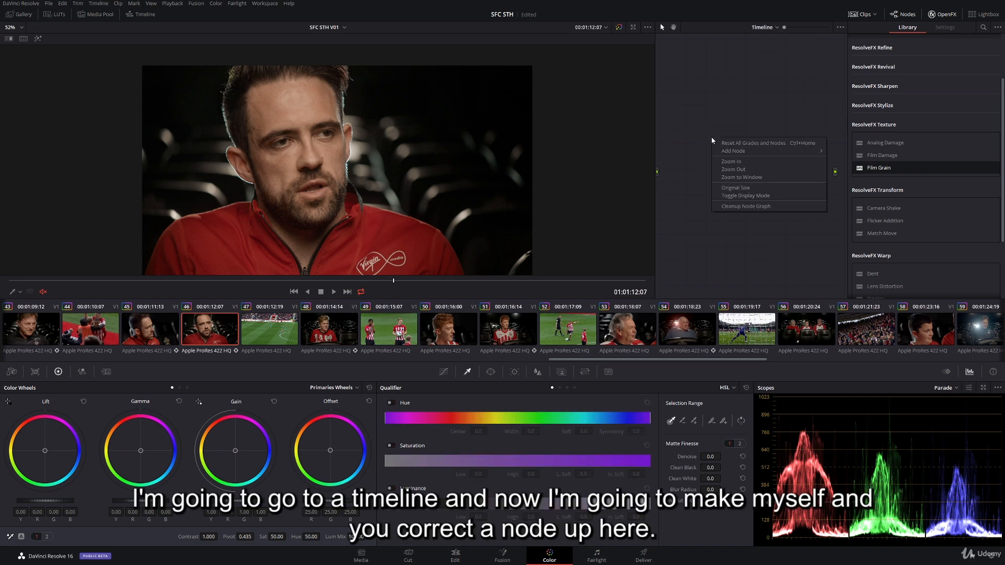
{"action": "left_click", "coordinate": [685, 132]}
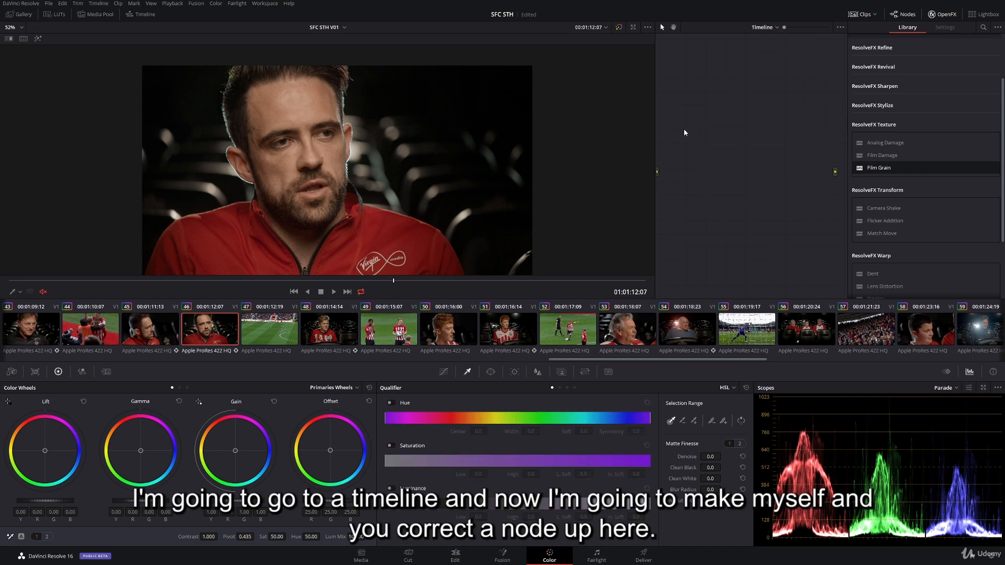
{"action": "key", "text": "alt+s"}
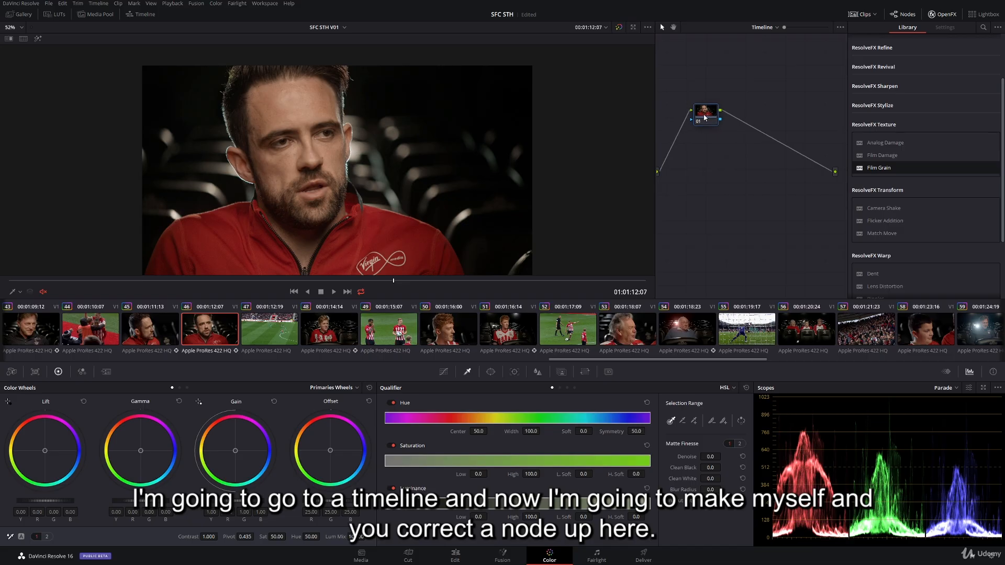
{"action": "left_click_drag", "start_coordinate": [705, 118], "coordinate": [699, 122]}
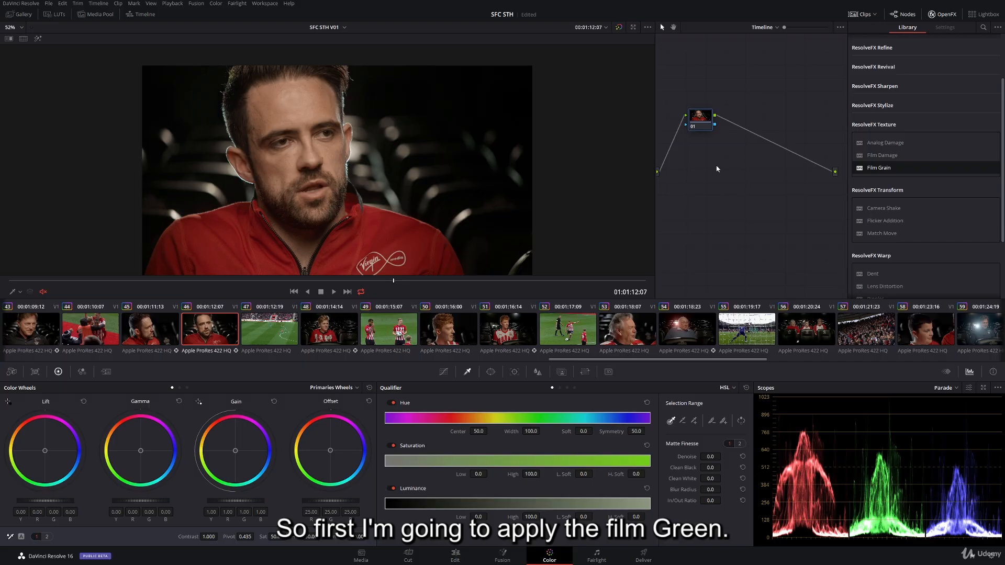
- Apply the ResolveFX Film Grain effect to timeline node 01 and show the interview shot enlarged in the full-size viewer
{"action": "left_click_drag", "start_coordinate": [876, 168], "coordinate": [704, 121]}
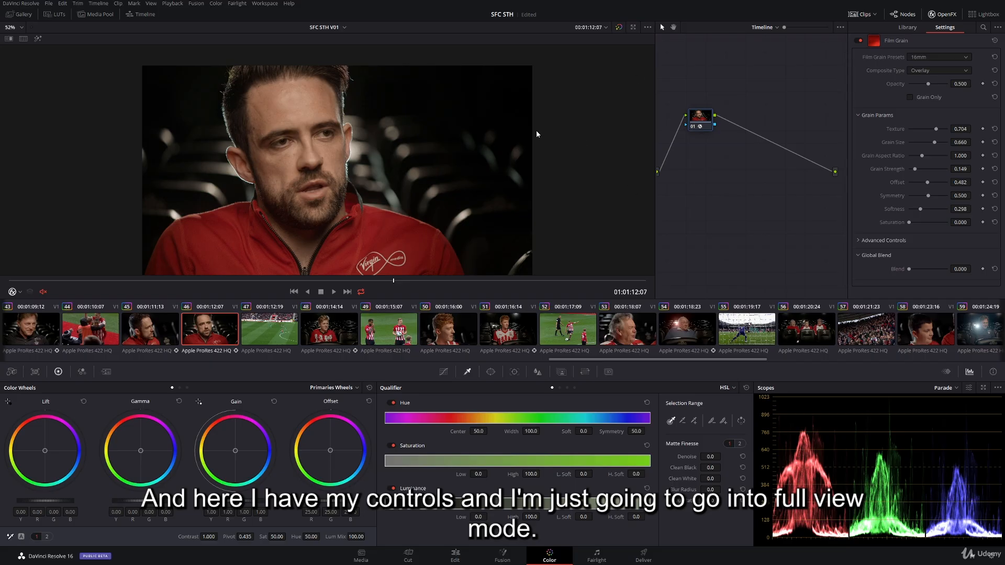
{"action": "key", "text": "shift+f"}
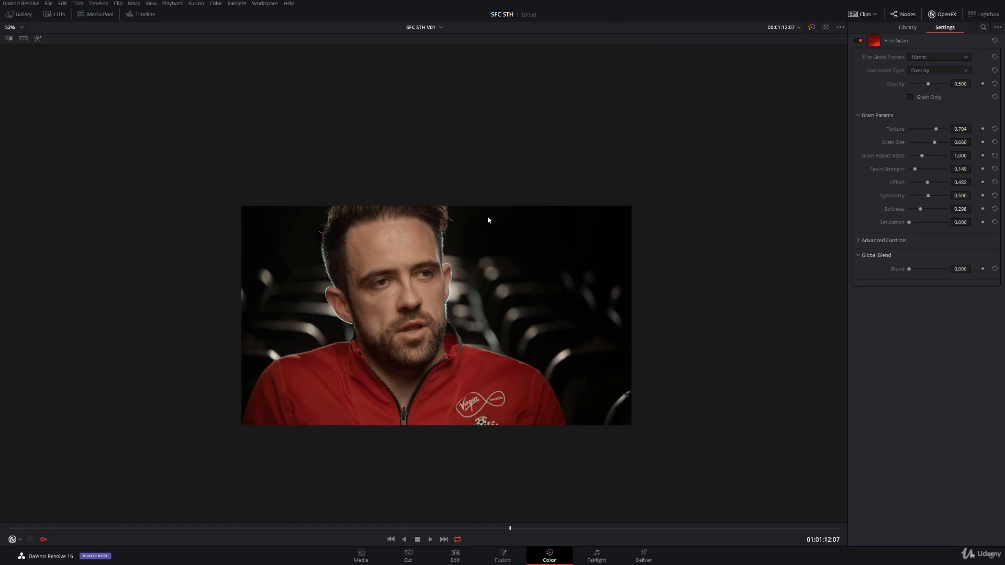
{"action": "scroll", "coordinate": [488, 220], "scroll_direction": "up", "scroll_amount": 3}
{"action": "left_click_drag", "start_coordinate": [477, 283], "coordinate": [506, 205]}
{"action": "scroll", "coordinate": [506, 205], "scroll_direction": "up", "scroll_amount": 2}
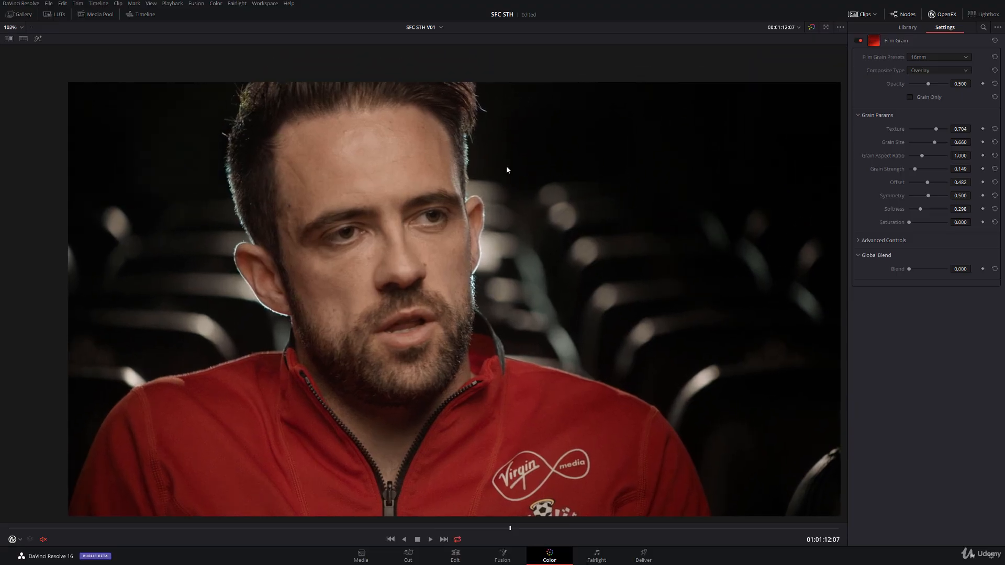
{"action": "left_click_drag", "start_coordinate": [506, 169], "coordinate": [494, 168]}
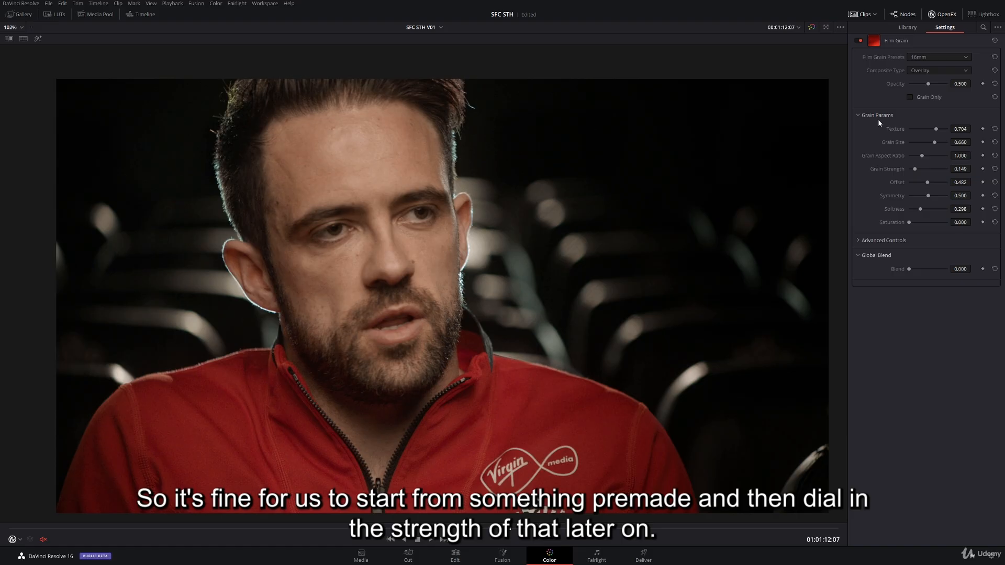
- Set the Film Grain effect's preset to 35mm
{"action": "left_click", "coordinate": [946, 56]}
{"action": "scroll", "coordinate": [942, 132], "scroll_direction": "down", "scroll_amount": 2}
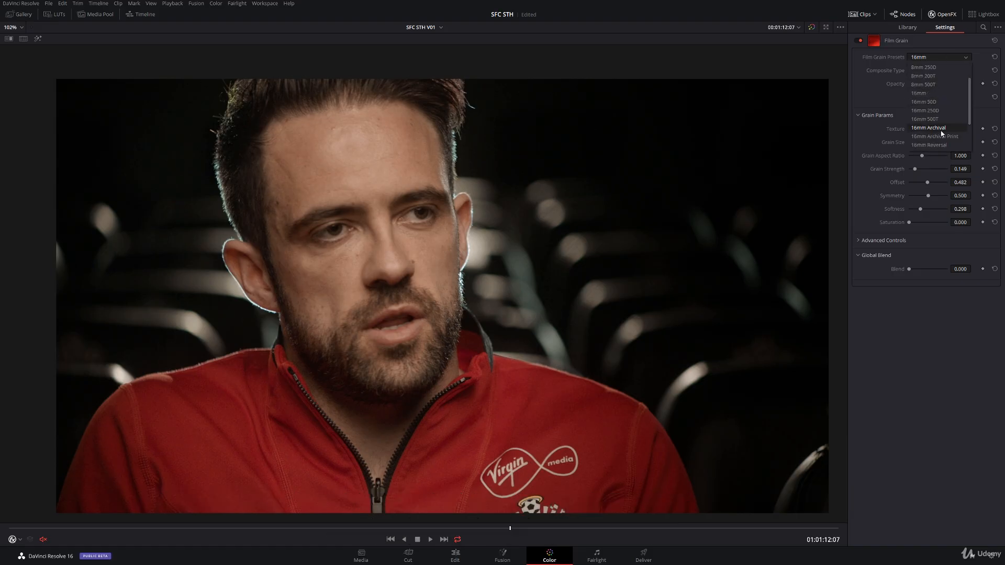
{"action": "left_click", "coordinate": [941, 126]}
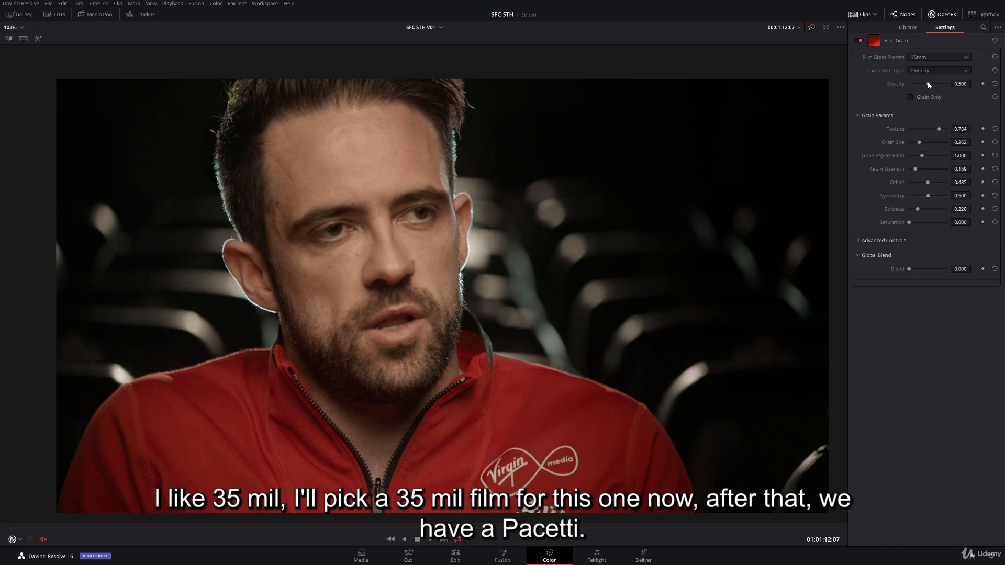
- Try lower and higher Film Grain Opacity values, raise it to 1.000, and enable Grain Only to isolate the grain layer
{"action": "left_click_drag", "start_coordinate": [928, 83], "coordinate": [868, 90]}
{"action": "left_click_drag", "start_coordinate": [942, 95], "coordinate": [959, 94]}
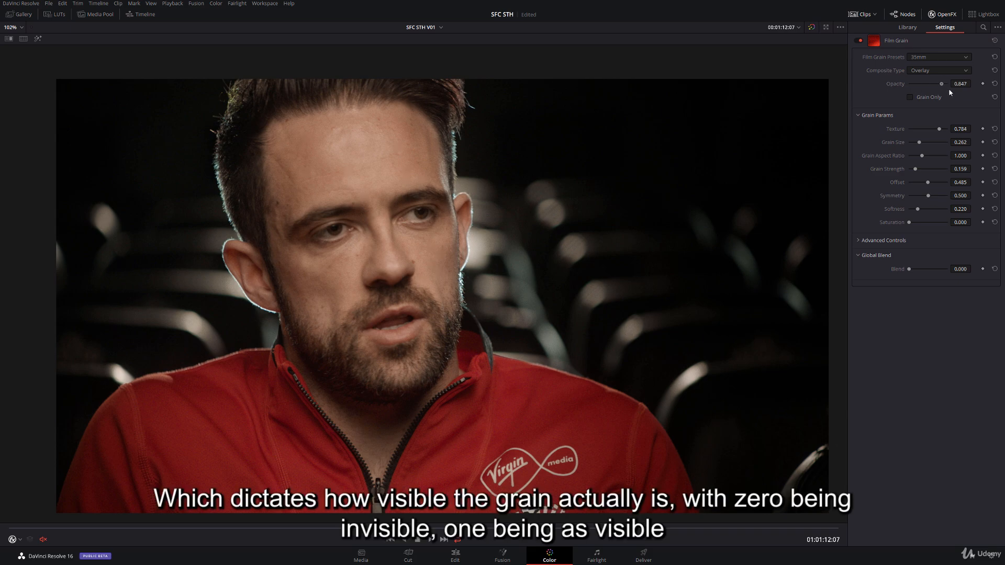
{"action": "left_click_drag", "start_coordinate": [941, 83], "coordinate": [904, 84]}
{"action": "left_click", "coordinate": [910, 97]}
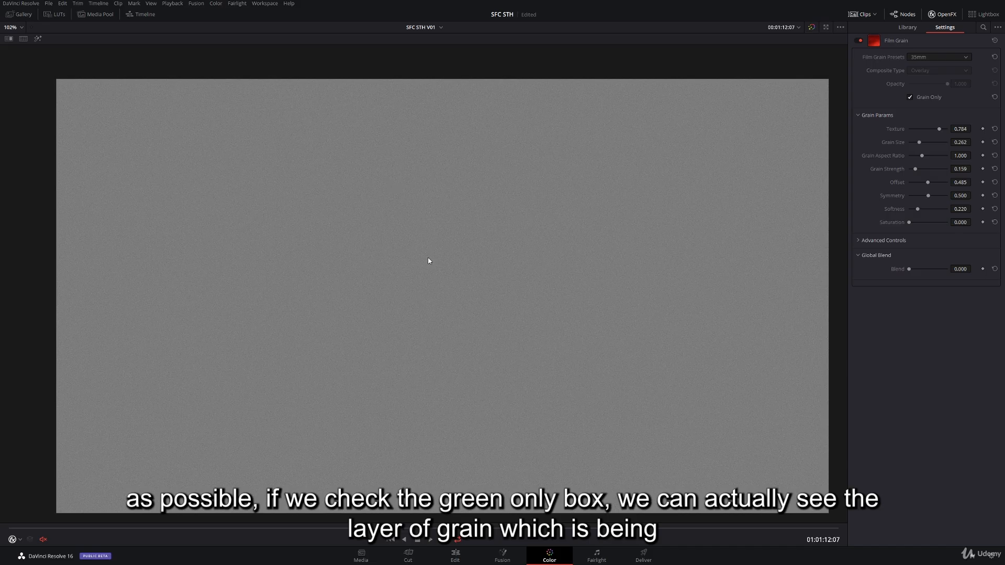
- Compare the interview shot with its isolated grain layer by switching Grain Only off and back on
{"action": "left_click_drag", "start_coordinate": [334, 191], "coordinate": [365, 231]}
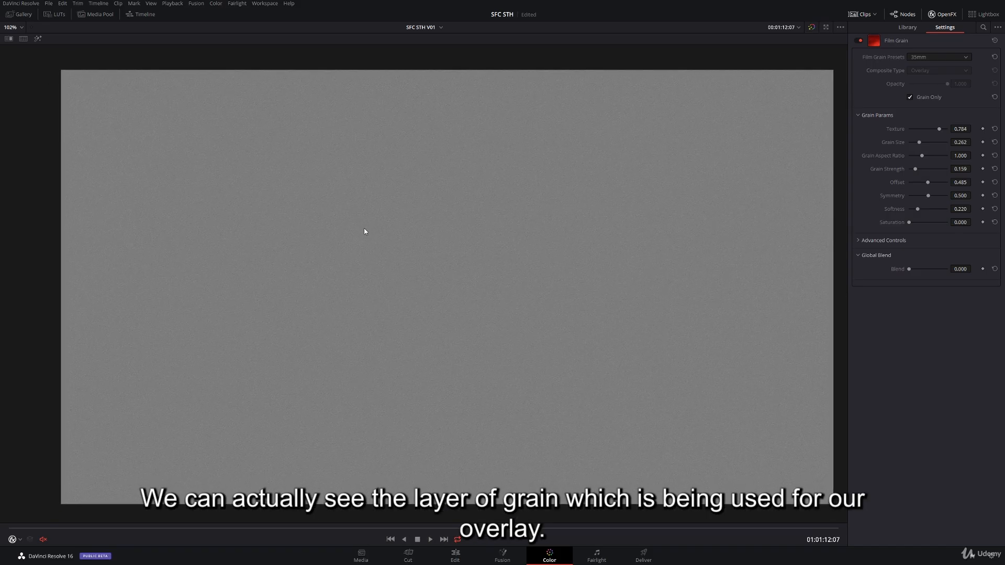
{"action": "left_click", "coordinate": [910, 98]}
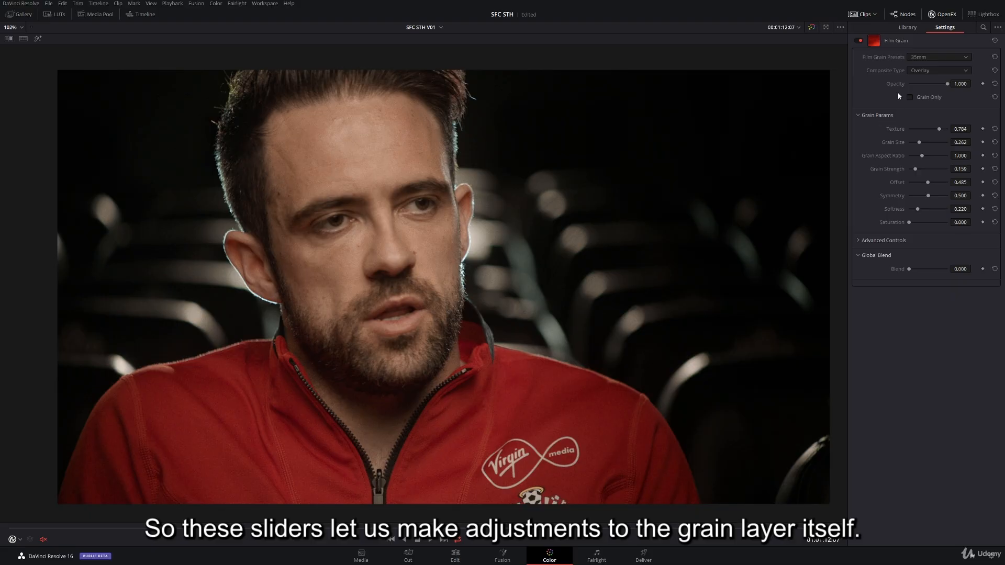
{"action": "left_click", "coordinate": [911, 98]}
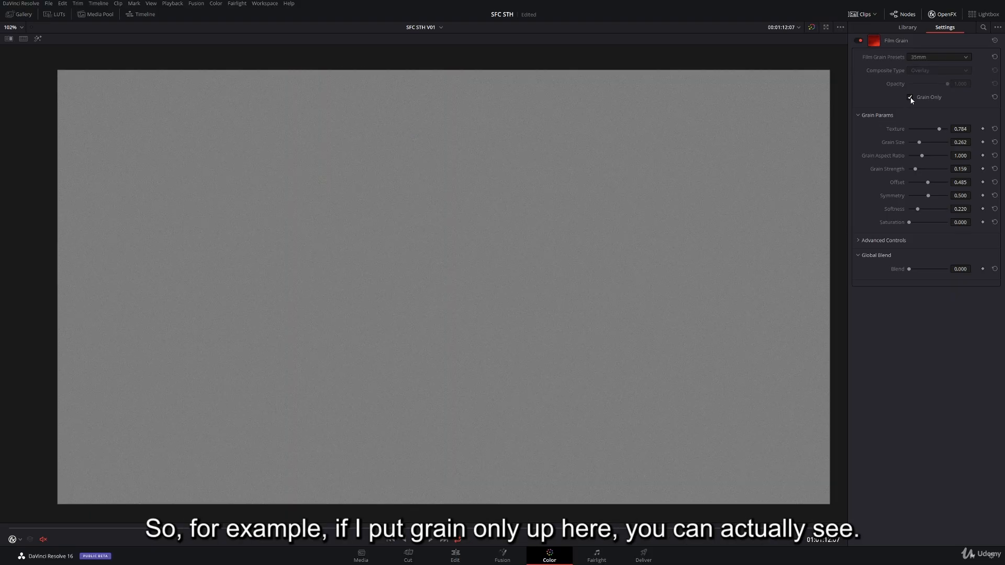
- Try a Texture of 0.704 and a Grain Size of 0.660, checking them on the footage before isolating the grain again
{"action": "double_click", "coordinate": [940, 129]}
{"action": "left_click_drag", "start_coordinate": [941, 136], "coordinate": [920, 143]}
{"action": "left_click", "coordinate": [995, 129]}
{"action": "left_click", "coordinate": [995, 142]}
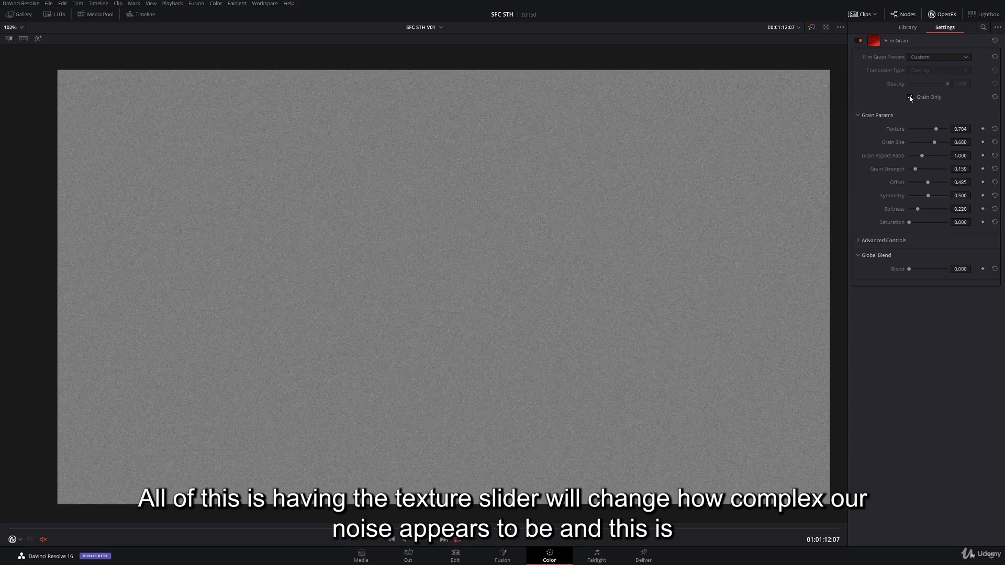
{"action": "left_click", "coordinate": [910, 97]}
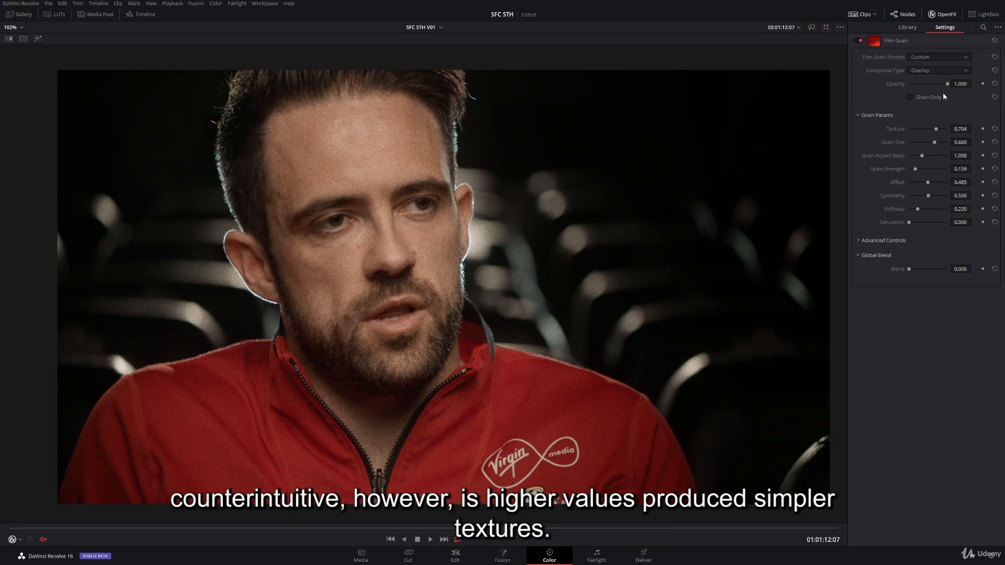
{"action": "left_click", "coordinate": [910, 97]}
- Try the Film Grain Texture at its maximum of 1.000, then lower it to 0.374
{"action": "left_click_drag", "start_coordinate": [937, 129], "coordinate": [943, 131]}
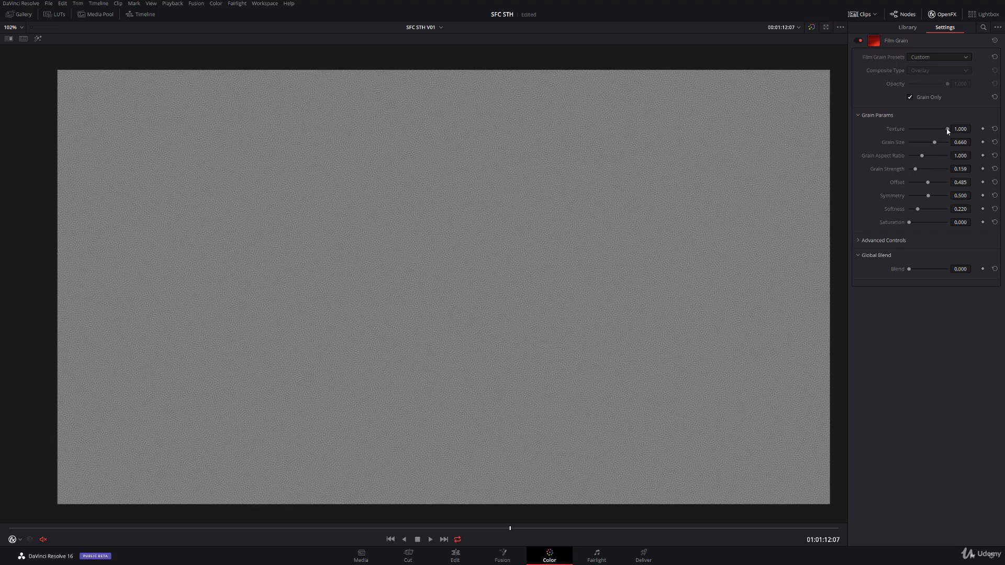
{"action": "left_click_drag", "start_coordinate": [948, 128], "coordinate": [974, 128]}
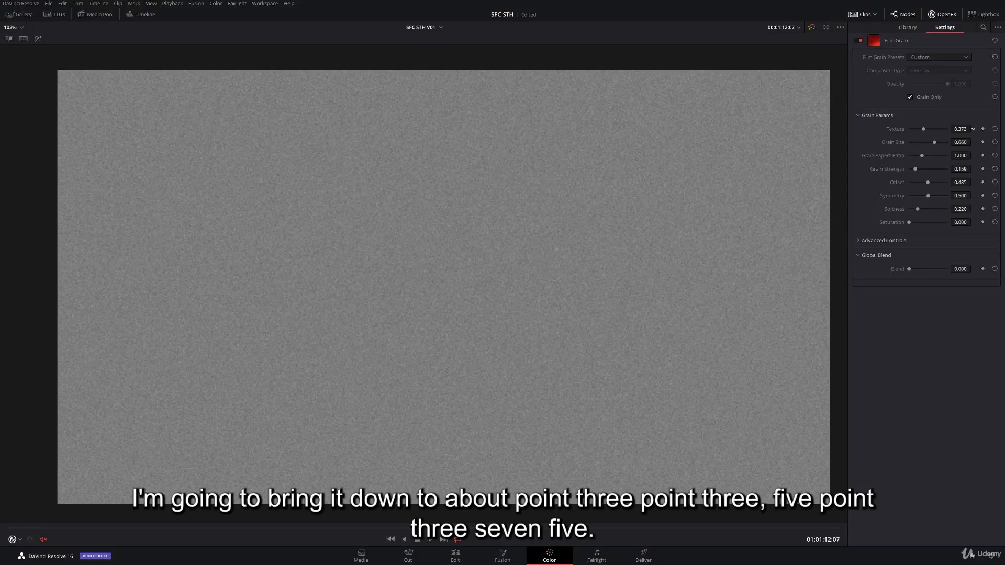
{"action": "left_click_drag", "start_coordinate": [974, 129], "coordinate": [973, 129]}
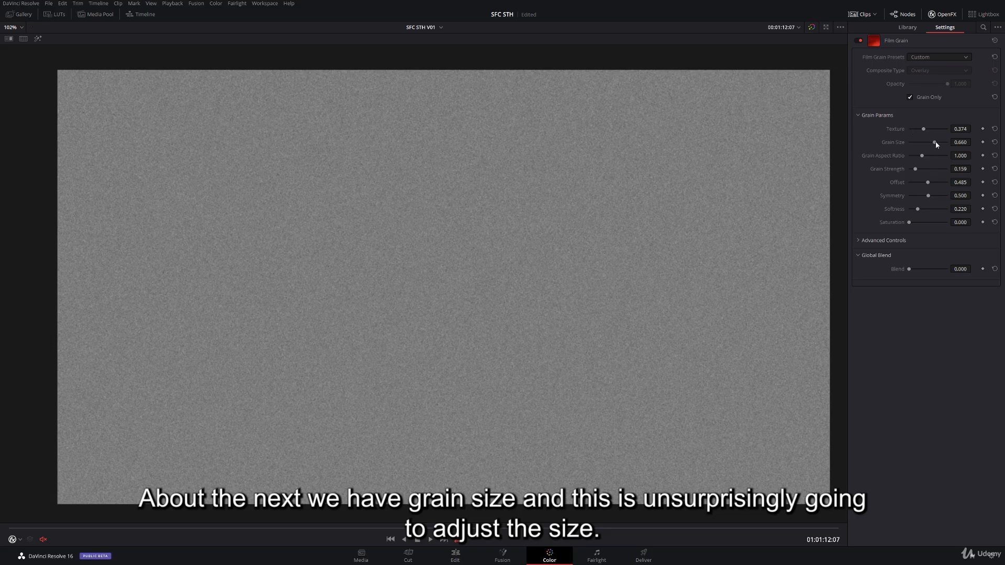
- Try several Grain Size values and settle on 0.550, then test the Grain Aspect Ratio and return it to 1.000
{"action": "mouse_move", "coordinate": [935, 142]}
{"action": "left_mouse_down"}
{"action": "mouse_move", "coordinate": [891, 140]}
{"action": "mouse_move", "coordinate": [939, 146]}
{"action": "left_mouse_up"}
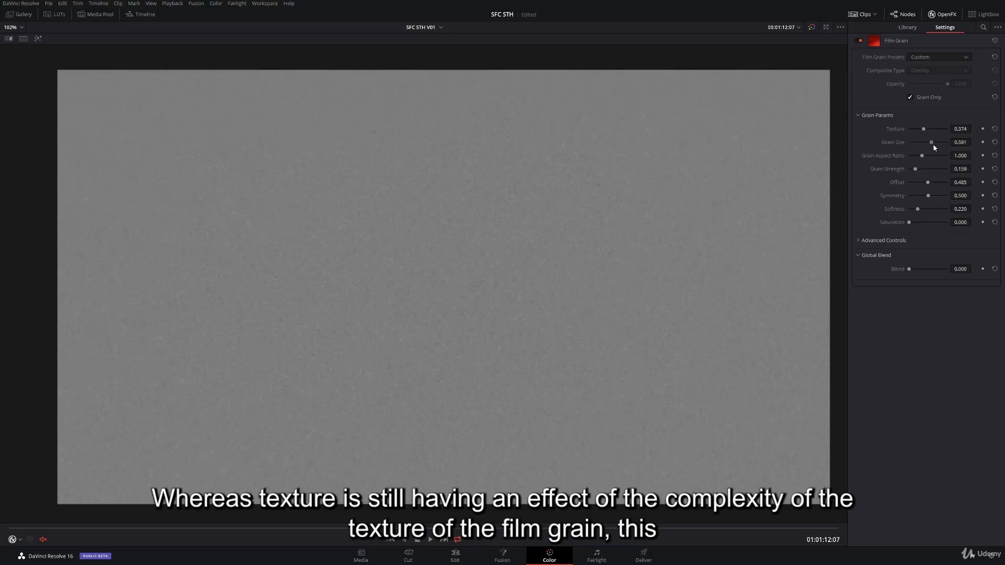
{"action": "mouse_move", "coordinate": [917, 146]}
{"action": "left_mouse_down"}
{"action": "mouse_move", "coordinate": [931, 145]}
{"action": "mouse_move", "coordinate": [876, 151]}
{"action": "mouse_move", "coordinate": [965, 146]}
{"action": "mouse_move", "coordinate": [926, 145]}
{"action": "left_mouse_up"}
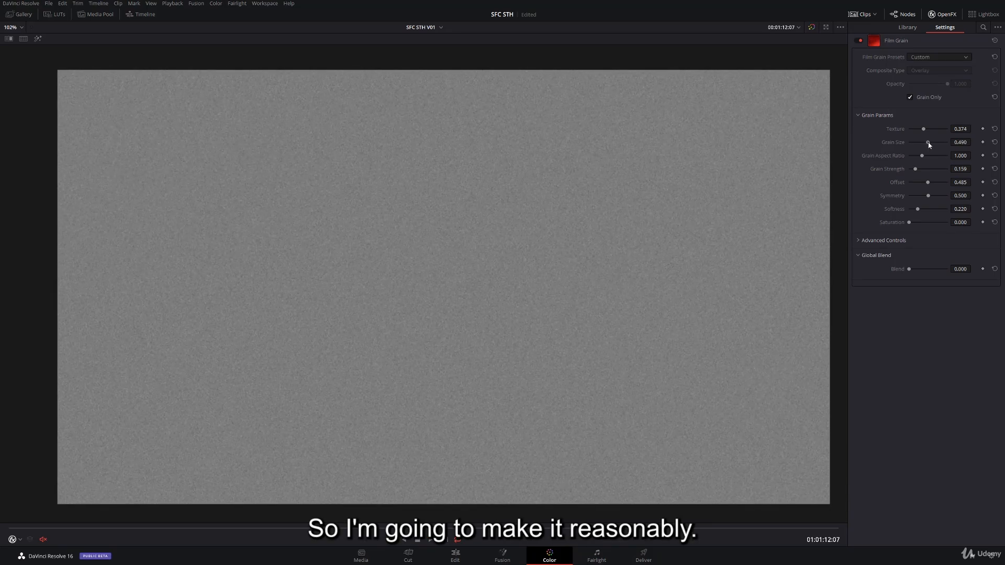
{"action": "left_click", "coordinate": [995, 142]}
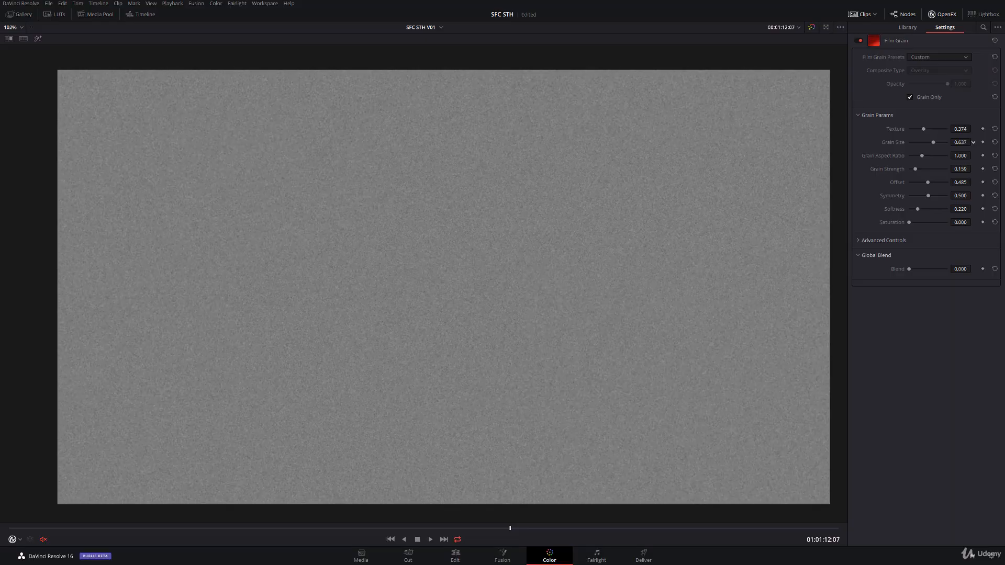
{"action": "left_click_drag", "start_coordinate": [934, 142], "coordinate": [968, 140]}
{"action": "mouse_move", "coordinate": [922, 156]}
{"action": "left_mouse_down"}
{"action": "mouse_move", "coordinate": [904, 157]}
{"action": "mouse_move", "coordinate": [945, 157]}
{"action": "mouse_move", "coordinate": [914, 159]}
{"action": "left_mouse_up"}
{"action": "left_click", "coordinate": [995, 155]}
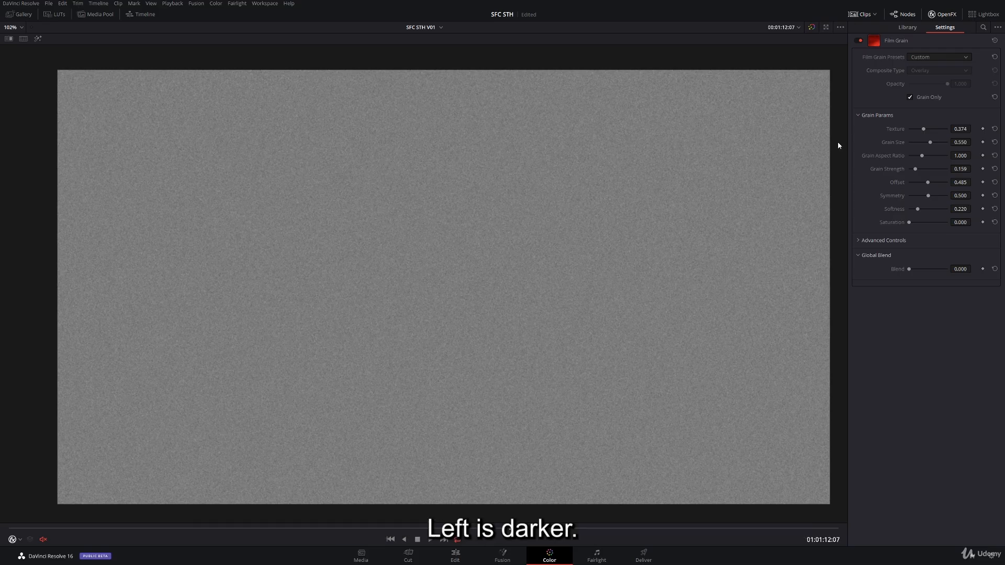
- Brighten the grain layer by setting Offset to 0.538, keeping Symmetry at its default of 0.500
{"action": "mouse_move", "coordinate": [929, 185]}
{"action": "left_mouse_down"}
{"action": "mouse_move", "coordinate": [919, 184]}
{"action": "mouse_move", "coordinate": [942, 183]}
{"action": "mouse_move", "coordinate": [927, 182]}
{"action": "left_mouse_up"}
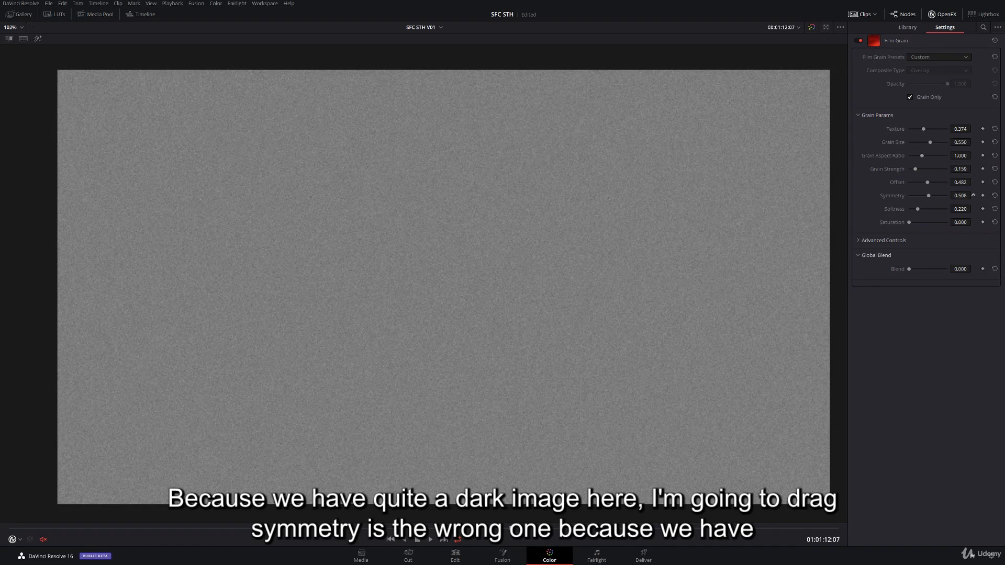
{"action": "left_click", "coordinate": [994, 195]}
{"action": "left_click_drag", "start_coordinate": [961, 182], "coordinate": [974, 182]}
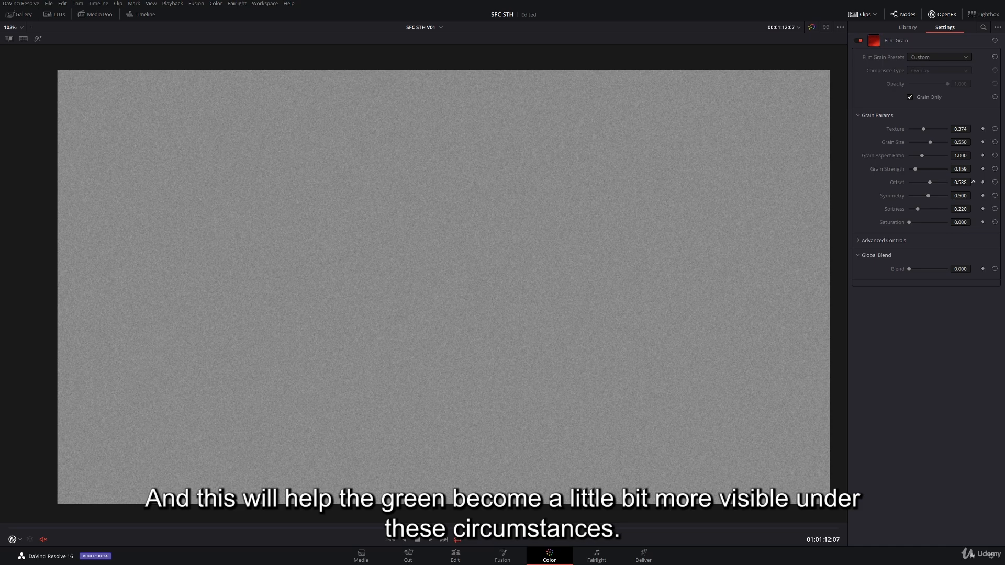
{"action": "left_click", "coordinate": [994, 183]}
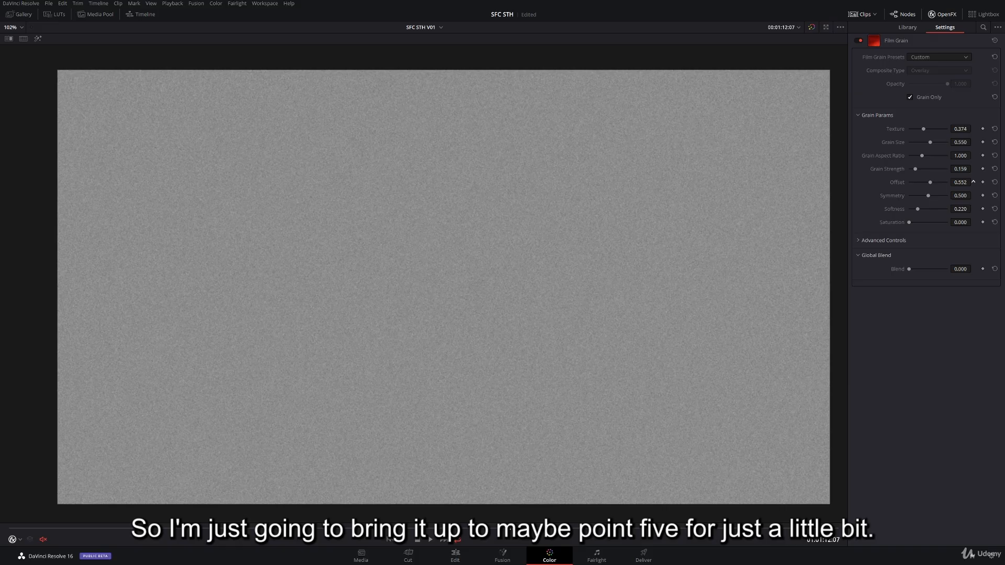
{"action": "left_click_drag", "start_coordinate": [973, 182], "coordinate": [974, 184]}
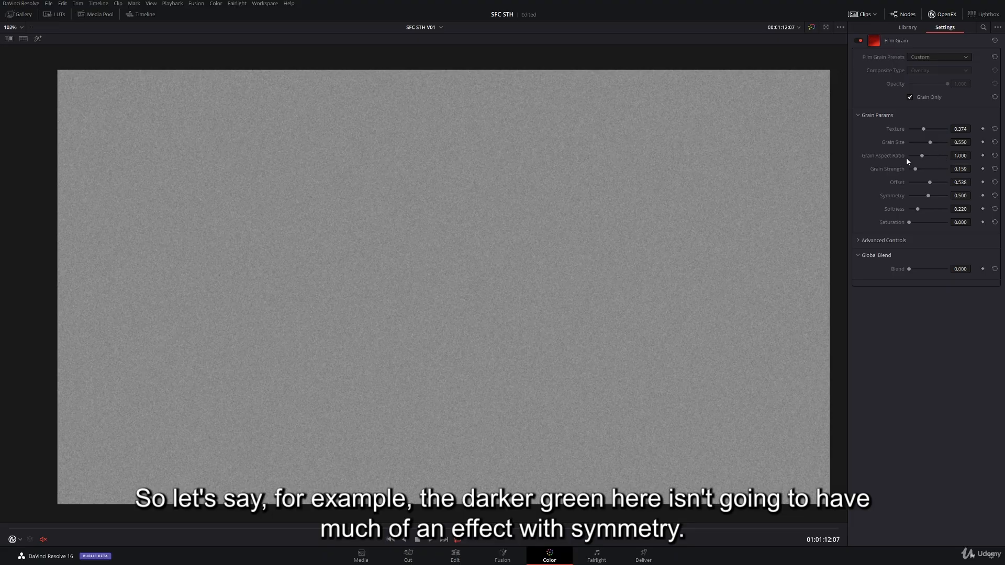
- Raise the grain's Symmetry to 0.651
{"action": "left_click_drag", "start_coordinate": [928, 196], "coordinate": [937, 197]}
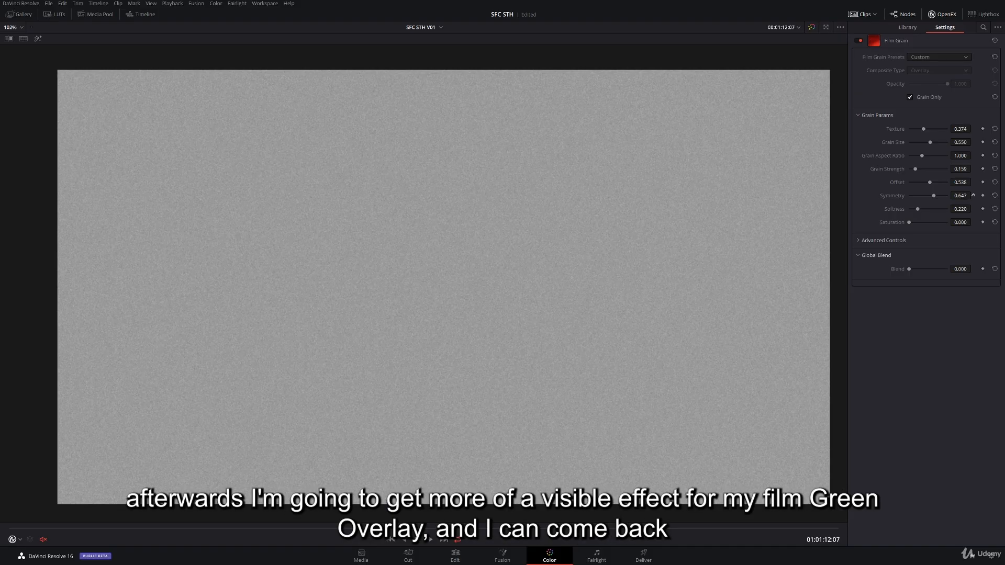
{"action": "left_click_drag", "start_coordinate": [973, 196], "coordinate": [973, 197]}
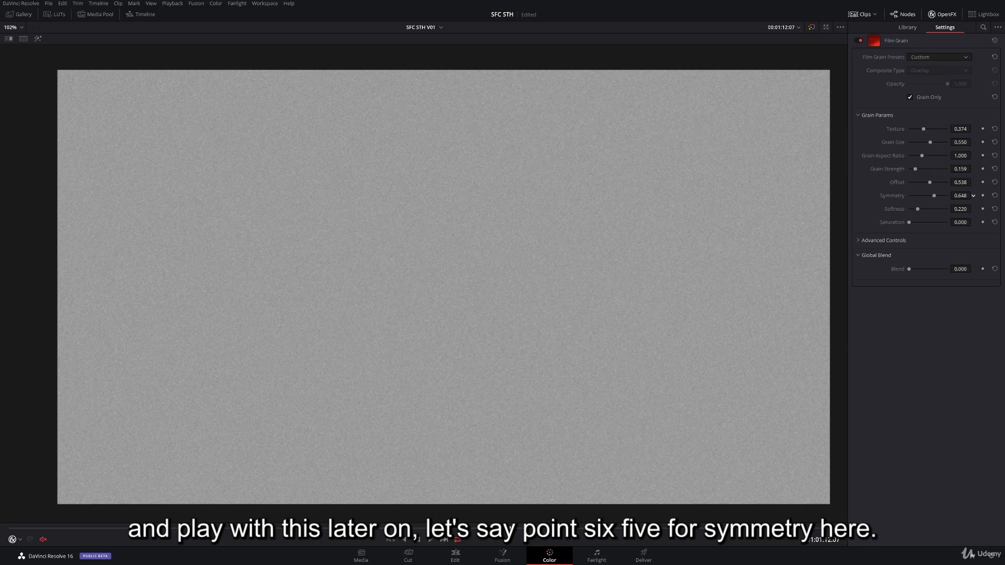
{"action": "left_click_drag", "start_coordinate": [973, 195], "coordinate": [973, 195]}
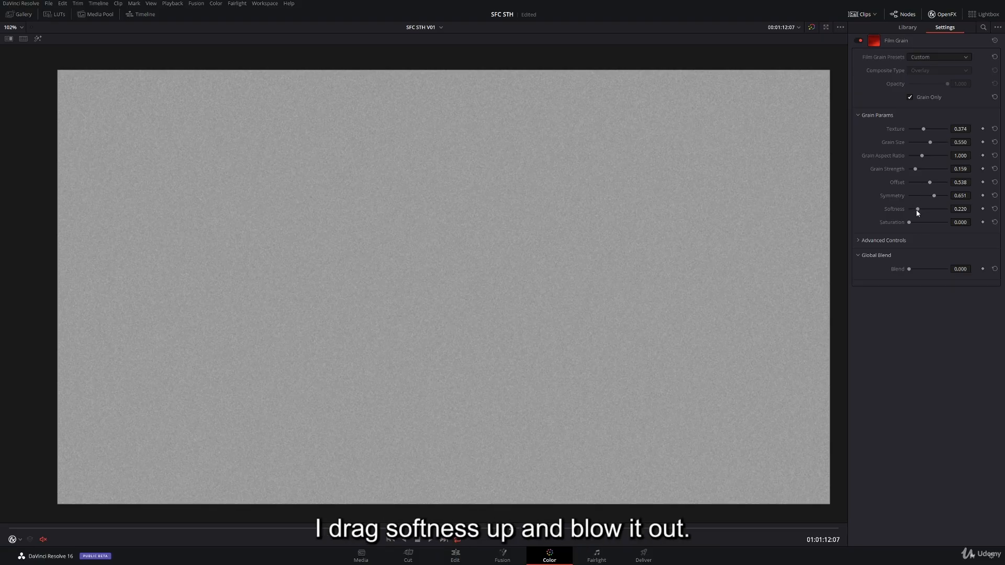
- Set the grain's Softness to 0.298, then try Saturation at 1.000 and return it to 0.000 for monochrome grain
{"action": "left_click_drag", "start_coordinate": [941, 210], "coordinate": [875, 211]}
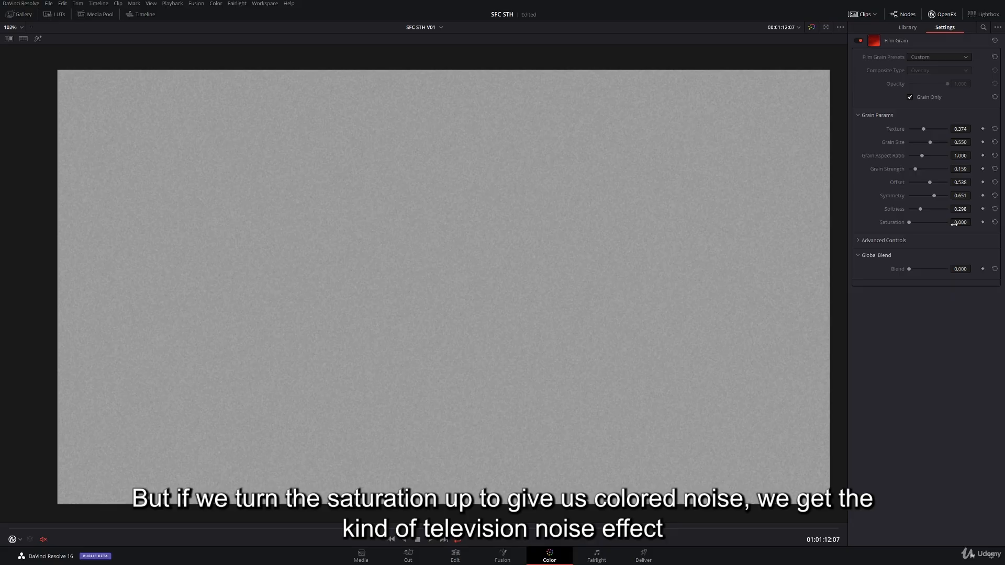
{"action": "left_click_drag", "start_coordinate": [910, 222], "coordinate": [948, 224]}
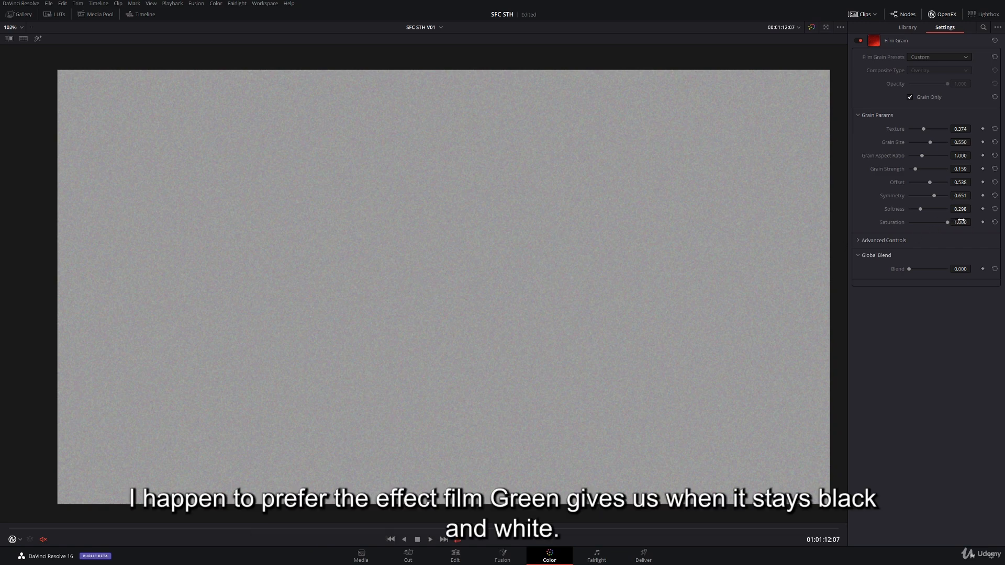
{"action": "left_click_drag", "start_coordinate": [948, 222], "coordinate": [912, 224]}
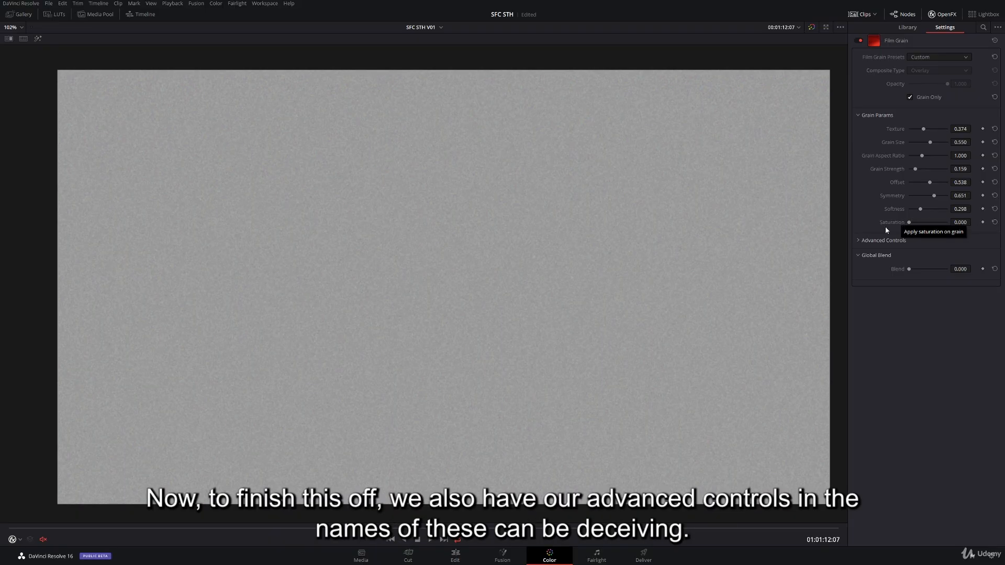
- Reveal the Film Grain Advanced Controls, disable Grain Only, and compare the shot with the effect bypassed and enabled
{"action": "left_click", "coordinate": [859, 241]}
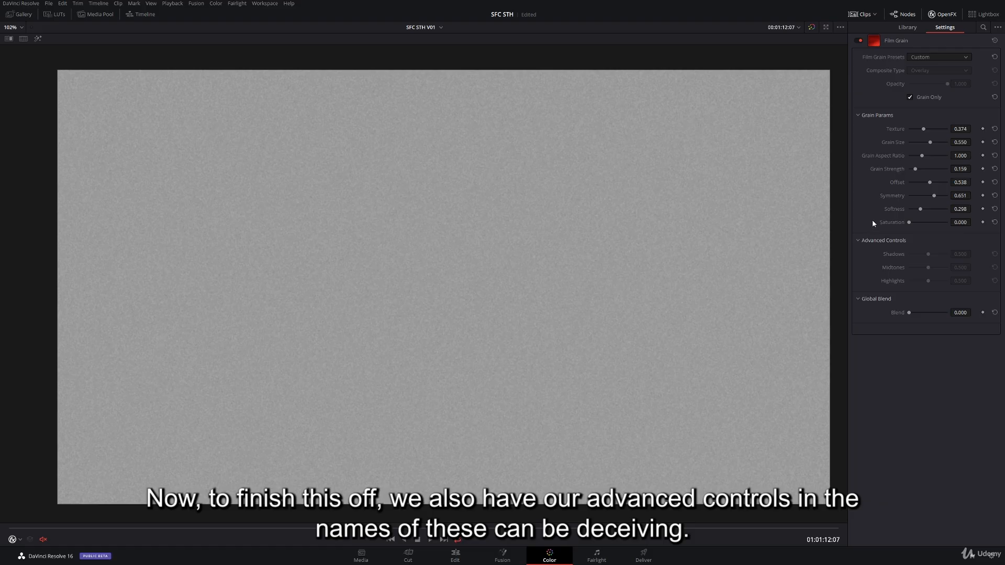
{"action": "left_click", "coordinate": [910, 97]}
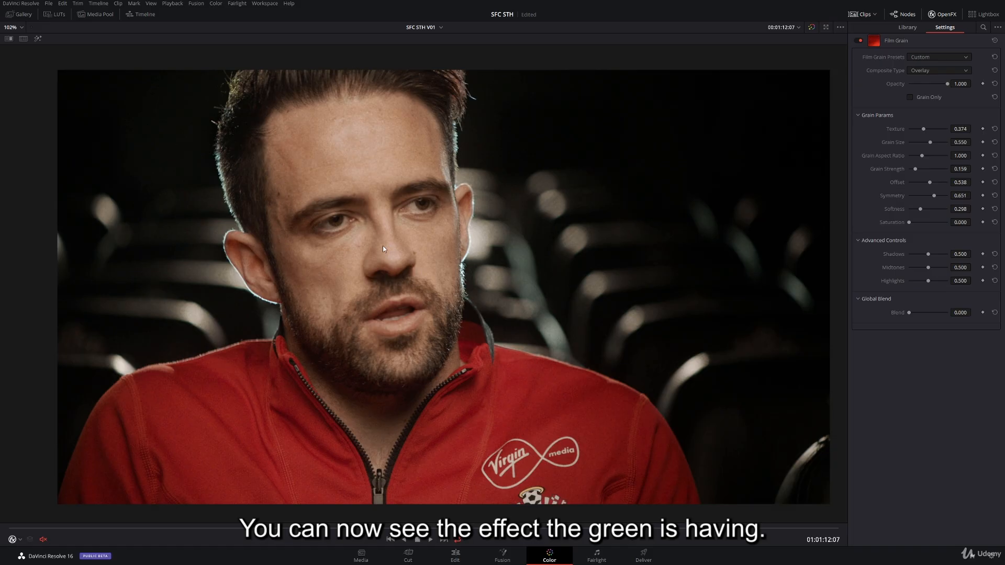
{"action": "left_click", "coordinate": [860, 42]}
{"action": "left_click", "coordinate": [860, 41]}
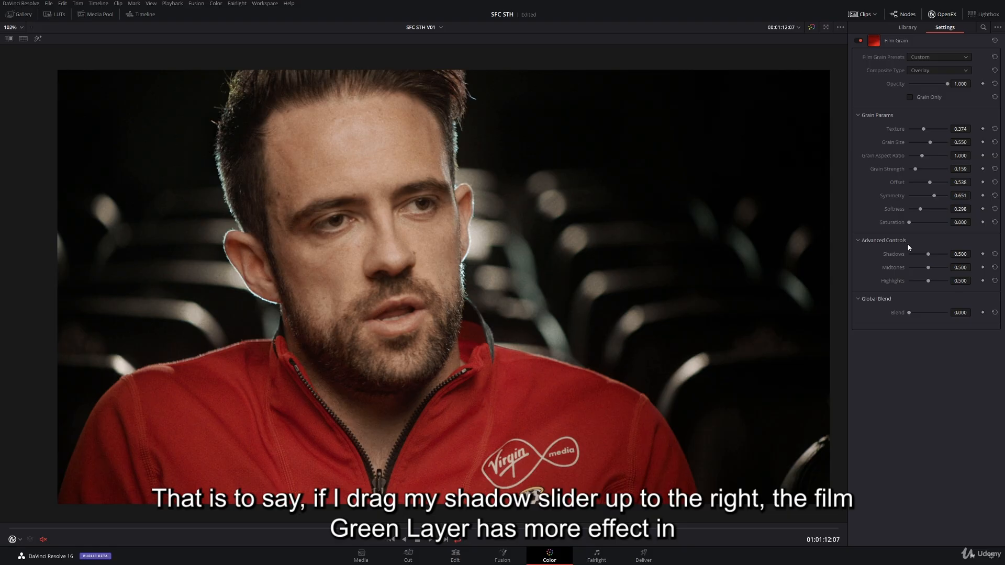
- Try the grain's tonal response with Shadows at 1.000, Highlights at 0.000 and lowered Midtones
{"action": "mouse_move", "coordinate": [936, 251]}
{"action": "left_mouse_down"}
{"action": "mouse_move", "coordinate": [958, 253]}
{"action": "mouse_move", "coordinate": [887, 252]}
{"action": "mouse_move", "coordinate": [938, 255]}
{"action": "left_mouse_up"}
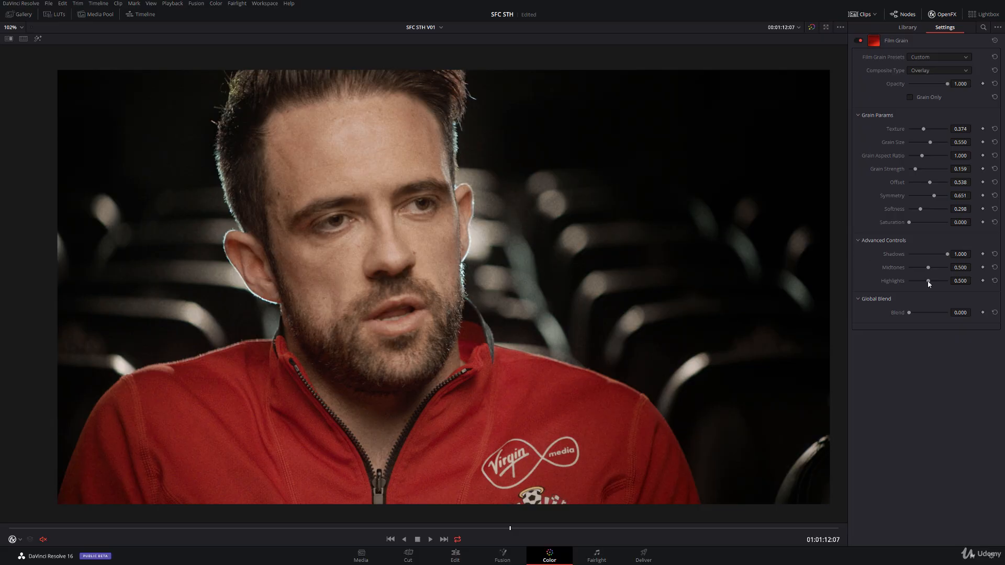
{"action": "mouse_move", "coordinate": [928, 283]}
{"action": "left_mouse_down"}
{"action": "mouse_move", "coordinate": [904, 279]}
{"action": "mouse_move", "coordinate": [916, 283]}
{"action": "left_mouse_up"}
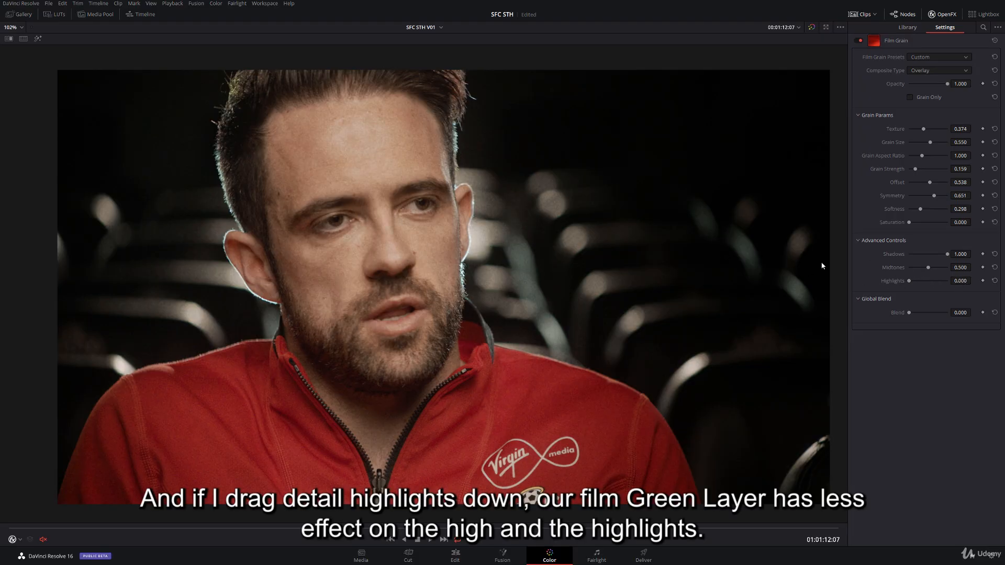
{"action": "left_click_drag", "start_coordinate": [929, 268], "coordinate": [883, 272]}
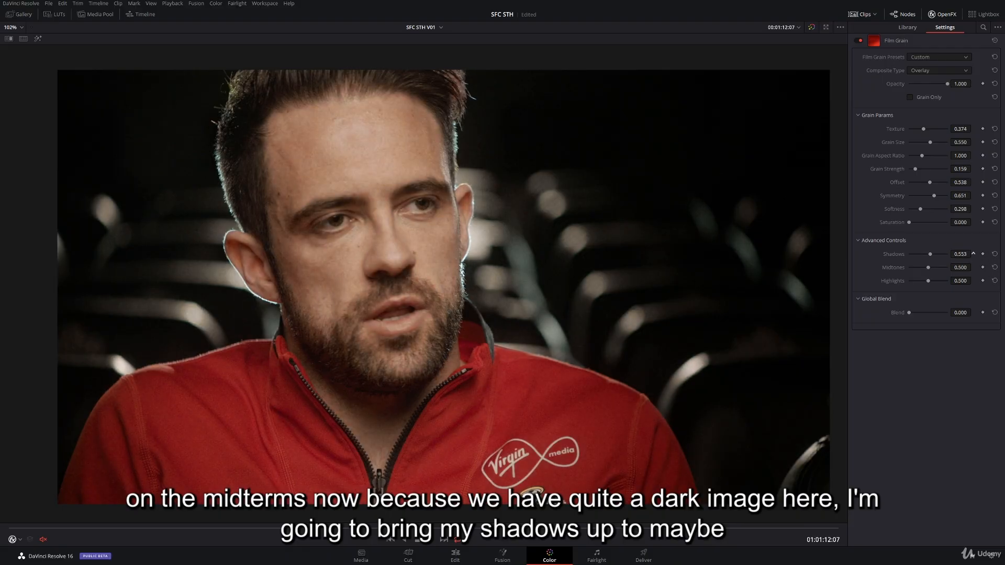
- Set the grain's Shadows to 0.651, with Midtones and Highlights at 0.500
{"action": "left_click_drag", "start_coordinate": [973, 254], "coordinate": [974, 253]}
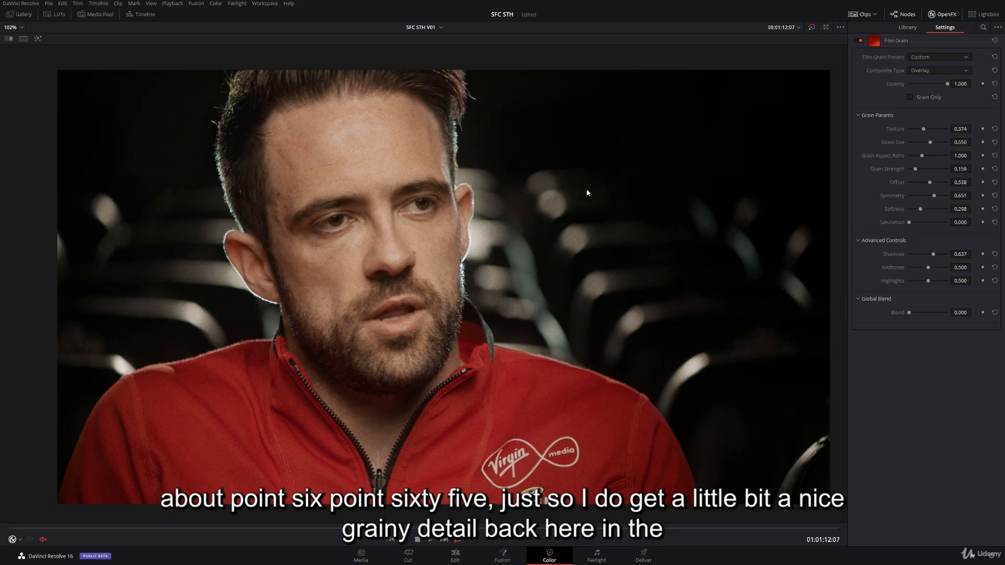
{"action": "left_click_drag", "start_coordinate": [973, 254], "coordinate": [974, 254]}
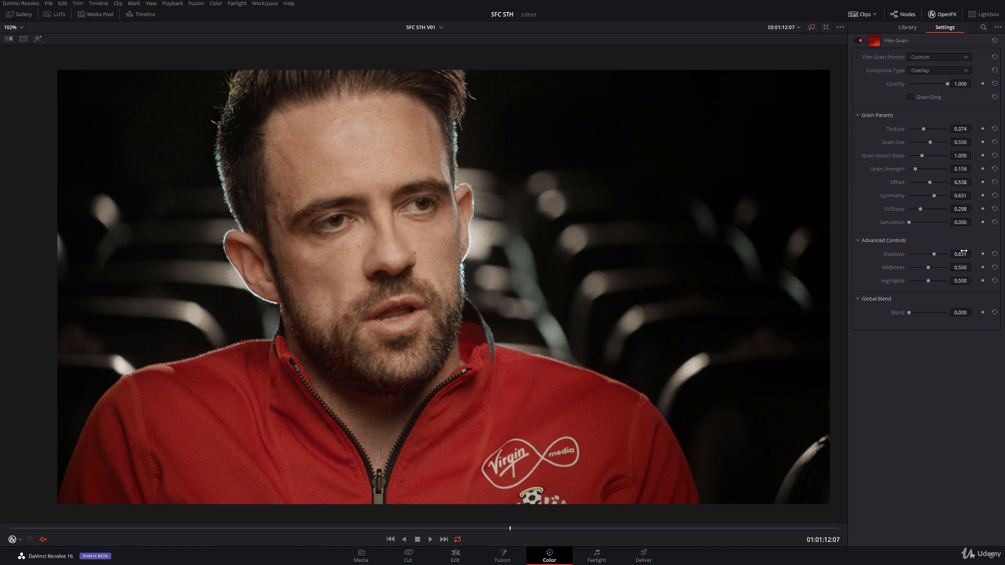